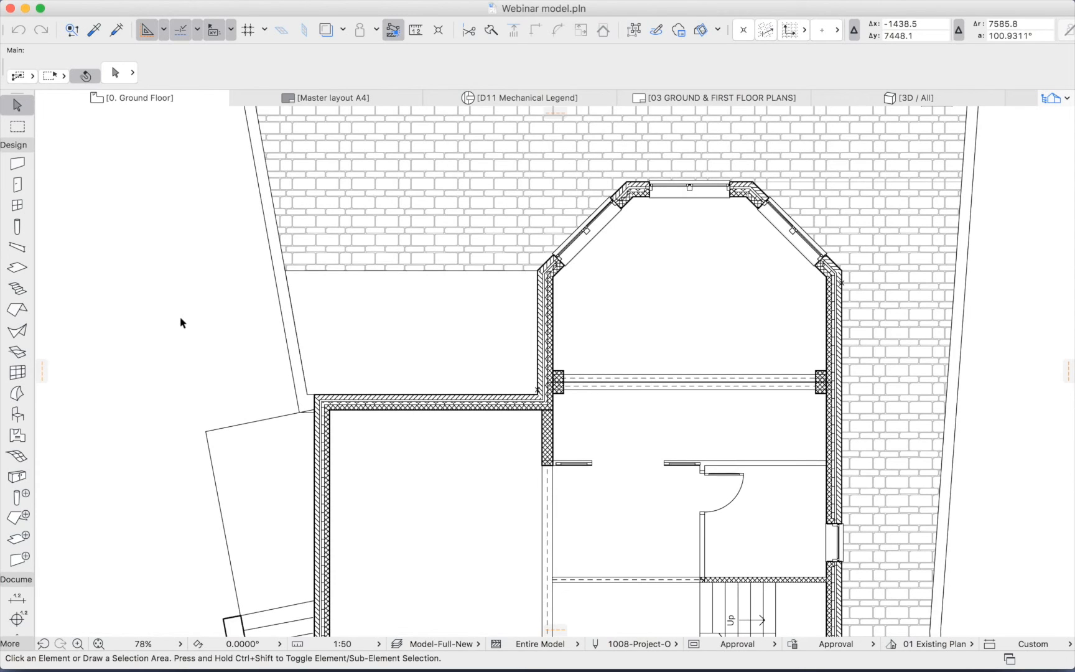
# Browse the default door's library parts, from Door with Sidelight on Side 2 20 to Cadimage Door, and discard the choice.
pyautogui.doubleClick(17, 184)
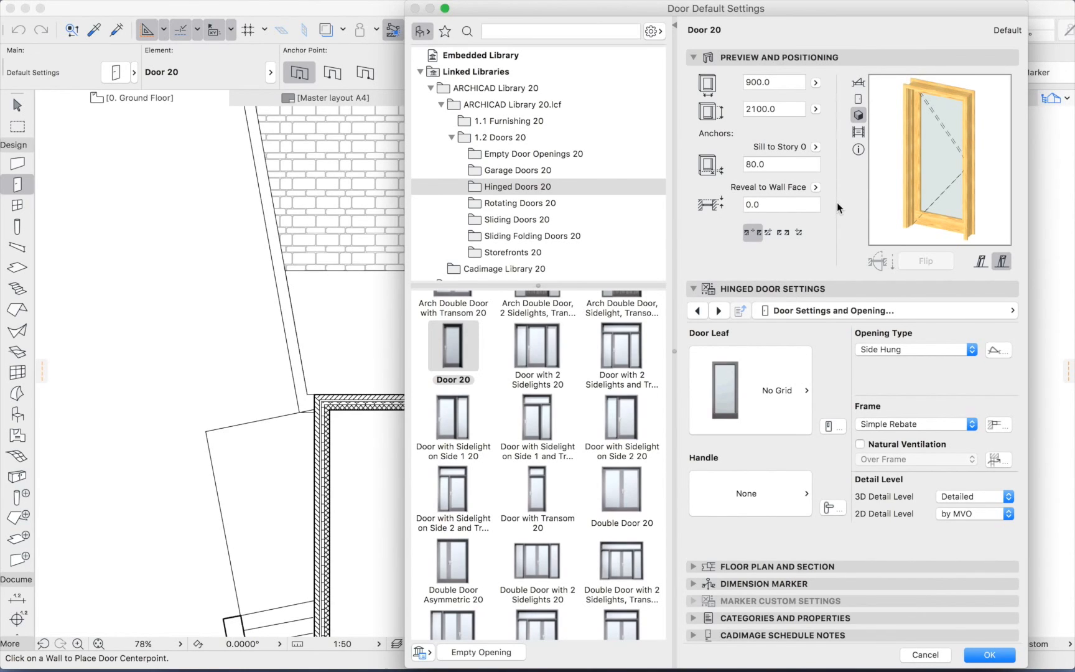
pyautogui.click(616, 424)
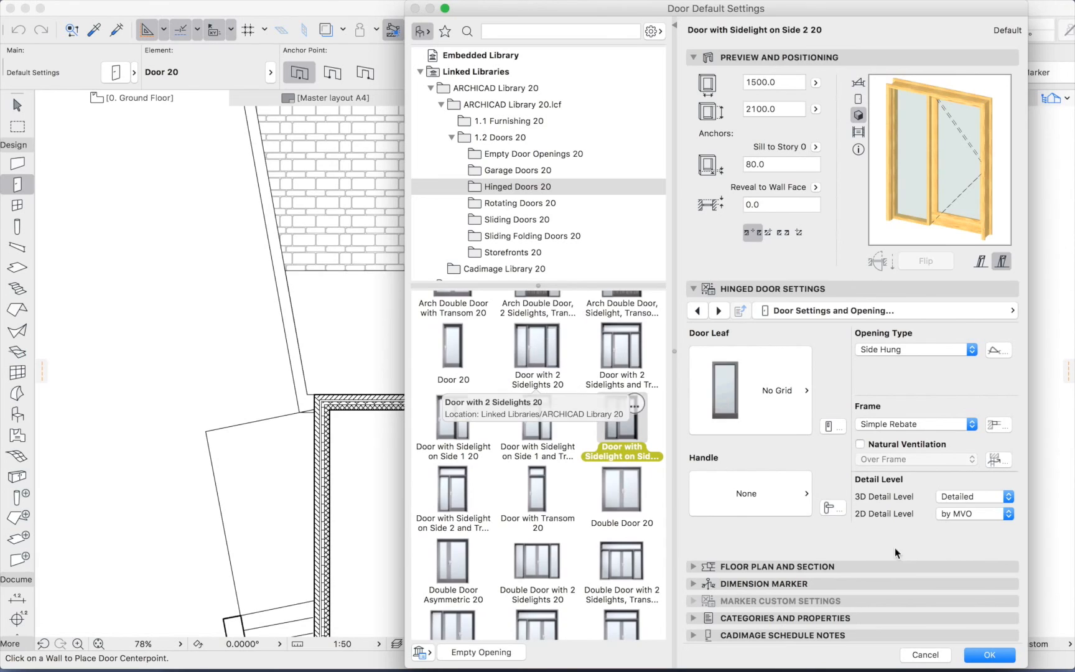
pyautogui.scroll(-2, 506, 238)
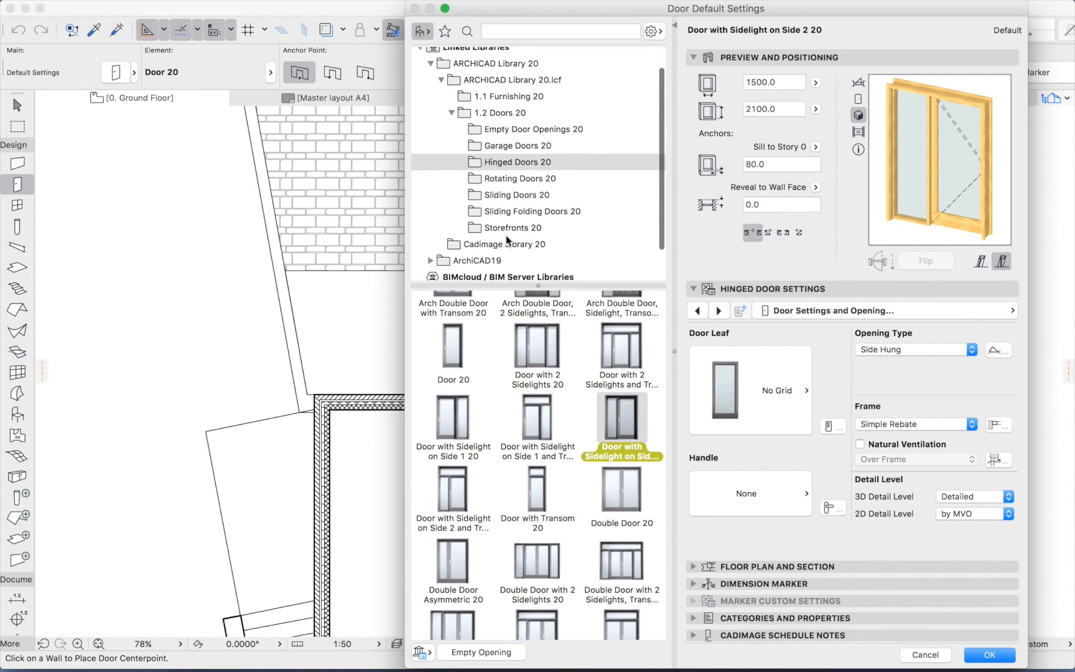
pyautogui.scroll(-2, 506, 235)
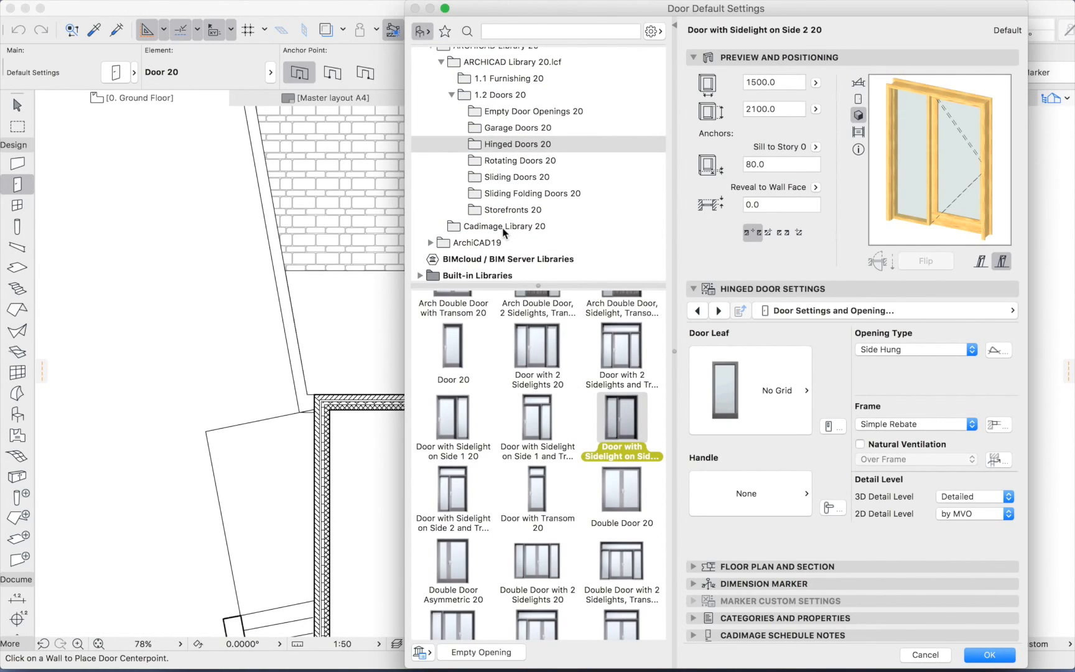
pyautogui.click(504, 231)
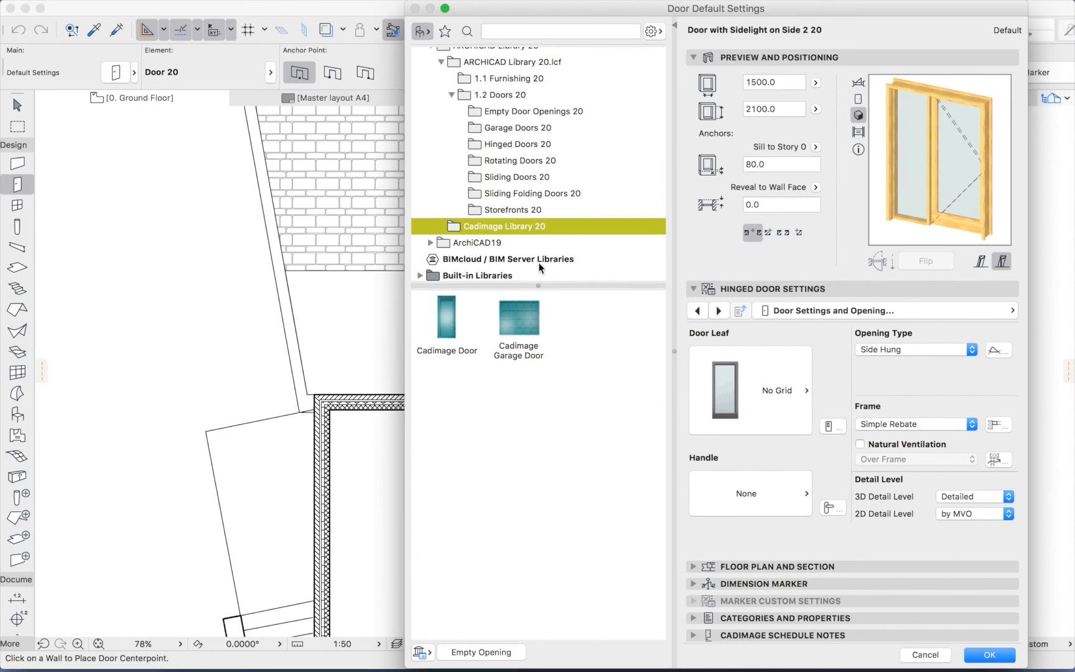
pyautogui.moveTo(474, 324)
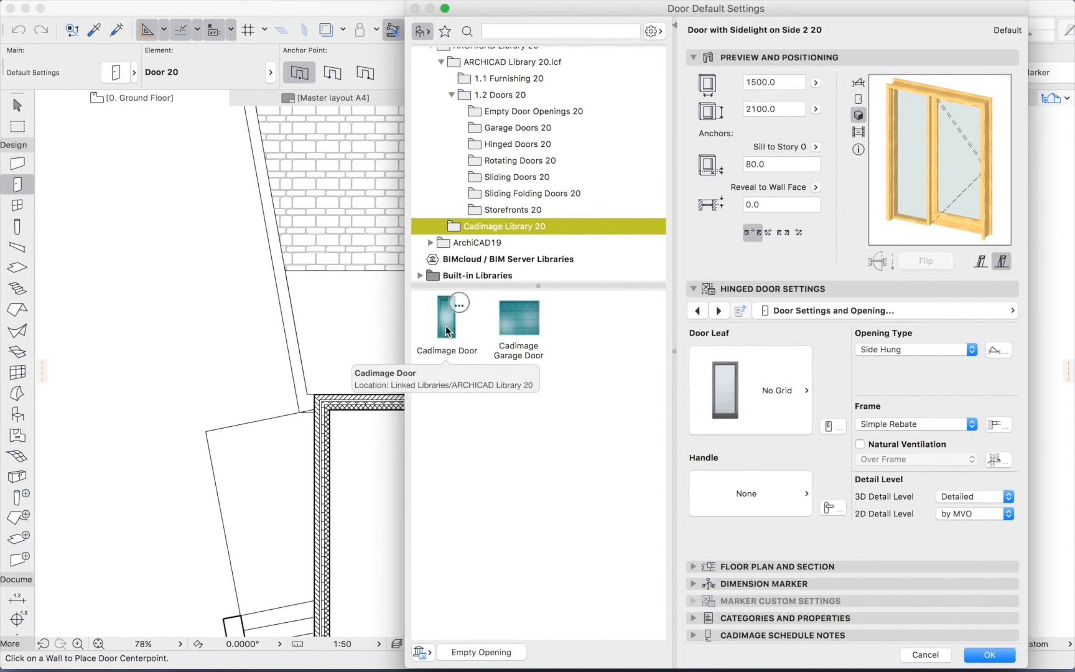
pyautogui.click(446, 331)
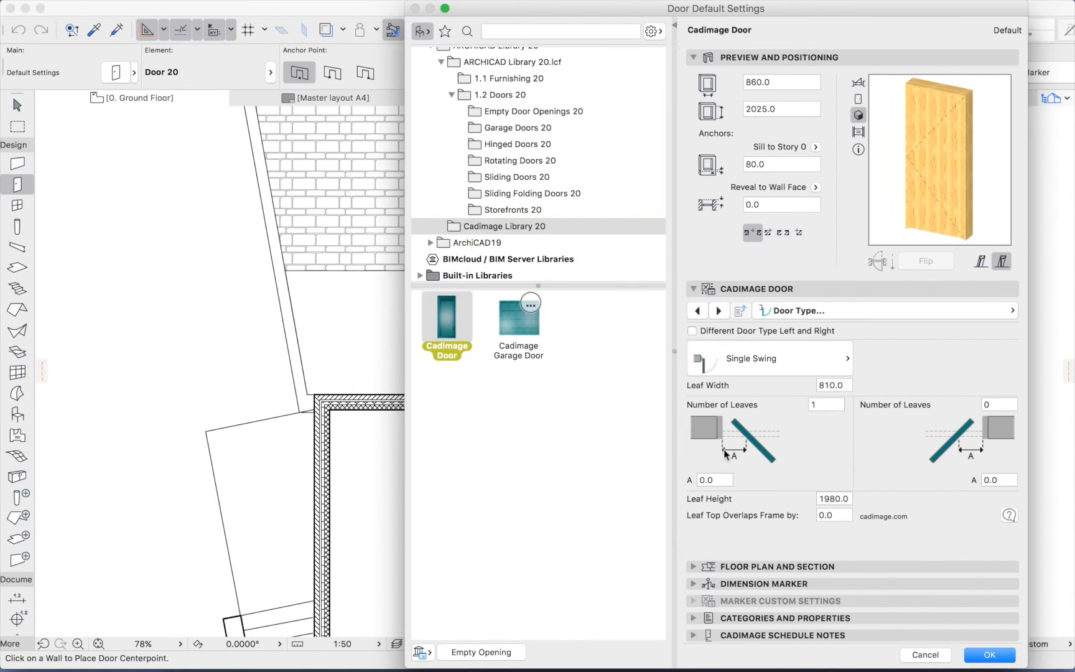
pyautogui.click(926, 655)
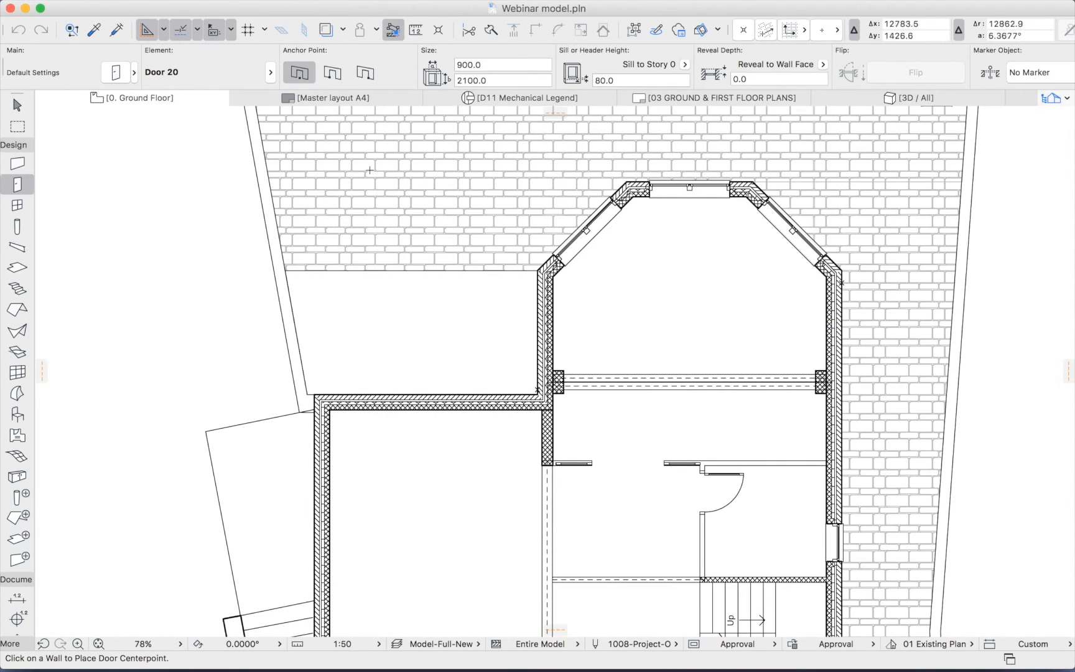
# Browse the default window's library parts, looking through Basic Windows 20 and returning to Cadimage Library 20.
pyautogui.click(17, 205)
pyautogui.press('super+t')
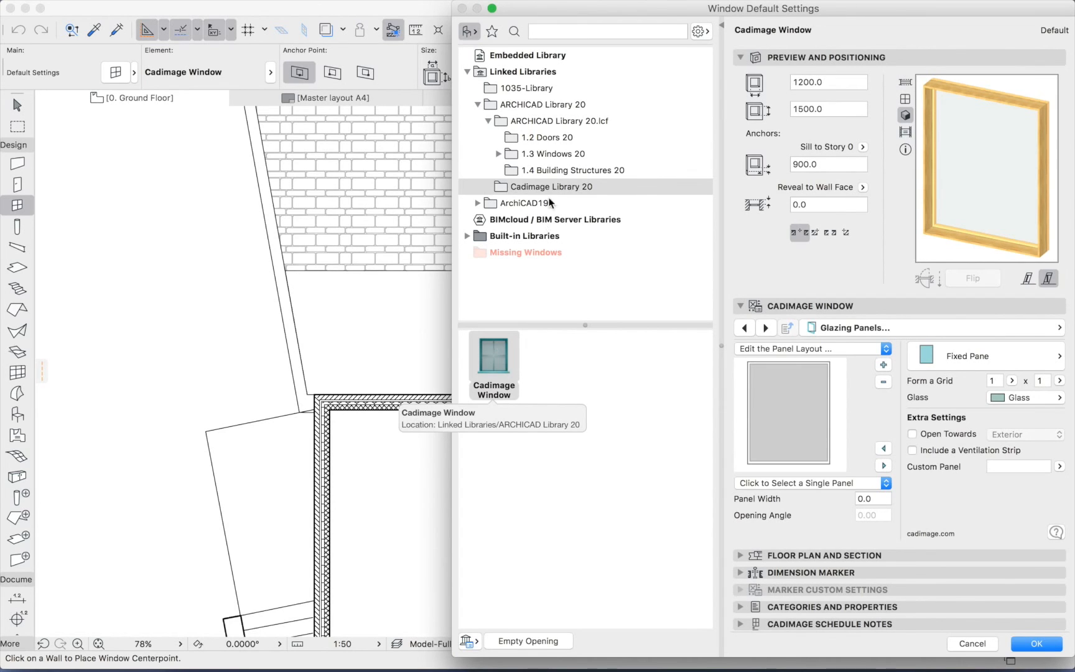
pyautogui.click(547, 156)
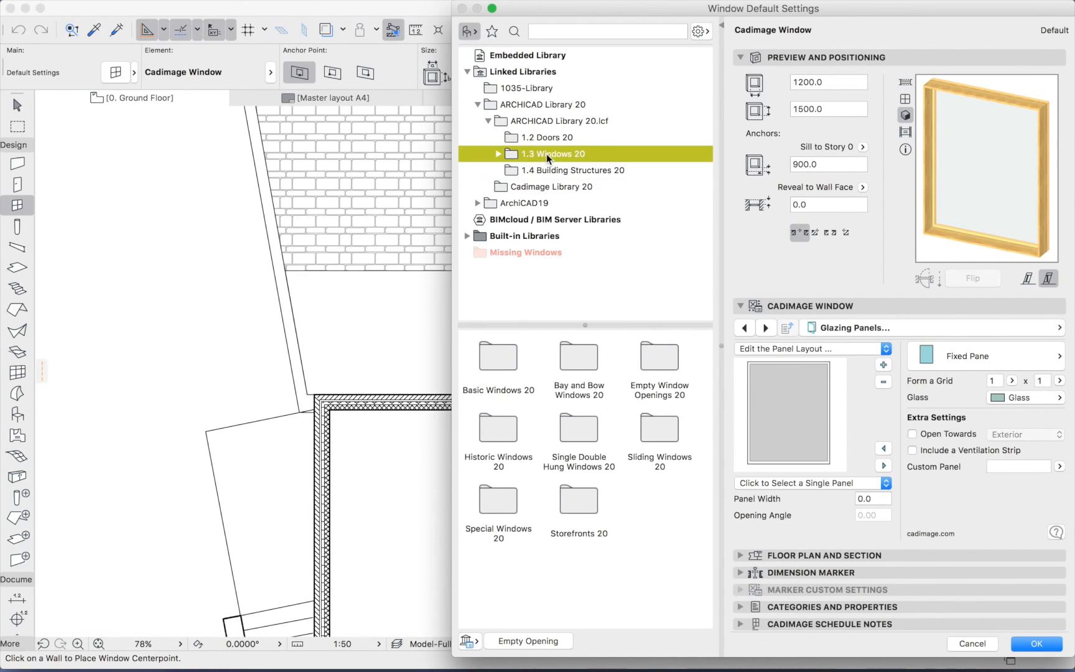
pyautogui.doubleClick(500, 370)
pyautogui.scroll(-1, 551, 287)
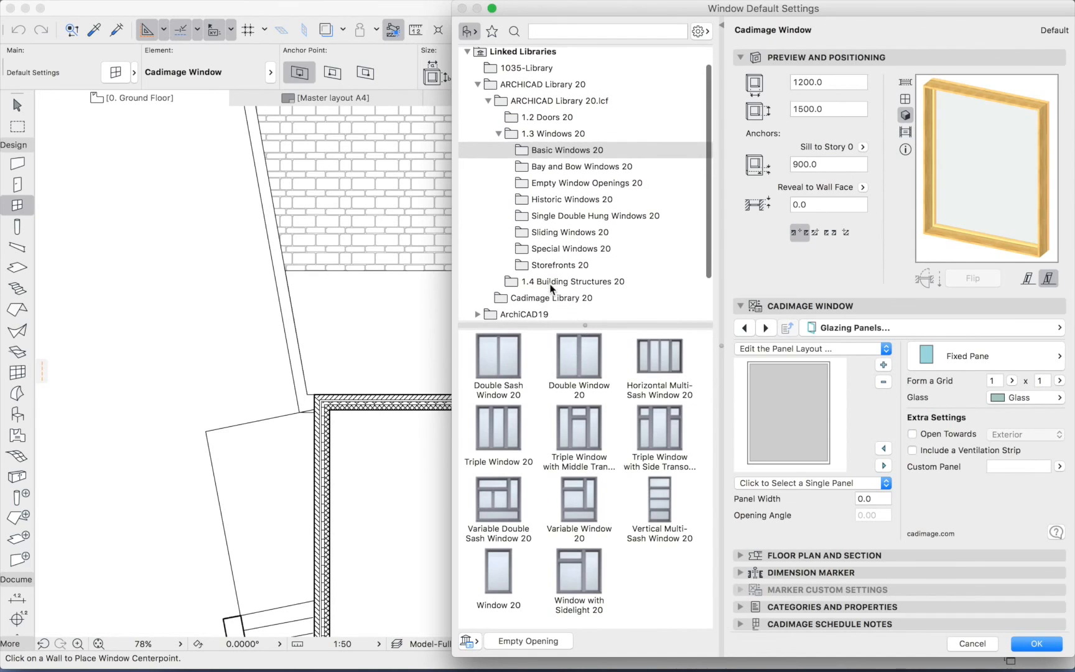
pyautogui.click(536, 300)
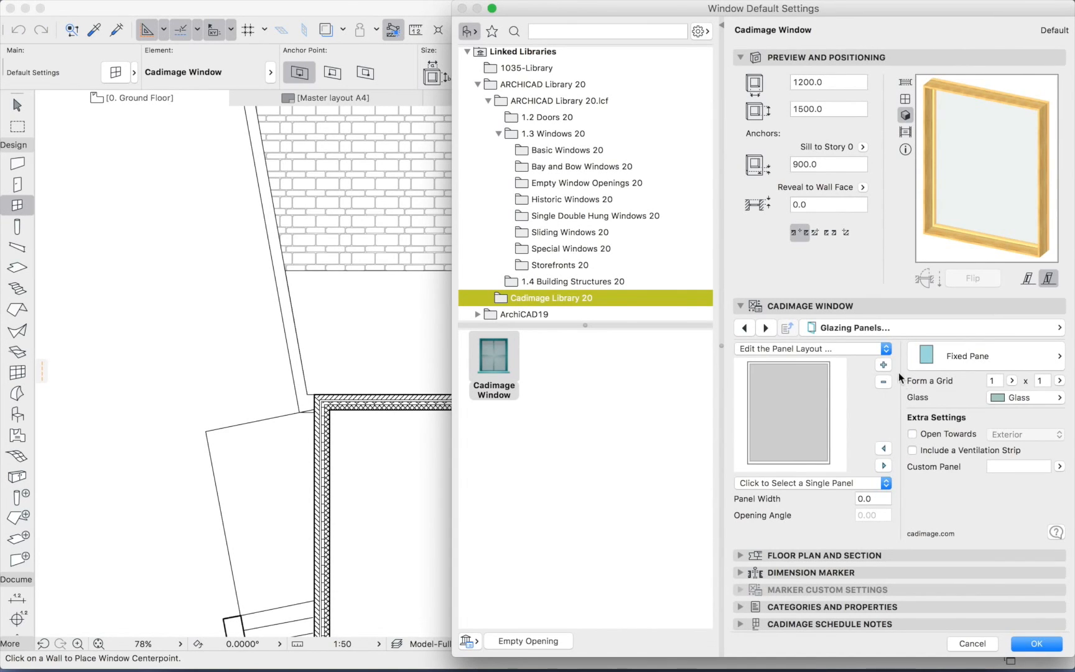
# Try a multi-panel Cadimage Window layout with an extra column, a top row and panels inserted above and below, discarding the changes.
pyautogui.click(884, 365)
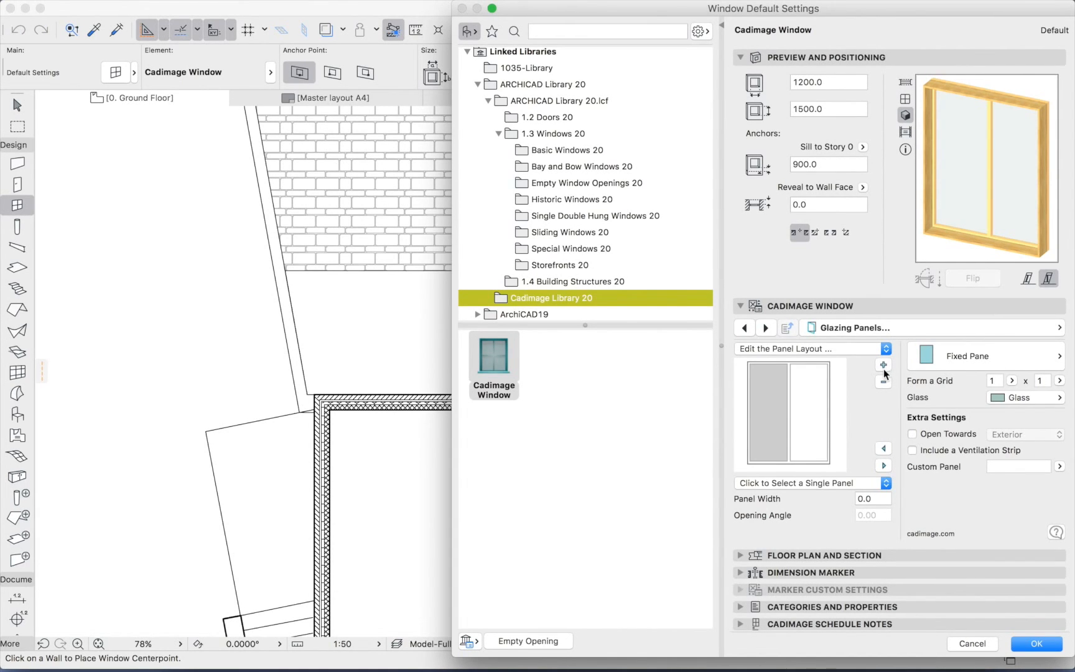
pyautogui.click(785, 485)
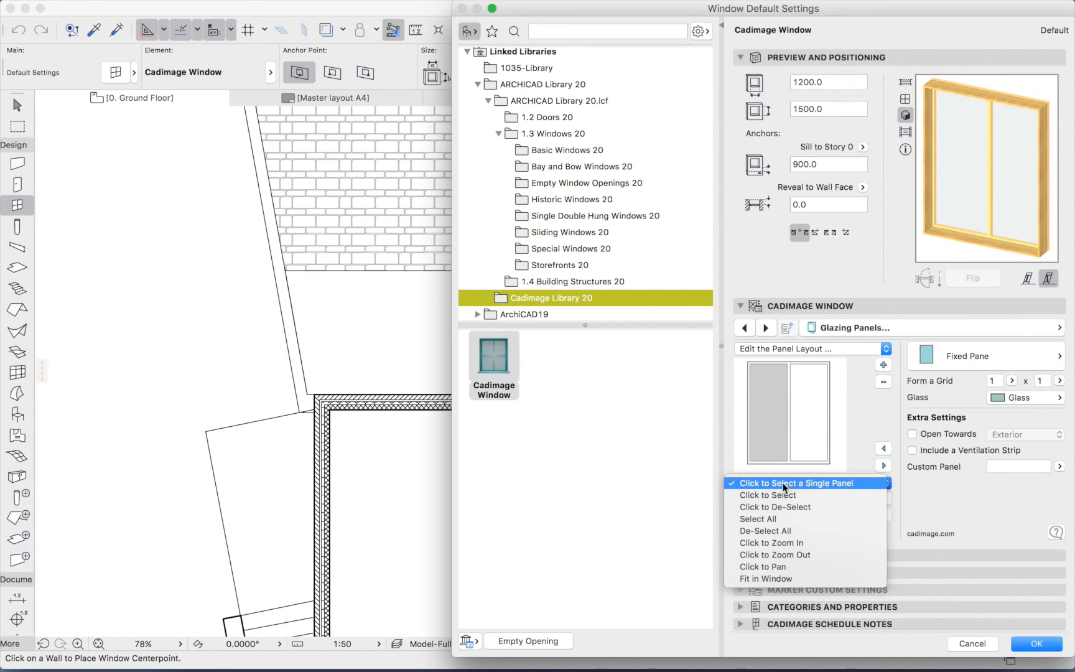
pyautogui.click(835, 450)
pyautogui.click(817, 350)
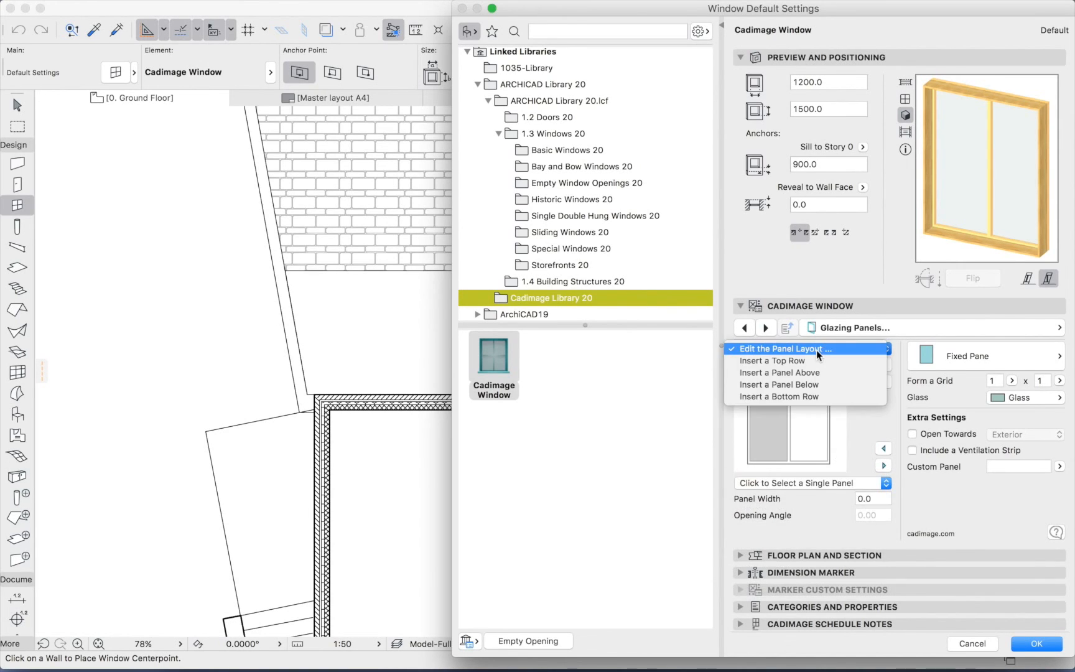
pyautogui.click(814, 360)
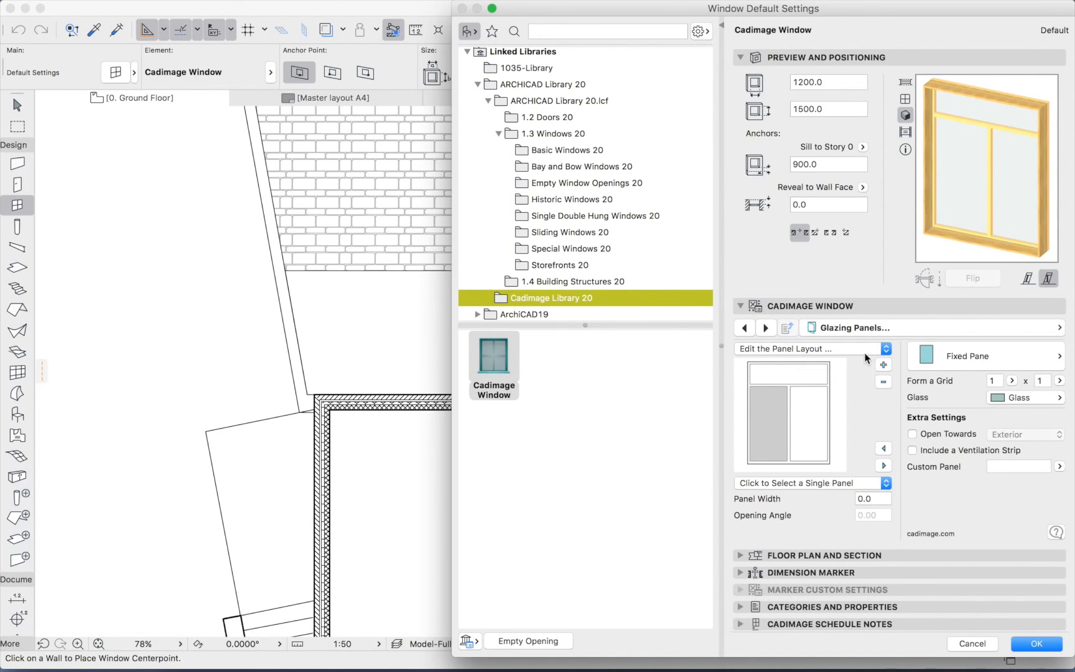
pyautogui.click(865, 352)
pyautogui.click(845, 374)
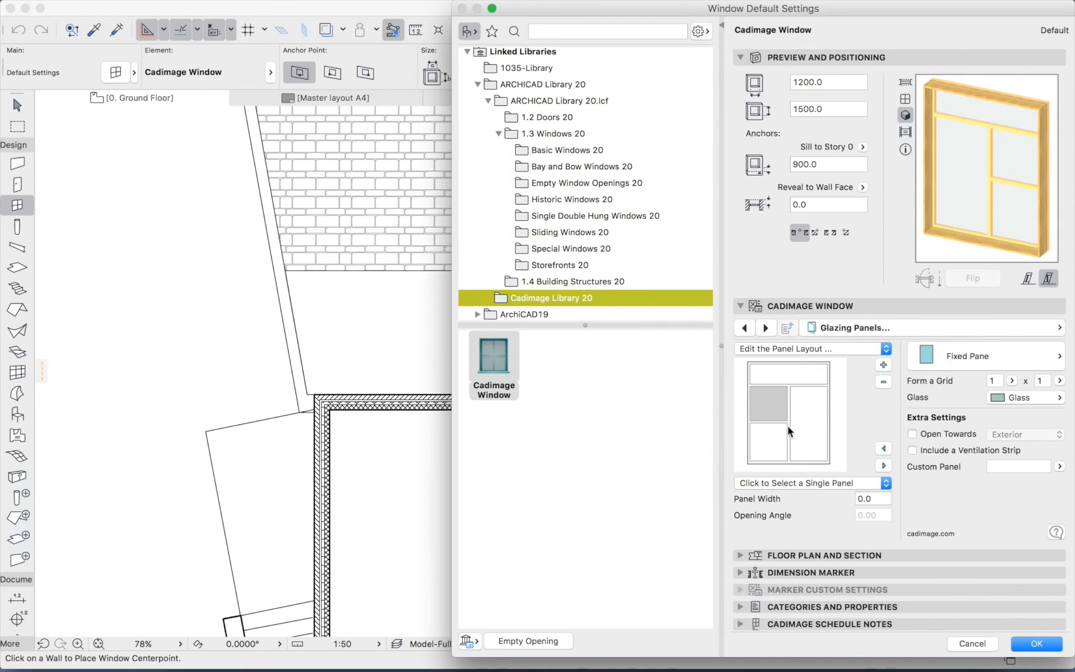
pyautogui.click(818, 352)
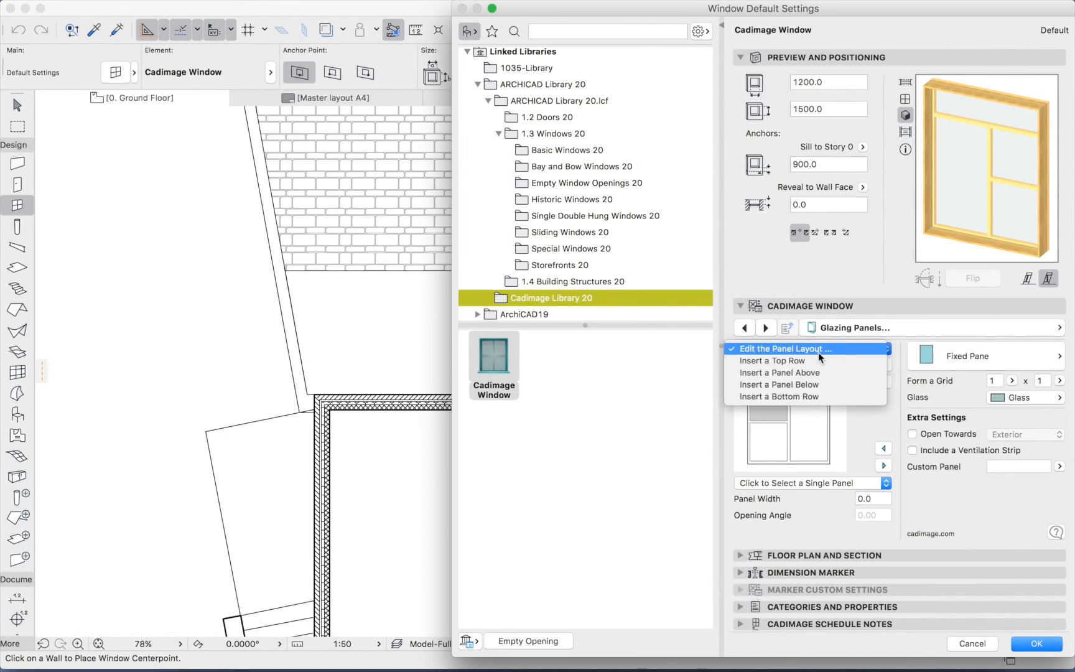
pyautogui.click(810, 386)
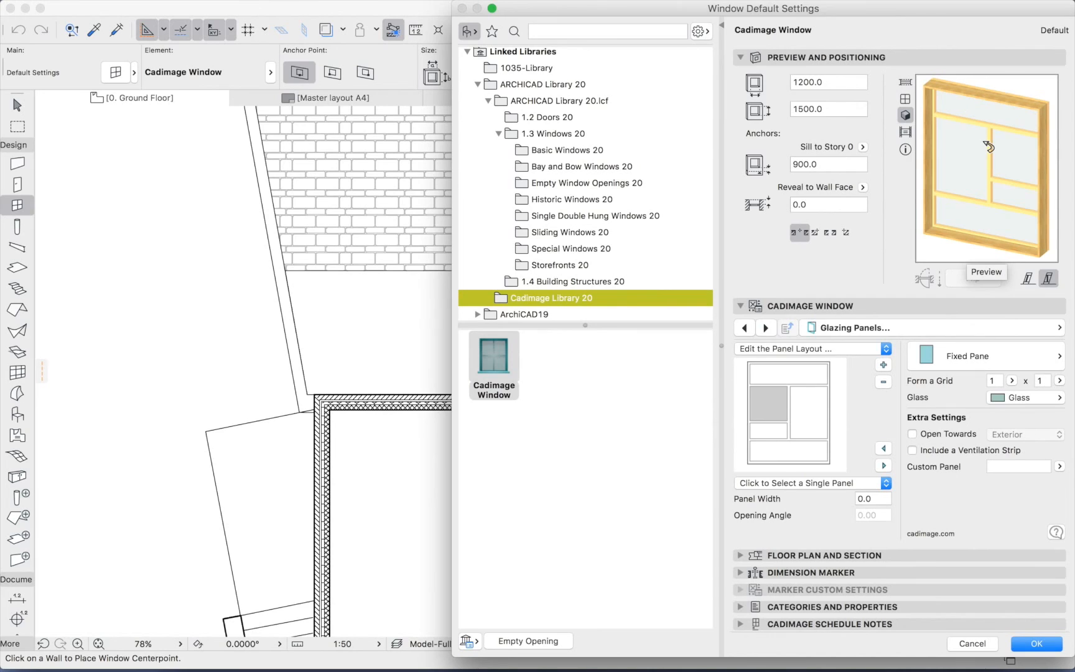
pyautogui.click(976, 647)
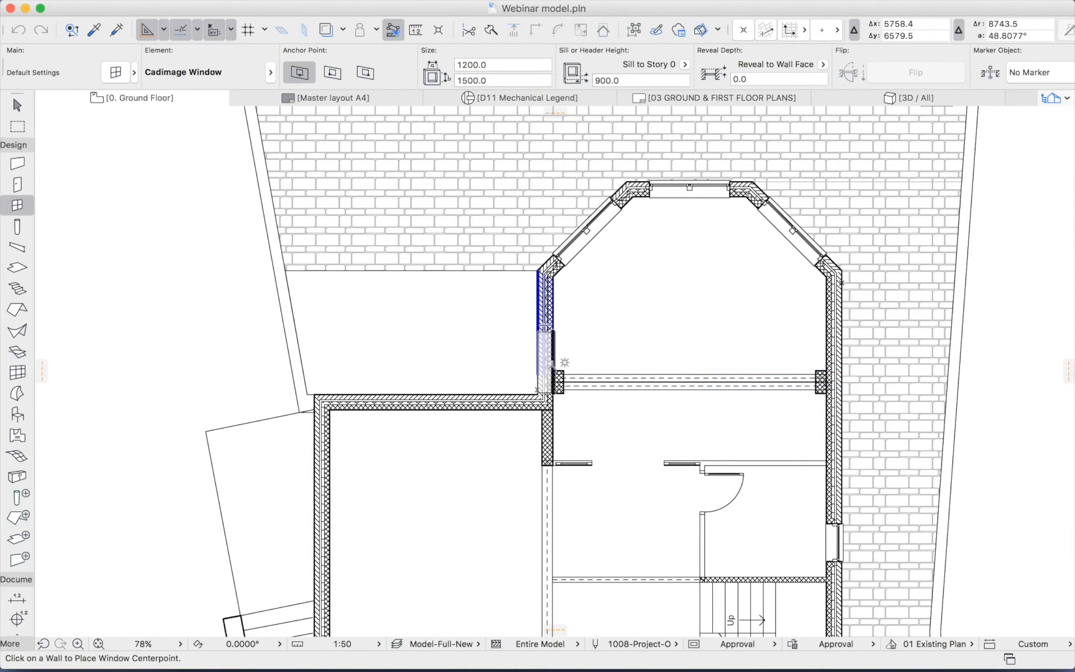
# View the bay window and rear of the house in 3D and return to the ground floor plan.
pyautogui.press('F3')
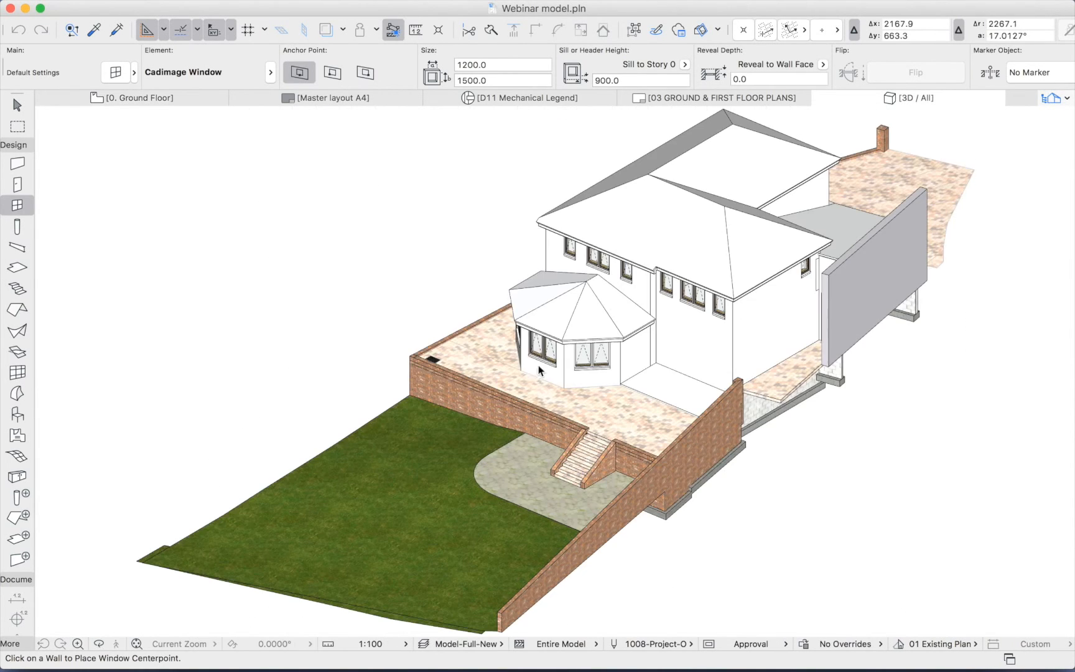
pyautogui.scroll(5, 696, 345)
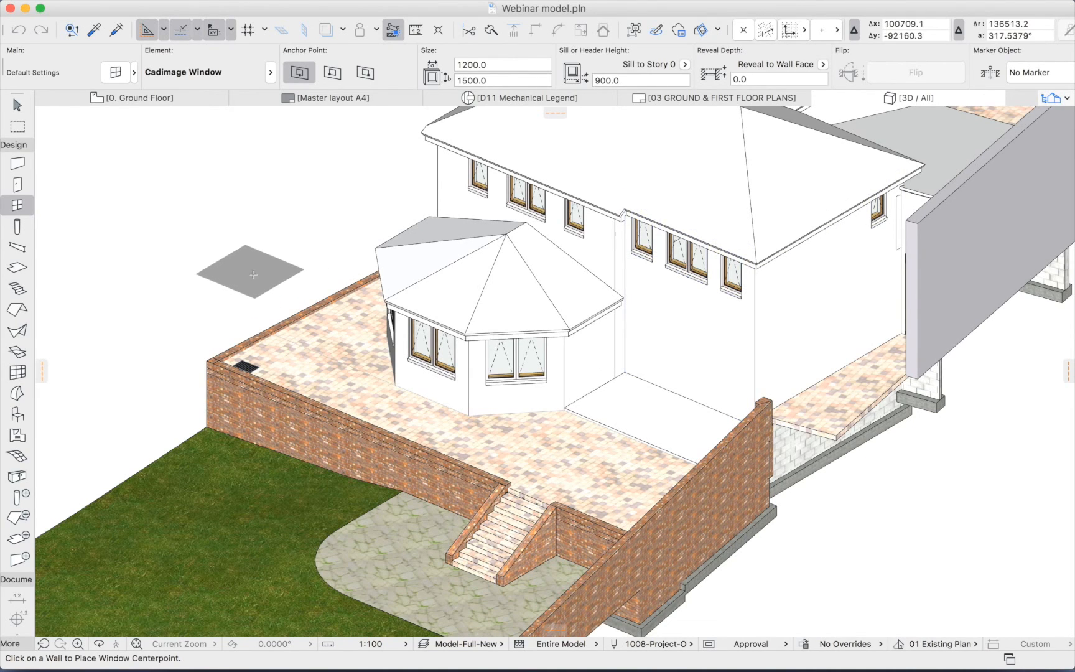
pyautogui.press('F2')
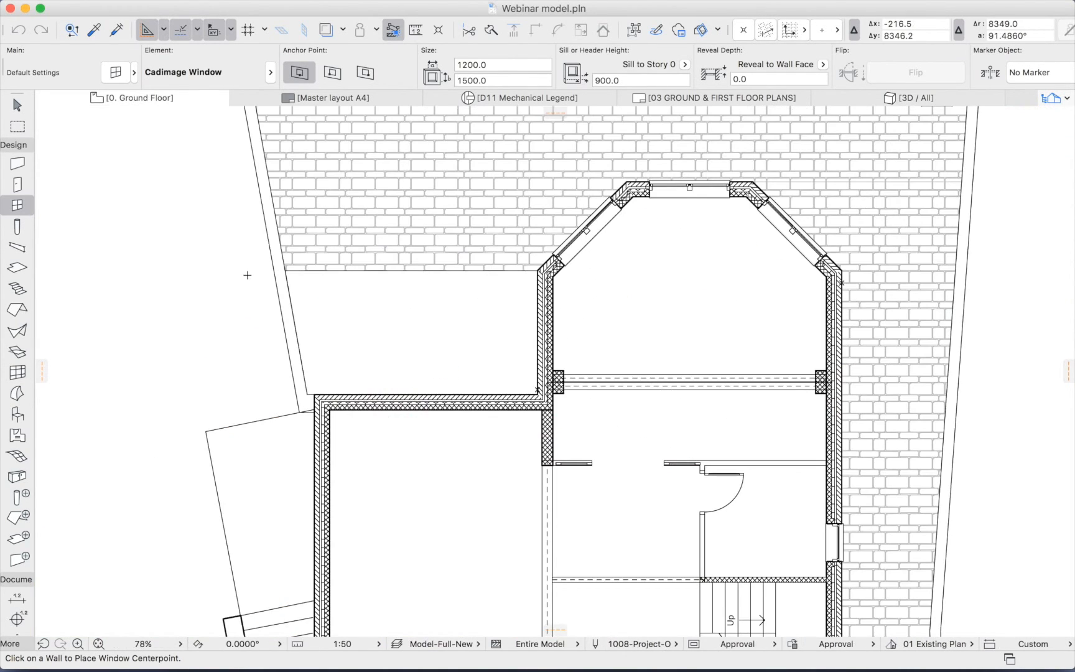
# Set the default Cadimage Window to 3200 wide and 2400 high with a 0 sill height, and preview it in elevation.
pyautogui.doubleClick(23, 207)
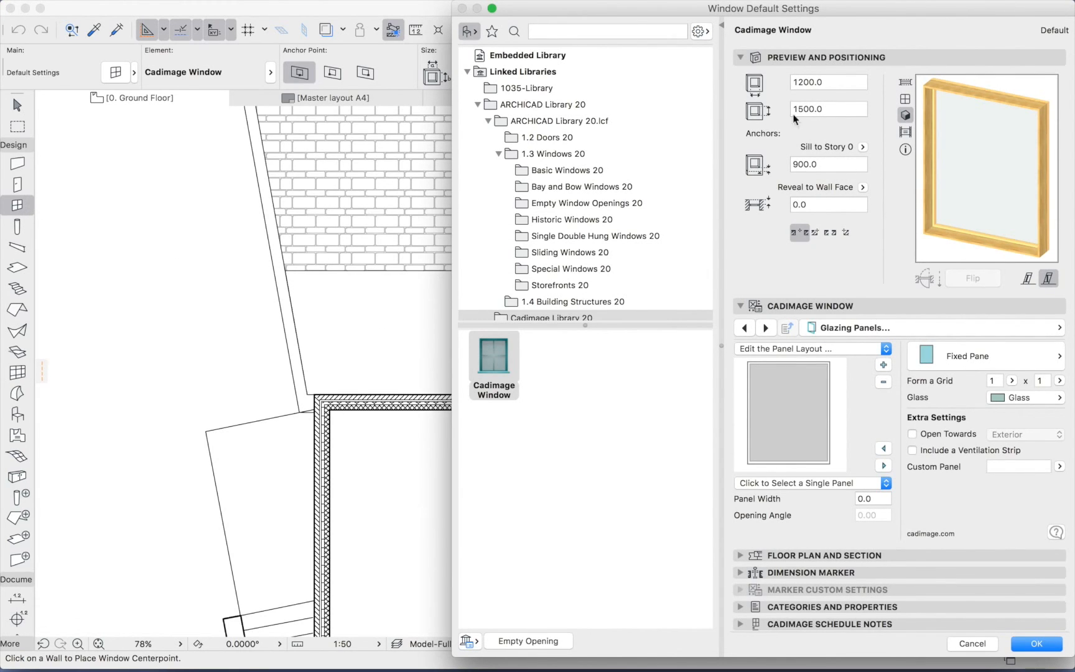
pyautogui.click(829, 80)
pyautogui.write('3200')
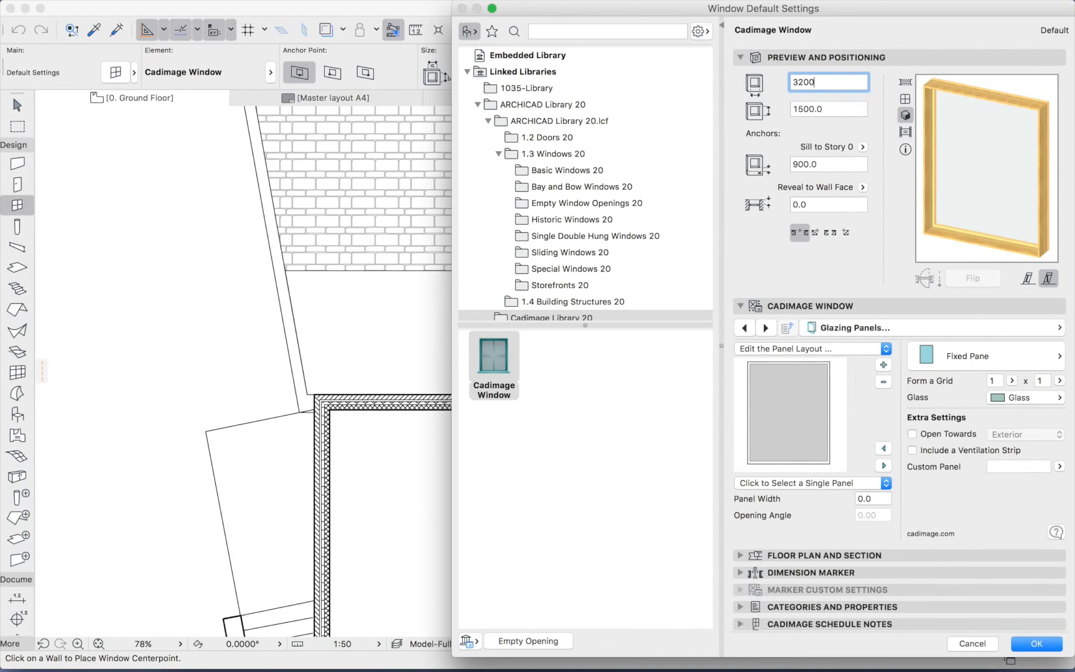
pyautogui.press('Tab')
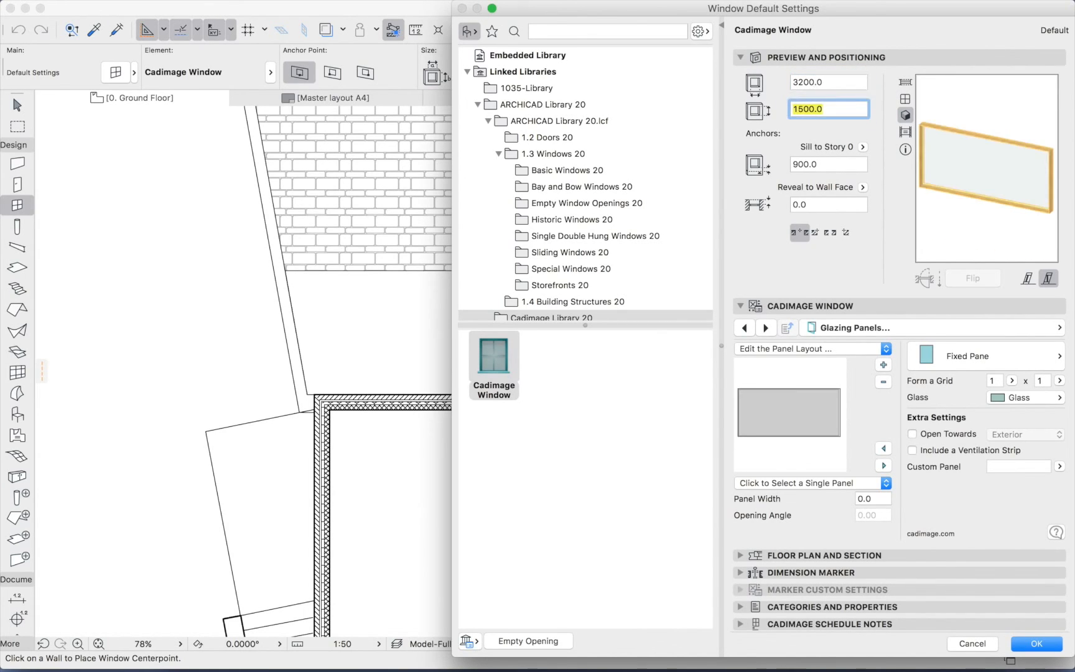
pyautogui.write('2400')
pyautogui.press('Tab')
pyautogui.write('0')
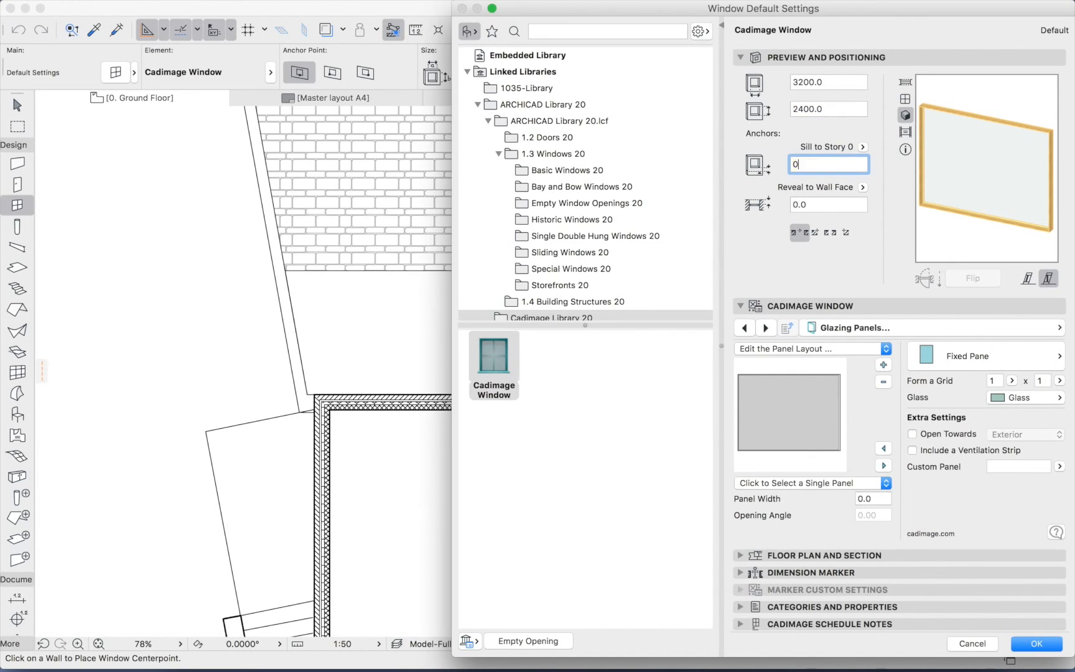
pyautogui.press('Tab')
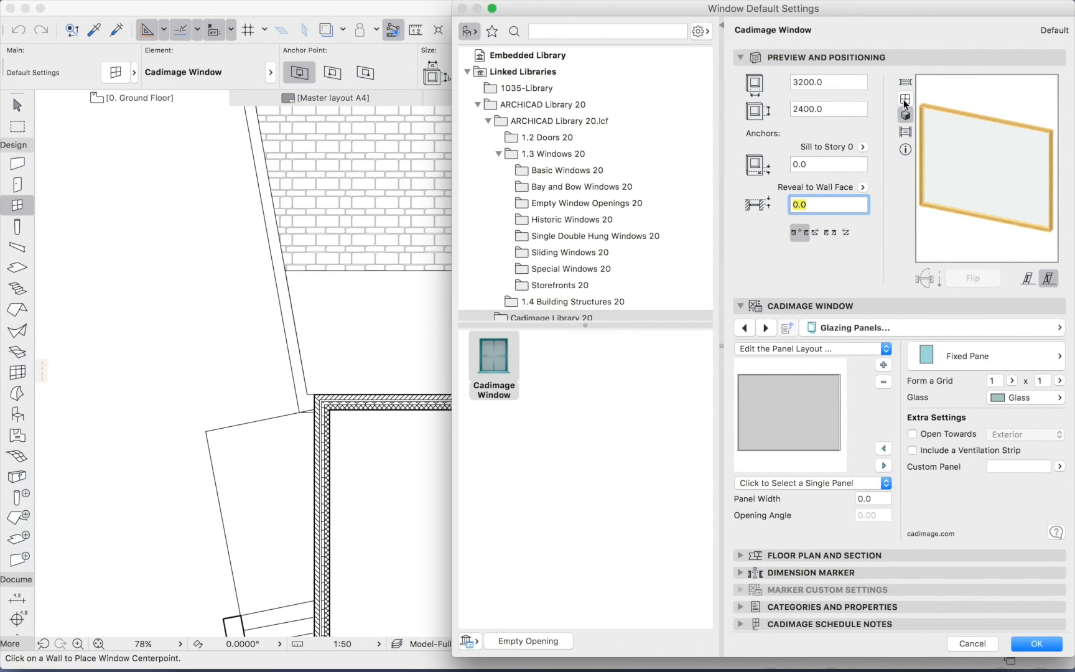
pyautogui.click(905, 100)
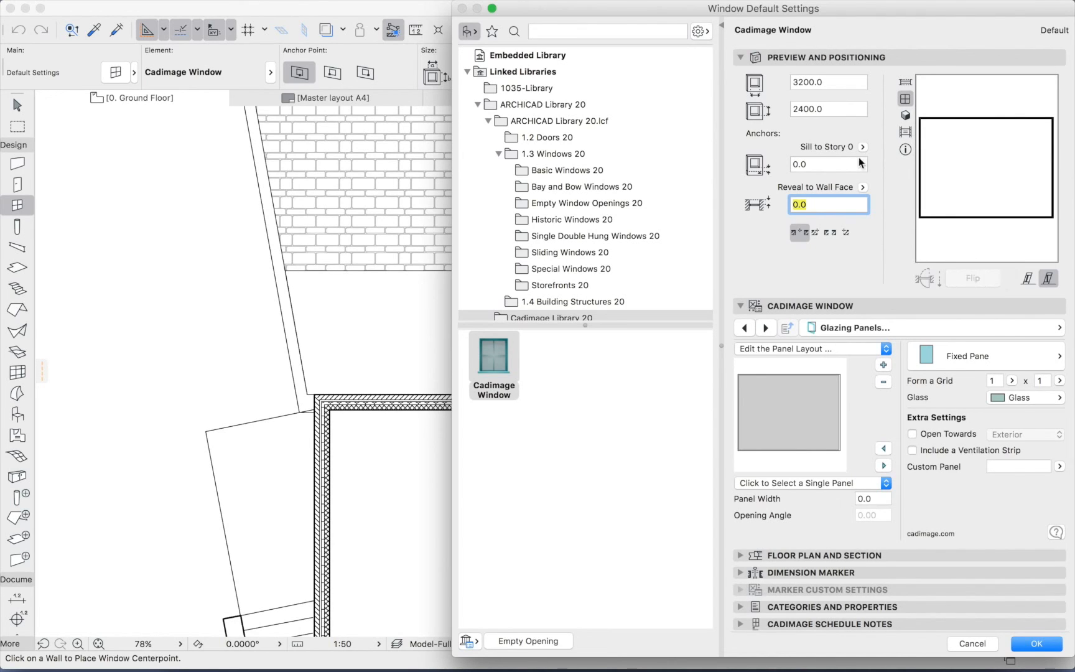
pyautogui.click(822, 84)
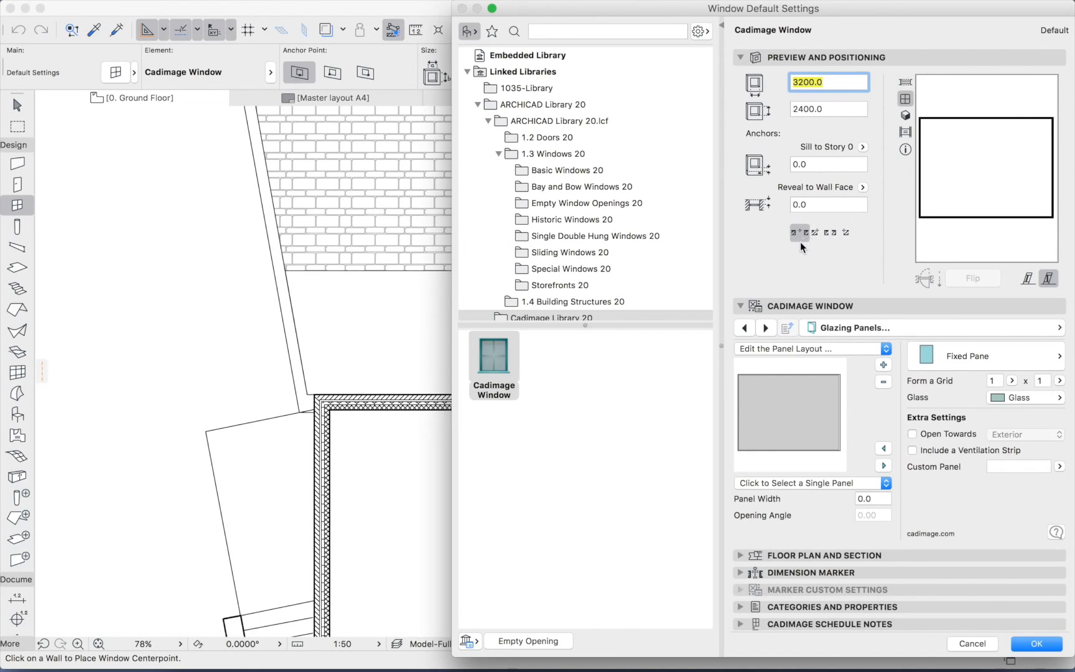
# Set the Cadimage Window's head shape to Falling to Right in its Shape settings.
pyautogui.click(877, 331)
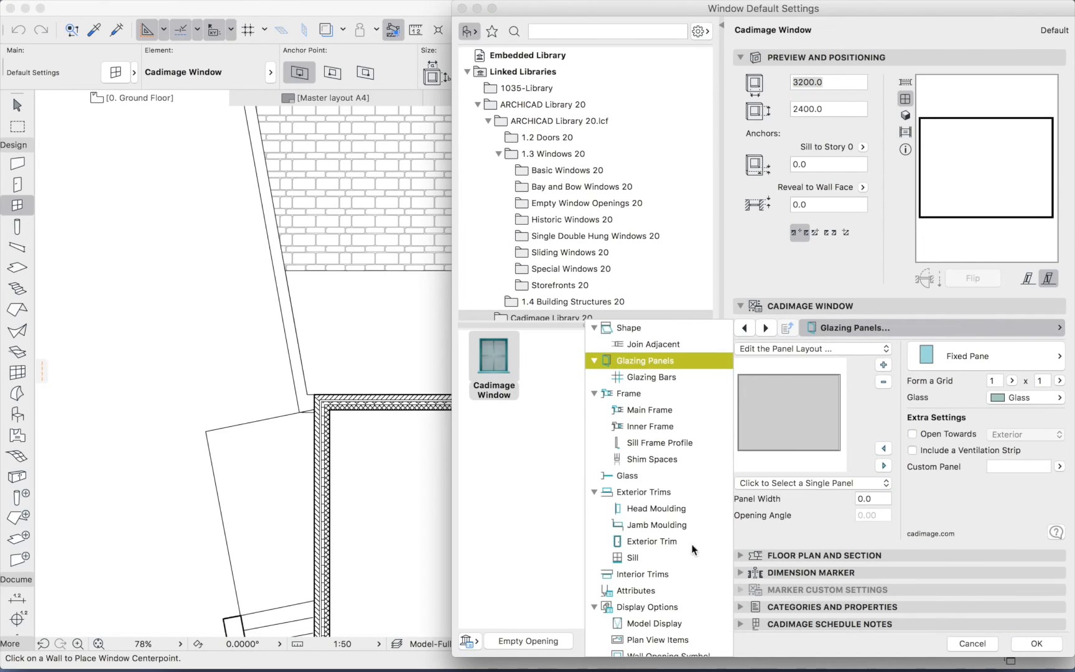
pyautogui.scroll(1, 636, 540)
pyautogui.scroll(-3, 635, 539)
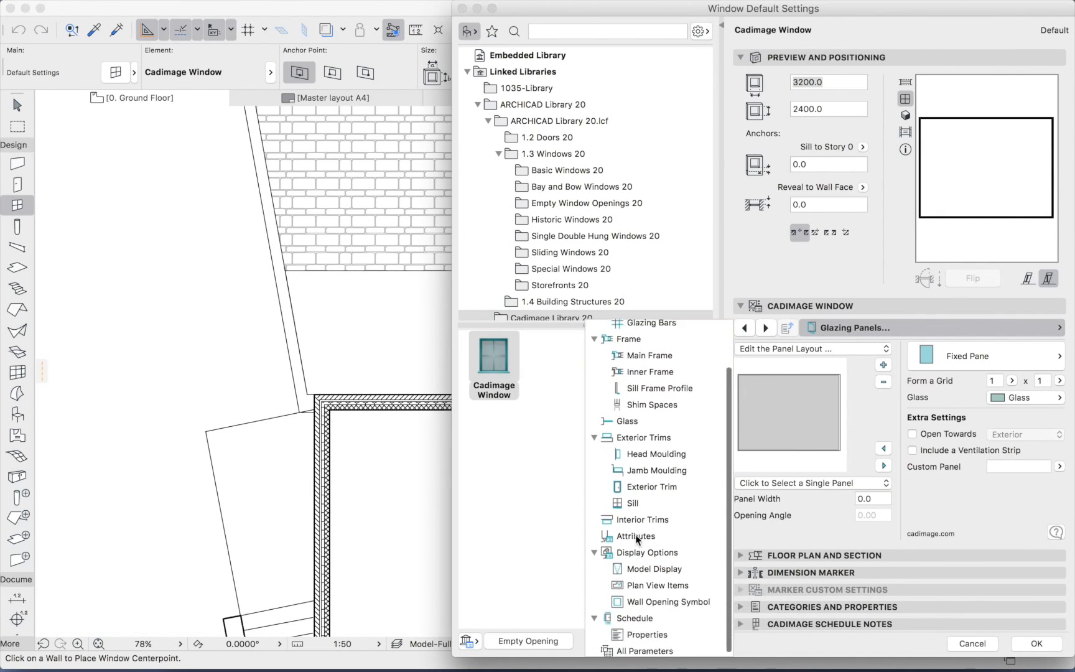
pyautogui.scroll(3, 636, 539)
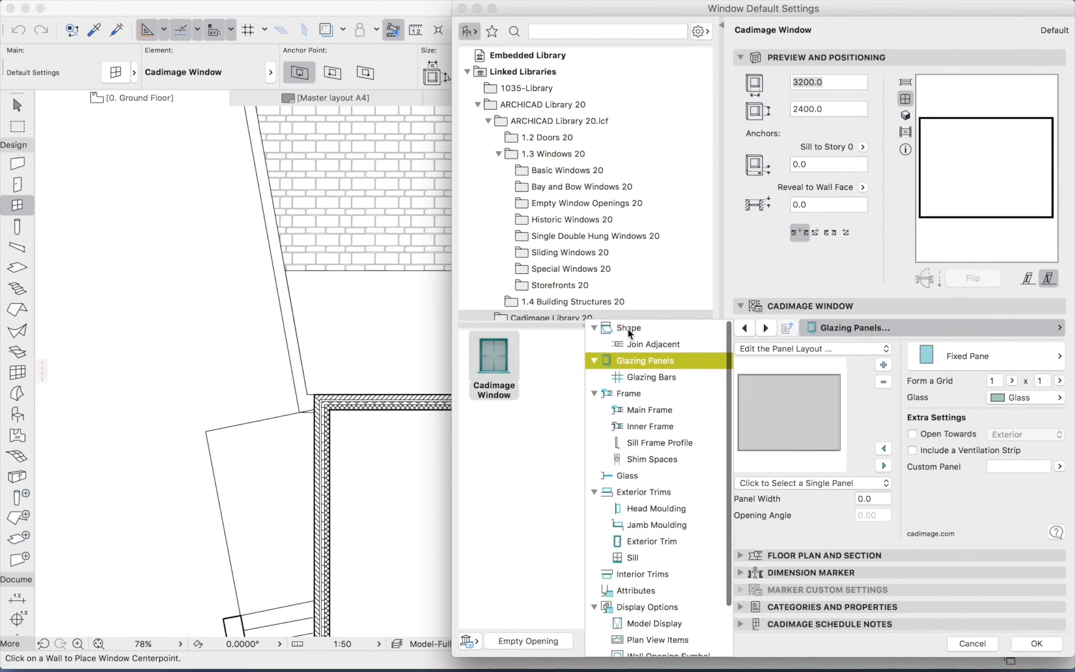
pyautogui.click(627, 329)
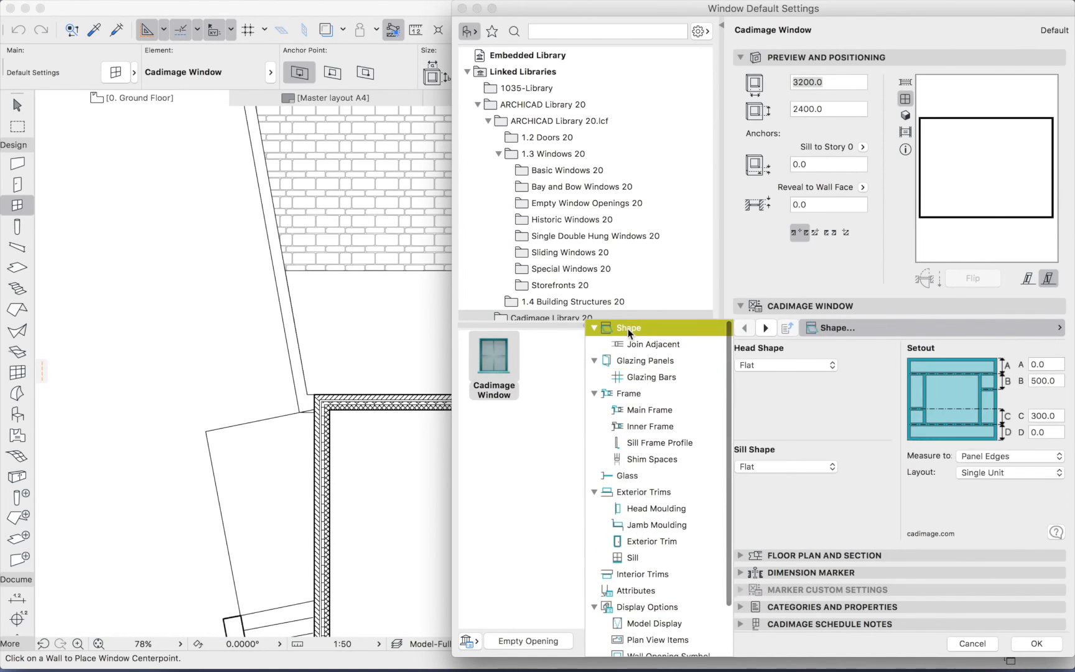
pyautogui.click(821, 365)
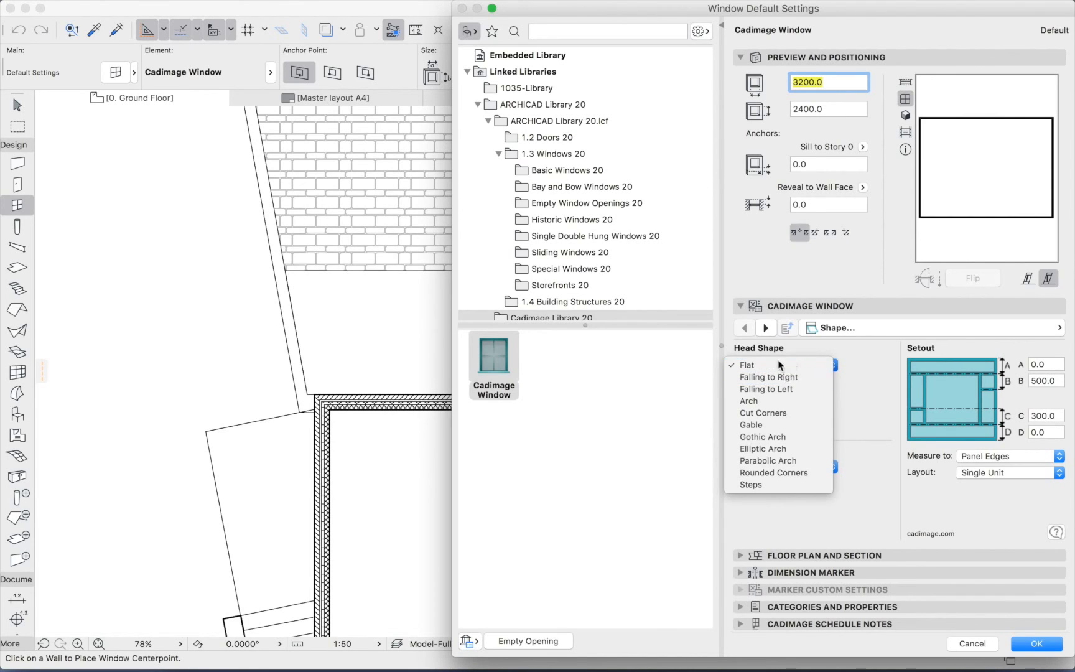
pyautogui.click(775, 377)
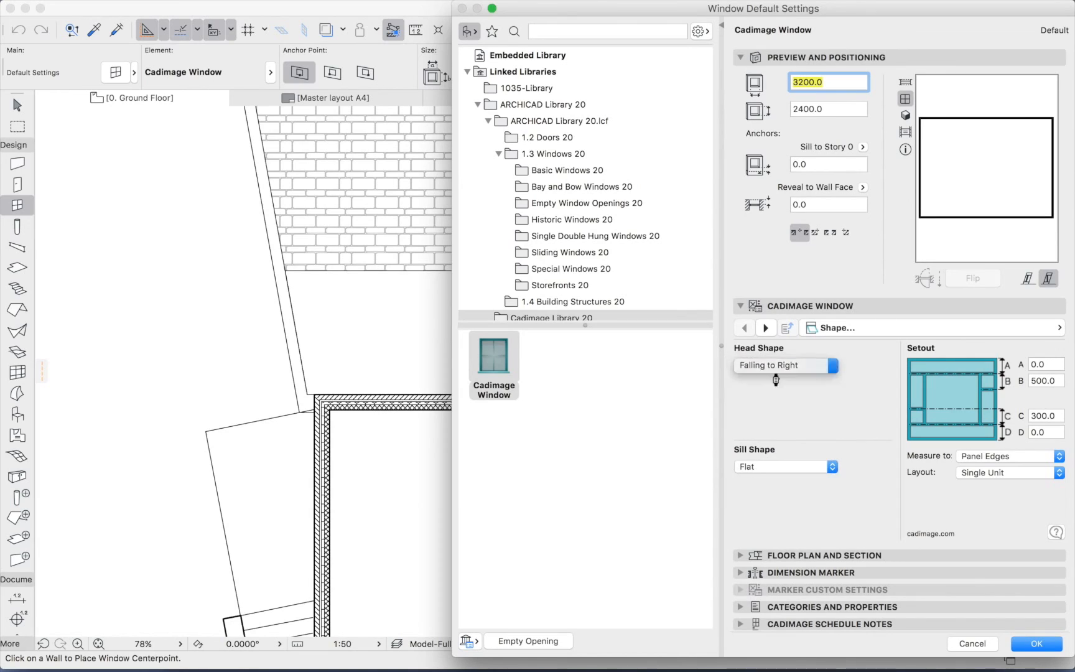
# Try the Rising to Right sill shape and return the sill shape to Flat.
pyautogui.click(789, 470)
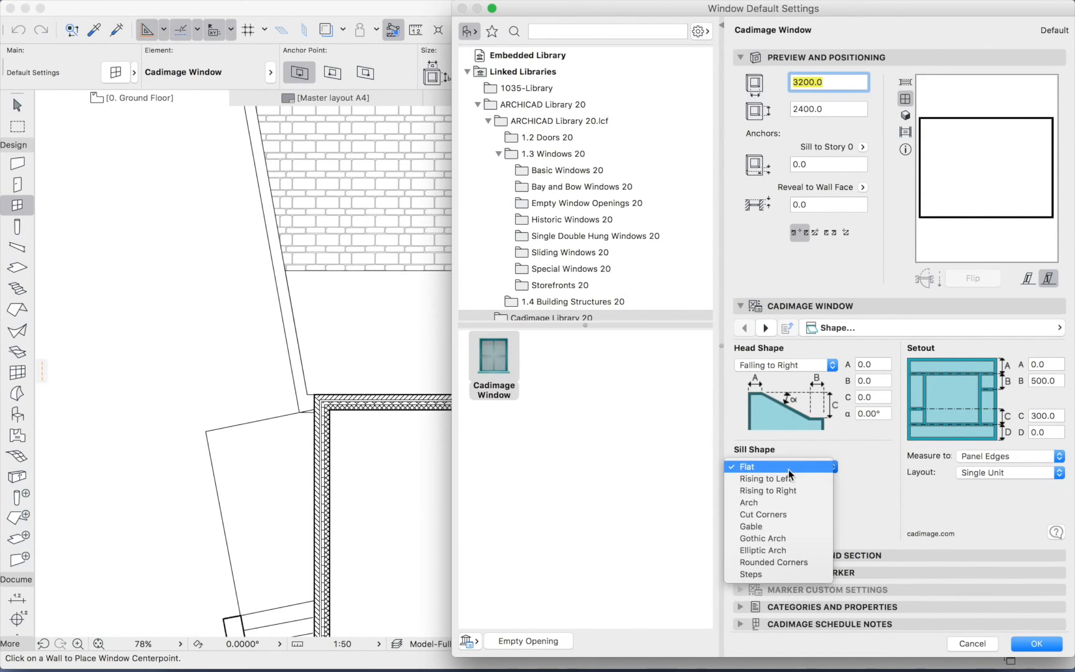
pyautogui.click(790, 490)
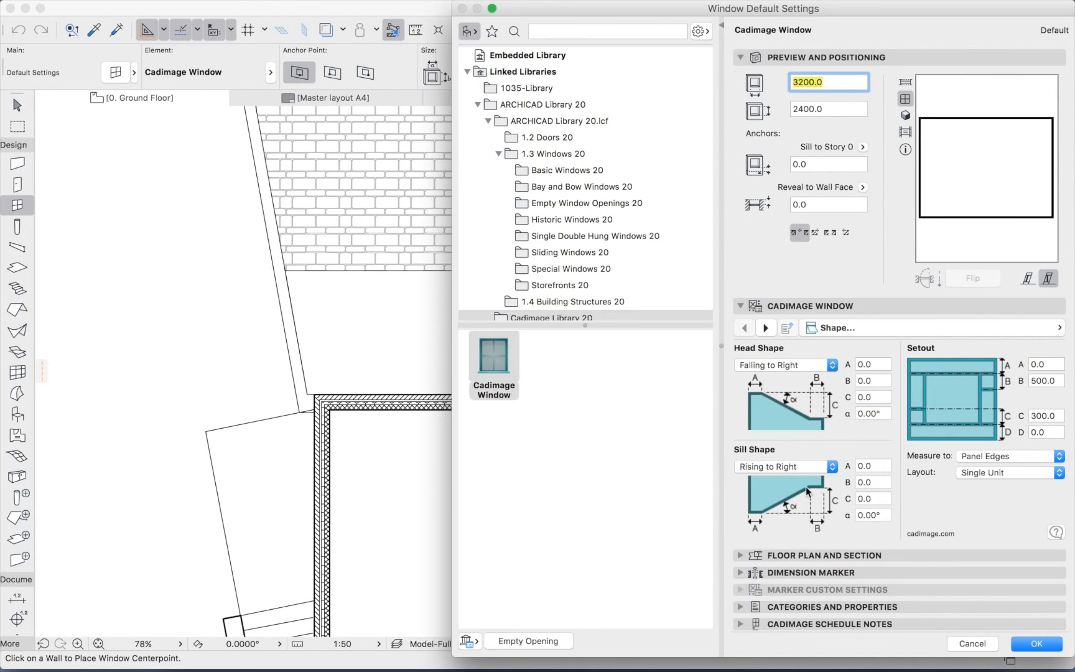
pyautogui.click(802, 471)
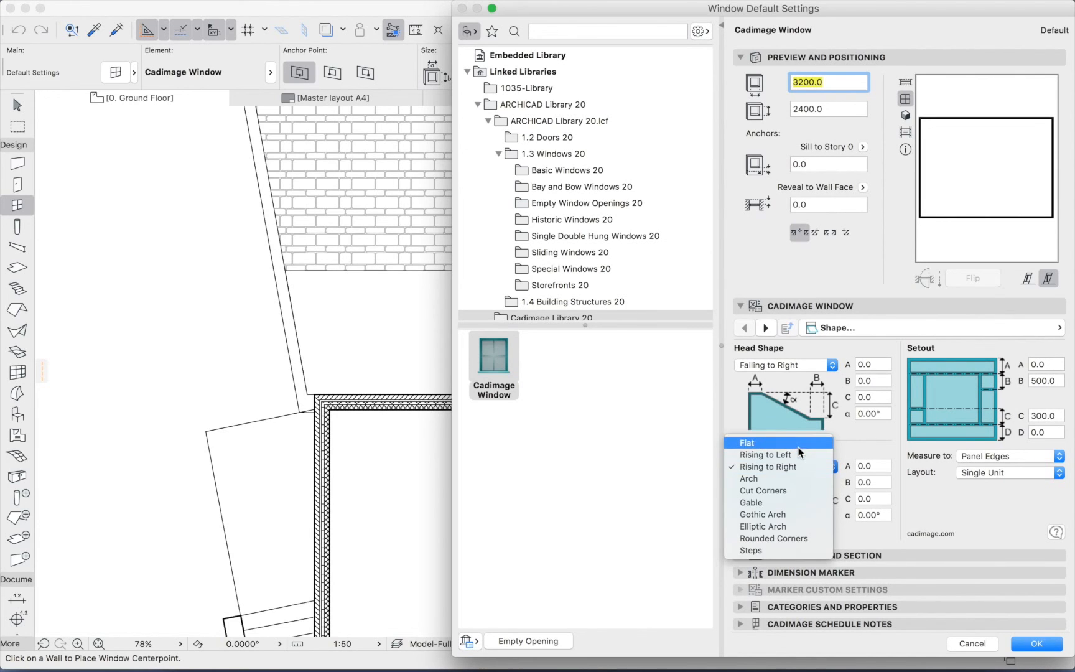
pyautogui.click(798, 447)
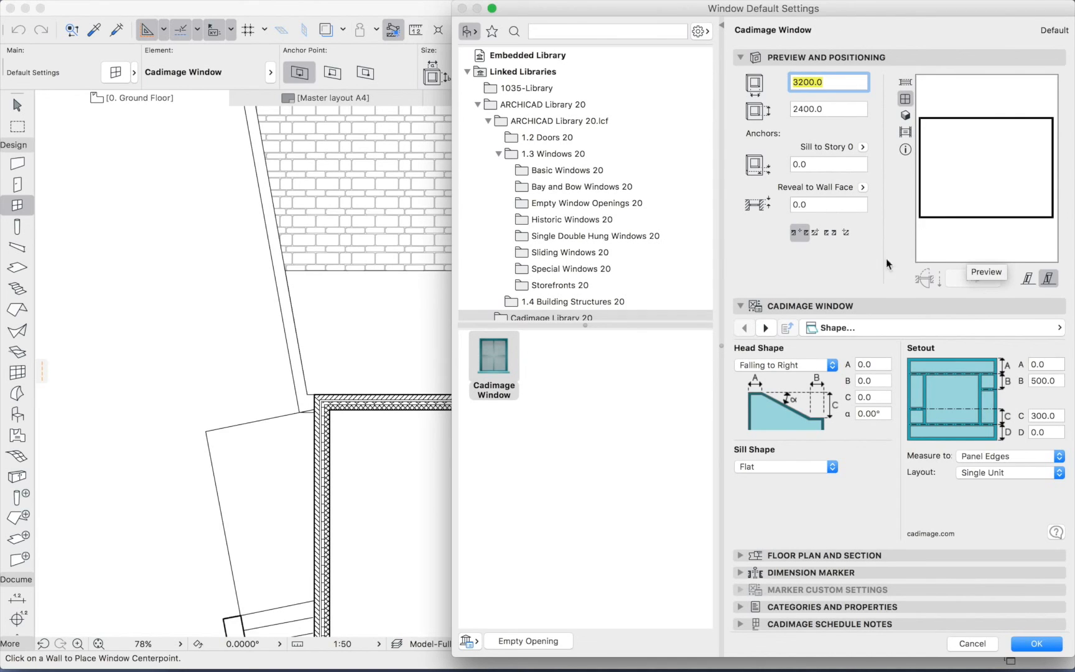
# Define the sloping head with dimensions A and B at 800 and drop C at 400.
pyautogui.click(880, 367)
pyautogui.write('8')
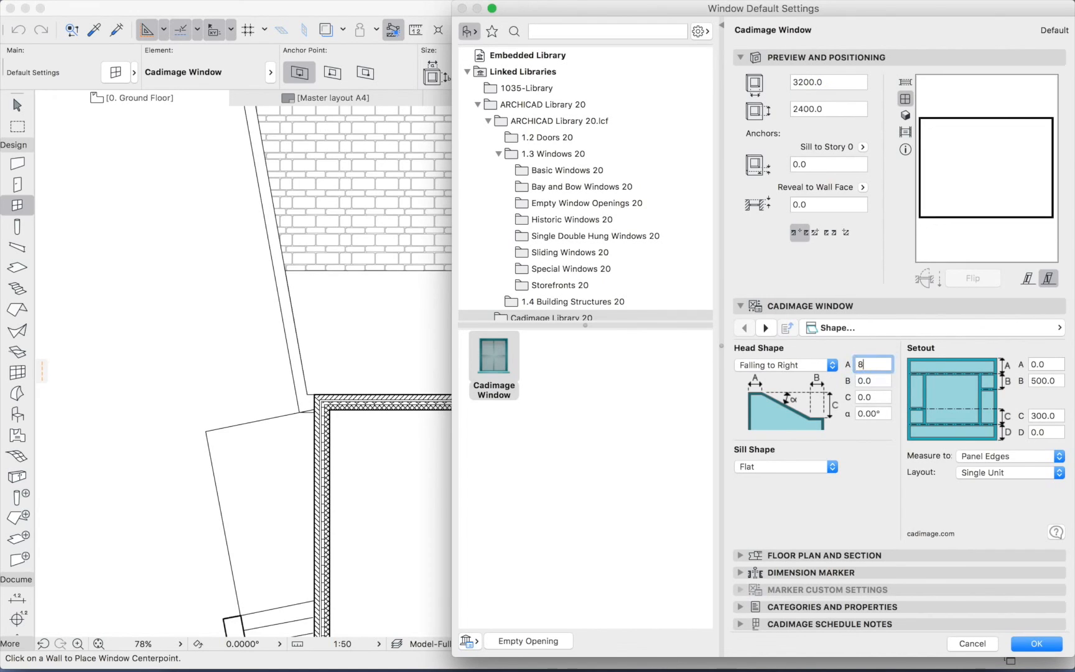
pyautogui.write('00')
pyautogui.press('Return')
pyautogui.press('Tab')
pyautogui.write('800')
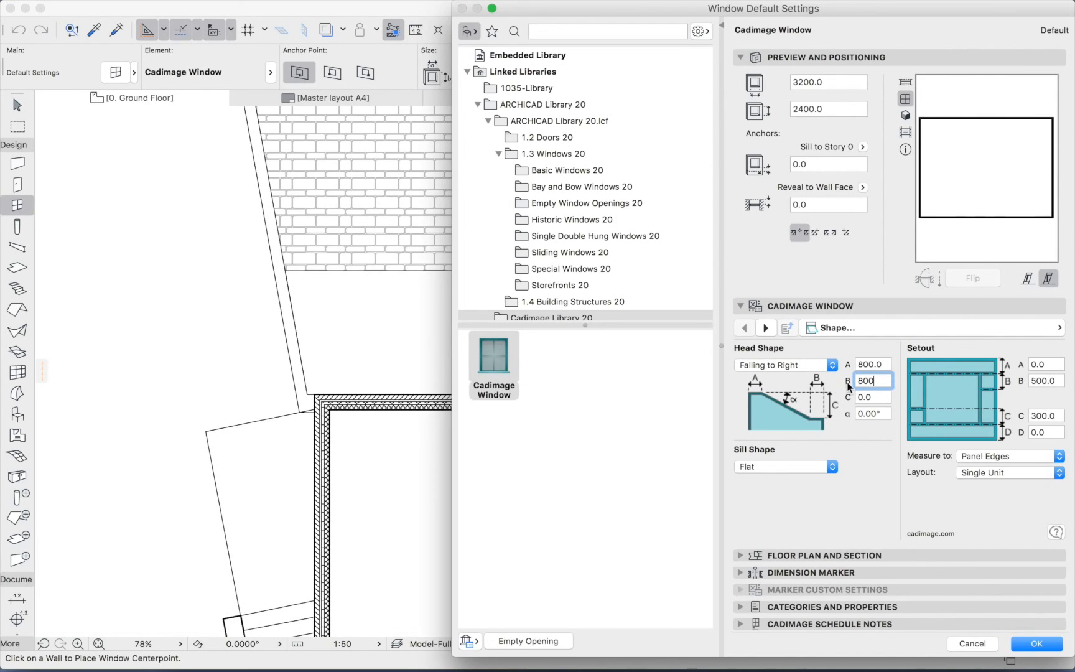
pyautogui.press('Return')
pyautogui.click(860, 400)
pyautogui.write('400')
pyautogui.press('Tab')
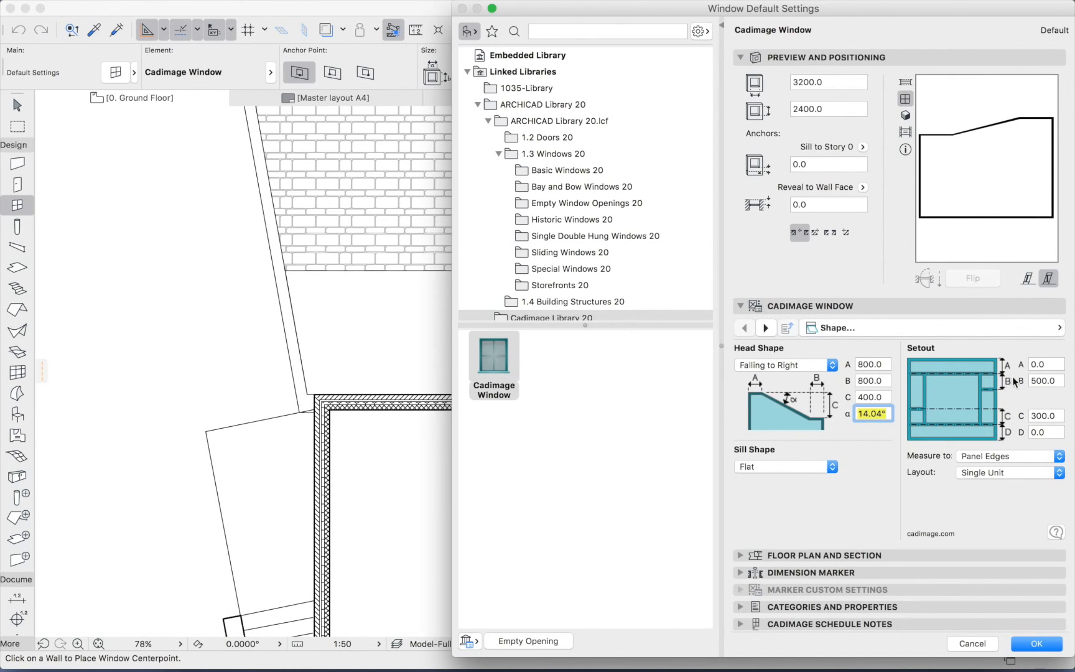
# Set the setout dimension A at the head of the window to 400.
pyautogui.click(1030, 365)
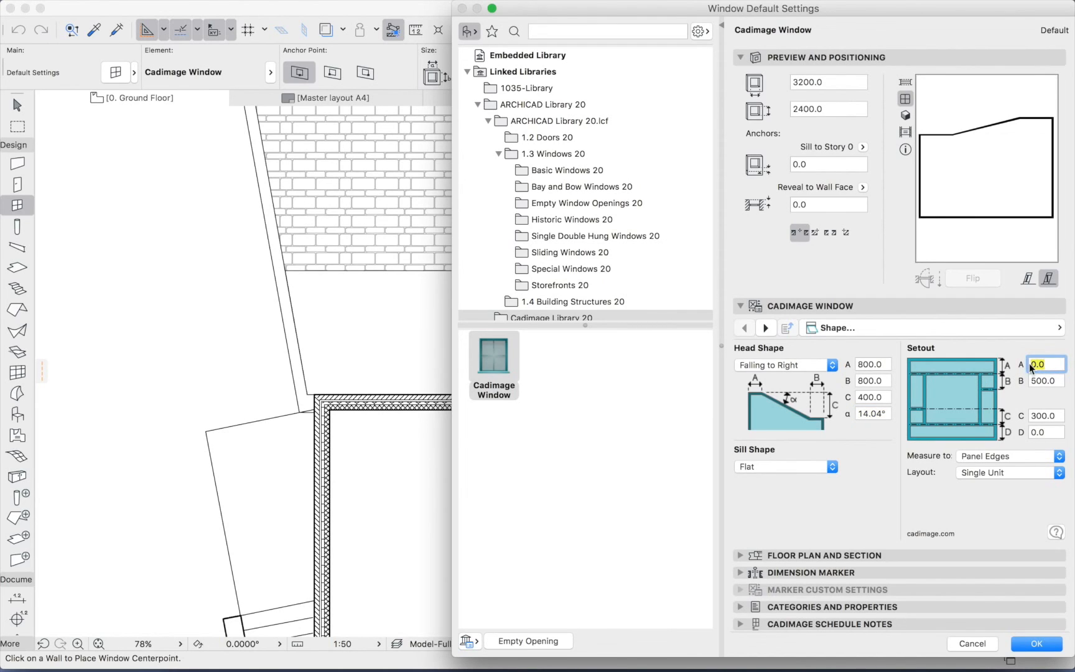
pyautogui.write('400')
pyautogui.press('Tab')
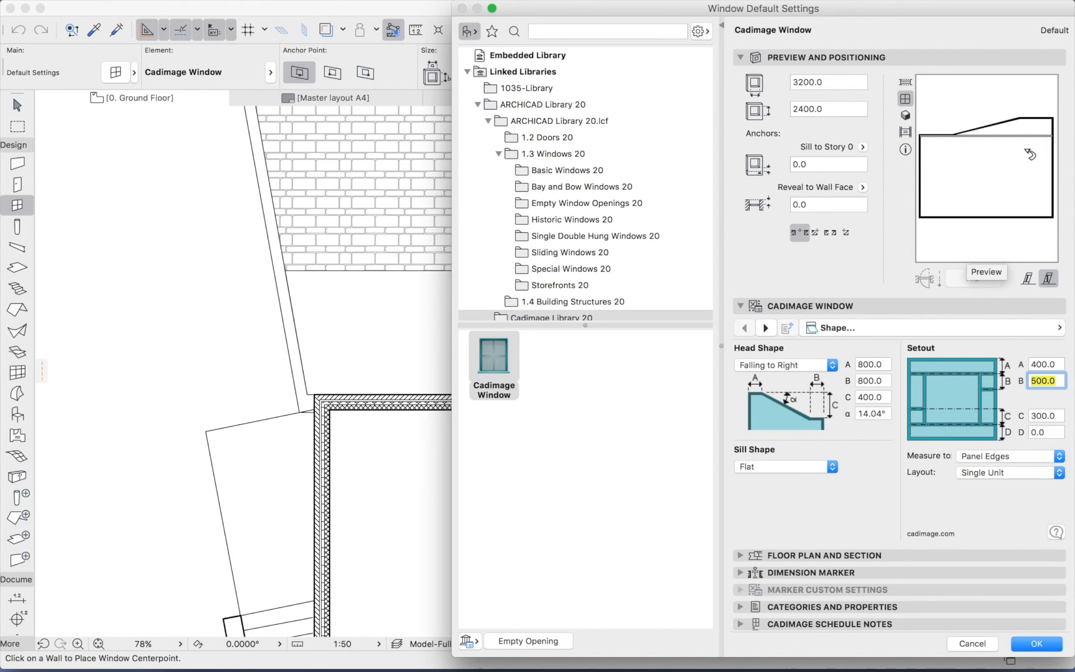
# Add three columns to the glazing panel layout, dividing the main row into four panels.
pyautogui.click(882, 331)
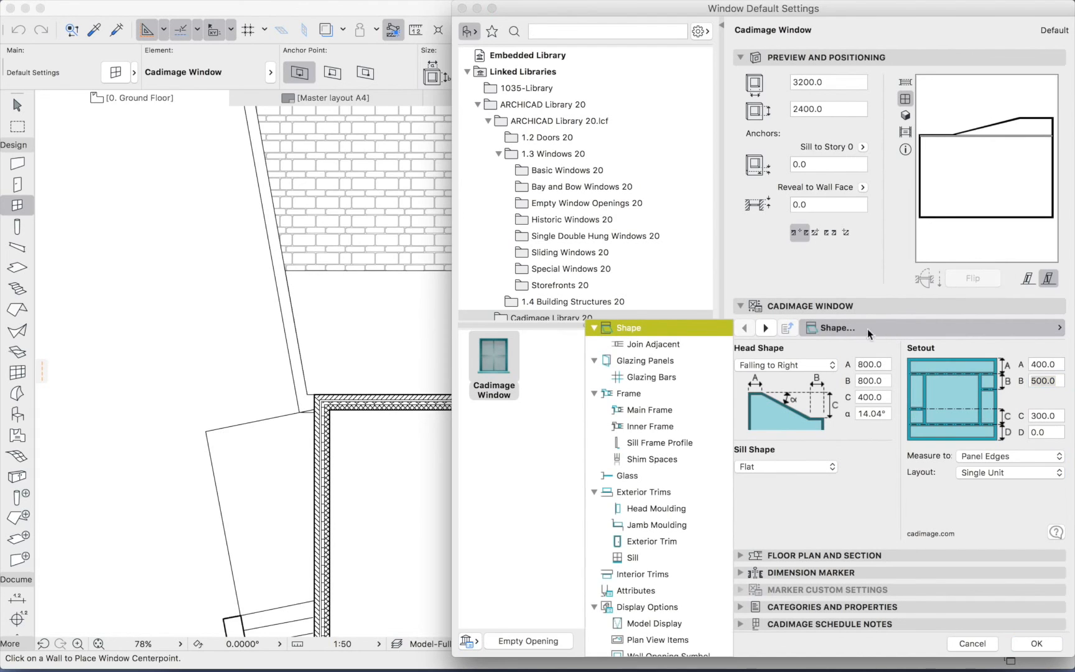
pyautogui.click(651, 360)
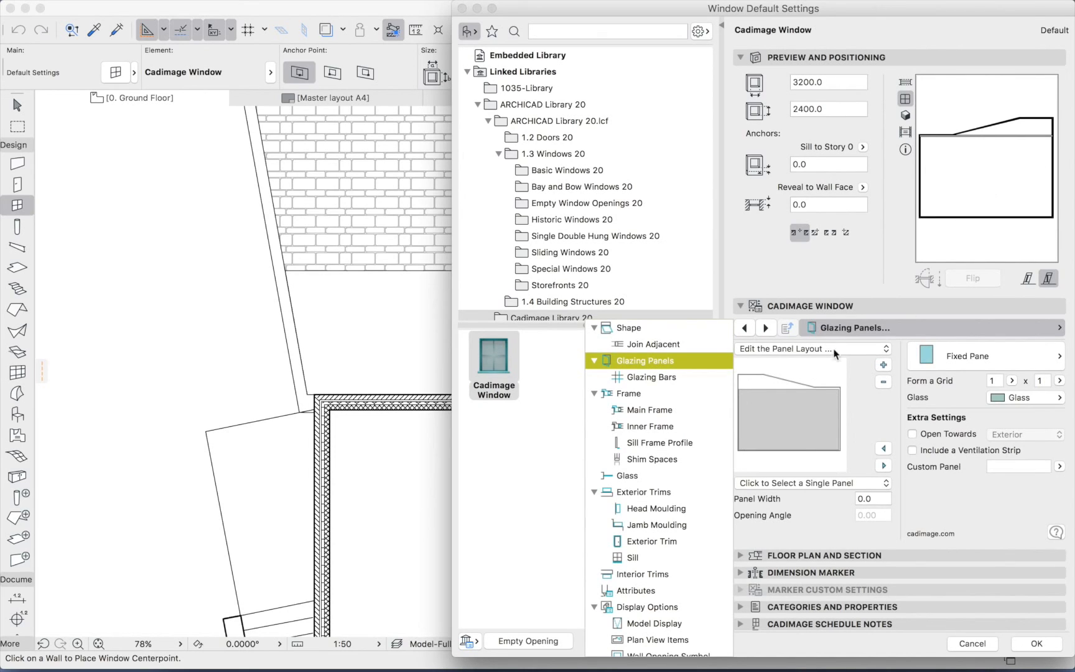
pyautogui.click(781, 424)
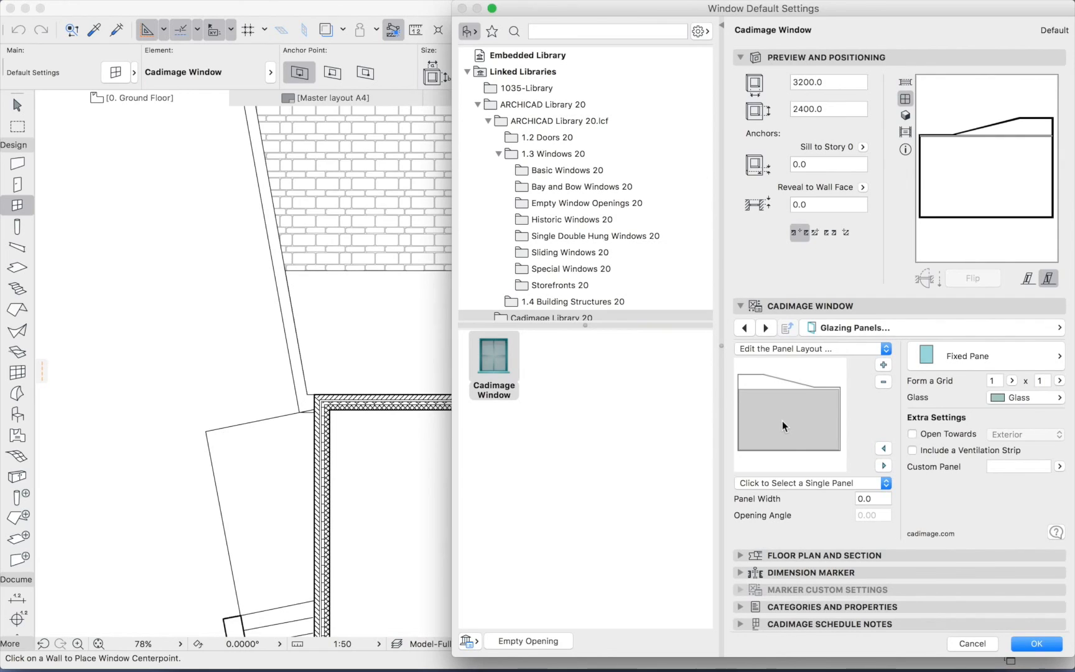
pyautogui.click(884, 364)
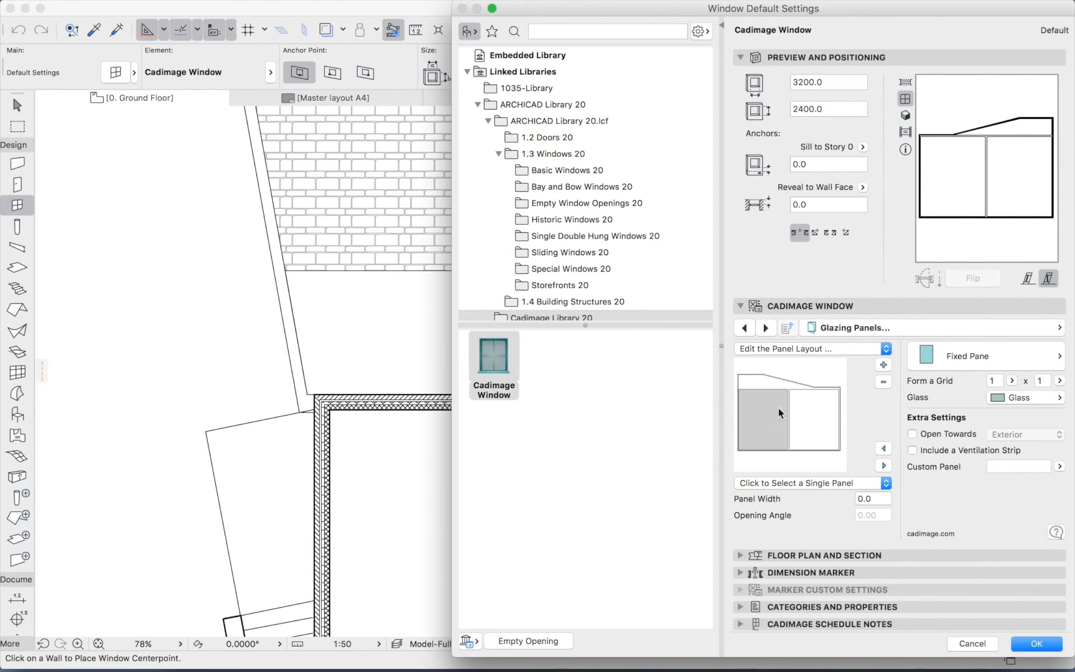
pyautogui.click(884, 364)
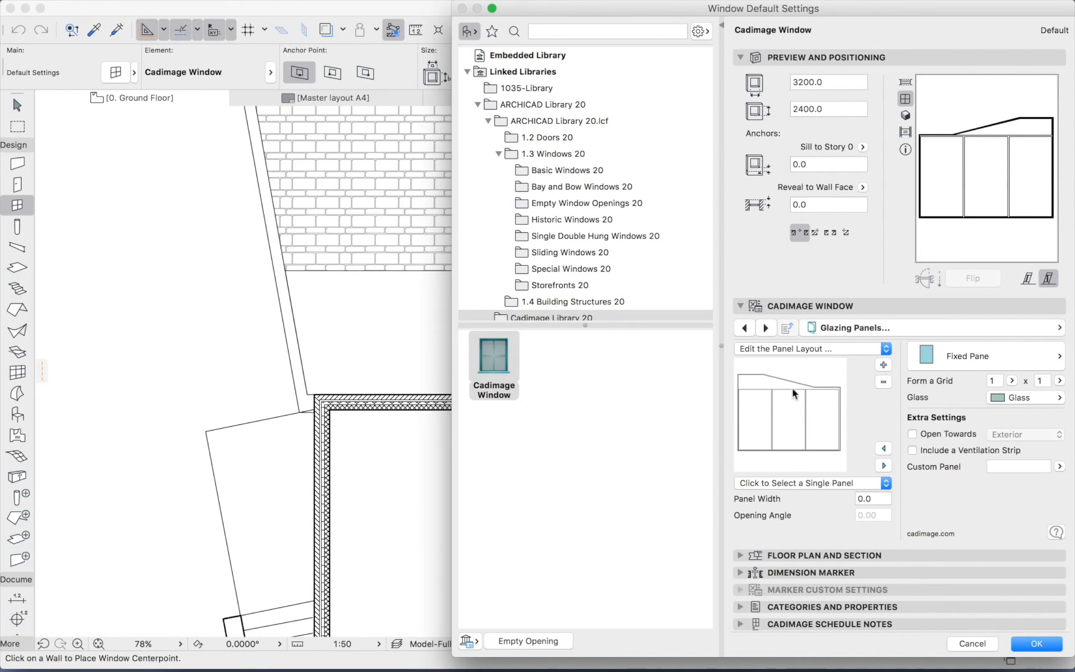
pyautogui.click(760, 404)
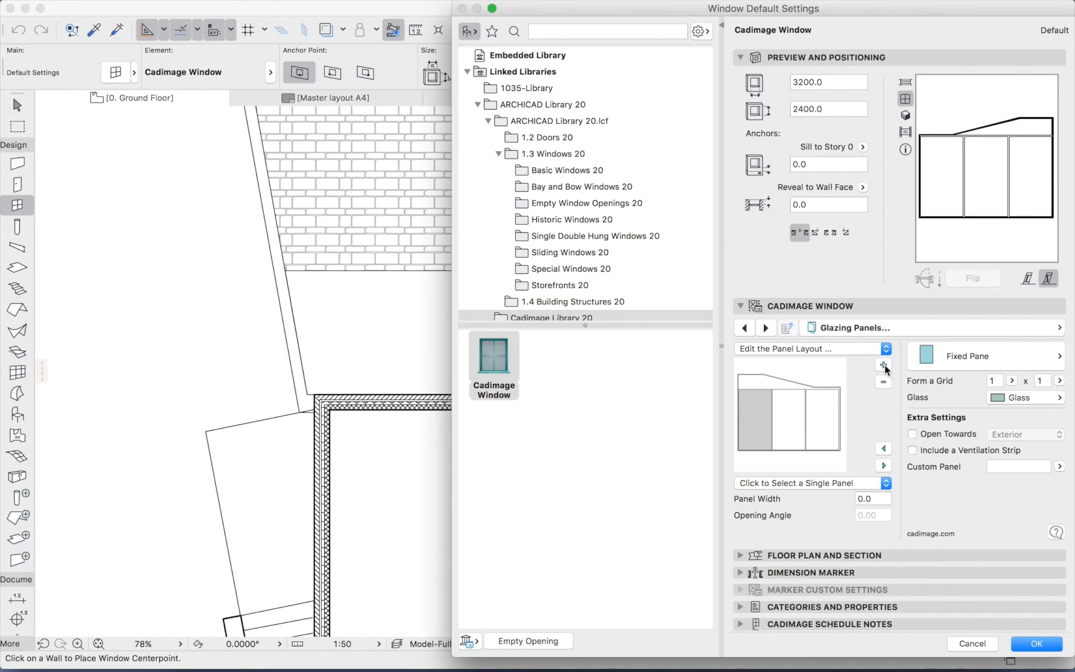
pyautogui.click(883, 365)
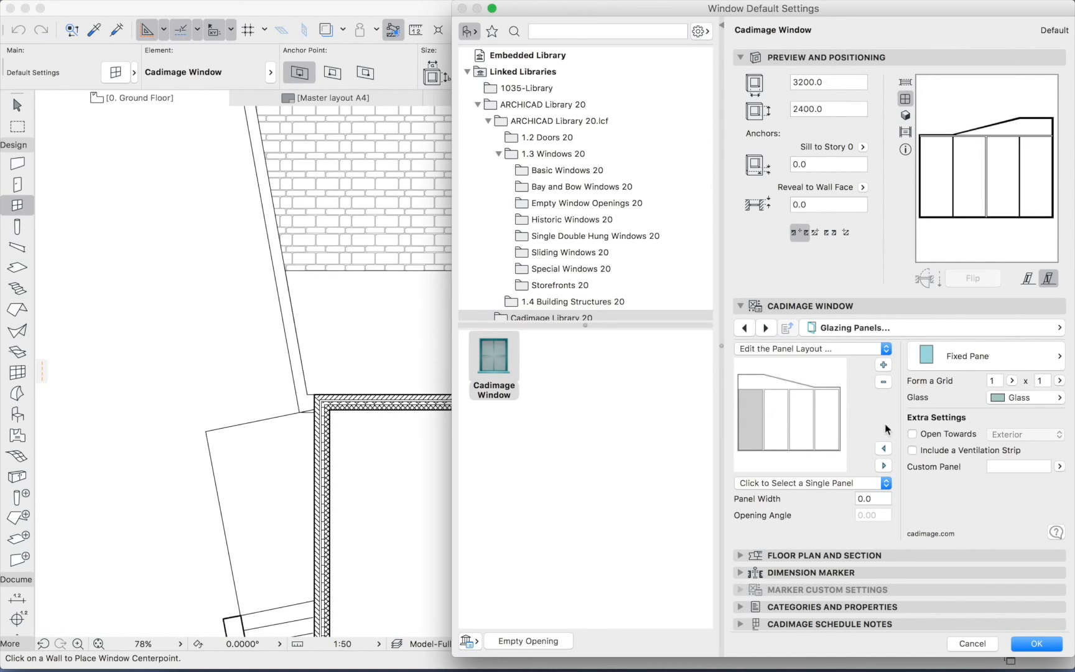
# Make the first panel of the glazing layout a Left Slider.
pyautogui.click(987, 356)
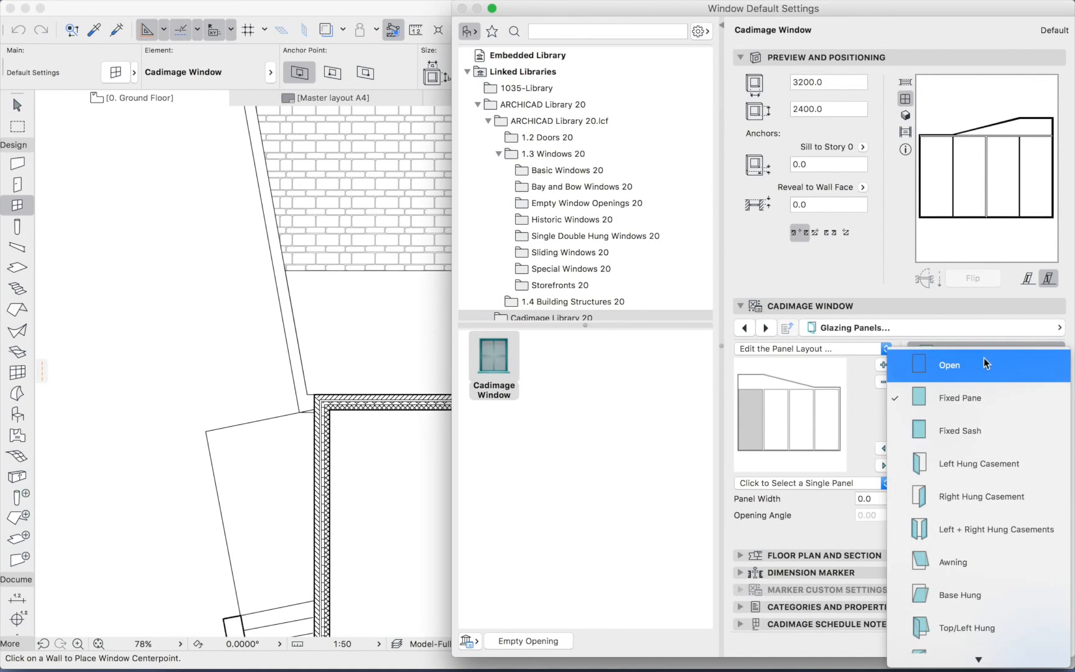
pyautogui.scroll(-5, 977, 439)
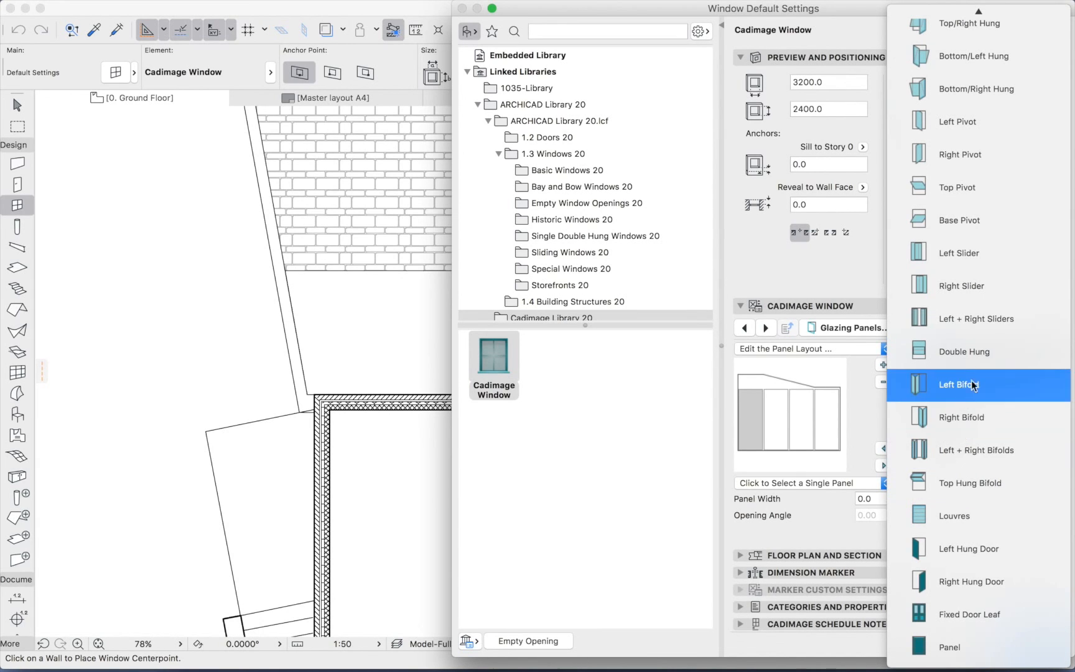
pyautogui.scroll(5, 974, 549)
pyautogui.click(974, 549)
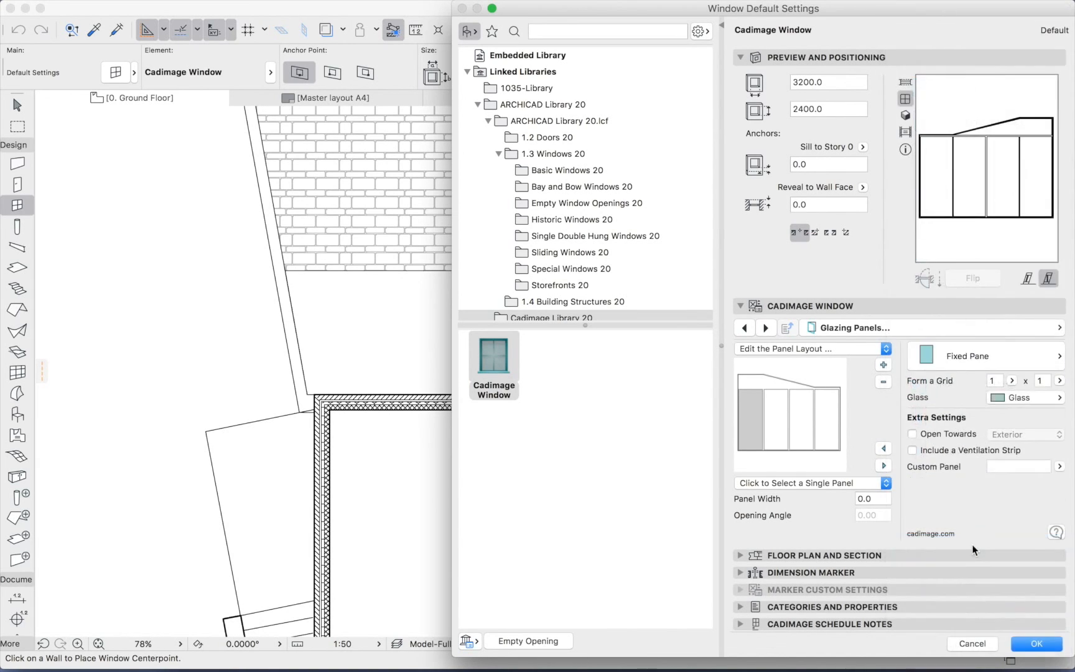
# Make the second panel of the glazing layout a Right Slider.
pyautogui.click(776, 416)
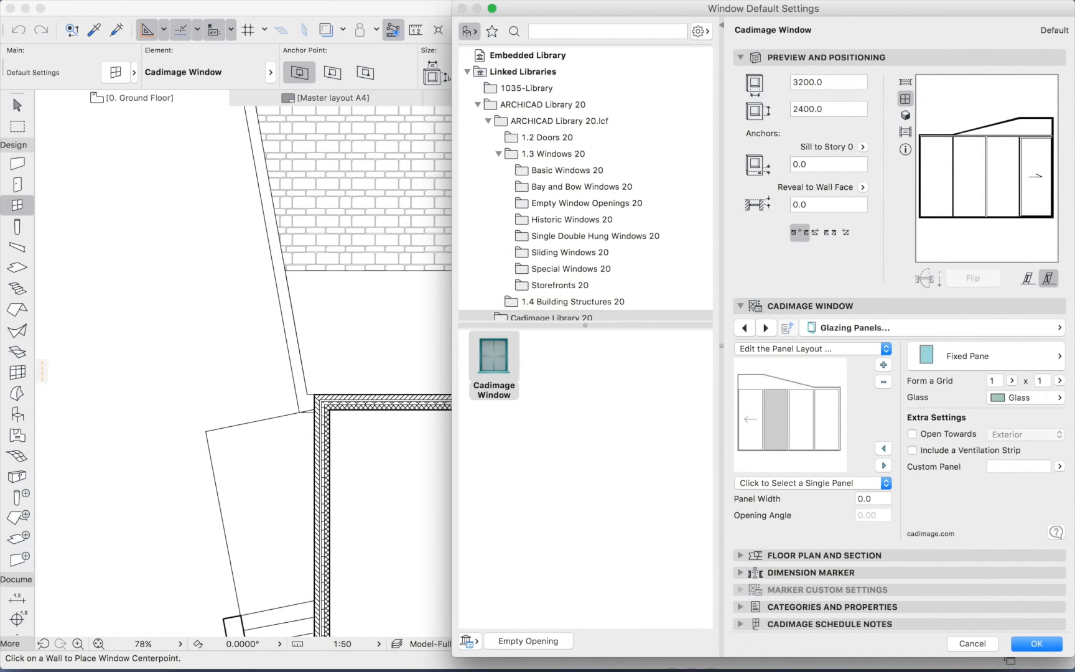
pyautogui.click(1036, 356)
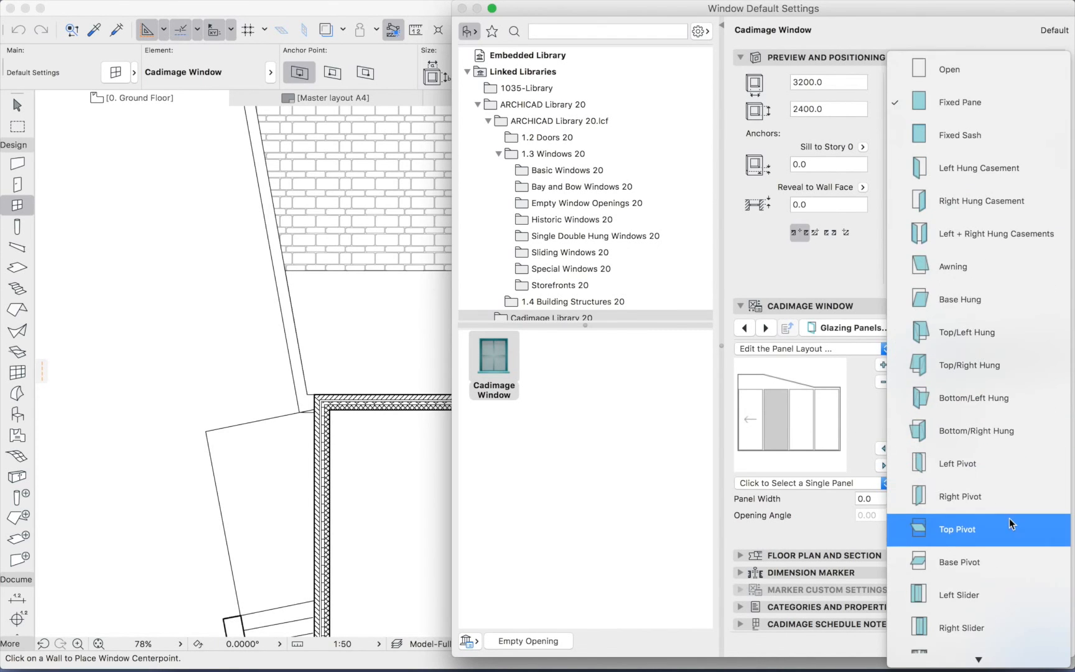
pyautogui.scroll(-1, 1009, 519)
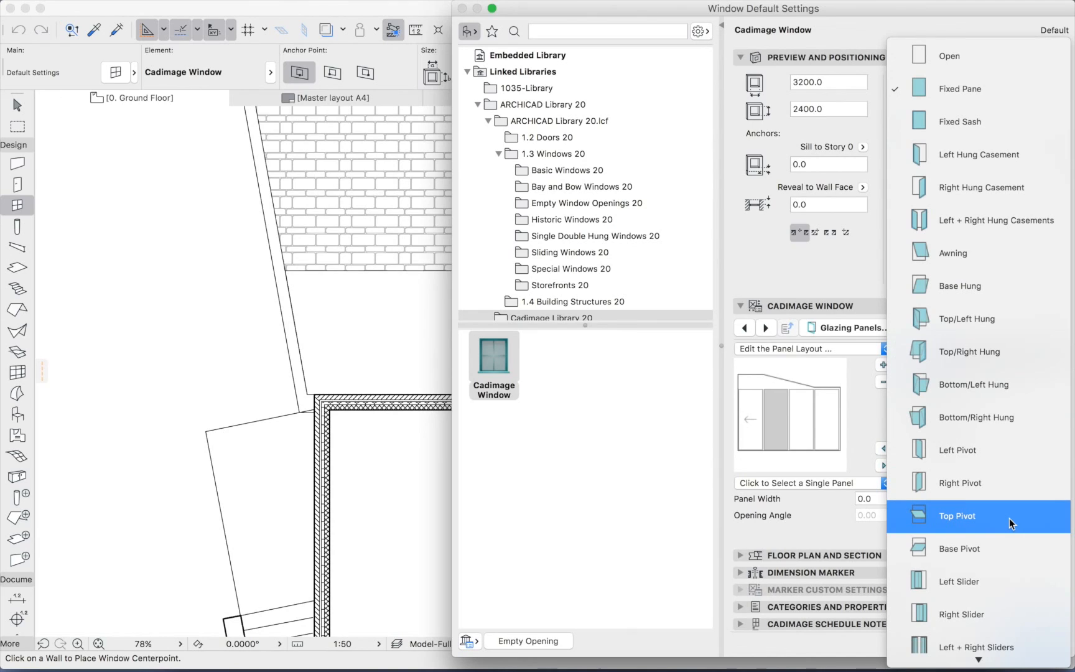
pyautogui.scroll(-5, 1009, 518)
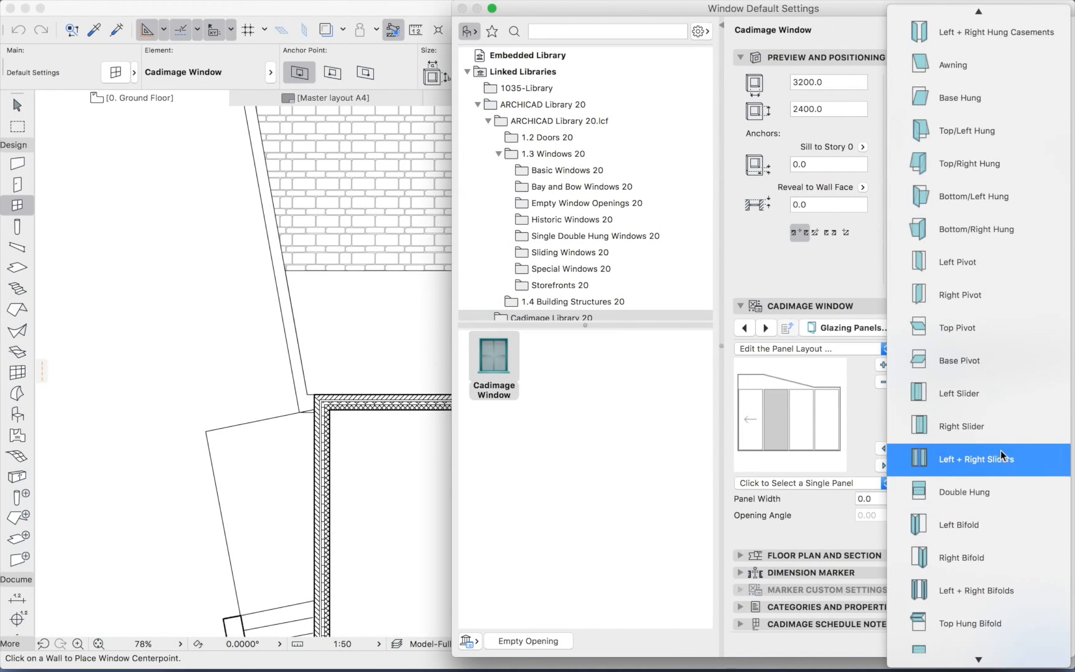
pyautogui.click(990, 423)
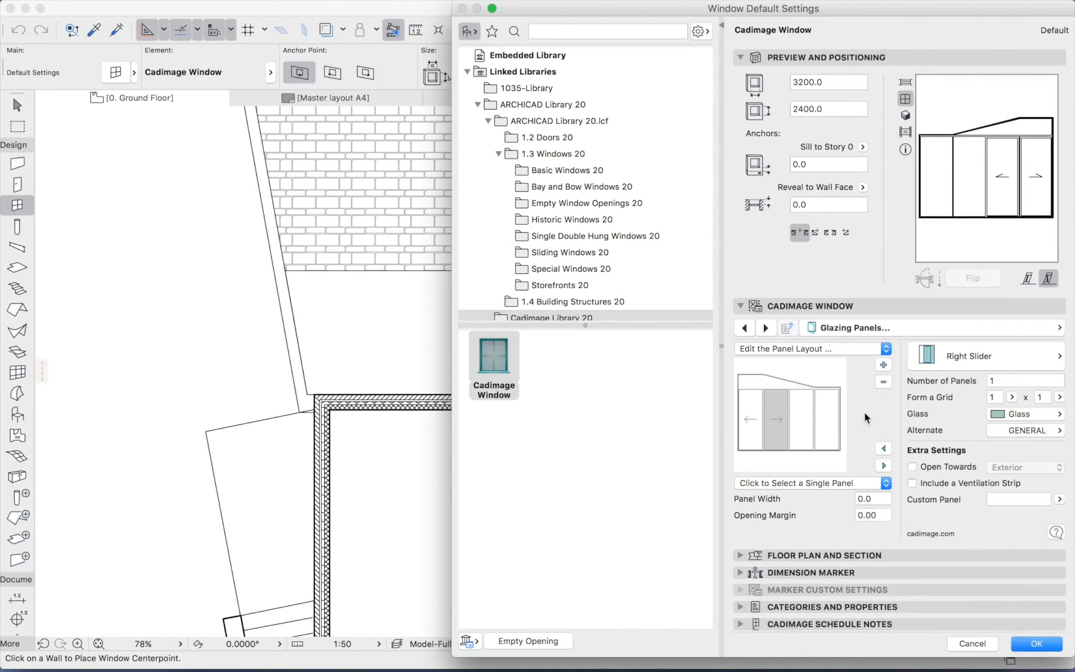
# Make the third panel of the glazing layout a Double Hung window.
pyautogui.click(808, 420)
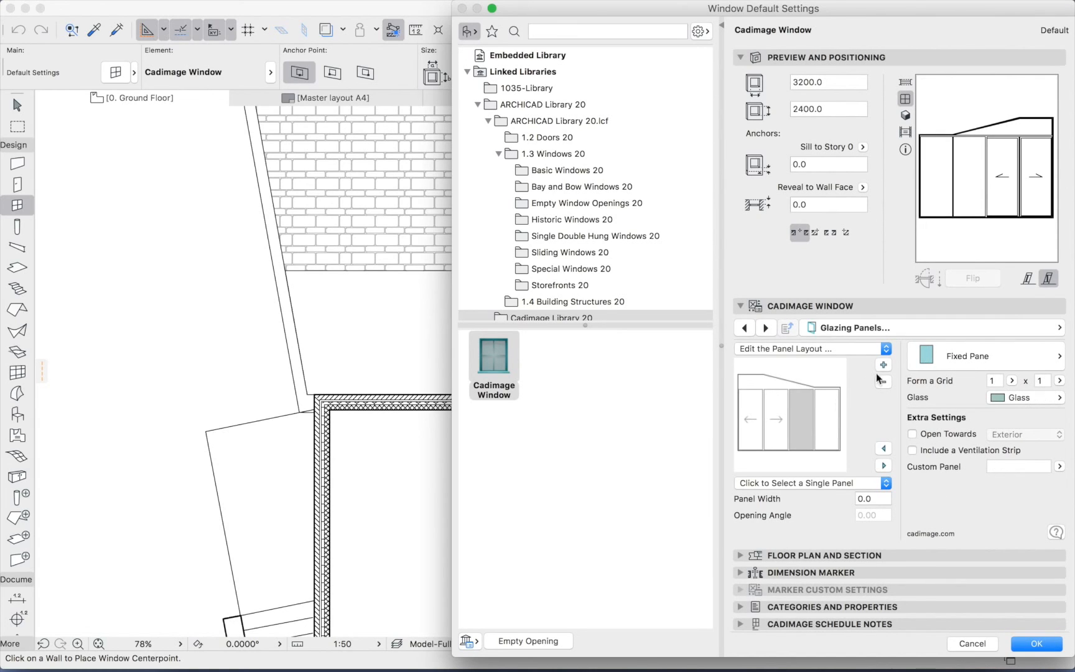
pyautogui.click(972, 355)
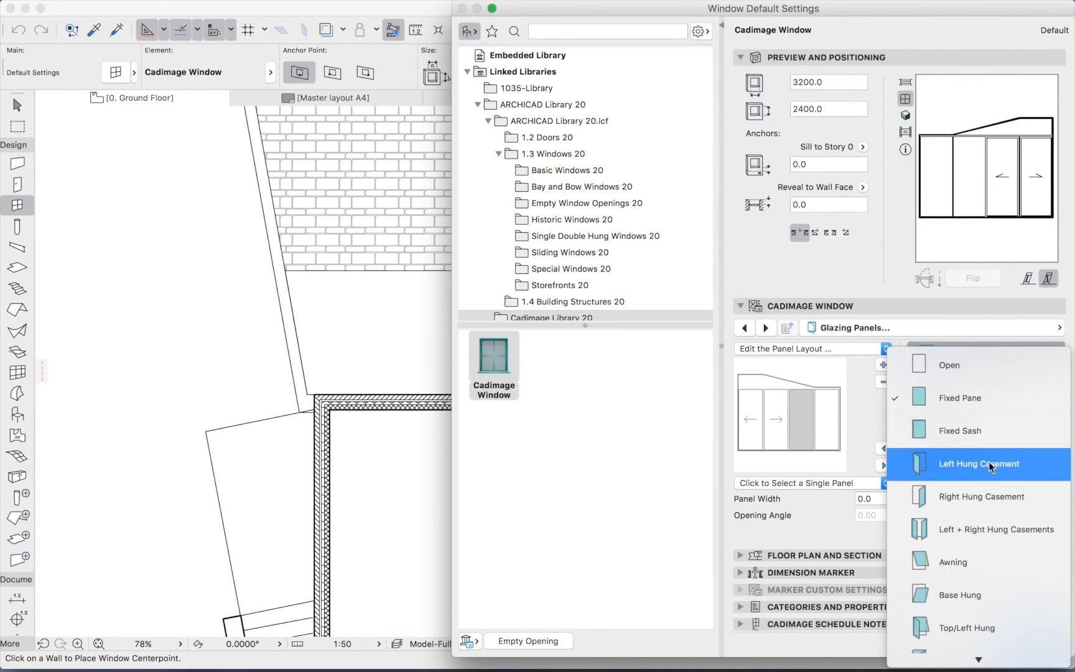
pyautogui.scroll(-5, 990, 470)
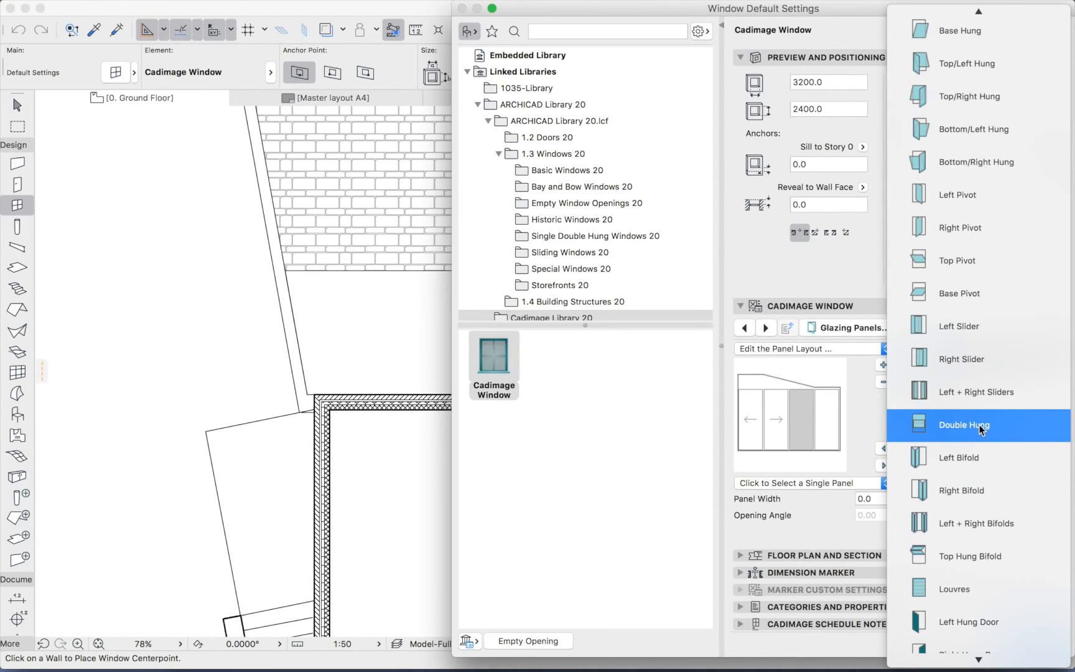
pyautogui.click(979, 425)
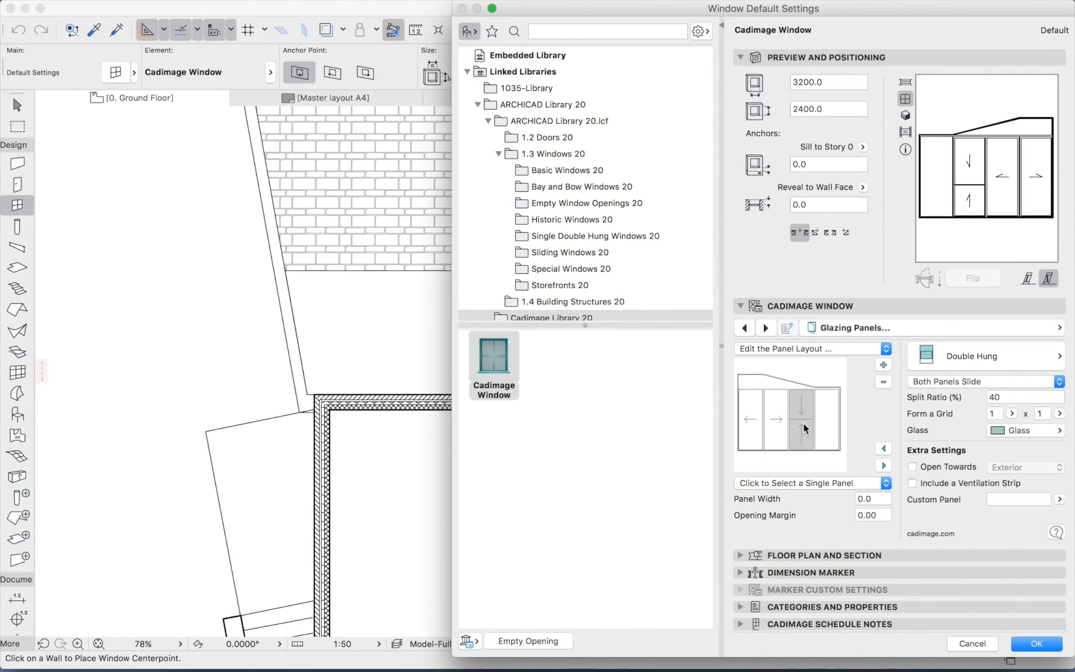
# Insert a panel below the Double Hung panel in the glazing layout and make it Louvres.
pyautogui.click(815, 350)
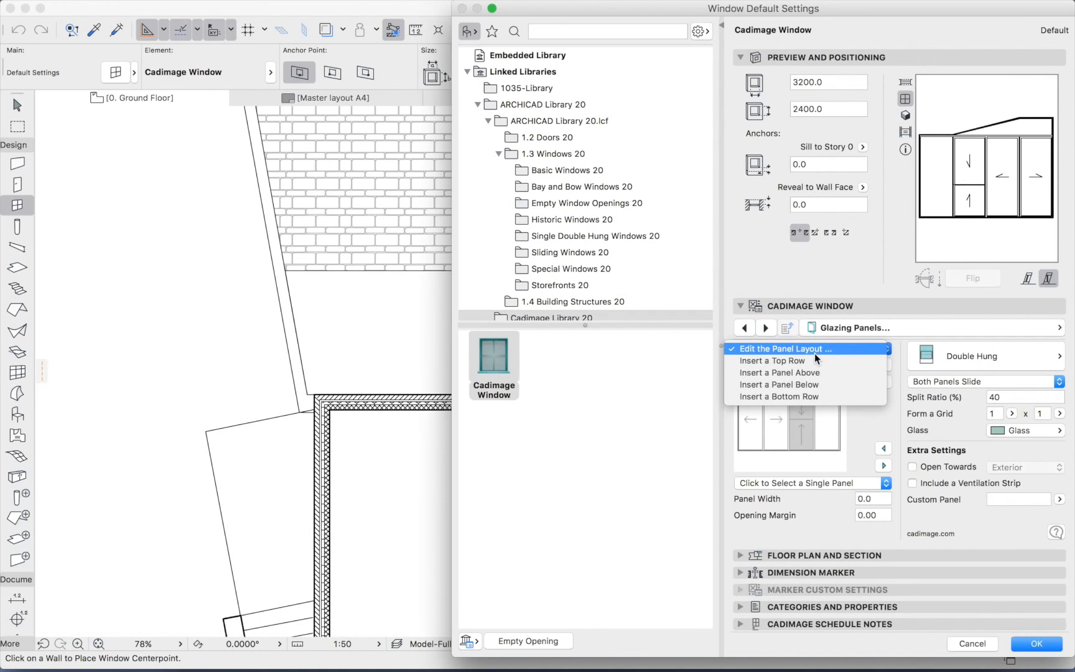
pyautogui.click(802, 386)
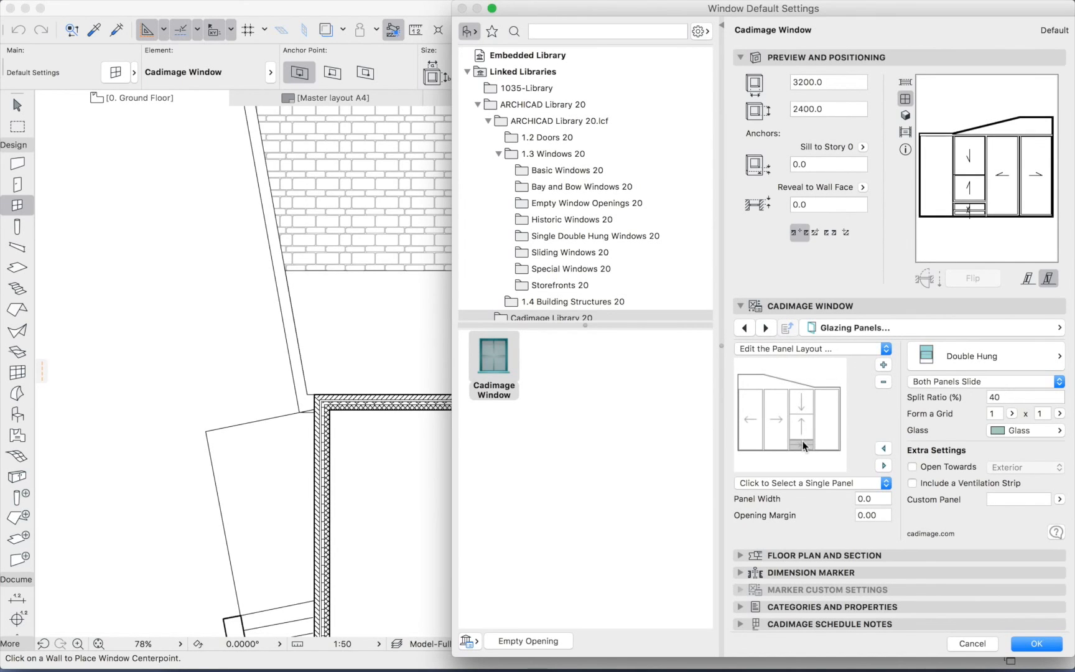
pyautogui.click(983, 357)
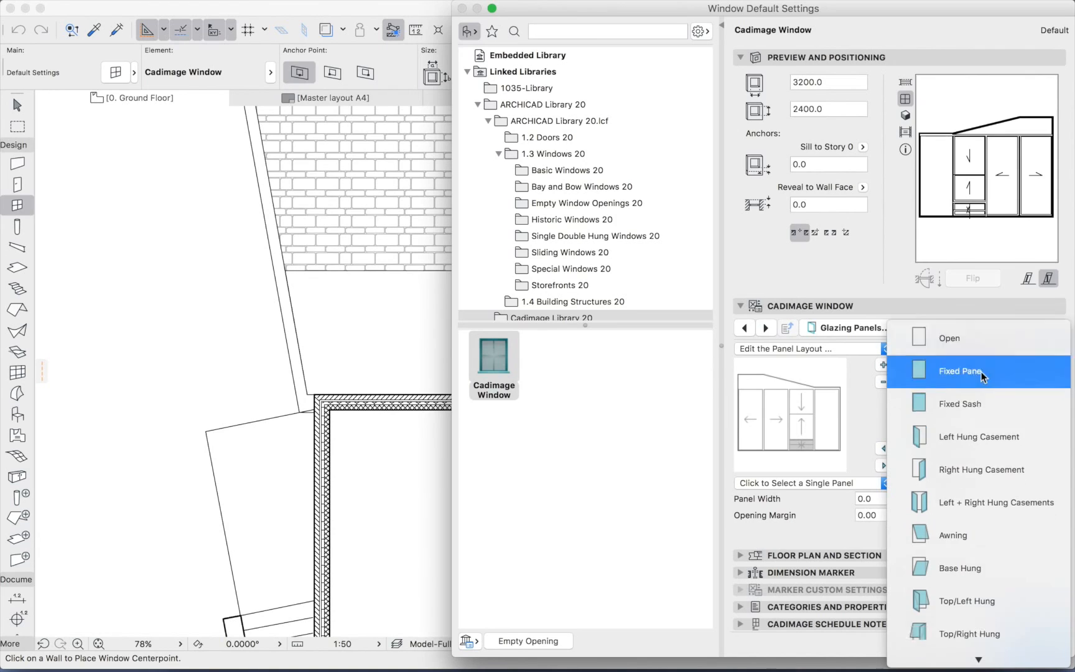
pyautogui.scroll(-10, 981, 372)
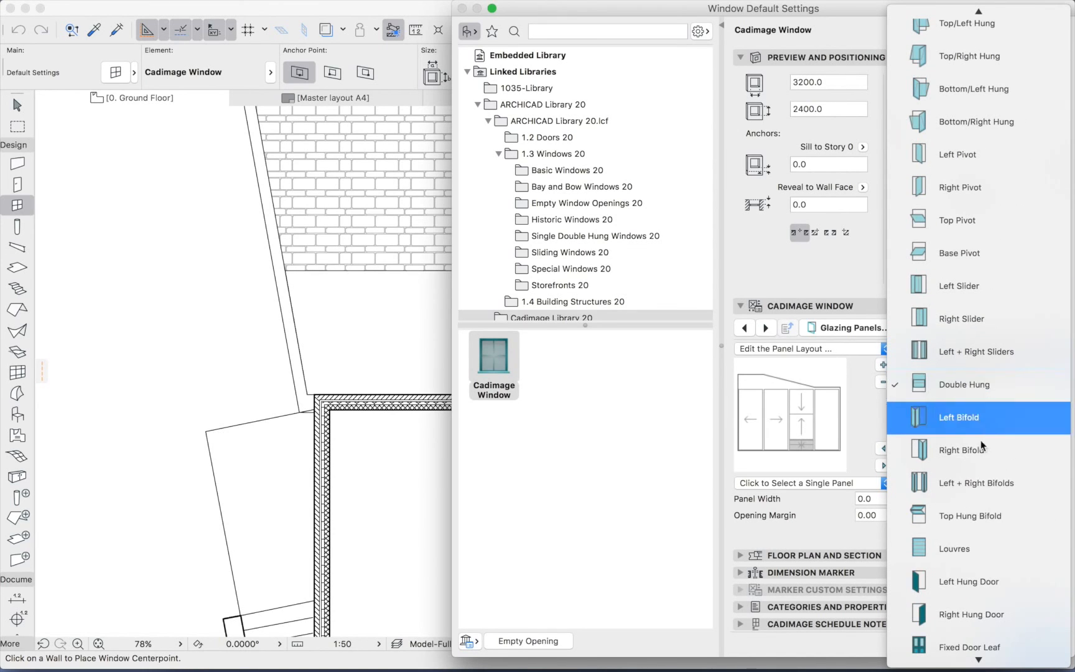
pyautogui.click(977, 547)
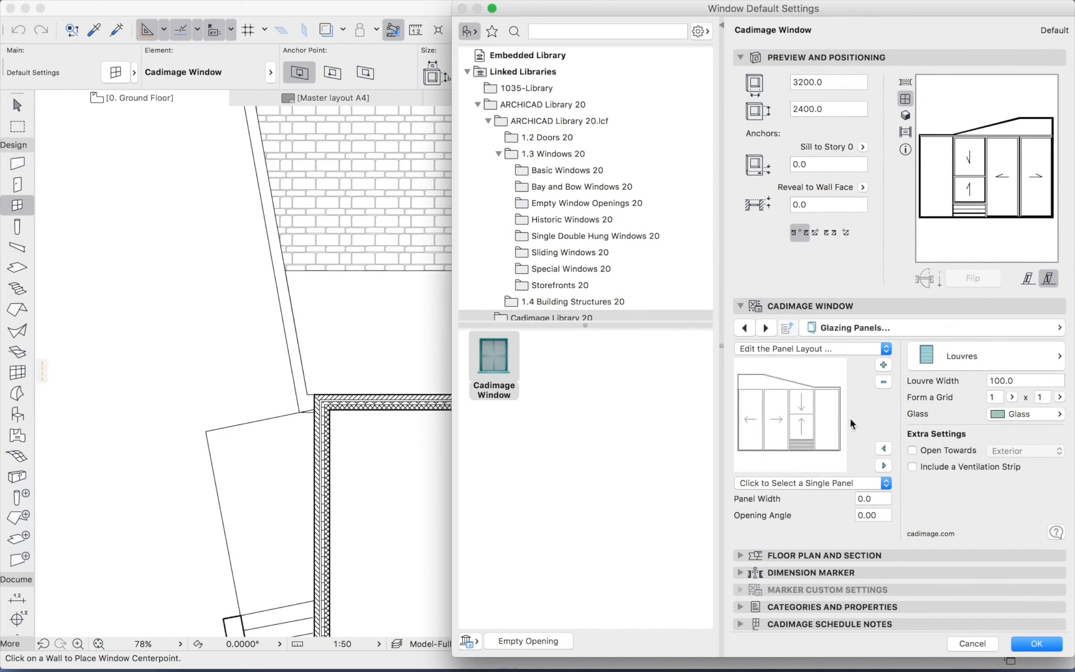
# Make the fourth panel of the glazing layout a Left Hung Door.
pyautogui.click(829, 421)
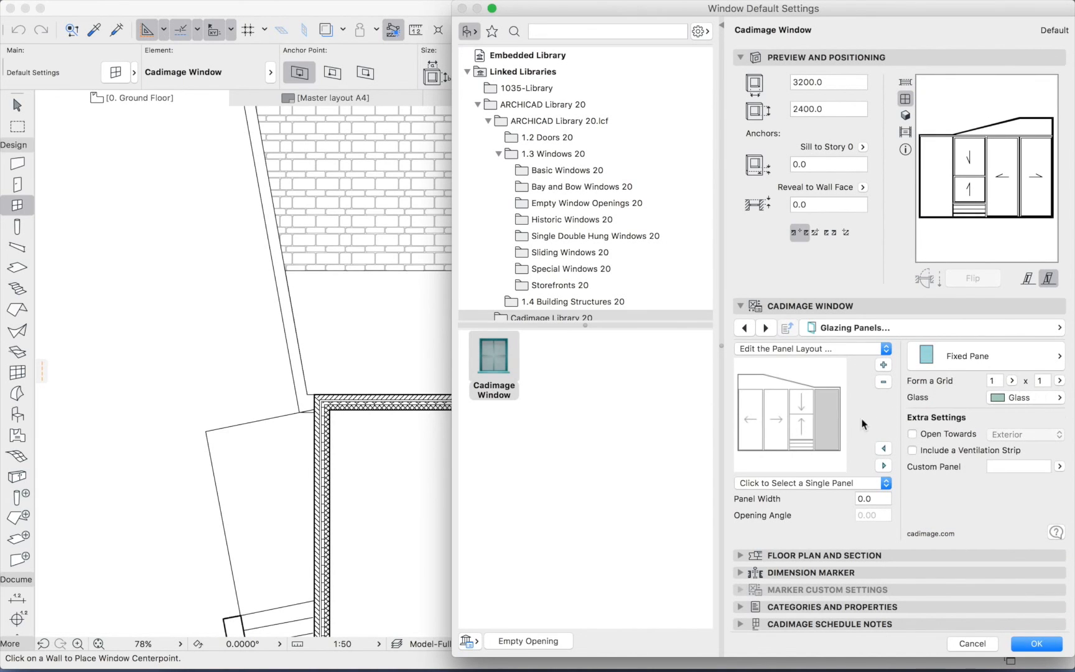
pyautogui.click(1004, 356)
pyautogui.scroll(-10, 983, 504)
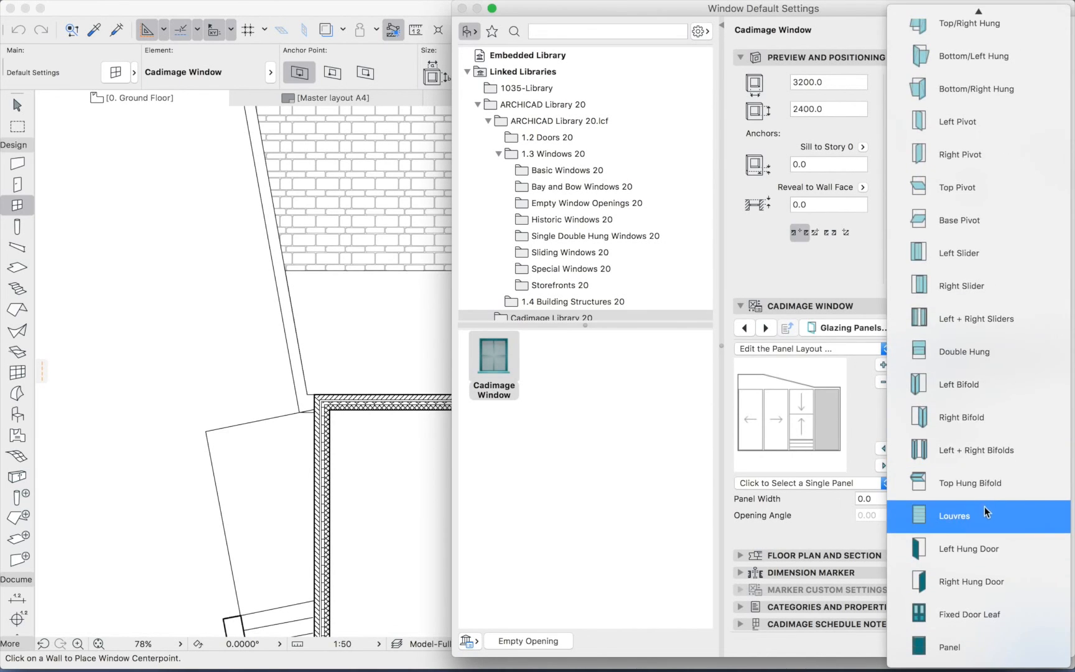
pyautogui.click(978, 550)
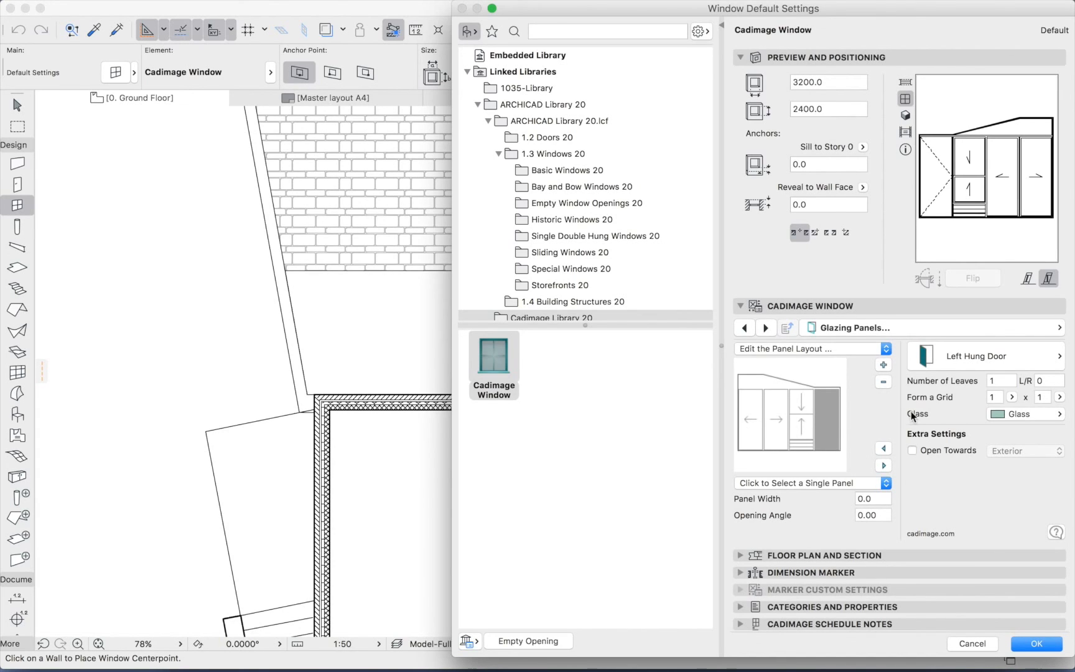
# Insert a panel above the Left Hung Door in the glazing layout and make it an Awning.
pyautogui.click(848, 351)
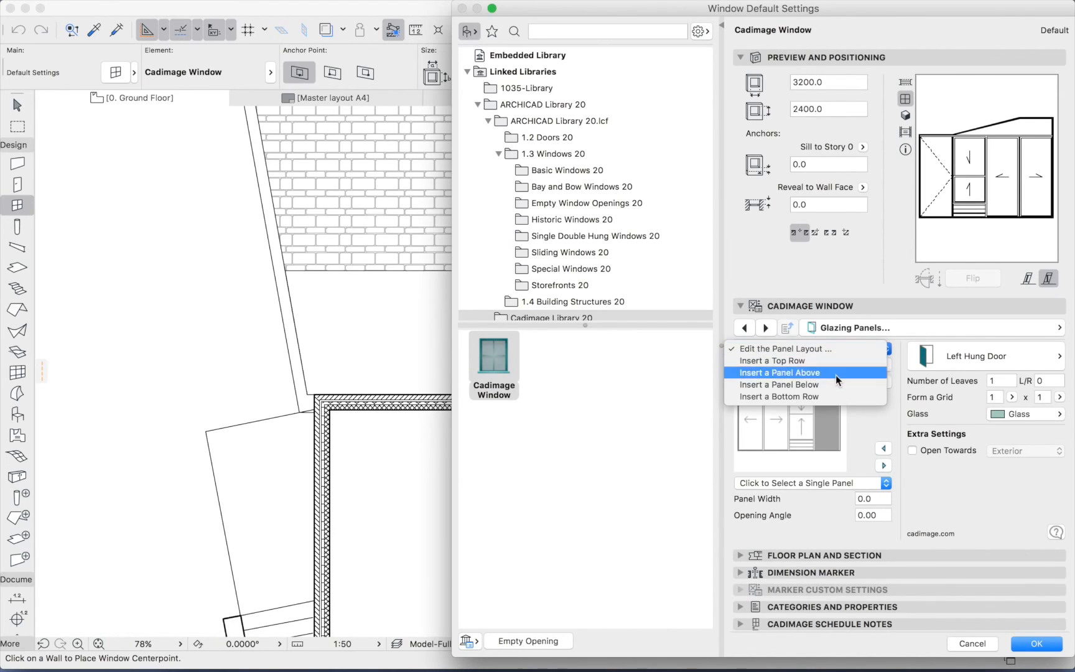
pyautogui.click(836, 375)
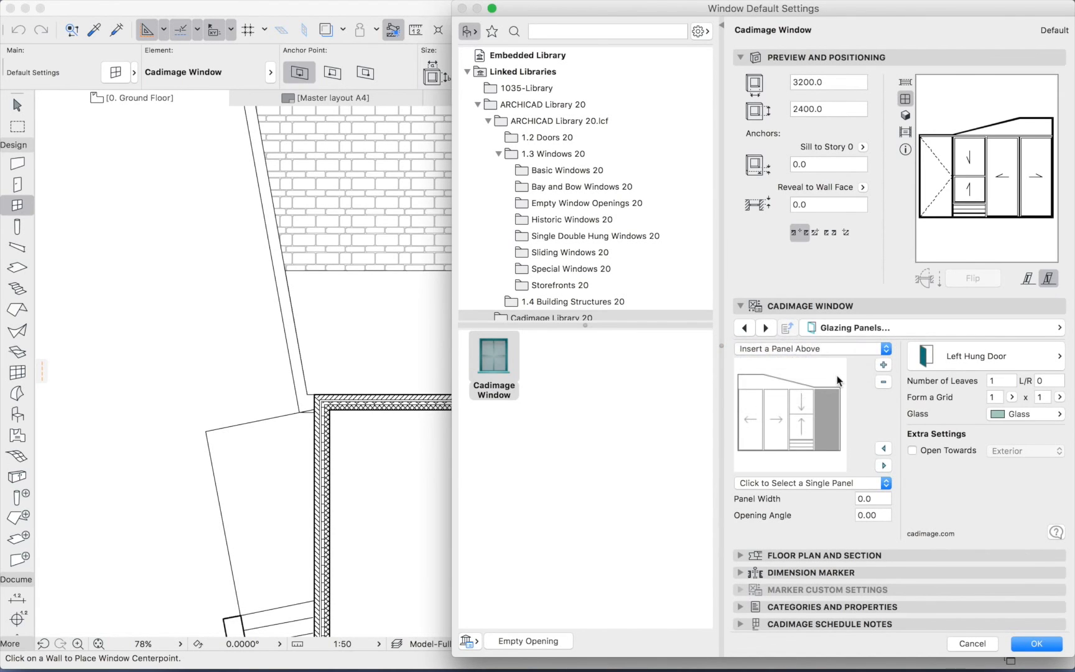
pyautogui.click(1000, 356)
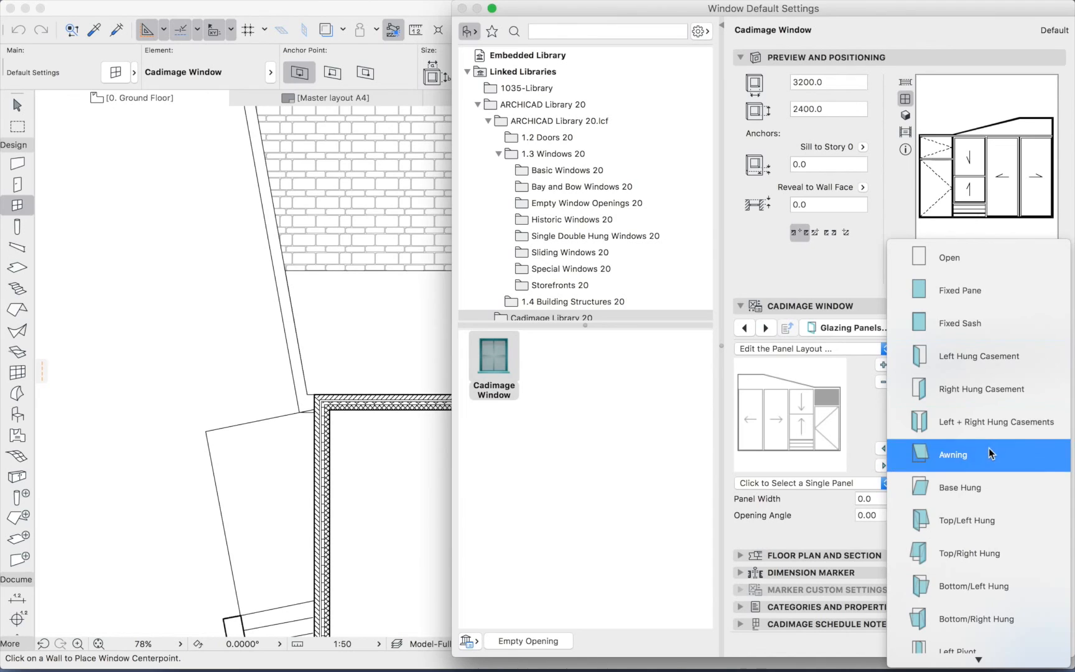
pyautogui.click(988, 448)
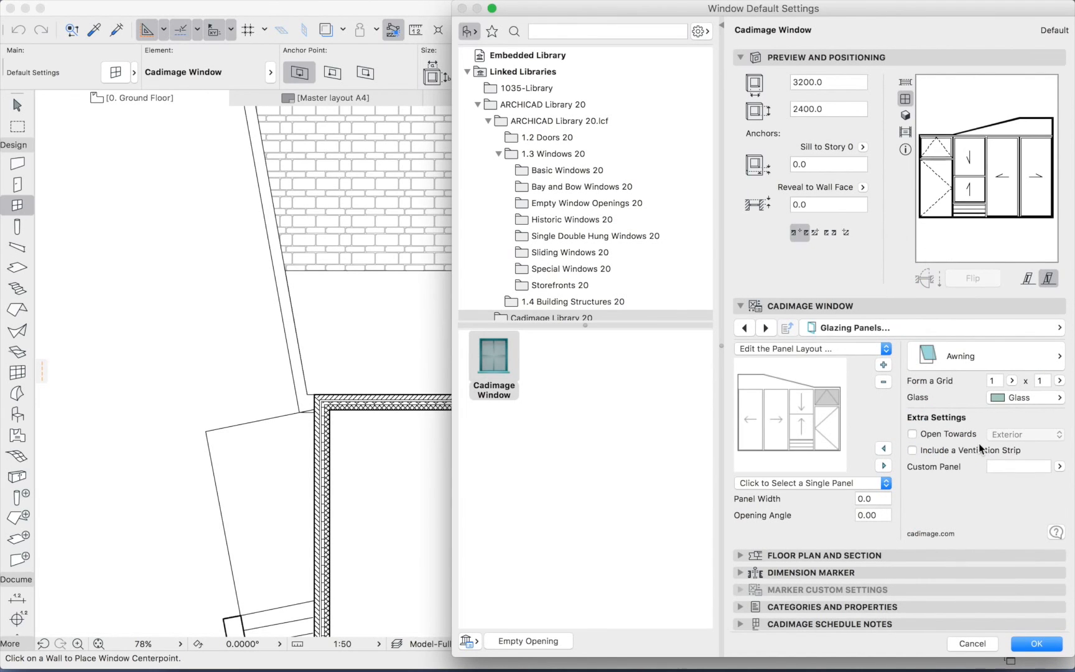
# In the window's shape setout, set panel height B to 400 and the lower panel height C to 500.
pyautogui.click(916, 327)
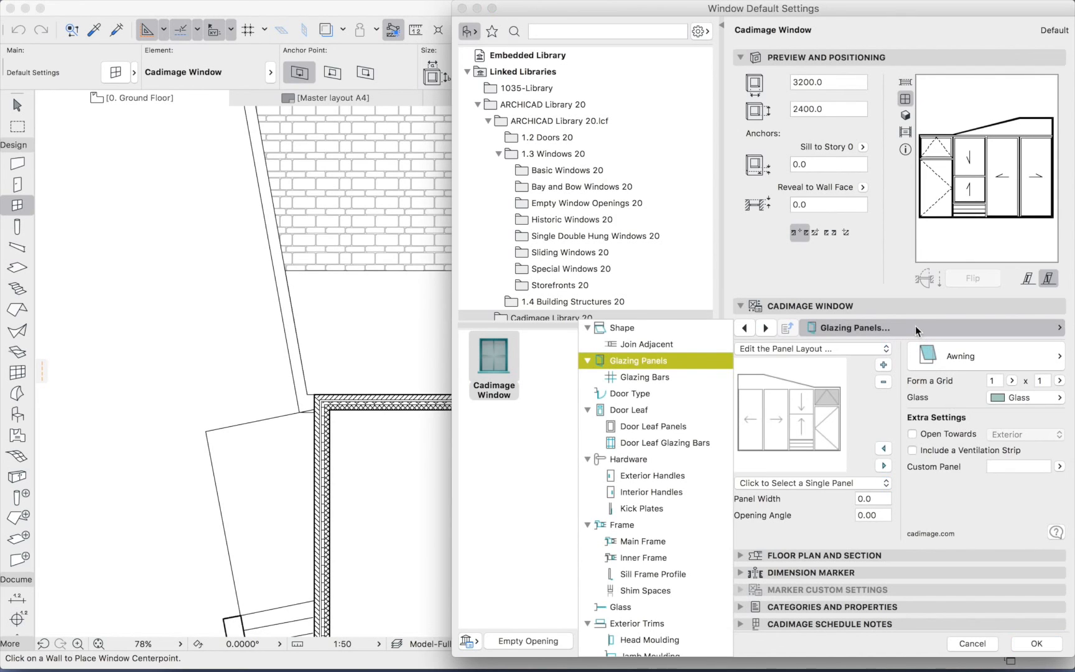
pyautogui.click(634, 330)
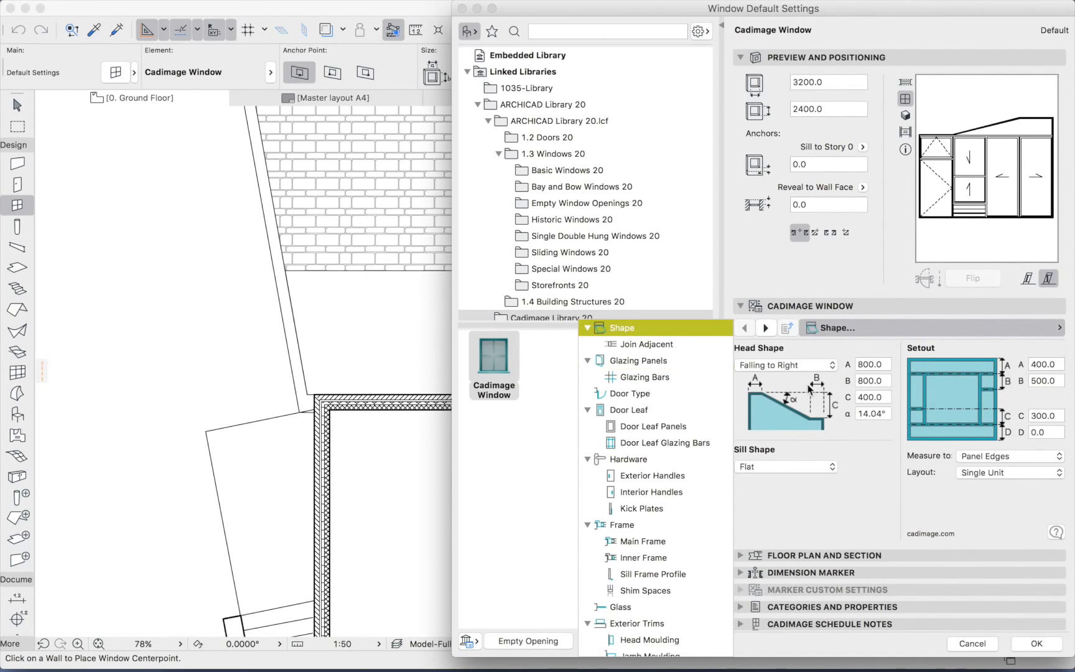
pyautogui.click(1058, 383)
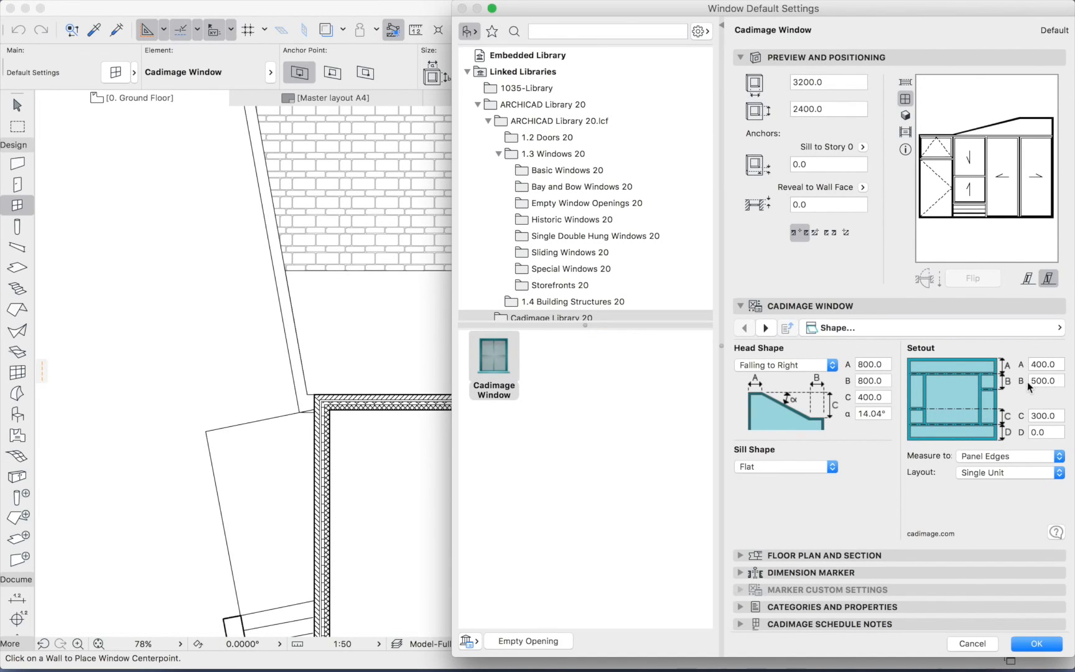
pyautogui.click(1042, 382)
pyautogui.write('400')
pyautogui.press('Tab')
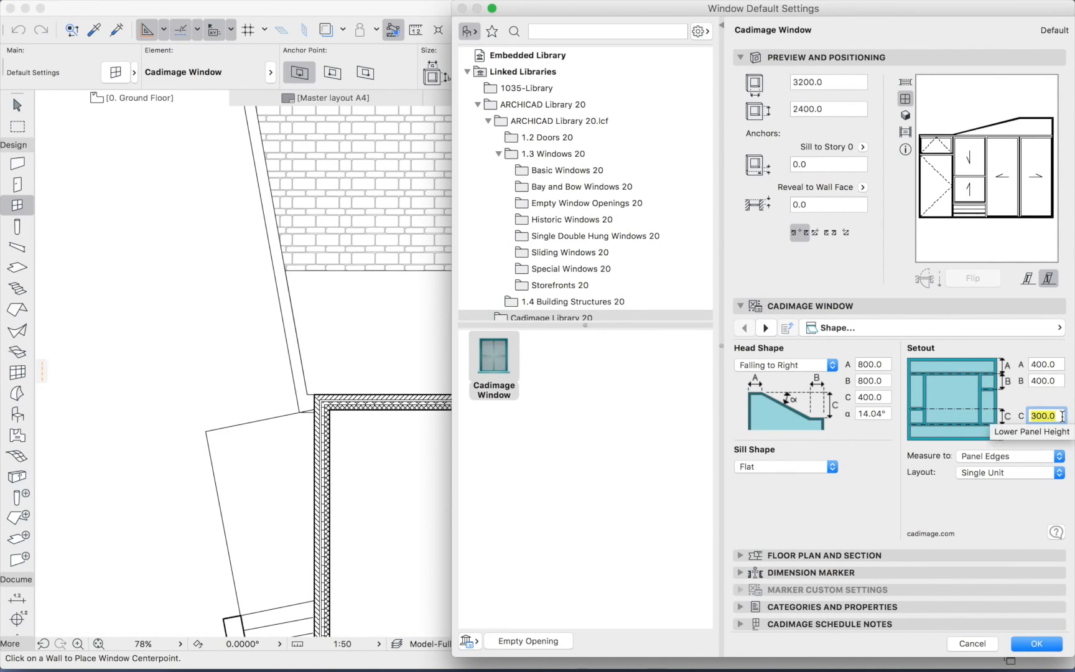
pyautogui.write('500')
pyautogui.press('Tab')
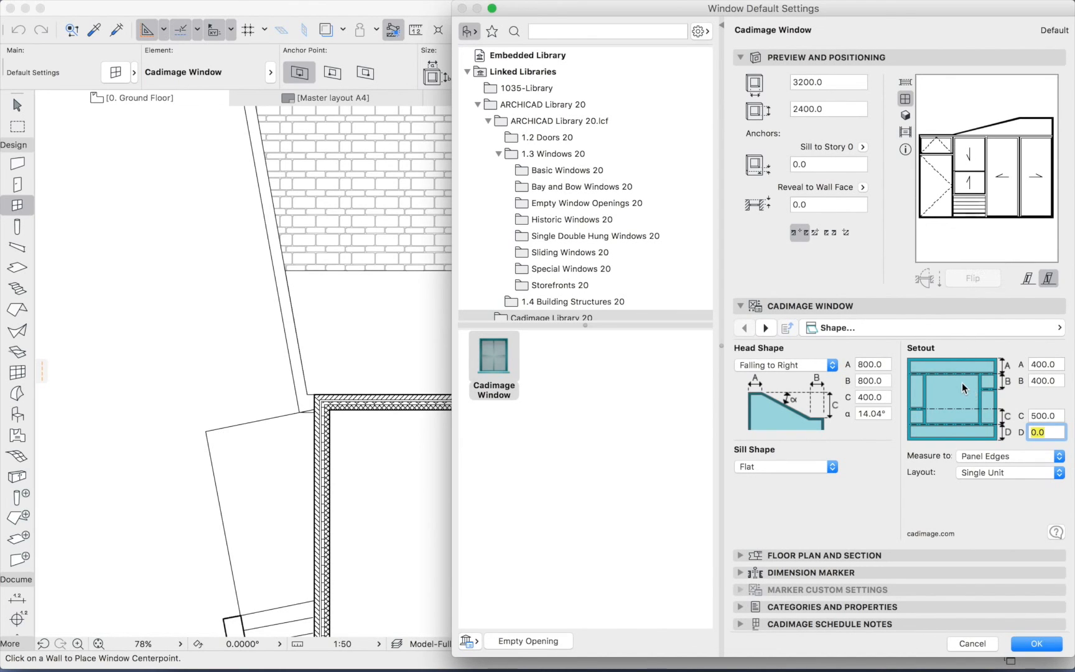
# Choose the 1 - B design for the window's door leaf.
pyautogui.click(919, 331)
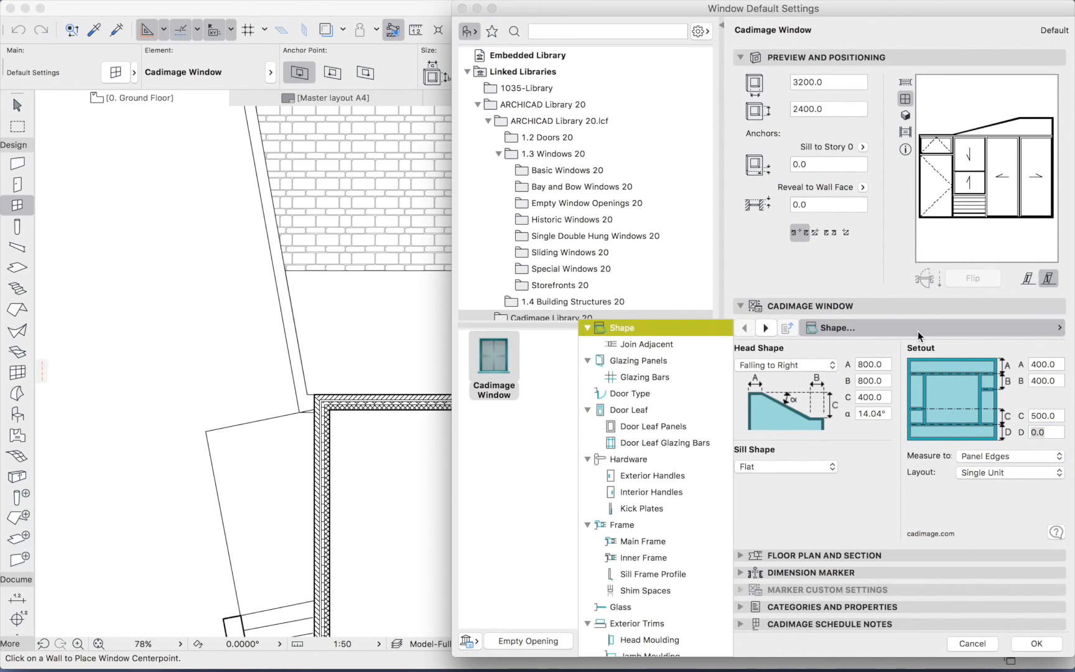
pyautogui.click(630, 412)
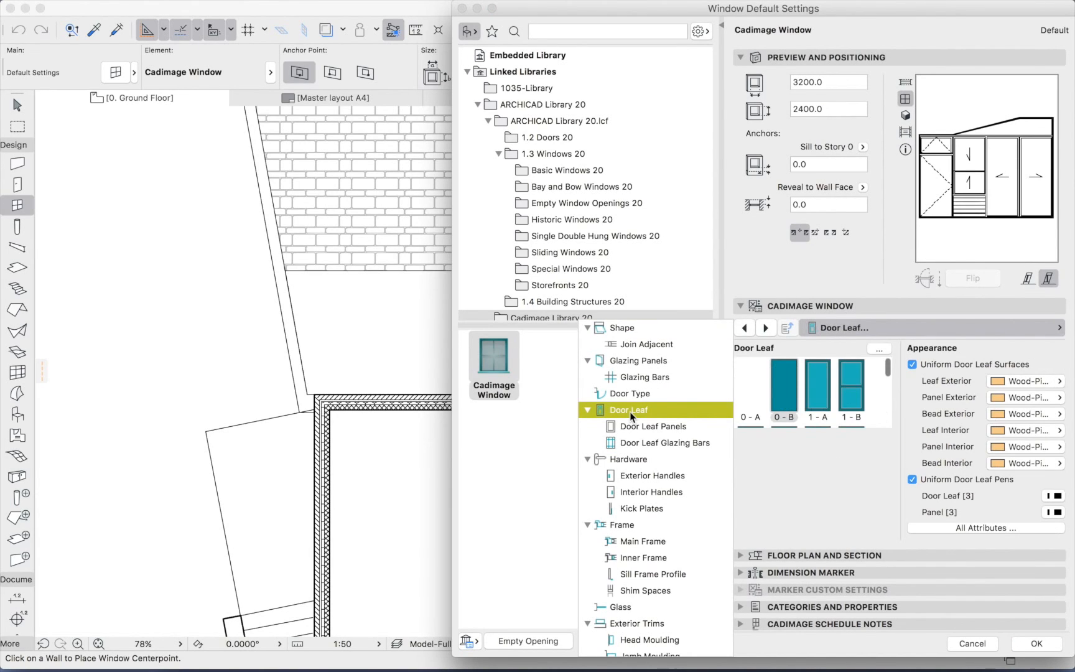
pyautogui.click(859, 396)
pyautogui.click(859, 397)
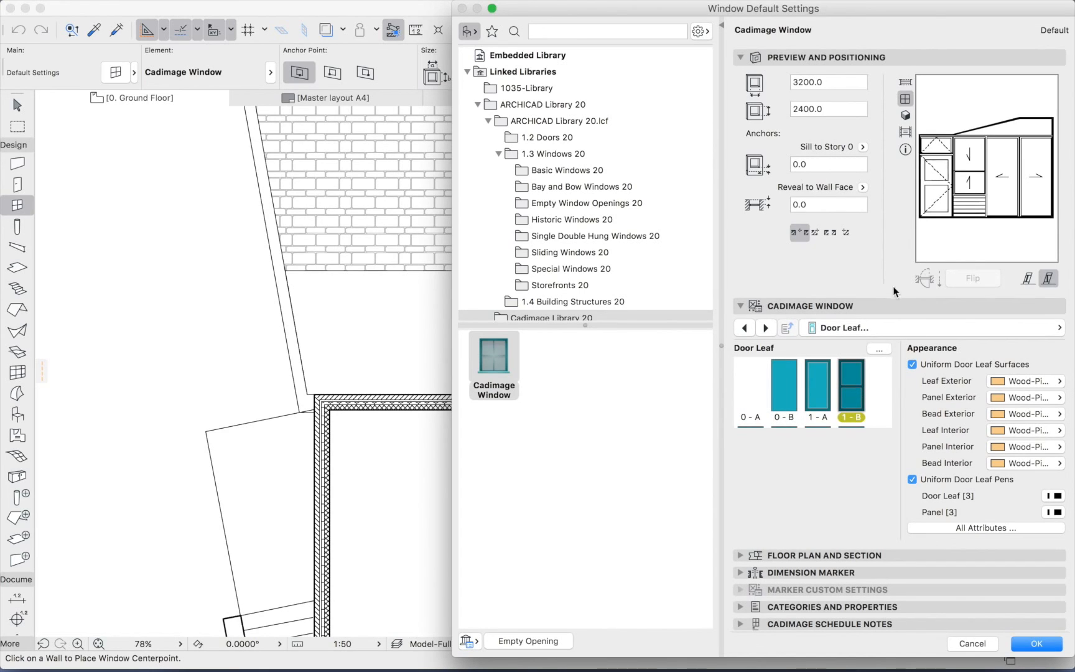
# Show the window preview in 3D, set all door leaf surfaces to White and turn off Uniform Door Leaf Surfaces.
pyautogui.click(905, 116)
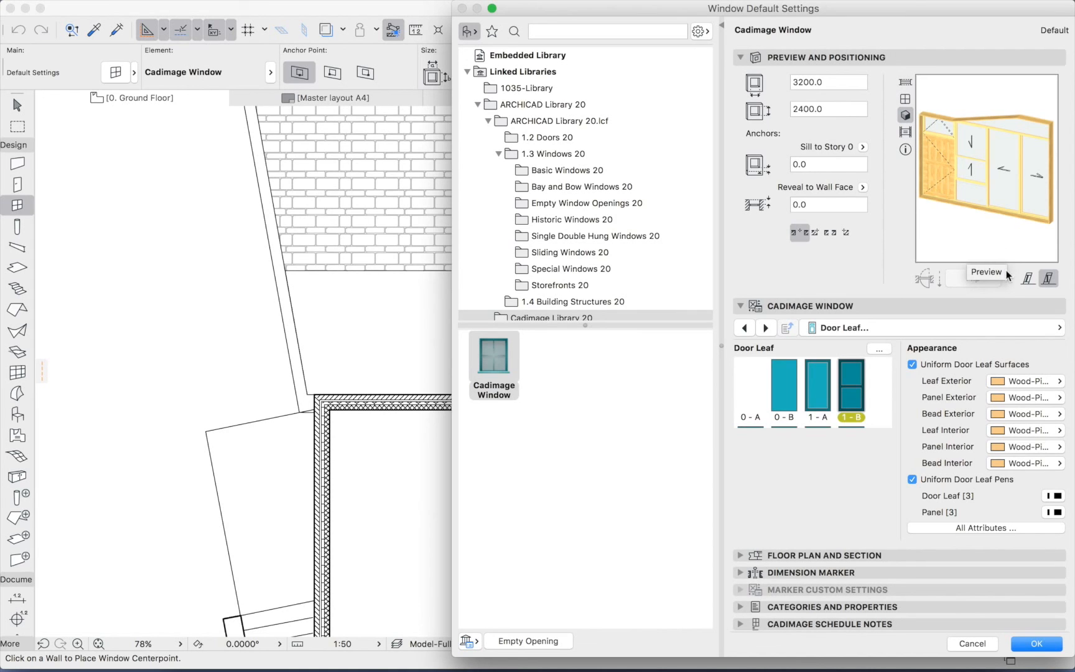
pyautogui.click(1059, 382)
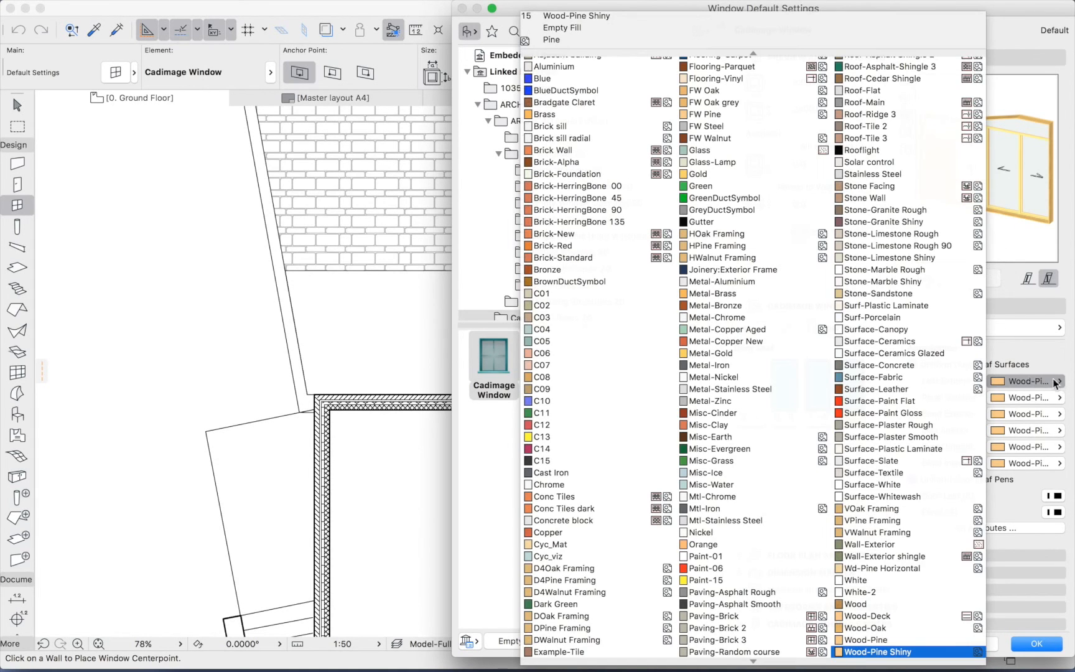
pyautogui.click(885, 580)
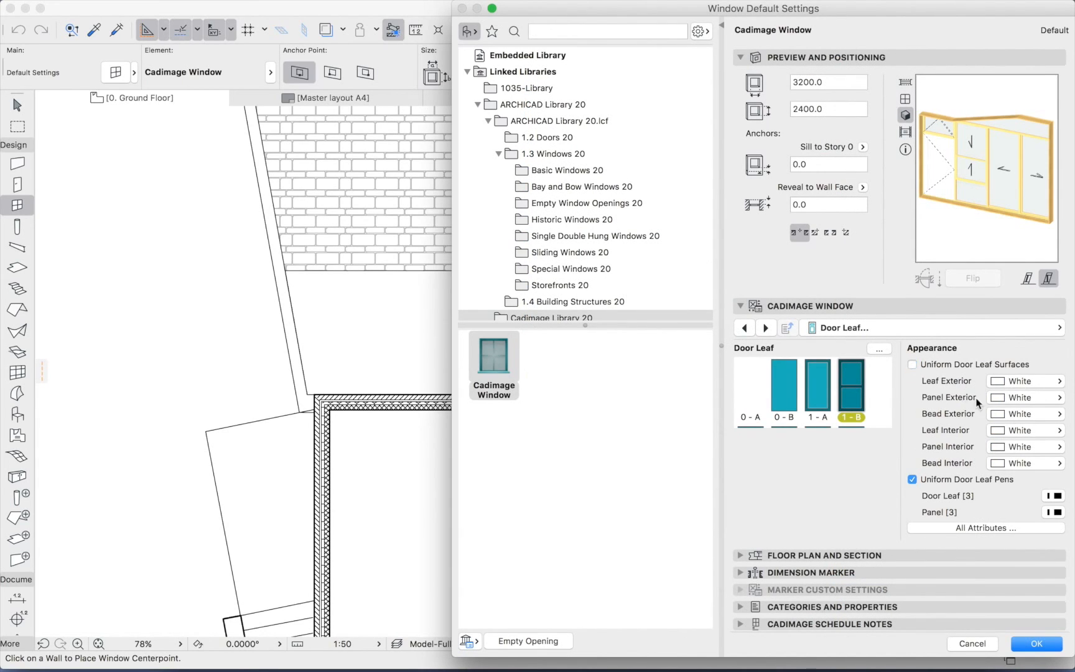
# Set the door leaf's Panel Exterior and Panel Interior surfaces to Glass.
pyautogui.click(1049, 400)
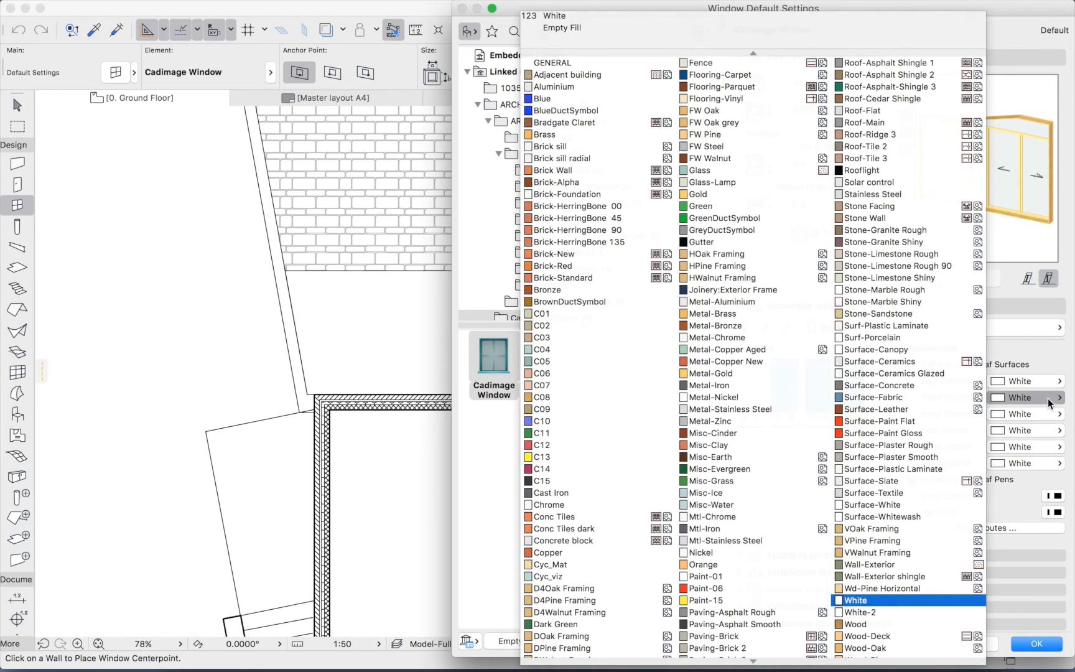
pyautogui.click(699, 170)
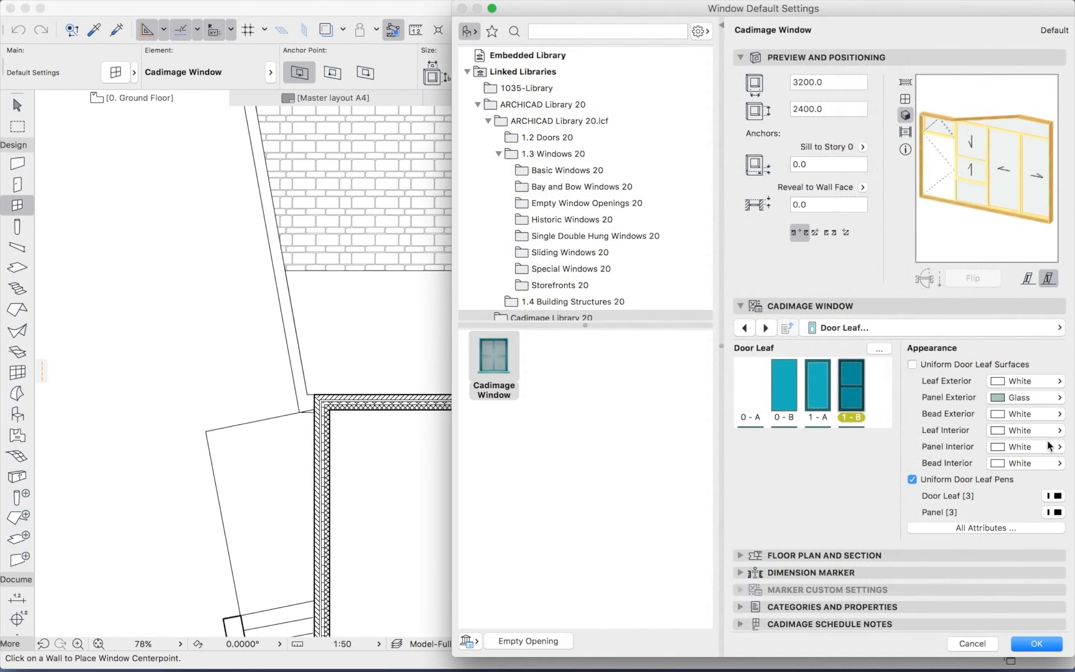
pyautogui.click(1050, 446)
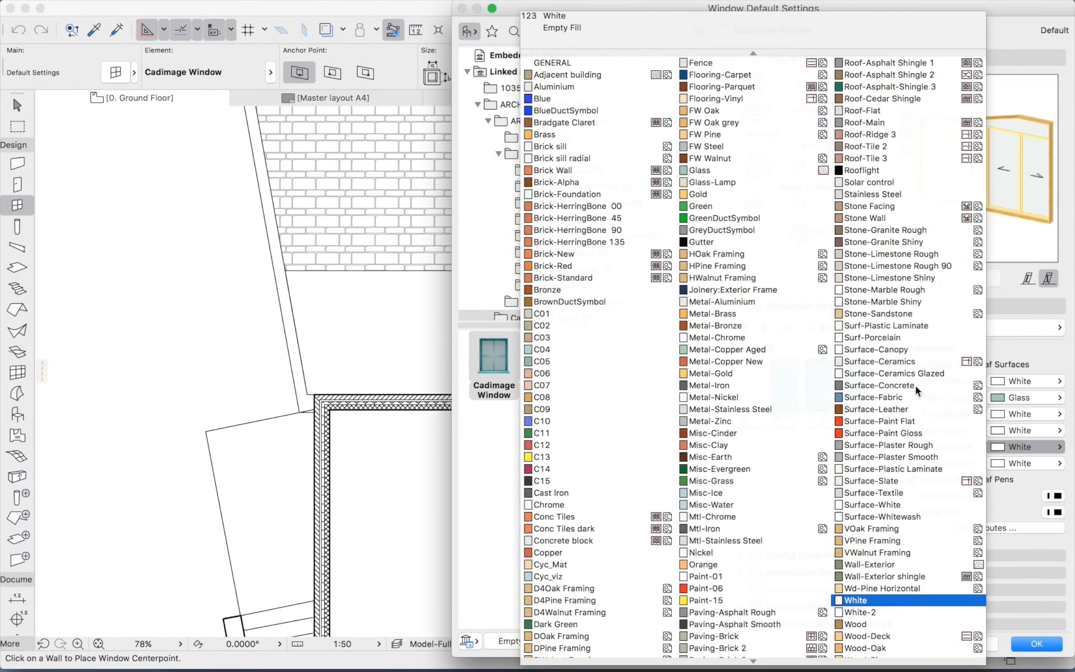
pyautogui.click(723, 174)
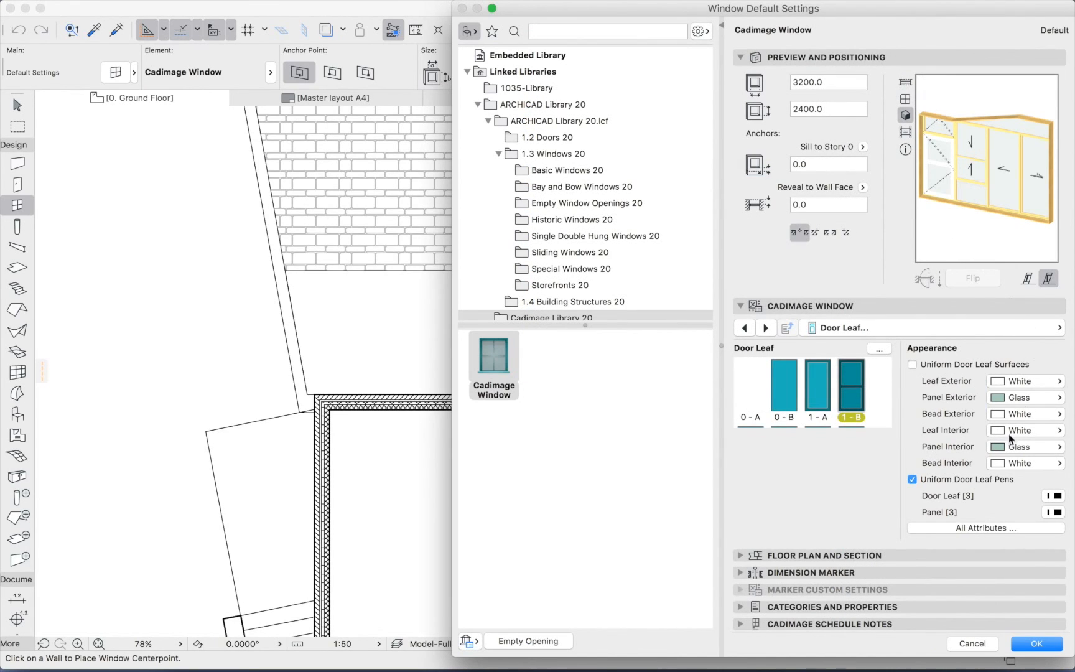
# Open the full list of window attributes and turn off Uniform Hardware Surfaces so each hardware part gets its own surface setting.
pyautogui.click(986, 528)
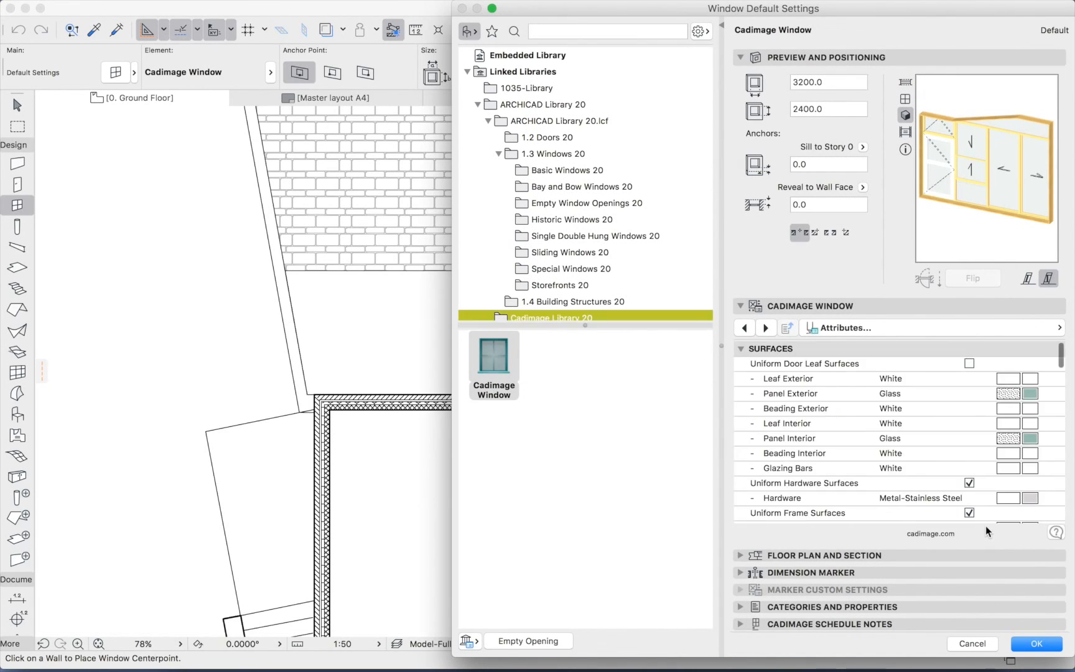
pyautogui.scroll(-3, 946, 484)
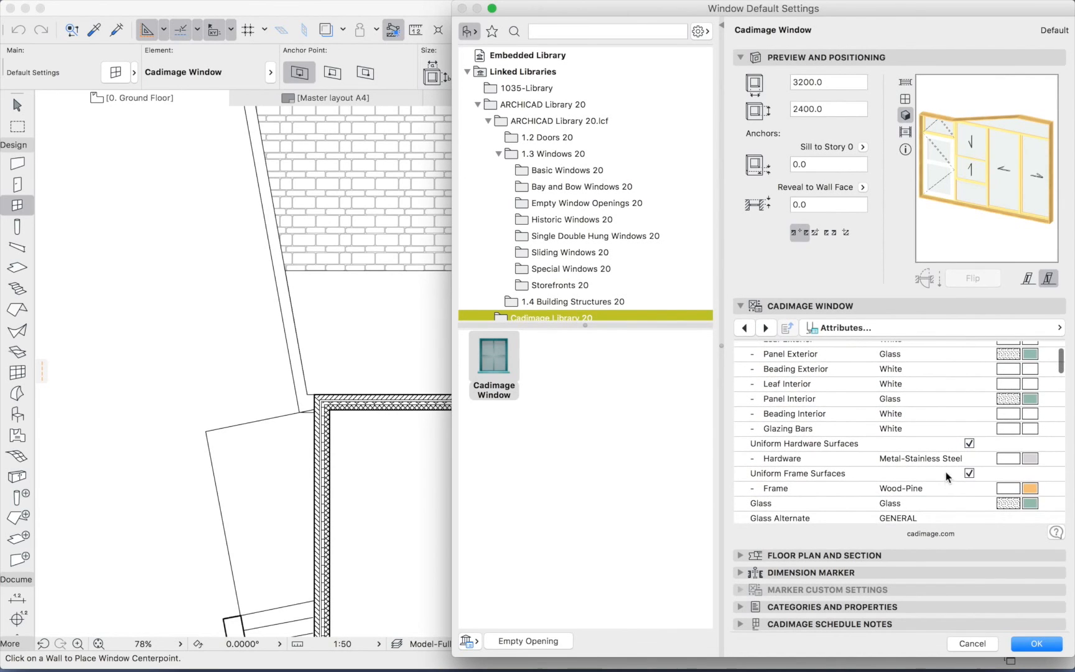
pyautogui.click(1035, 458)
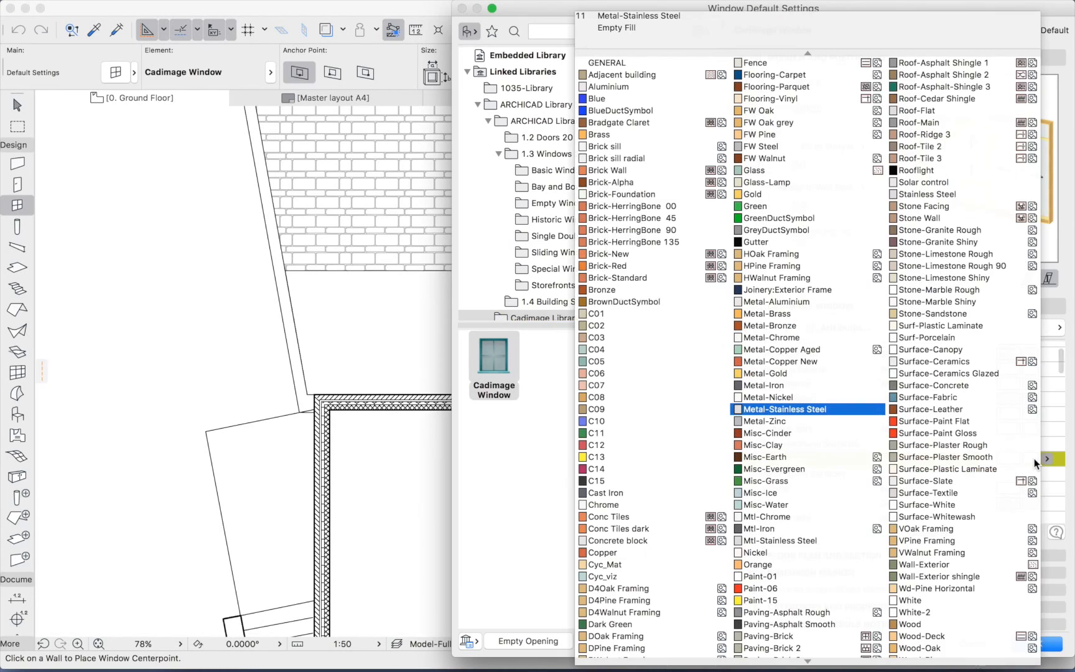
pyautogui.press('Escape')
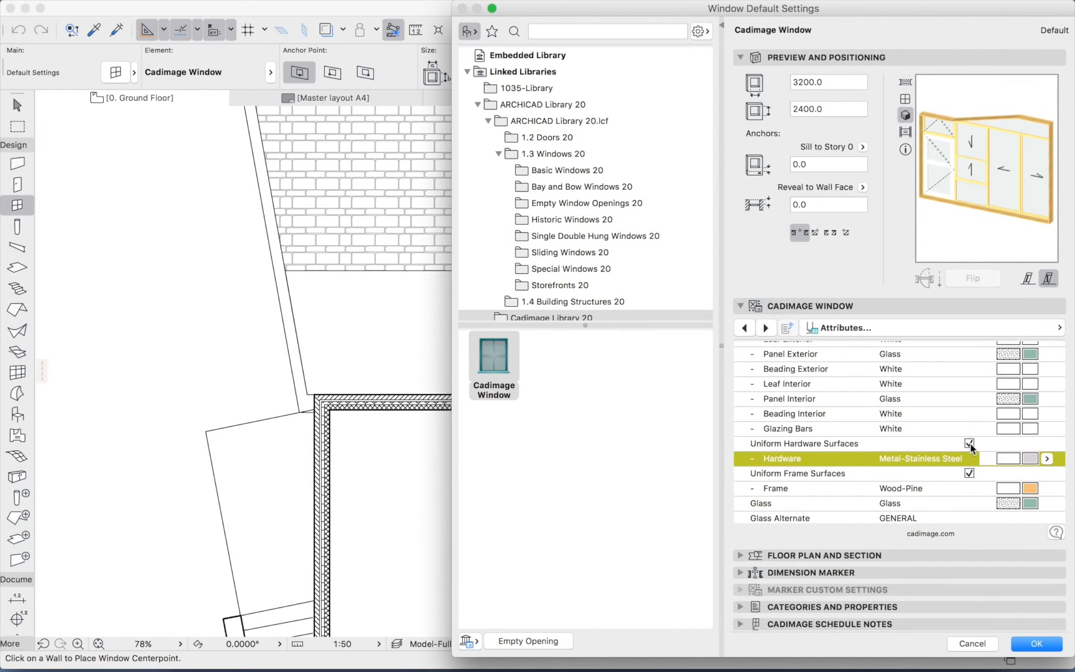
pyautogui.click(969, 443)
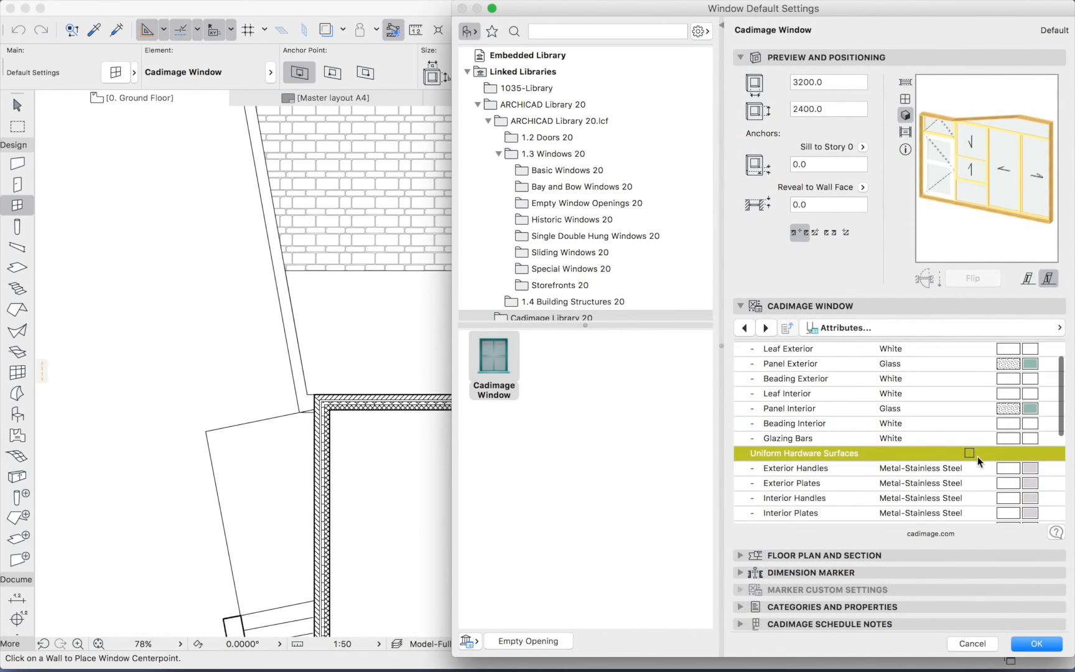
pyautogui.scroll(-3, 977, 457)
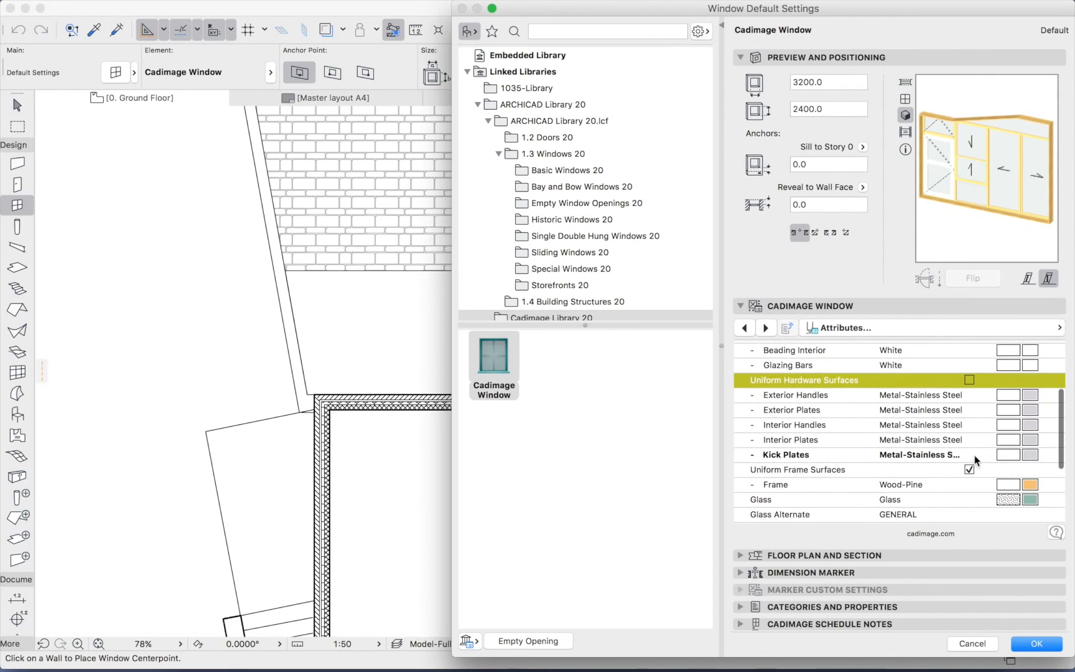
pyautogui.click(969, 466)
pyautogui.scroll(-1, 1029, 415)
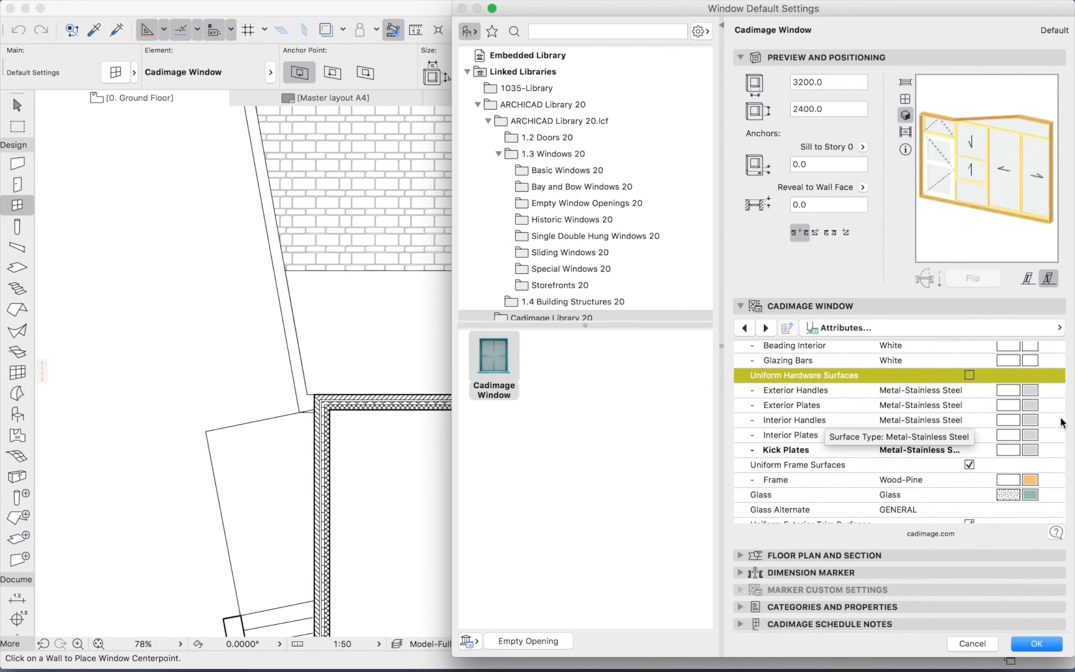
pyautogui.scroll(-2, 1058, 430)
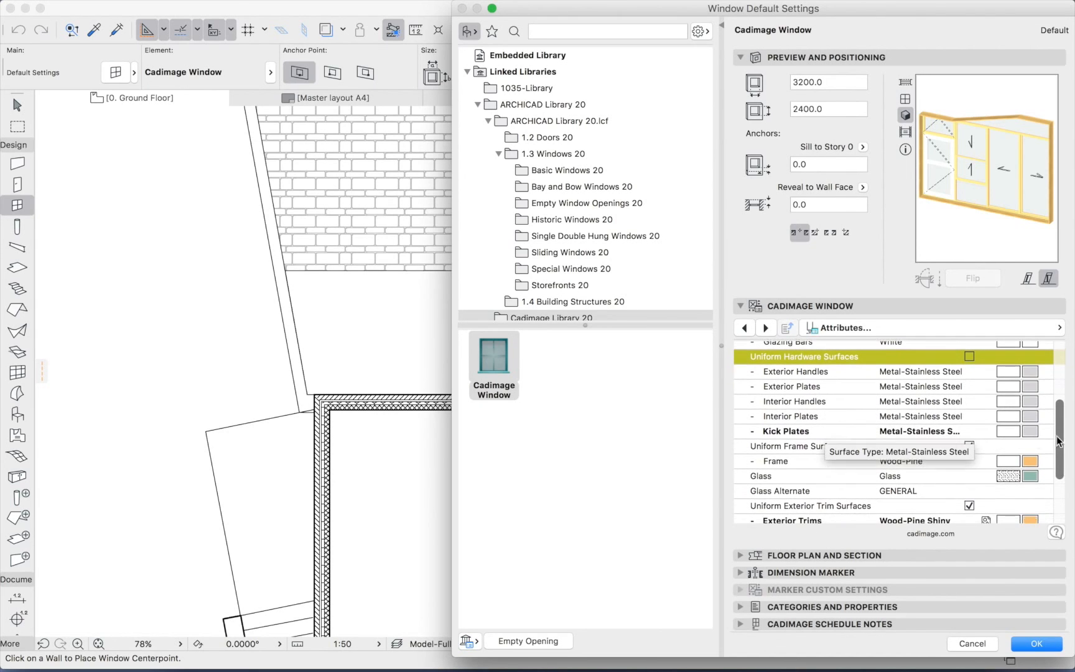
# Turn off Uniform Frame Surfaces for the window and set the Main Frame Exterior surface to White.
pyautogui.click(969, 447)
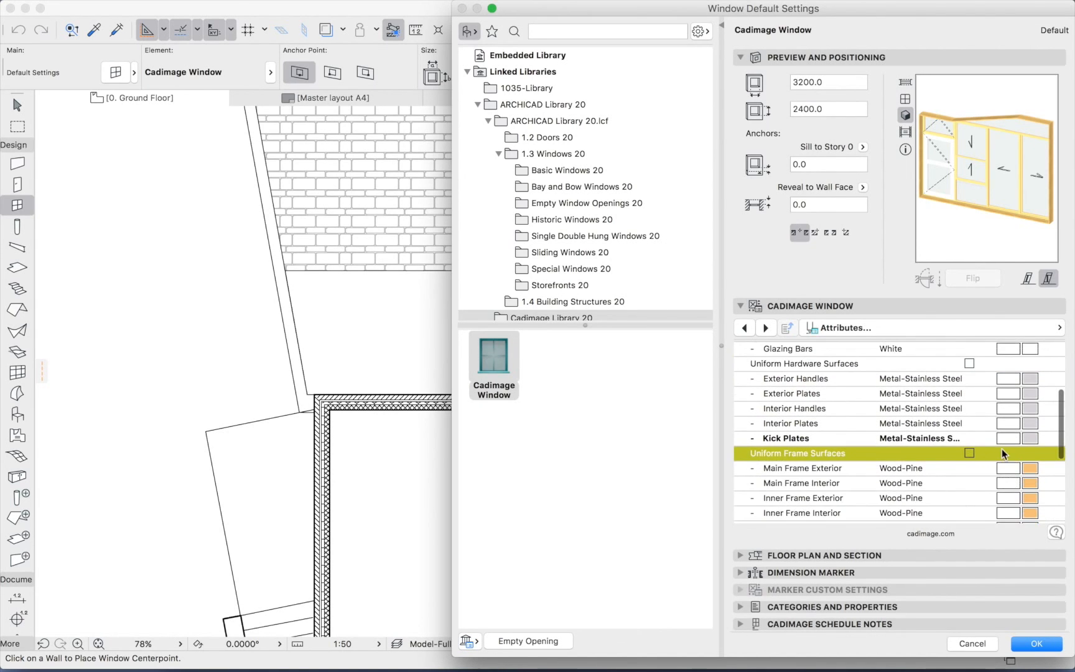
pyautogui.scroll(-5, 1002, 449)
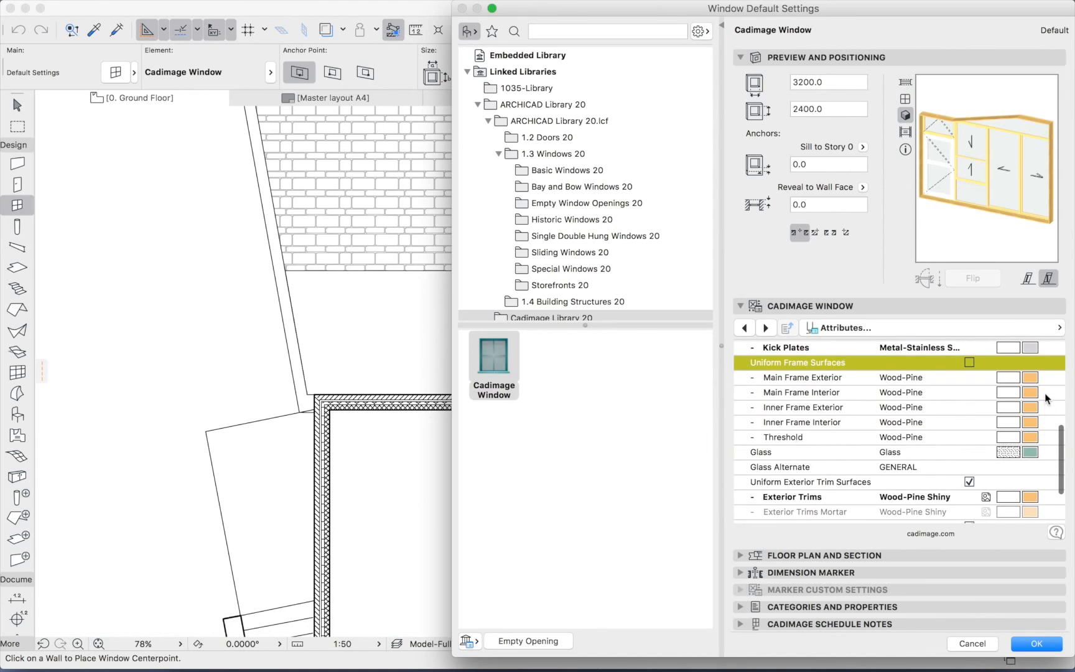
pyautogui.click(1030, 378)
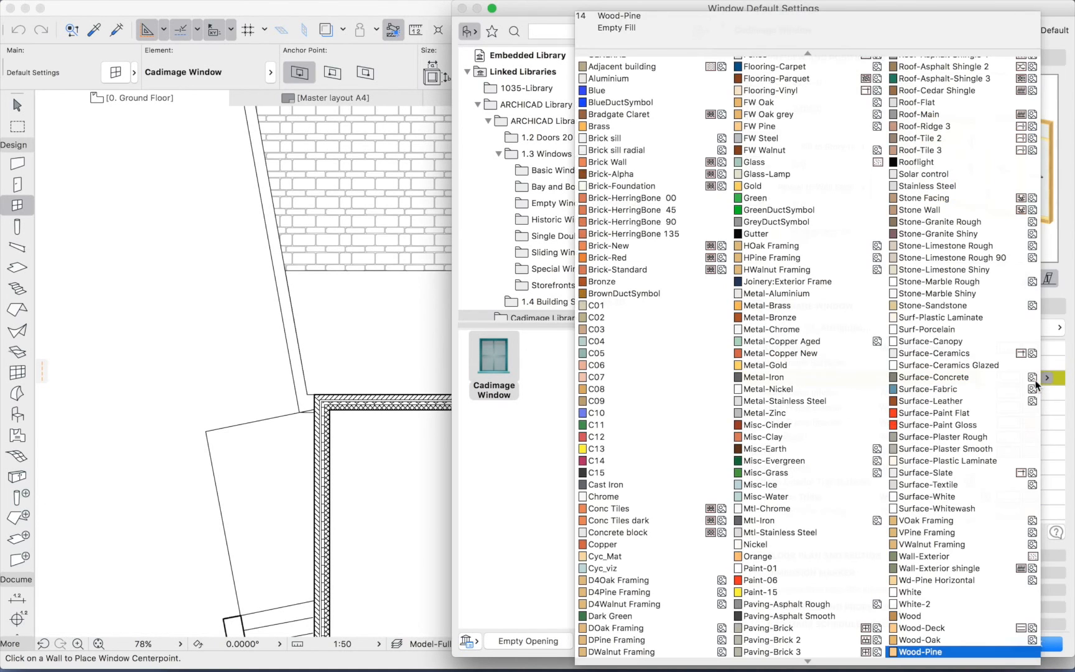
pyautogui.click(907, 592)
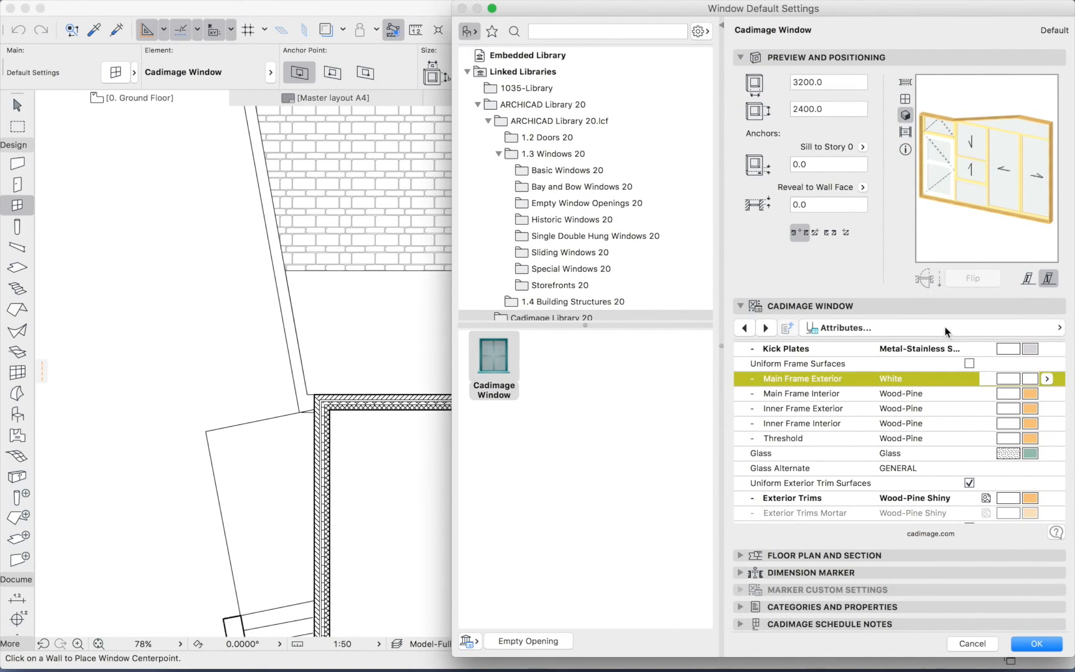
# Review the window's Hardware, Frame, Glass, Exterior Trims and Interior Trims settings pages.
pyautogui.click(935, 327)
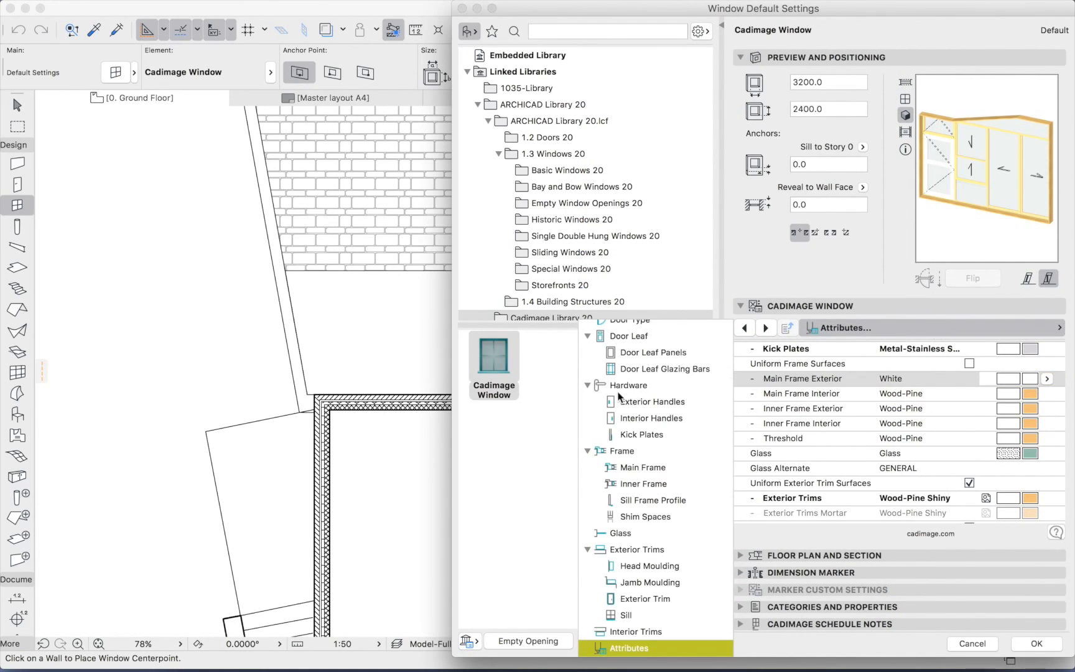
pyautogui.scroll(1, 620, 397)
pyautogui.click(633, 410)
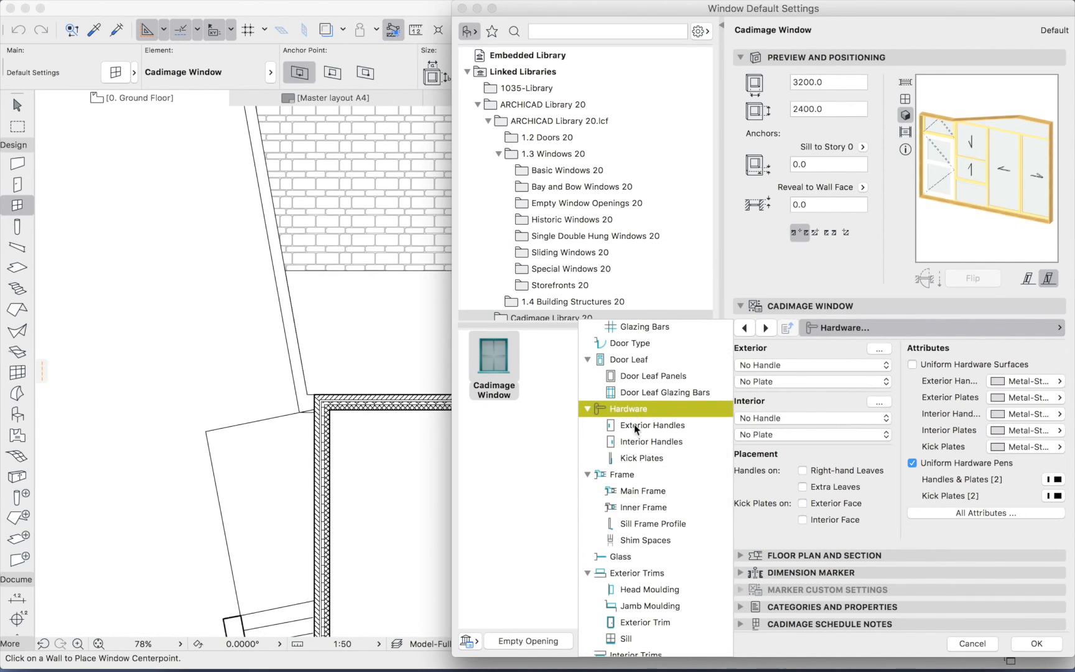
pyautogui.click(627, 475)
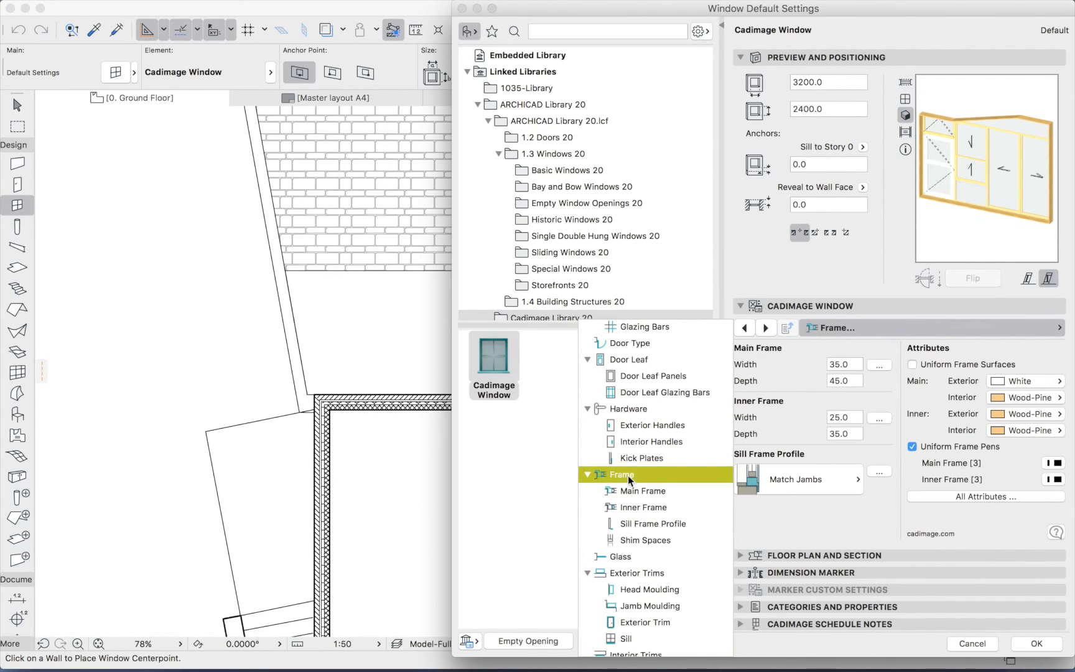
pyautogui.scroll(-2, 627, 473)
pyautogui.click(619, 507)
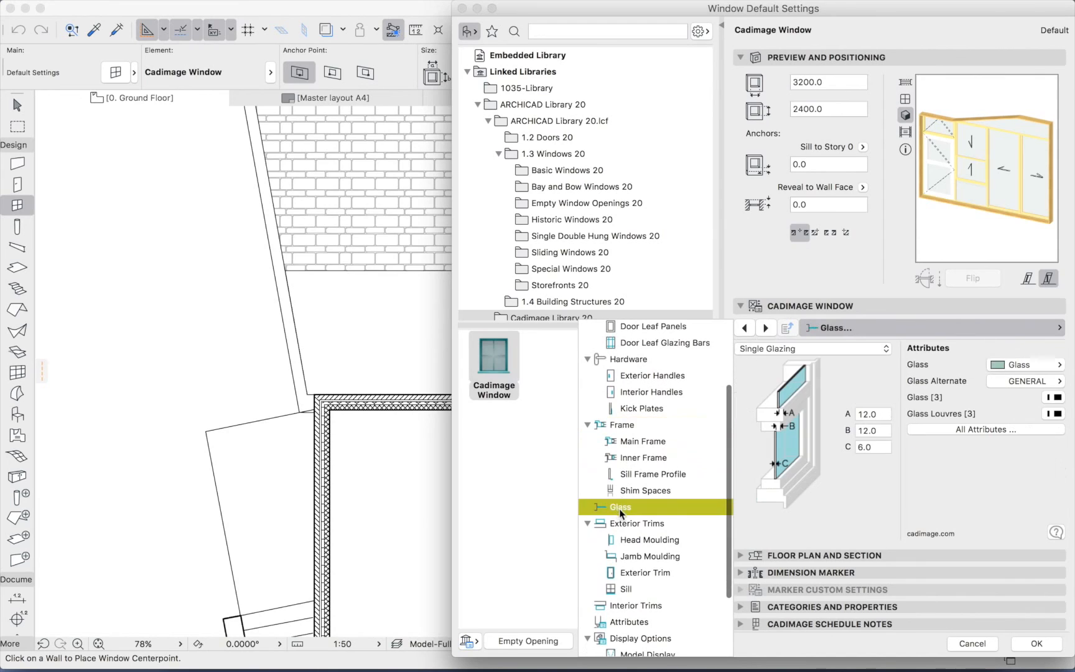
pyautogui.click(636, 523)
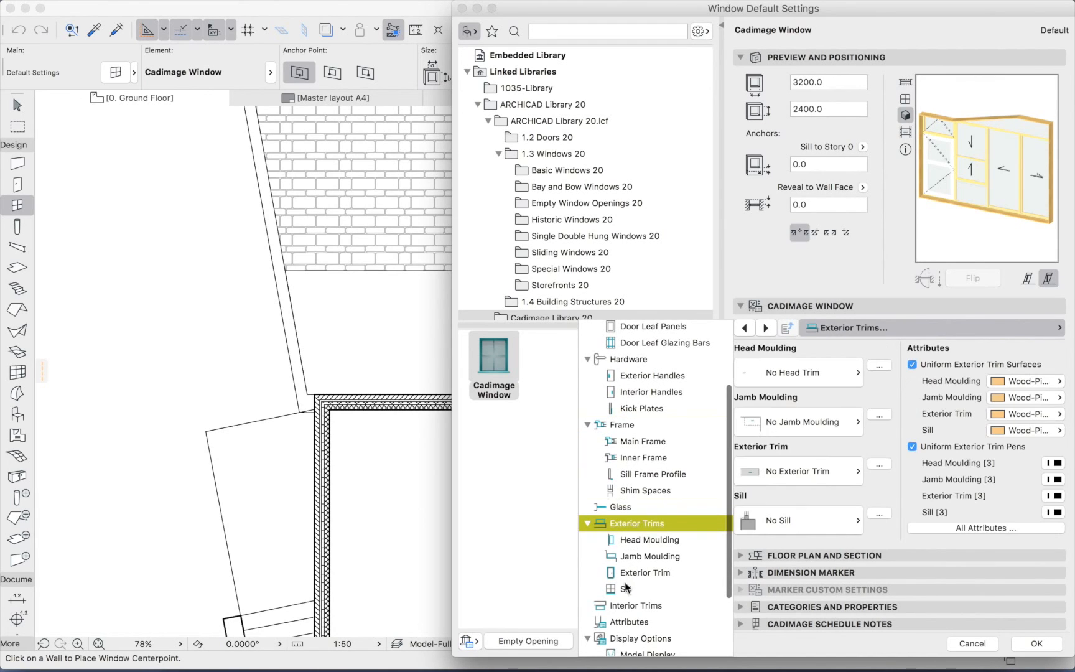
pyautogui.click(622, 607)
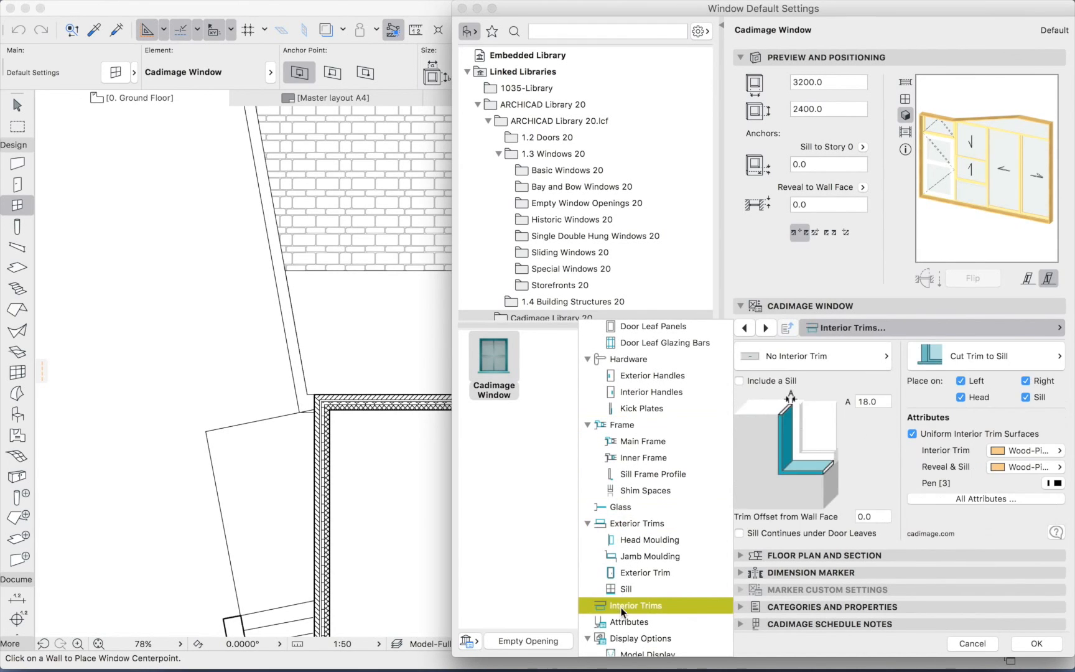
pyautogui.scroll(-2, 647, 525)
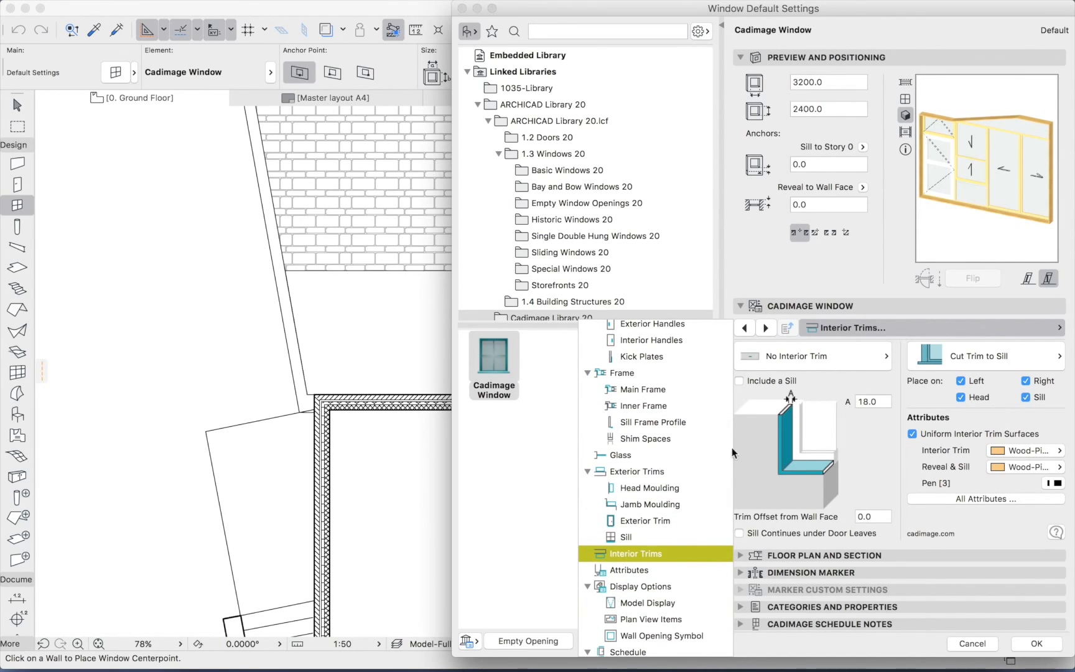
pyautogui.click(626, 470)
pyautogui.click(622, 456)
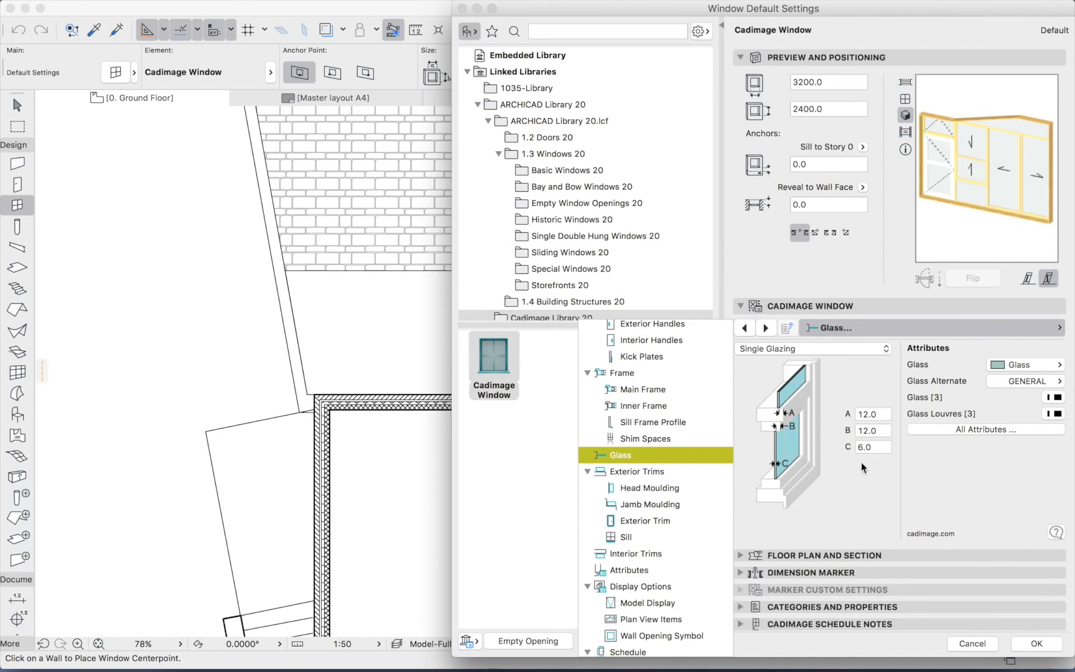
# Accept the window settings and place the window in the upper exterior wall of the large room beside the bay, with its door swinging outward.
pyautogui.click(1039, 647)
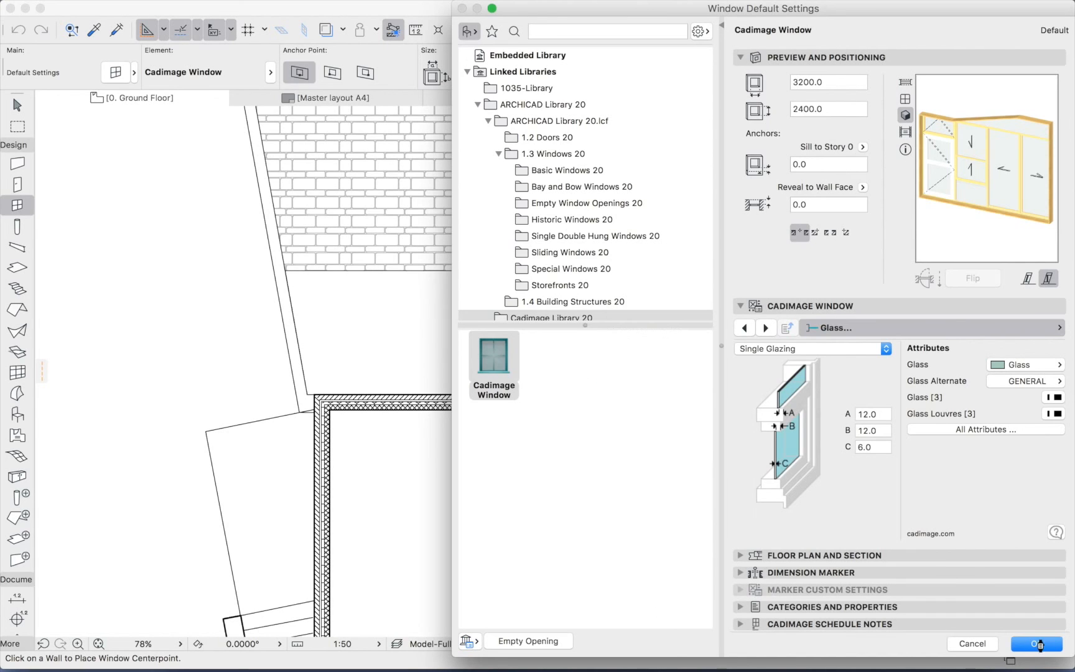
pyautogui.click(1033, 644)
pyautogui.scroll(-5, 404, 504)
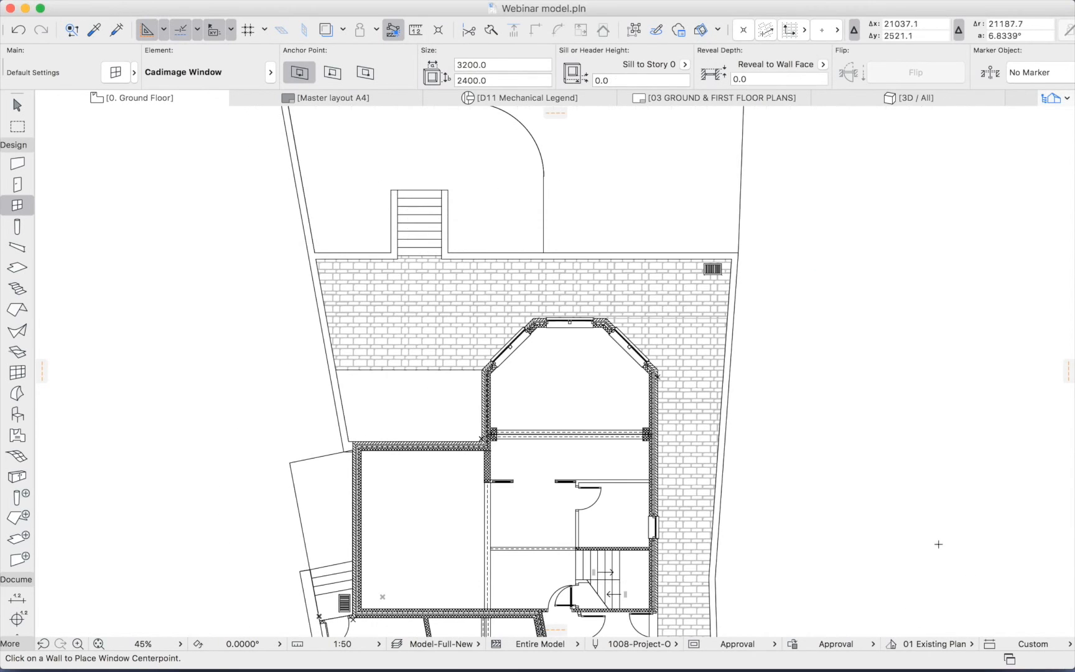
pyautogui.click(423, 440)
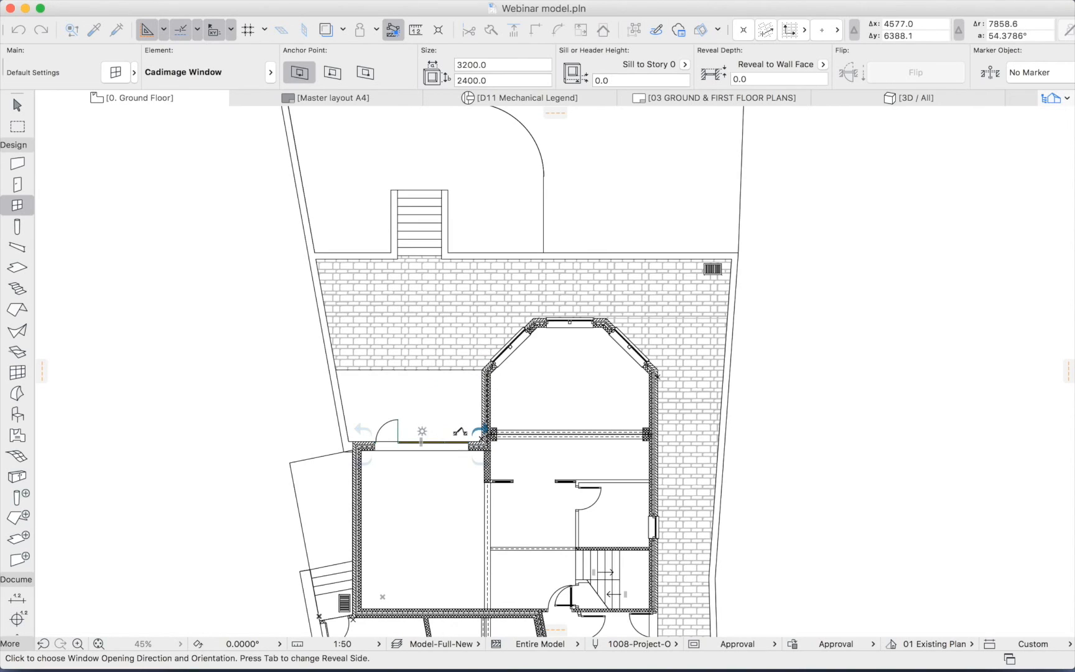
pyautogui.click(458, 433)
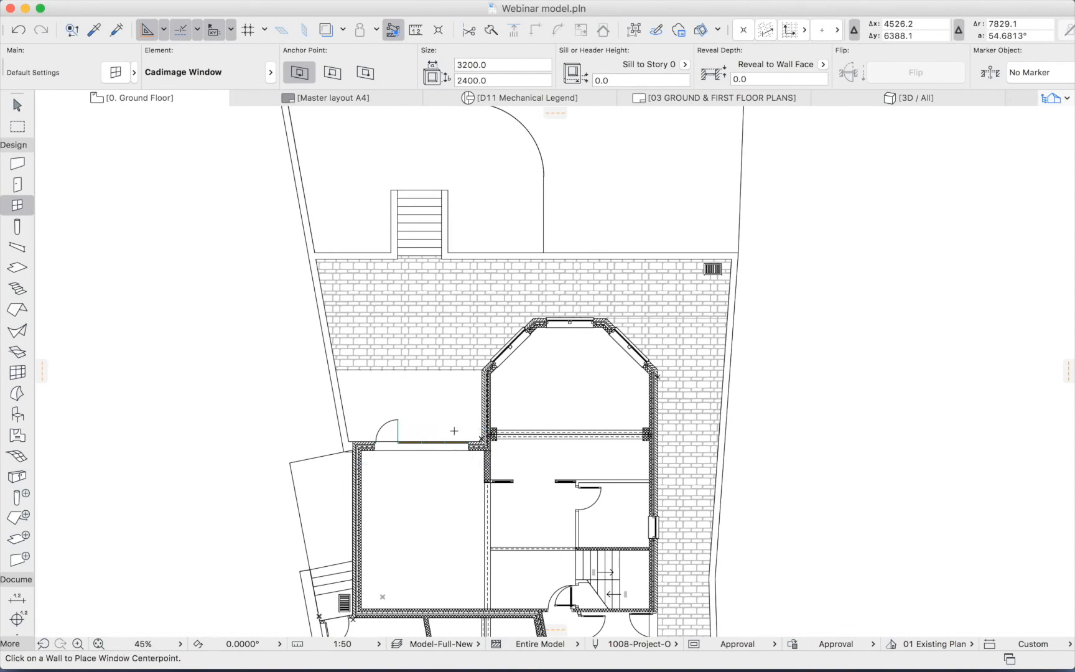
# Examine the placed window in the floor plan and in 3D, checking its sloping head, panels, door and surfaces.
pyautogui.scroll(5, 440, 462)
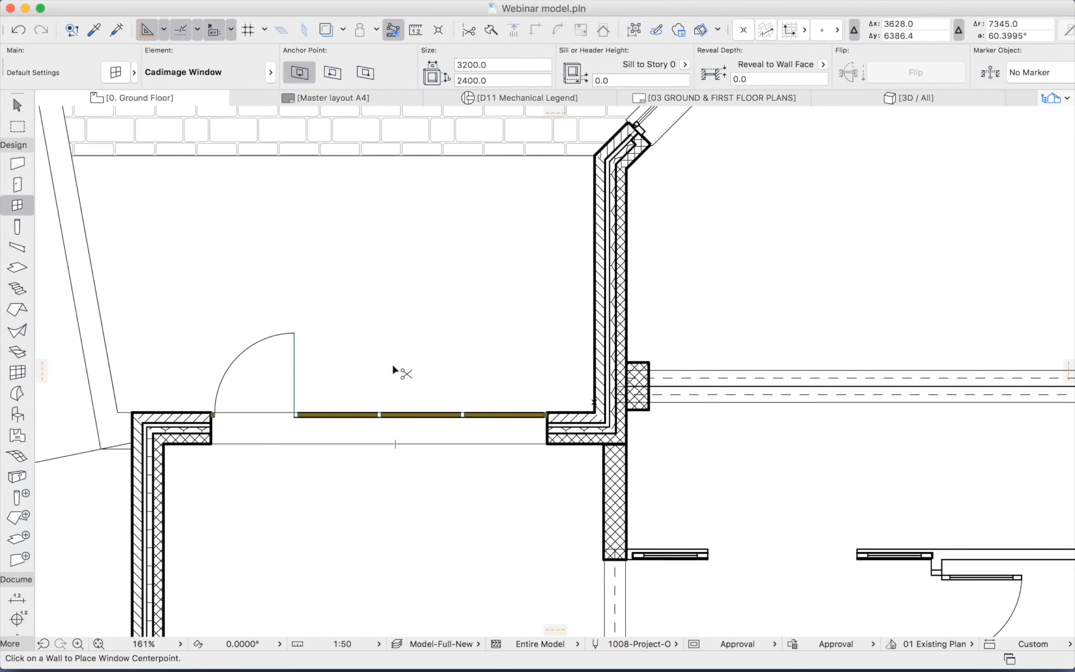
pyautogui.press('F3')
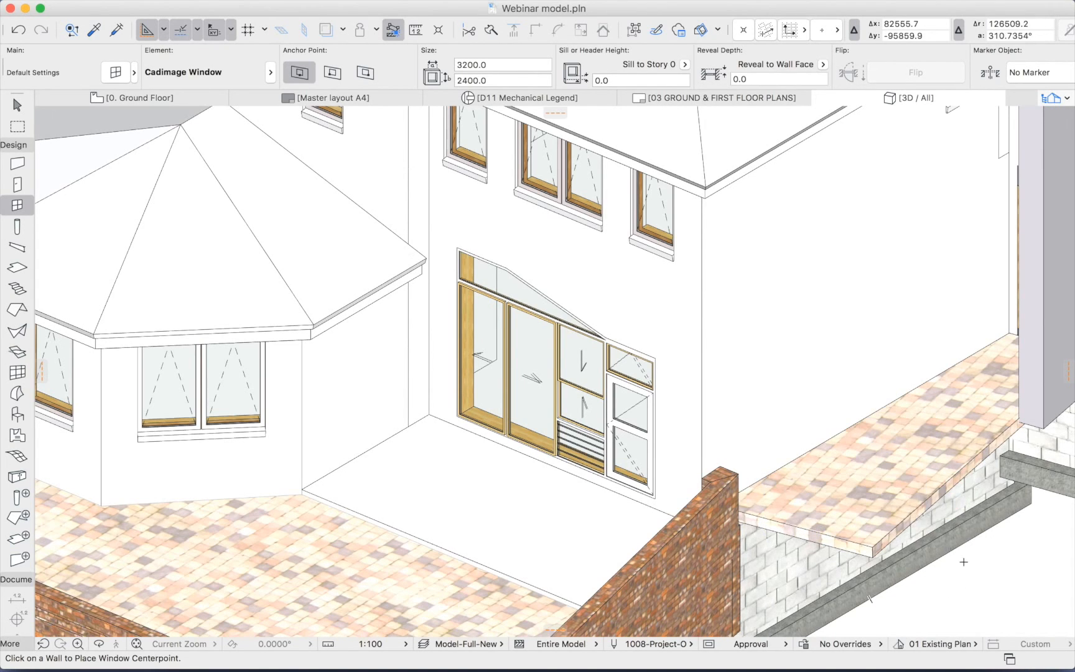
pyautogui.press('Escape')
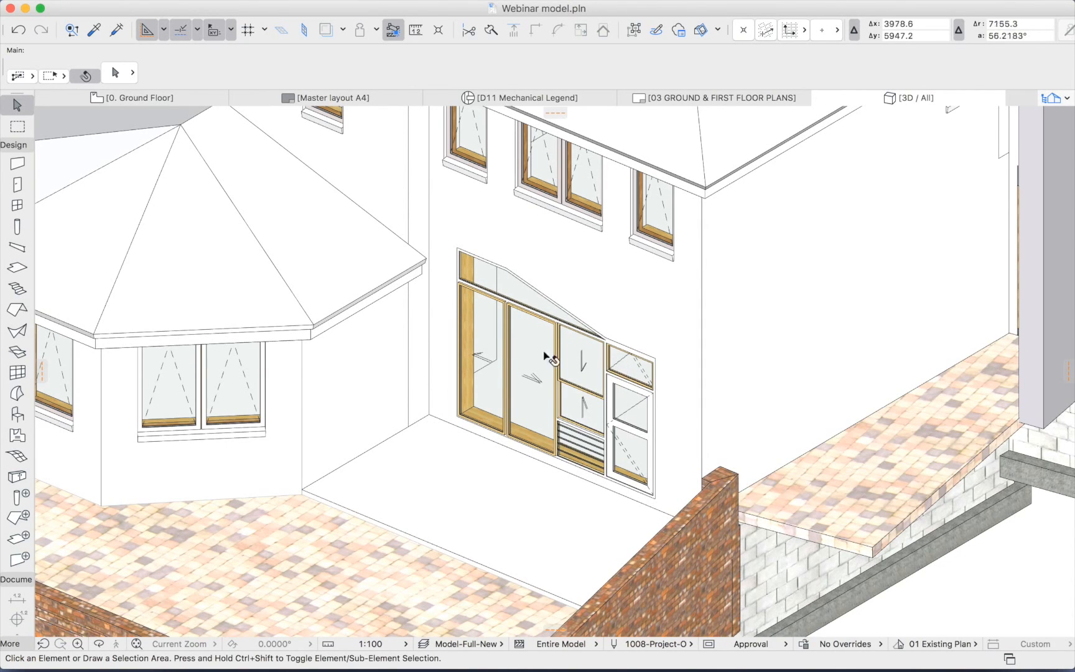
pyautogui.click(505, 289)
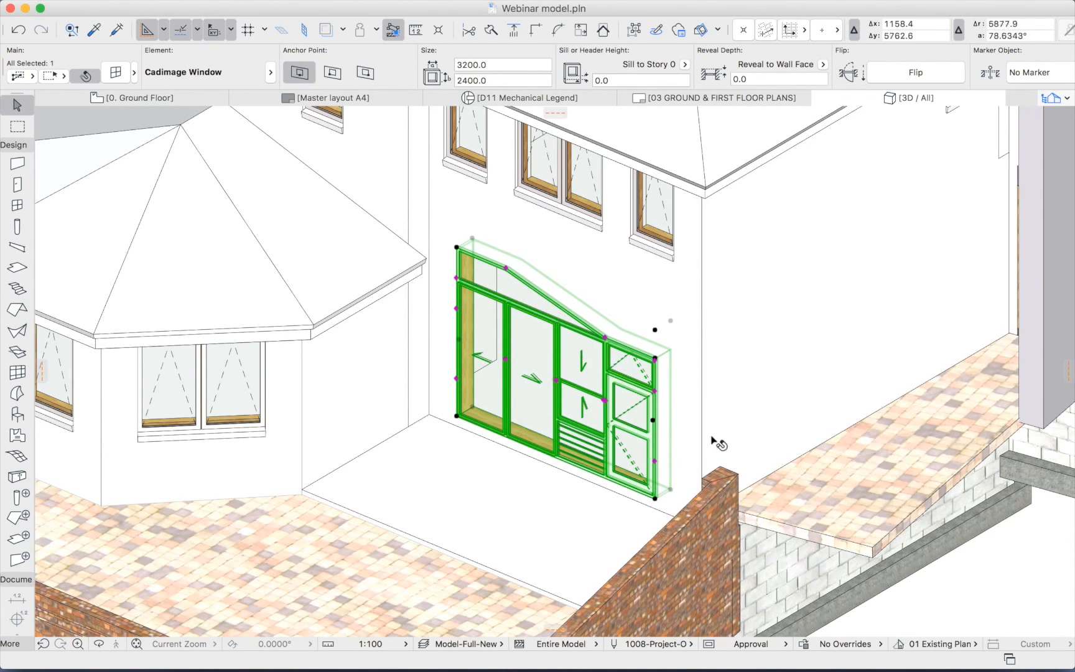
pyautogui.press('Escape')
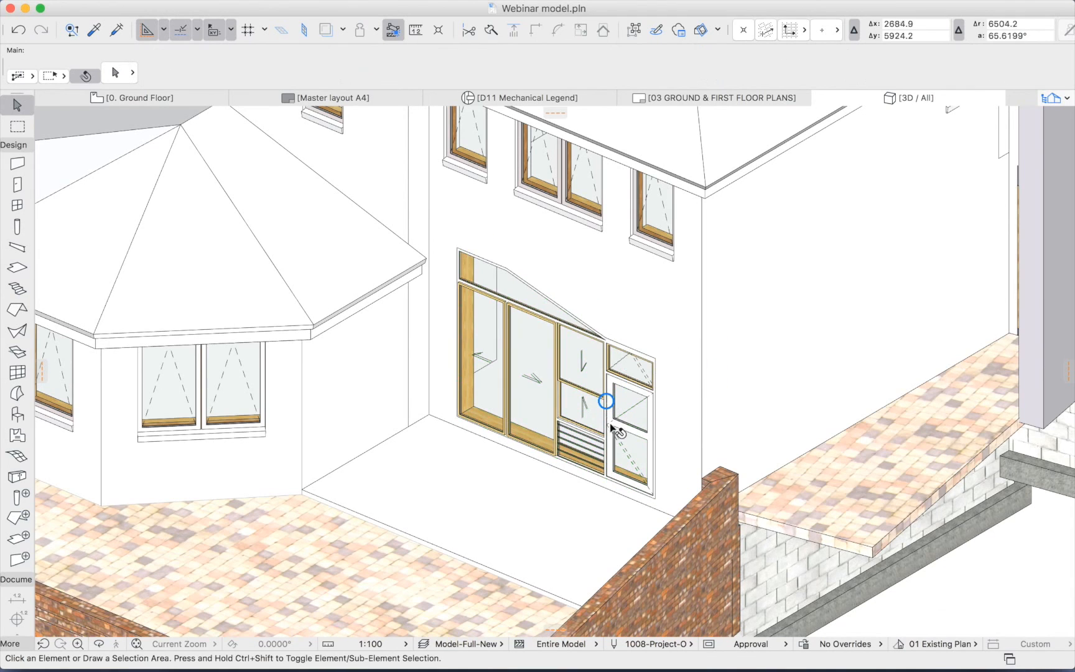
pyautogui.scroll(6, 648, 457)
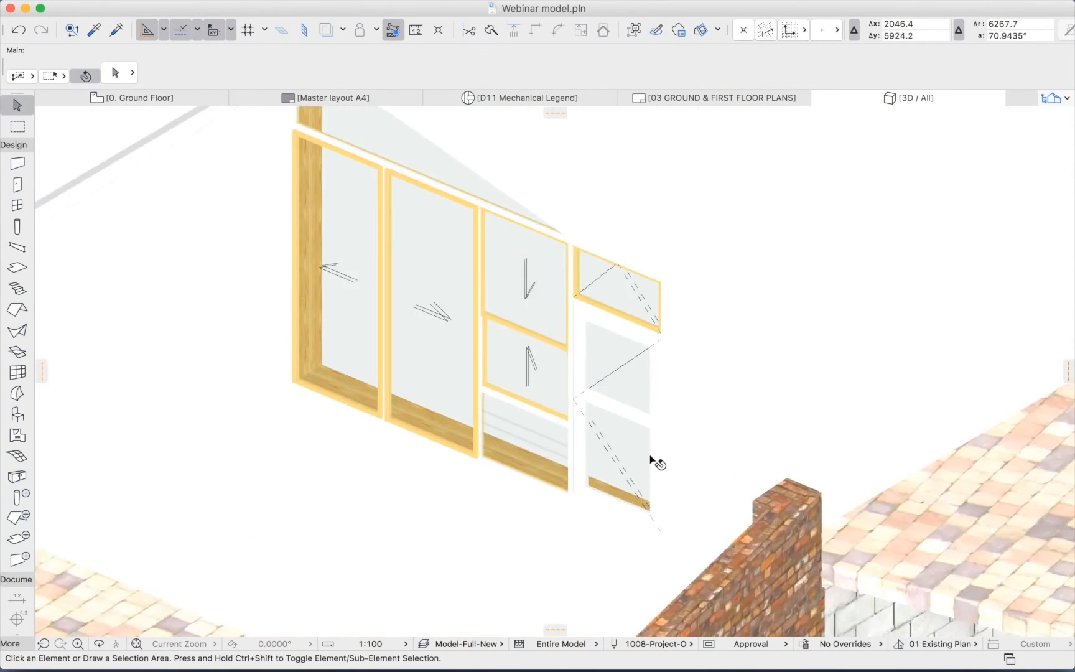
pyautogui.scroll(-3, 612, 457)
pyautogui.scroll(-4, 616, 458)
pyautogui.scroll(-2, 548, 435)
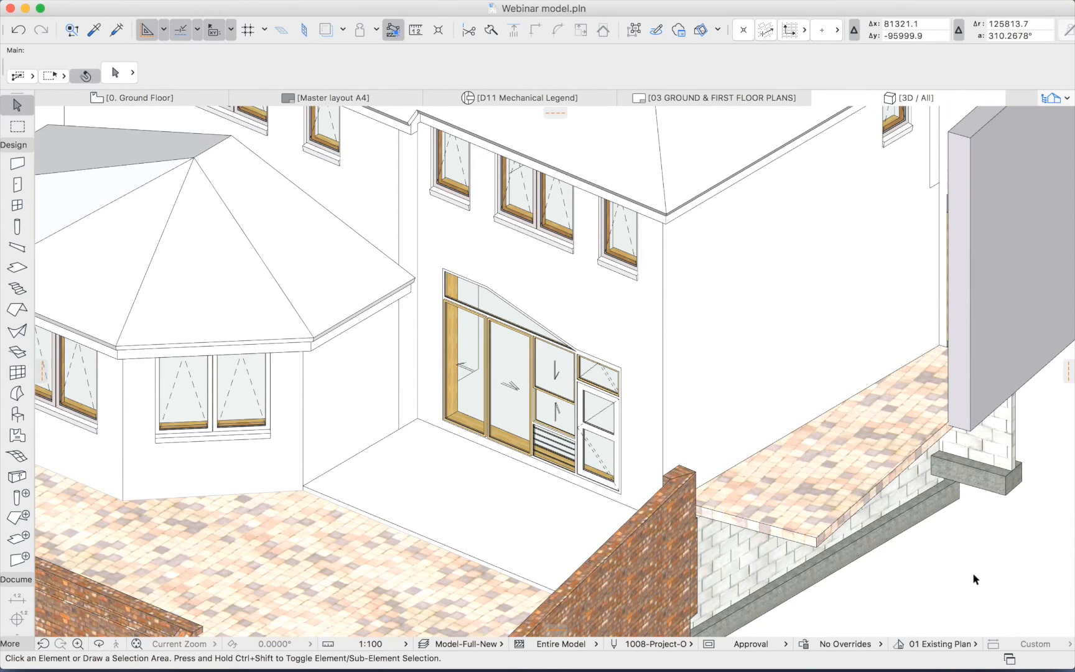
# Open the door default settings and choose Cadimage Door from Cadimage Library 20.
pyautogui.doubleClick(18, 185)
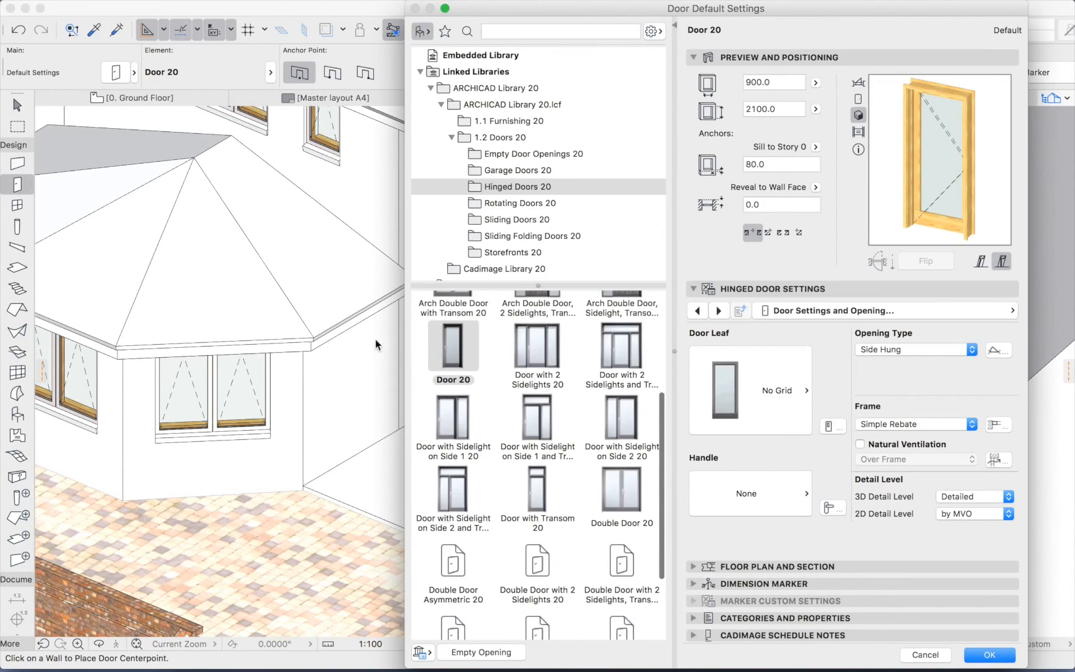
pyautogui.scroll(-2, 505, 237)
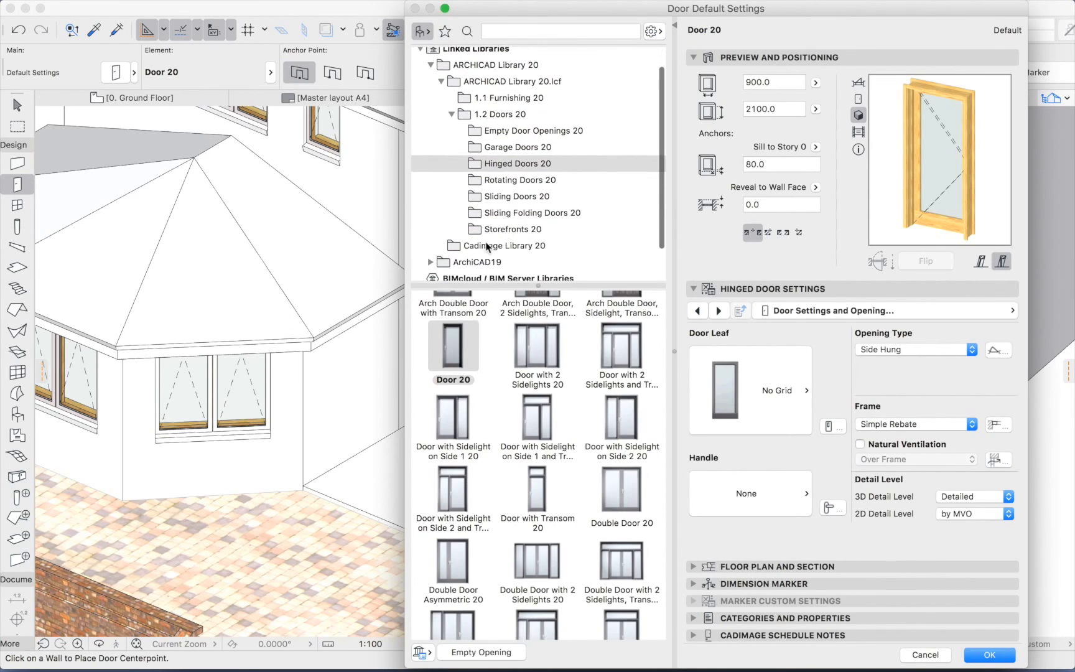
pyautogui.click(467, 246)
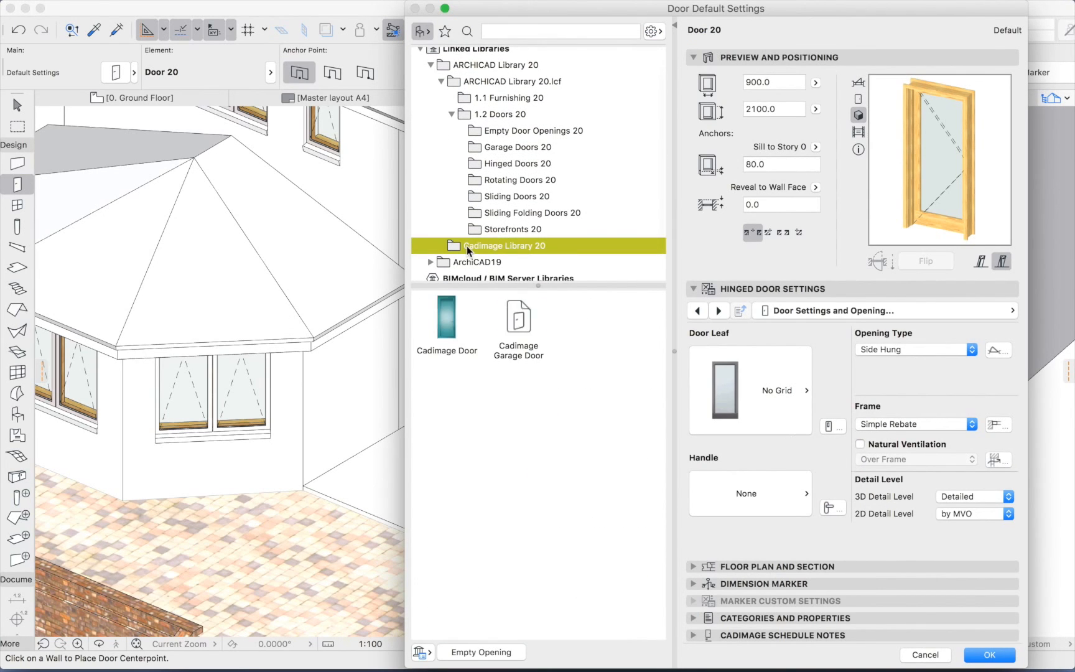
pyautogui.click(446, 319)
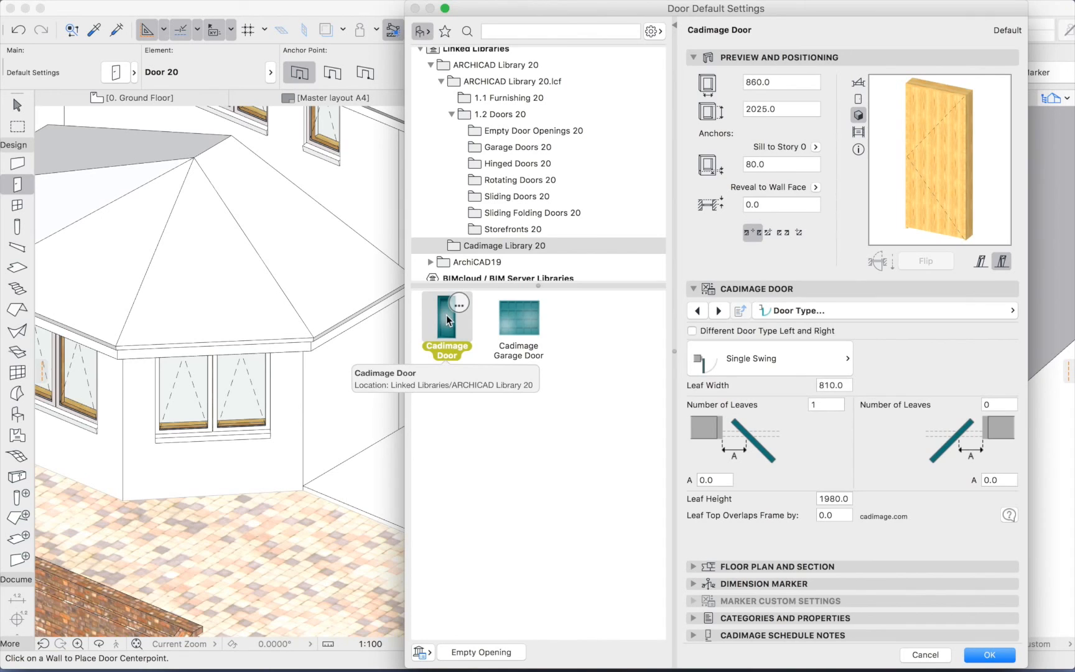
# Show the Cadimage Door's Shape settings and set the overall door height to 2040.
pyautogui.click(797, 314)
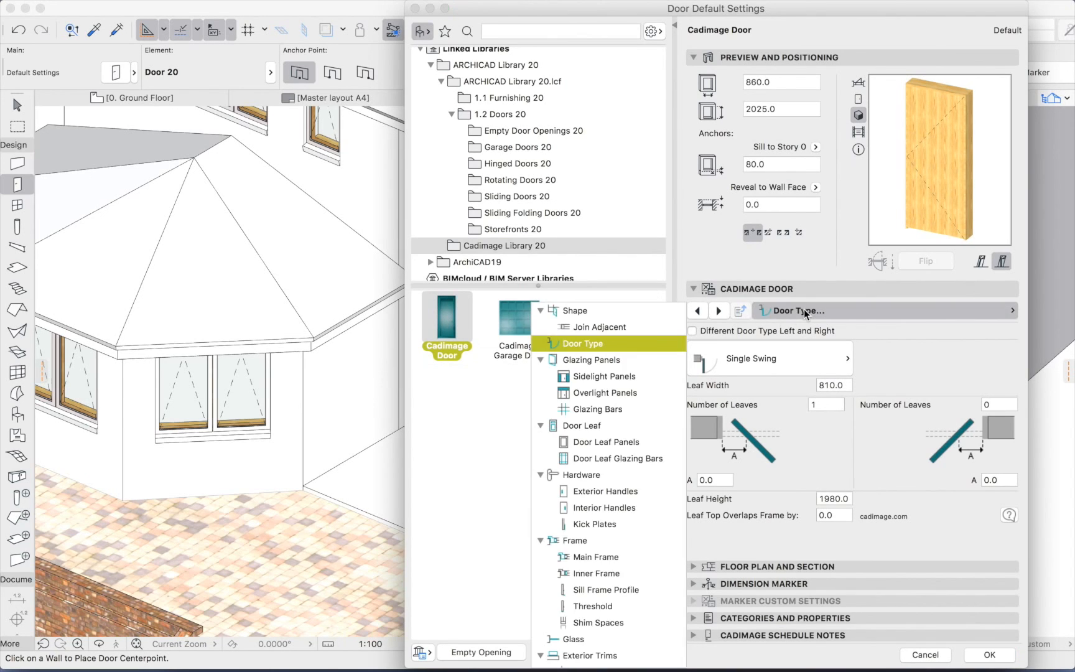
pyautogui.click(587, 316)
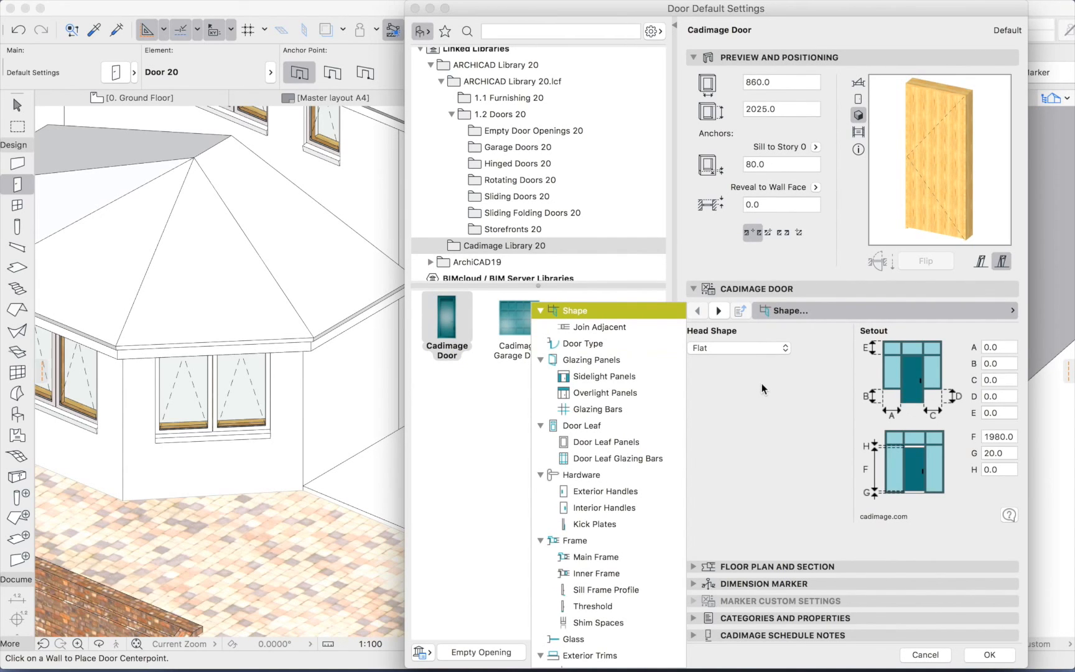
pyautogui.click(776, 85)
pyautogui.doubleClick(780, 109)
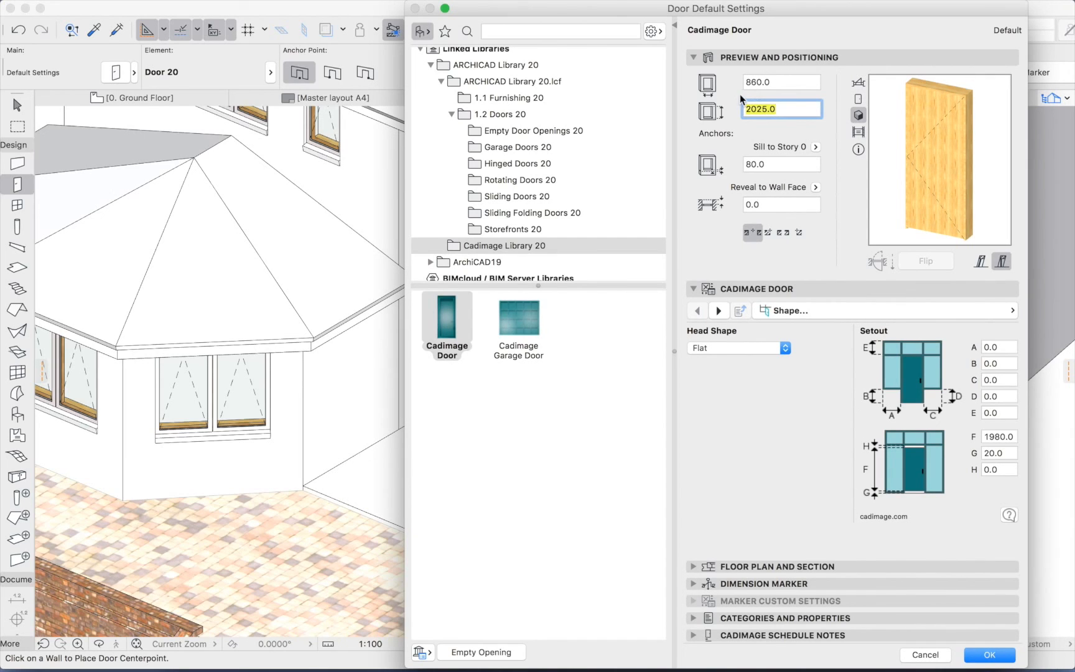
pyautogui.write('2')
pyautogui.press('Tab')
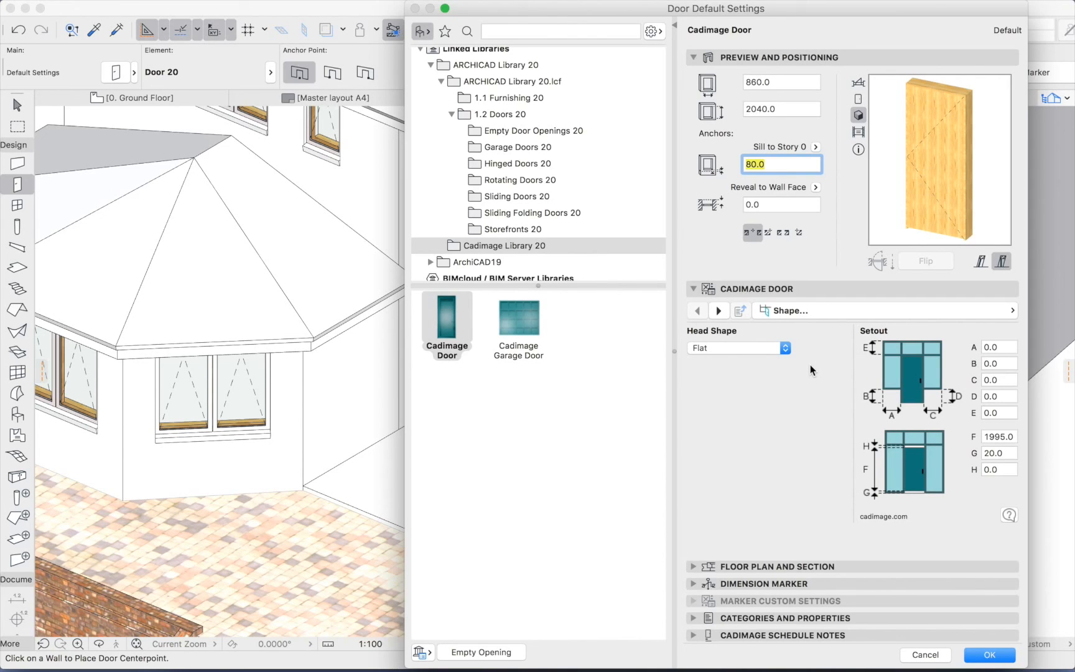
# Show the Door Type settings and set the door's leaf width to 760.
pyautogui.click(787, 311)
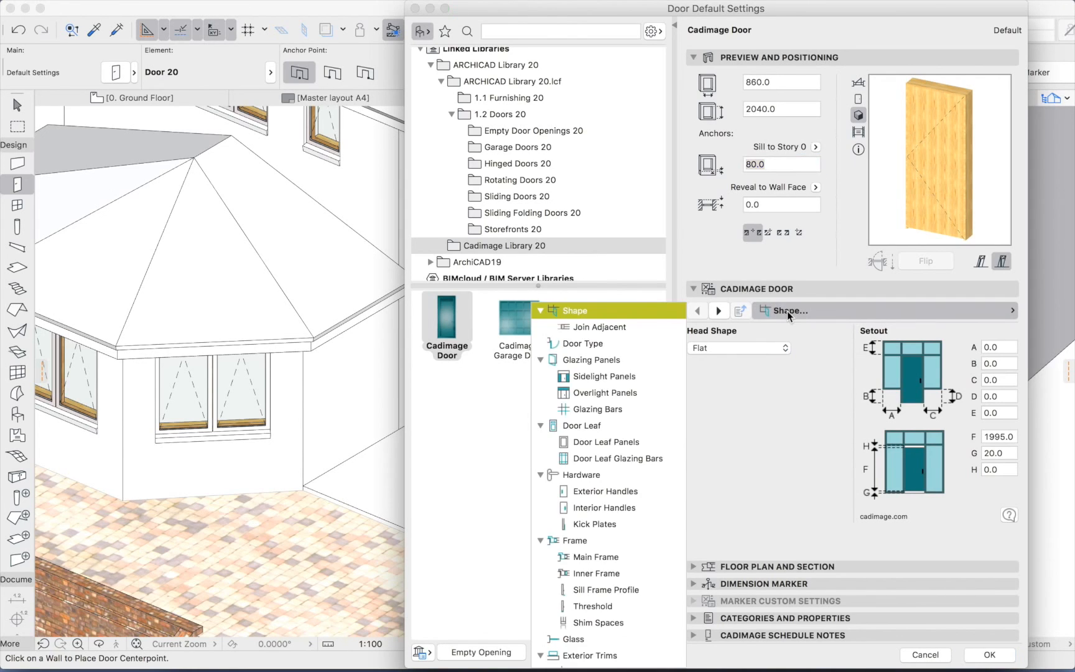
pyautogui.click(591, 345)
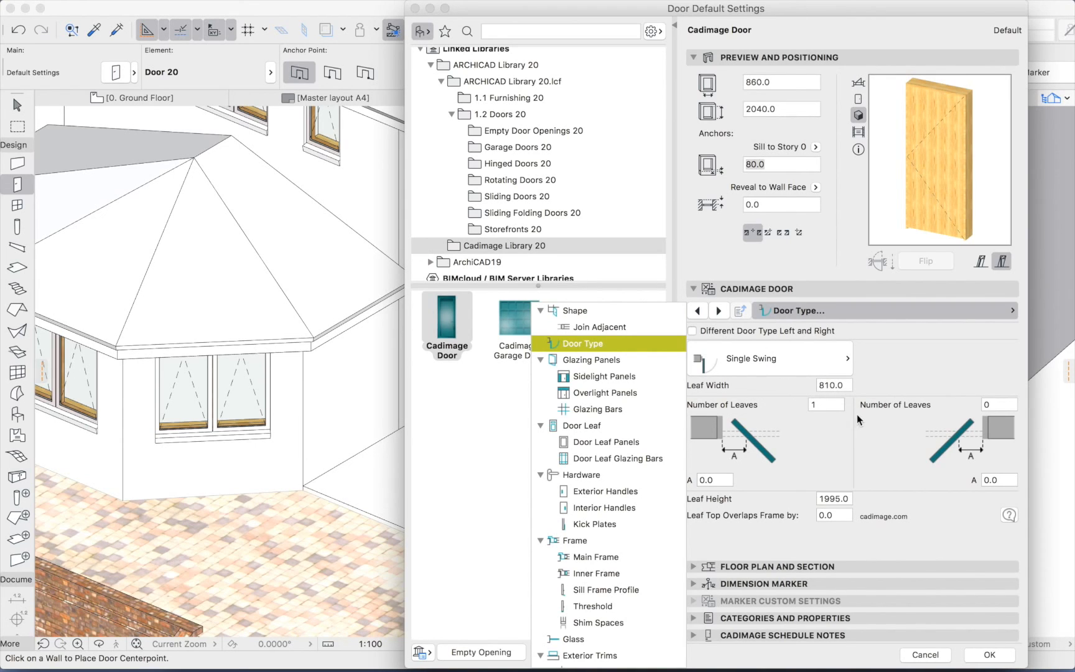
pyautogui.click(846, 388)
pyautogui.click(832, 386)
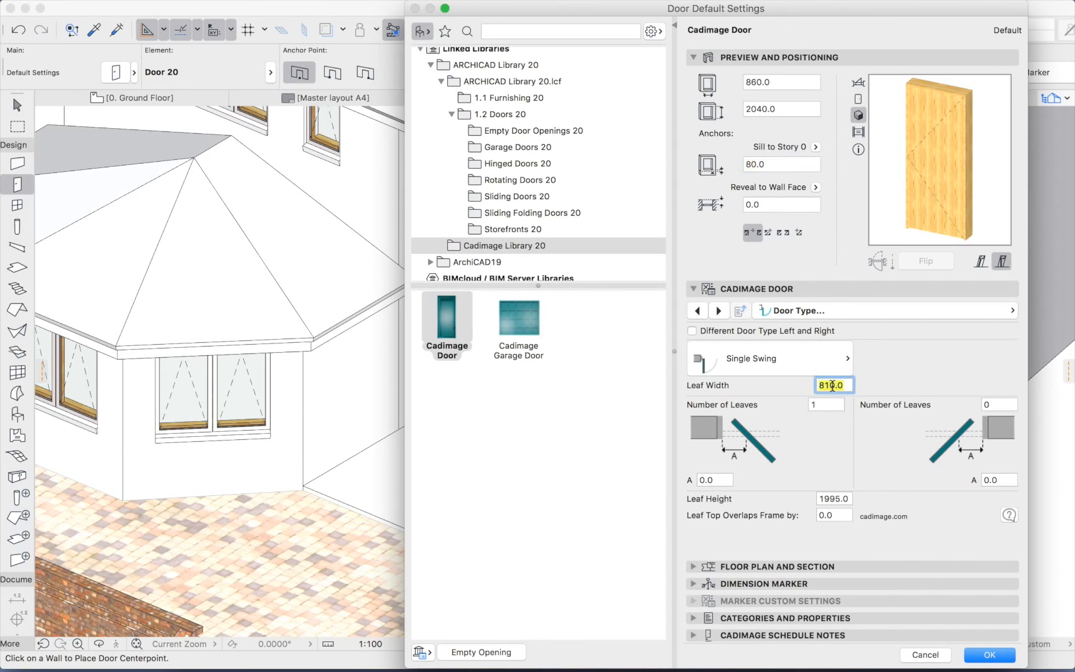
pyautogui.write('760')
pyautogui.press('Tab')
# Set the opposite side's number of leaves to 1 for a double door and preview the door in elevation.
pyautogui.click(981, 405)
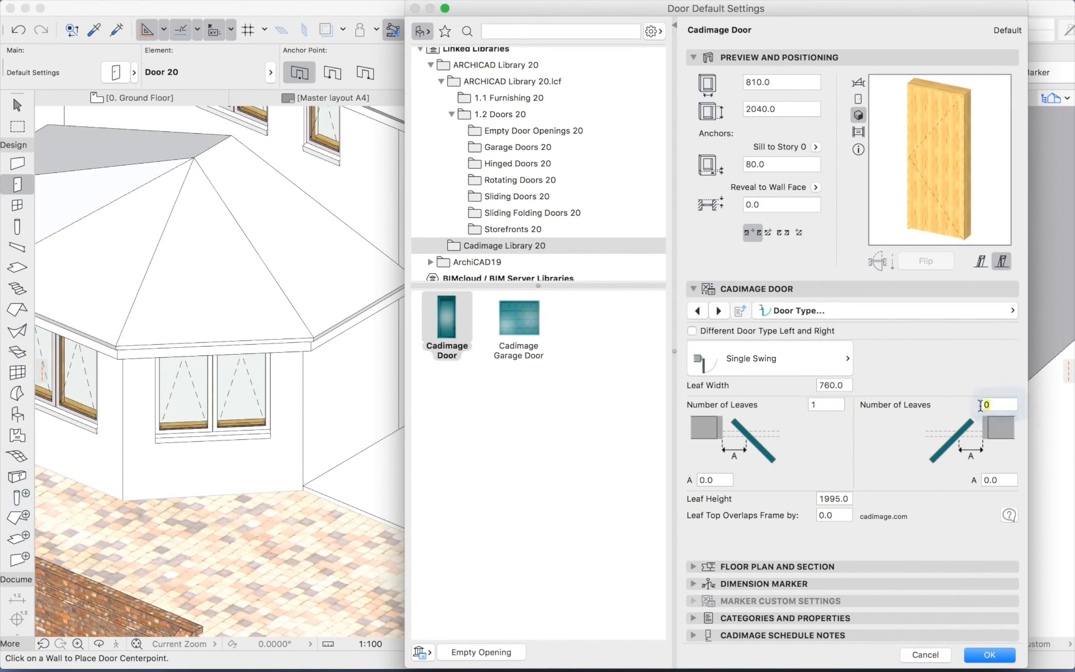
pyautogui.write('1')
pyautogui.press('Tab')
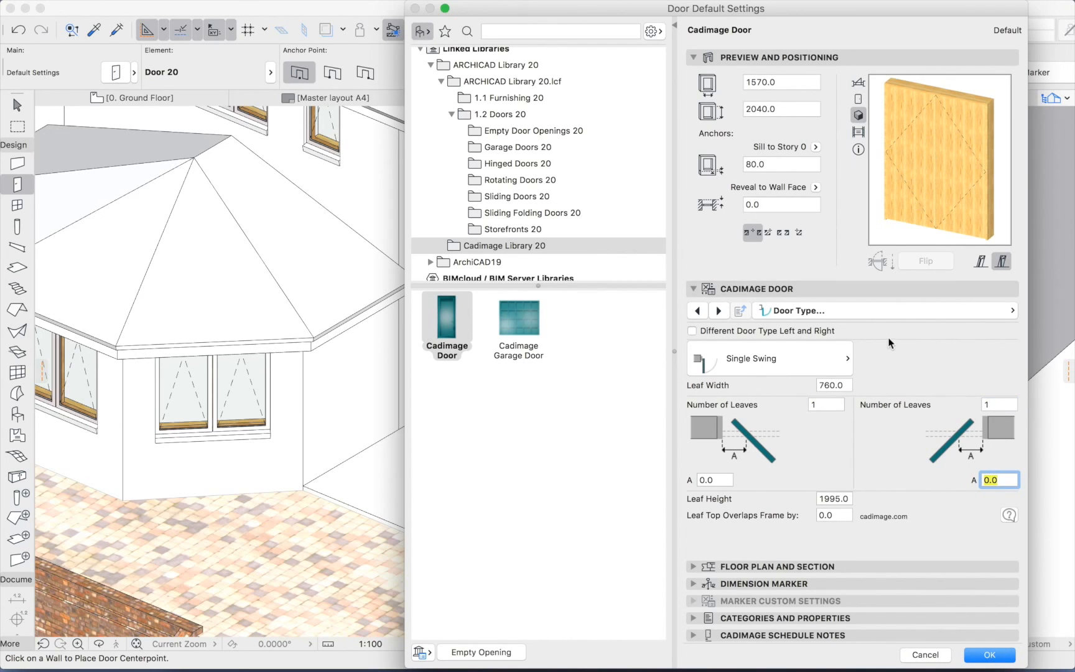
pyautogui.click(860, 100)
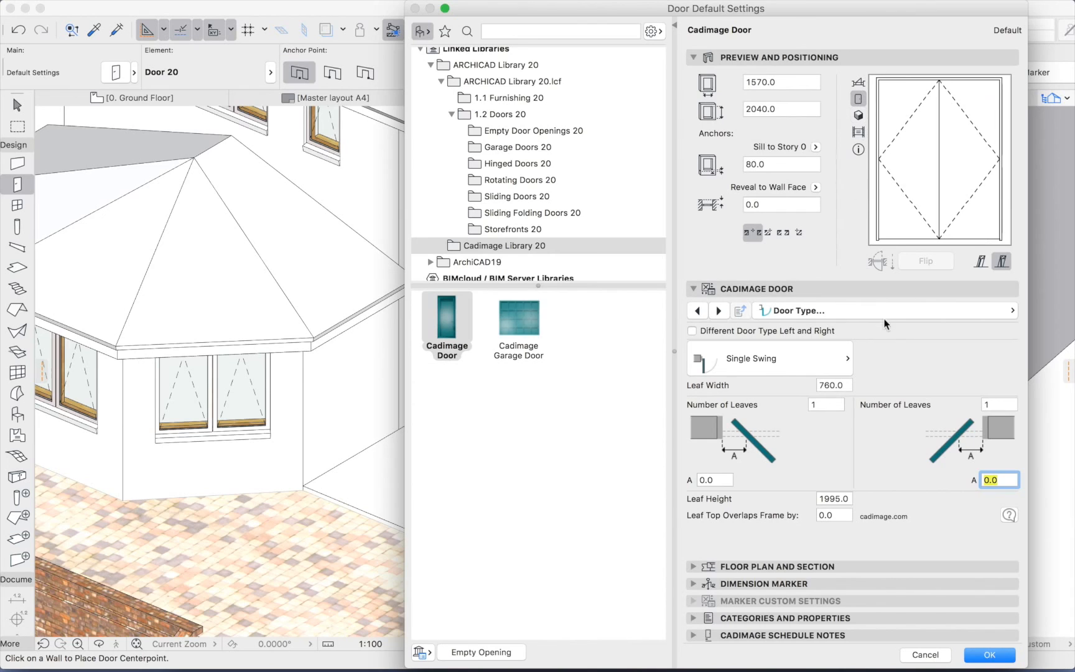
# Show the Door Leaf settings and choose leaf design 1 - B for the door.
pyautogui.click(816, 311)
pyautogui.click(618, 361)
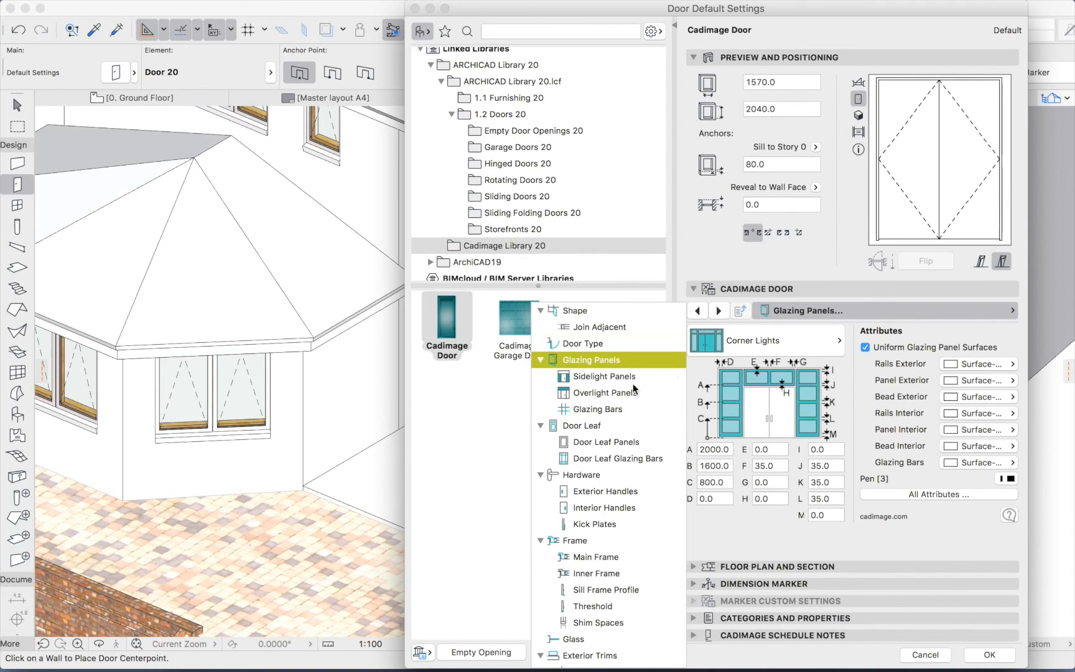
pyautogui.click(603, 427)
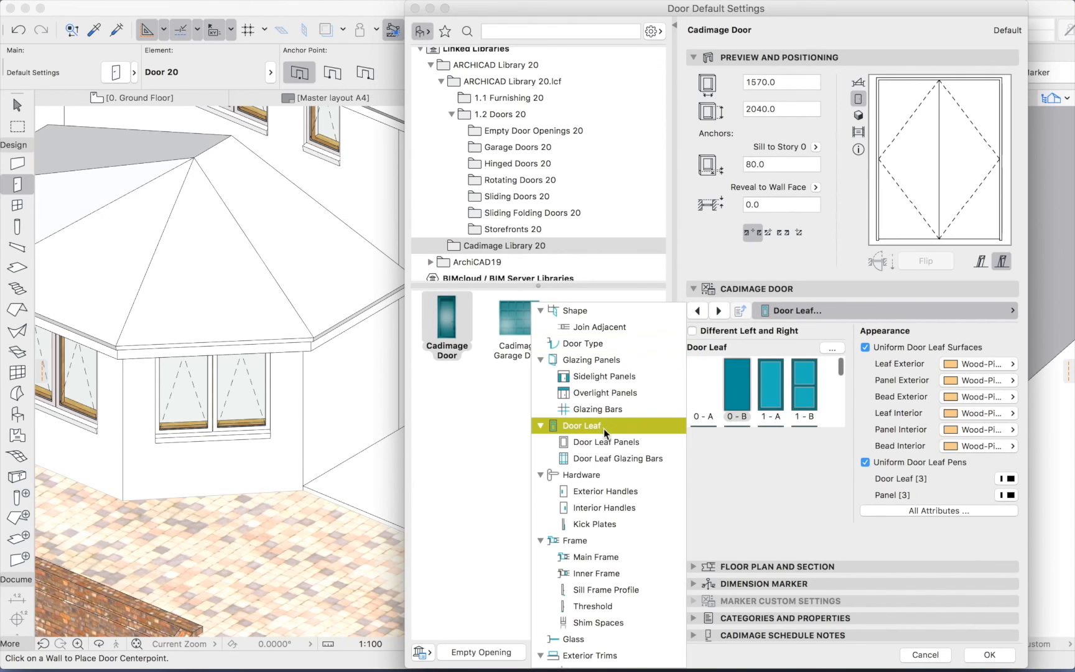
pyautogui.click(803, 389)
pyautogui.click(802, 390)
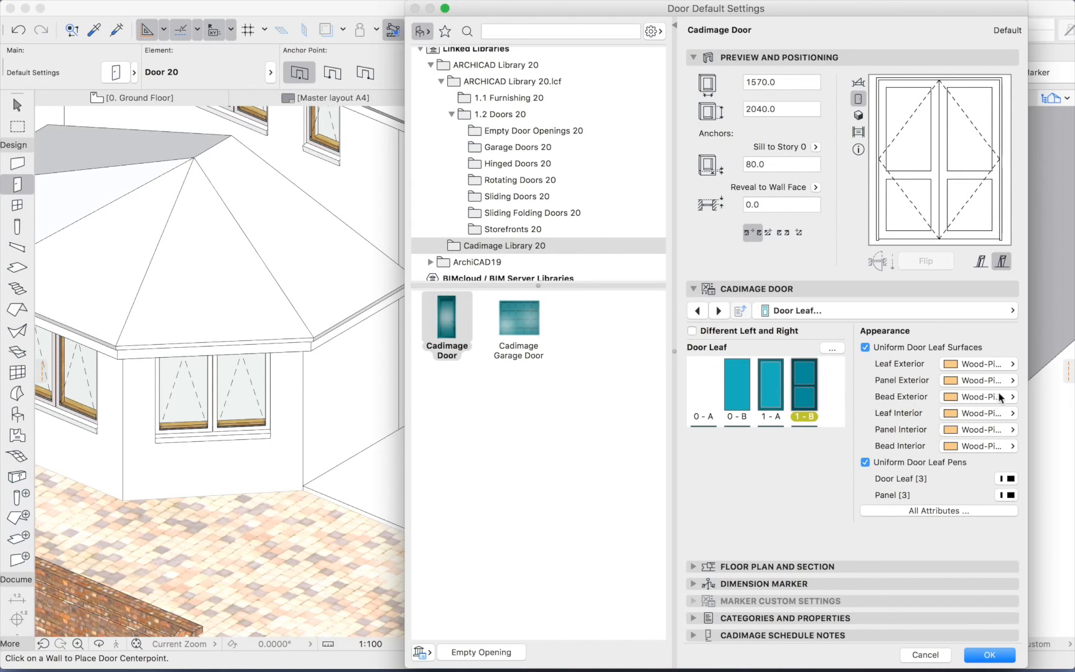
# Set the uniform door leaf surfaces to White and preview the door in 3D.
pyautogui.click(1008, 366)
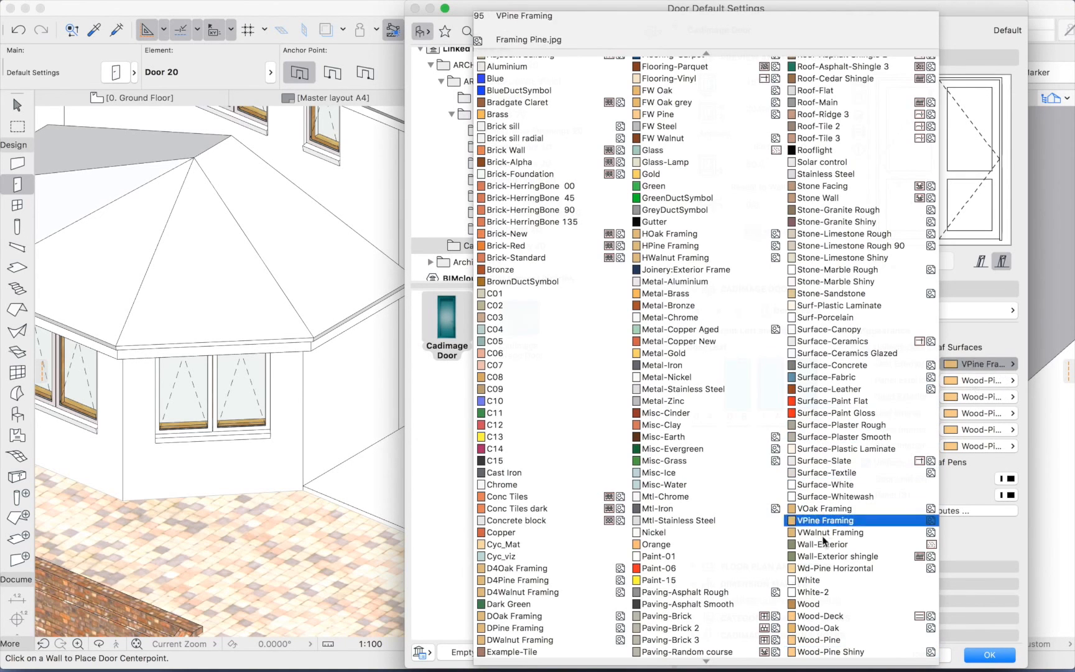
pyautogui.click(812, 580)
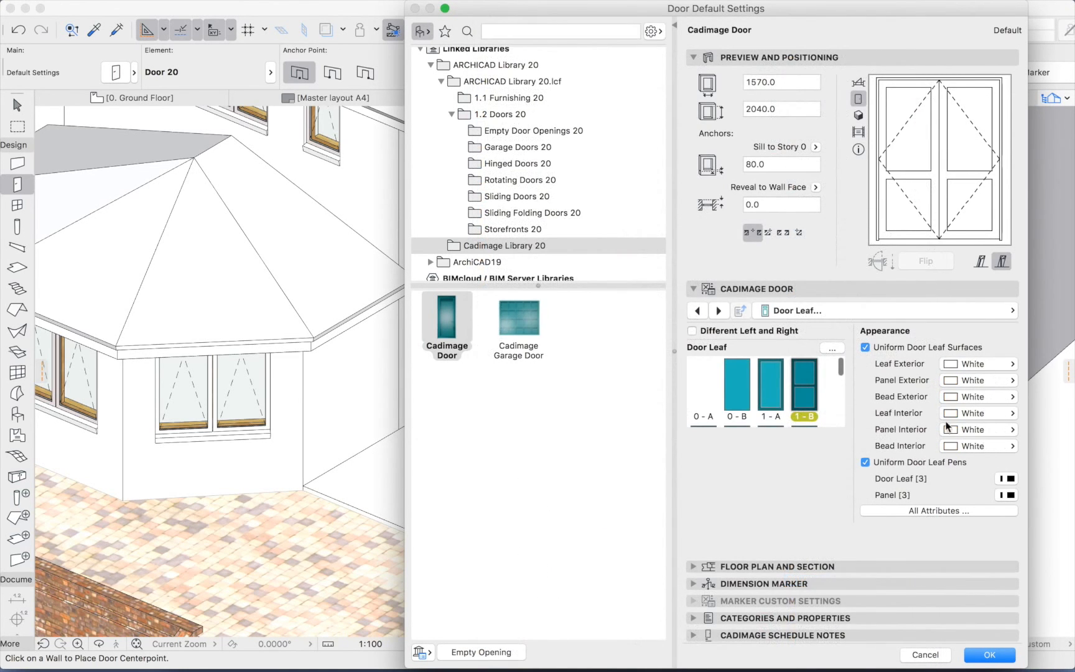
pyautogui.click(859, 115)
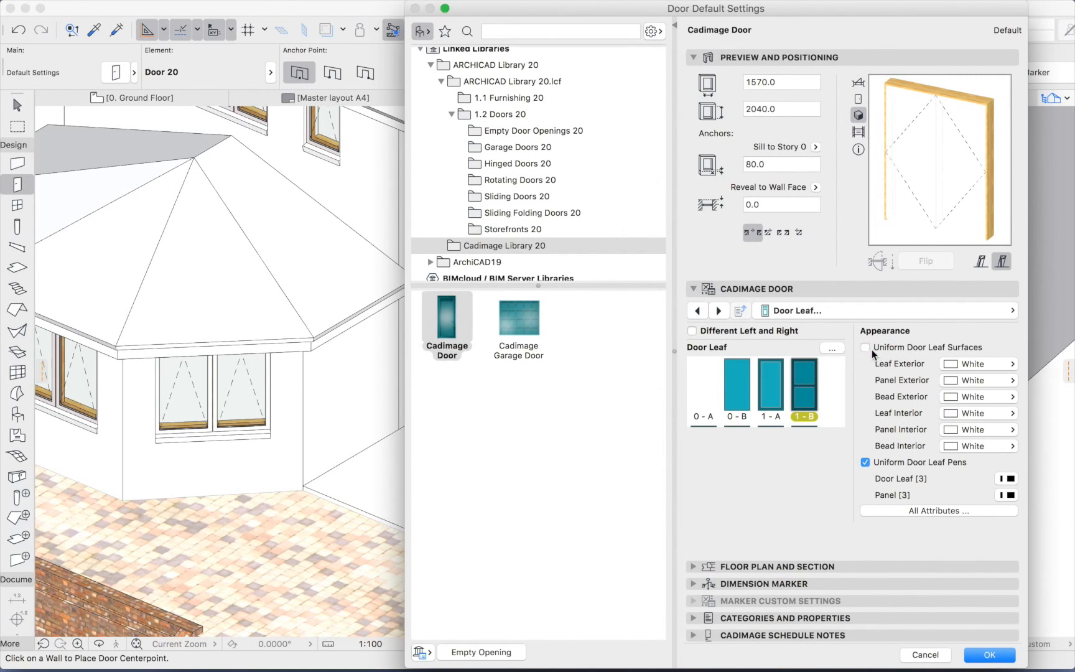
# With uniform door leaf surfaces off, set the Panel Exterior and Panel Interior surfaces to Glass.
pyautogui.click(982, 382)
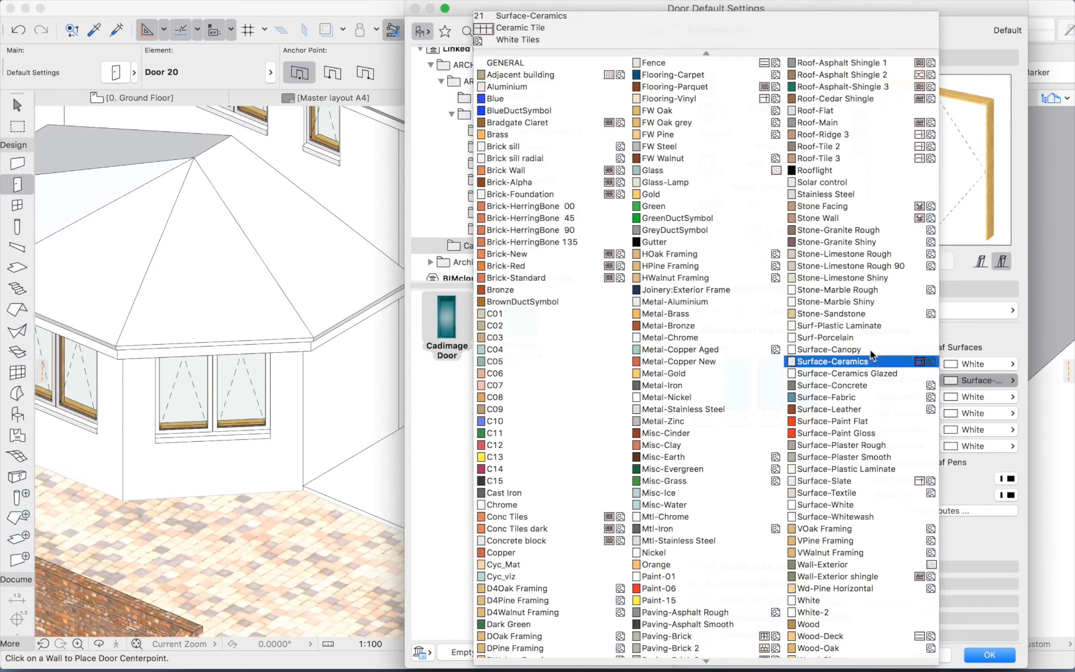
pyautogui.click(685, 170)
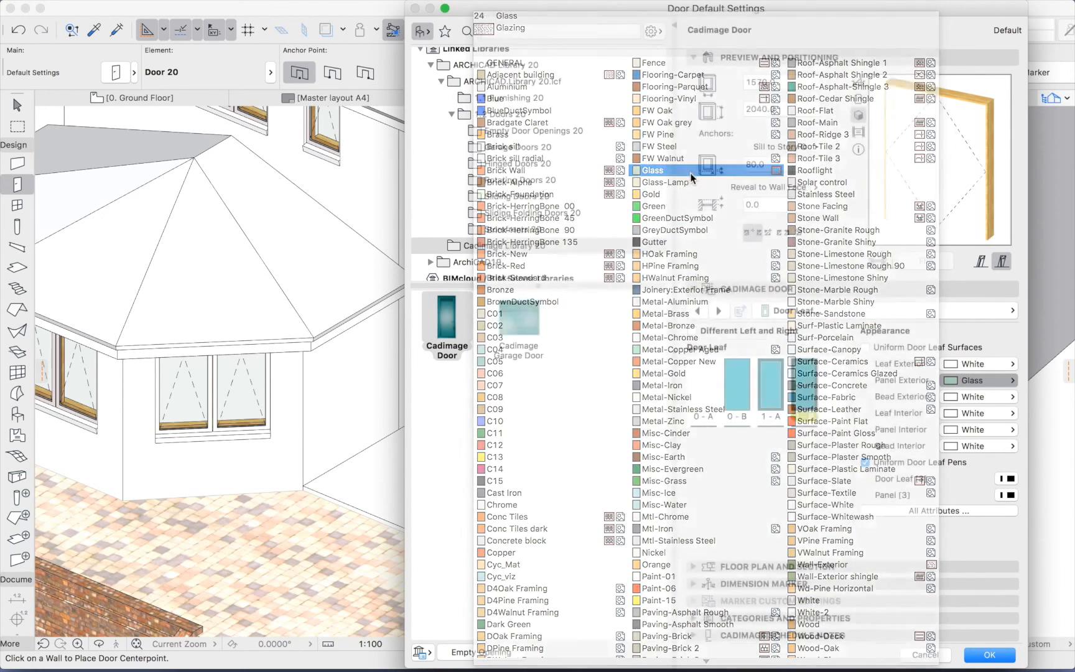
pyautogui.click(982, 430)
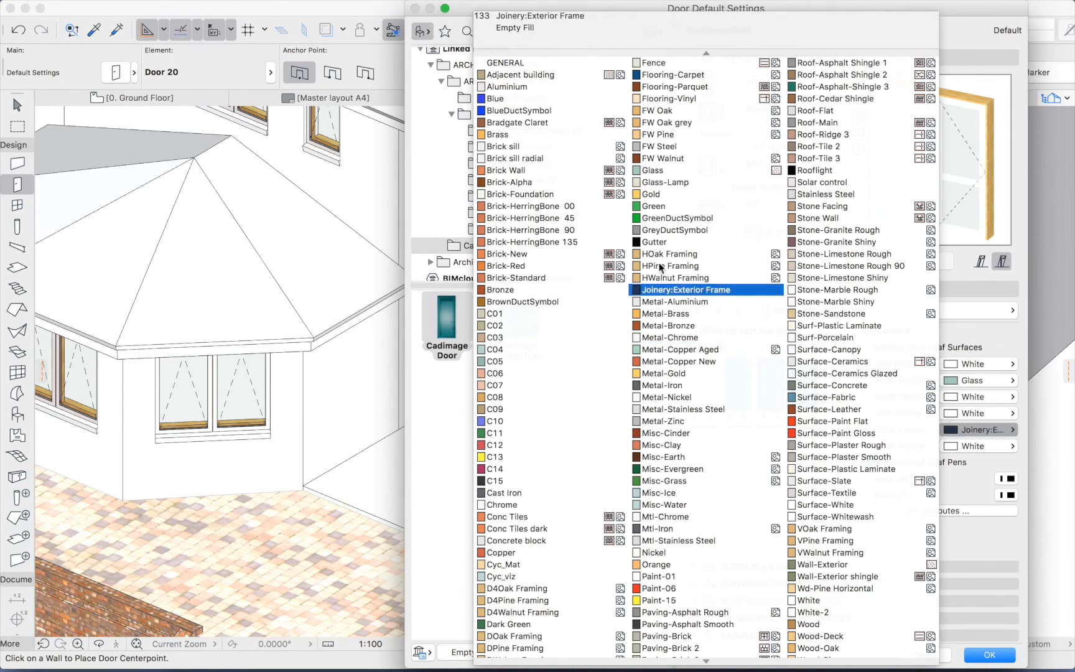
pyautogui.click(677, 173)
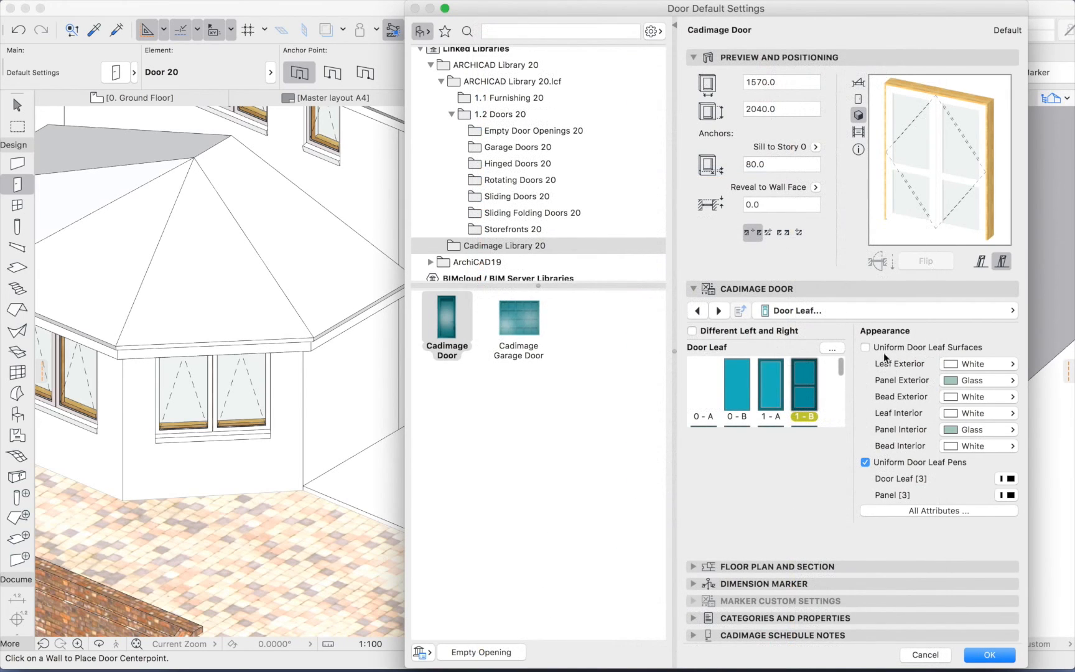
# Show all door attributes, turn off Uniform Frame Surfaces and set the Main Frame Exterior surface to White.
pyautogui.click(941, 511)
pyautogui.scroll(-3, 922, 491)
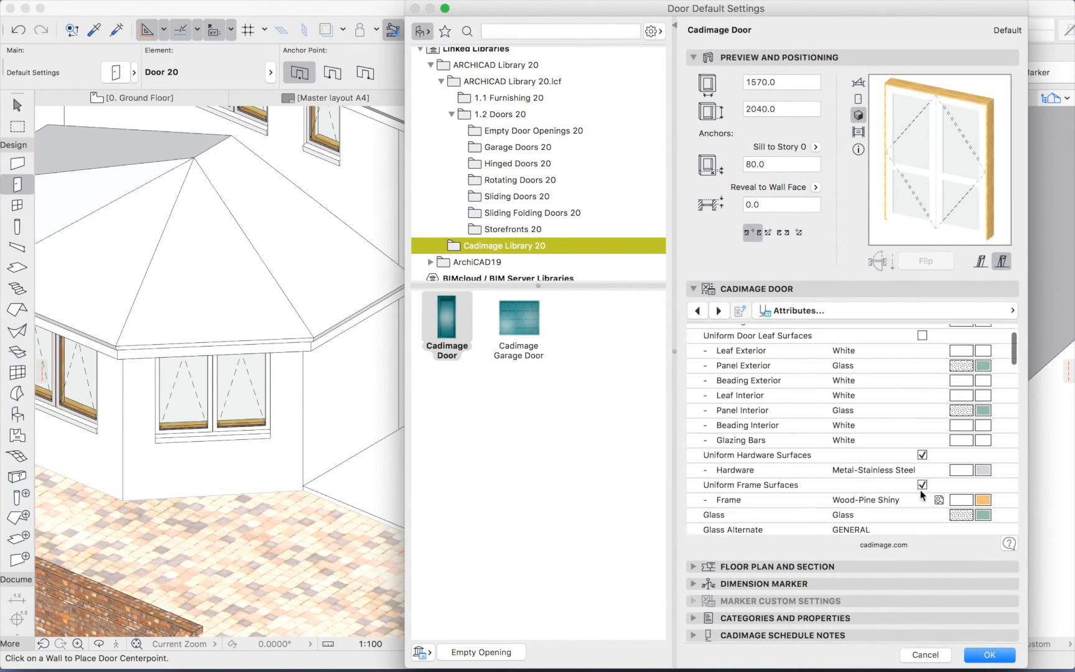
pyautogui.scroll(-3, 921, 490)
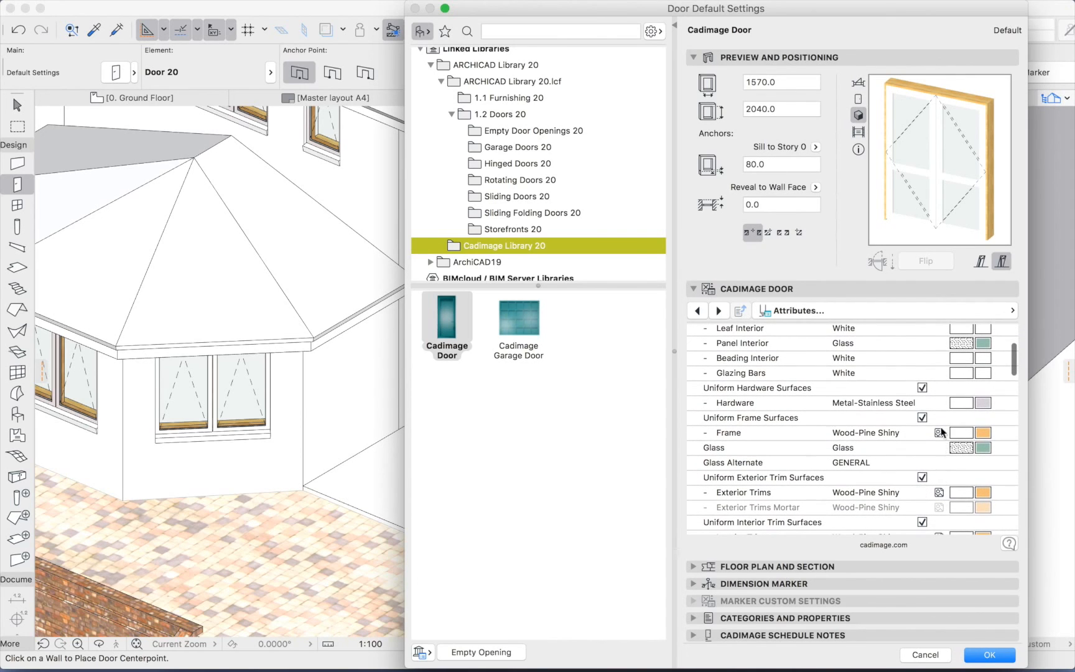
pyautogui.click(923, 418)
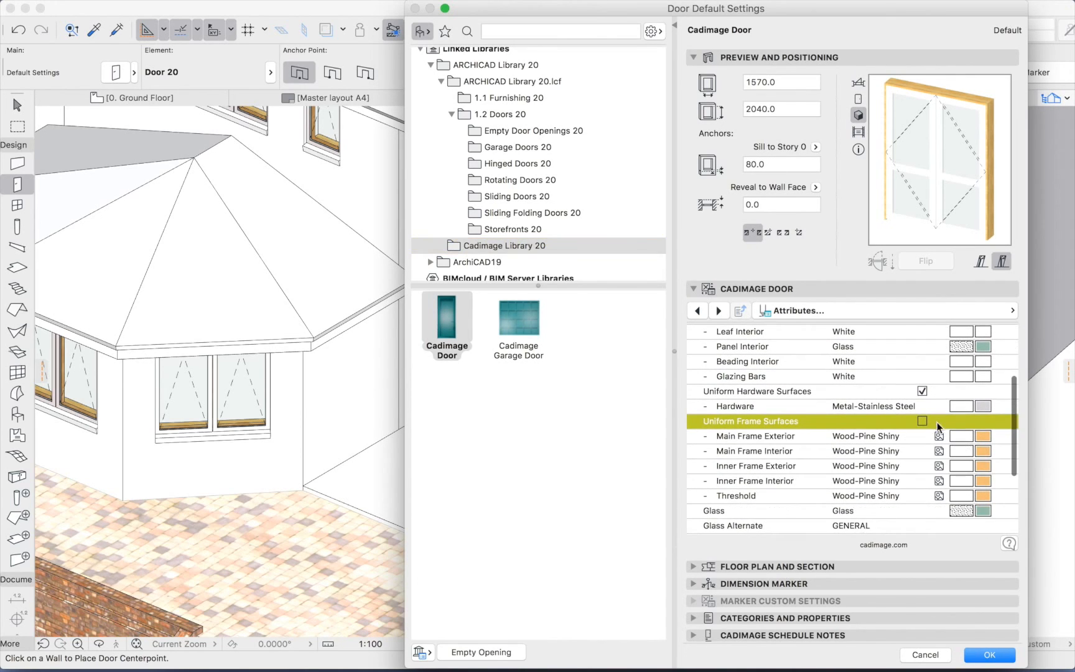
pyautogui.click(984, 438)
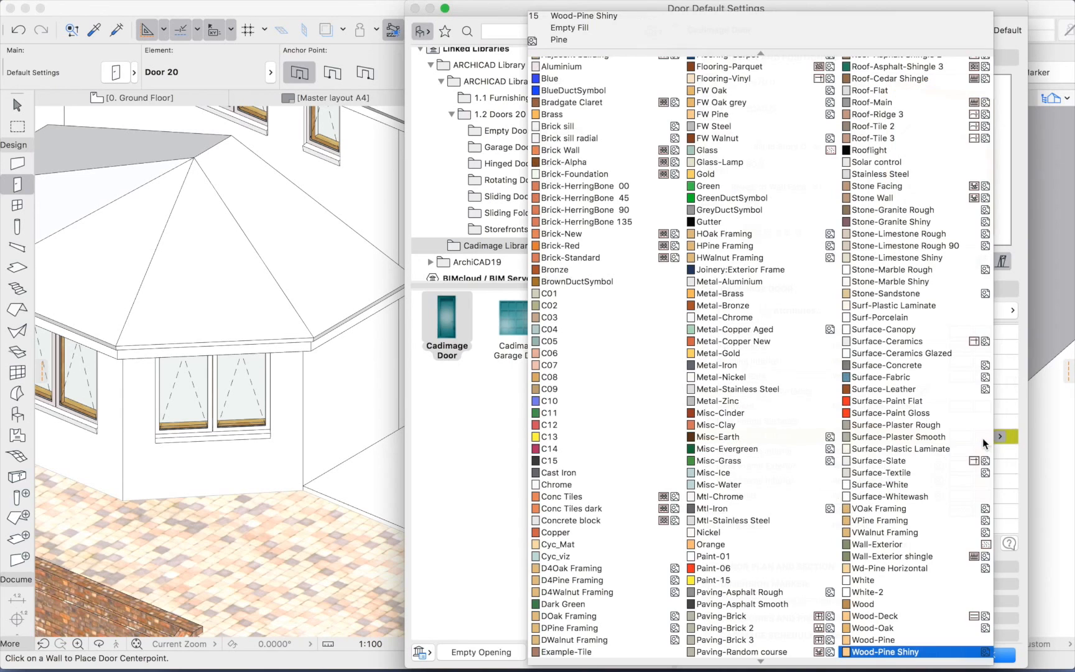
pyautogui.click(865, 582)
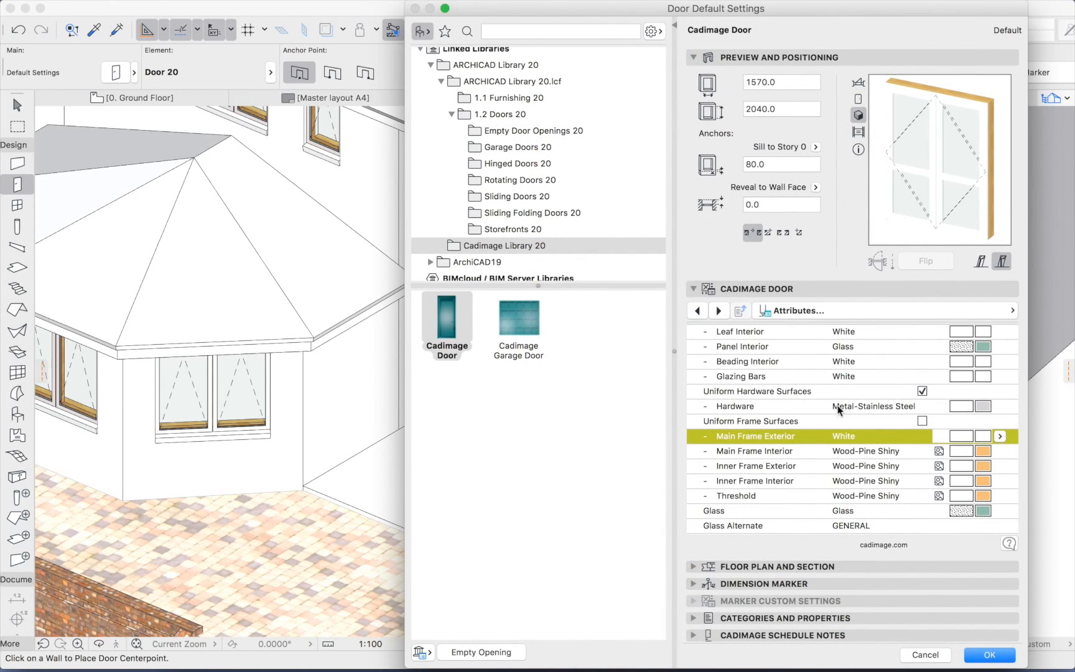
# Review the door's Hardware, Frame, Glass and Exterior Trims settings and accept the door defaults.
pyautogui.click(823, 313)
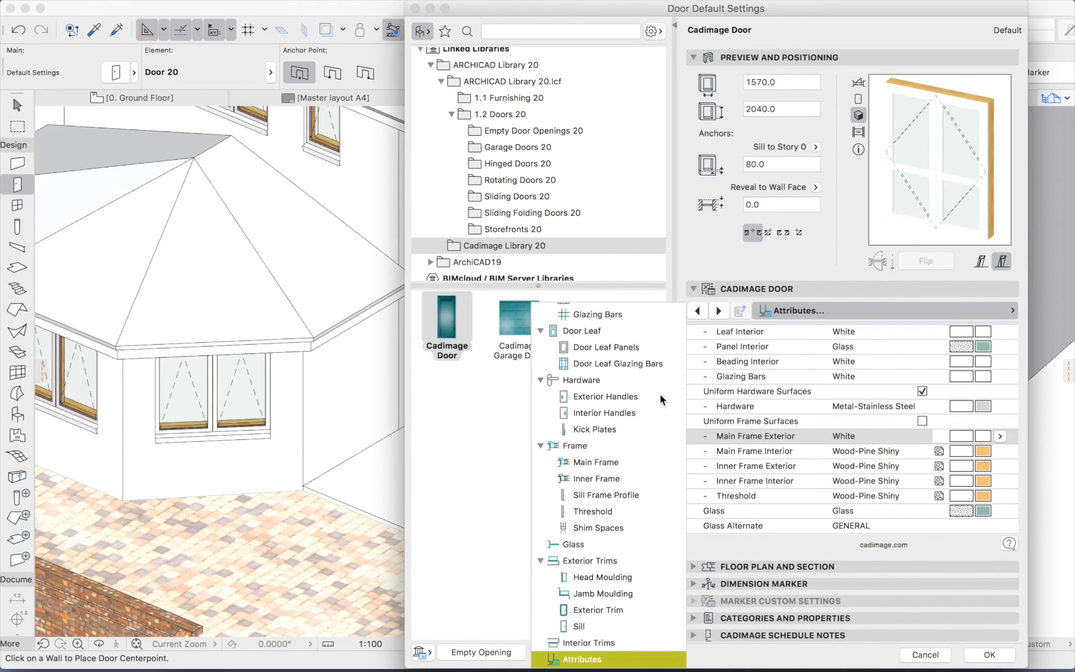
pyautogui.click(587, 381)
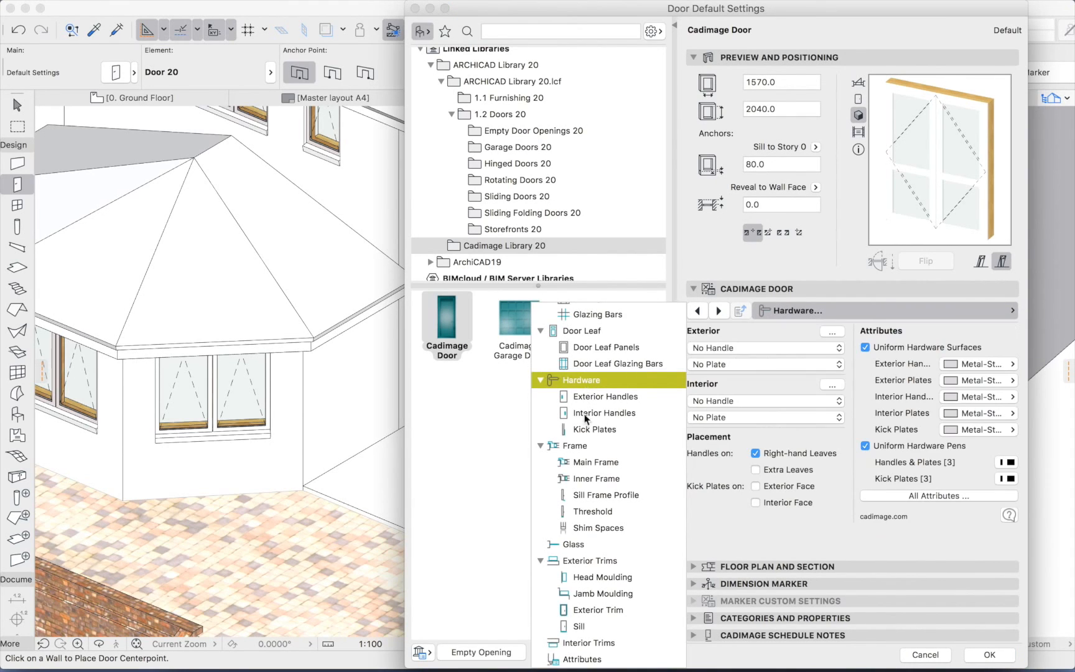
pyautogui.click(580, 450)
pyautogui.click(585, 548)
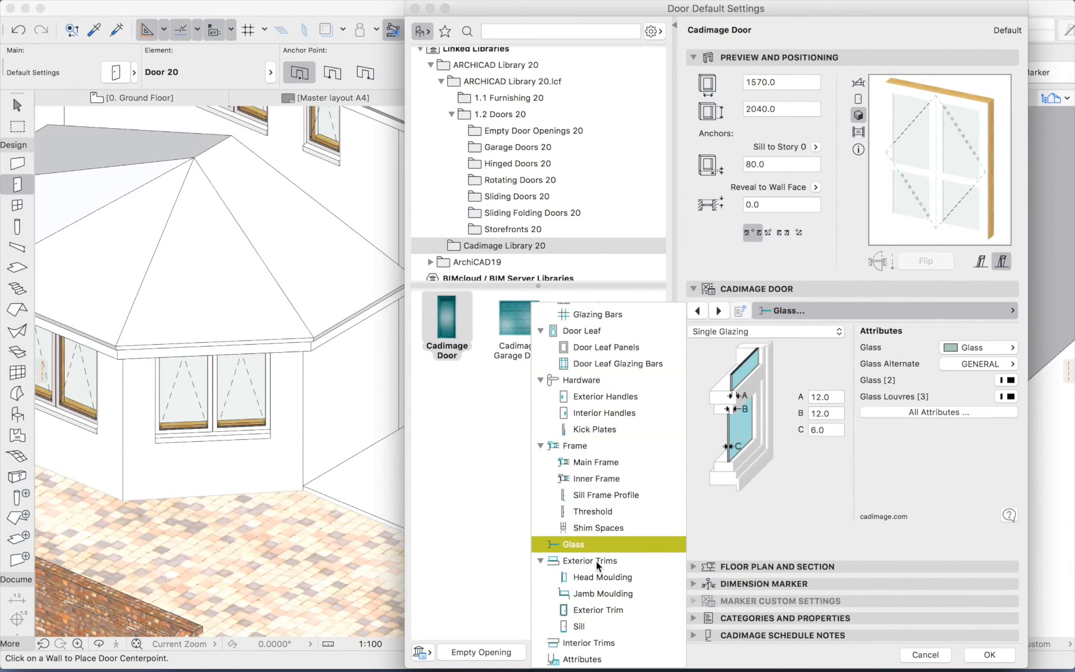
pyautogui.click(597, 560)
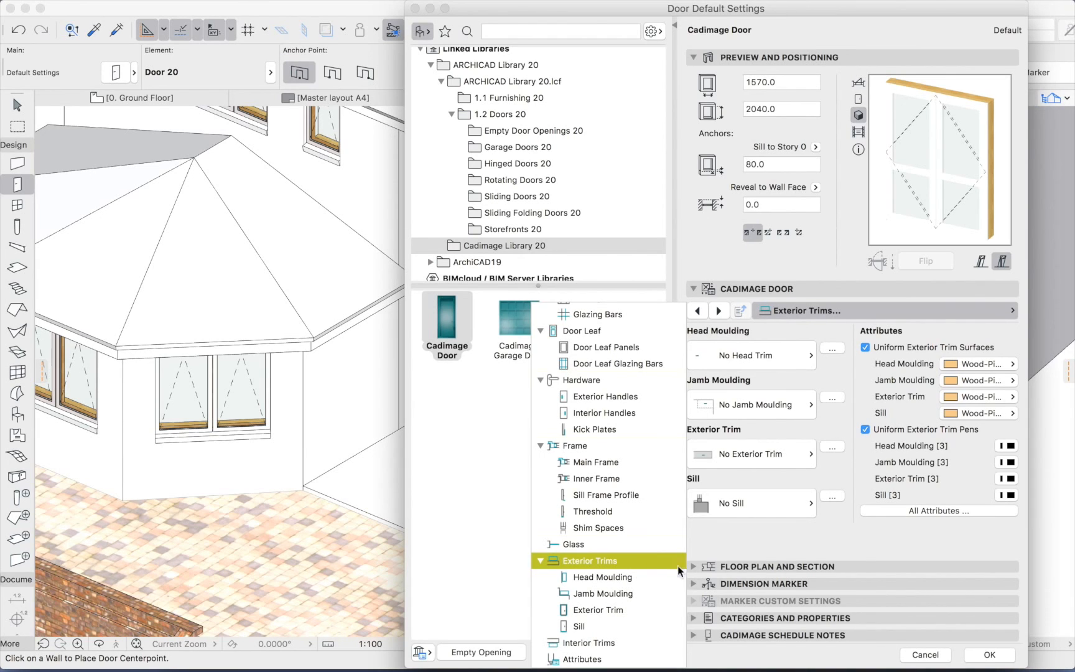
pyautogui.click(1004, 647)
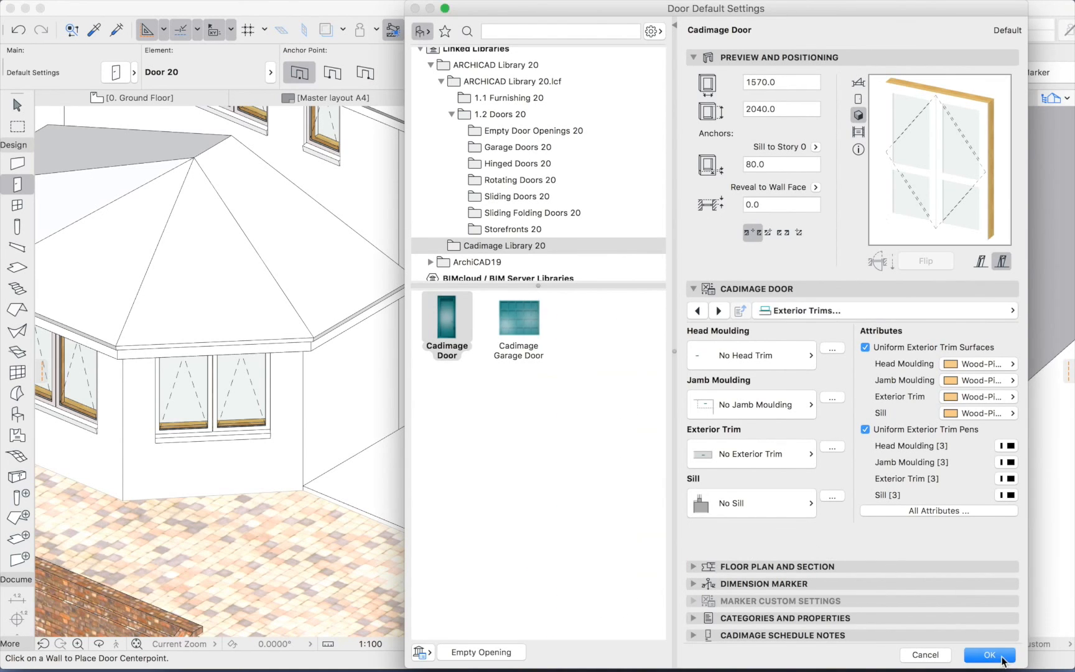
pyautogui.click(990, 654)
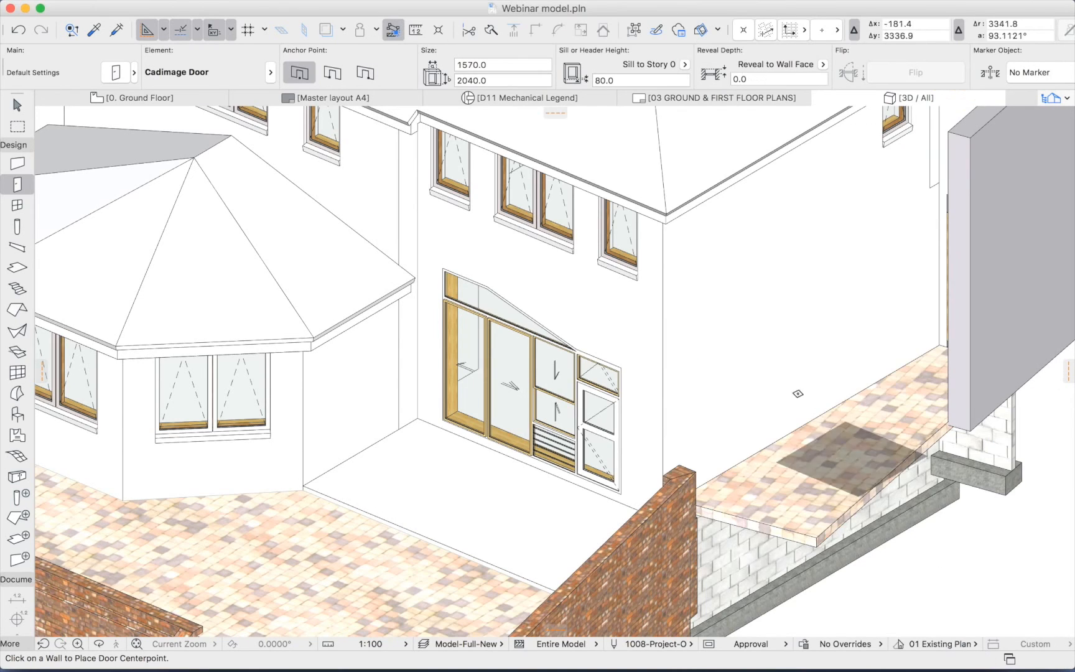
# Place the double door in the ground floor plan, in the wall perpendicular to the Cadimage Window's wall, with its leaves opening outwards.
pyautogui.press('F2')
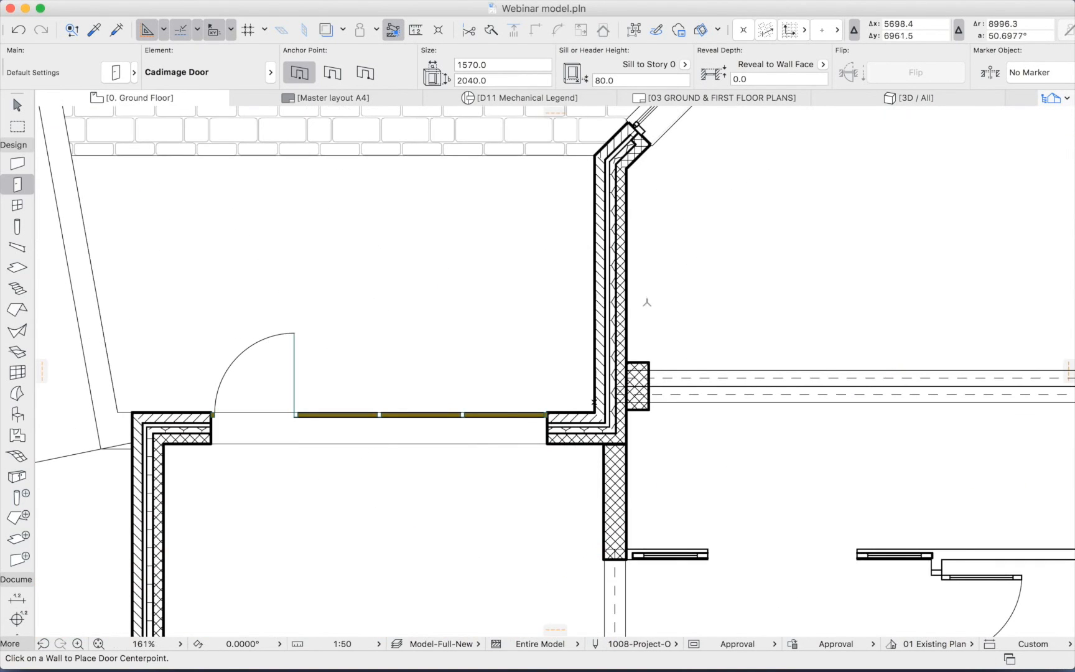
pyautogui.click(627, 277)
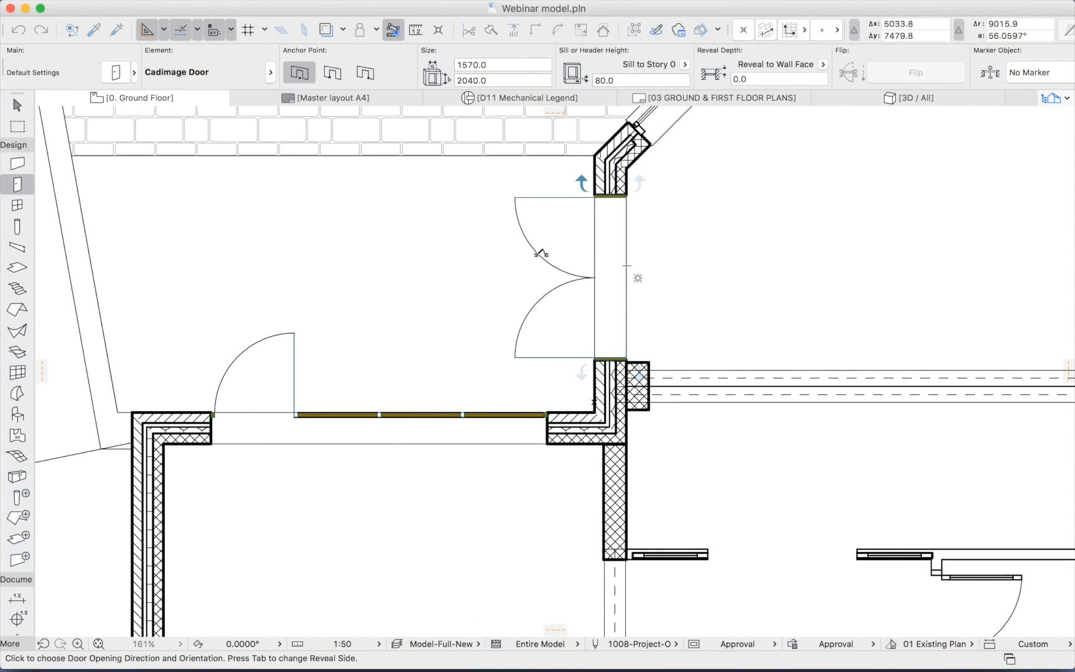
pyautogui.click(539, 252)
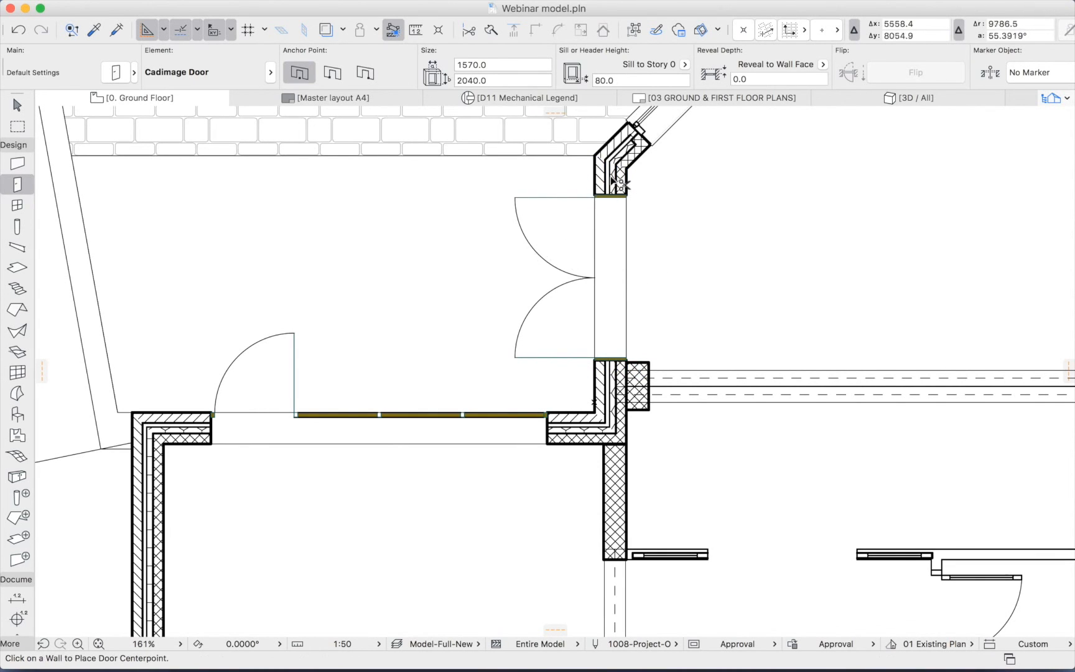
# Examine the placed double door and the Cadimage Window in the 3D view, selecting each in turn.
pyautogui.press('F3')
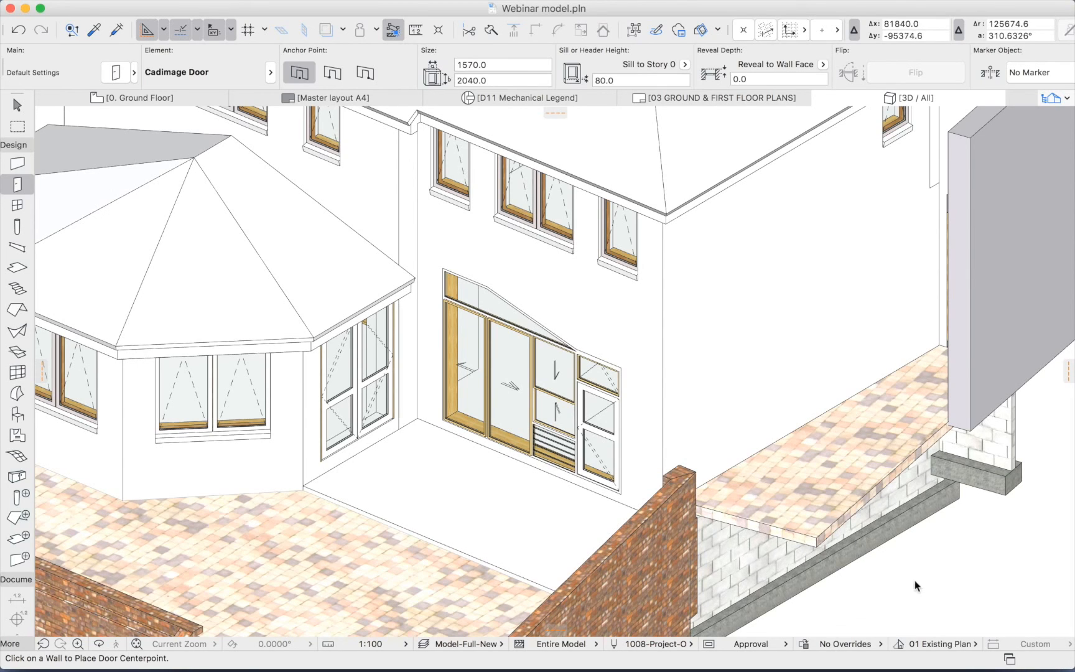
pyautogui.press('Escape')
pyautogui.click(511, 367)
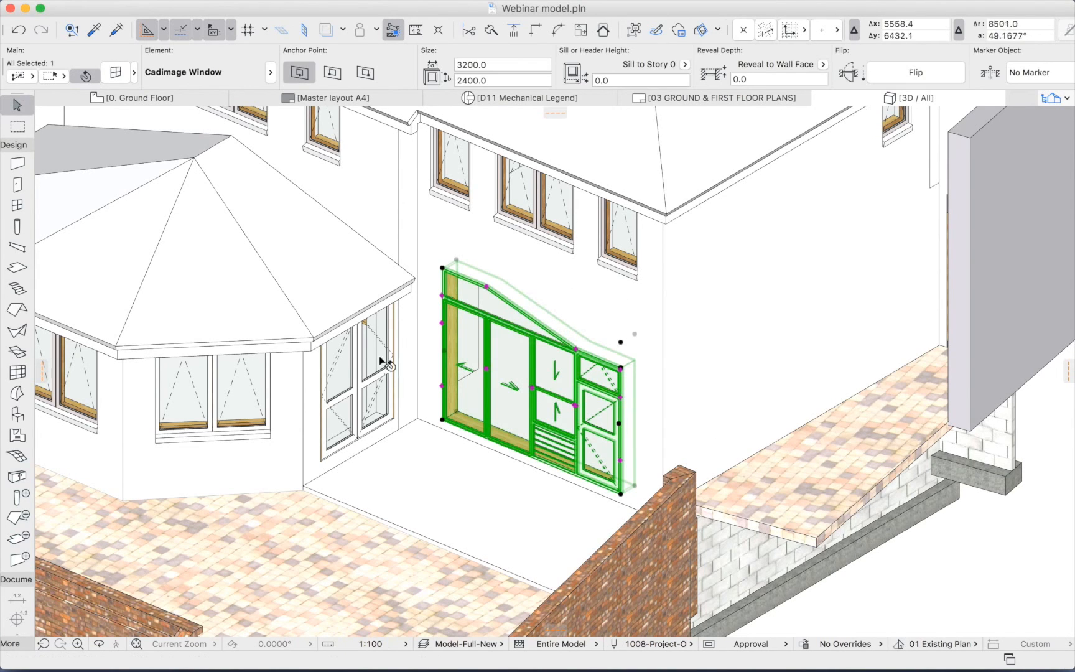
pyautogui.click(382, 360)
pyautogui.click(516, 372)
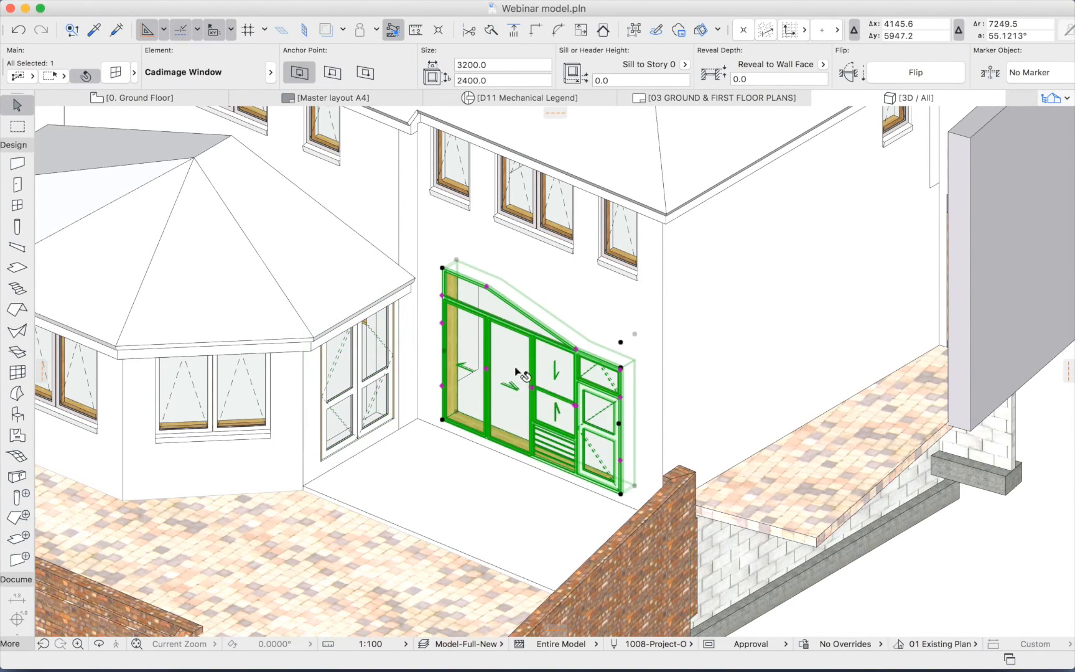
pyautogui.press('Escape')
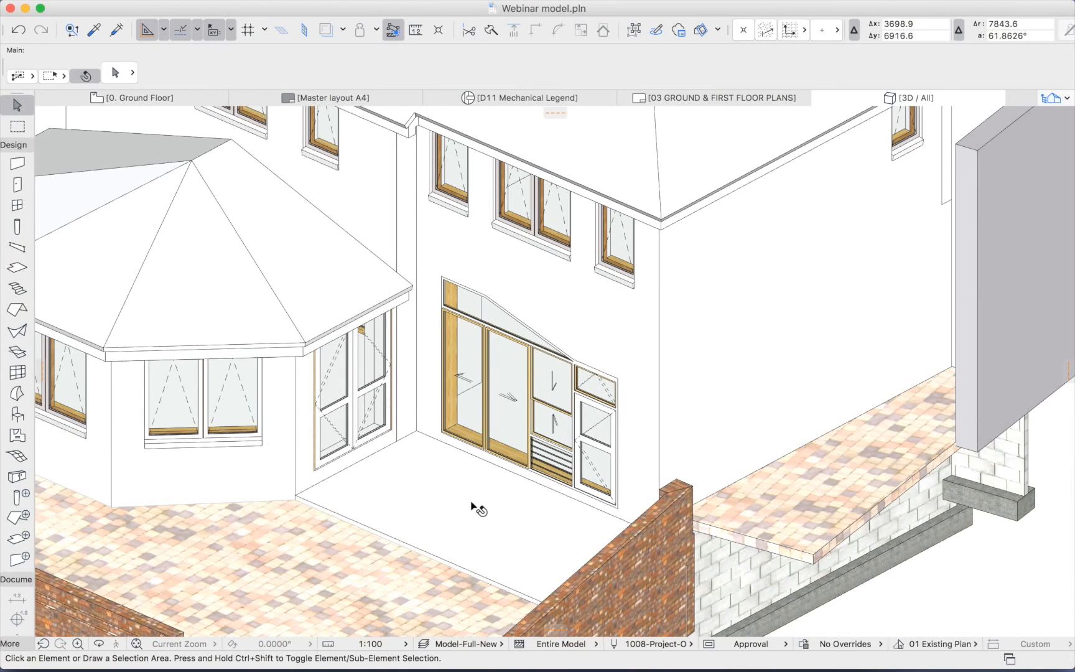
# Link the three surfaces of the slab outside the double door and set them all to Wood-Deck.
pyautogui.click(472, 504)
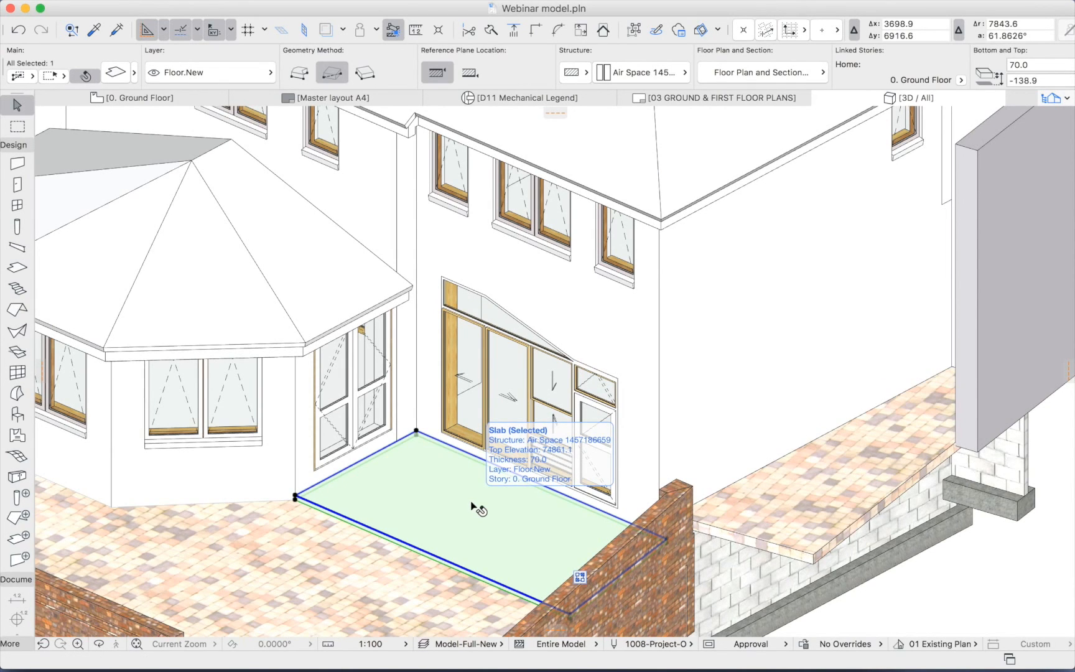
pyautogui.doubleClick(442, 485)
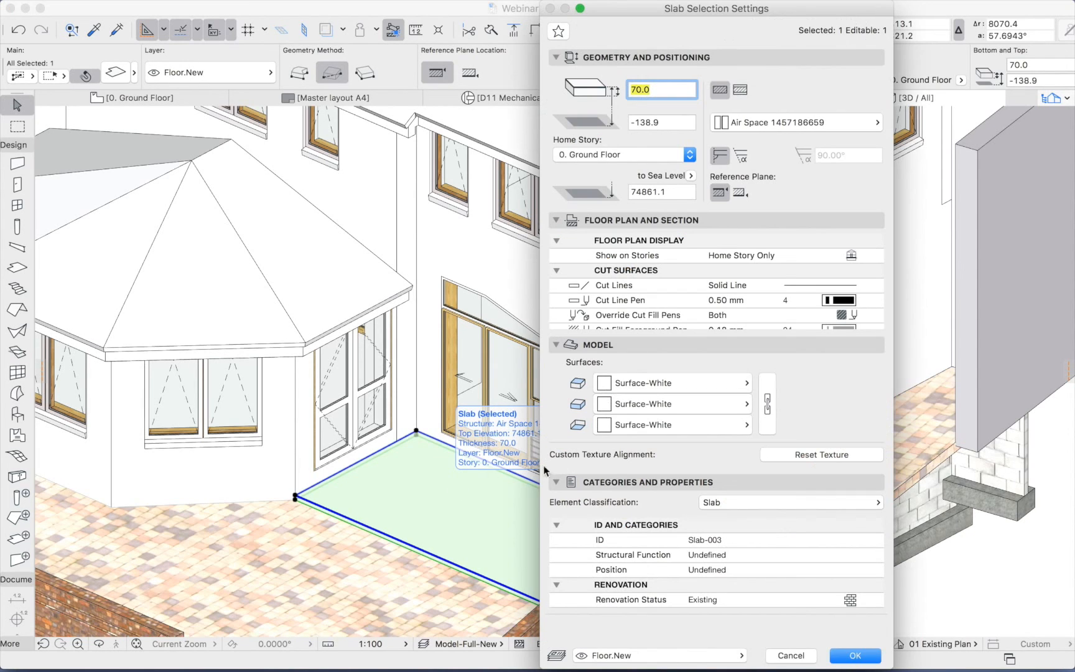
pyautogui.click(765, 393)
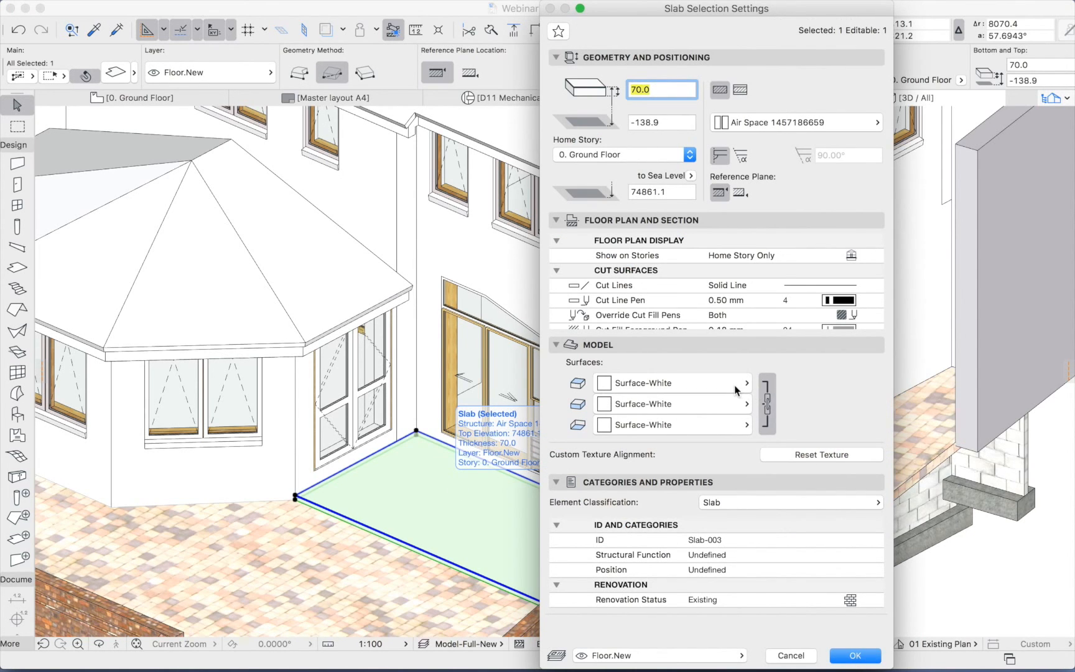
pyautogui.click(736, 390)
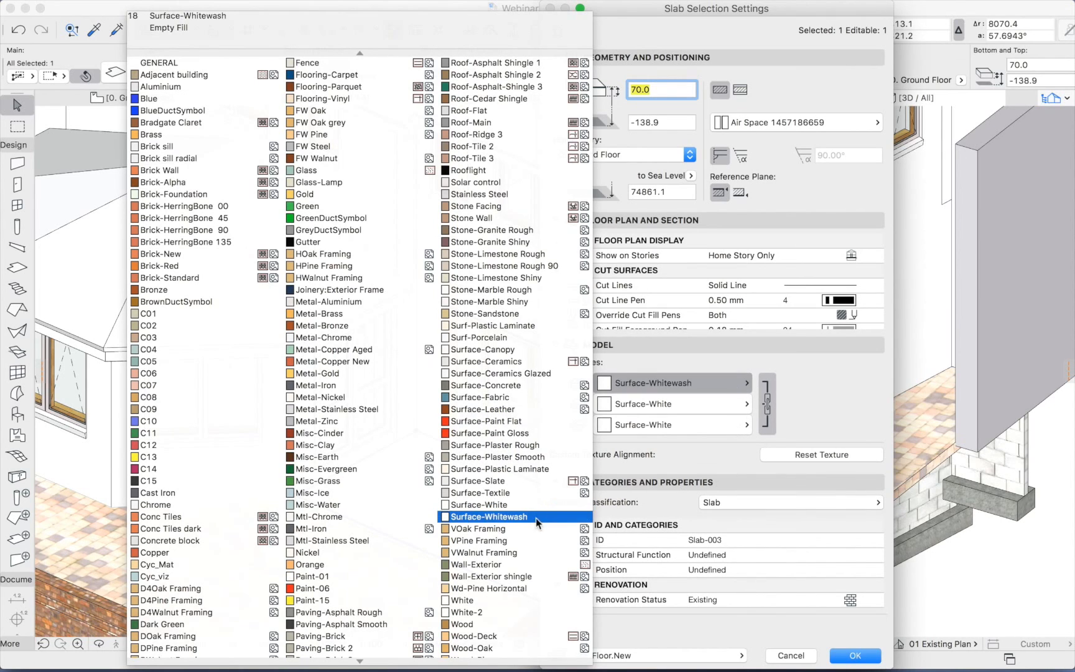
pyautogui.click(500, 640)
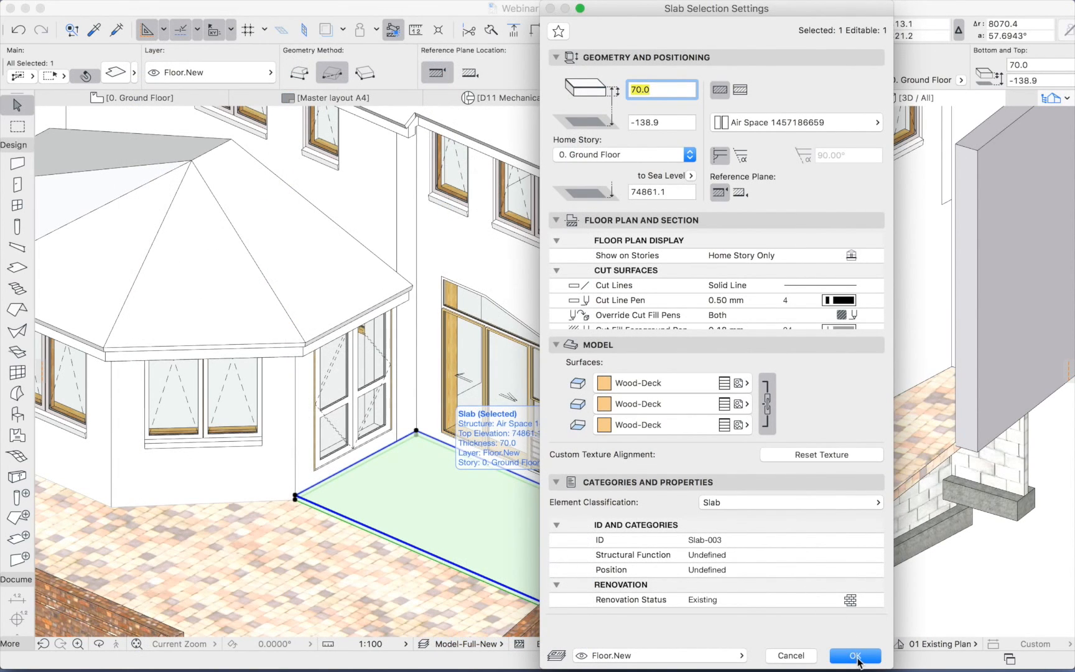
pyautogui.click(856, 656)
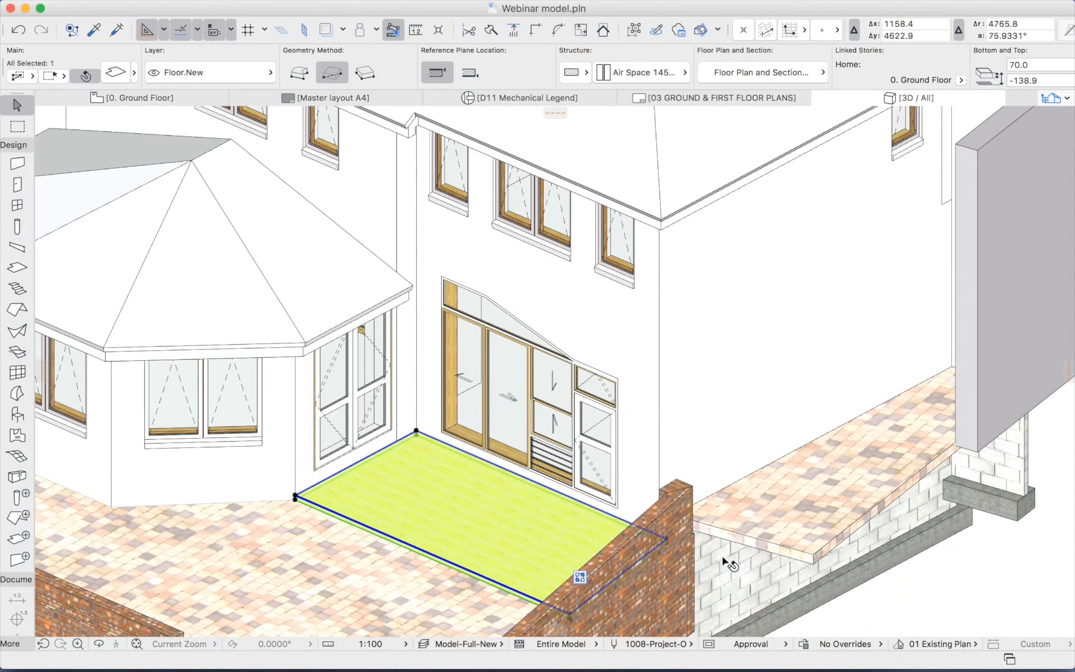
pyautogui.press('Escape')
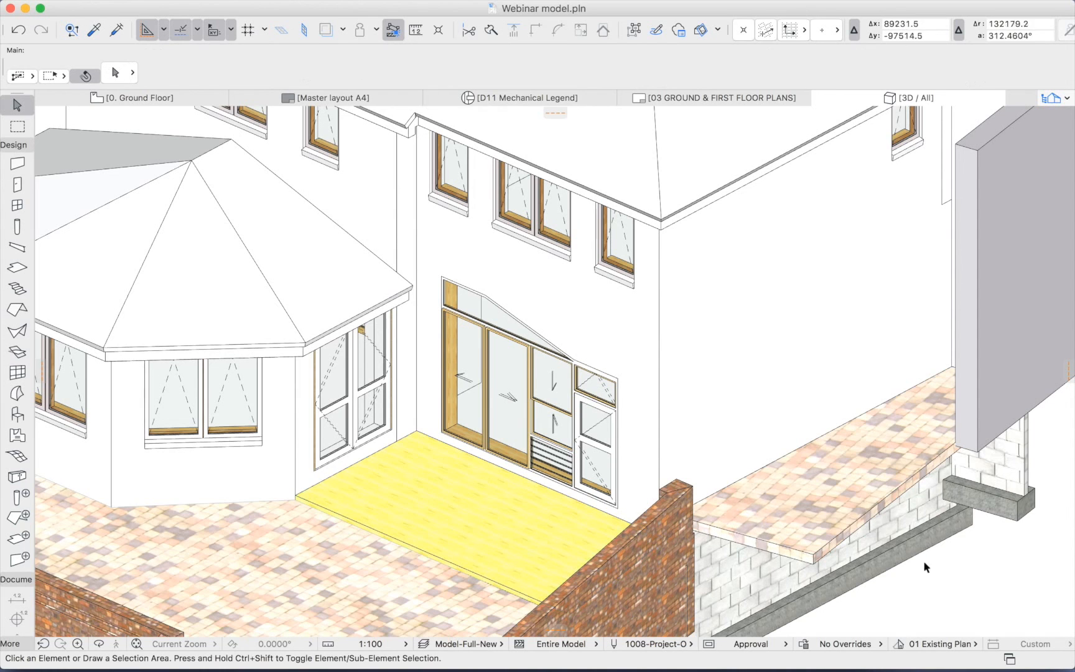
# Select the Wood-Deck slab outside the doors and open the Cadimage Slab Coverings settings for it.
pyautogui.scroll(5, 478, 492)
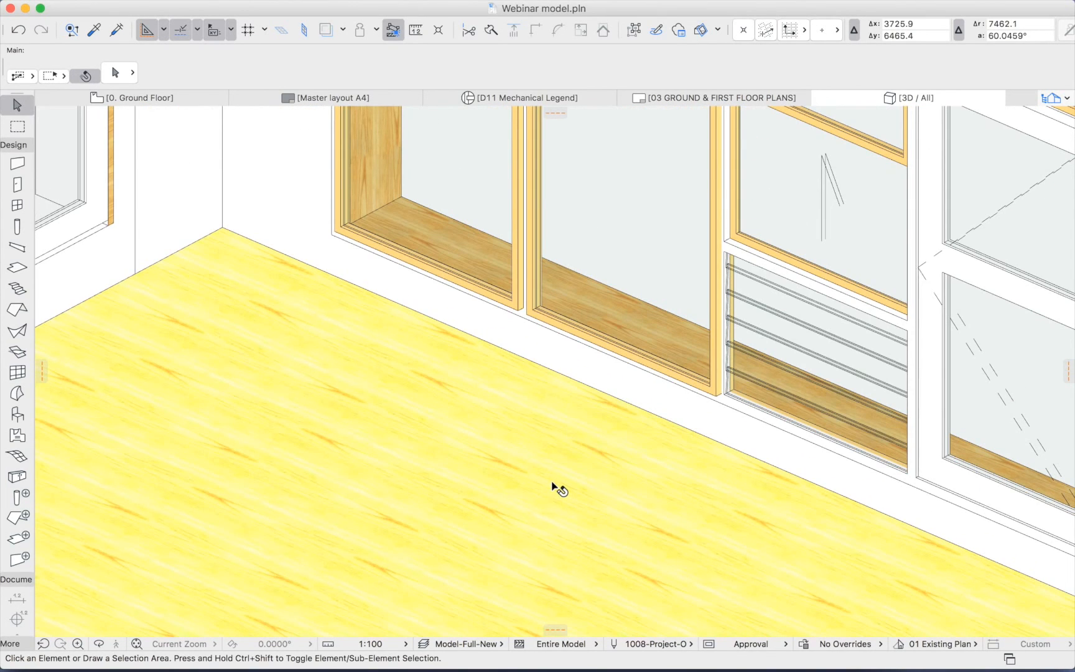
pyautogui.scroll(-5, 553, 488)
pyautogui.scroll(-4, 553, 488)
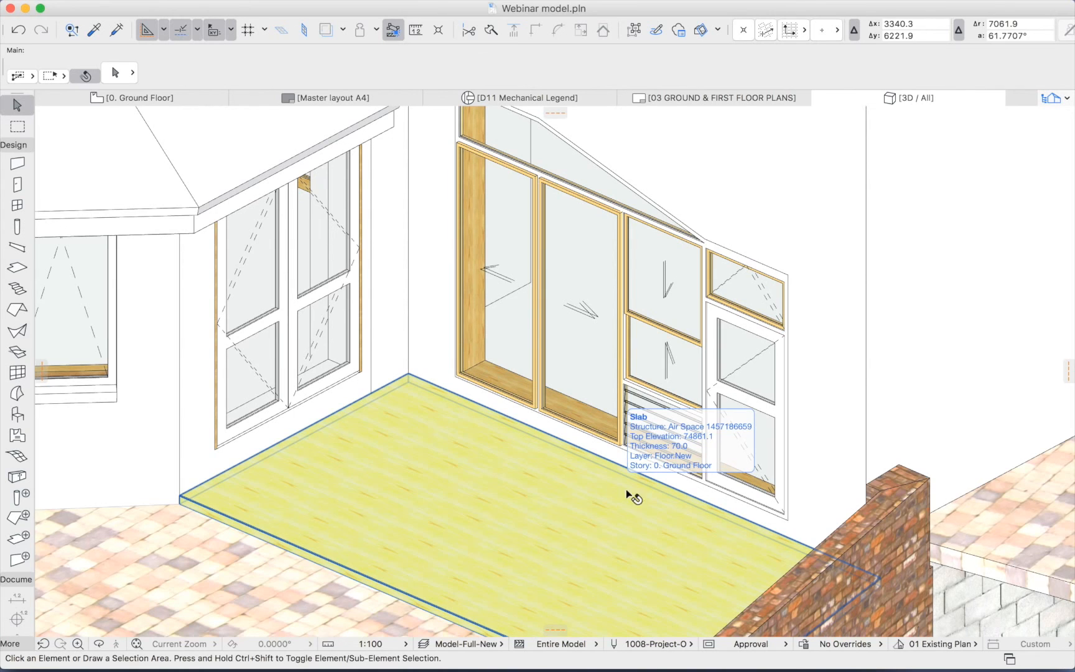
pyautogui.click(767, 487)
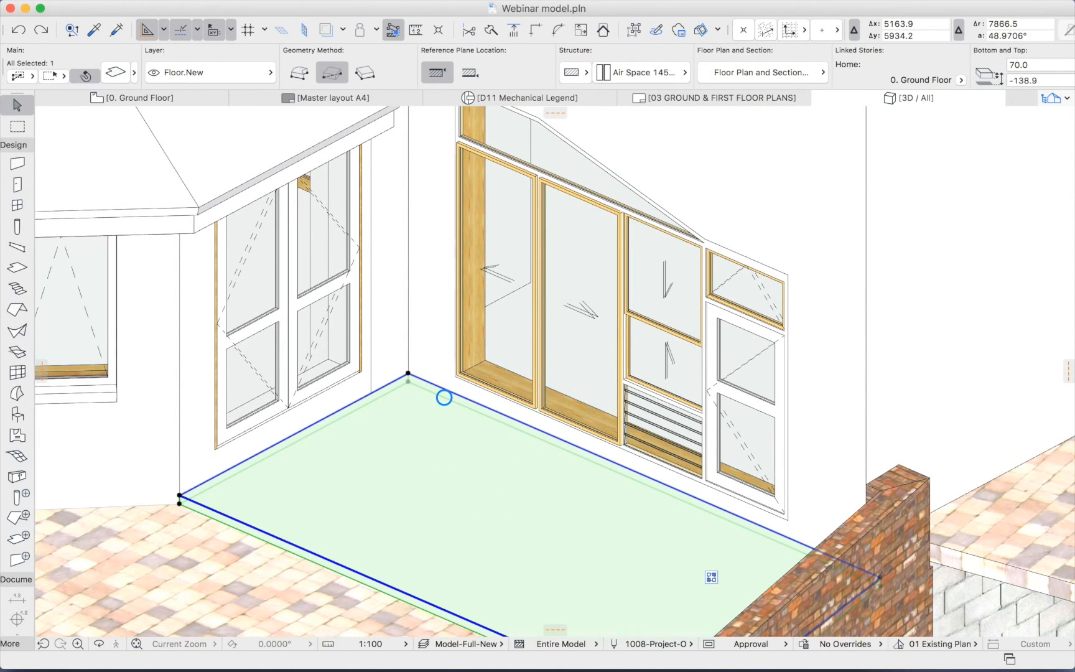
pyautogui.click(512, 8)
pyautogui.moveTo(514, 42)
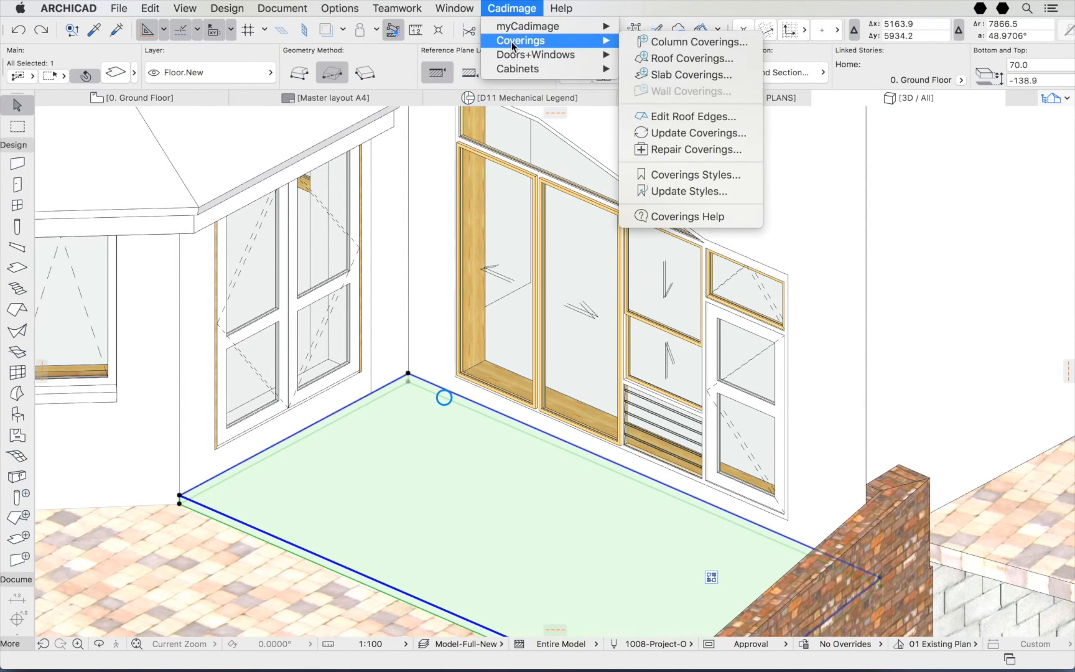
pyautogui.click(677, 82)
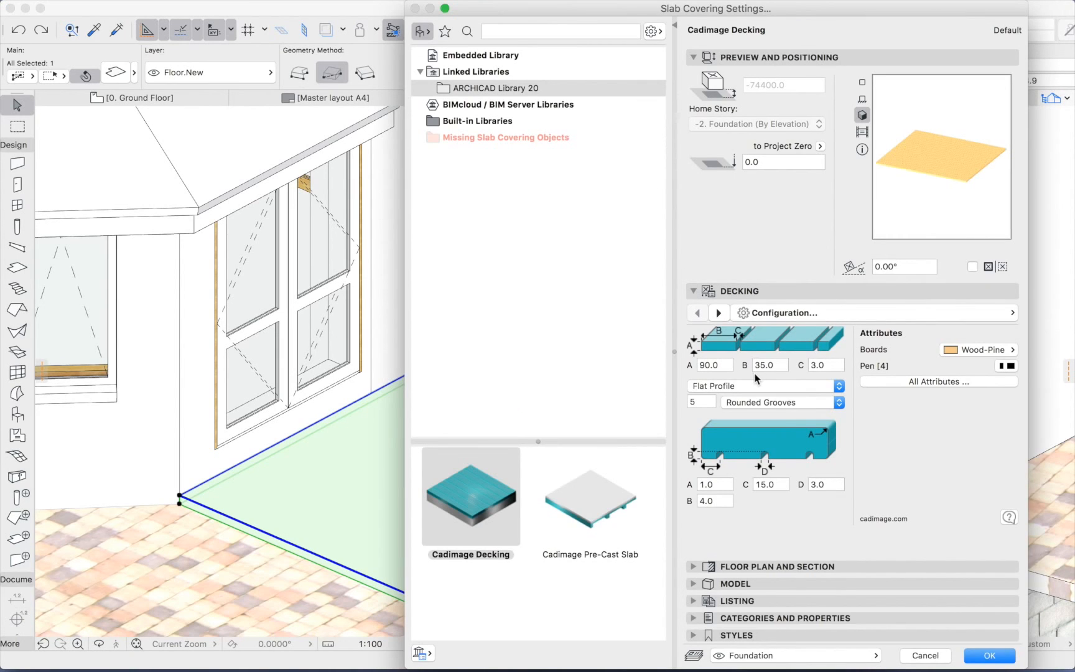
# Review the slab types offered by the Cadimage Pre-Cast Slab covering, keeping Interspan.
pyautogui.click(589, 498)
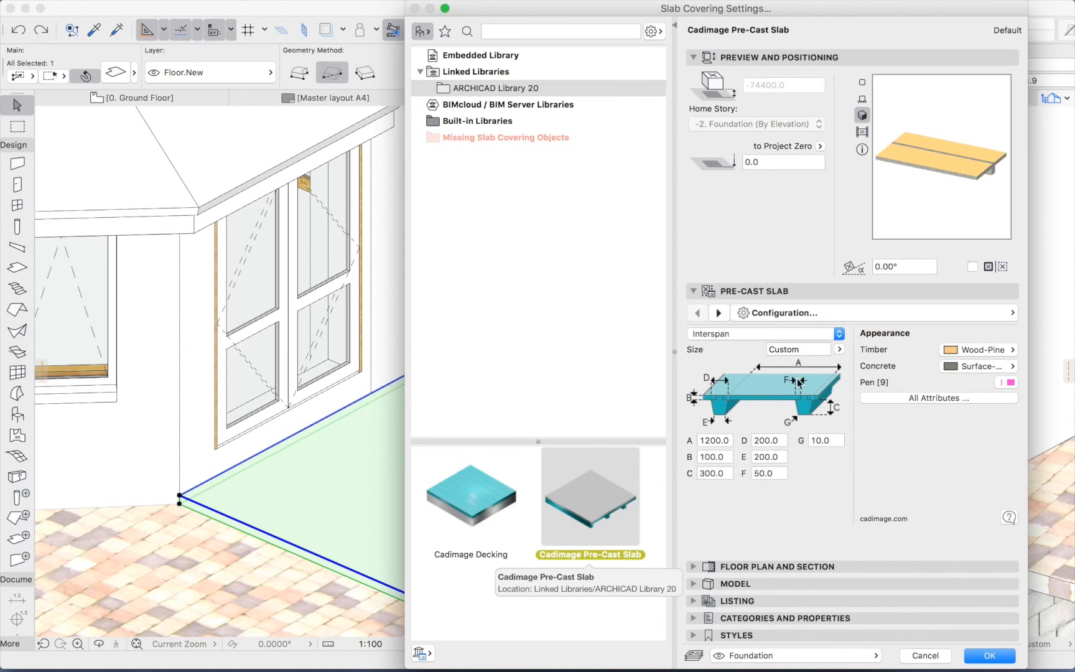
pyautogui.click(781, 335)
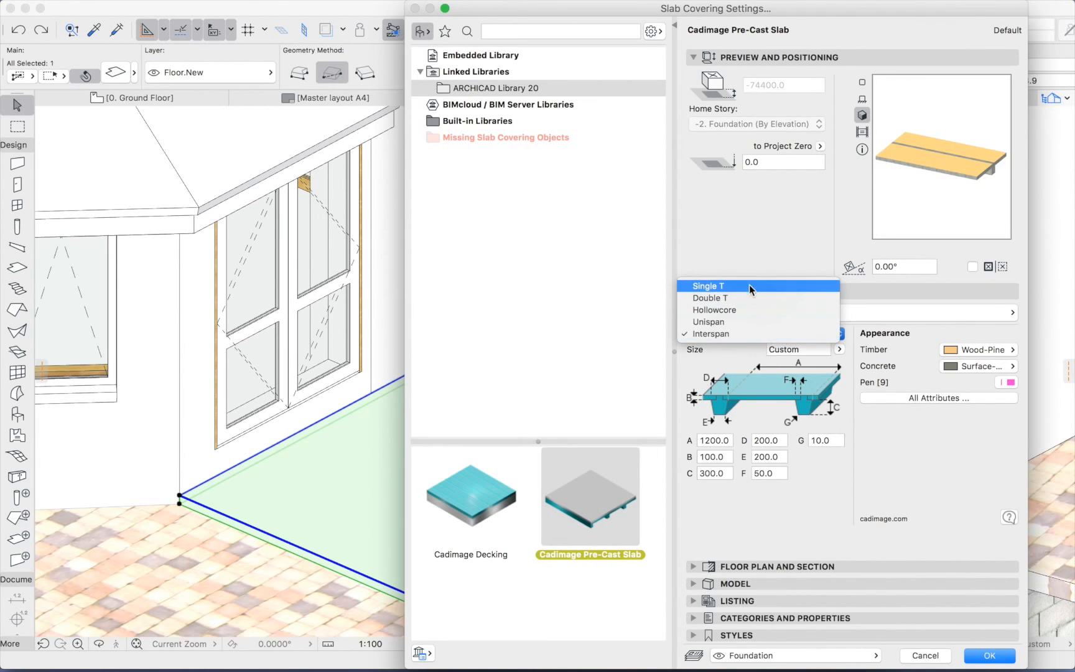
pyautogui.click(748, 334)
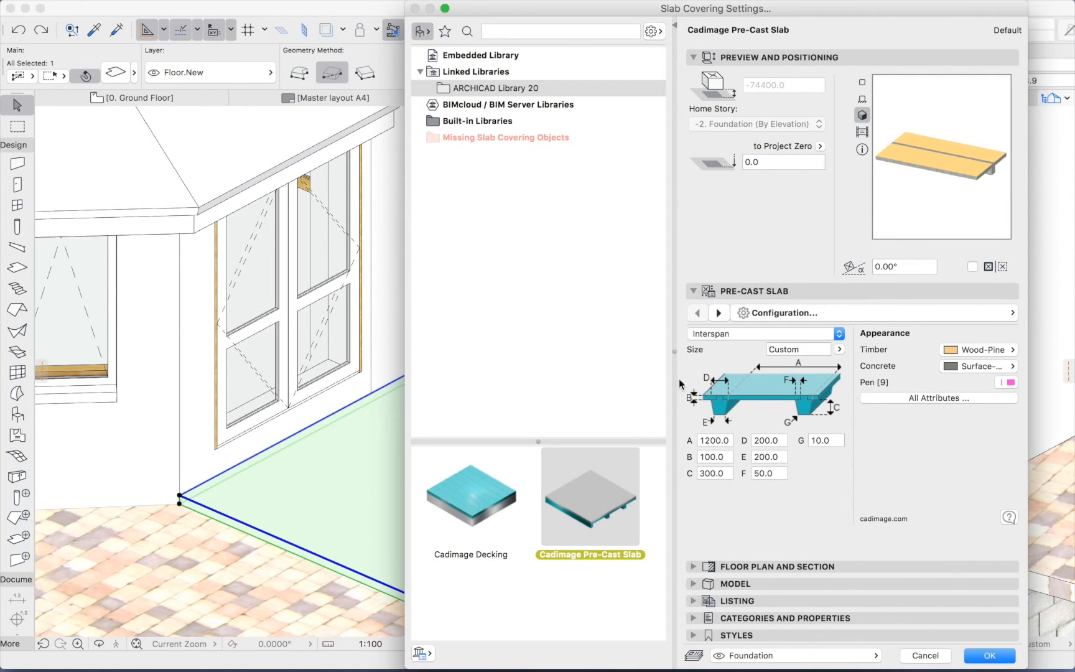
# Choose Cadimage Decking as the covering, compare its profile and groove options, and set Reeded Profile with Square Grooves.
pyautogui.click(479, 507)
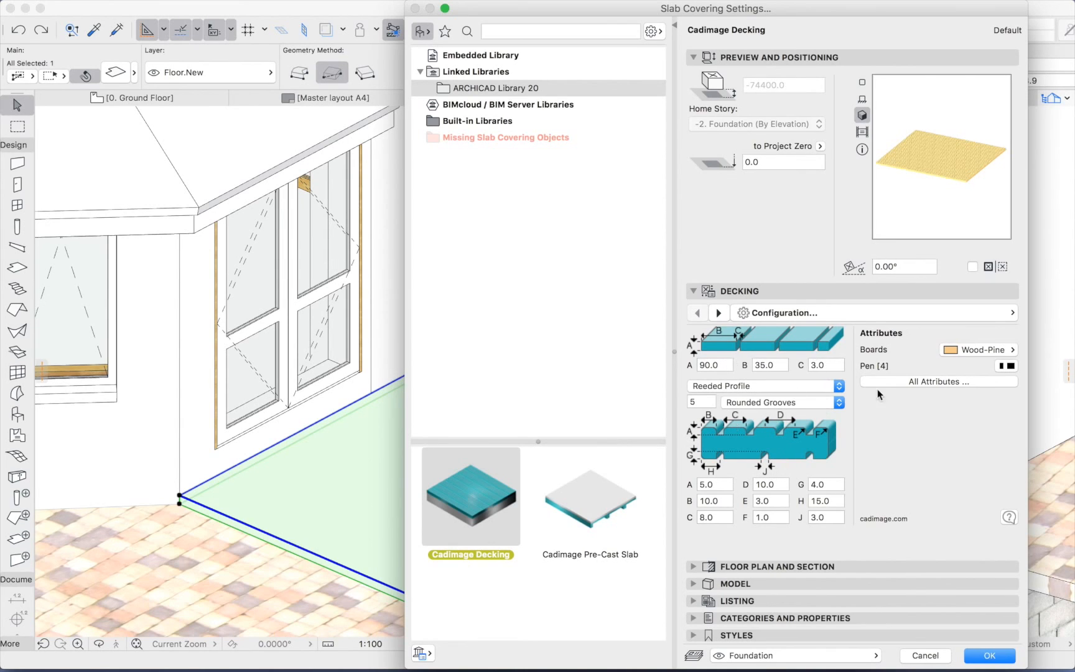
pyautogui.click(779, 386)
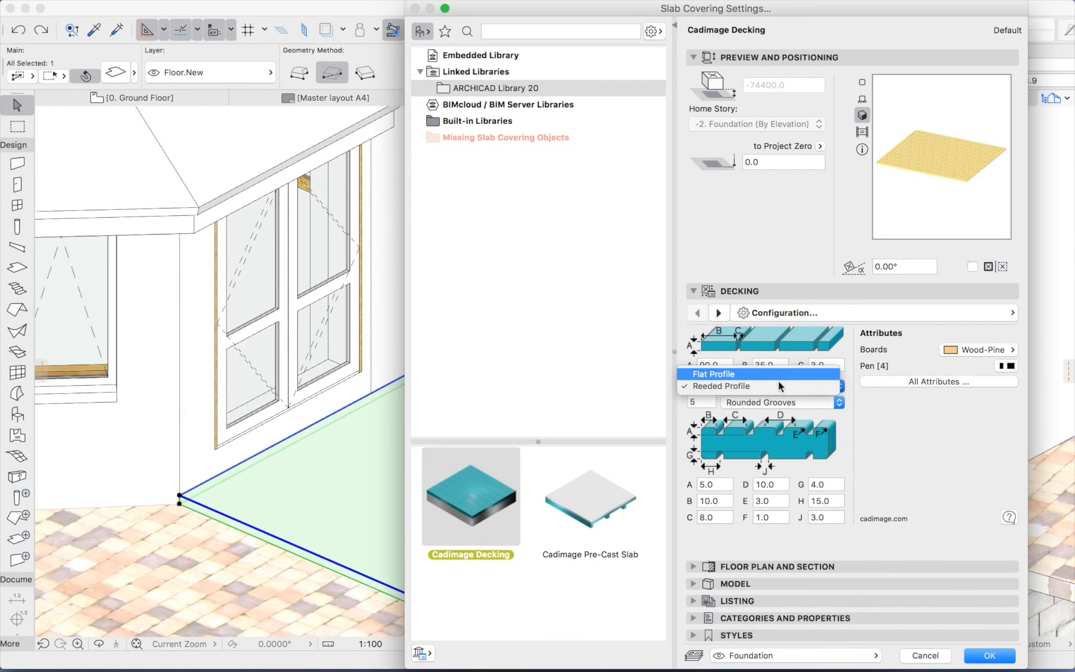
pyautogui.click(778, 375)
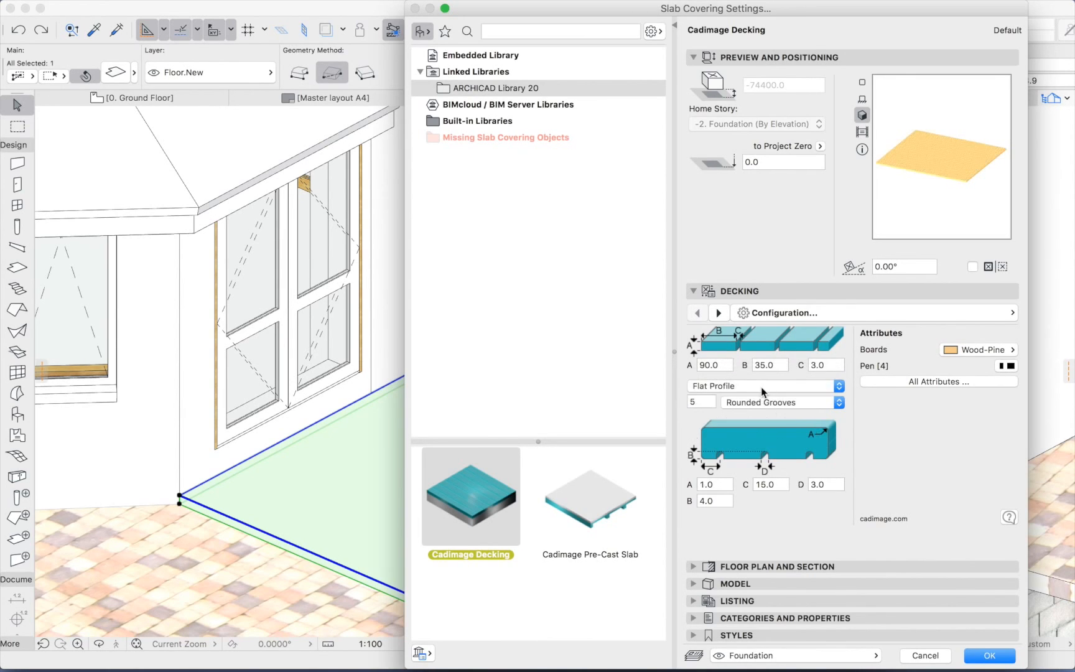
pyautogui.click(767, 386)
pyautogui.click(762, 396)
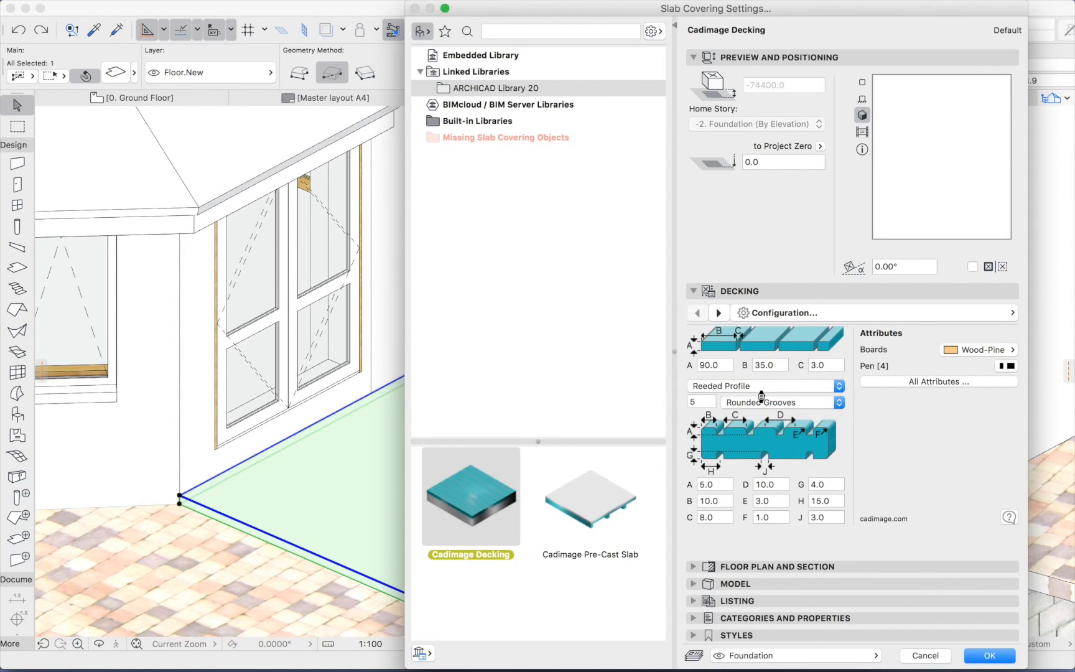
pyautogui.click(767, 404)
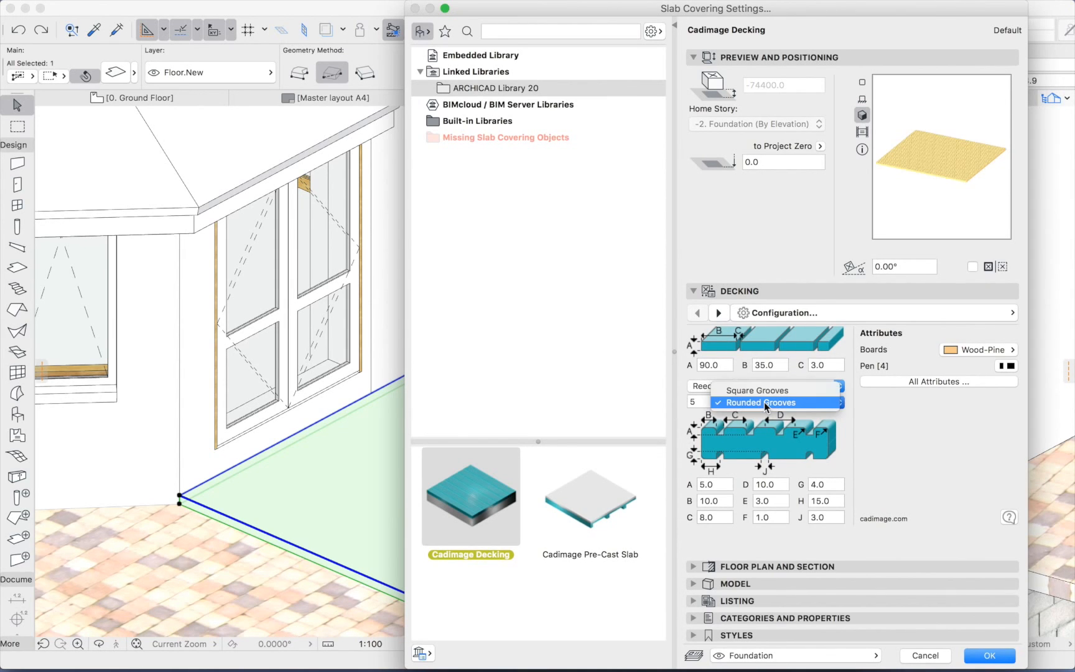
pyautogui.click(766, 391)
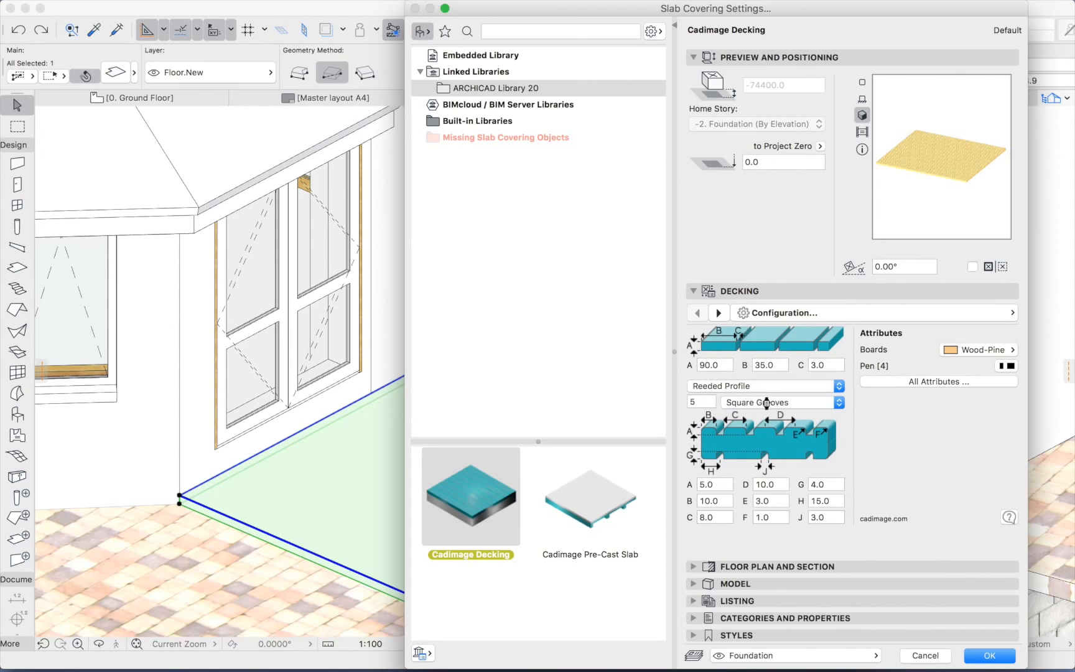
pyautogui.click(766, 405)
pyautogui.click(768, 417)
pyautogui.click(766, 404)
pyautogui.click(767, 390)
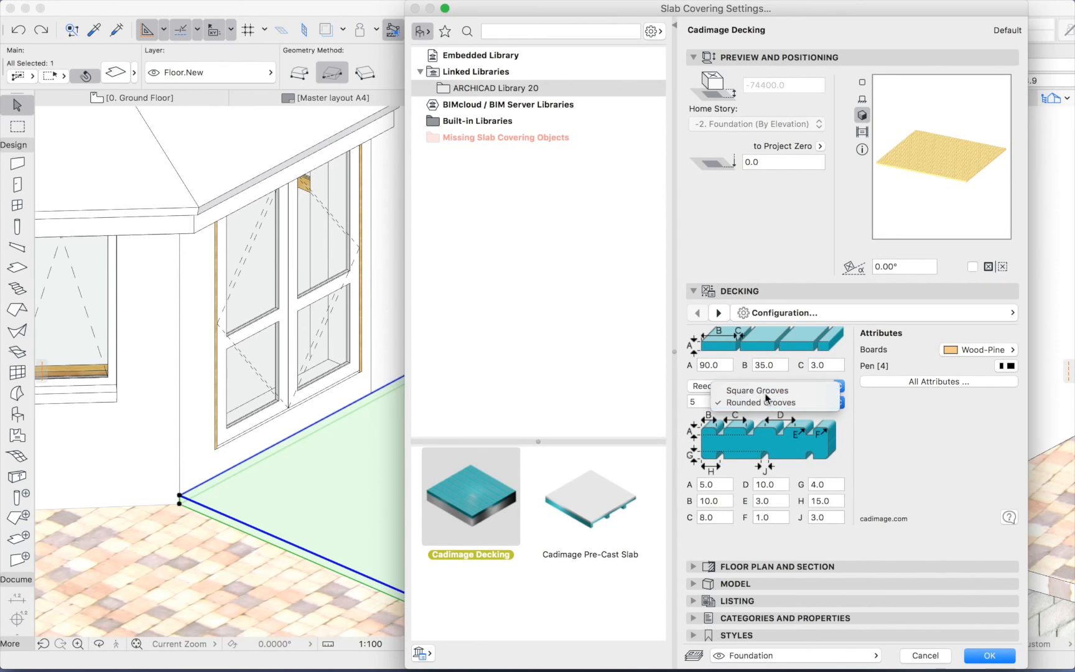
# Set the decking's gap between boards (dimension C) to 5.0.
pyautogui.click(818, 366)
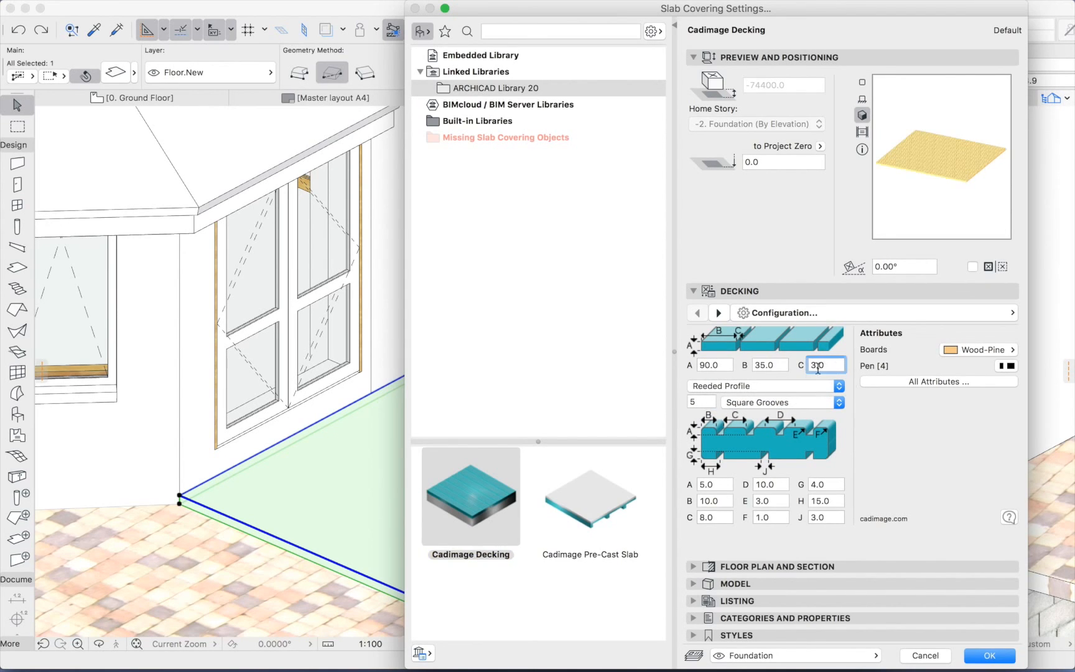
pyautogui.write('5')
pyautogui.press('Tab')
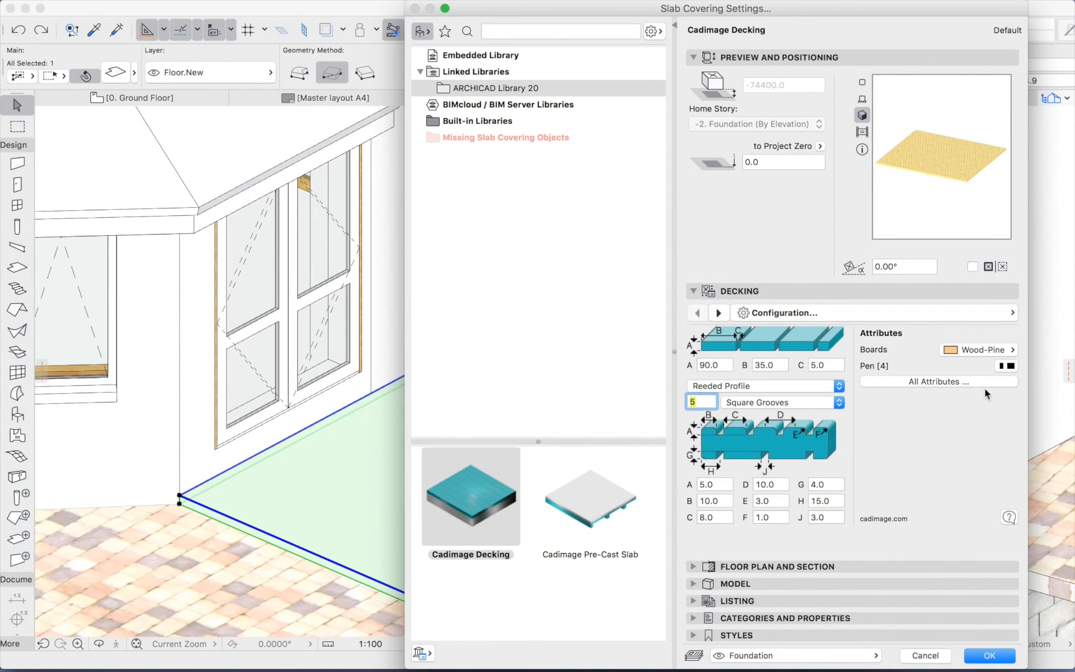
# Set the decking boards' surface to Wood and their pen to pen 1.
pyautogui.click(994, 352)
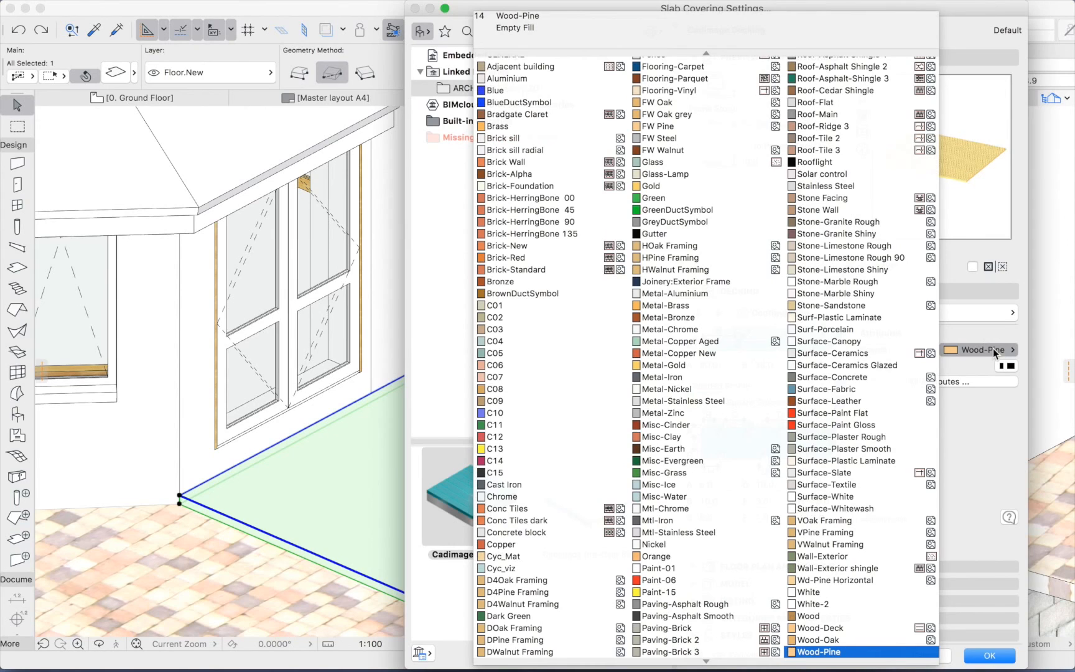
pyautogui.click(824, 619)
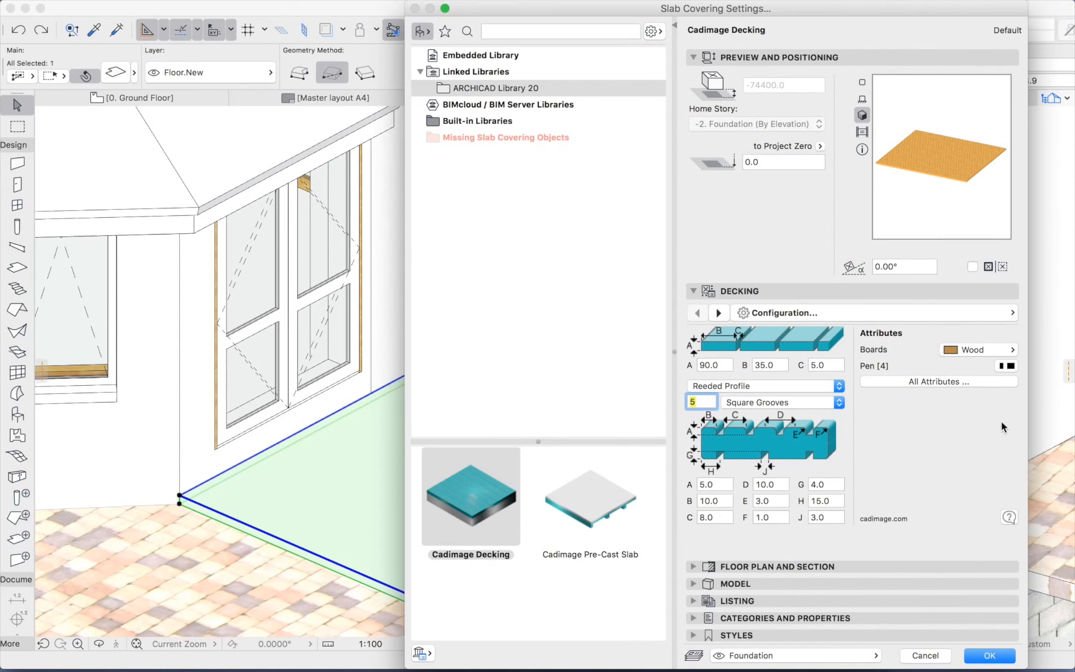
pyautogui.click(1007, 366)
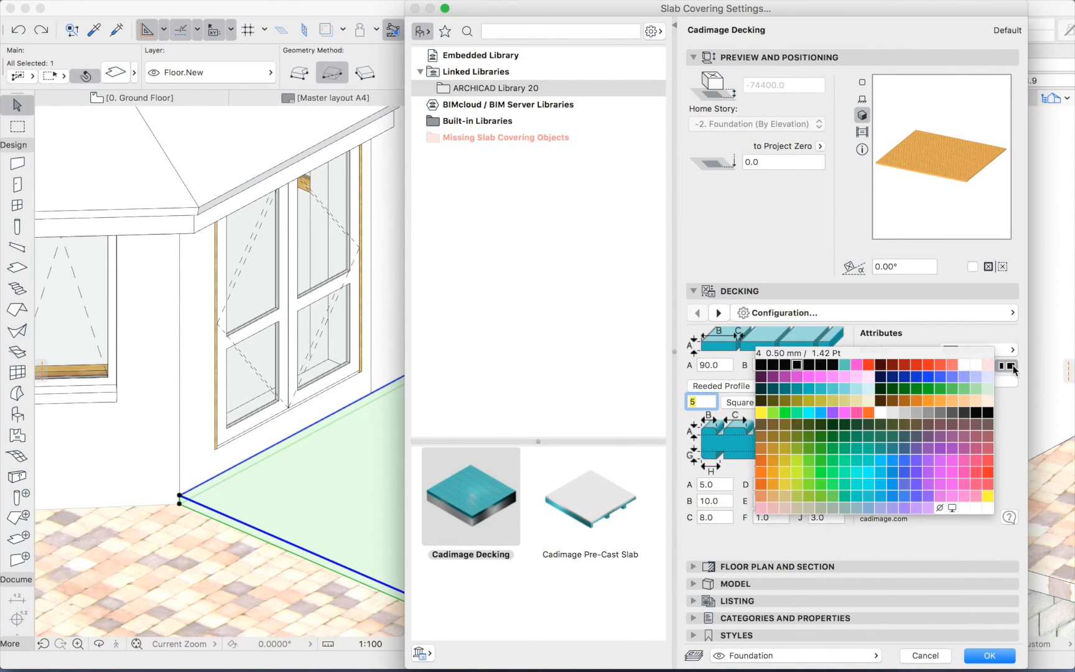
pyautogui.click(766, 371)
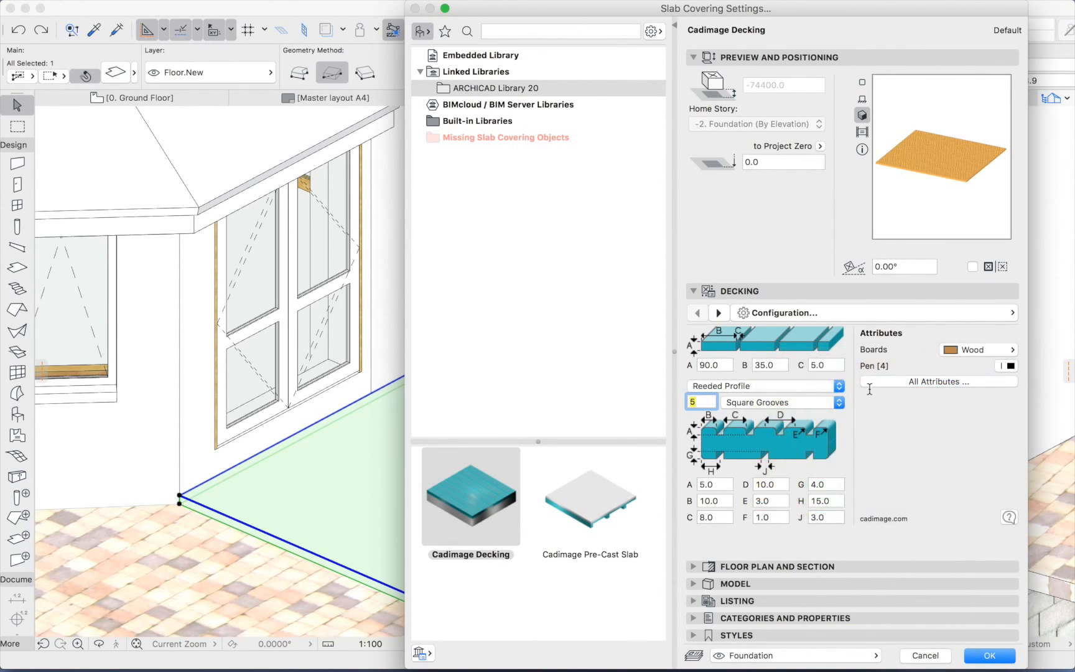
# Show all decking attributes, set the Outline pen to 1 and leave the Fill Type as Empty Fill.
pyautogui.click(952, 382)
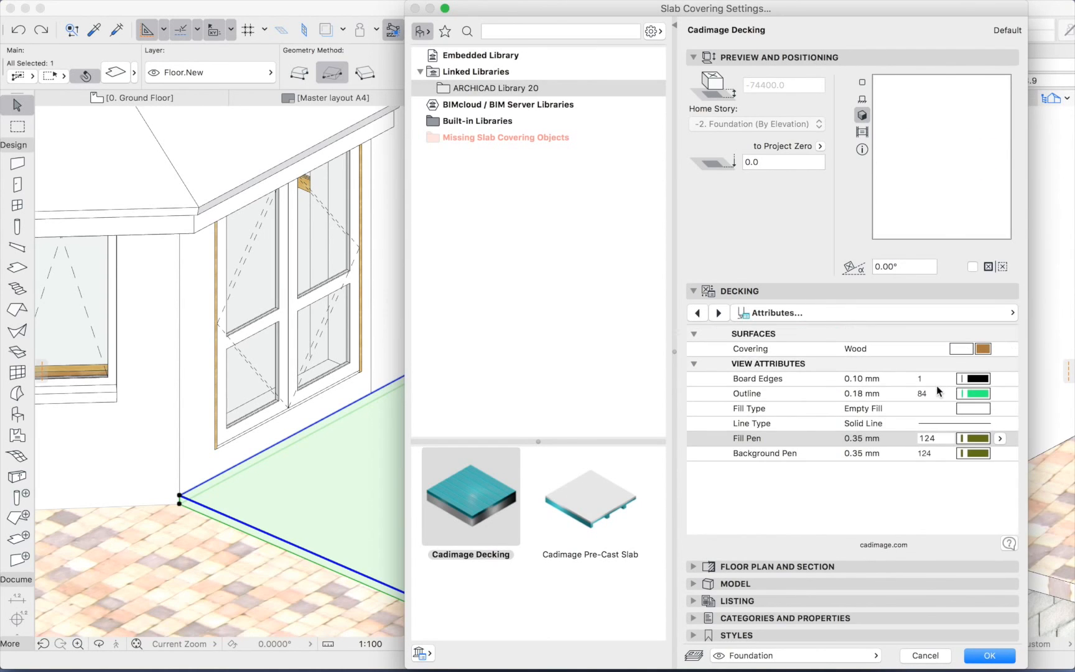
pyautogui.click(987, 399)
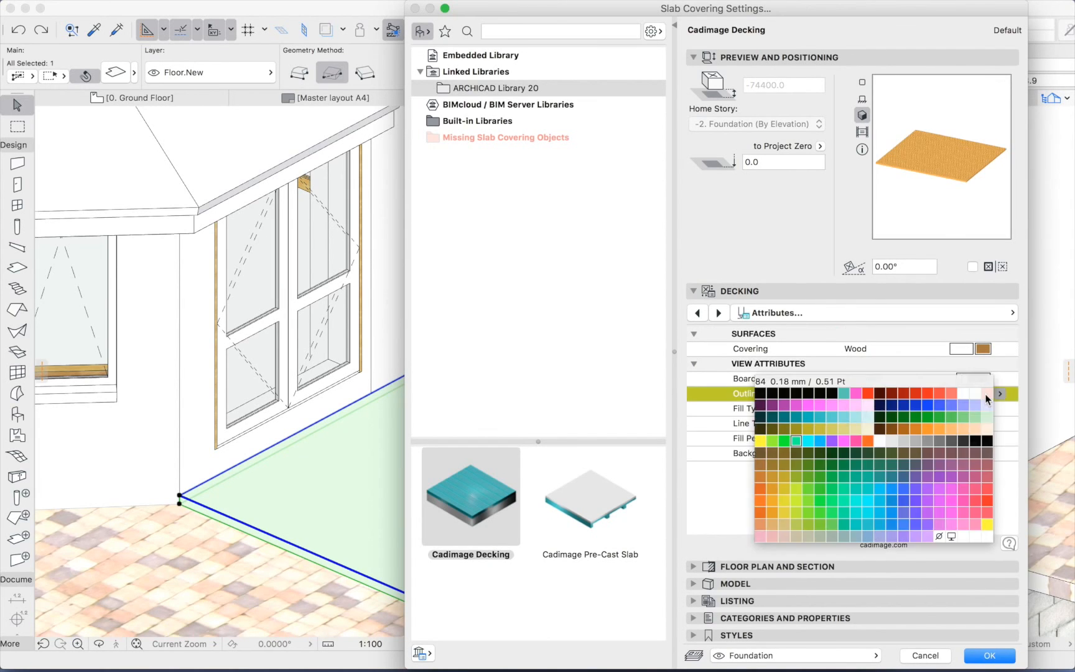
pyautogui.click(761, 393)
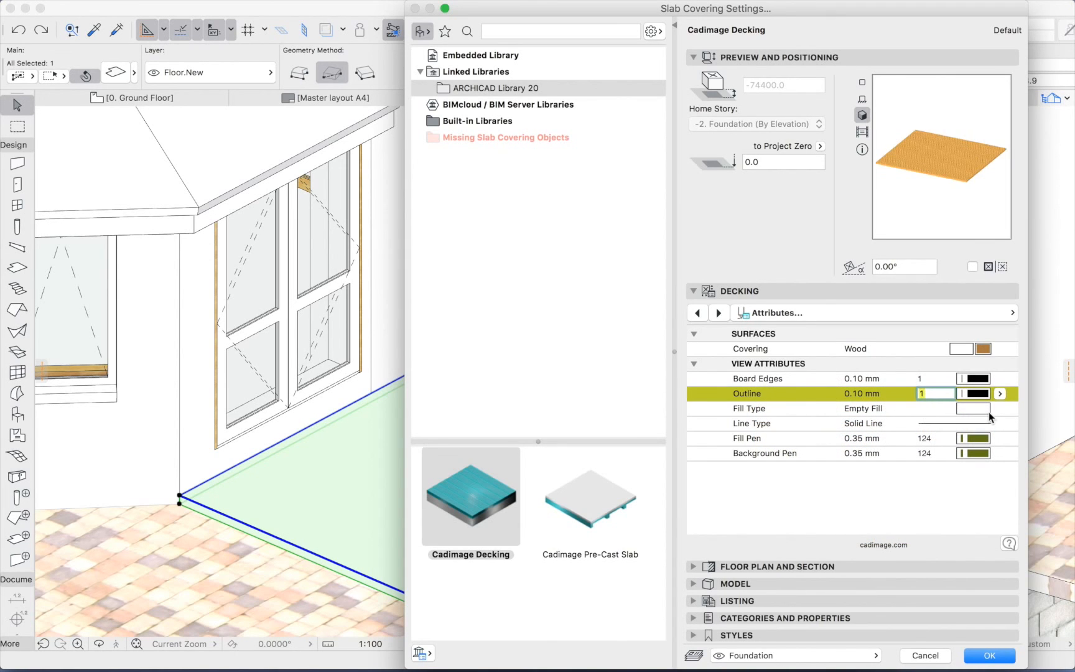
pyautogui.click(988, 413)
pyautogui.press('Escape')
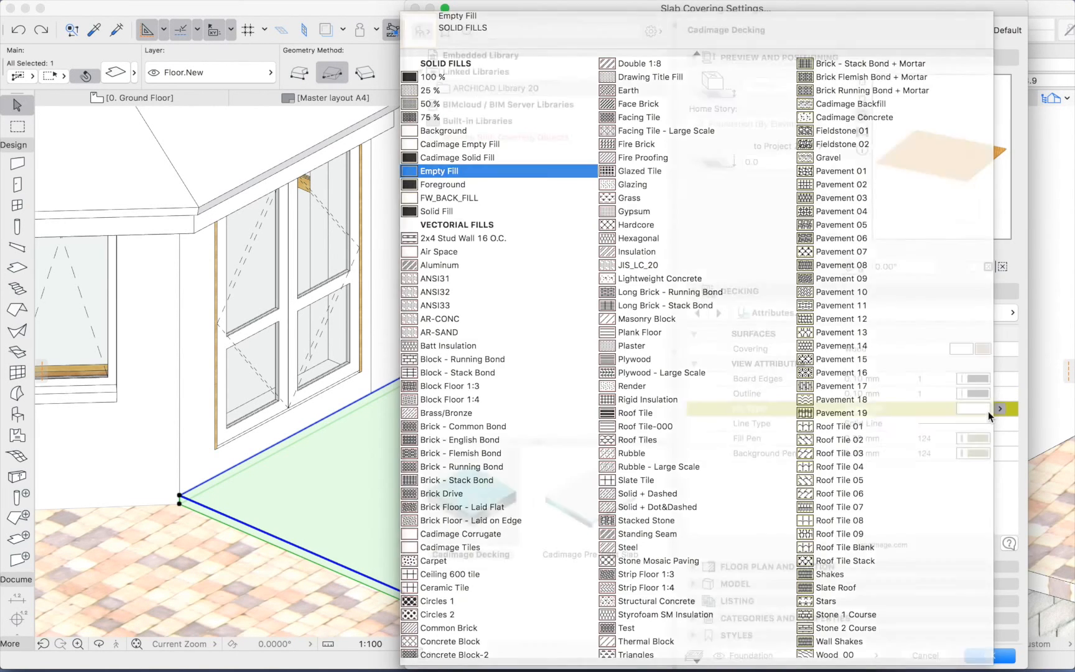
# Set the decking's Fill Pen to 18 and Background Pen to Transparent, and apply the covering to the slab.
pyautogui.click(979, 439)
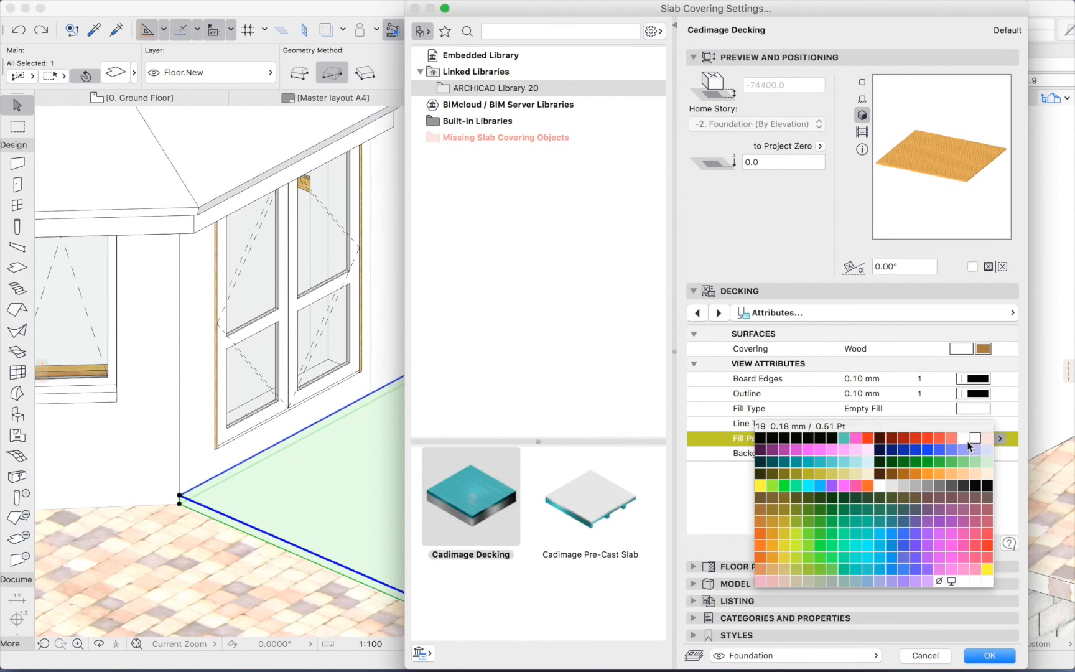
pyautogui.click(964, 440)
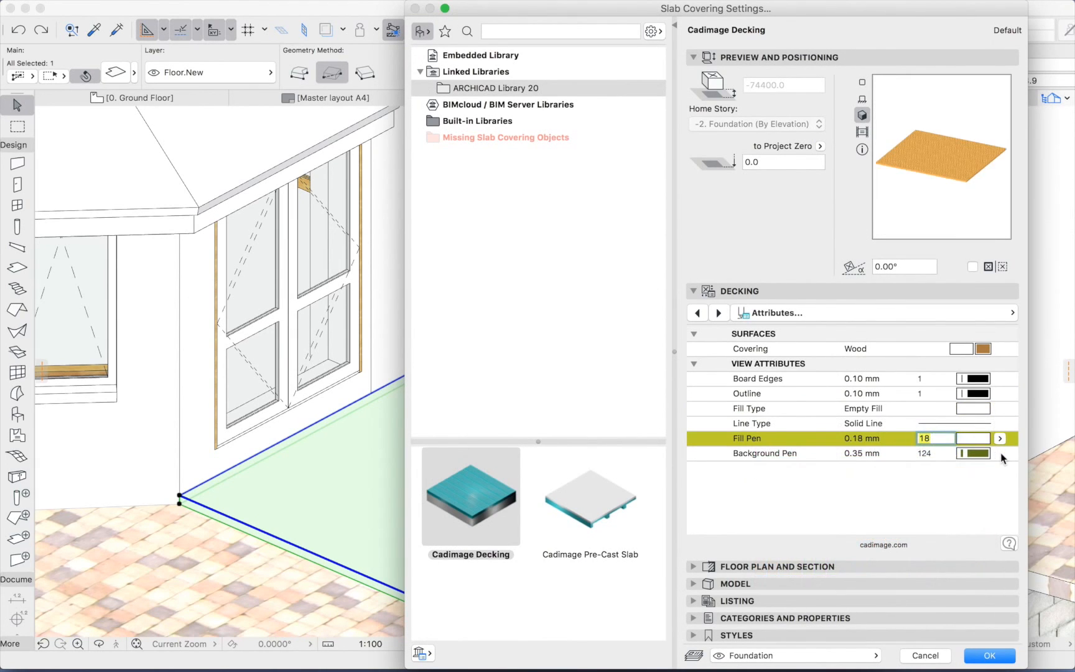
pyautogui.click(981, 454)
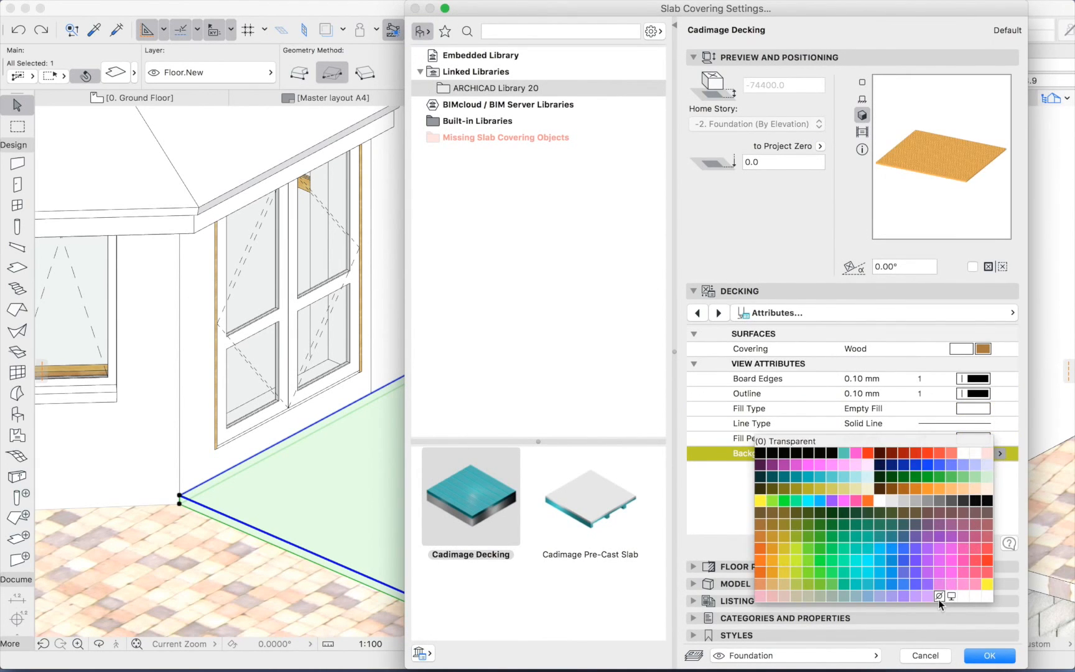
pyautogui.click(939, 598)
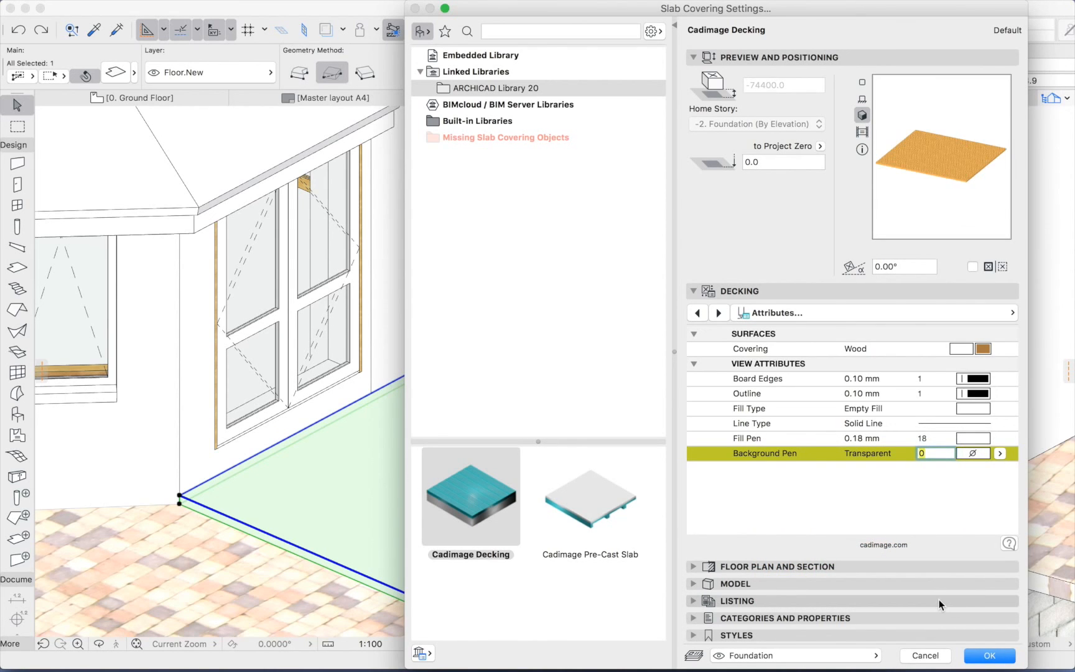
pyautogui.click(990, 656)
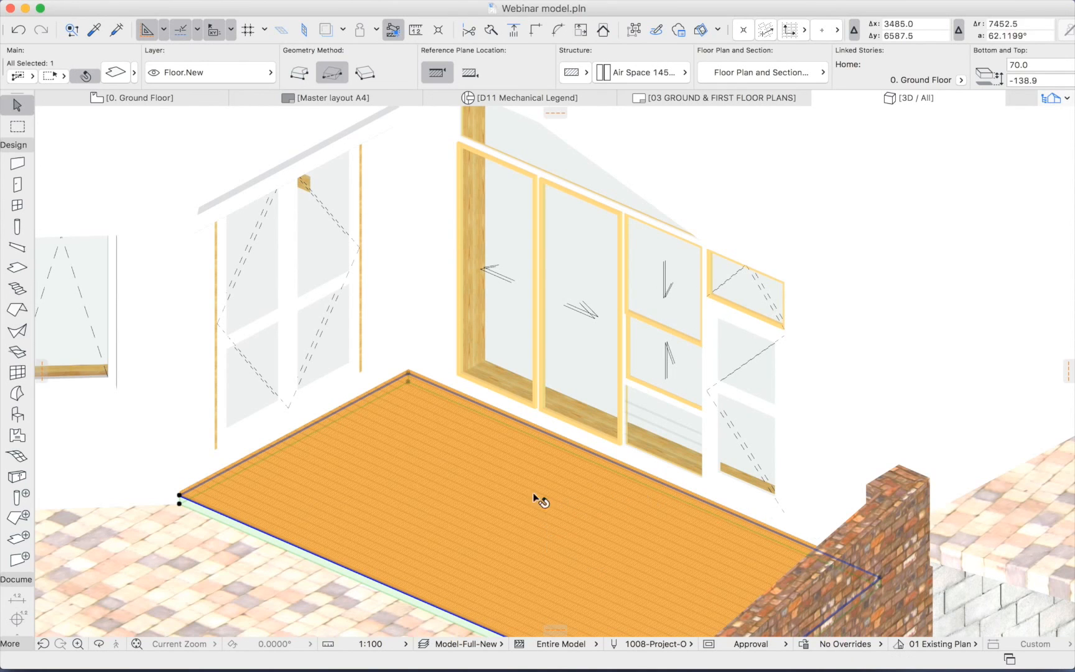
pyautogui.scroll(-5, 518, 518)
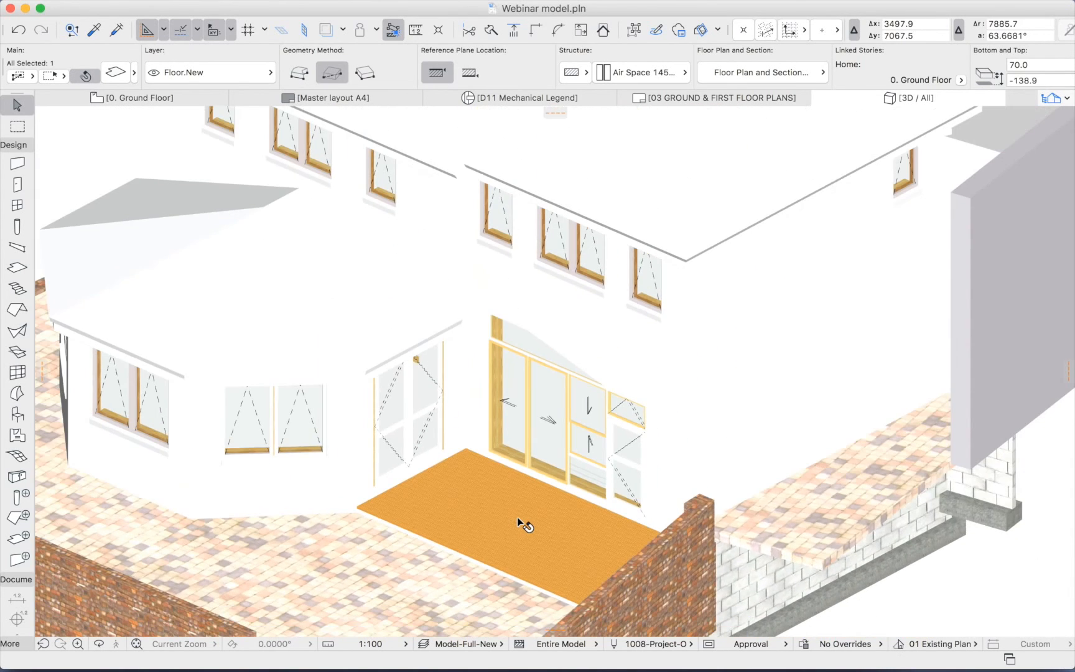
pyautogui.press('Escape')
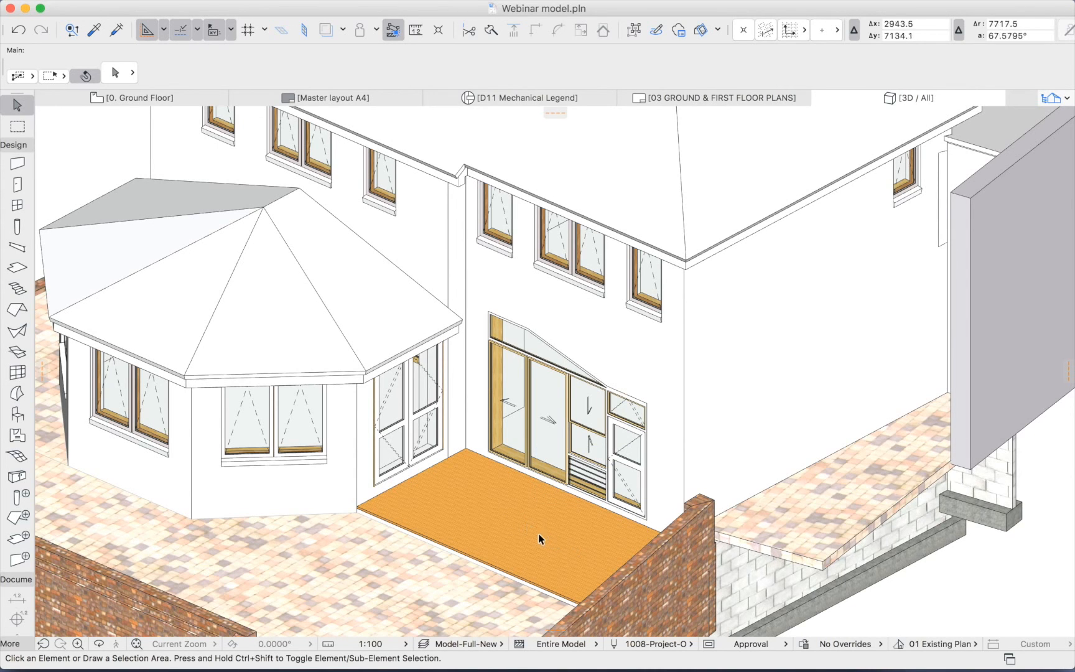
# Isolate the decking in 3D, examine the board profile, grooves and gaps at its corner, and restore the full model.
pyautogui.click(572, 537)
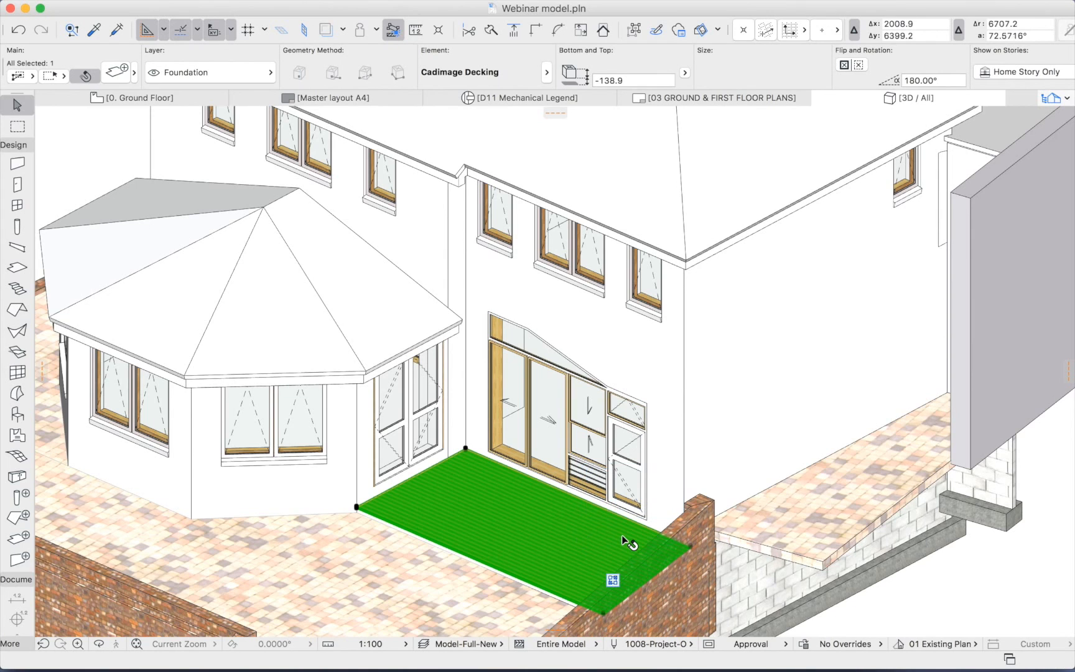
pyautogui.press('F5')
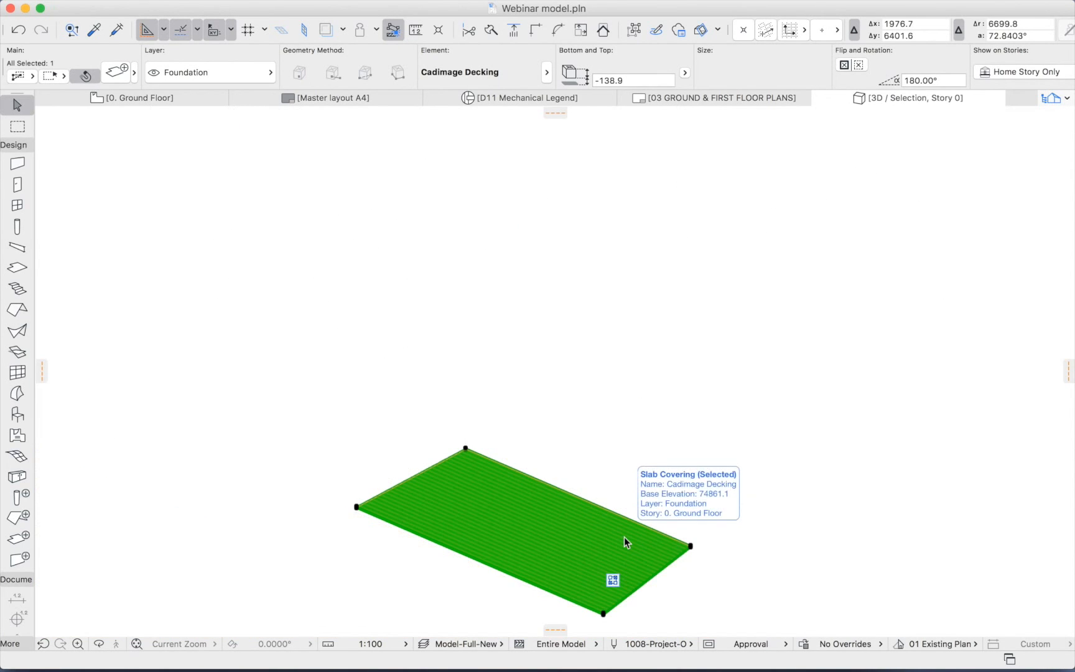
pyautogui.click(702, 551)
pyautogui.scroll(10, 698, 551)
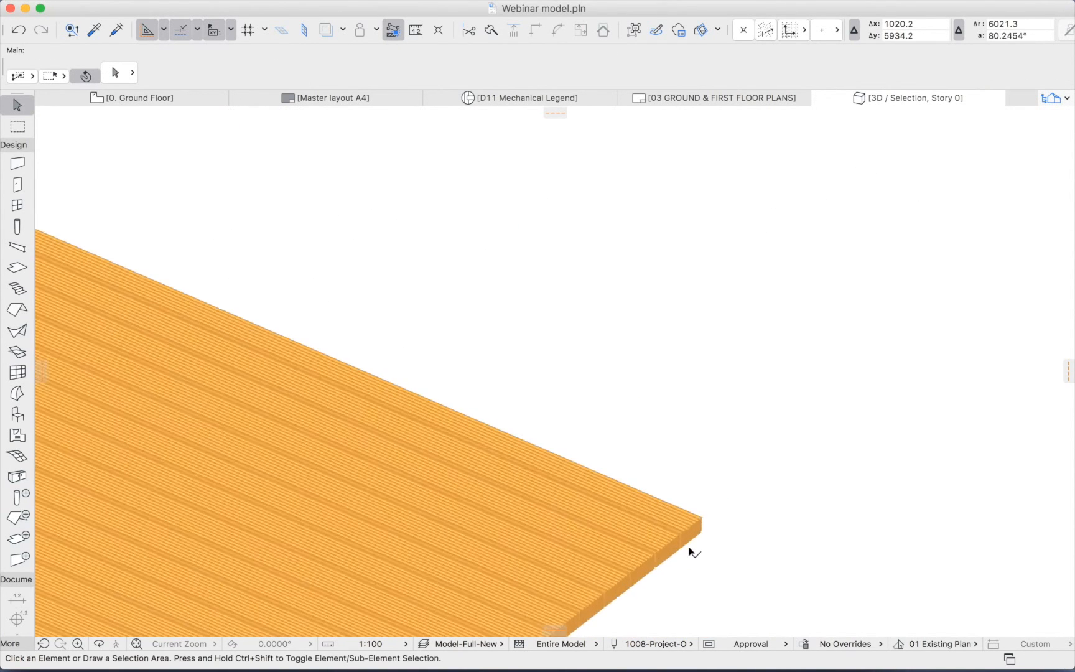
pyautogui.scroll(10, 691, 550)
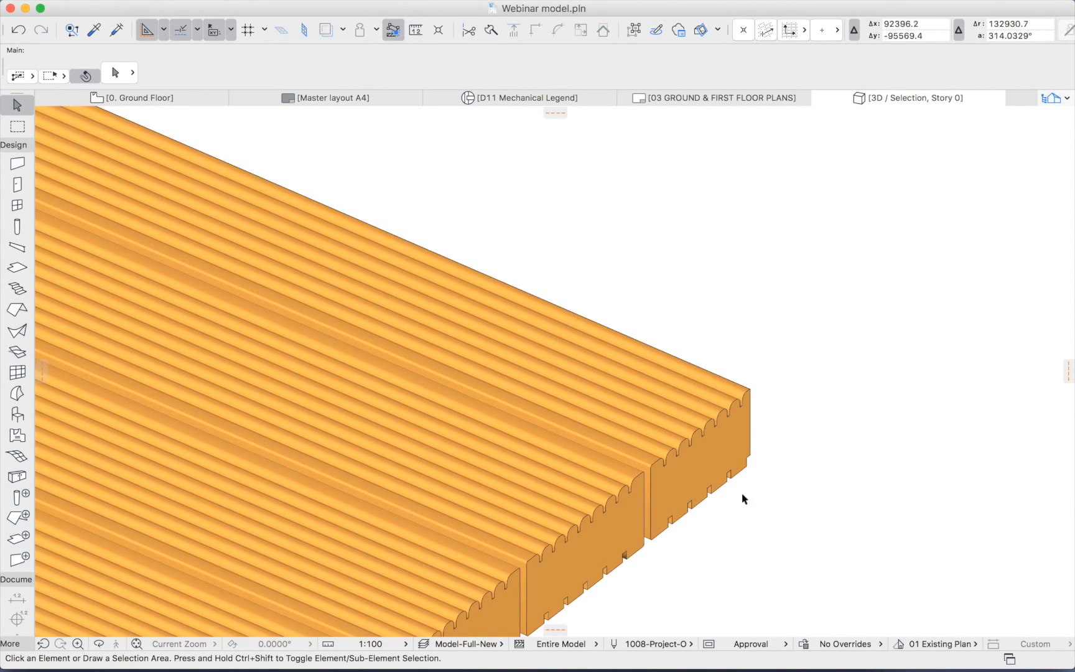
pyautogui.click(675, 463)
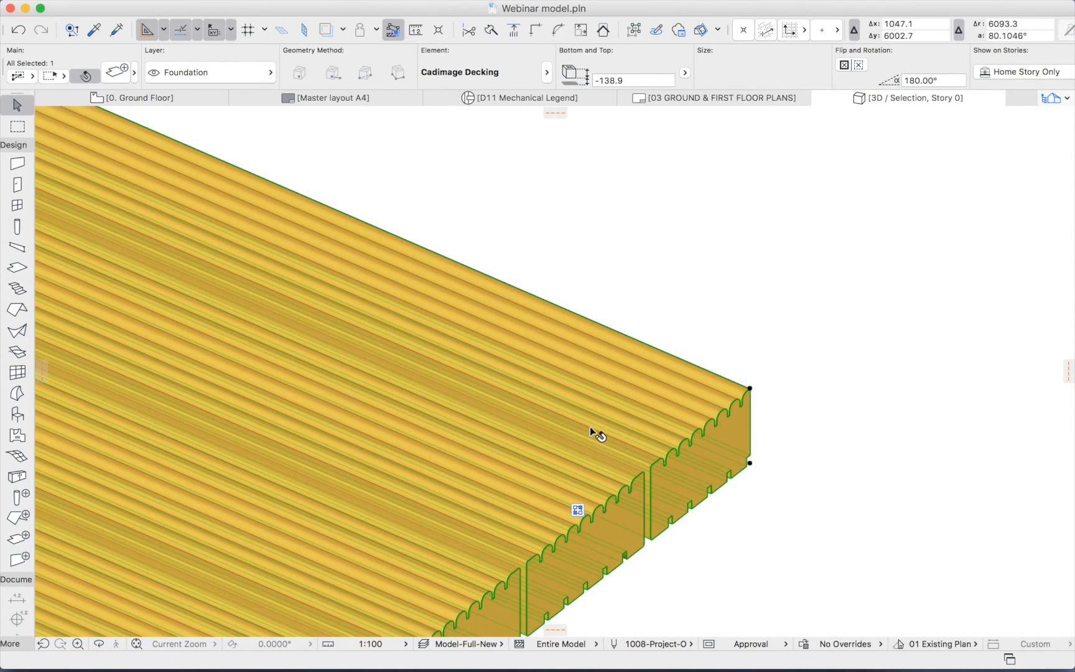
pyautogui.scroll(-5, 625, 439)
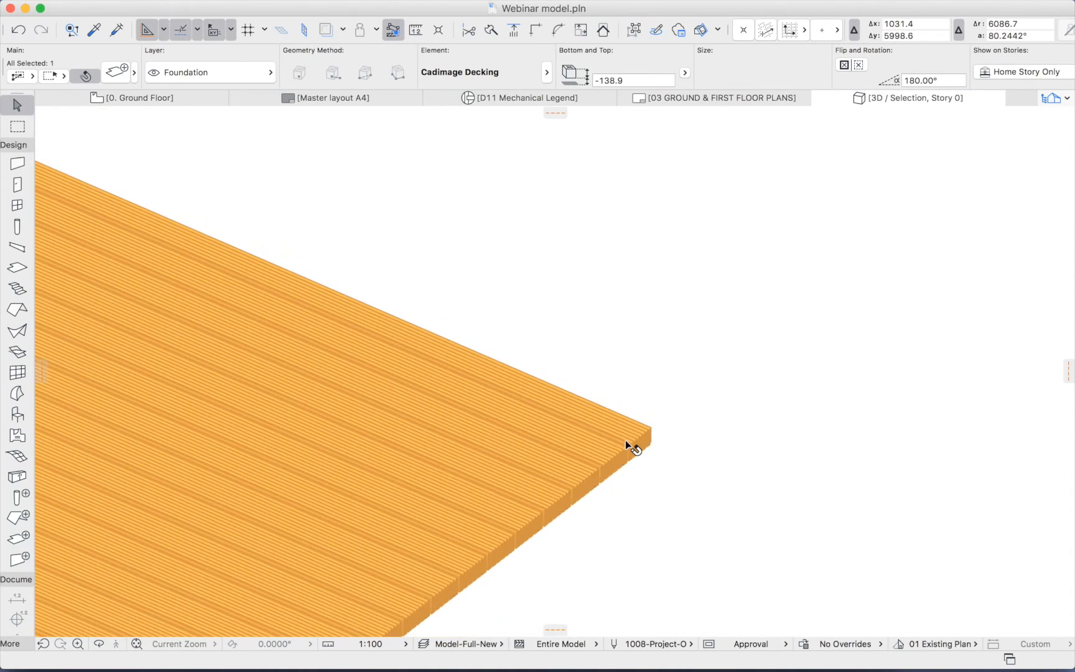
pyautogui.press('super+[')
pyautogui.press('super+[')
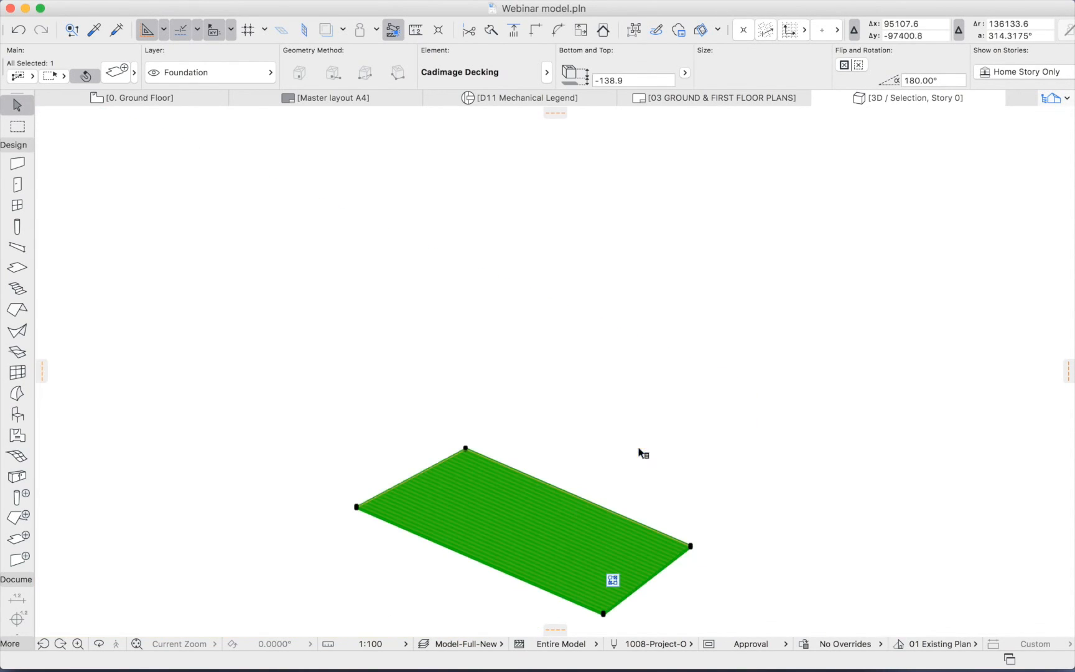
pyautogui.click(647, 460)
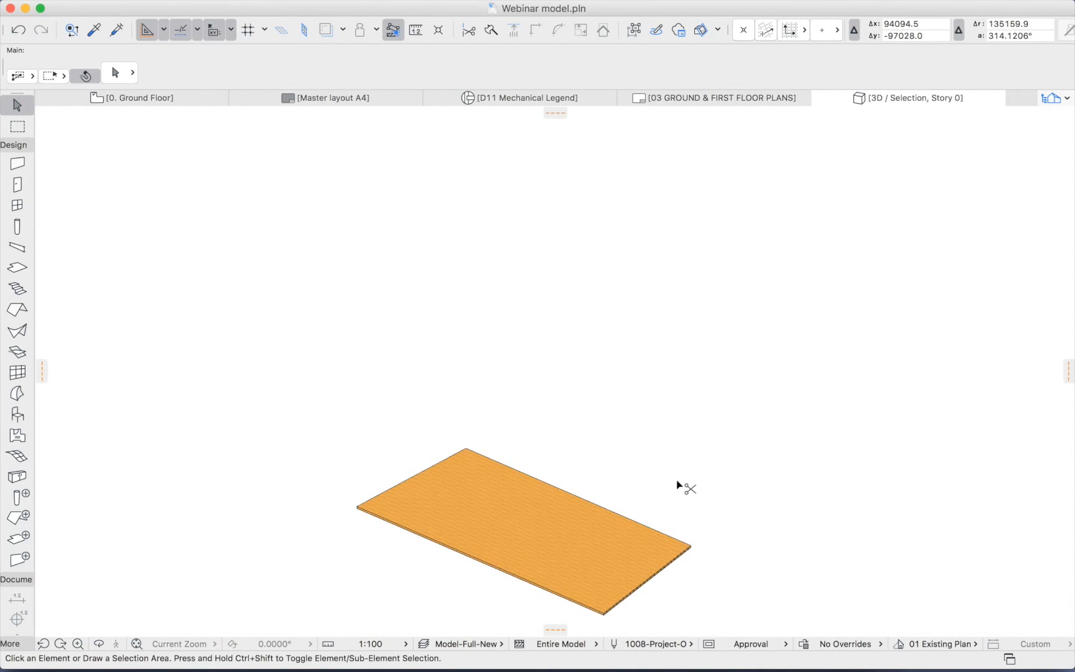
pyautogui.press('F5')
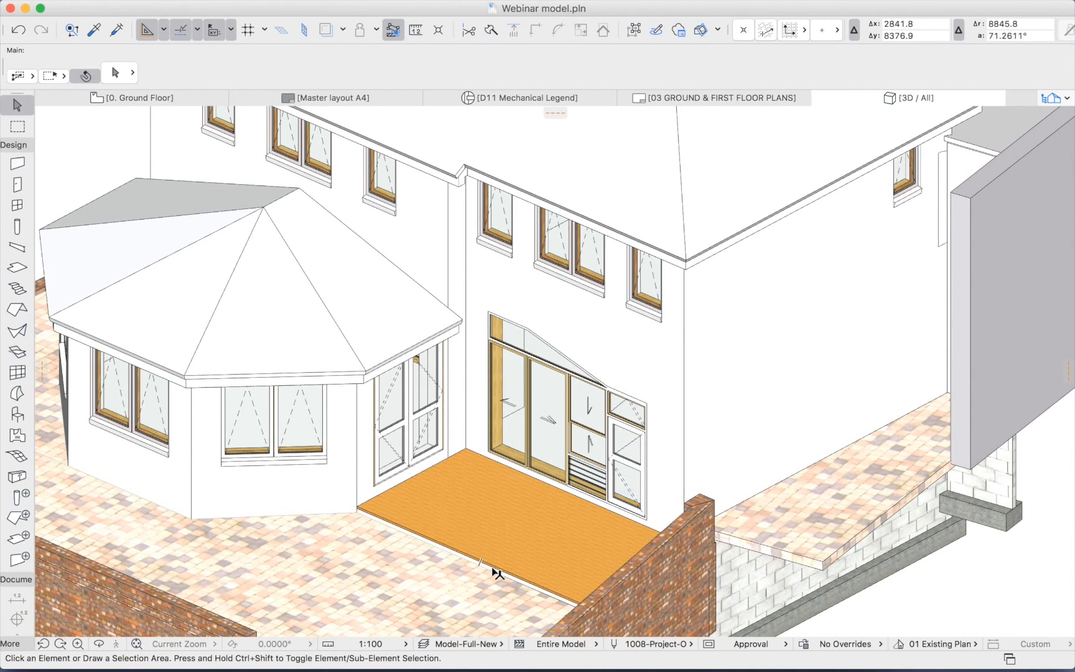
# Insert a node on the decked slab's front edge and offset the edge section nearest the brick wall outward by about 732.
pyautogui.scroll(10, 497, 547)
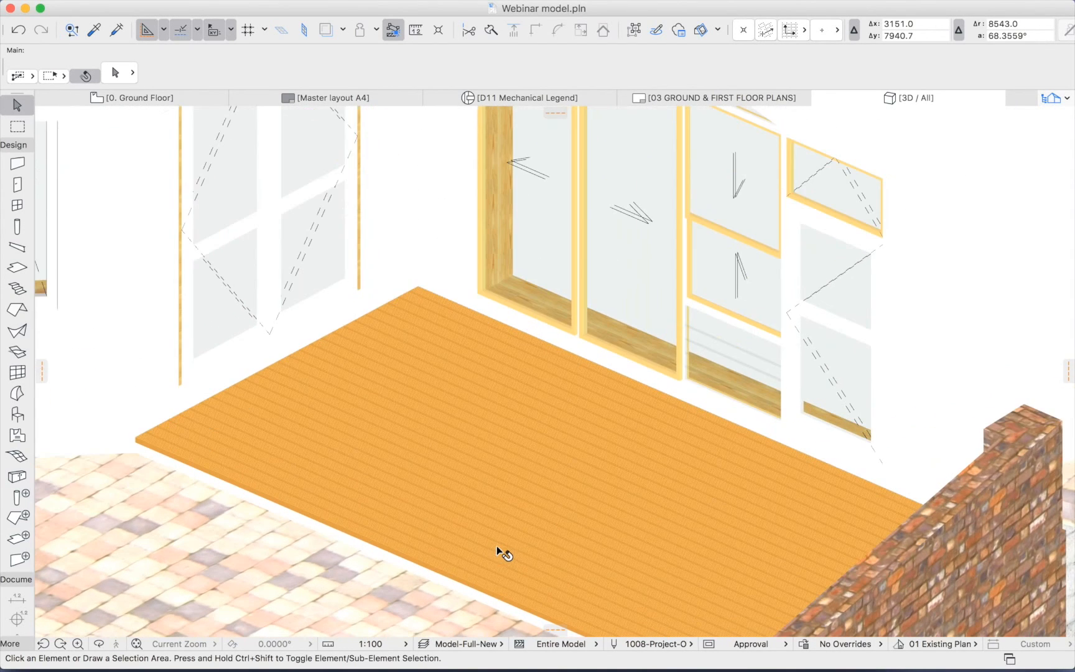
pyautogui.click(434, 579)
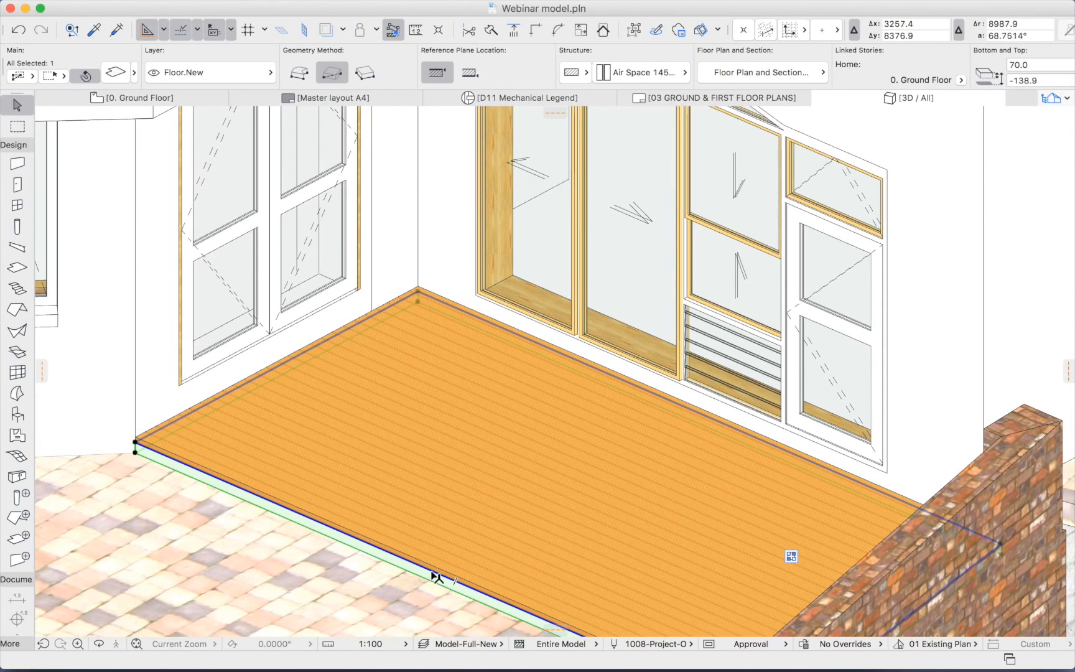
pyautogui.click(434, 579)
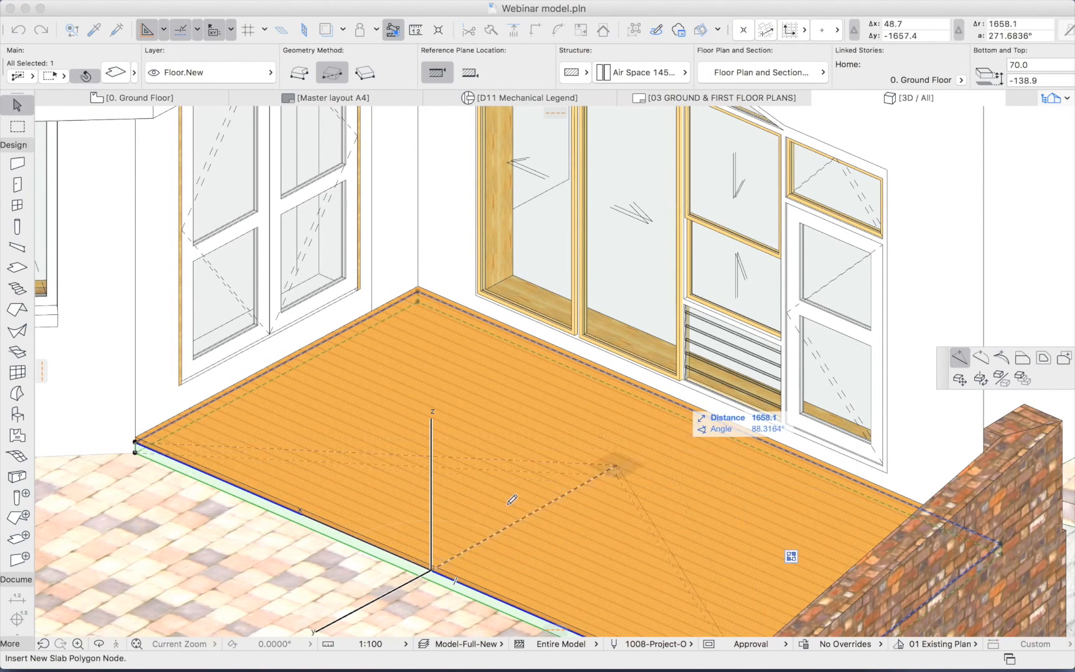
pyautogui.click(432, 577)
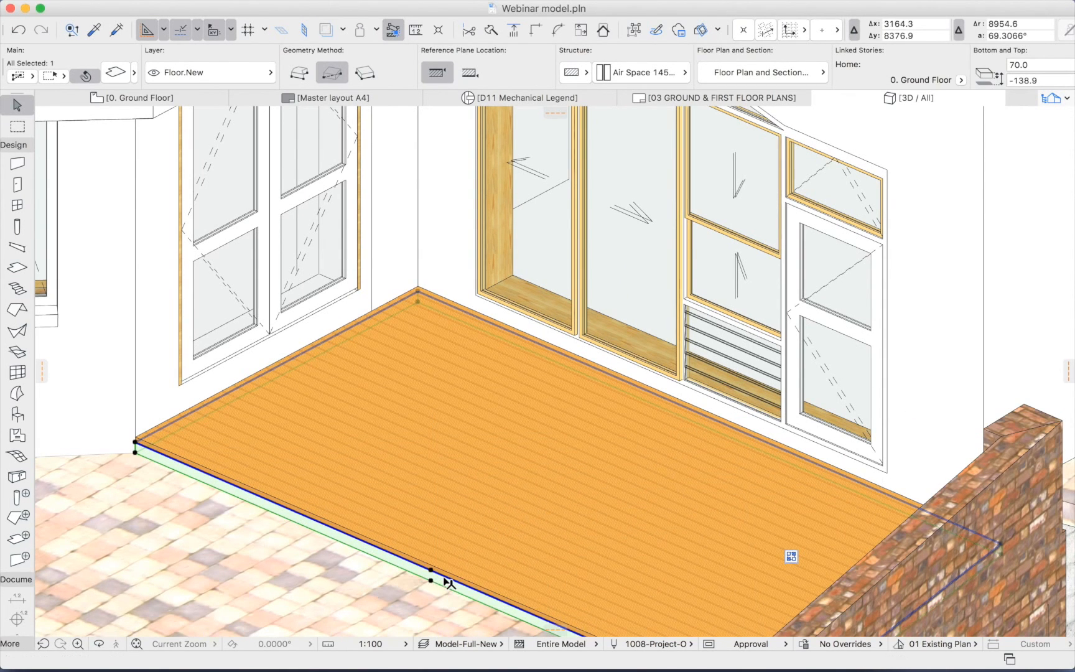
pyautogui.click(445, 578)
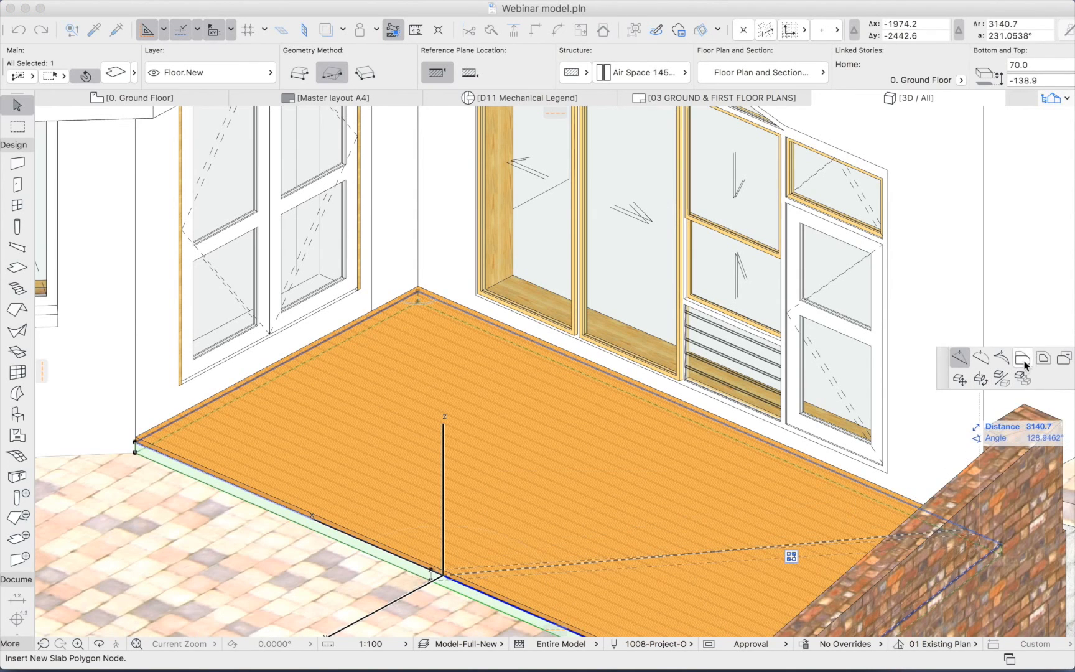
pyautogui.click(1023, 358)
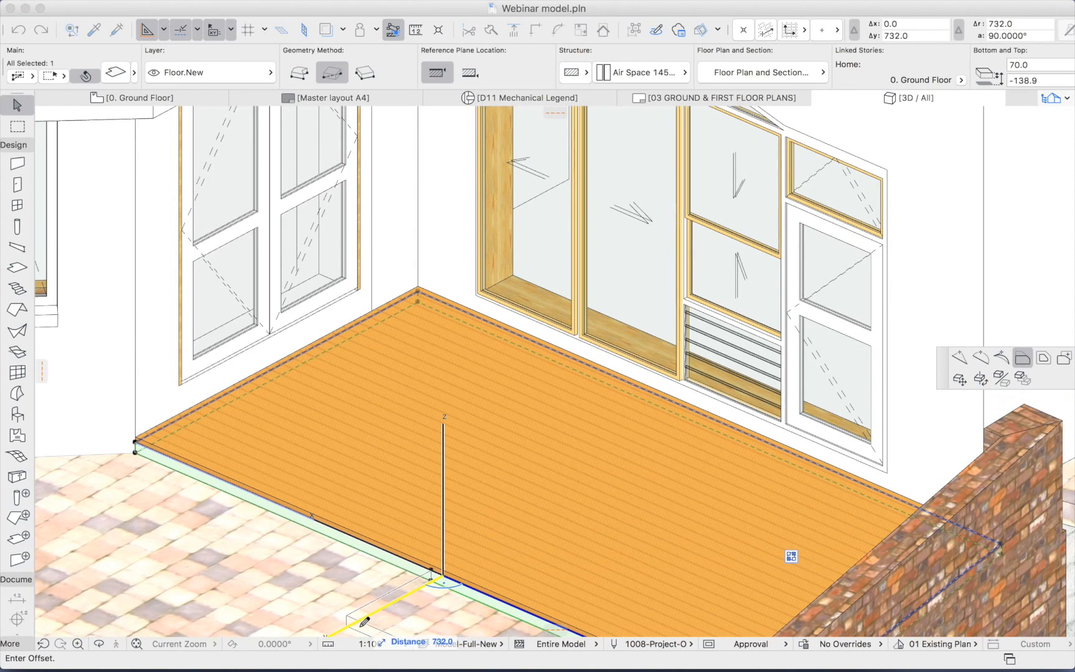
pyautogui.click(366, 622)
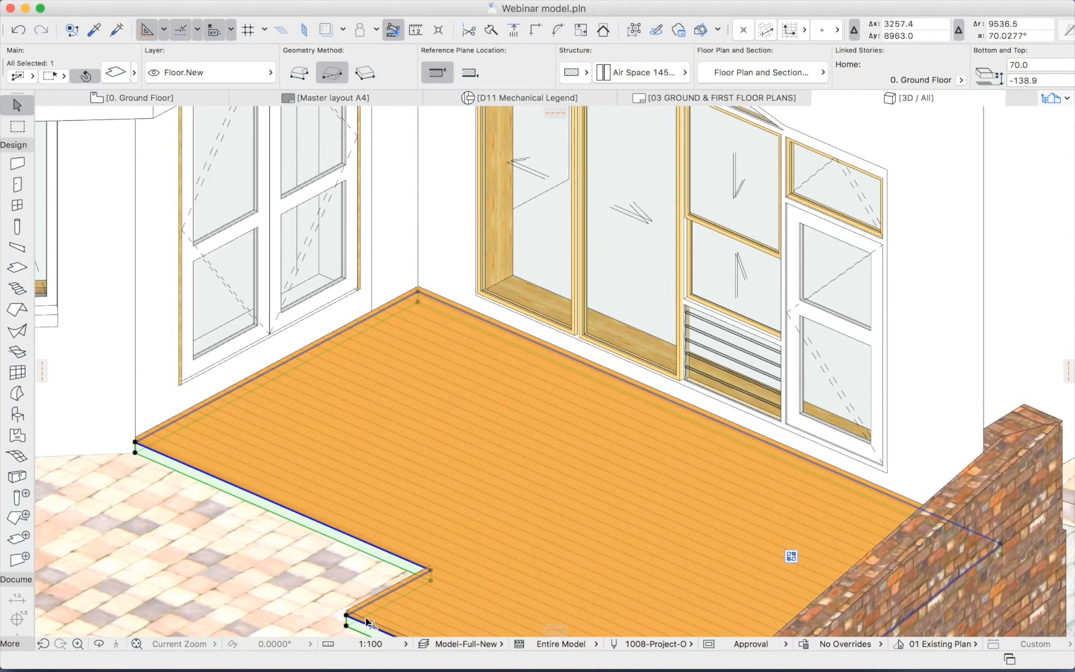
# Move the step's inner corner node along the slab's front edge and curve the short connecting edge outward with a radius of about 629.
pyautogui.click(430, 569)
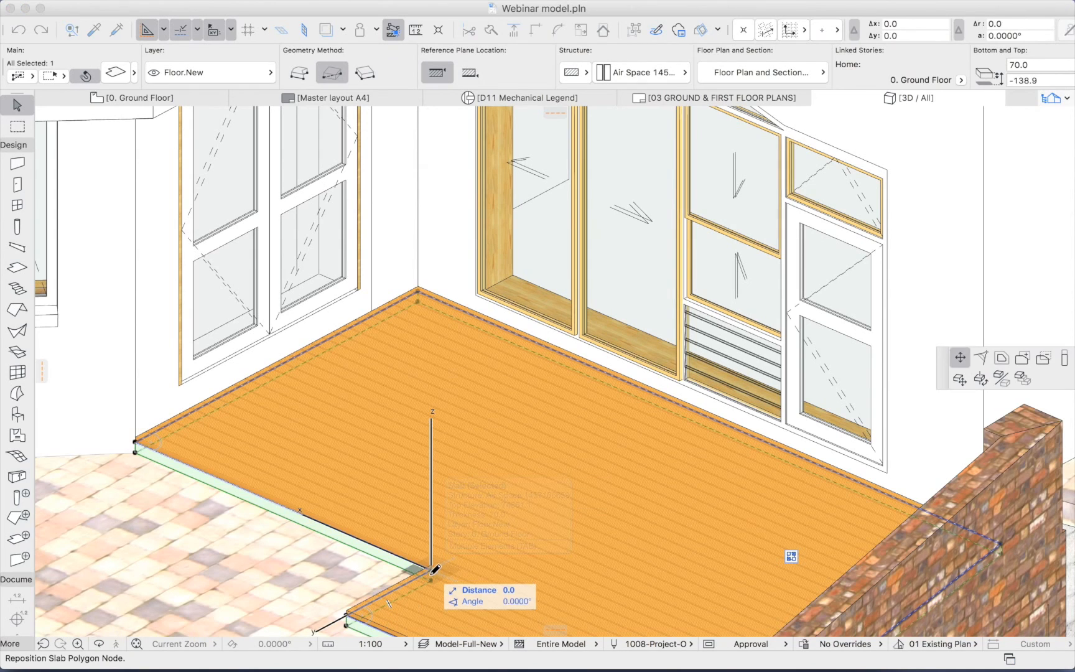
pyautogui.click(346, 539)
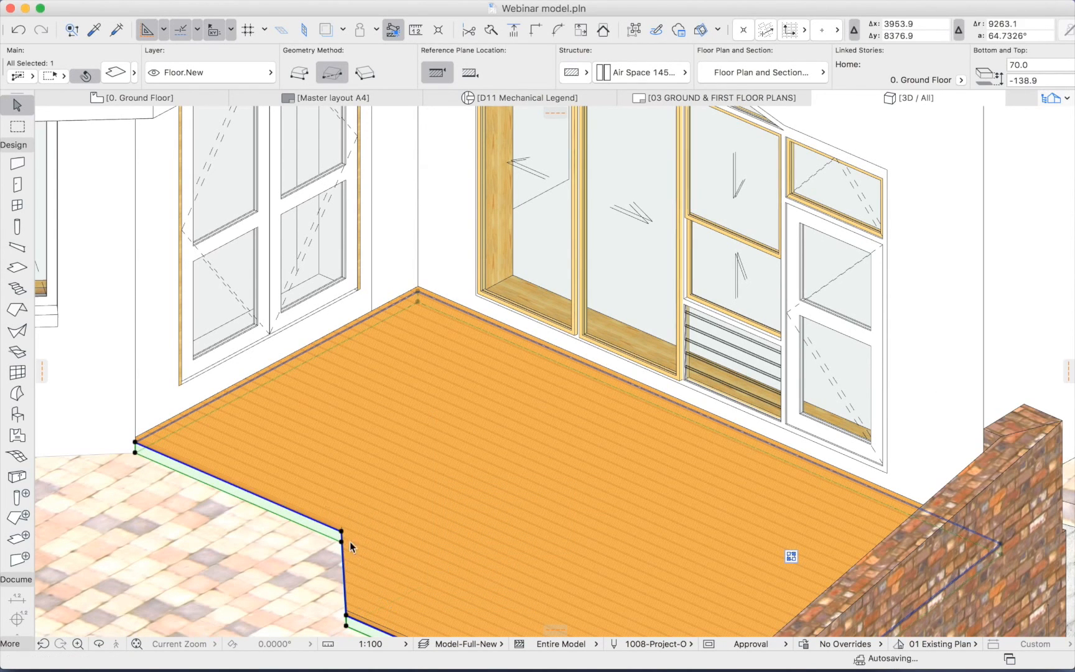
pyautogui.click(344, 555)
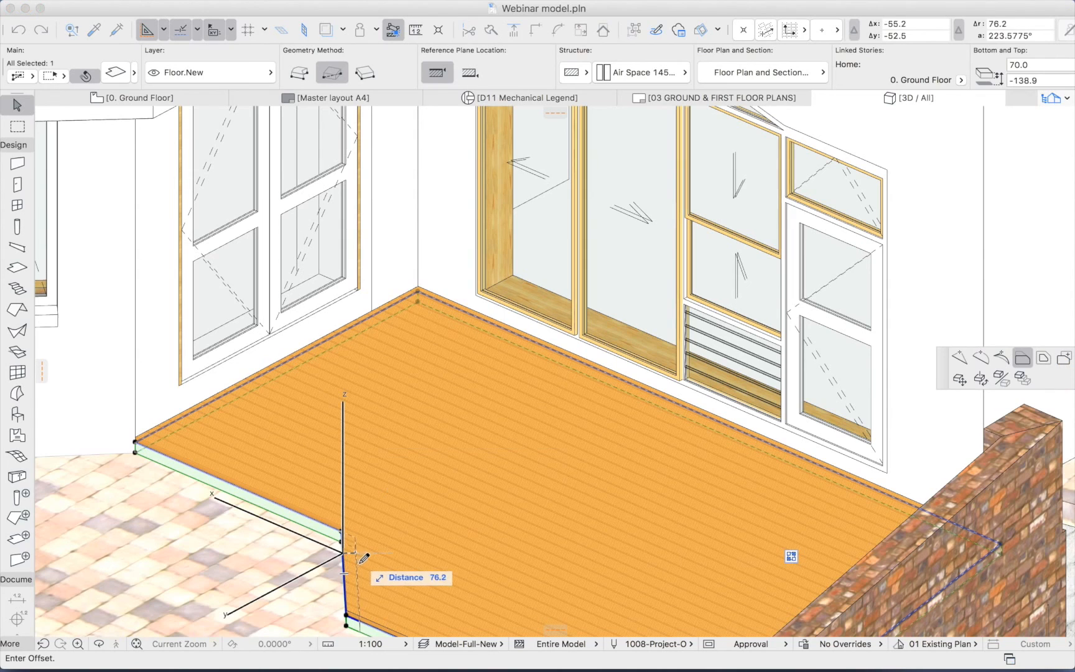
pyautogui.click(981, 362)
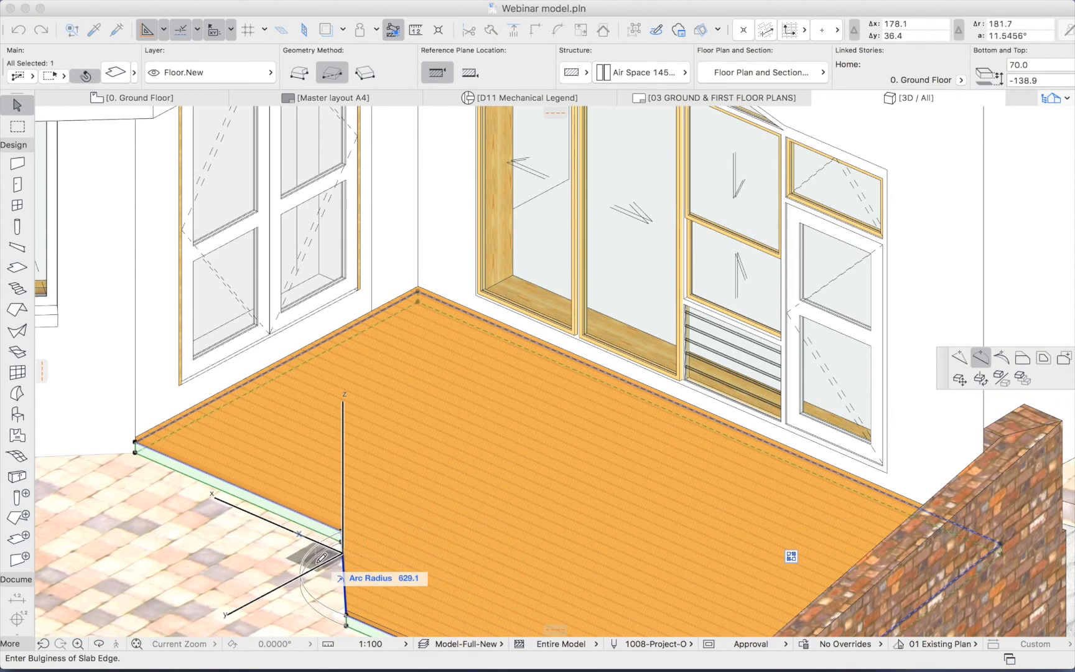
pyautogui.click(318, 562)
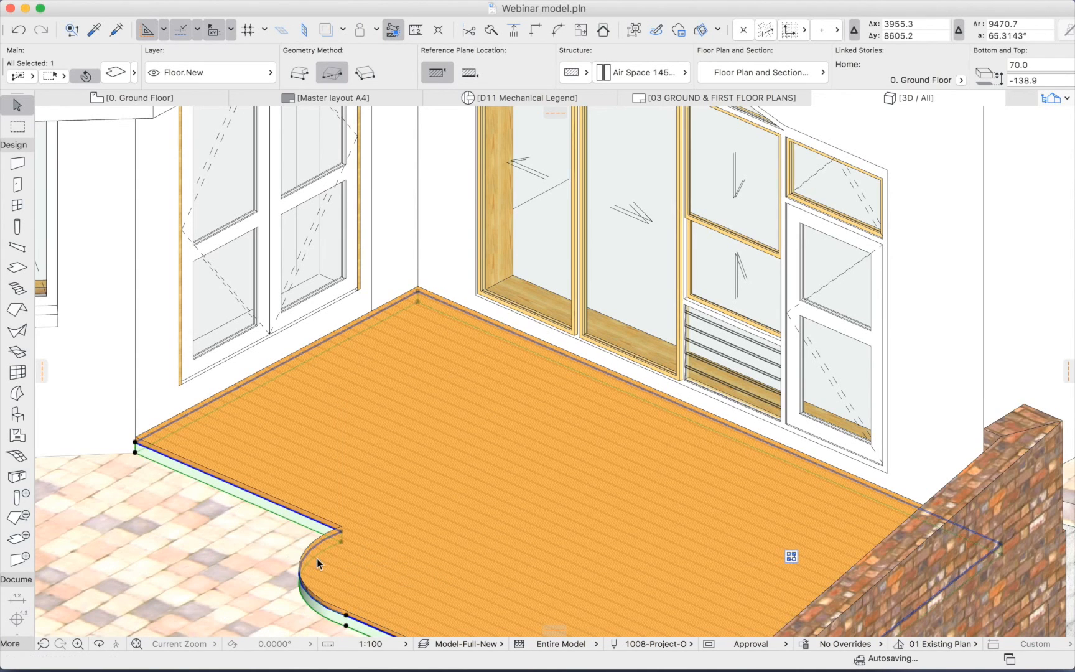
pyautogui.keyDown('shift'); pyautogui.click(367, 547); pyautogui.keyUp('shift')
pyautogui.keyDown('shift'); pyautogui.click(390, 578); pyautogui.keyUp('shift')
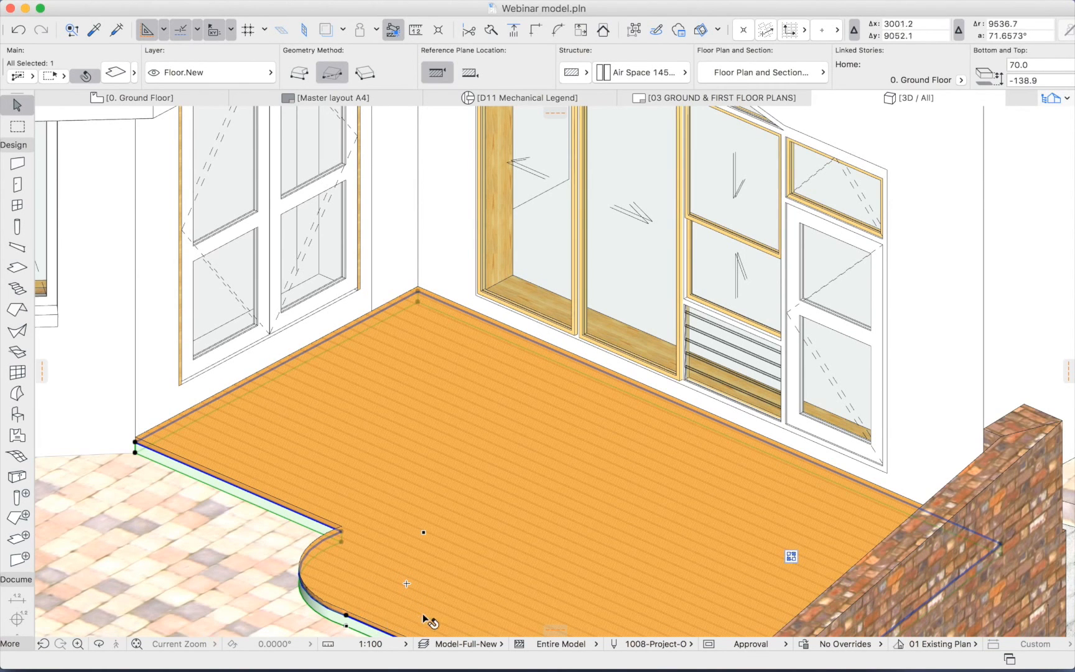
pyautogui.scroll(-5, 429, 607)
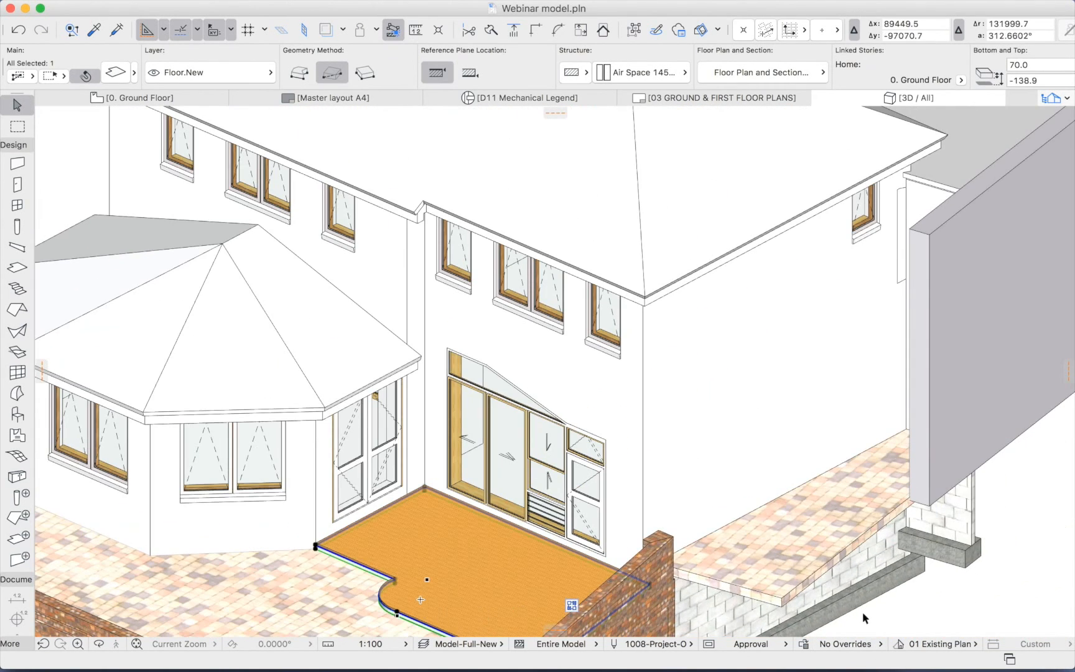
pyautogui.press('Escape')
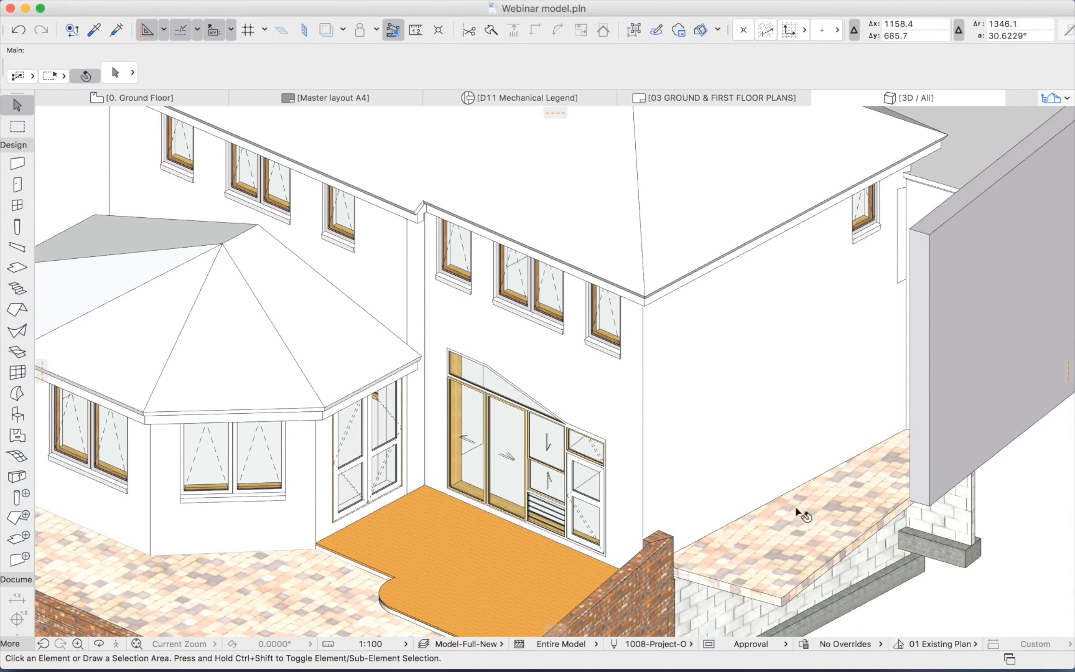
# Select the decking to check its outline against the reshaped slab, and view the house from the opposite side.
pyautogui.click(476, 541)
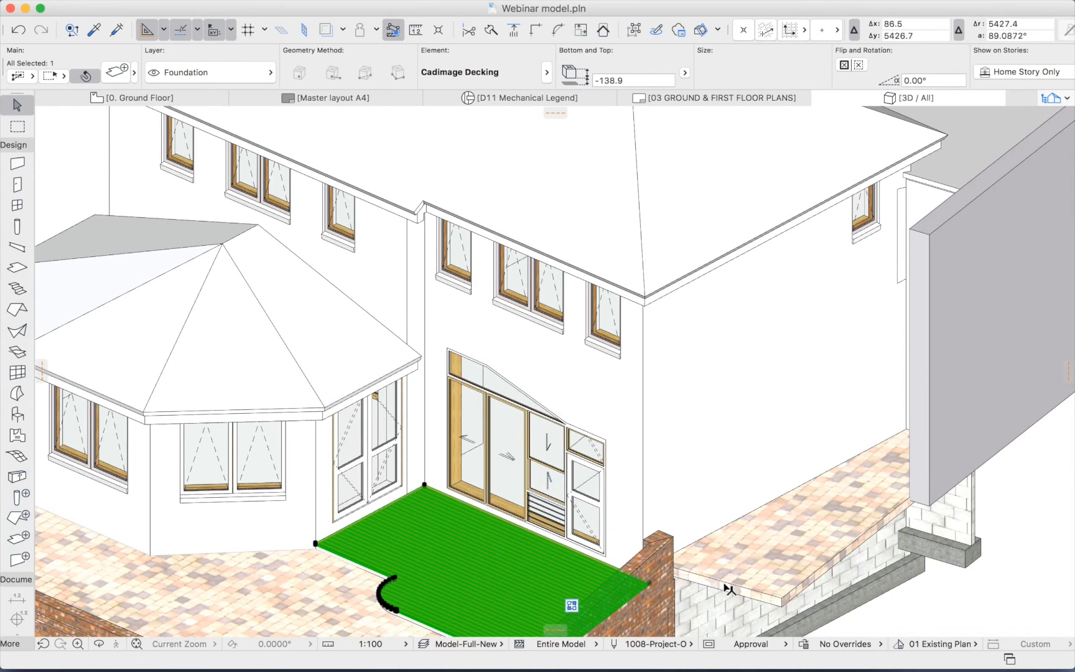
pyautogui.press('Escape')
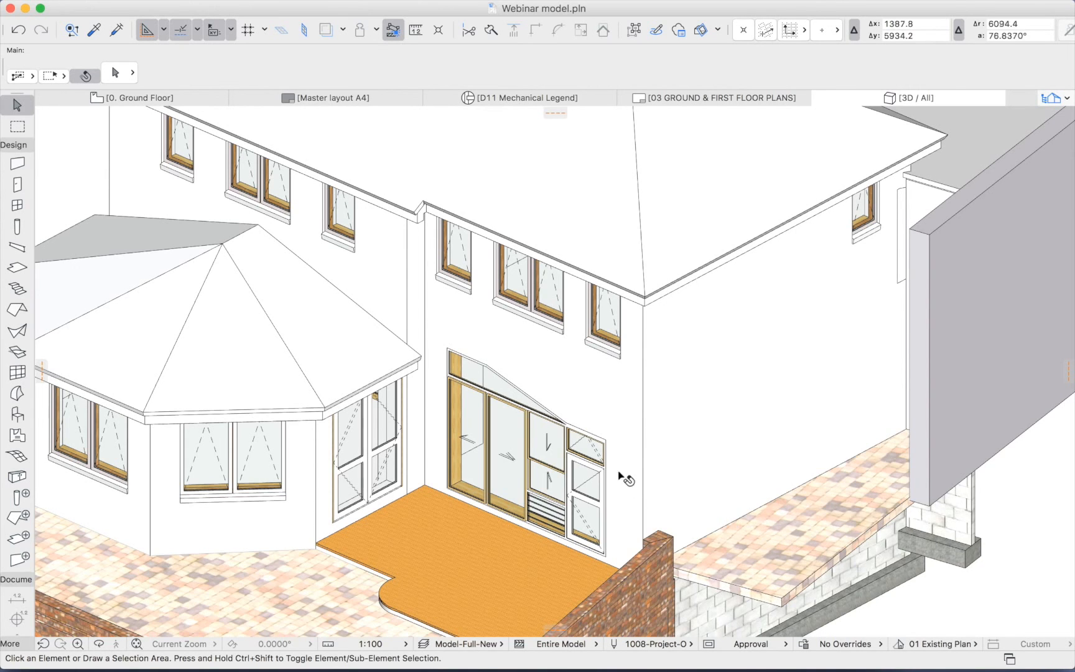
pyautogui.scroll(-5, 552, 420)
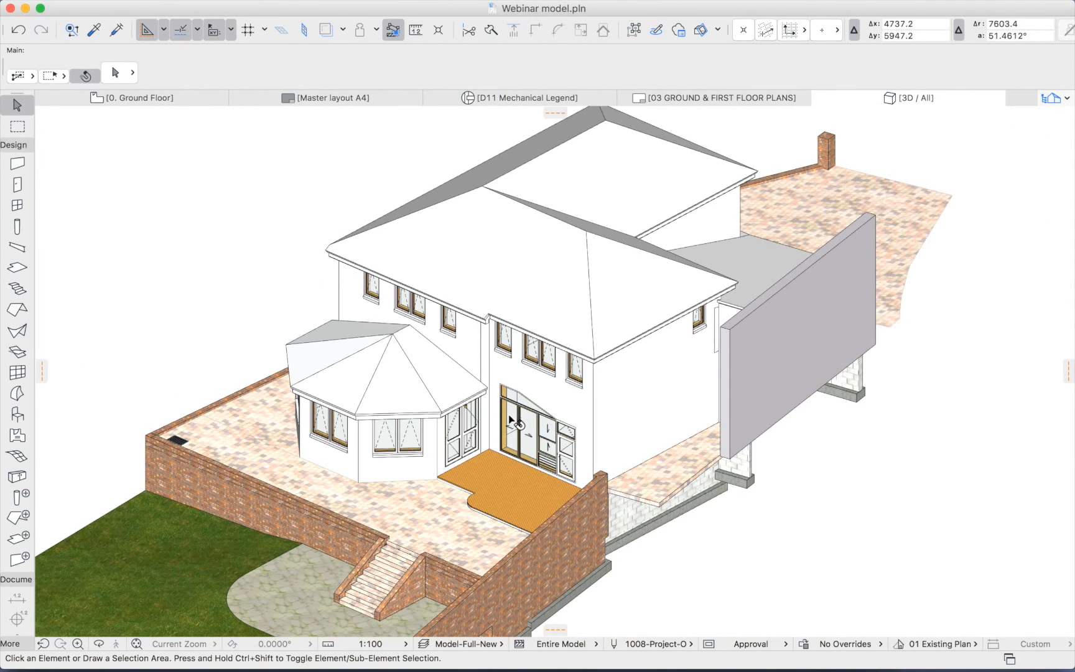
pyautogui.press('o')
pyautogui.moveTo(353, 320); pyautogui.dragTo(761, 300)
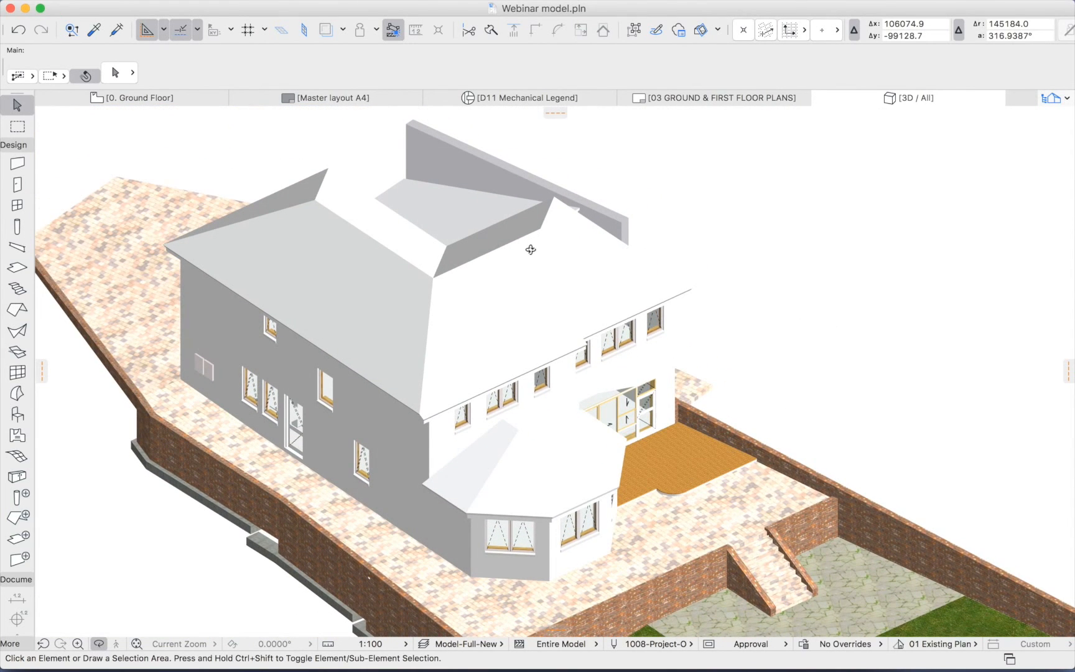
# Set the surfaces of the six main roof planes to Roof-Tile 3.
pyautogui.press('Escape')
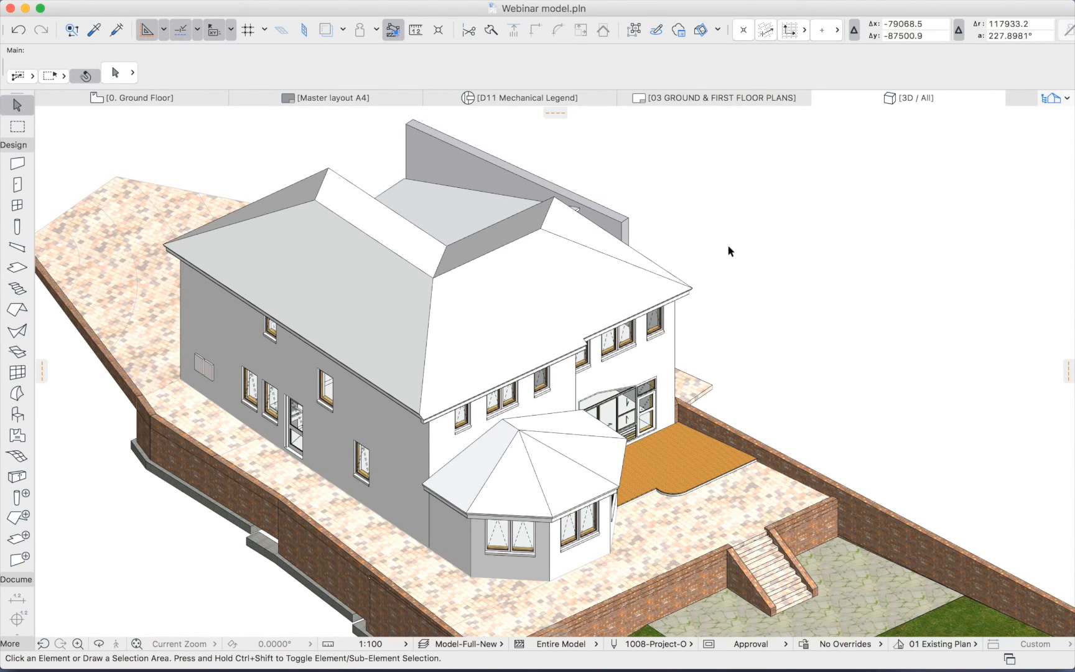
pyautogui.click(551, 279)
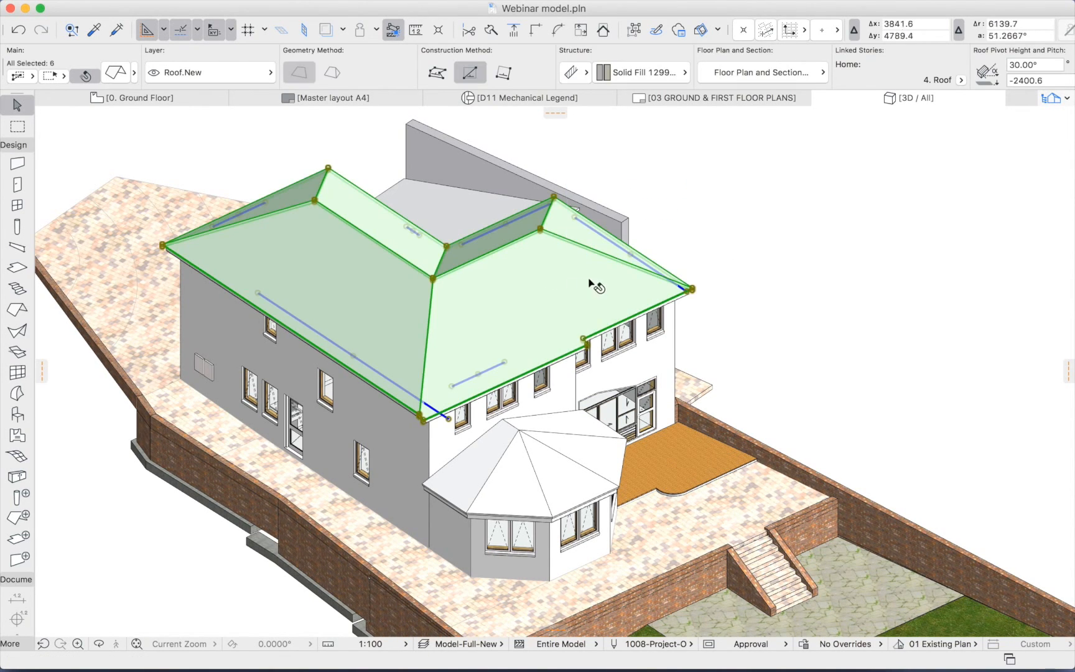
pyautogui.doubleClick(615, 290)
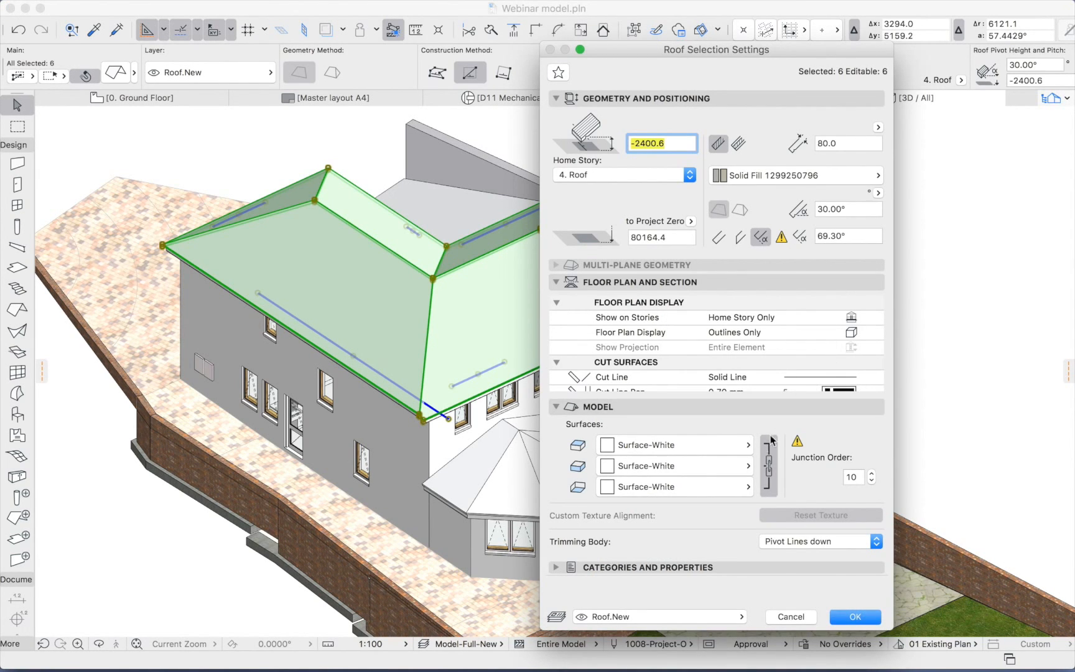
pyautogui.click(740, 453)
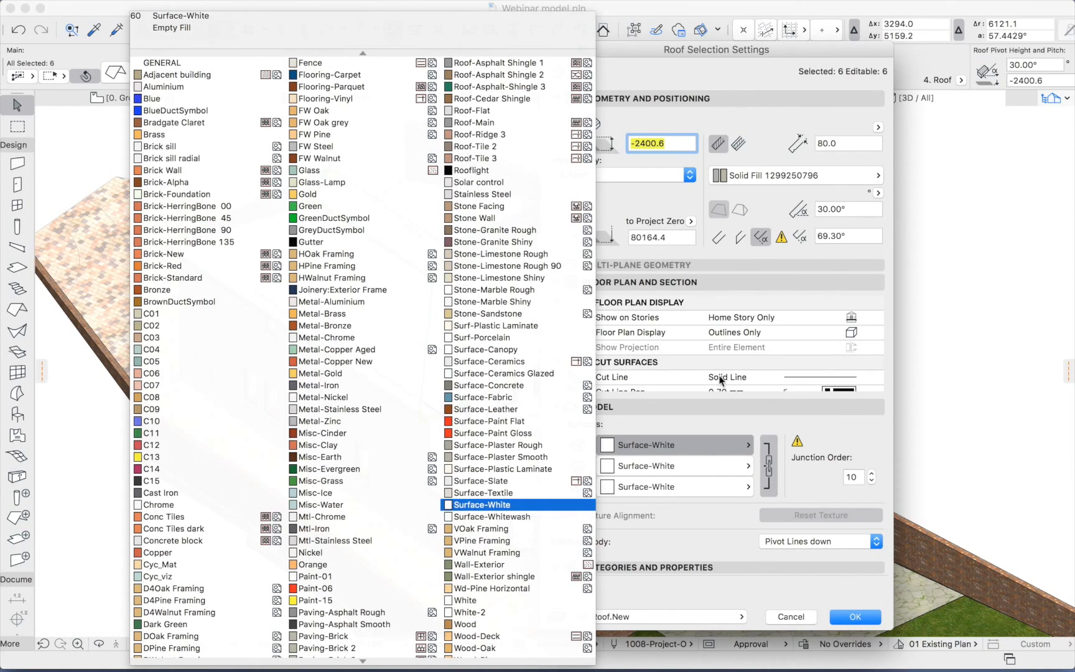
pyautogui.click(505, 160)
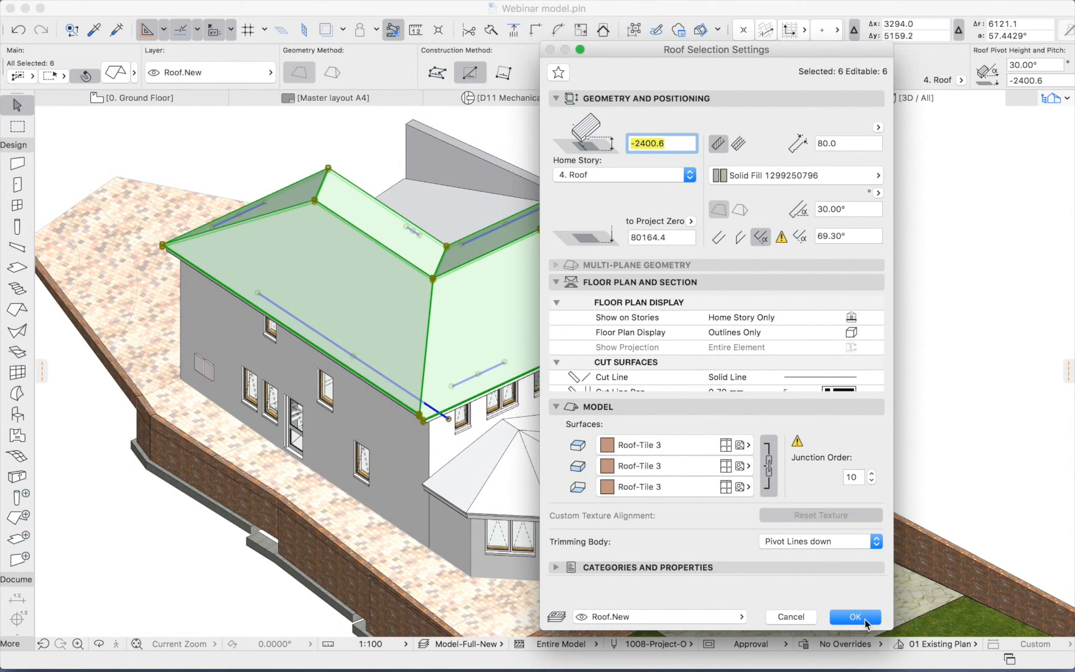
pyautogui.click(855, 617)
pyautogui.press('Escape')
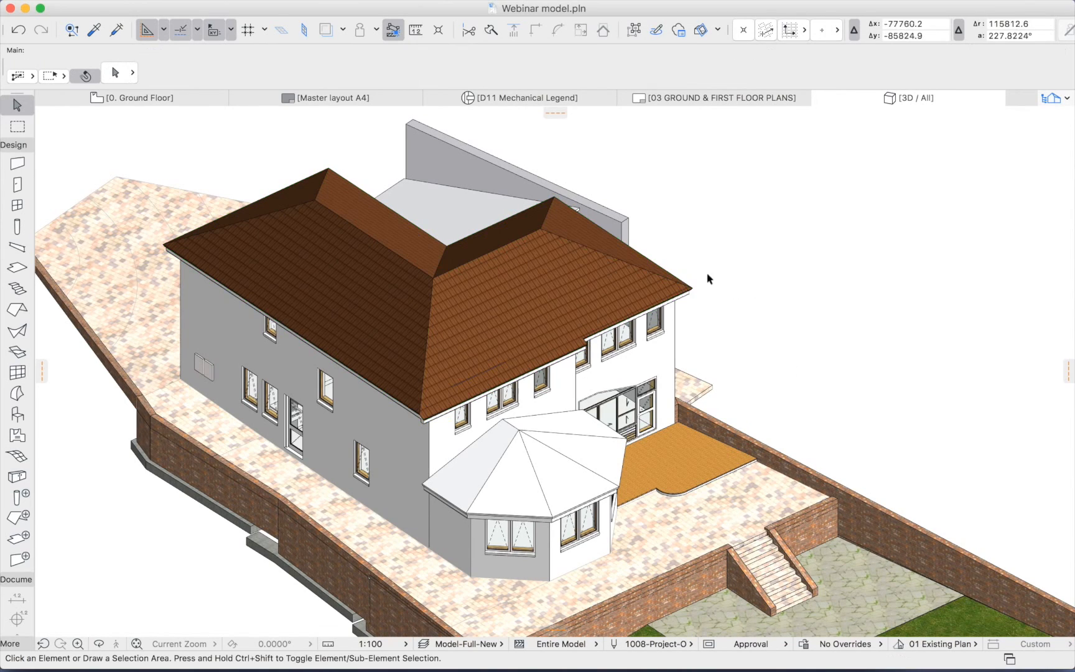
# Examine the tile texture on the main roof up close, and undo the surface change on the roof planes.
pyautogui.scroll(10, 547, 234)
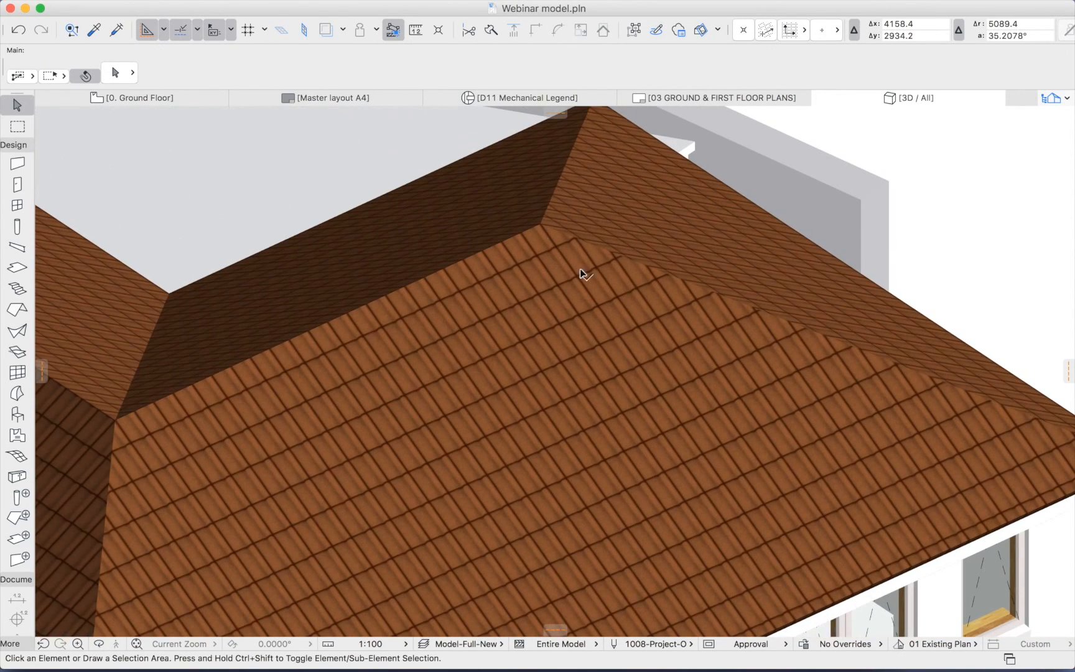
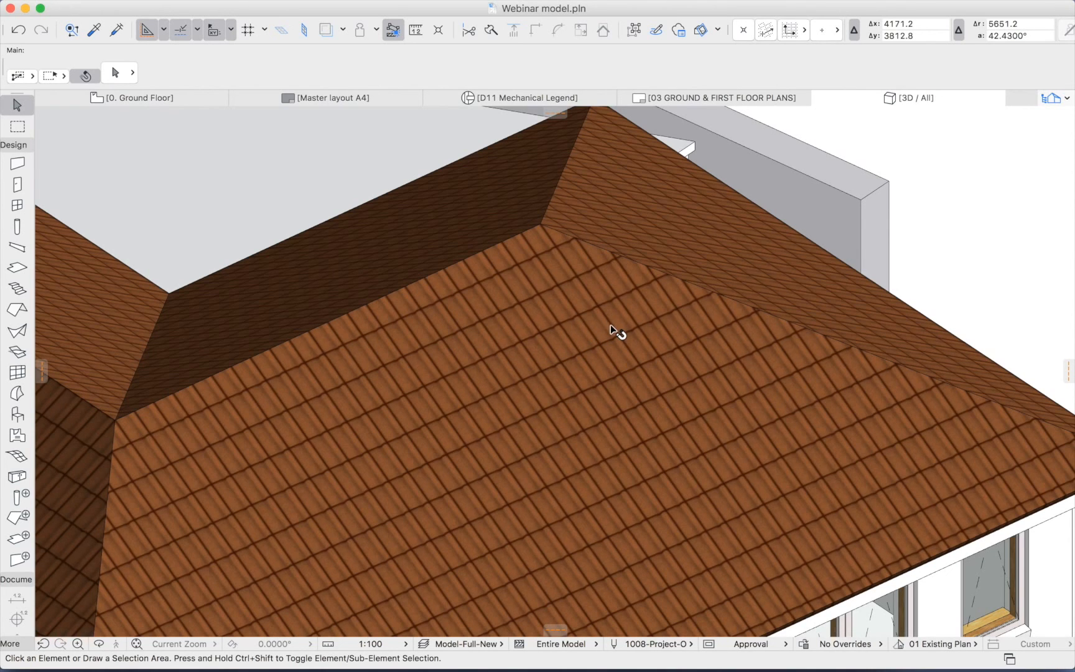
pyautogui.scroll(-2, 658, 306)
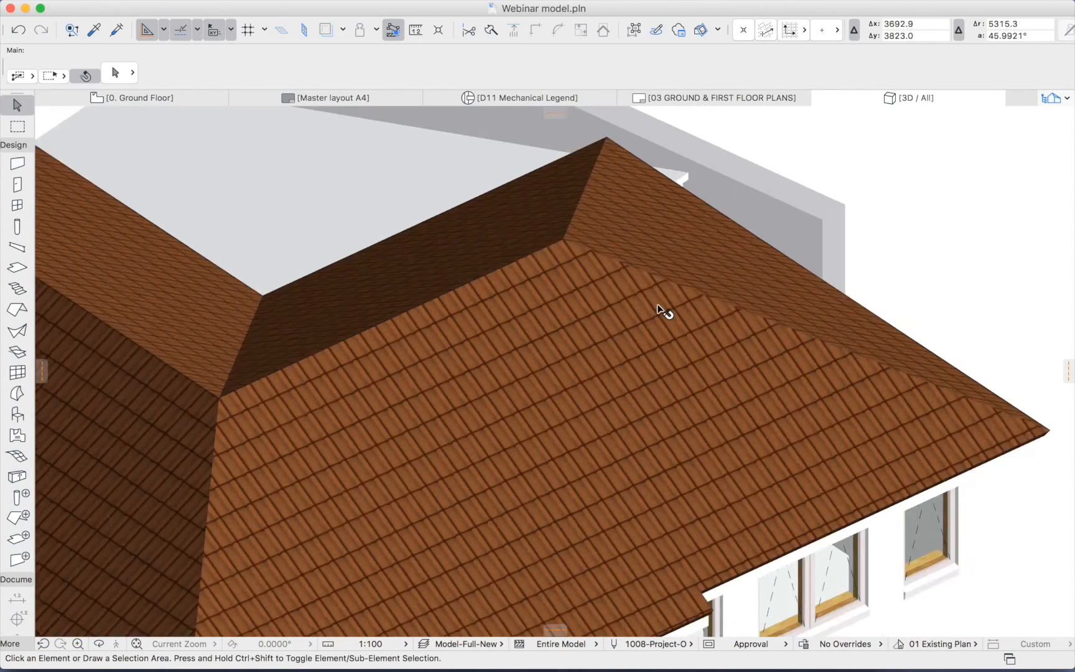
pyautogui.scroll(-2, 659, 306)
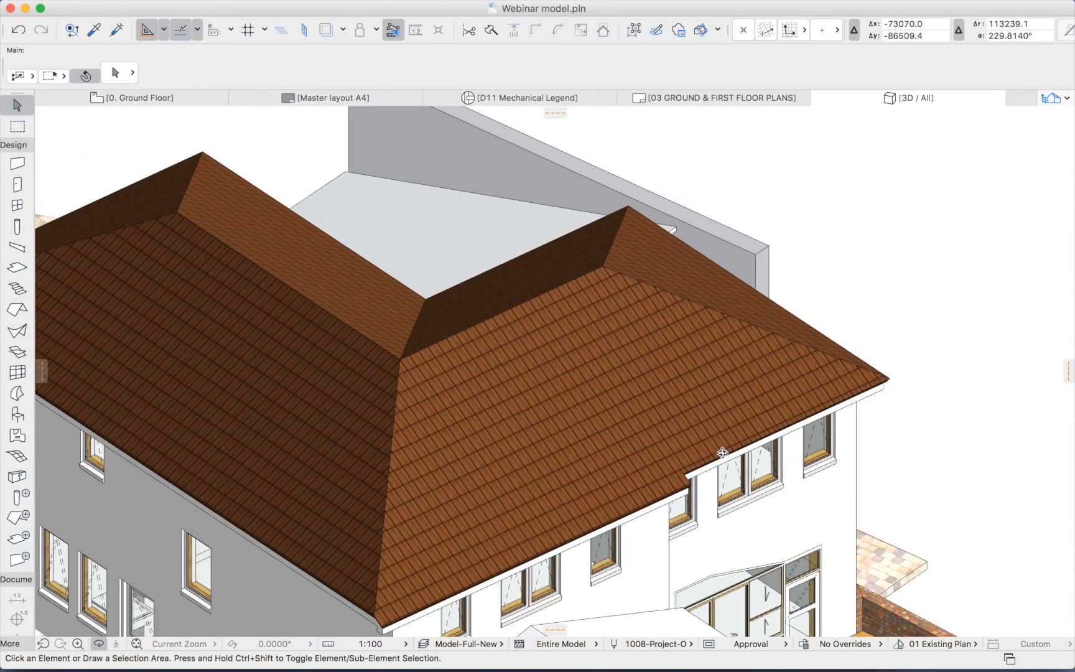
pyautogui.moveTo(720, 451)
pyautogui.mouseDown()
pyautogui.moveTo(492, 437)
pyautogui.moveTo(543, 415)
pyautogui.moveTo(691, 419)
pyautogui.moveTo(727, 447)
pyautogui.mouseUp()
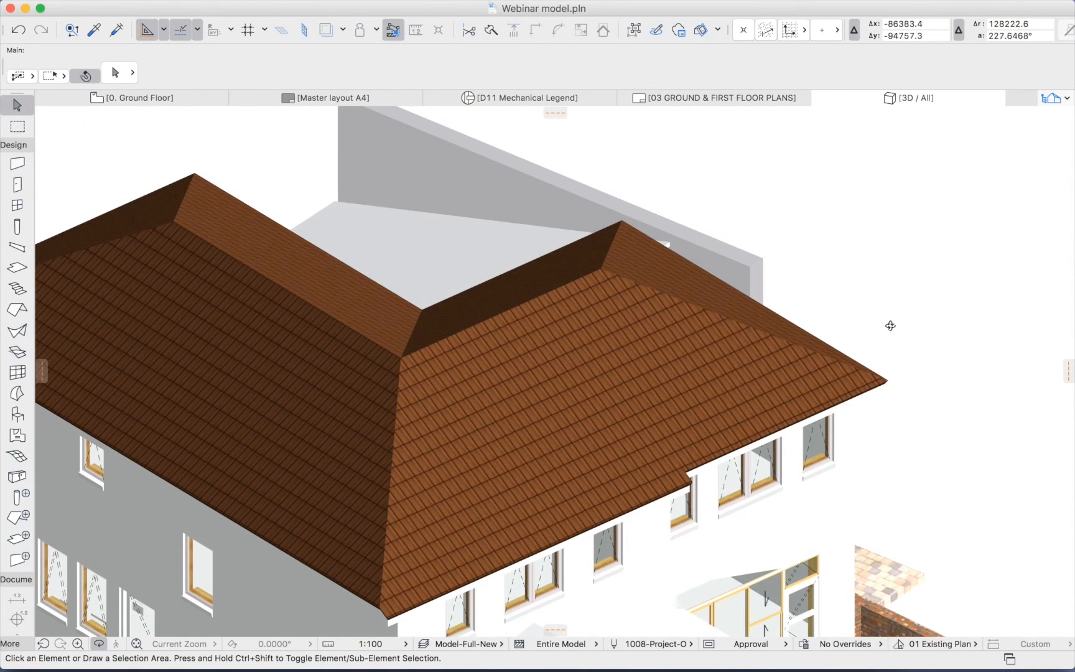
pyautogui.press('o')
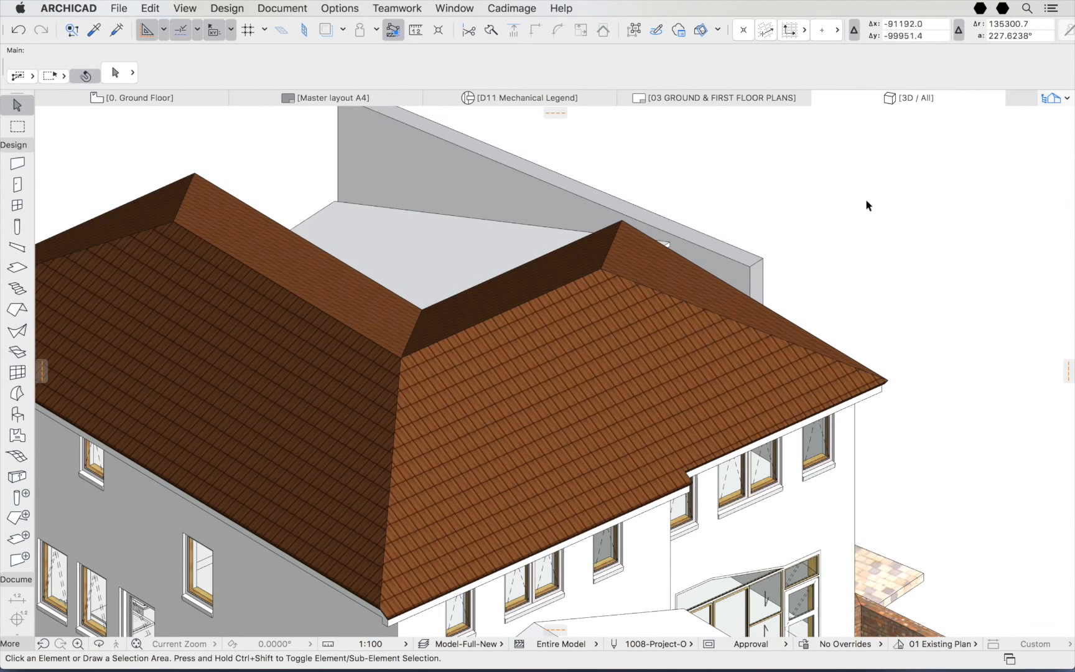
pyautogui.press('super+z')
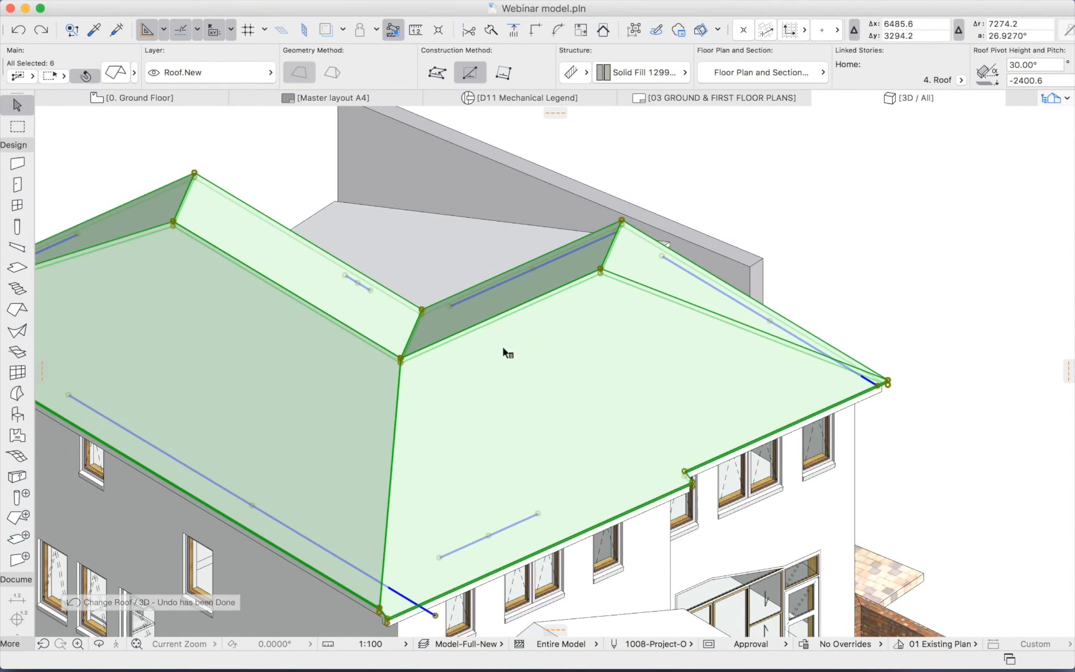
pyautogui.keyDown('shift'); pyautogui.moveTo(504, 352); pyautogui.dragTo(658, 325, button='middle'); pyautogui.keyUp('shift')
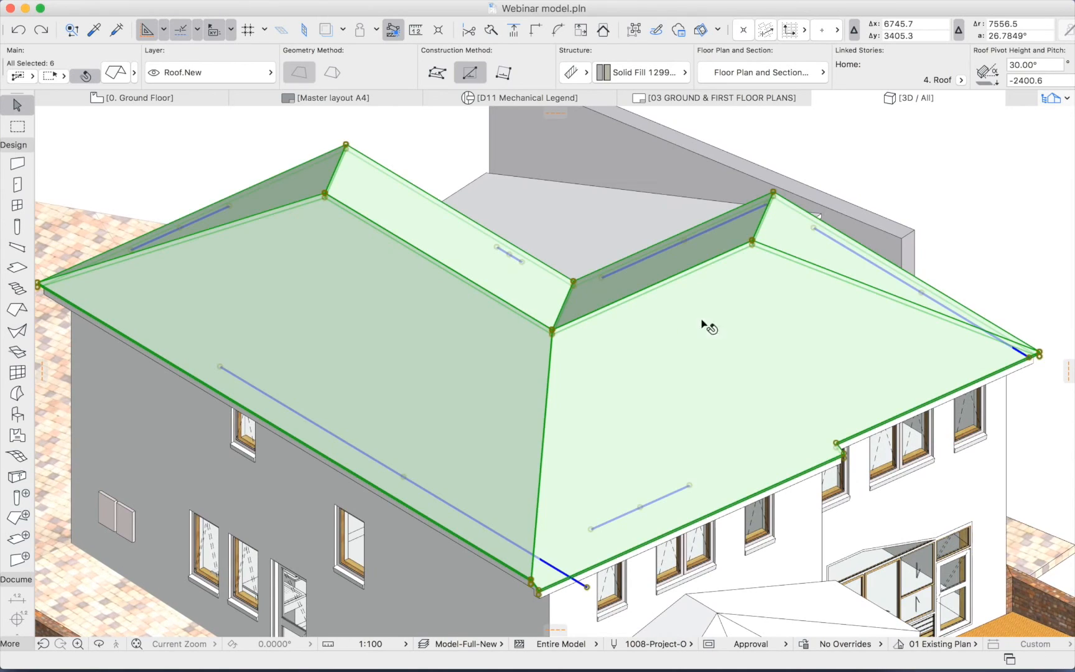
pyautogui.click(958, 213)
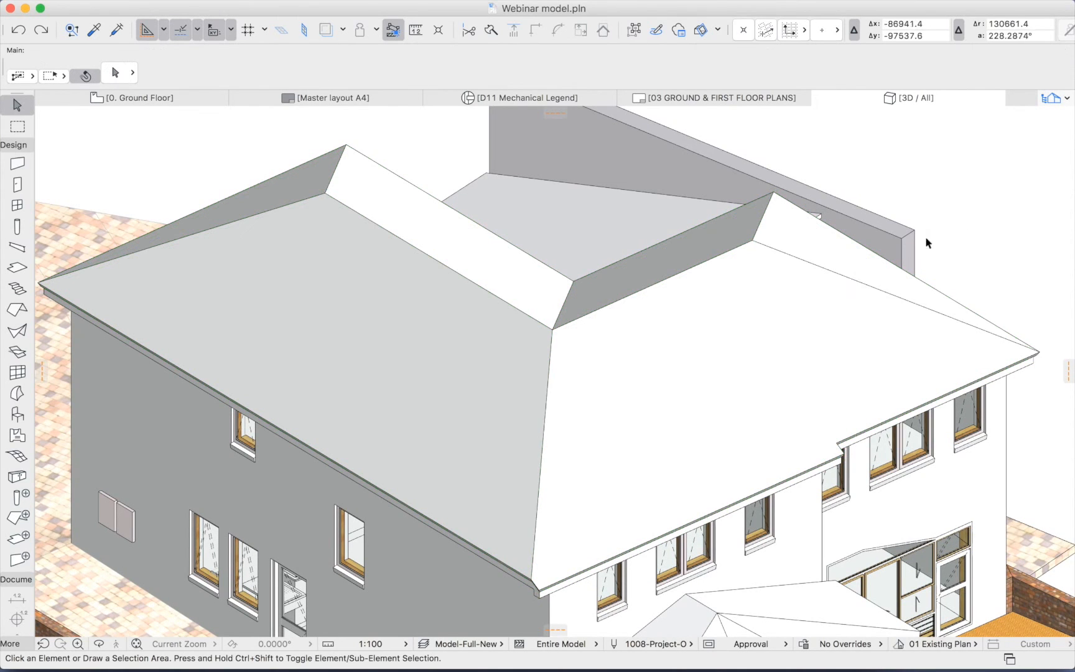
# Select the six main roof planes and start a Cadimage Roof Covering on them.
pyautogui.click(811, 307)
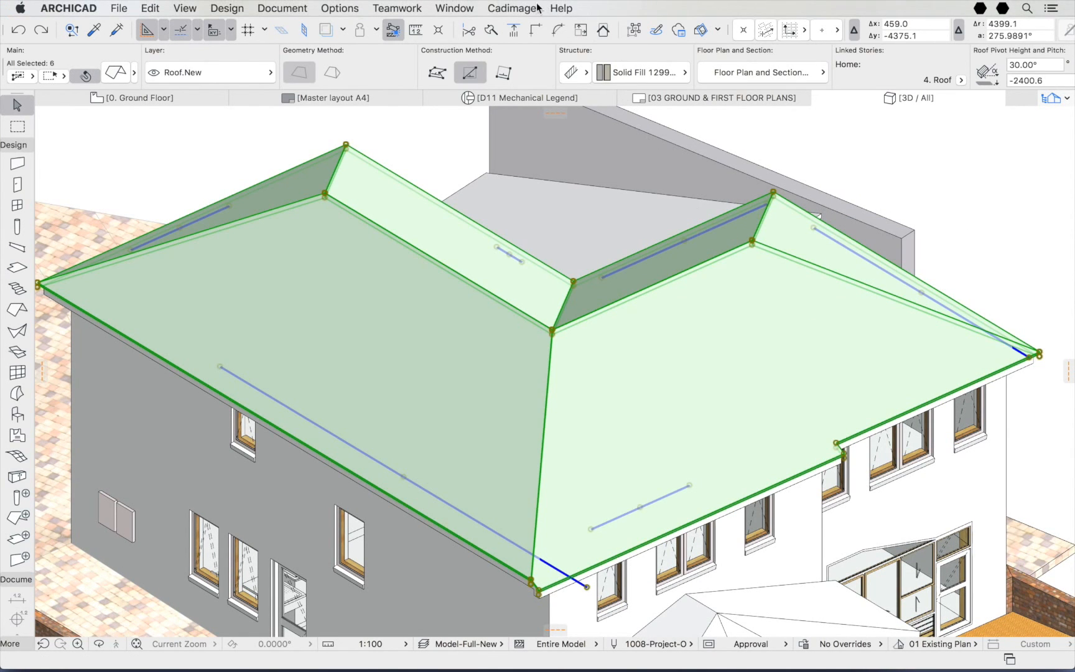
pyautogui.click(532, 8)
pyautogui.moveTo(533, 43)
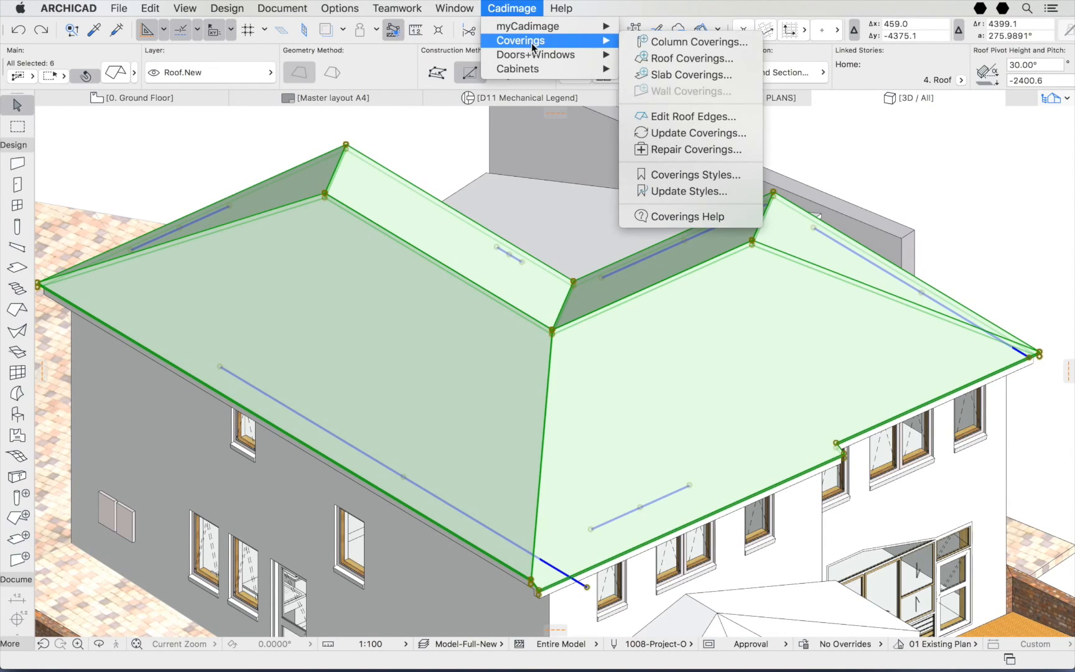
pyautogui.click(672, 58)
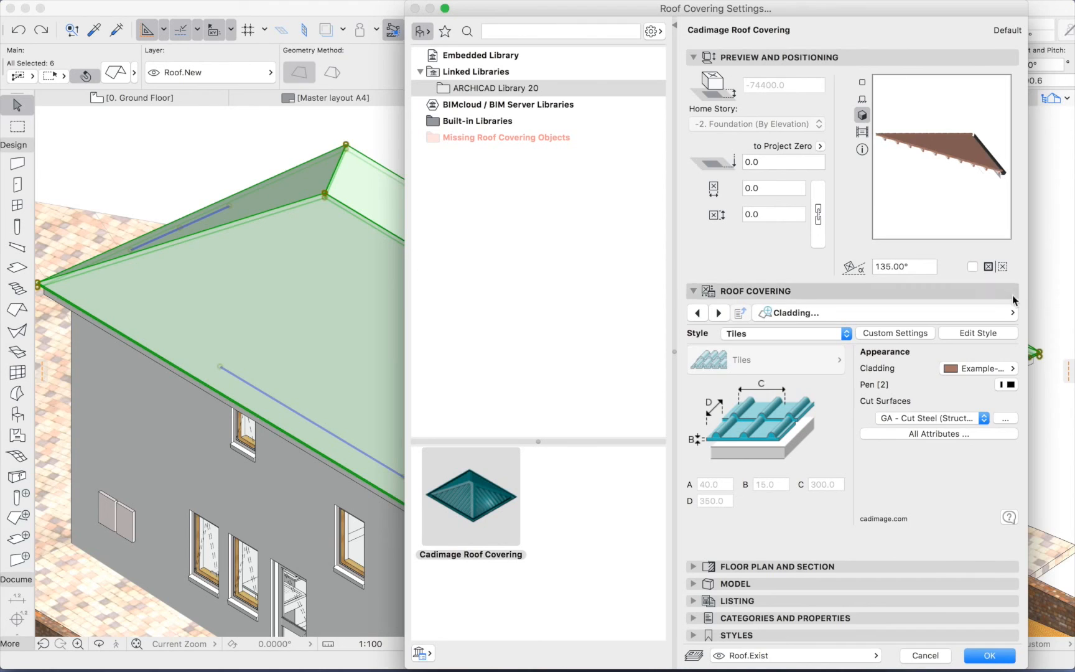
# Review the roof covering's edge board, fascia, soffit, flashing, gutter and downpipe settings, and return to the Cladding settings.
pyautogui.click(796, 314)
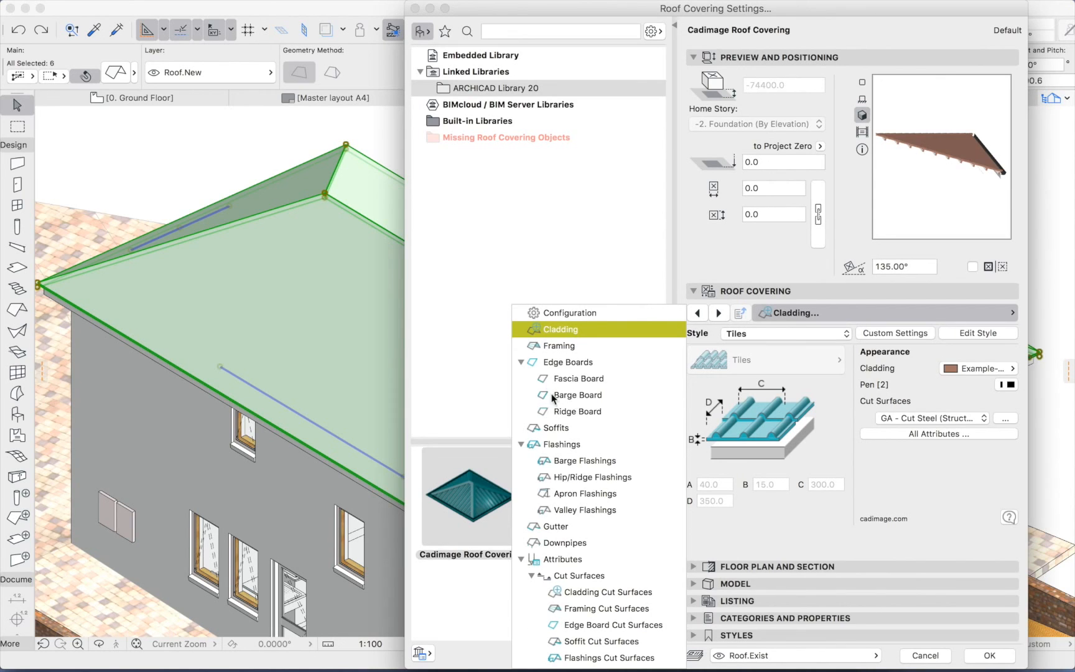
pyautogui.click(569, 365)
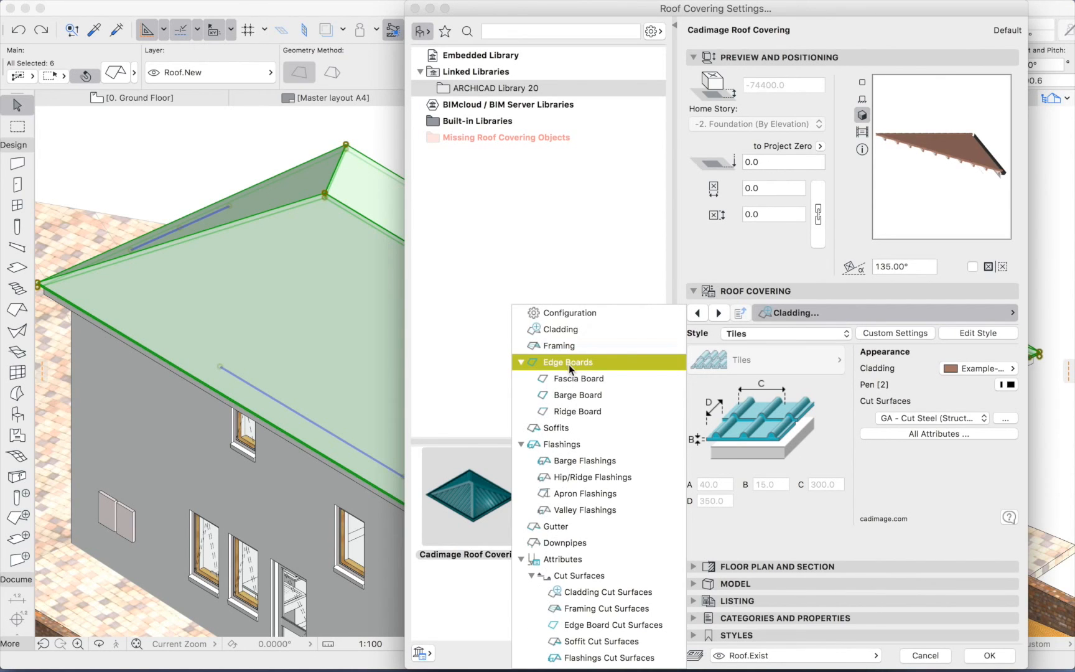
pyautogui.click(569, 429)
pyautogui.click(566, 443)
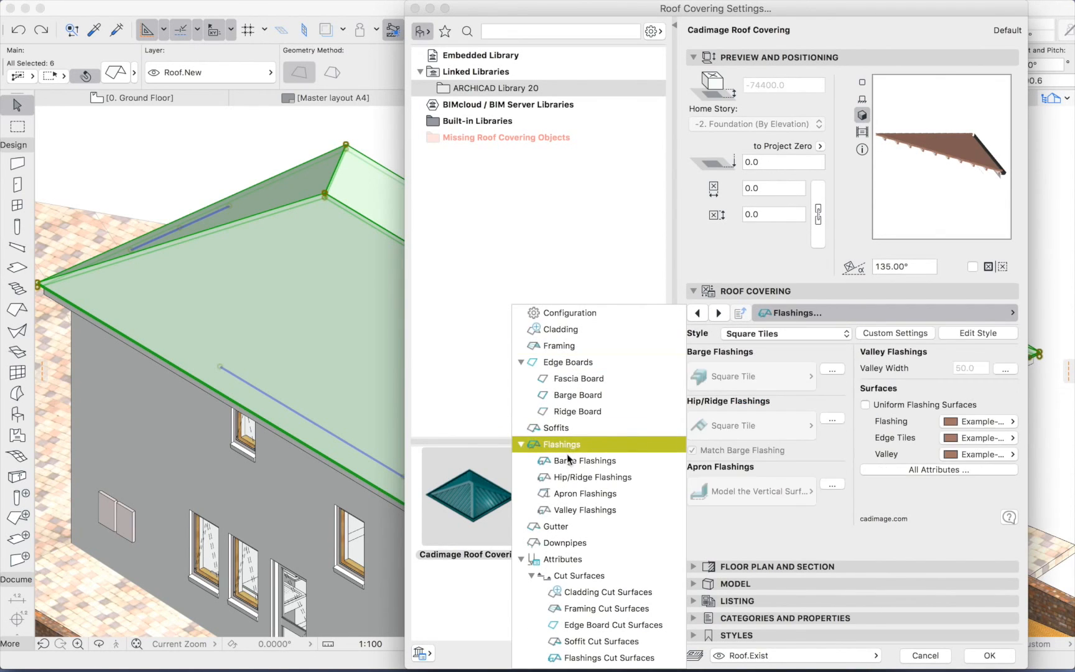
pyautogui.click(567, 461)
pyautogui.click(575, 379)
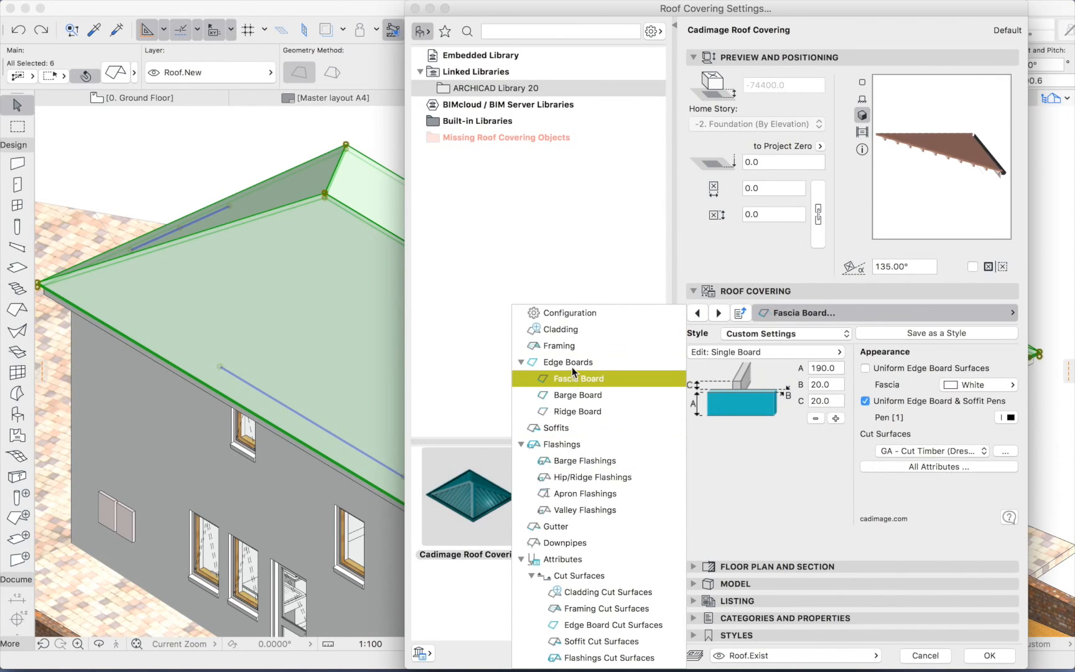
pyautogui.click(580, 447)
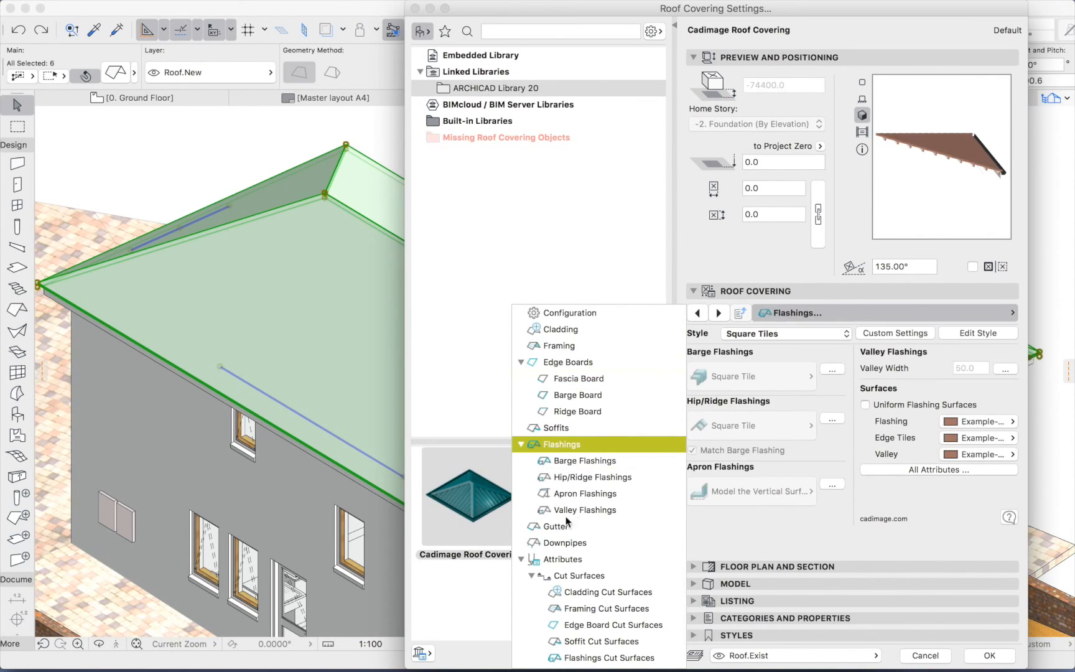
pyautogui.click(563, 527)
pyautogui.click(566, 544)
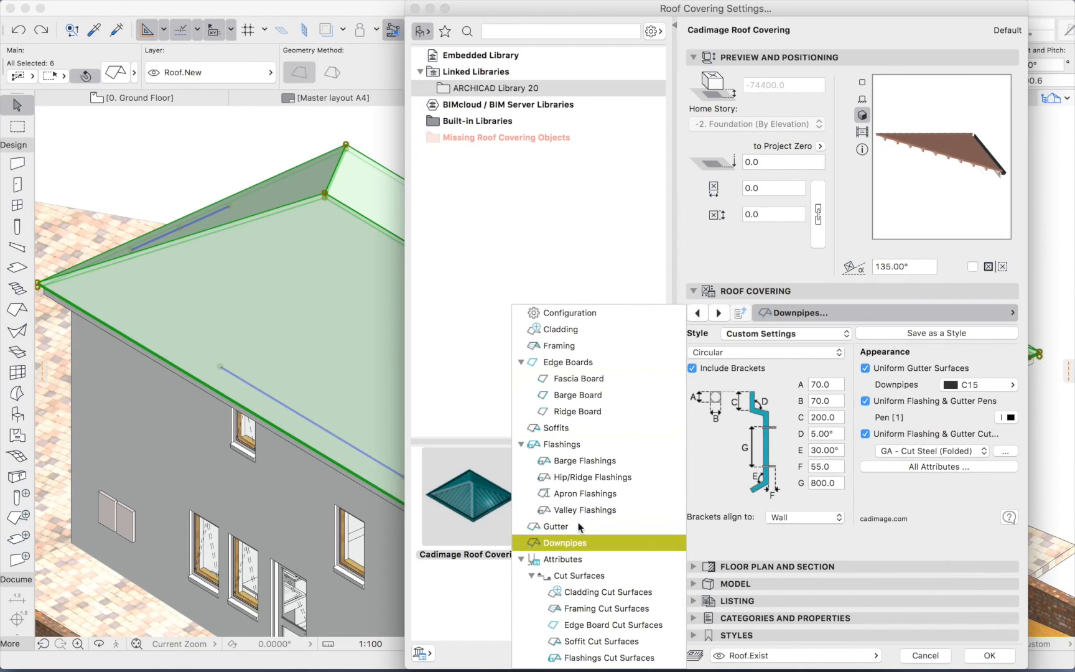
pyautogui.click(562, 330)
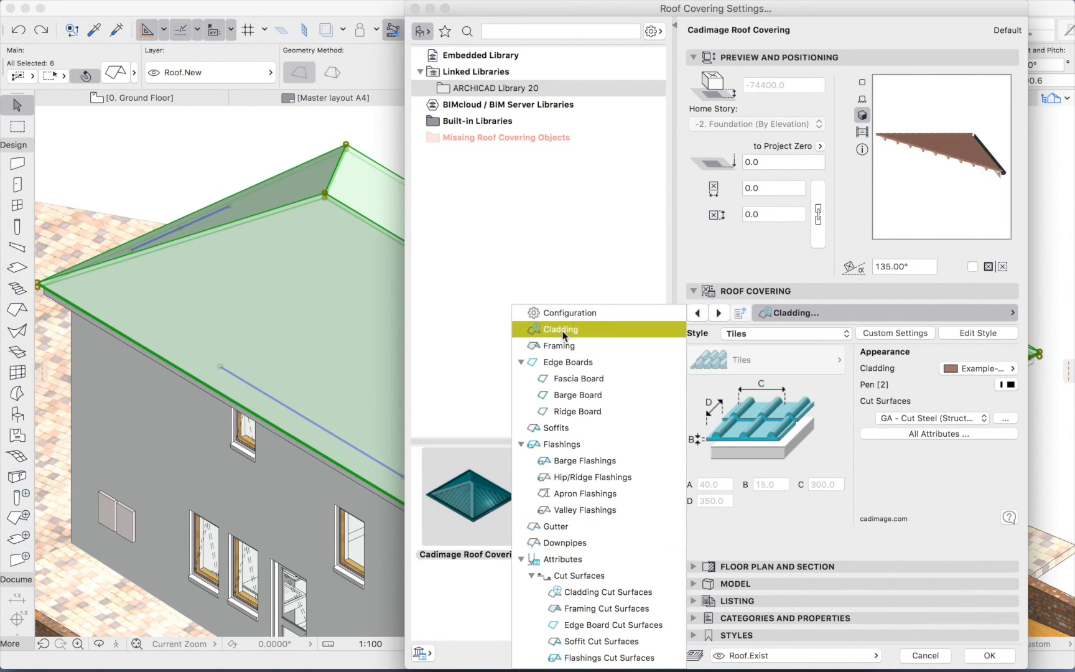
pyautogui.click(843, 449)
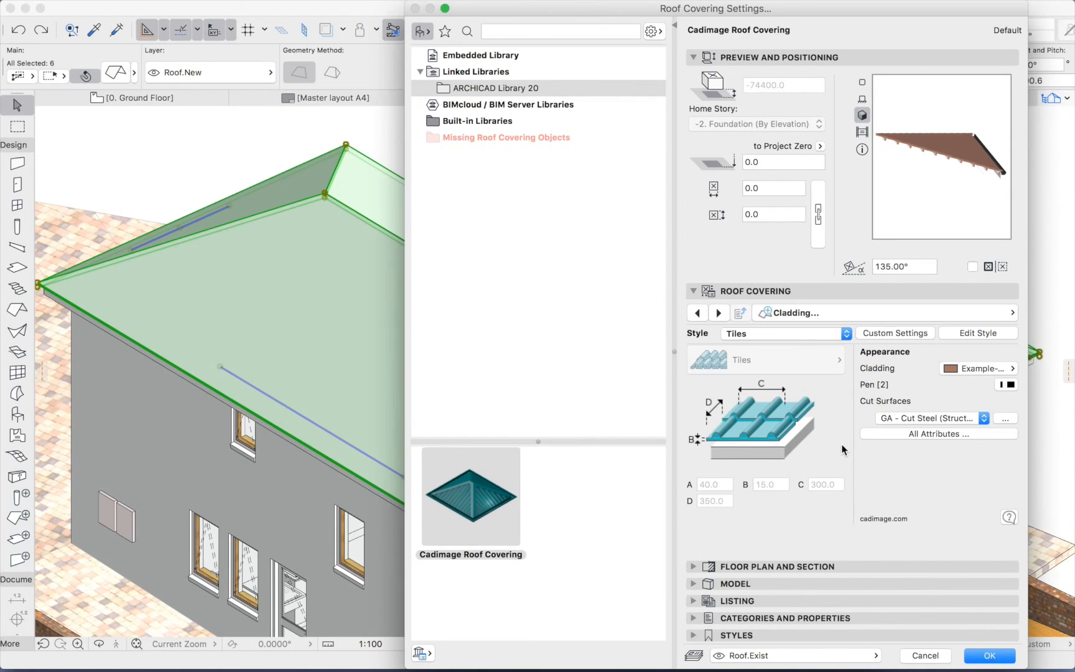
# Try the Corrugate, Flat, Ribbed, Shingles and Spanish Tiles cladding styles, and set the style back to Tiles.
pyautogui.click(805, 336)
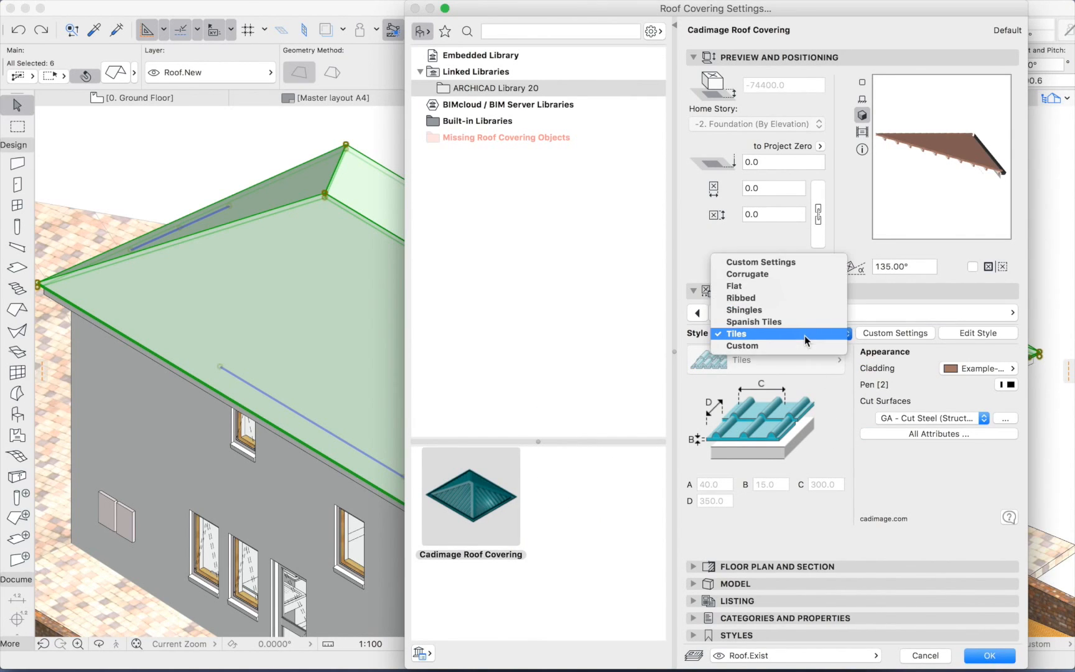
pyautogui.click(774, 274)
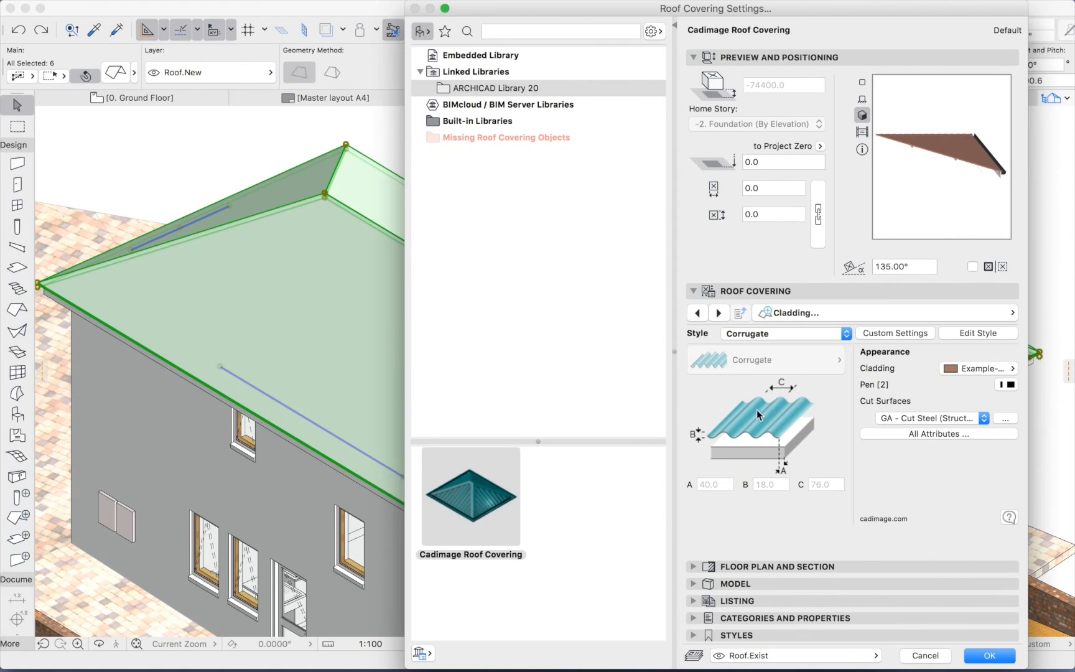
pyautogui.click(775, 336)
pyautogui.click(771, 346)
pyautogui.click(783, 336)
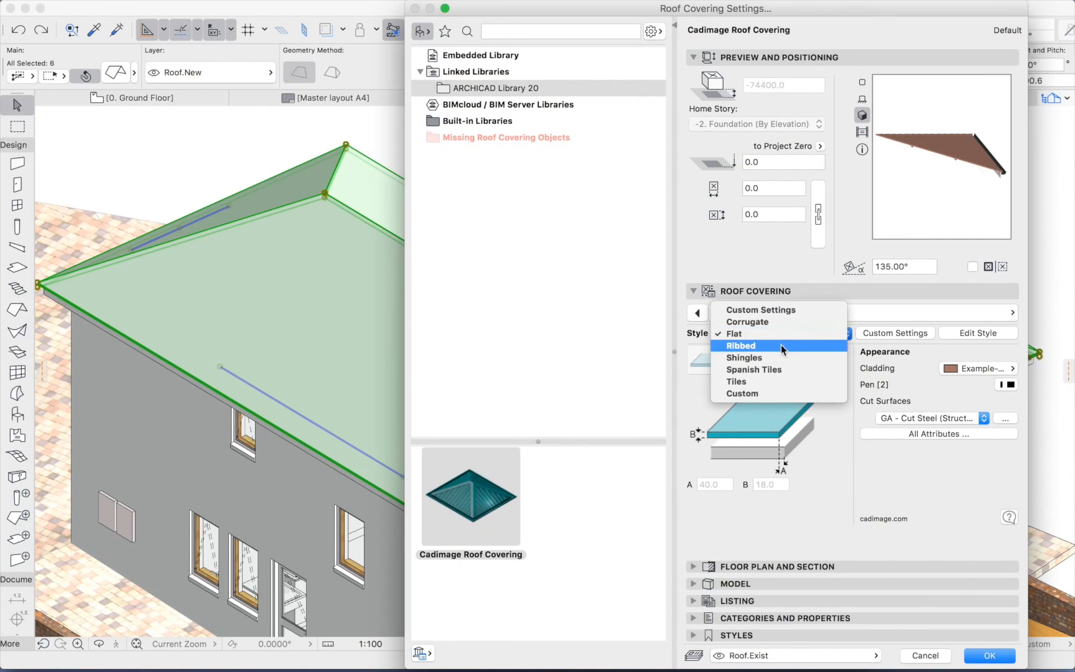
pyautogui.click(782, 345)
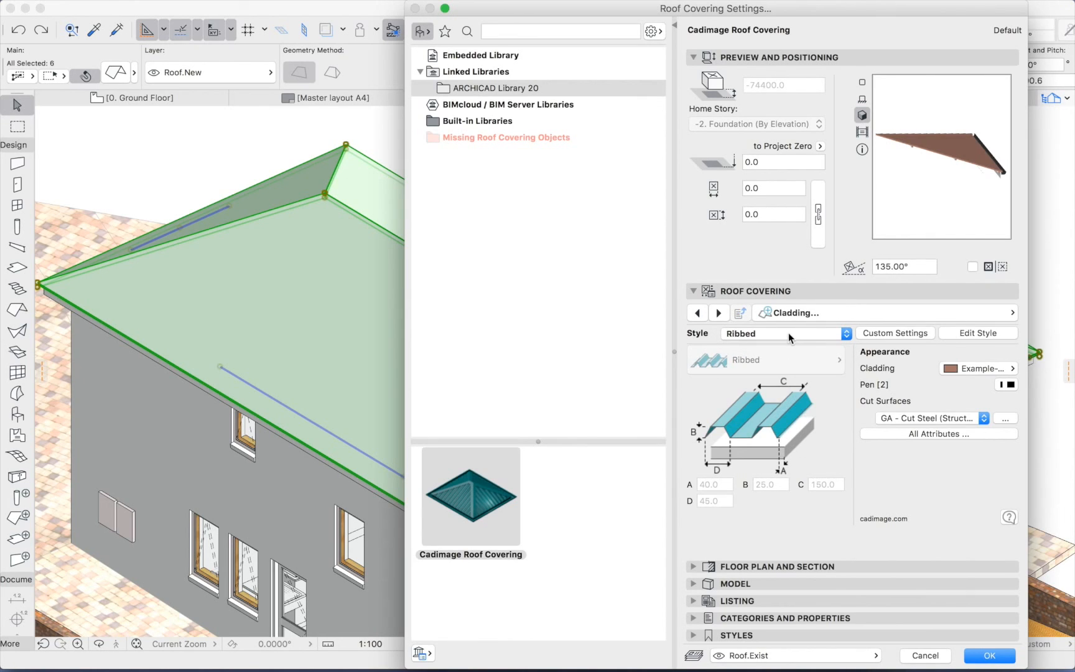
pyautogui.click(789, 333)
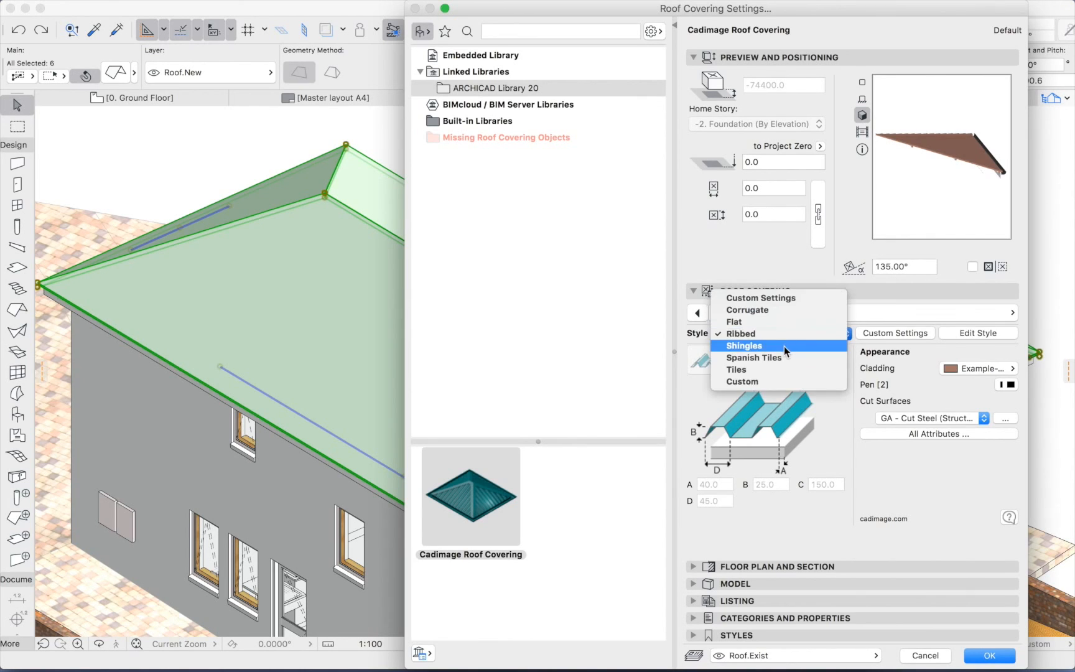
pyautogui.click(784, 346)
pyautogui.click(787, 335)
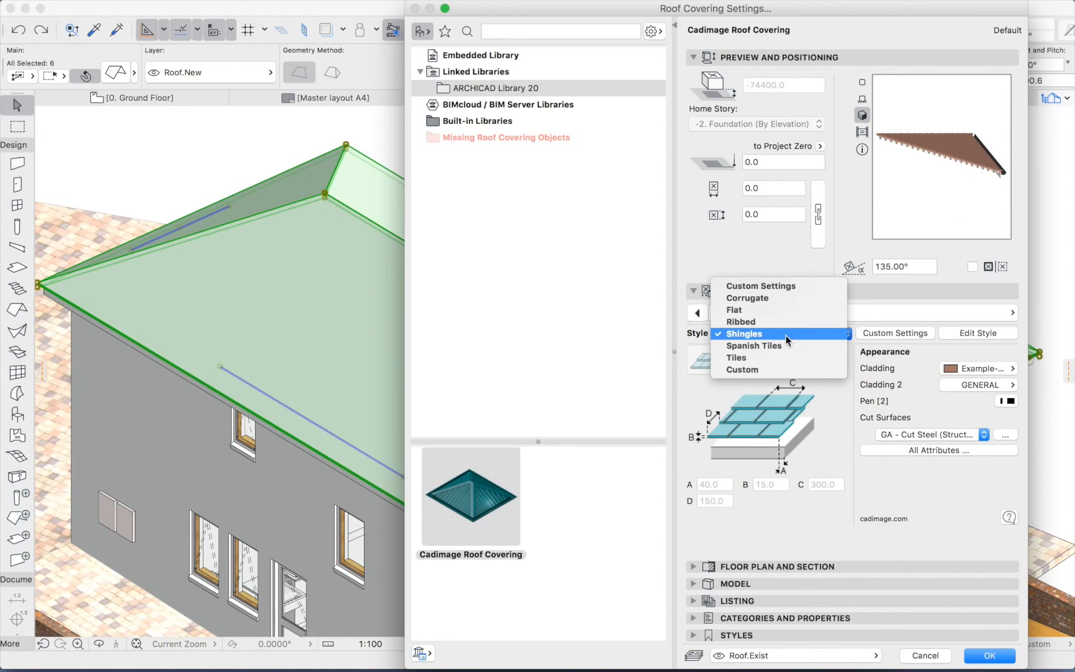
pyautogui.click(784, 342)
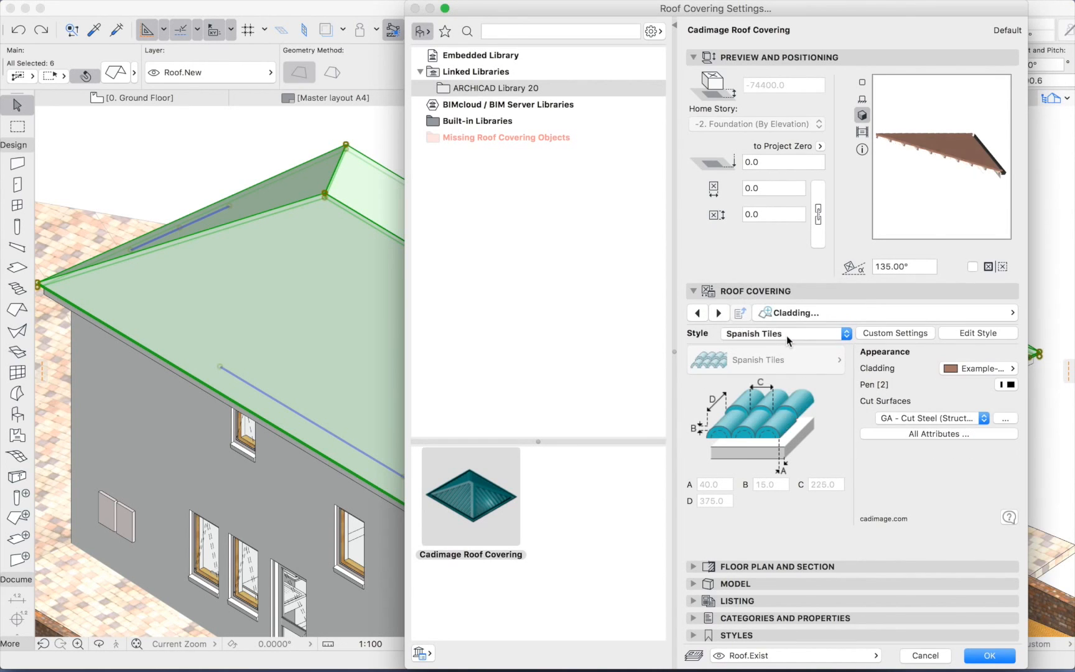
pyautogui.click(786, 336)
pyautogui.click(786, 345)
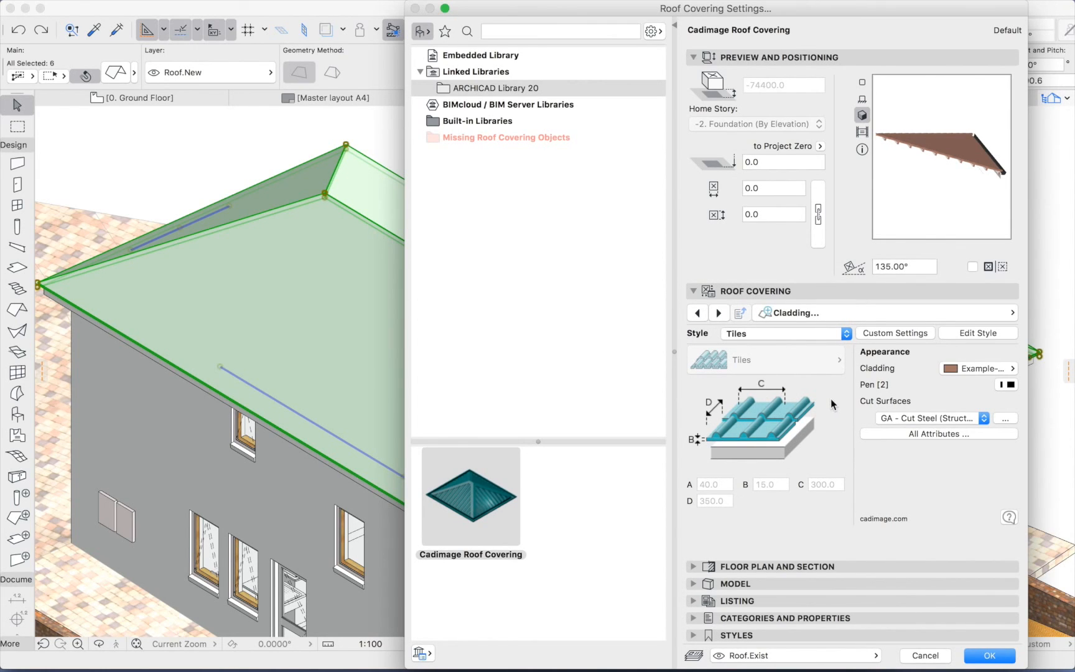
# Keep Example-Tile as the roof covering's cladding surface and set the cladding pen to 1.
pyautogui.click(1002, 371)
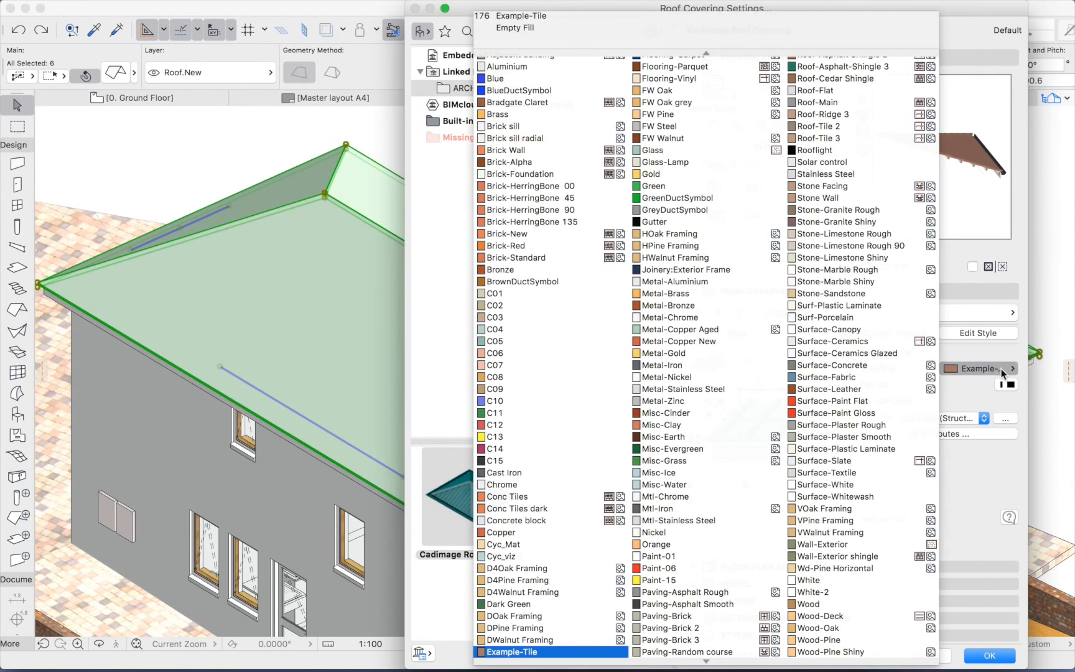
pyautogui.click(548, 651)
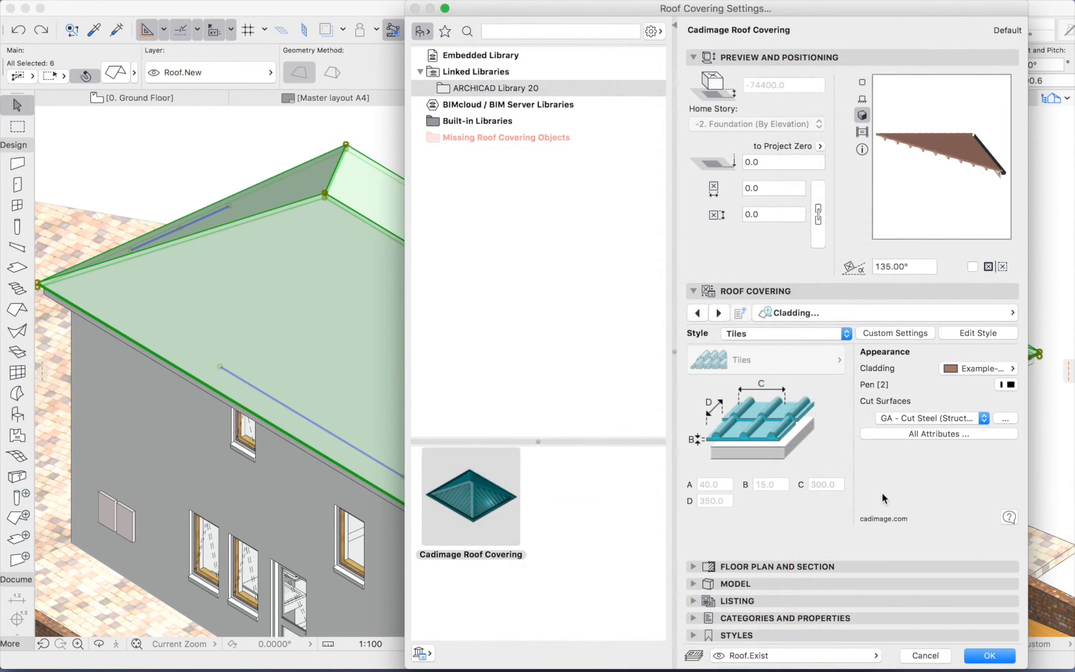
pyautogui.click(1014, 385)
pyautogui.click(759, 386)
pyautogui.click(794, 333)
pyautogui.click(794, 333)
# Review the roof covering's Framing settings and the available framing types, keeping Timber Framing.
pyautogui.click(800, 313)
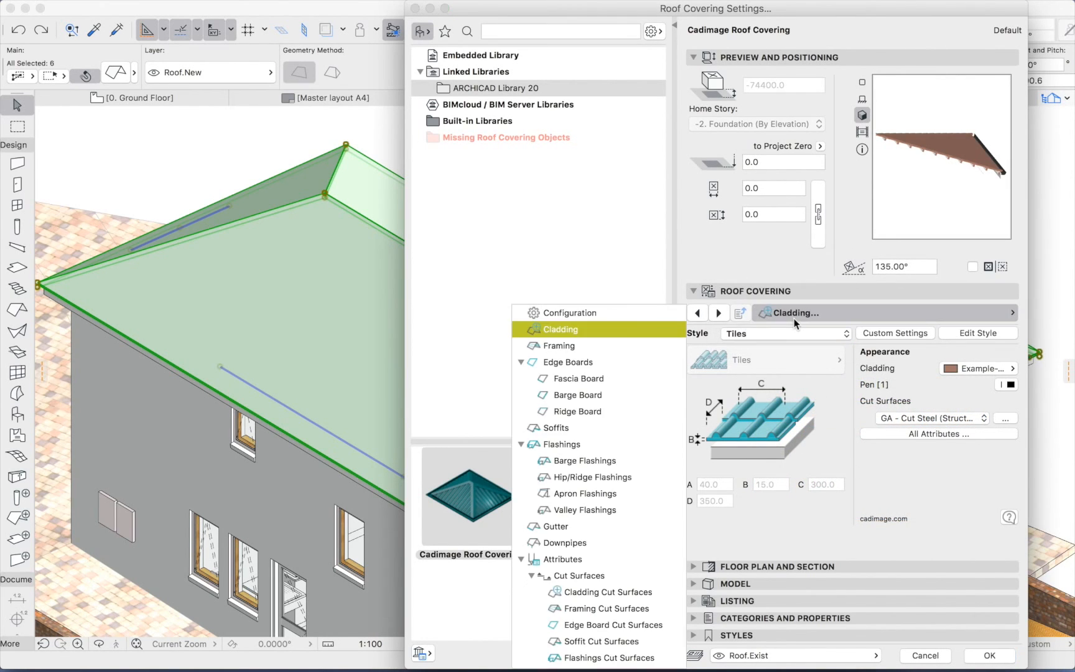
pyautogui.click(552, 346)
pyautogui.click(836, 487)
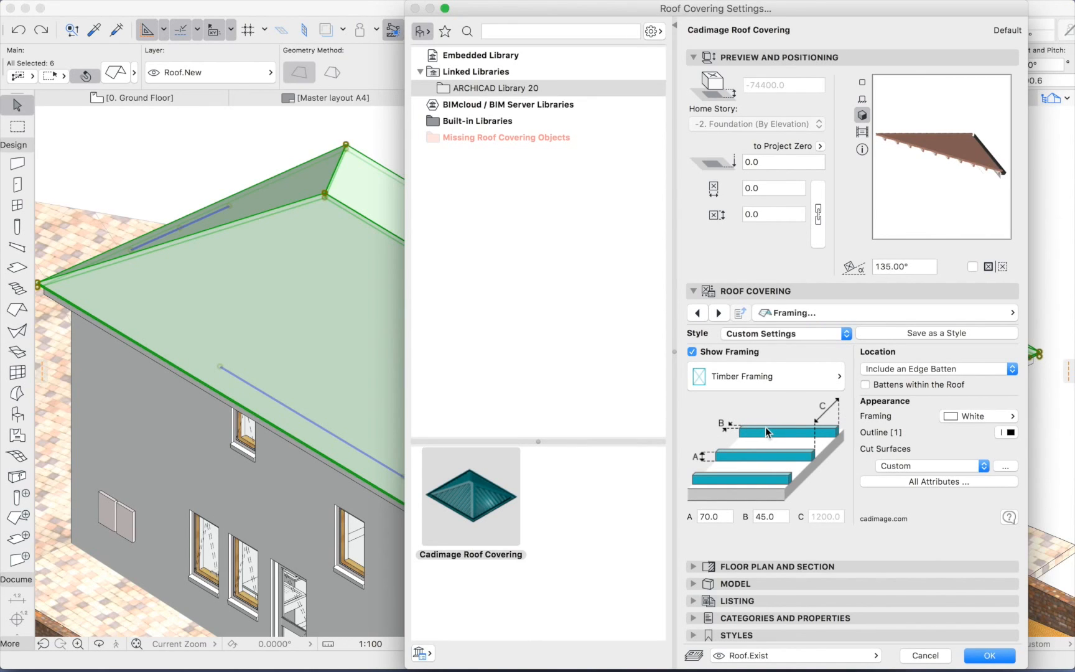
pyautogui.click(763, 378)
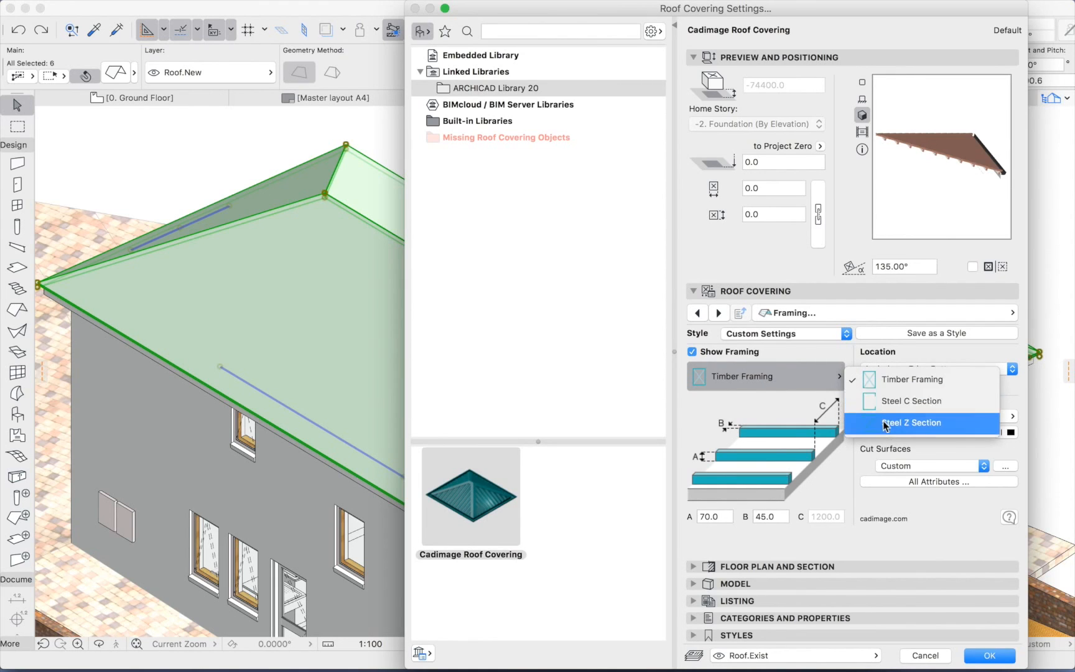
pyautogui.click(712, 407)
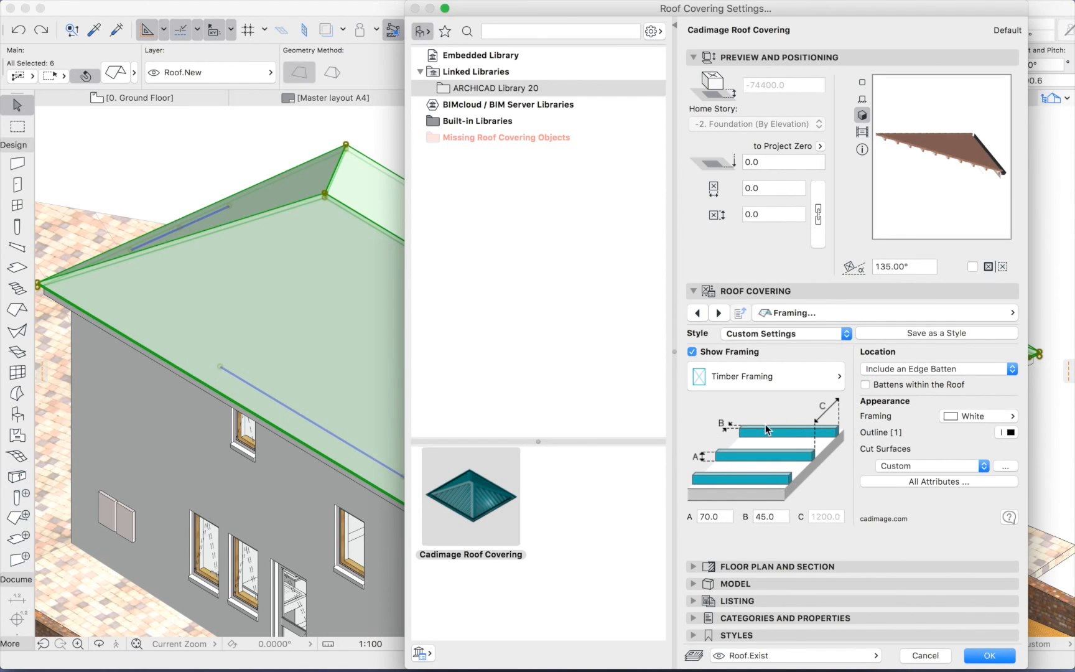
# Review the Fascia Board, Barge Board and Ridge Board settings of the roof covering.
pyautogui.click(793, 314)
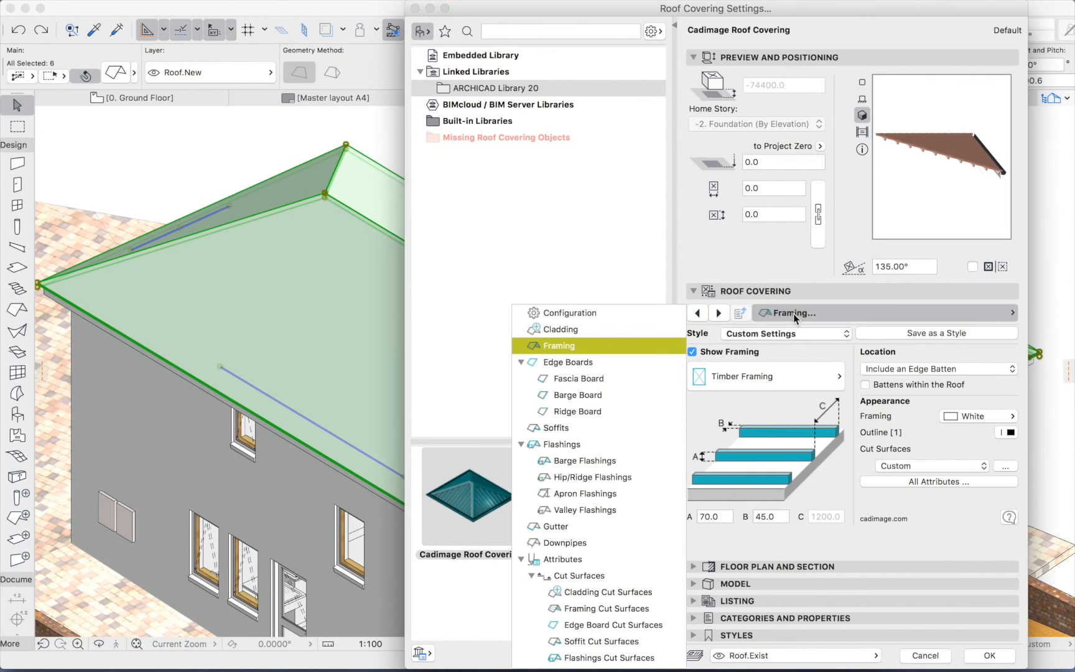
pyautogui.click(583, 381)
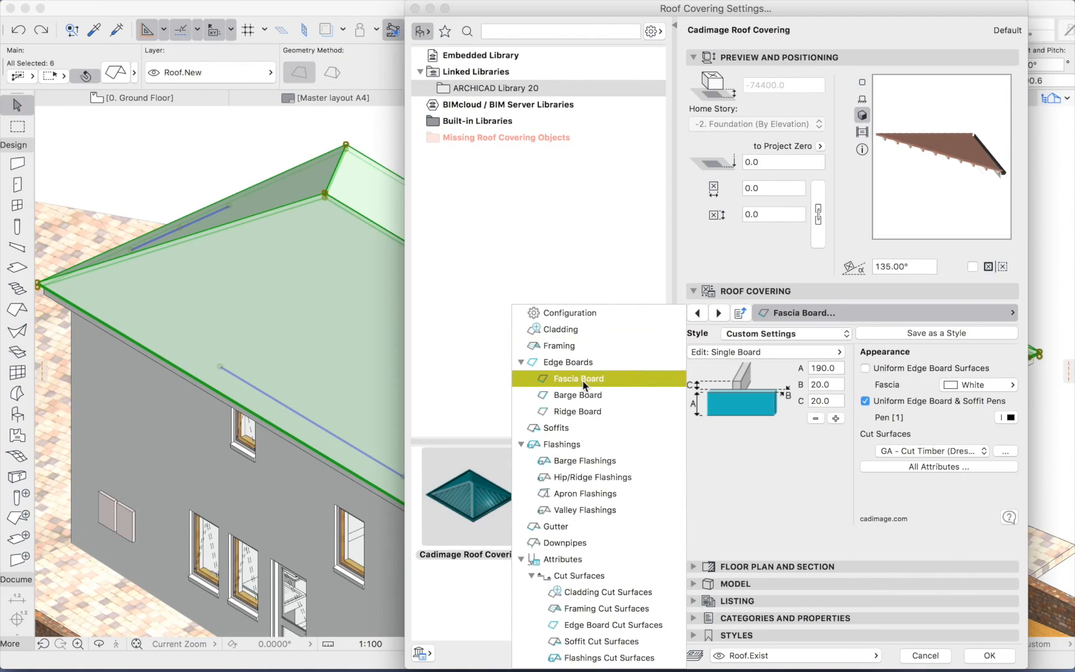
pyautogui.click(582, 396)
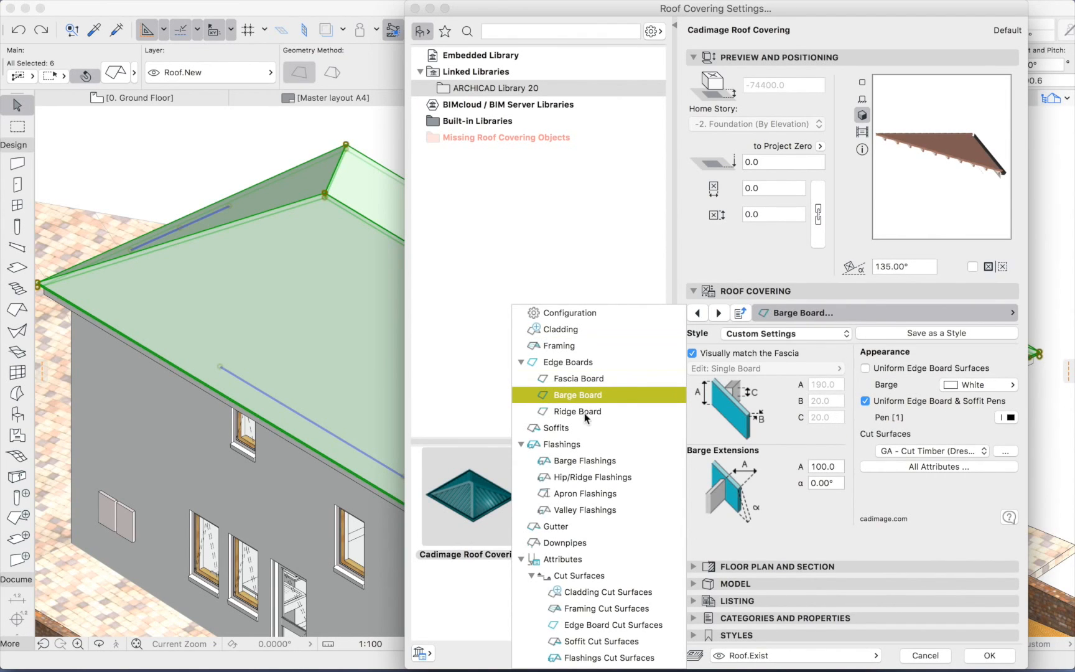
pyautogui.click(585, 412)
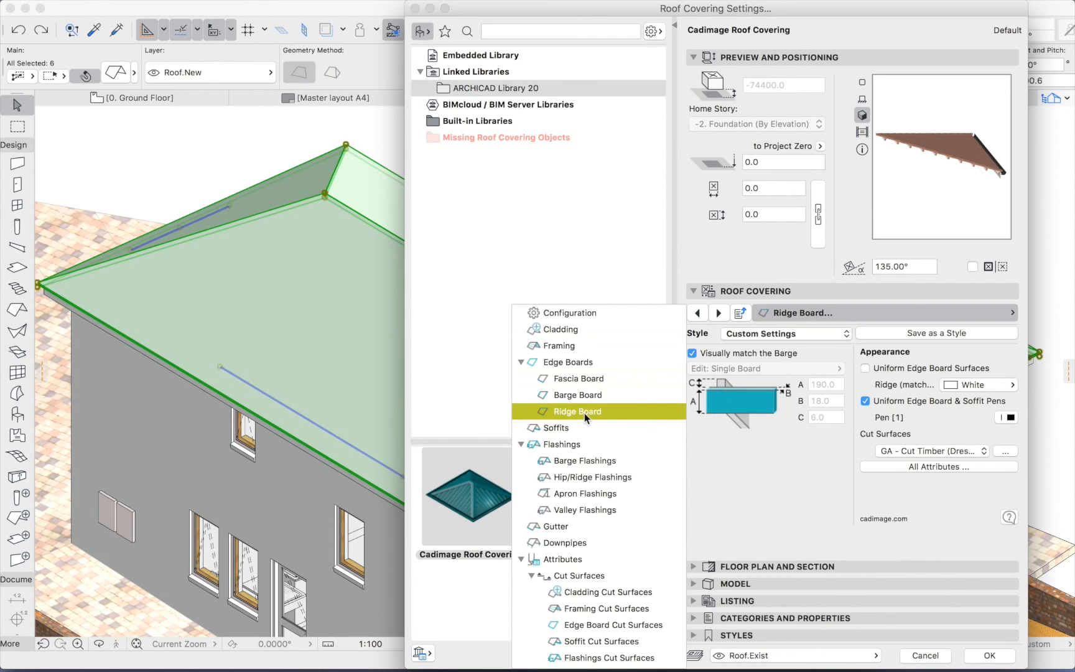
# Review the general Flashings settings and compare the Barge Flashings with the Hip/Ridge Flashings.
pyautogui.click(573, 448)
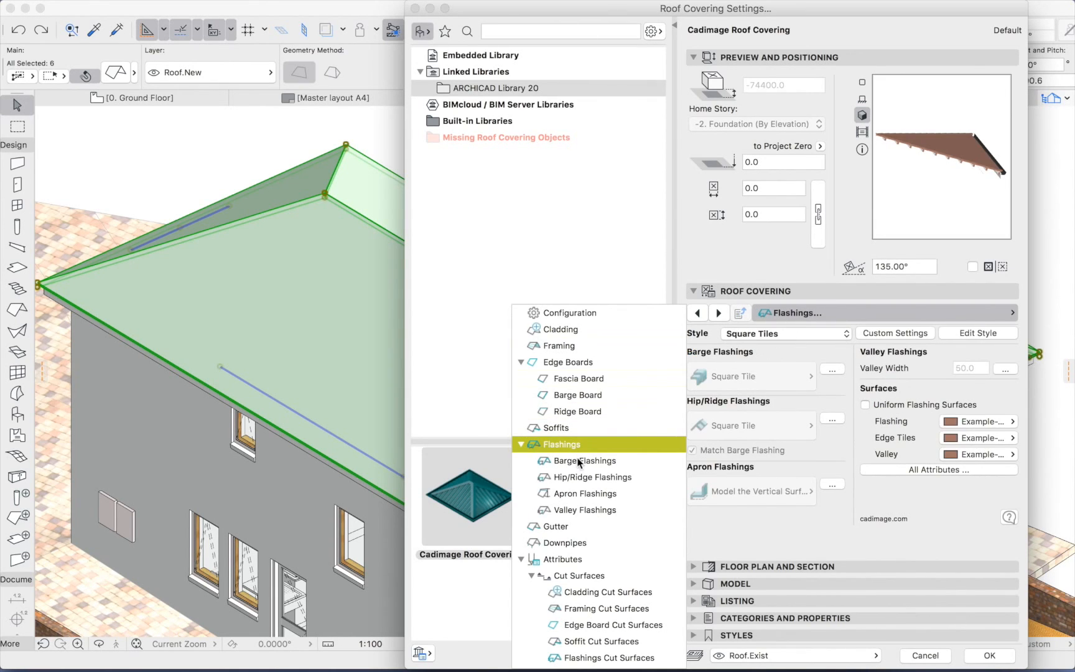
pyautogui.click(581, 461)
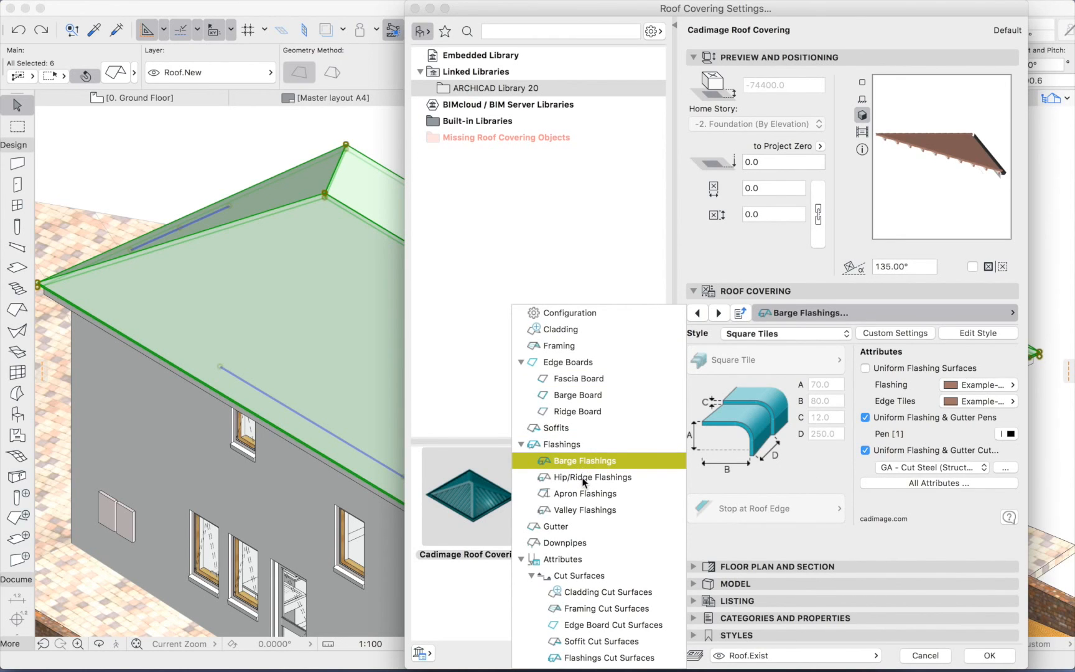
pyautogui.click(584, 478)
pyautogui.click(583, 461)
pyautogui.click(610, 478)
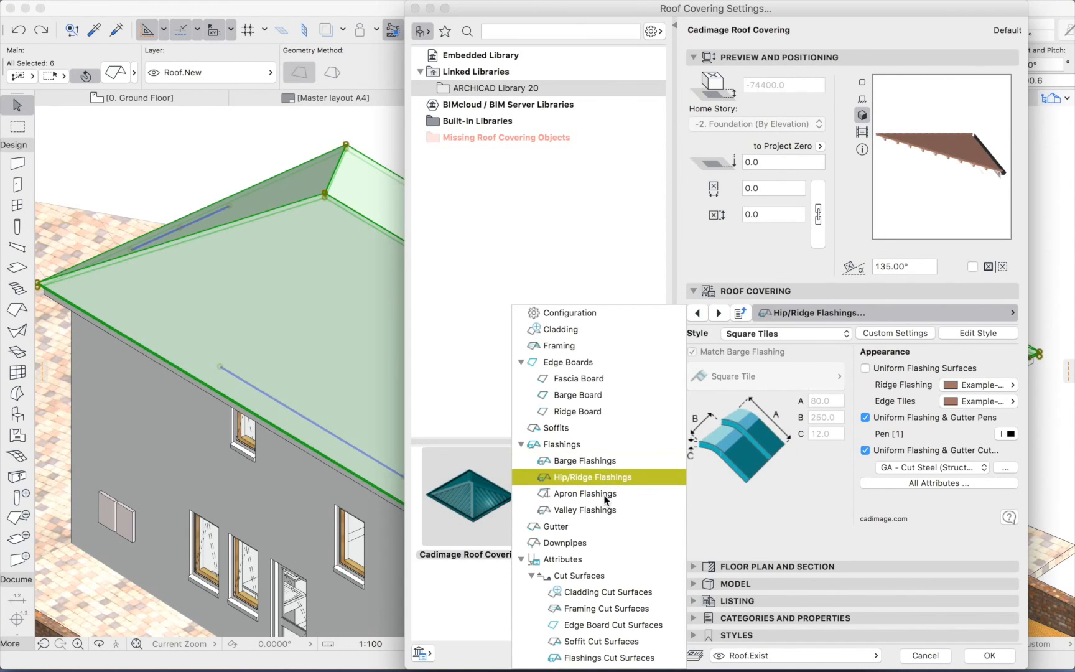
# Set the surface of the roof covering's apron flashings to Metal-Zinc.
pyautogui.click(605, 497)
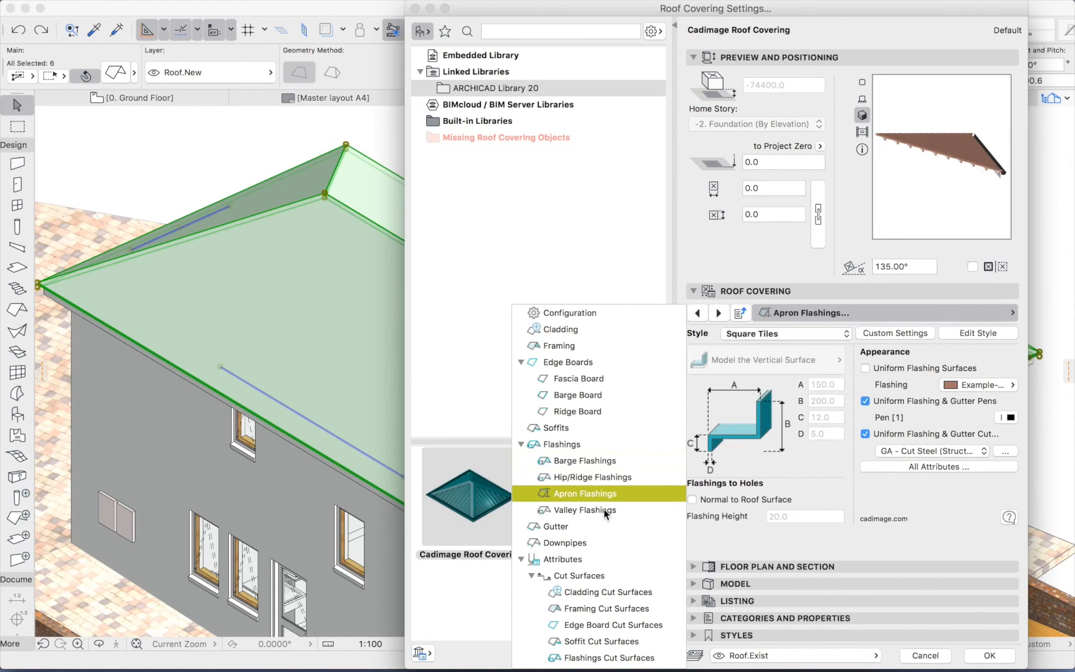
pyautogui.click(604, 508)
pyautogui.click(604, 494)
pyautogui.click(1008, 391)
pyautogui.click(1007, 389)
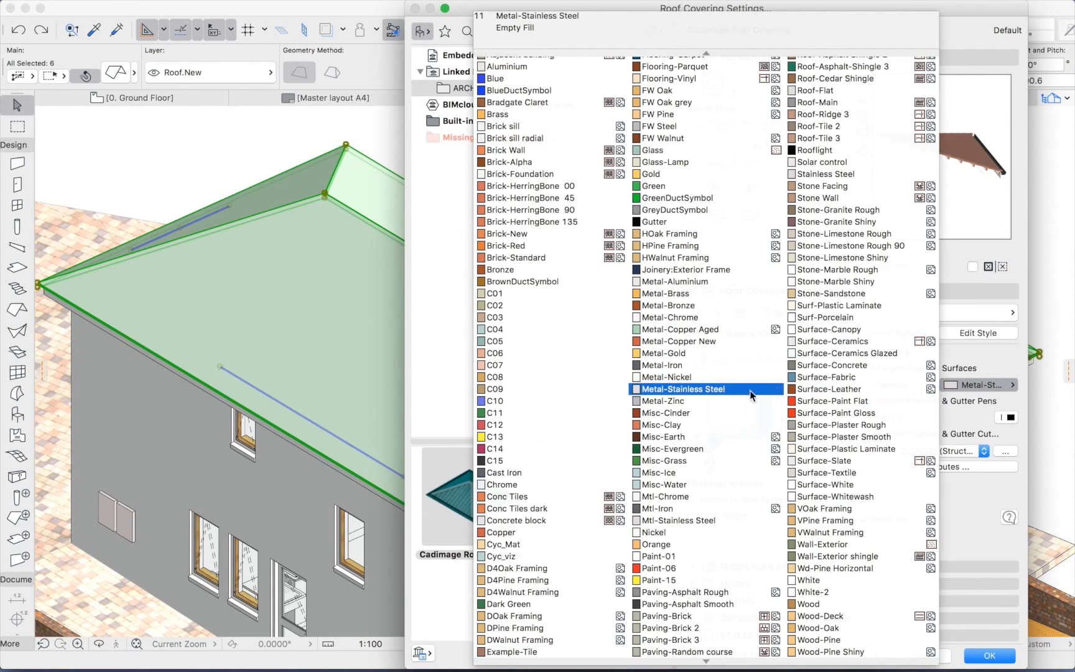
pyautogui.click(710, 401)
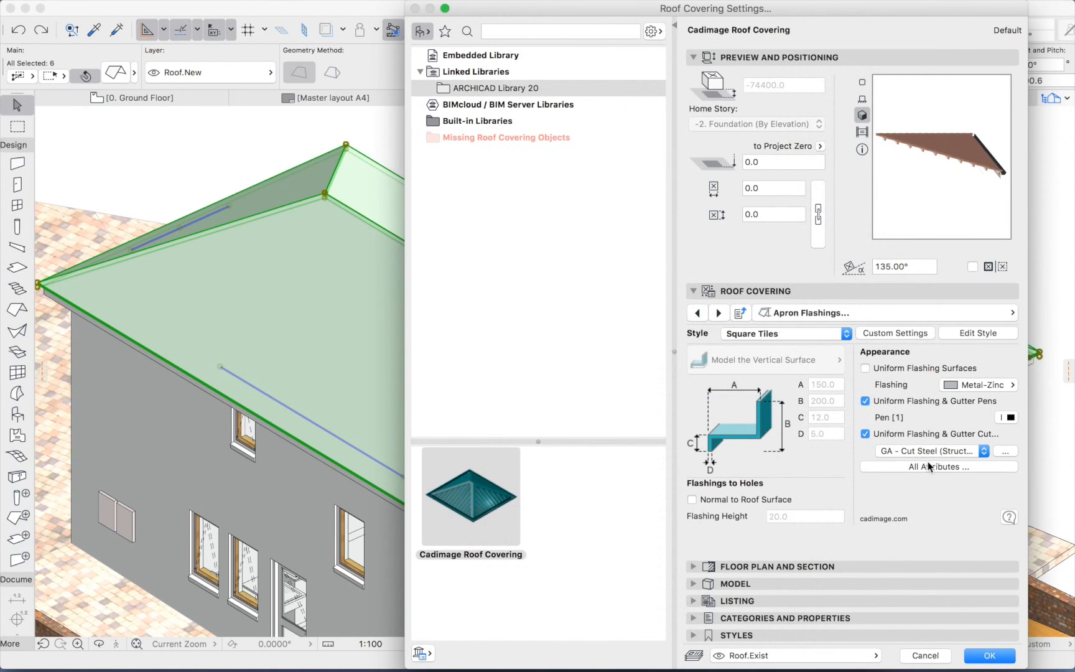
# Change the roof covering's gutter profile to Half Round.
pyautogui.click(808, 317)
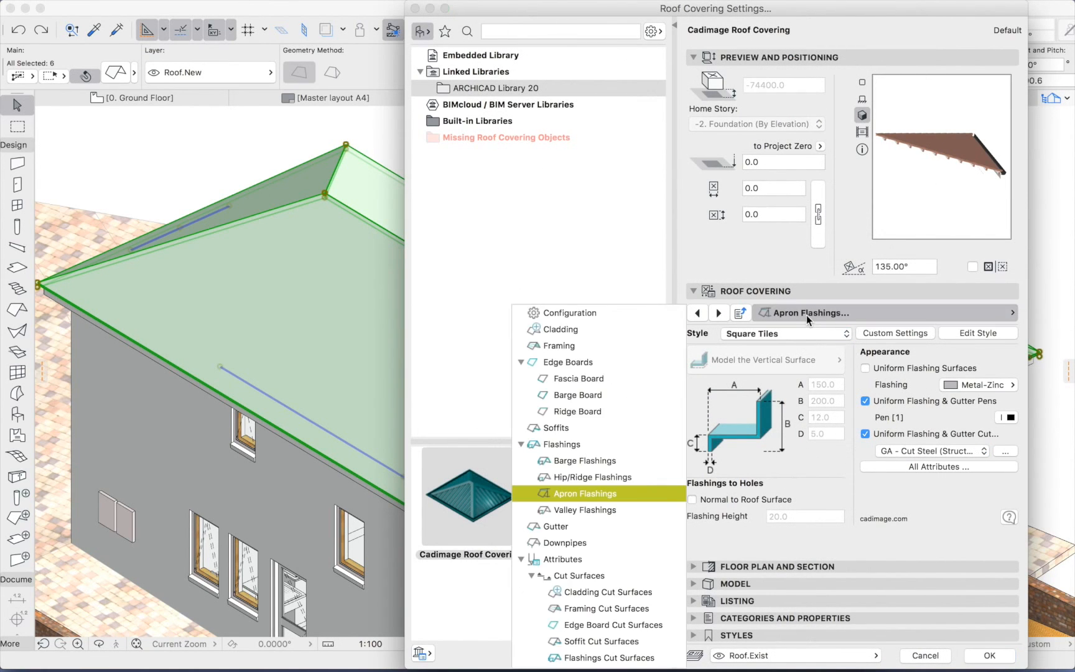
pyautogui.click(563, 529)
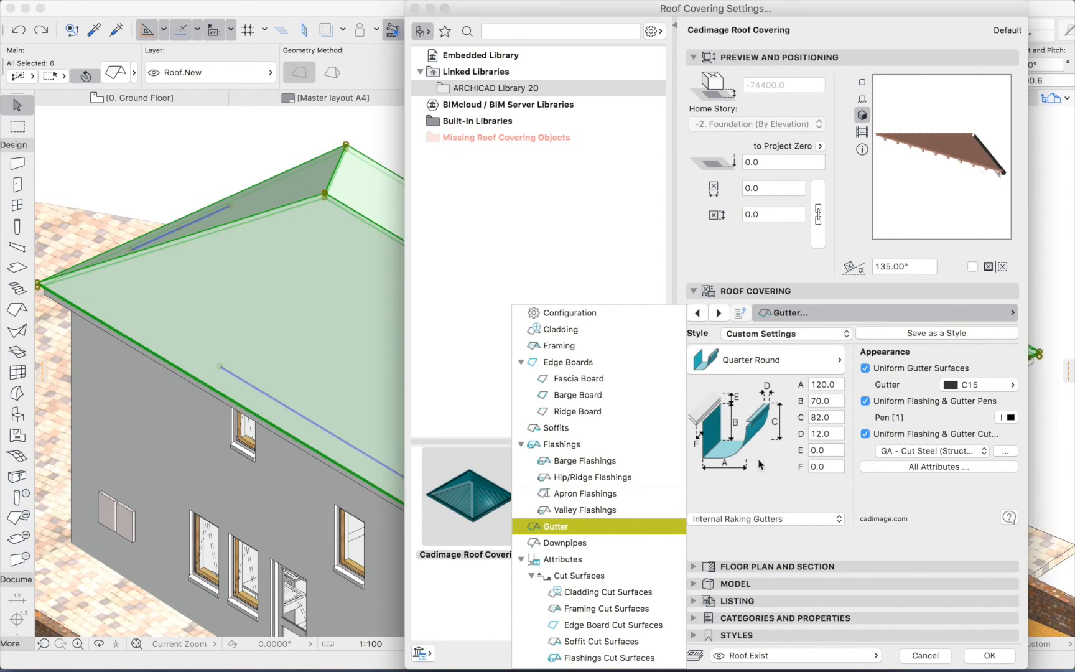
pyautogui.click(820, 367)
pyautogui.click(820, 368)
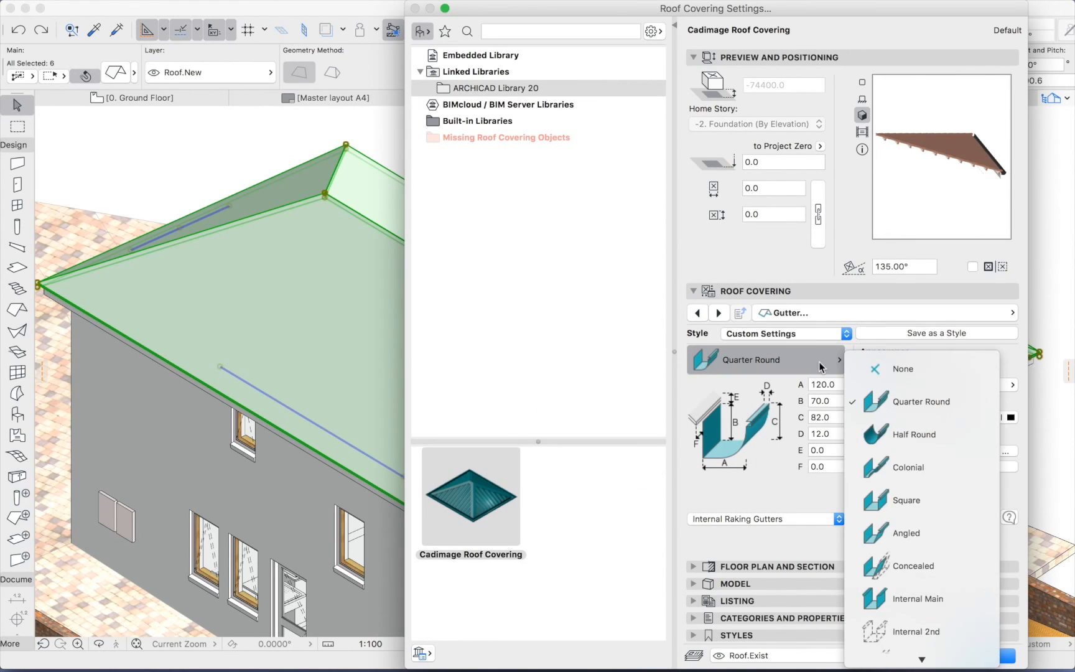
pyautogui.click(867, 435)
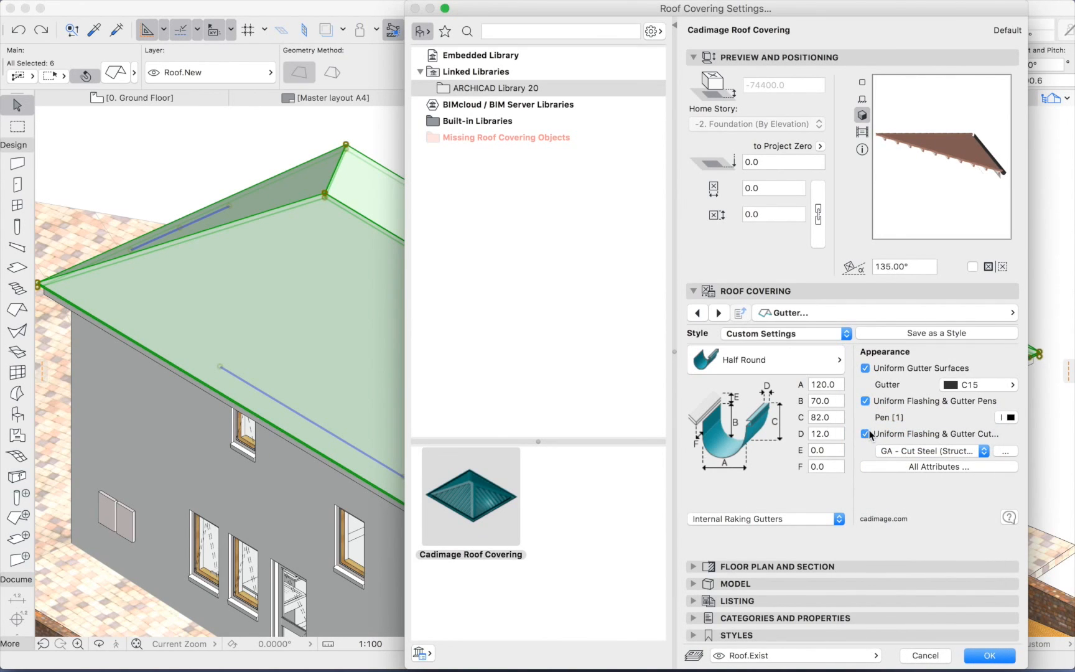
# Display the Downpipes settings of the roof covering and review the shape, brackets and dimensions.
pyautogui.click(804, 314)
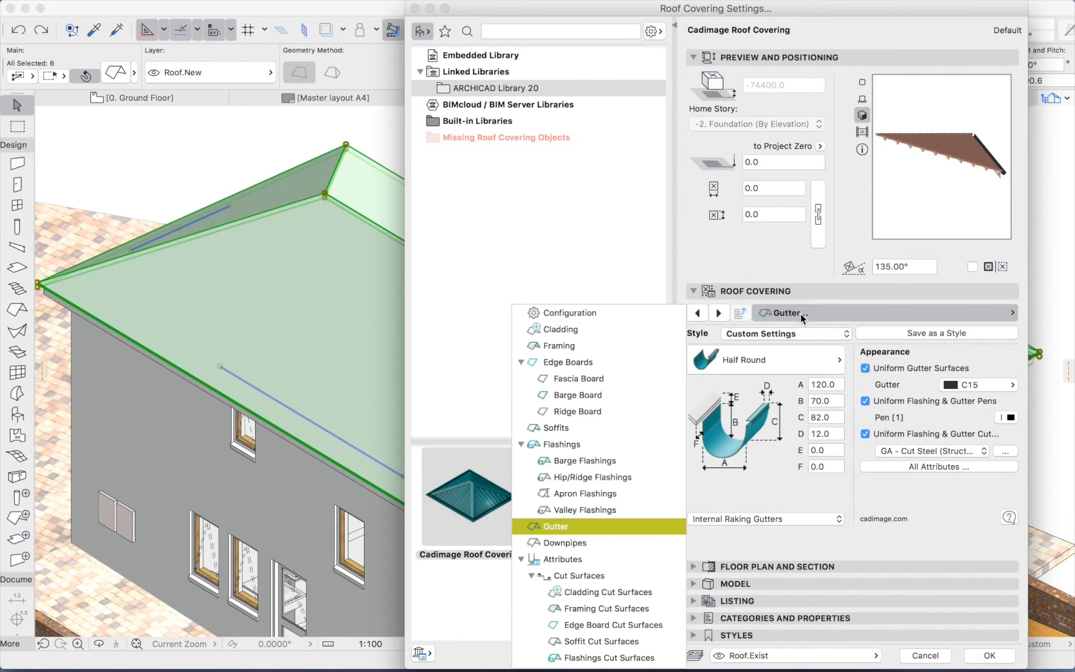
pyautogui.click(565, 543)
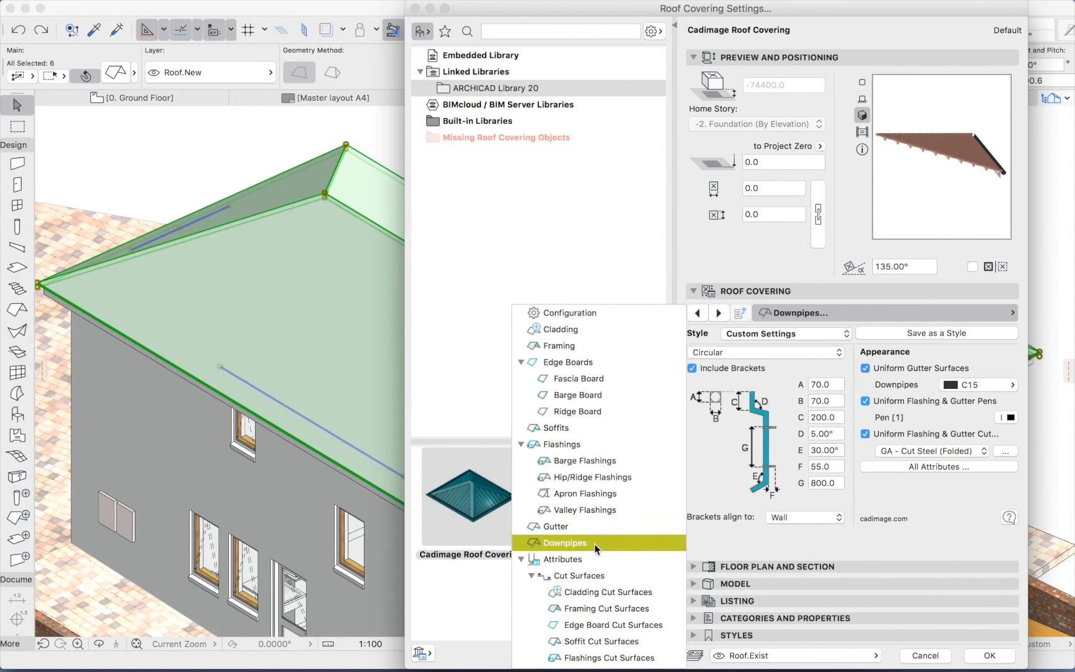
pyautogui.click(885, 516)
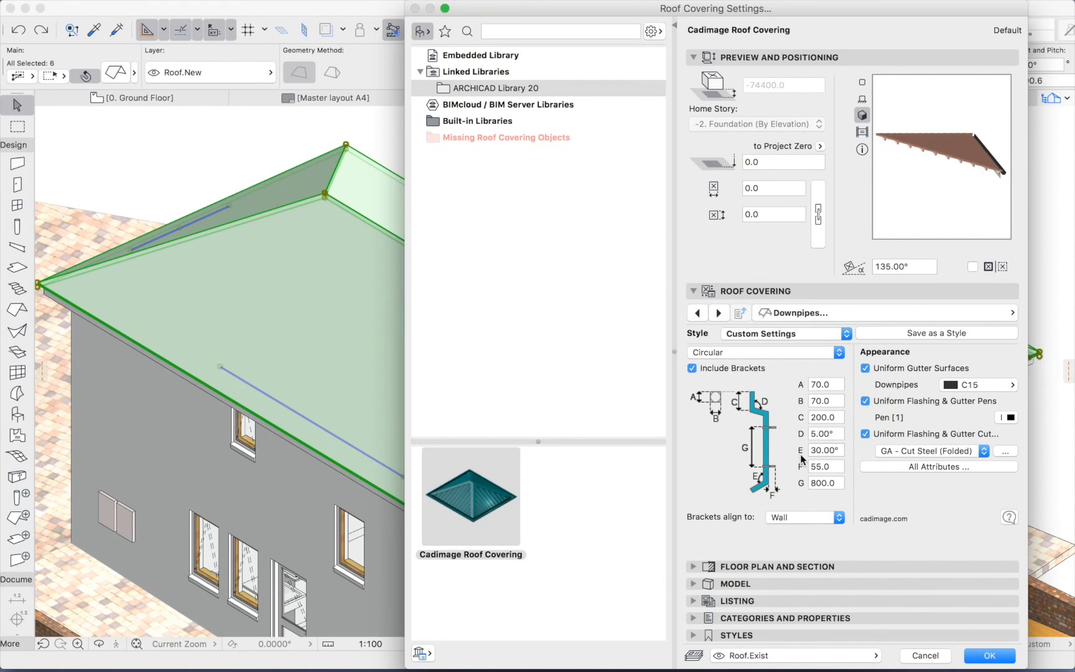
# Review the circular downpipe settings, apply the Cadimage roof covering to the six selected main roof planes, and clear the selection.
pyautogui.click(792, 317)
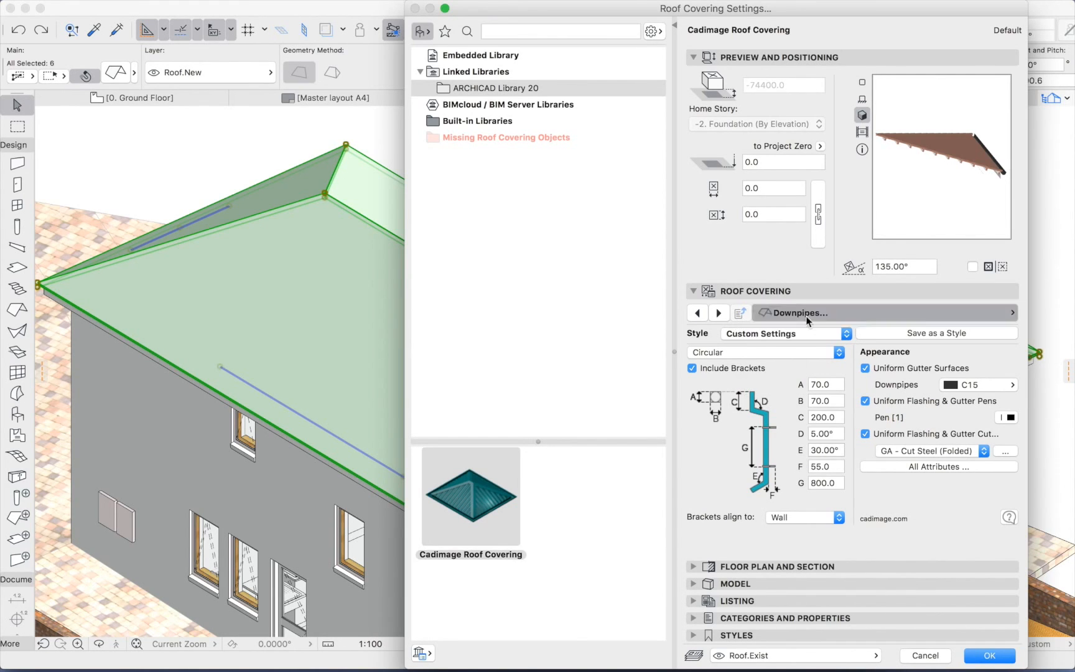
pyautogui.scroll(-3, 635, 517)
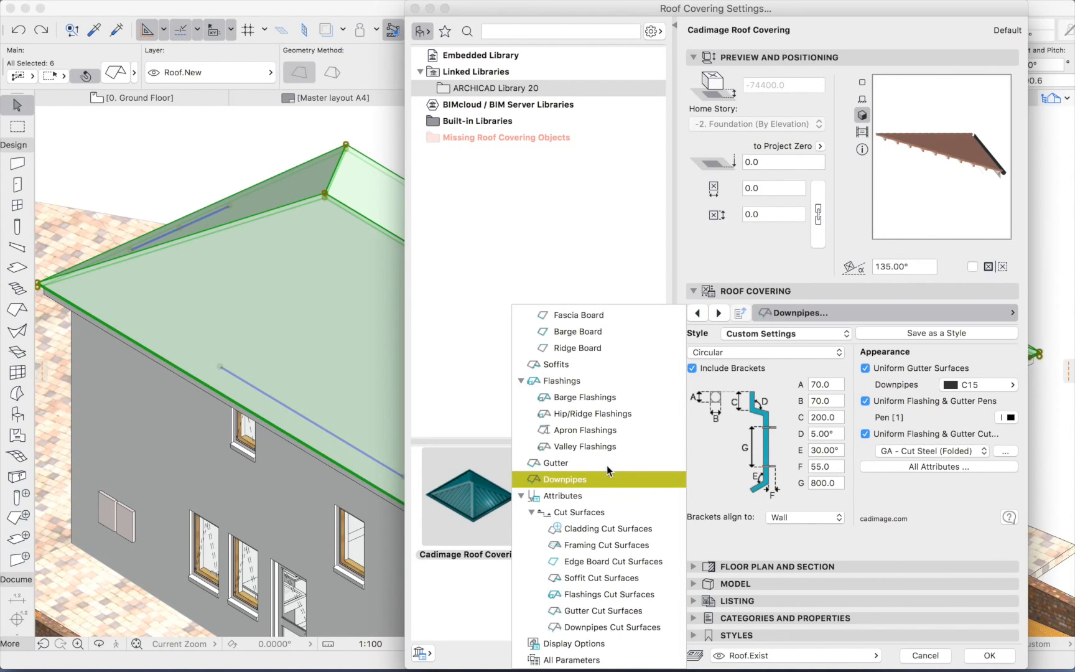
pyautogui.click(954, 532)
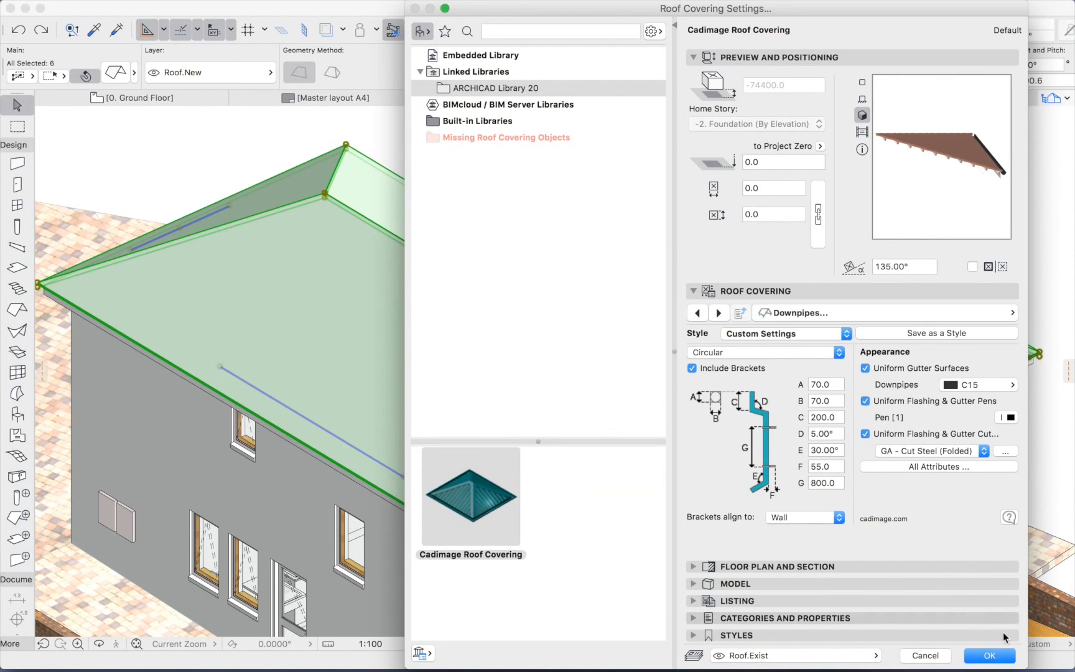
pyautogui.click(991, 656)
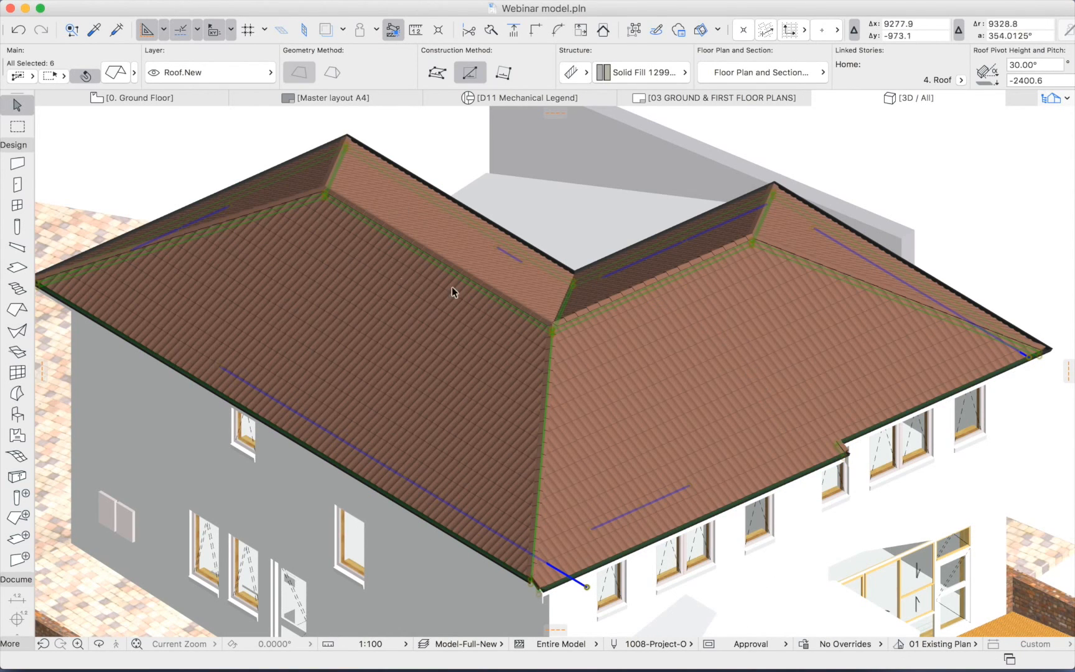
pyautogui.click(1010, 247)
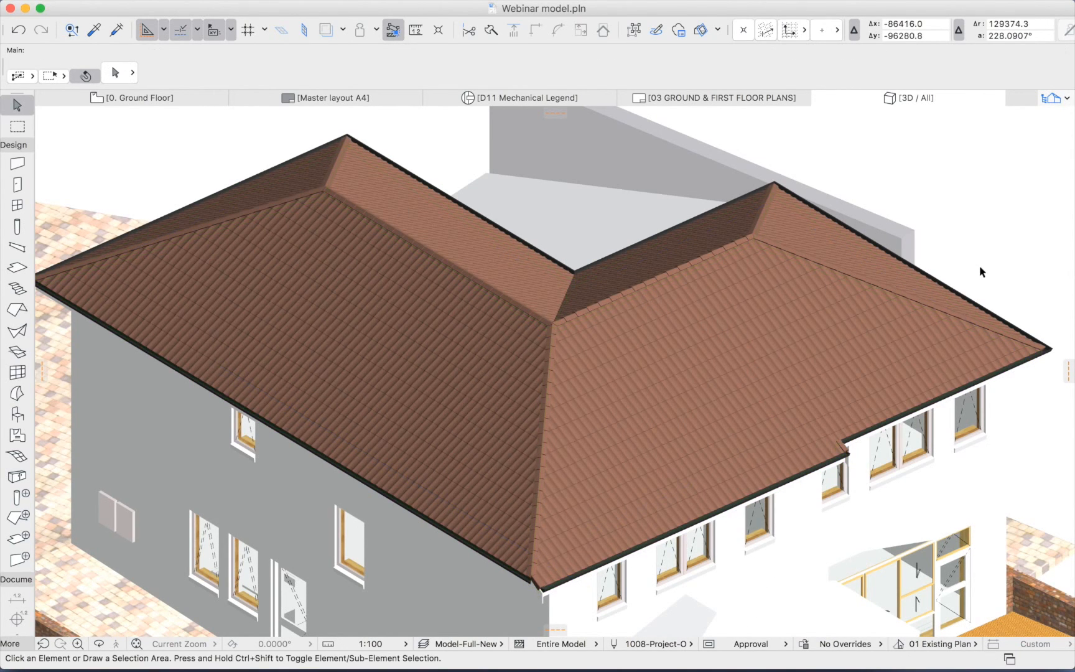
# Examine the main roof's tile covering in 3D, including the ridge and hip junction, the eaves corner and the far gutter end.
pyautogui.press('o')
pyautogui.moveTo(745, 353); pyautogui.dragTo(728, 333)
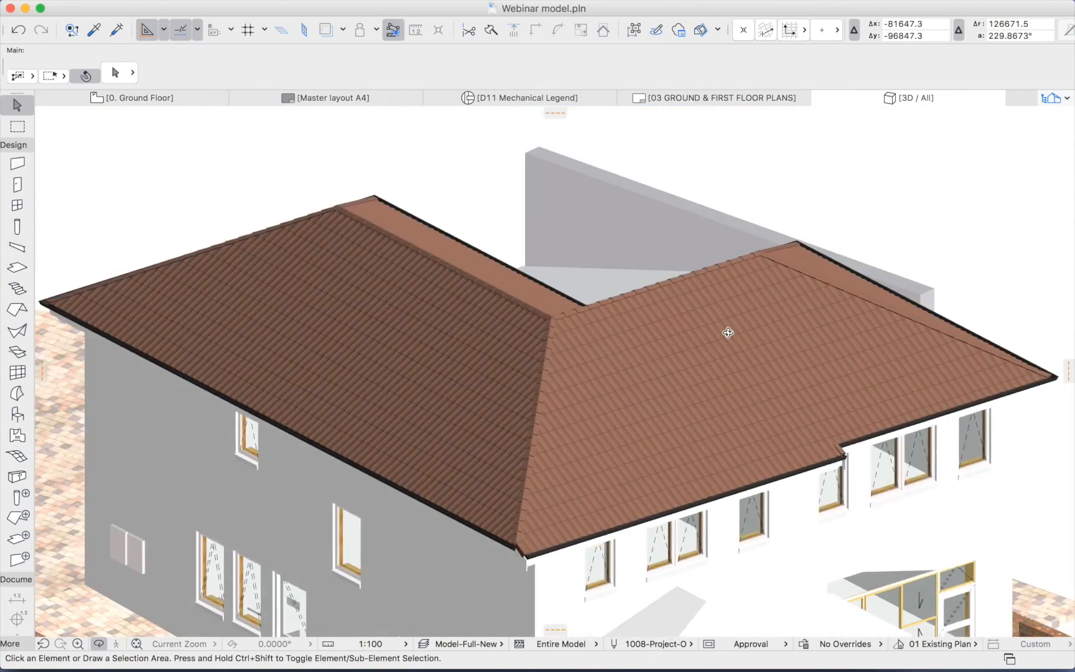
pyautogui.scroll(3, 572, 350)
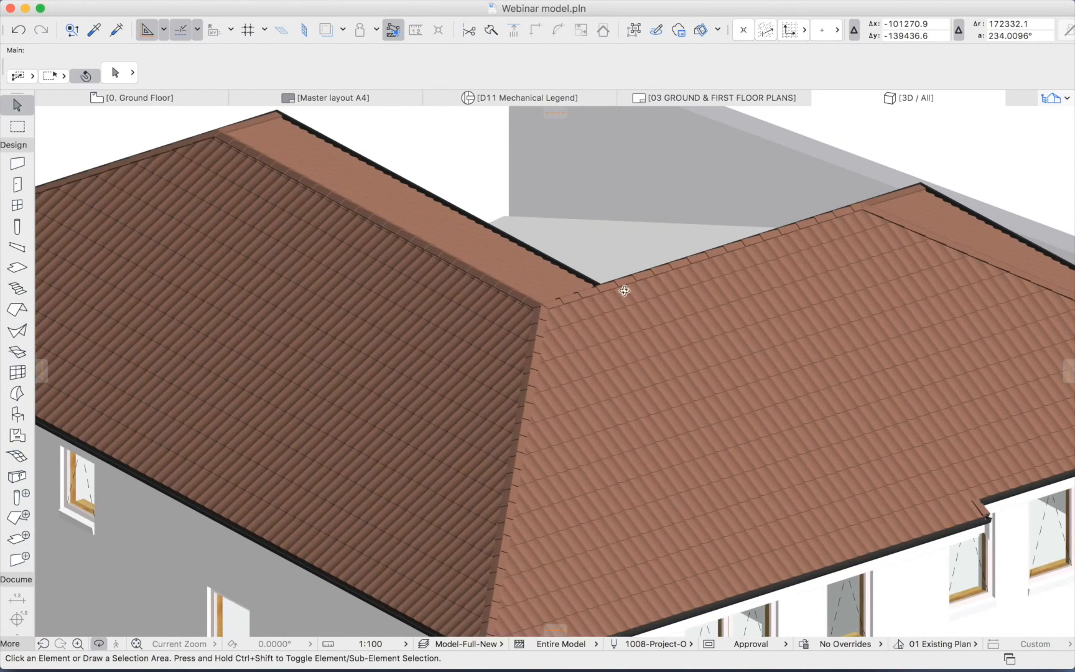
pyautogui.scroll(5, 559, 303)
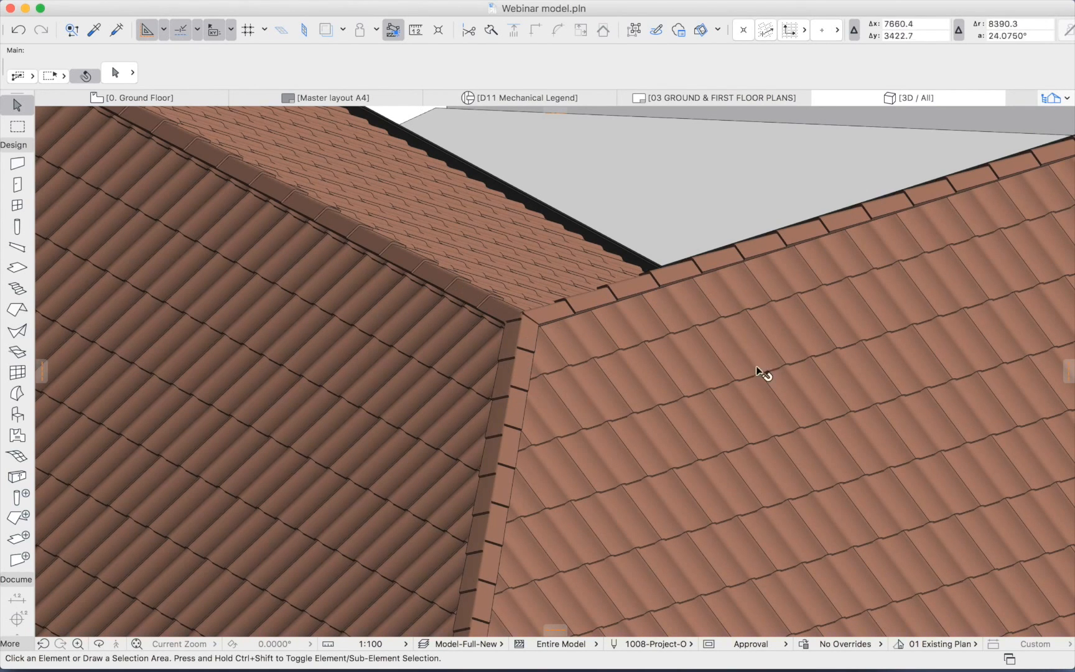
pyautogui.scroll(-6, 647, 372)
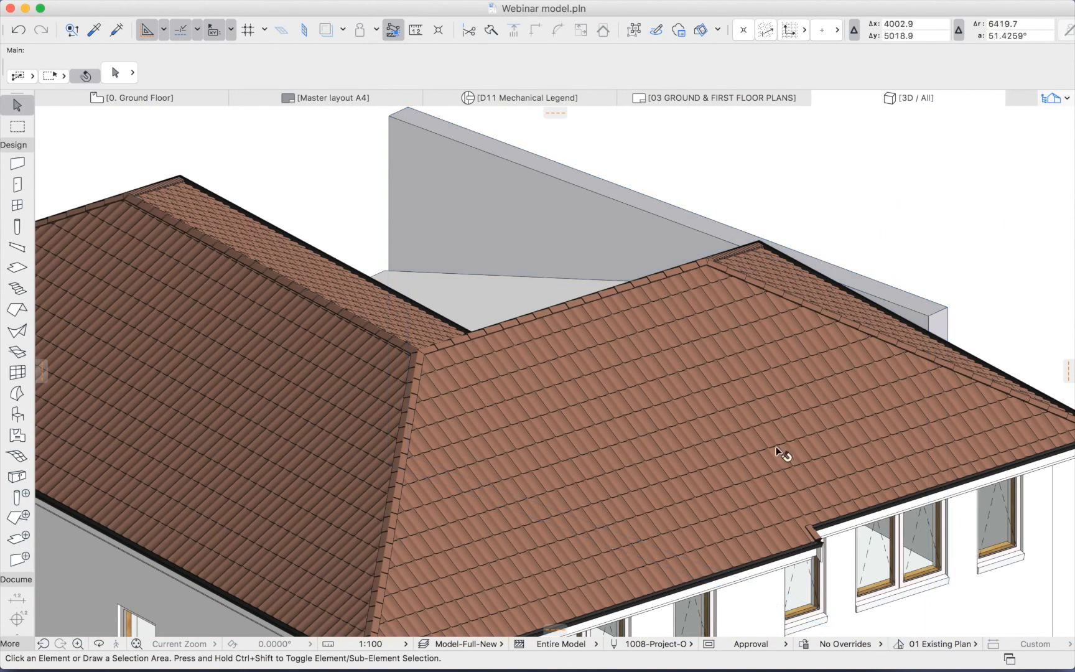
pyautogui.moveTo(561, 564); pyautogui.dragTo(645, 377, button='middle')
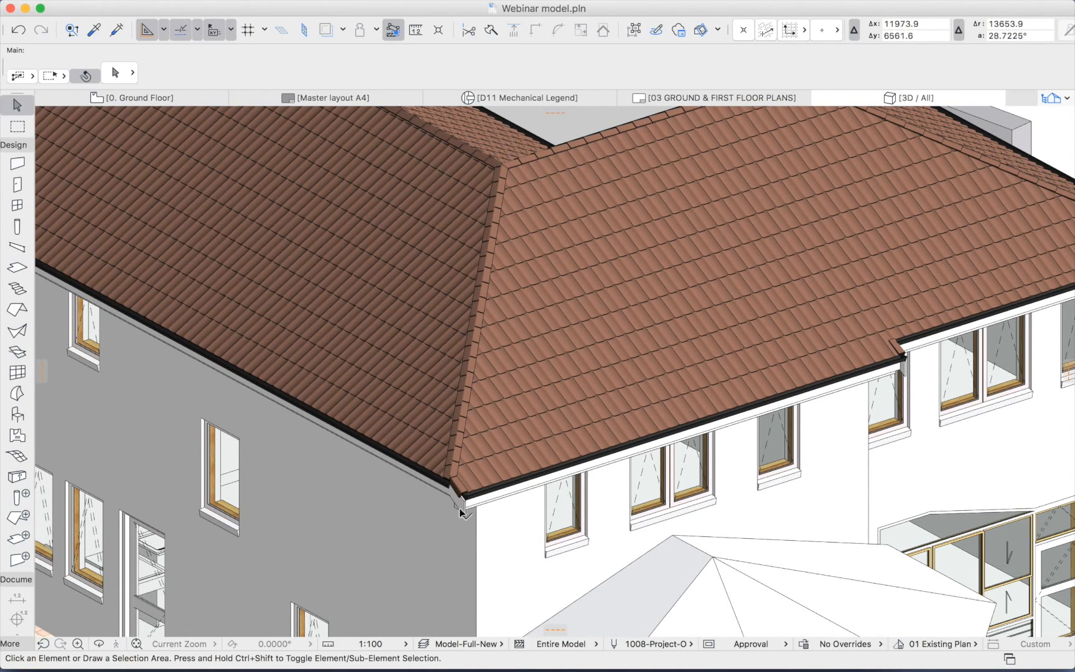
pyautogui.scroll(-3, 579, 507)
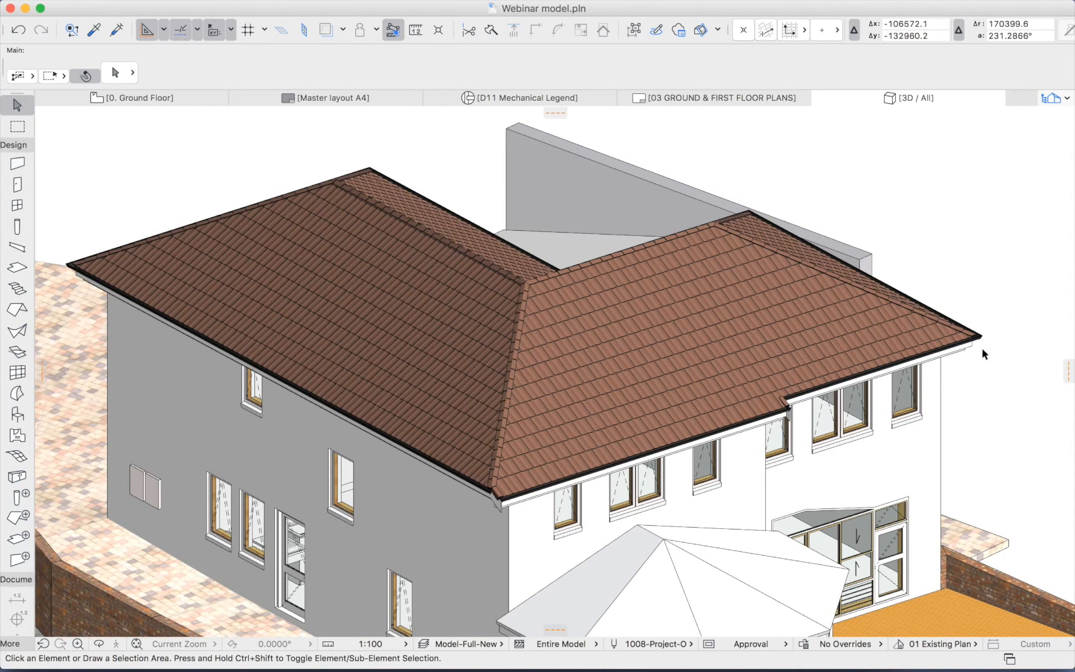
pyautogui.hscroll(5, 919, 385)
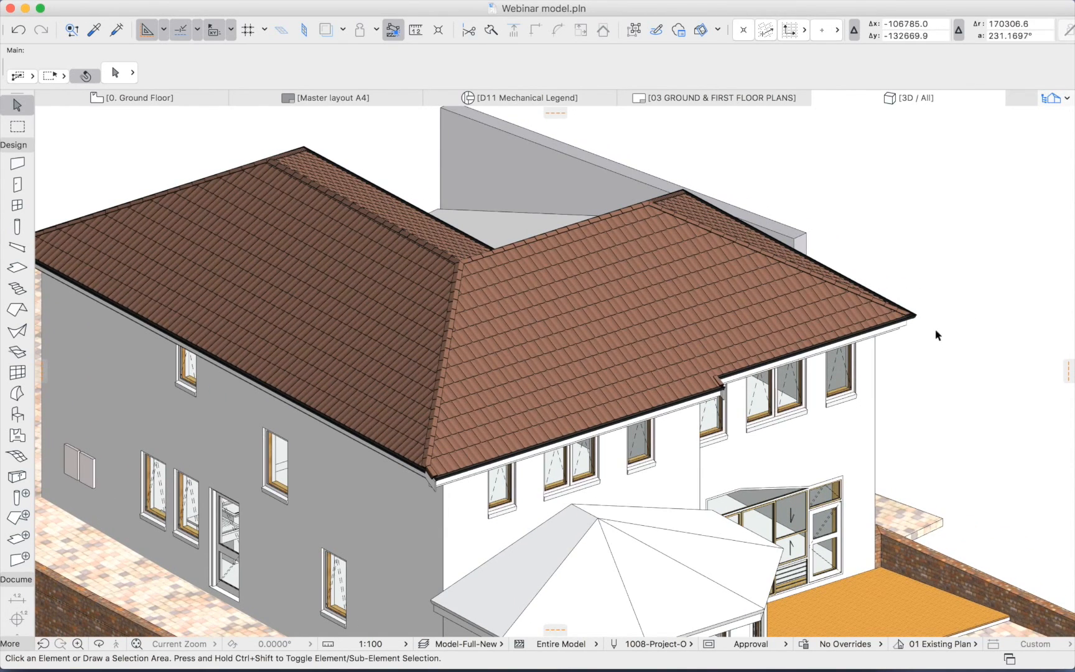
pyautogui.scroll(5, 917, 308)
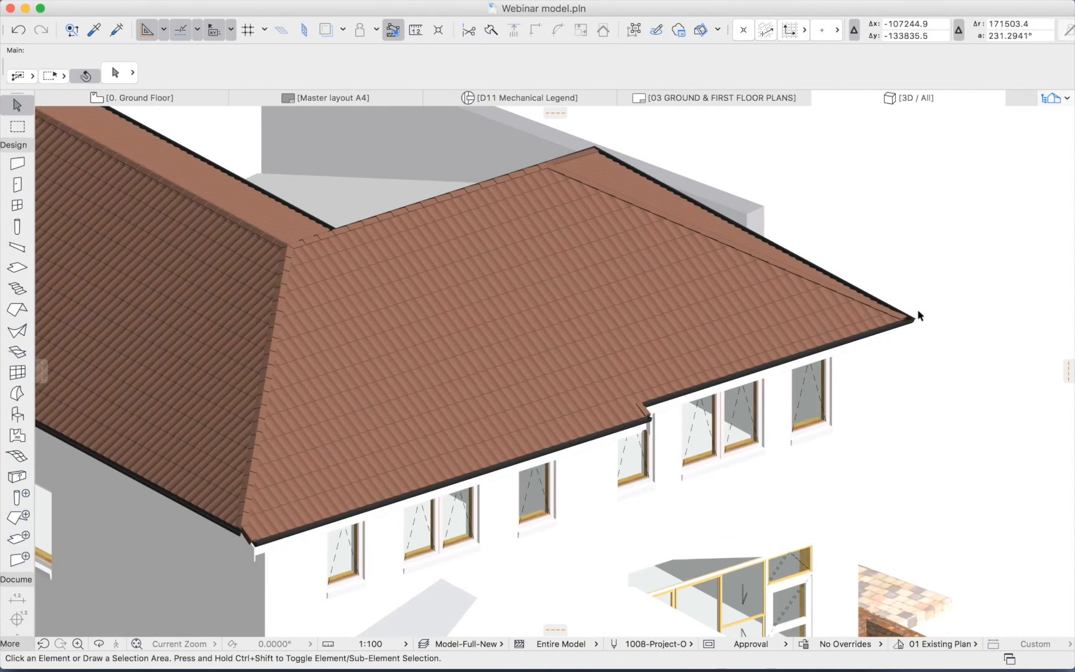
pyautogui.scroll(-3, 919, 311)
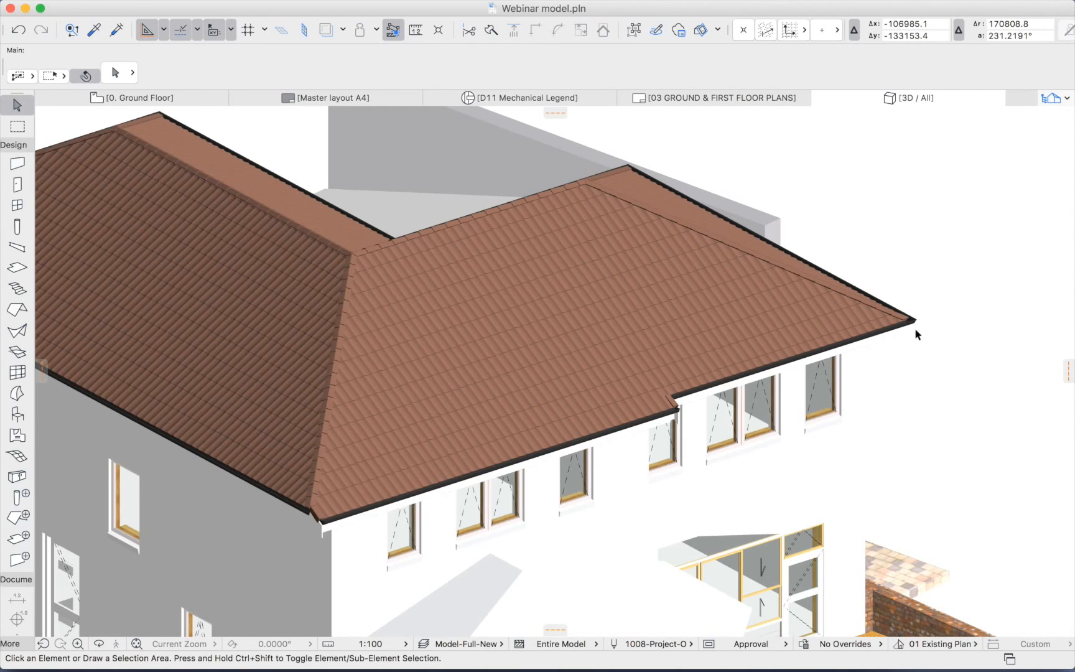
# Select the garden-side roof covering and stretch its downpipe point from the gutter end back towards the house wall corner.
pyautogui.click(846, 309)
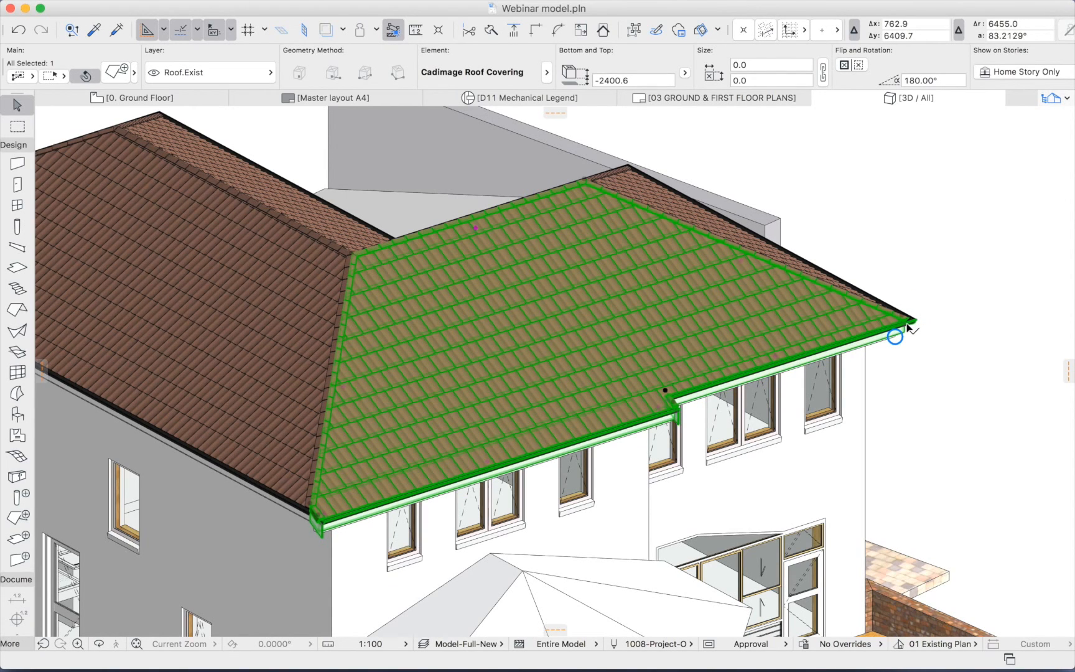
pyautogui.click(908, 330)
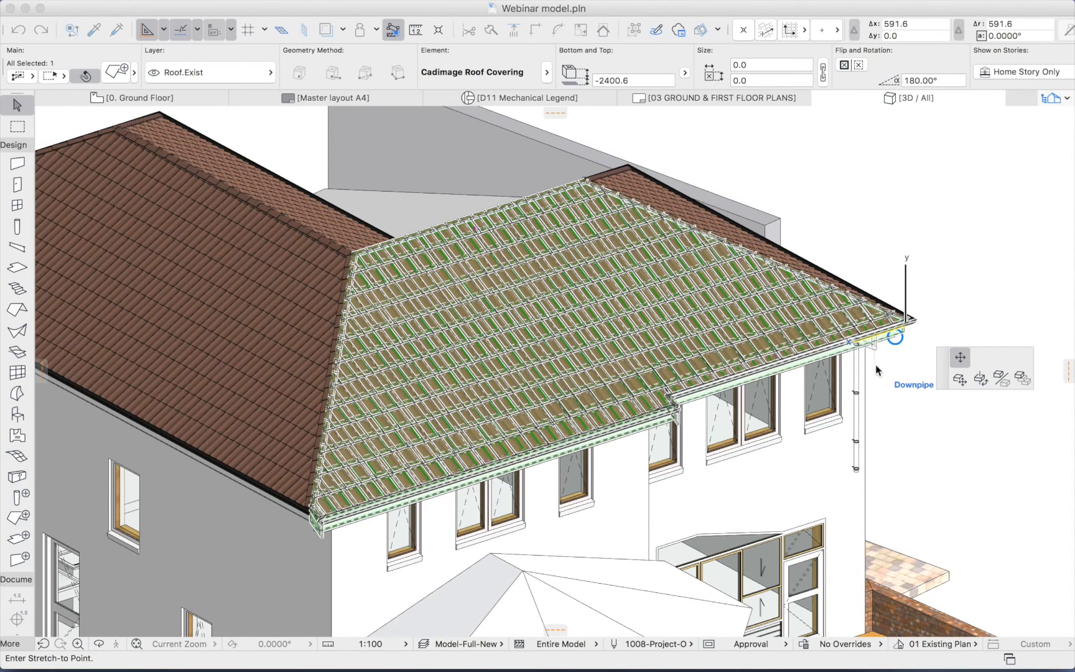
pyautogui.click(877, 367)
# Extend the downpipe's lower end down the wall to the timber deck and deselect the roof covering.
pyautogui.moveTo(893, 480); pyautogui.dragTo(852, 325, button='middle')
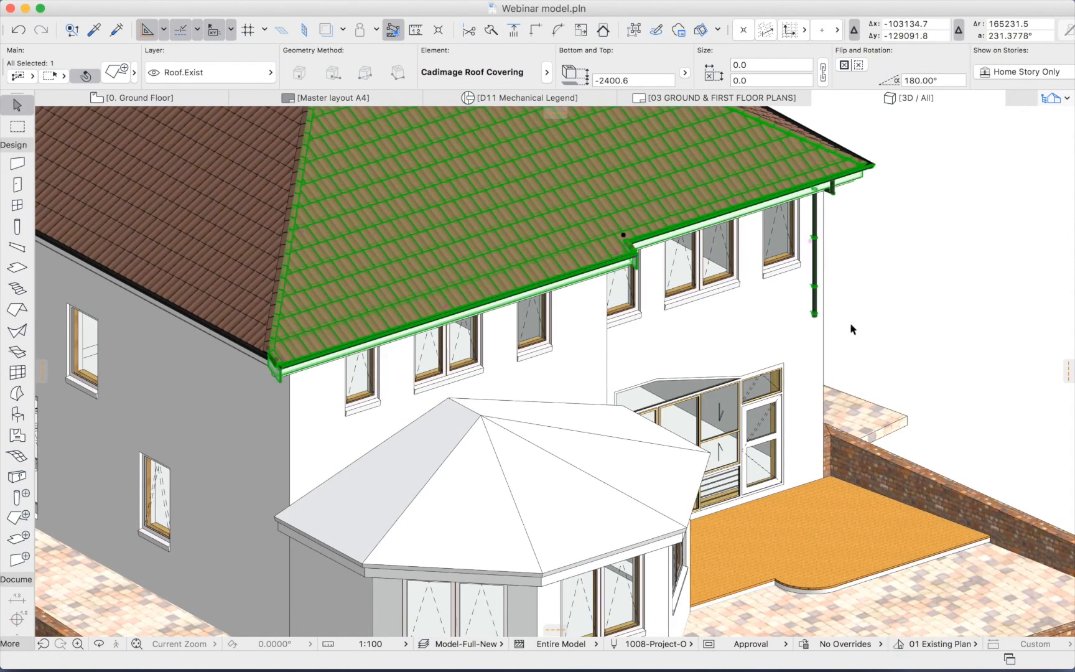
pyautogui.click(817, 323)
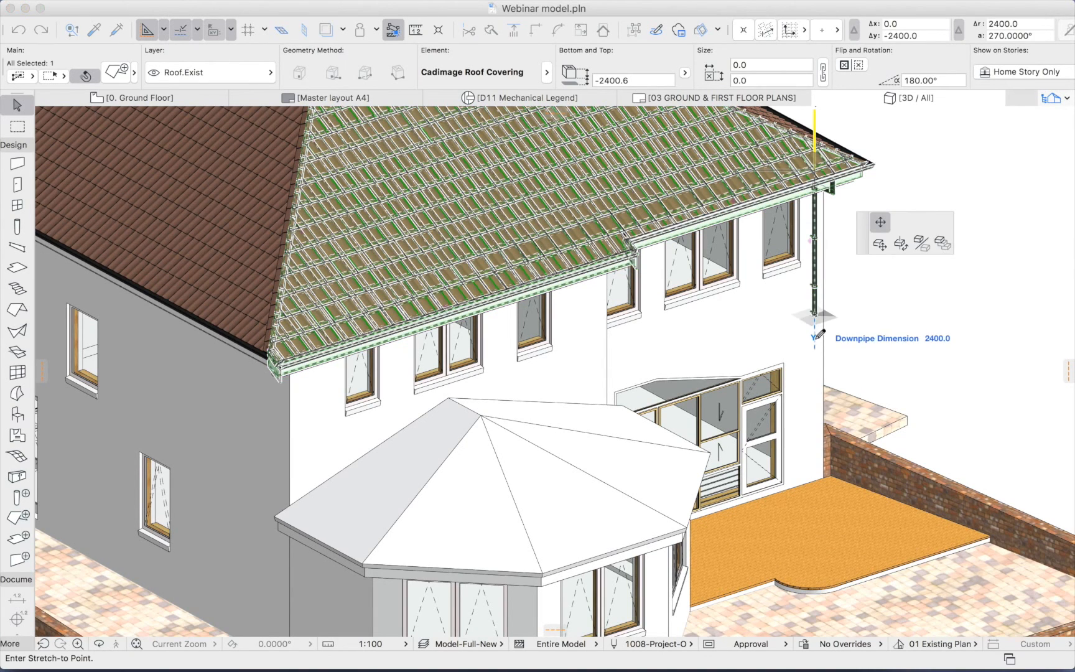
pyautogui.click(835, 482)
pyautogui.click(887, 299)
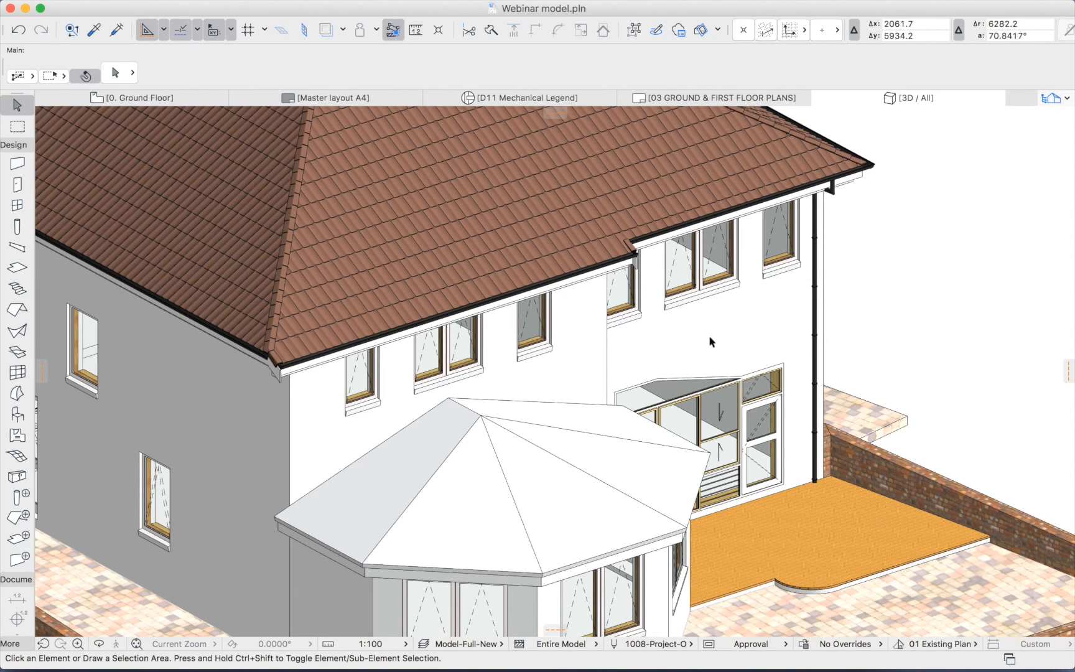
# Select the five conservatory roof planes and apply Cadimage Roof Coverings to them with the same settings as the main roof.
pyautogui.moveTo(646, 317); pyautogui.dragTo(729, 372, button='middle')
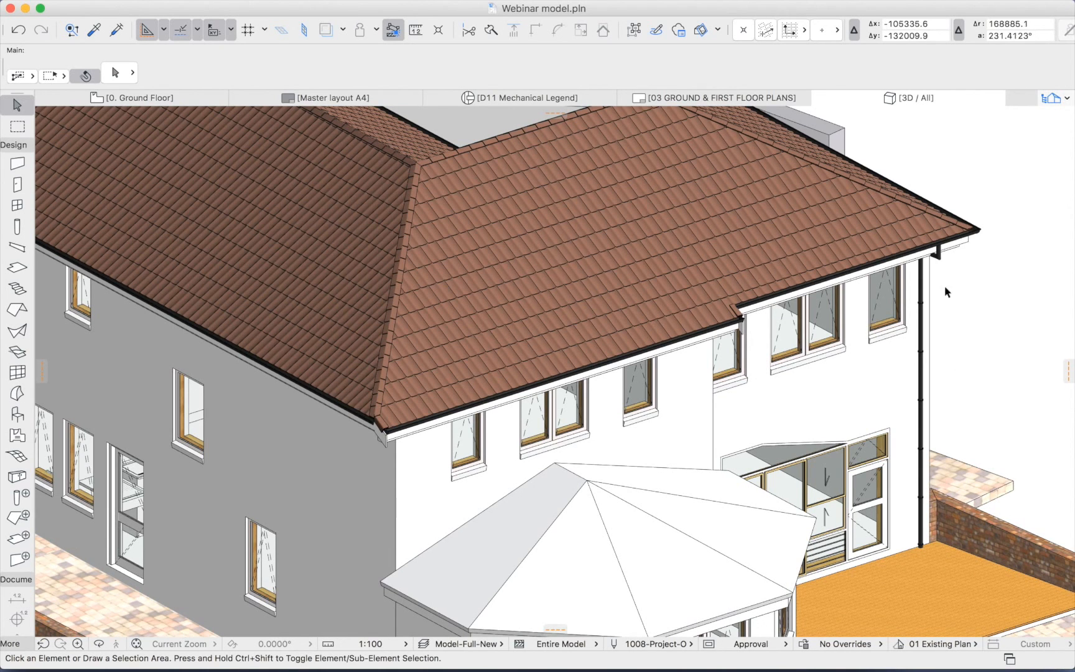
pyautogui.scroll(-5, 498, 283)
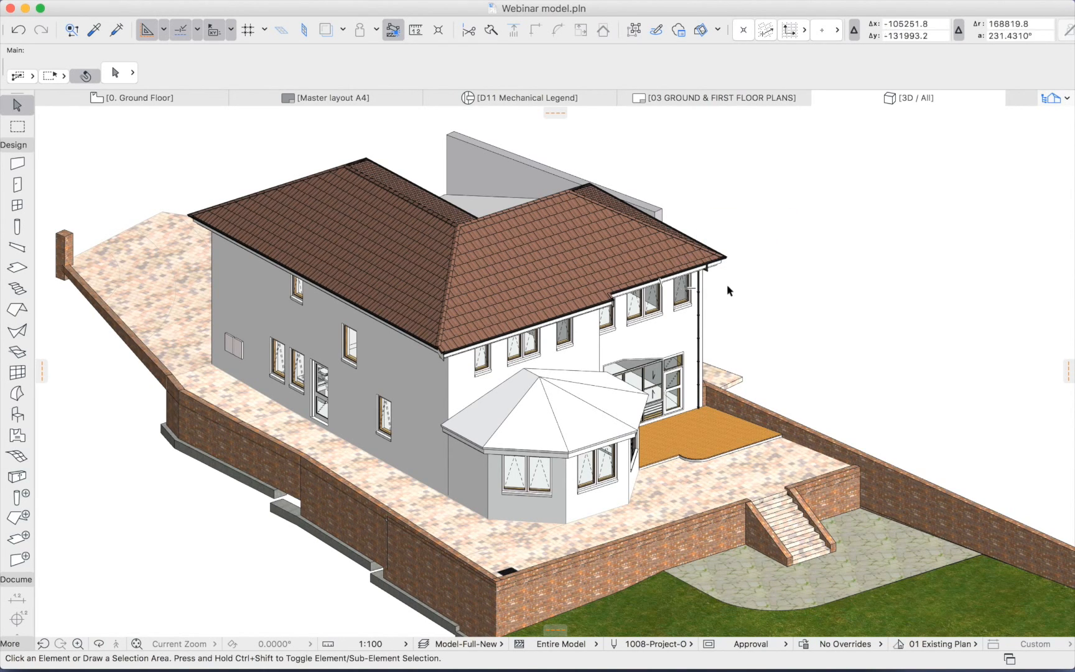
pyautogui.click(692, 289)
pyautogui.click(576, 418)
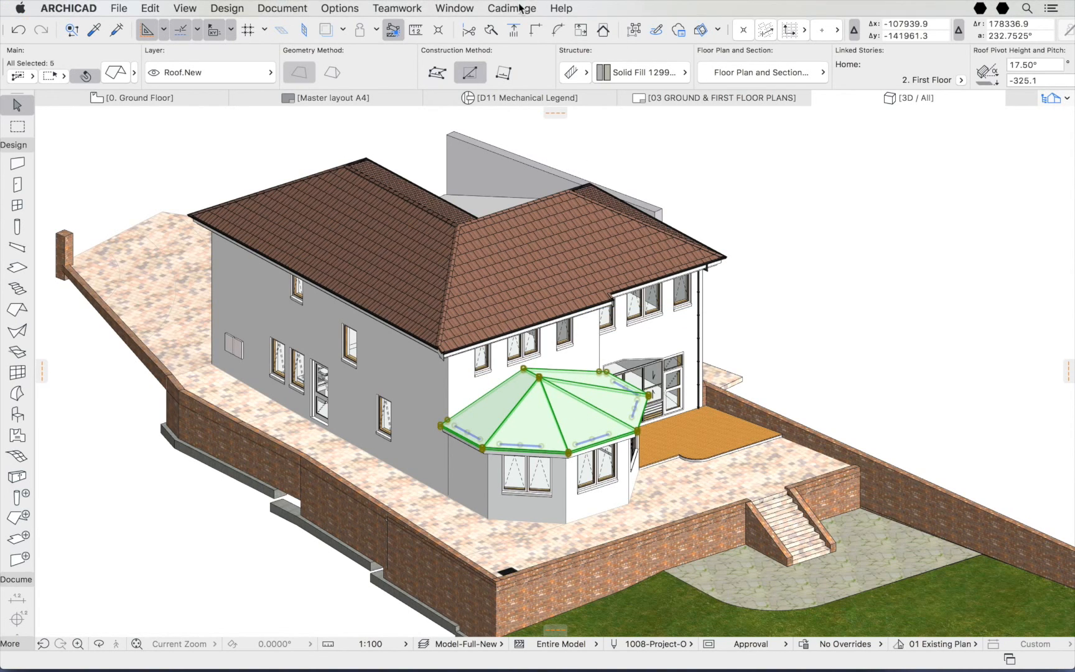
pyautogui.click(520, 8)
pyautogui.moveTo(551, 42)
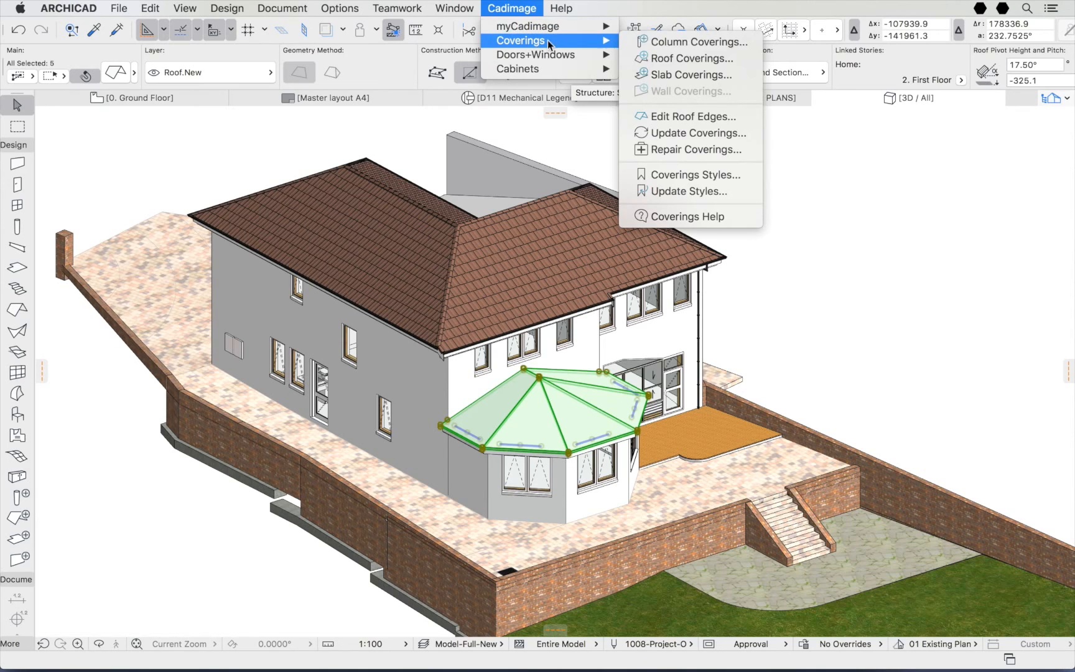
pyautogui.click(663, 59)
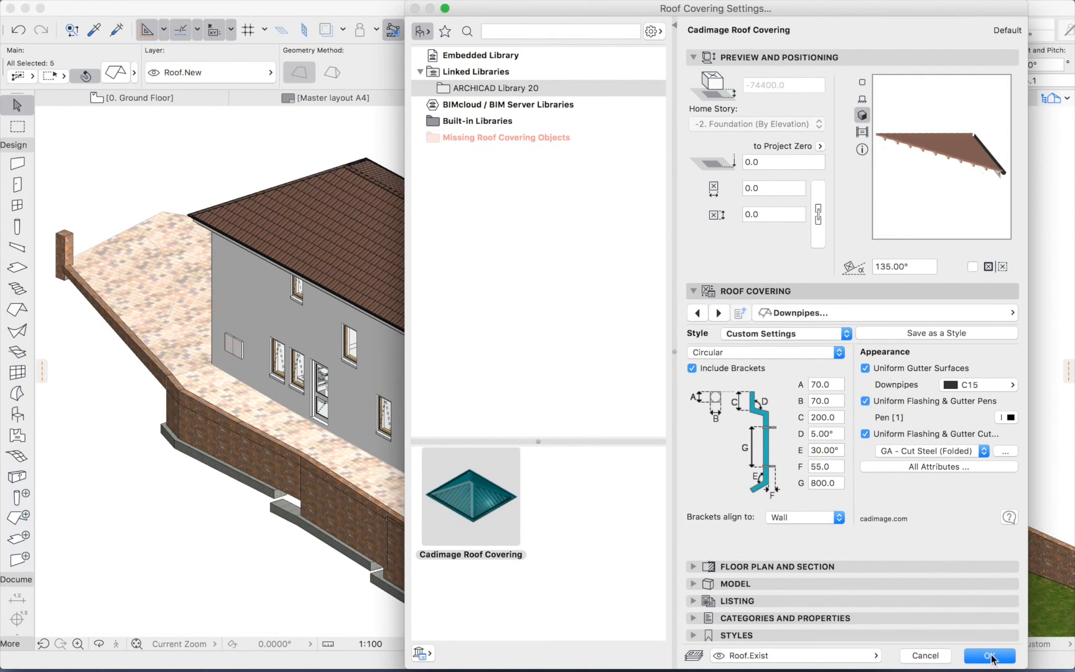
pyautogui.click(990, 656)
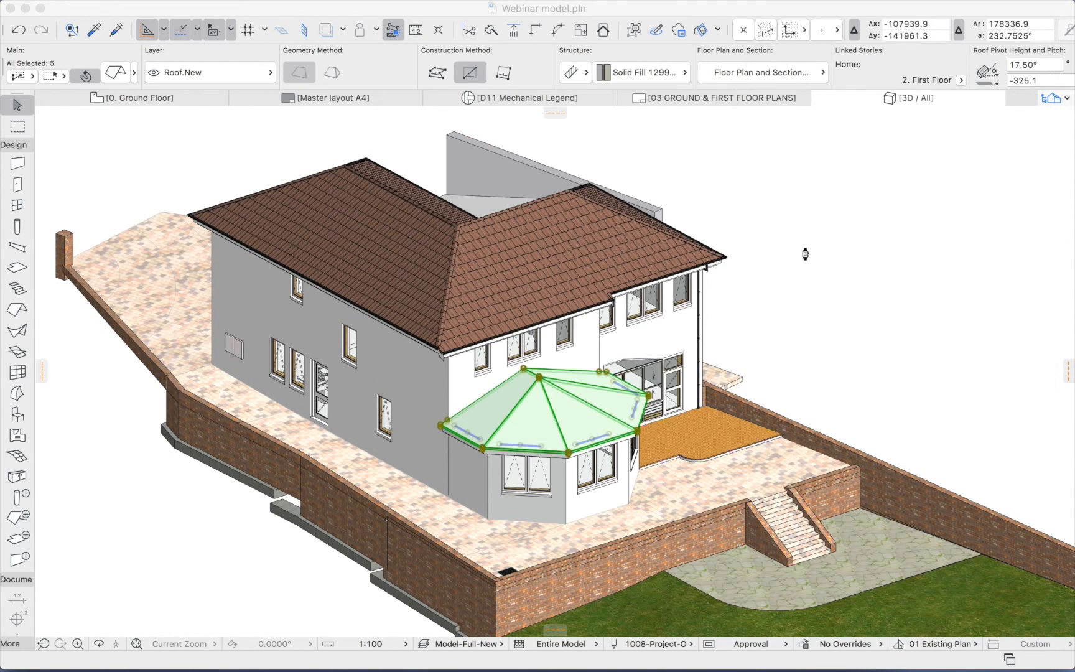
pyautogui.click(714, 347)
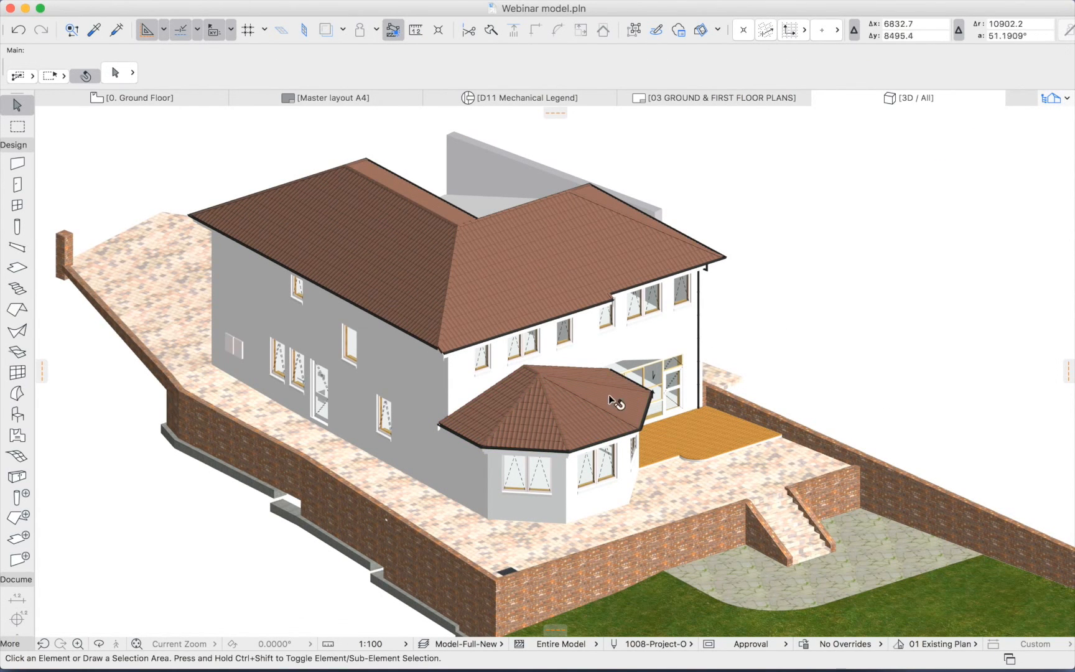
# Examine the tile covering on the conservatory roof, especially its hips and the edge along the house wall.
pyautogui.scroll(5, 538, 395)
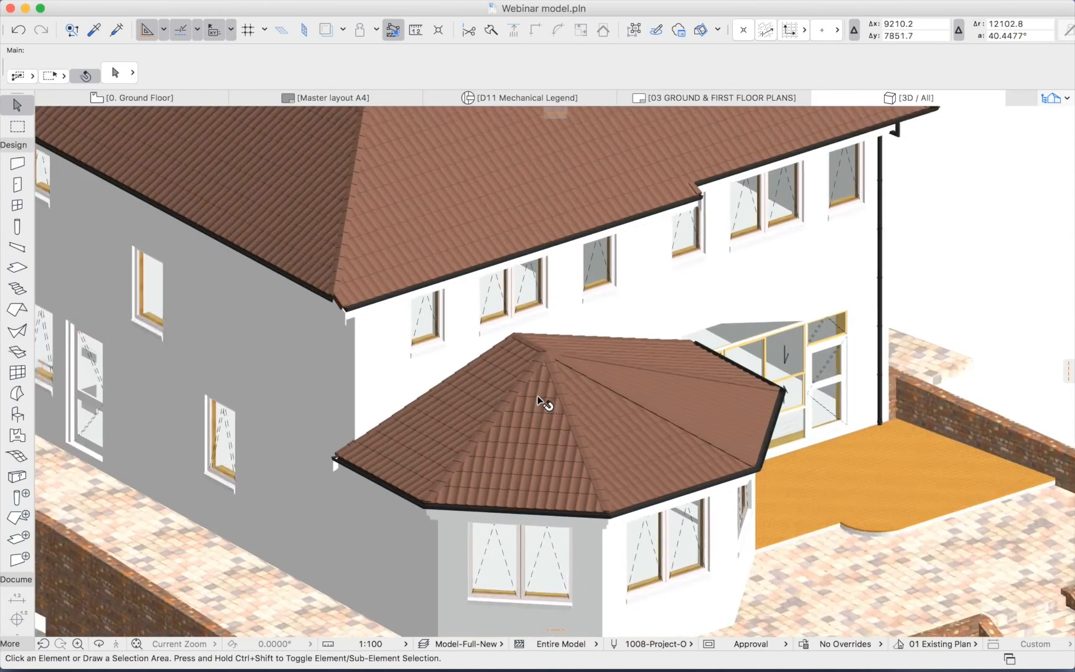
pyautogui.scroll(2, 501, 350)
pyautogui.scroll(3, 488, 349)
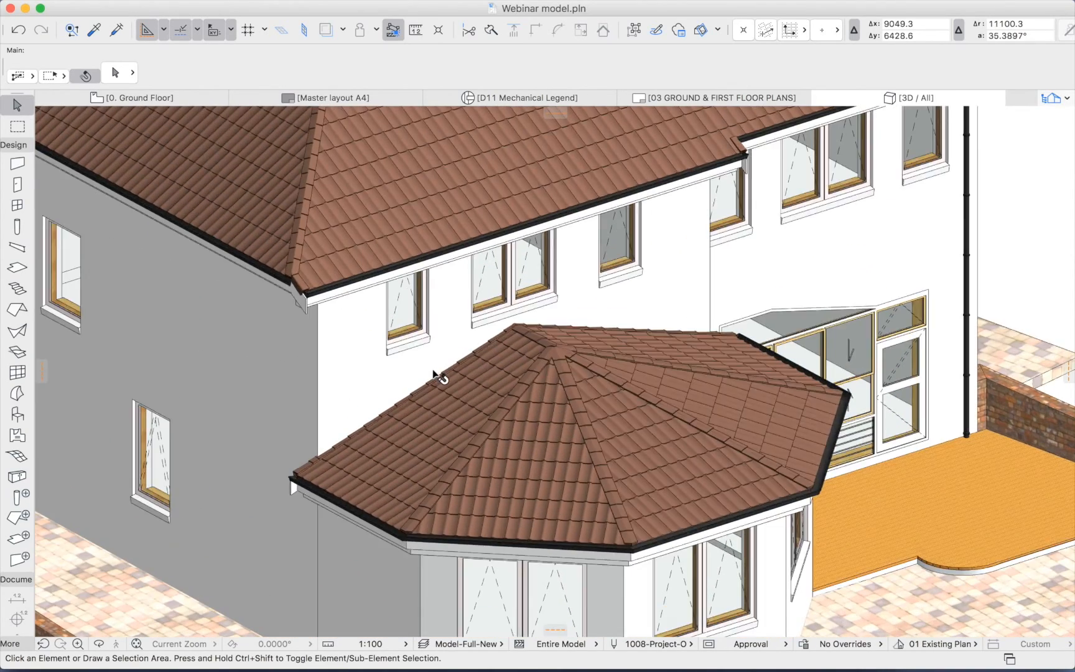
pyautogui.scroll(6, 434, 374)
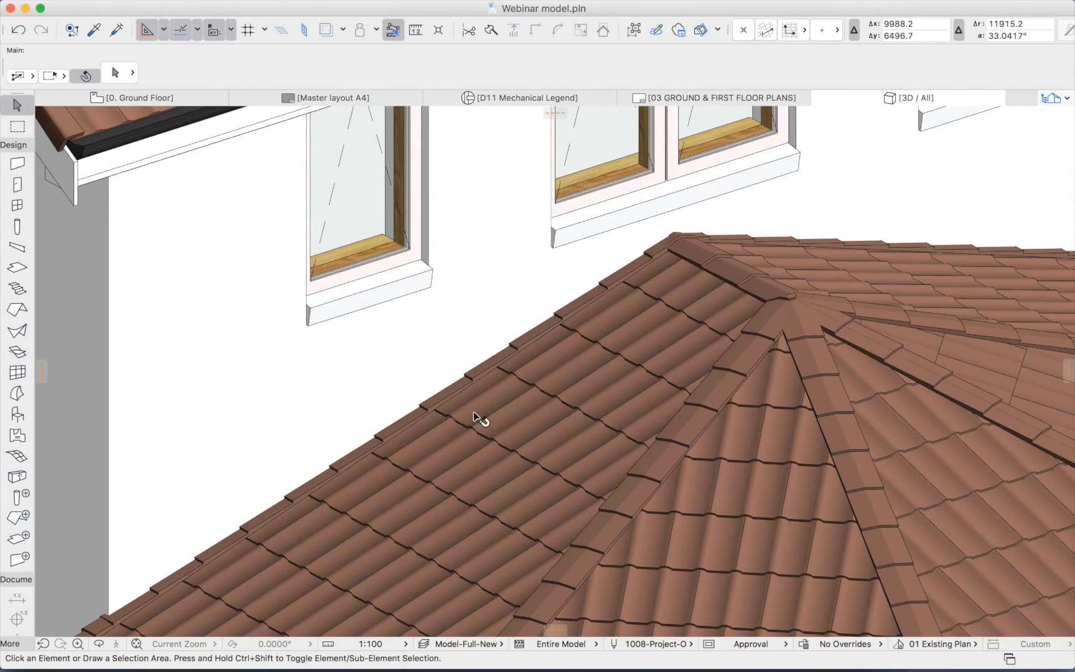
pyautogui.scroll(-2, 593, 310)
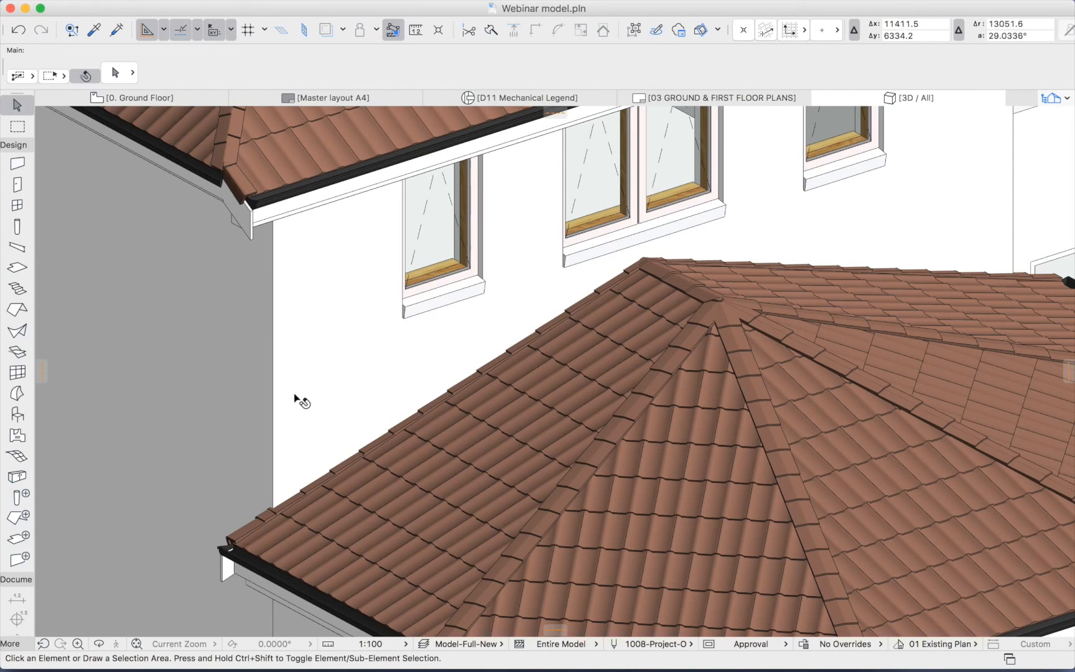
pyautogui.click(610, 317)
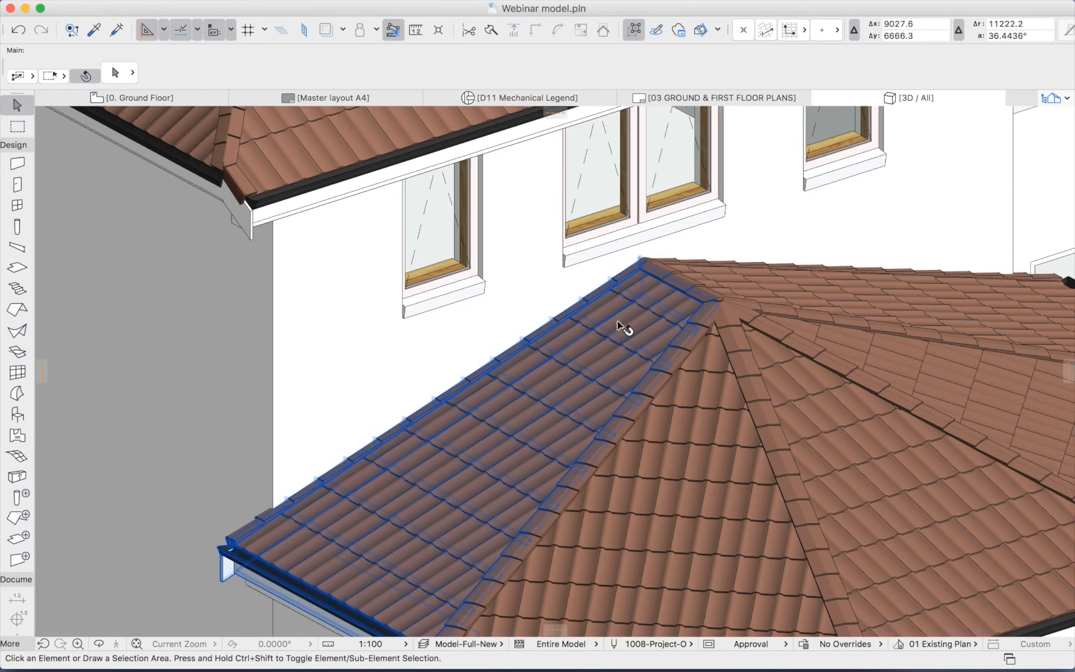
pyautogui.press('Escape')
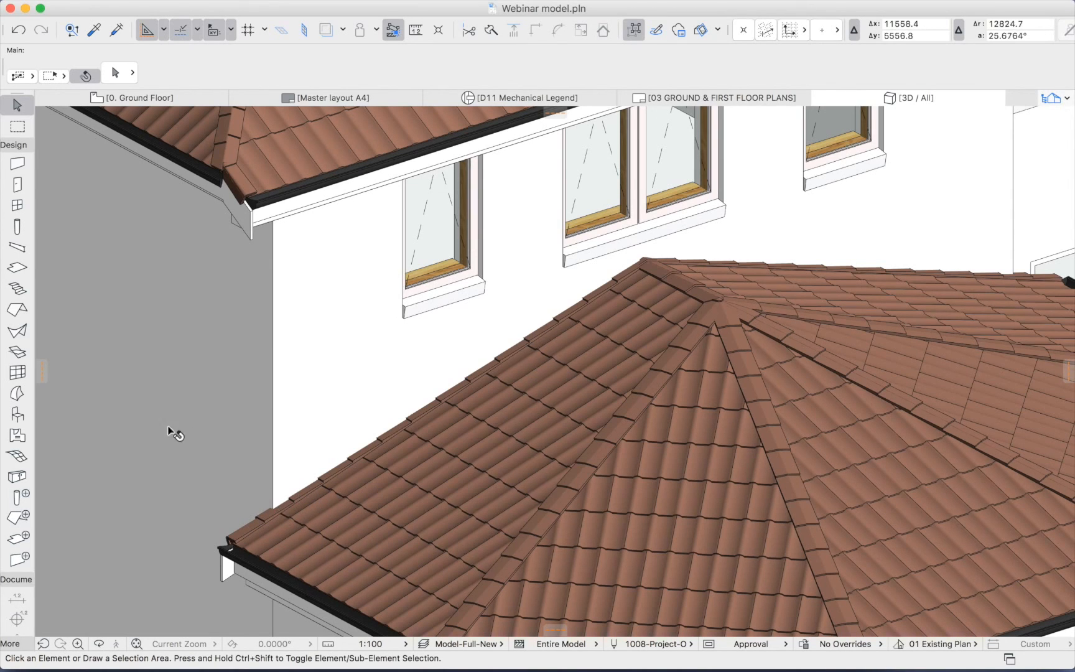
pyautogui.click(18, 526)
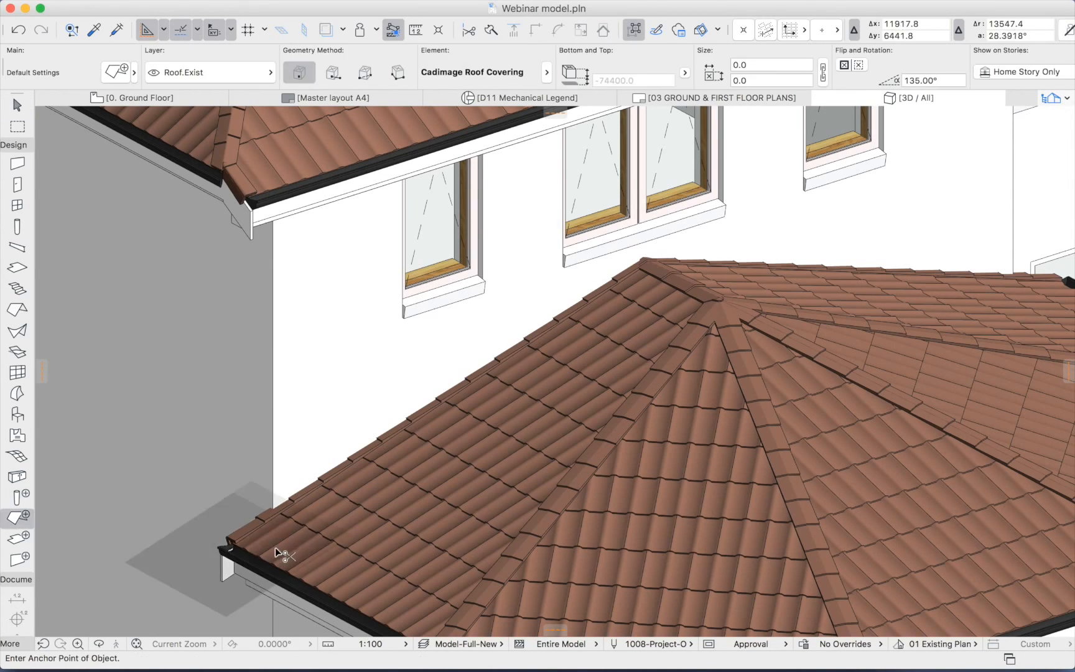
pyautogui.press('super+a')
pyautogui.press('Escape')
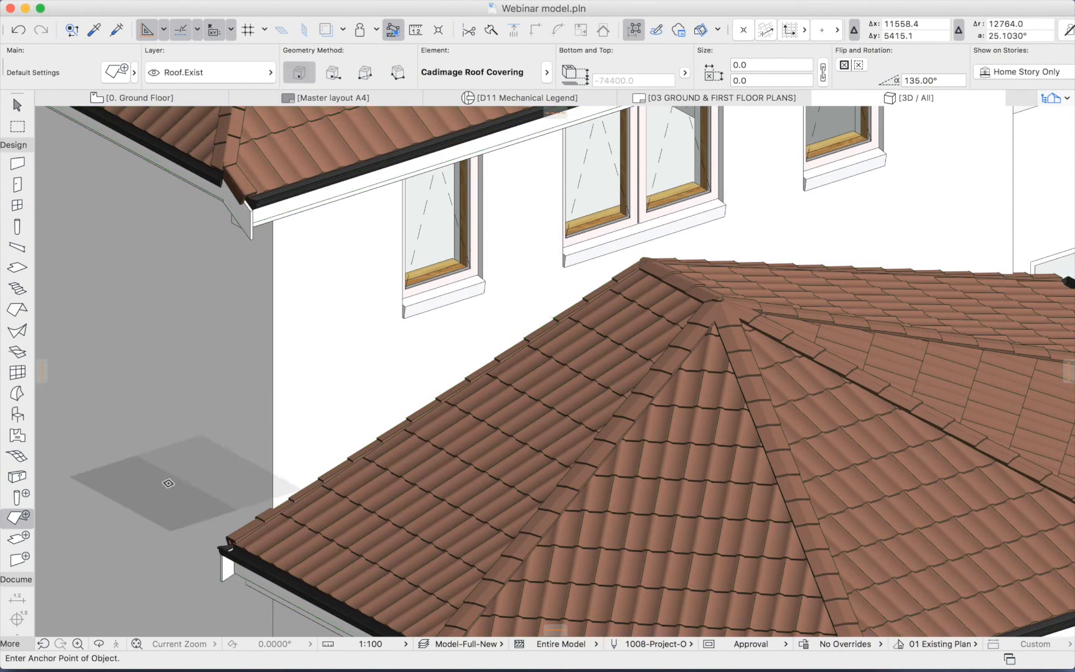
# Select all roofs and insert a new polygon node on the conservatory roof edge where it meets the house wall corner.
pyautogui.click(18, 309)
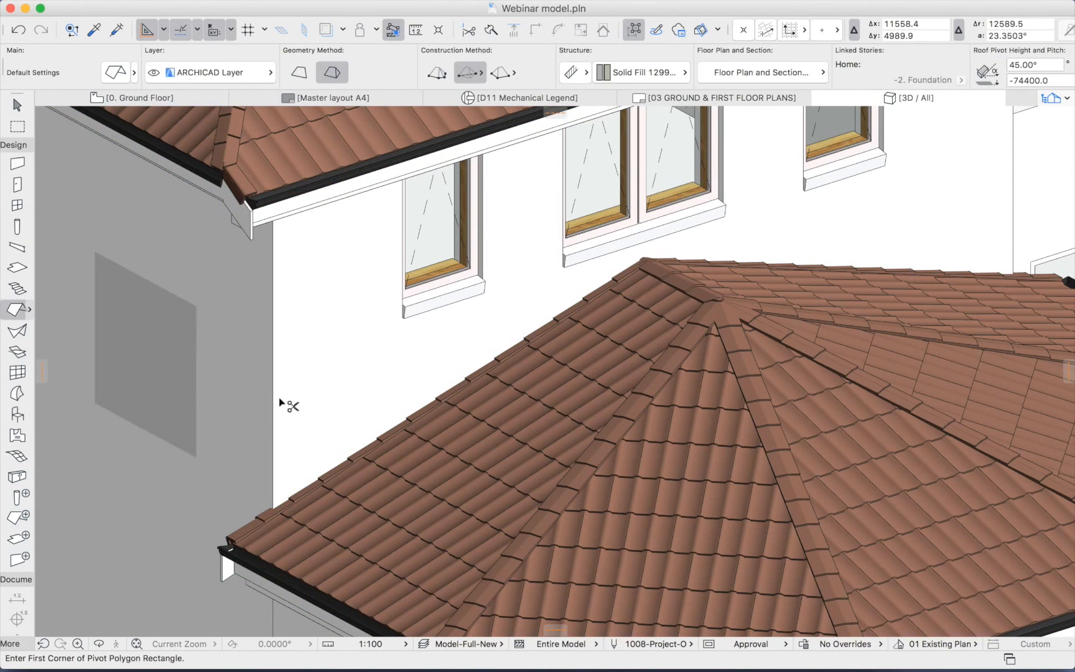
pyautogui.press('super+a')
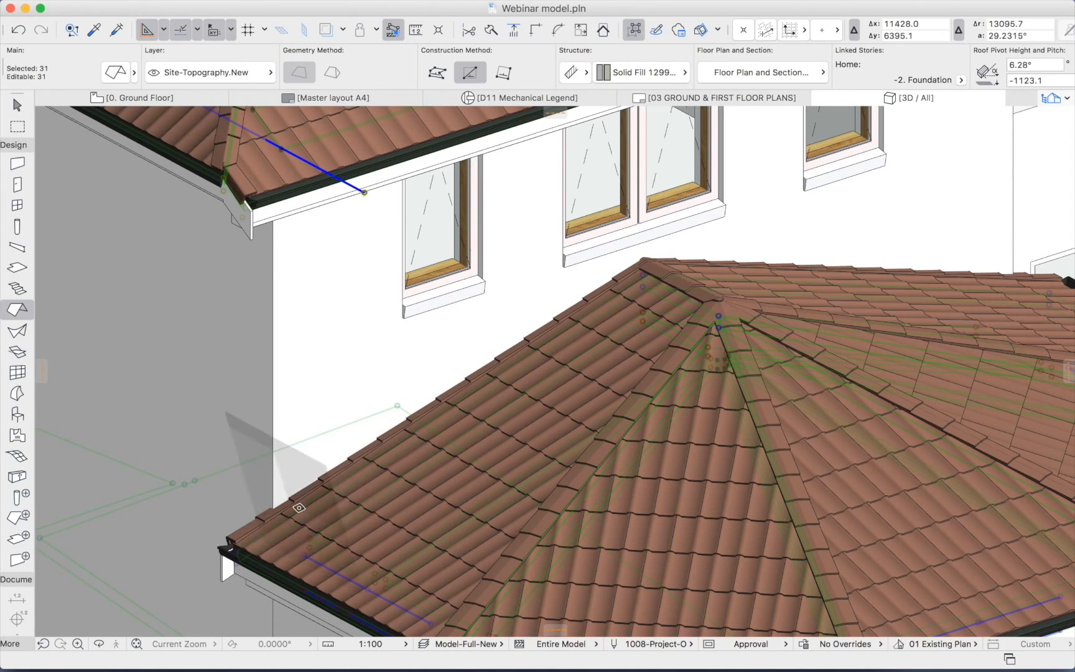
pyautogui.press('w')
pyautogui.click(293, 514)
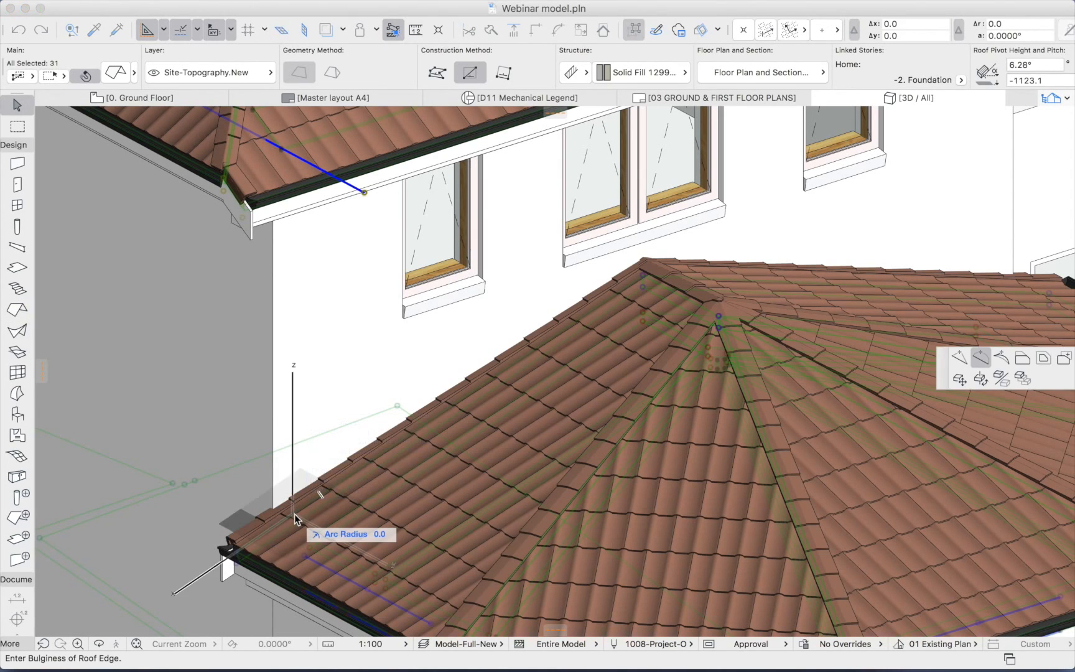
pyautogui.click(960, 357)
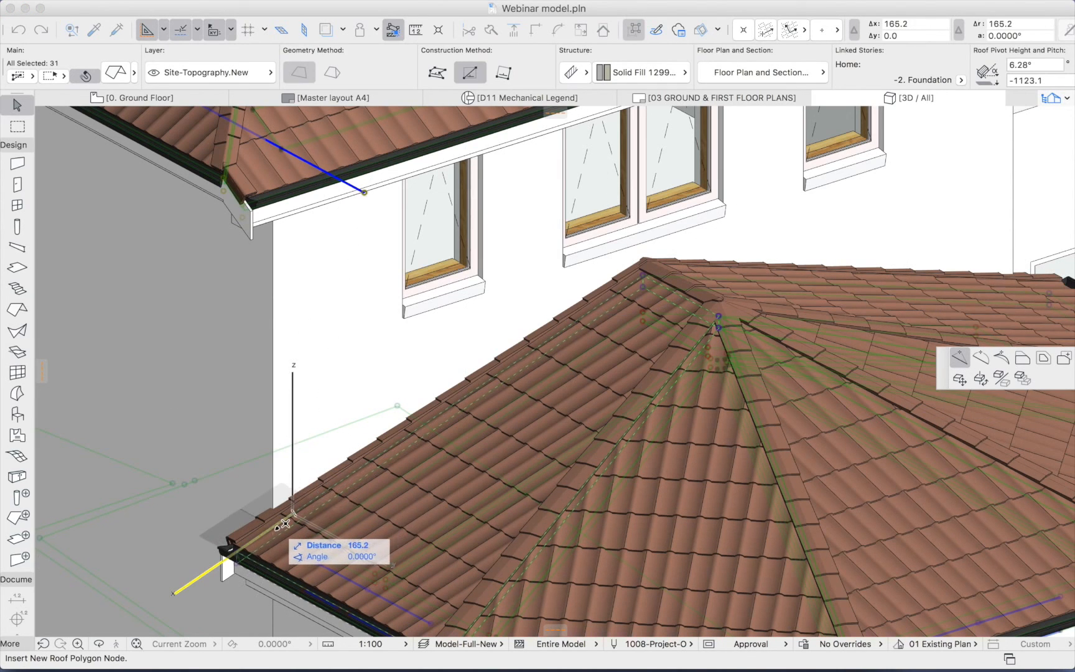
pyautogui.click(641, 421)
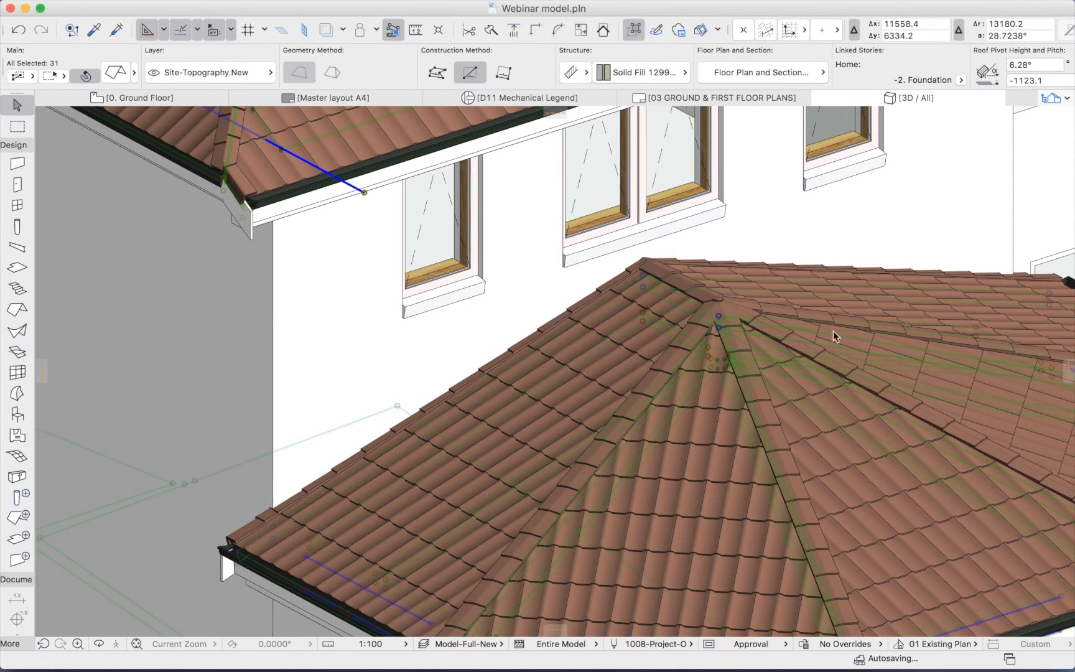
# Insert a node on the opposite conservatory roof plane's wall-side edge and reposition it at the end of the house wall.
pyautogui.click(1020, 295)
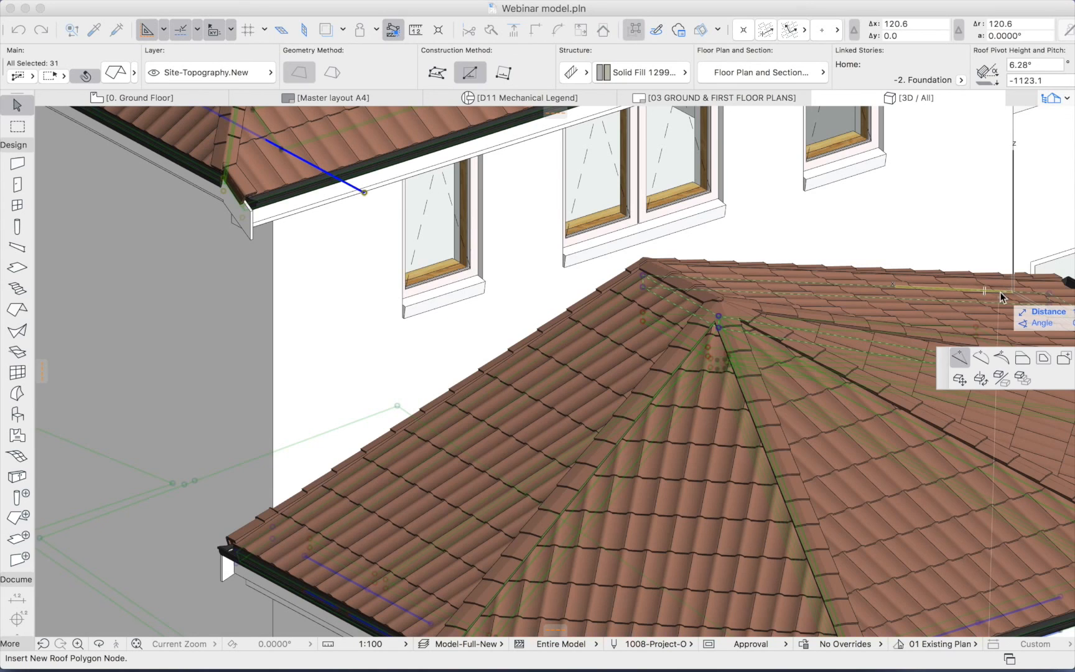
pyautogui.click(1001, 292)
pyautogui.click(1004, 294)
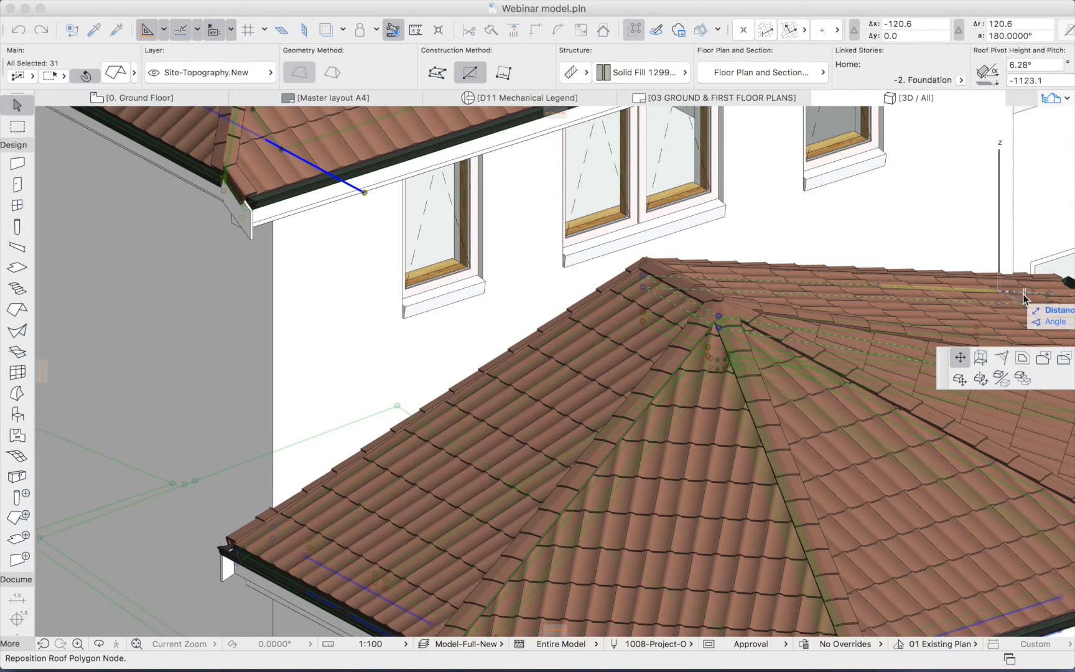
pyautogui.click(1026, 299)
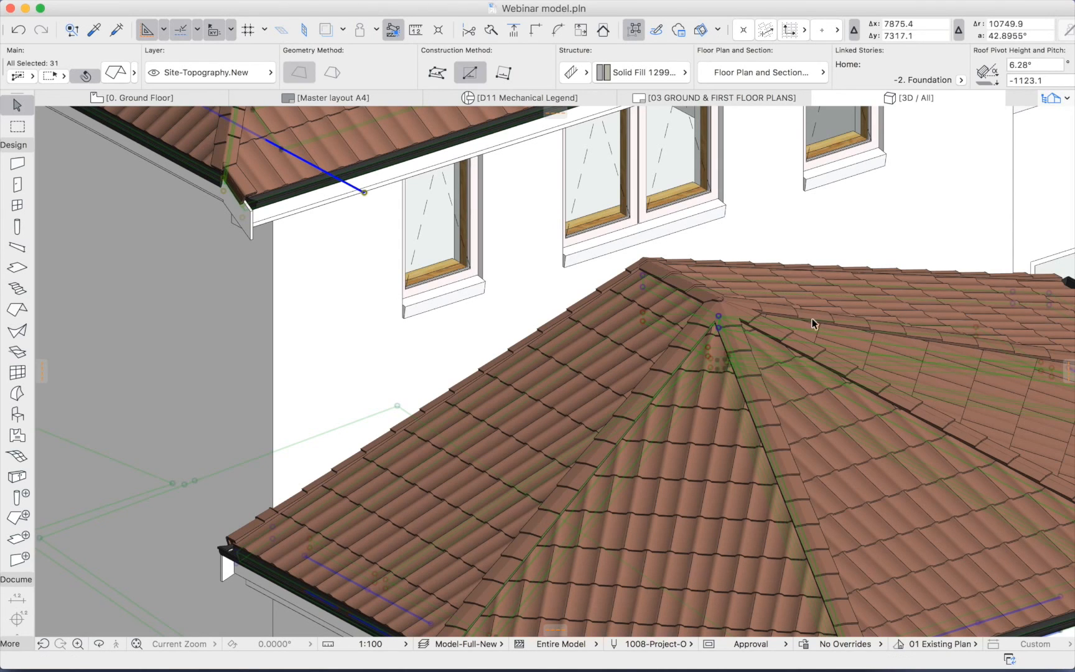
pyautogui.click(898, 292)
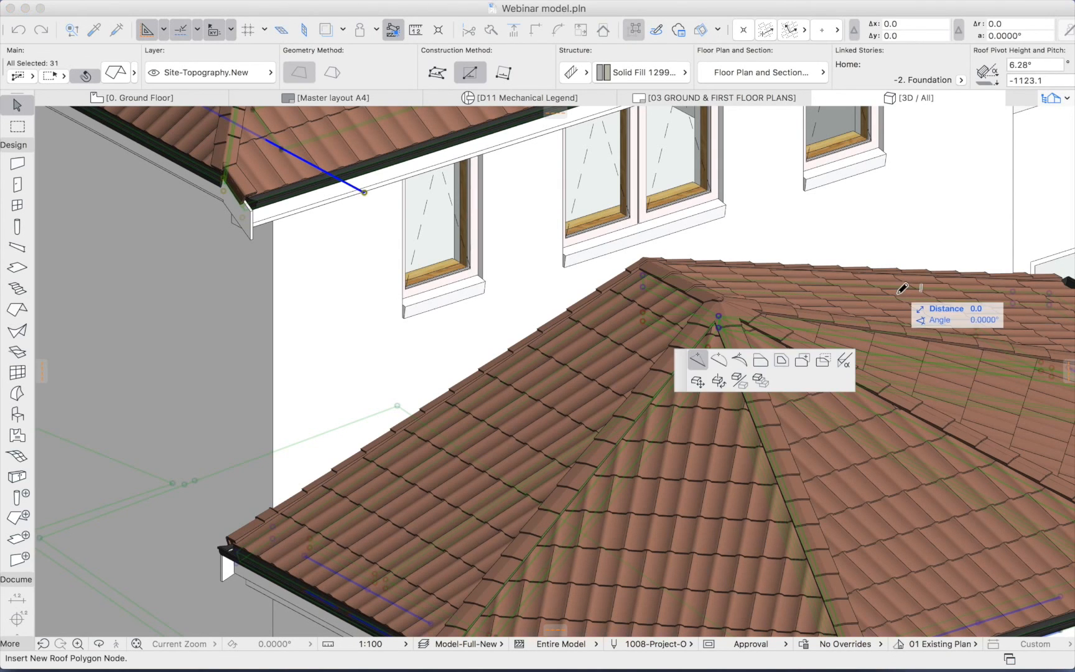
pyautogui.press('Escape')
# Select the five conservatory roof coverings and open their roof edges for editing.
pyautogui.click(897, 282)
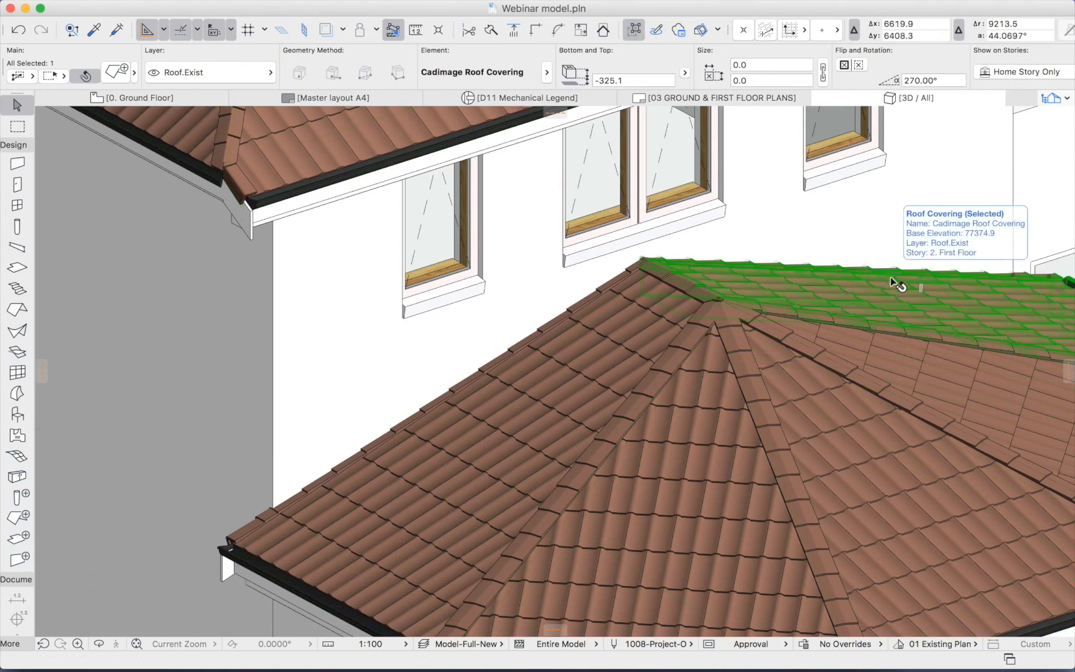
pyautogui.keyDown('shift'); pyautogui.click(913, 361); pyautogui.keyUp('shift')
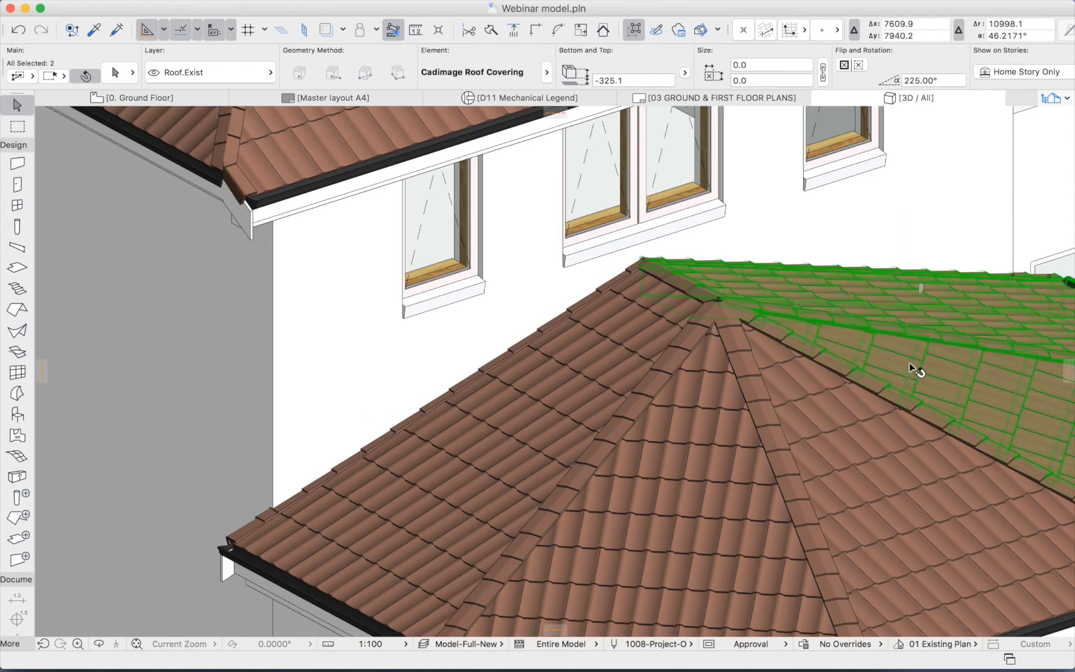
pyautogui.keyDown('shift'); pyautogui.click(782, 434); pyautogui.keyUp('shift')
pyautogui.keyDown('shift'); pyautogui.click(722, 435); pyautogui.keyUp('shift')
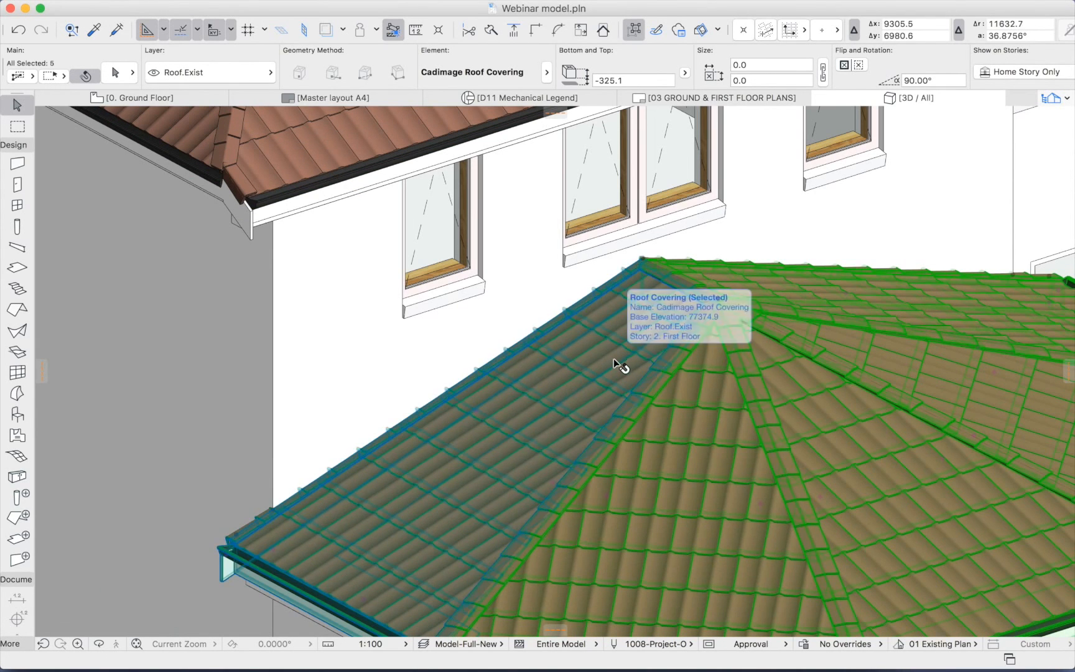
pyautogui.keyDown('shift'); pyautogui.click(614, 361); pyautogui.keyUp('shift')
pyautogui.click(508, 8)
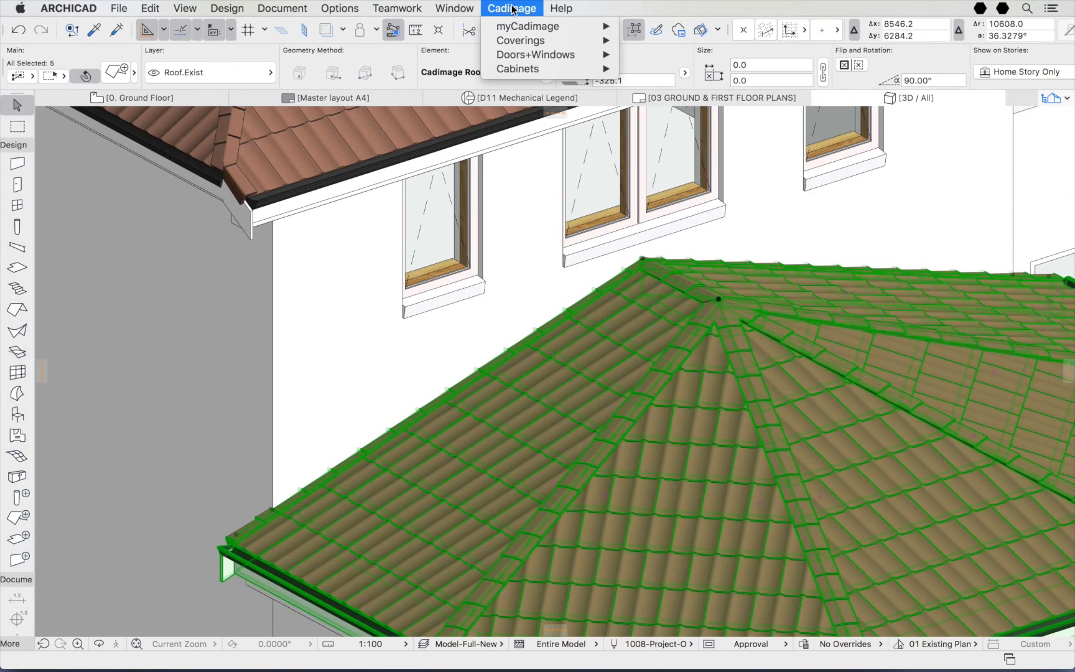
pyautogui.moveTo(510, 41)
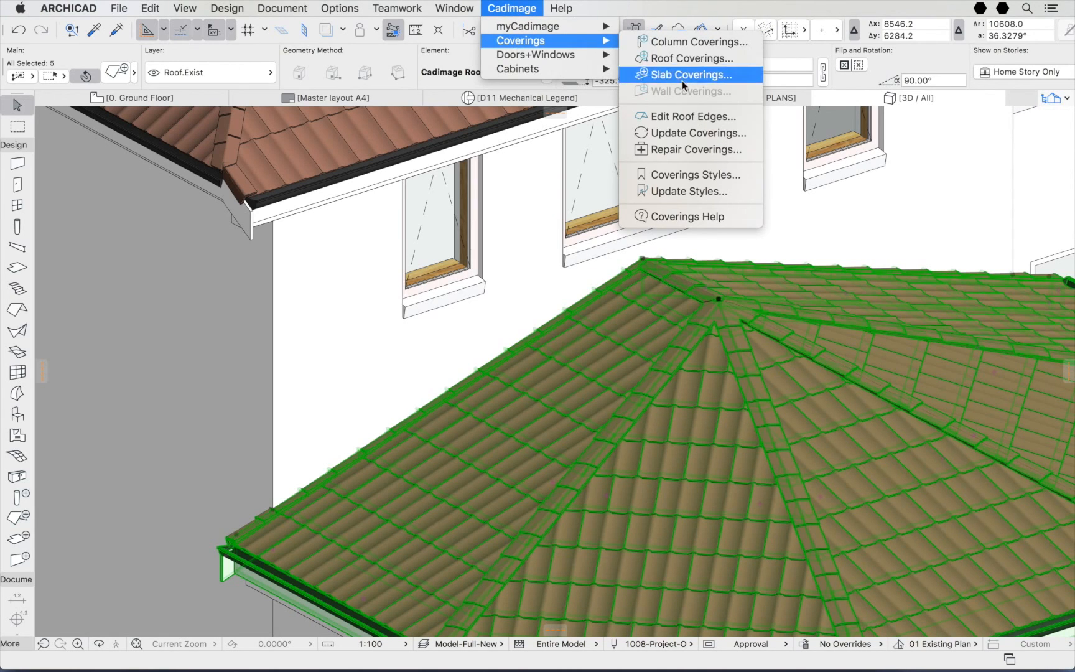
pyautogui.click(692, 117)
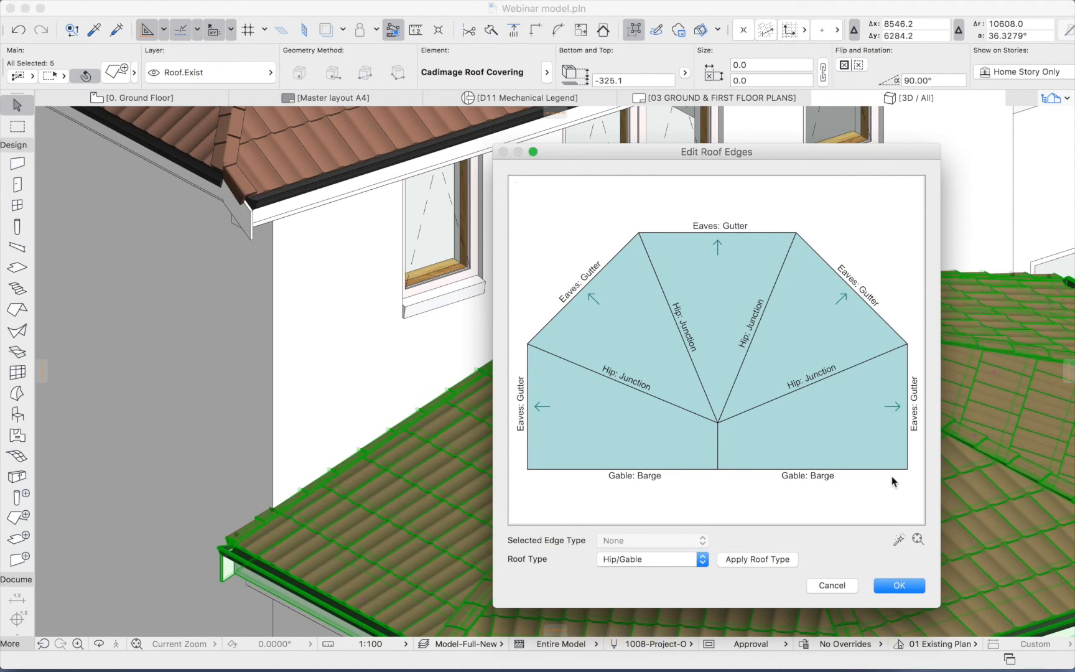
# Change the two gable edges along the house wall from Barge/Fascia to Apron and apply the roof edge changes.
pyautogui.click(861, 469)
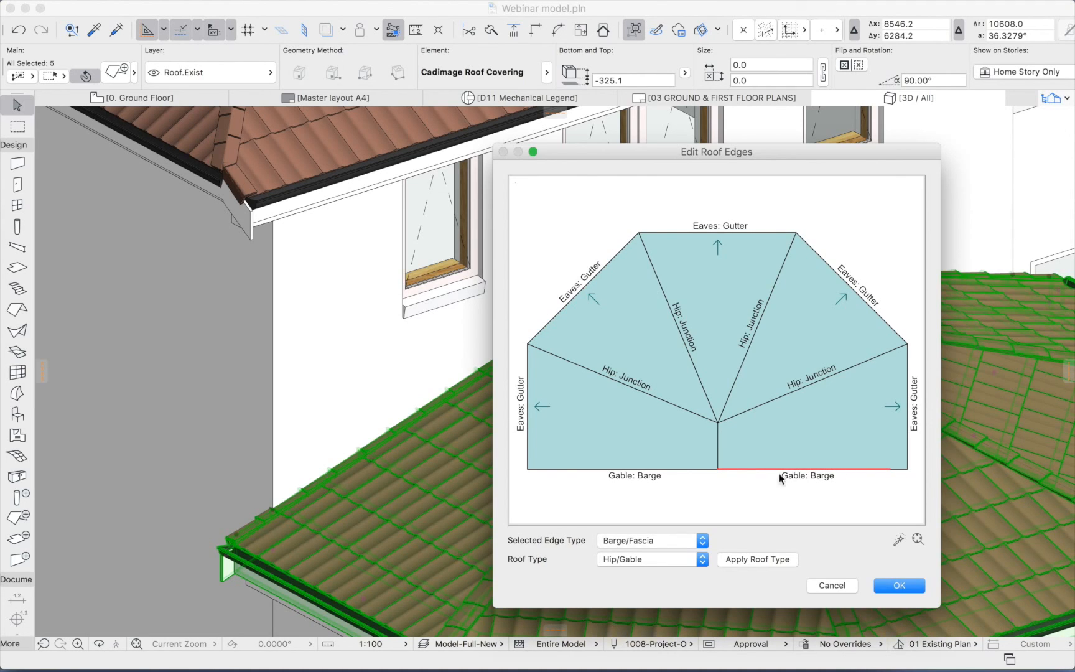
pyautogui.keyDown('shift'); pyautogui.click(702, 468); pyautogui.keyUp('shift')
pyautogui.click(664, 541)
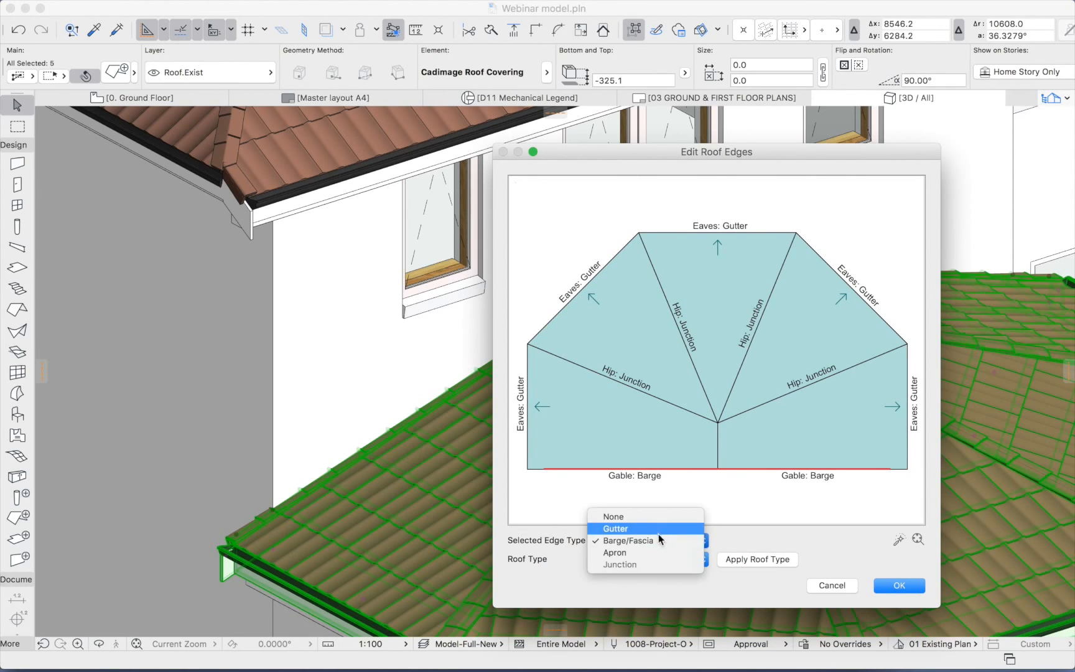
pyautogui.click(646, 552)
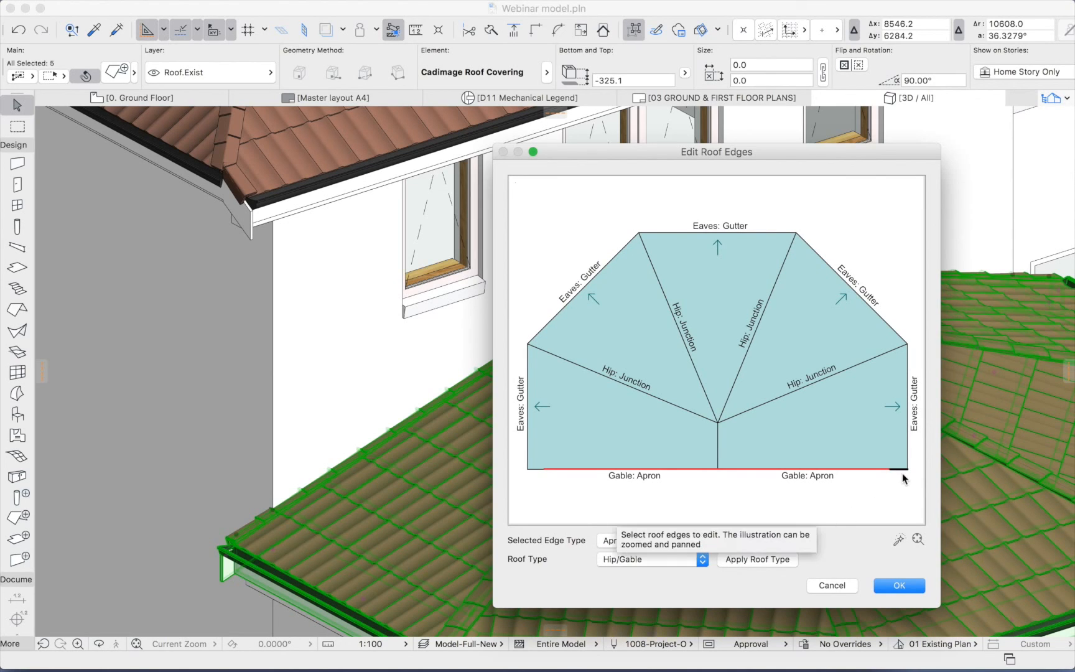
pyautogui.scroll(5, 900, 476)
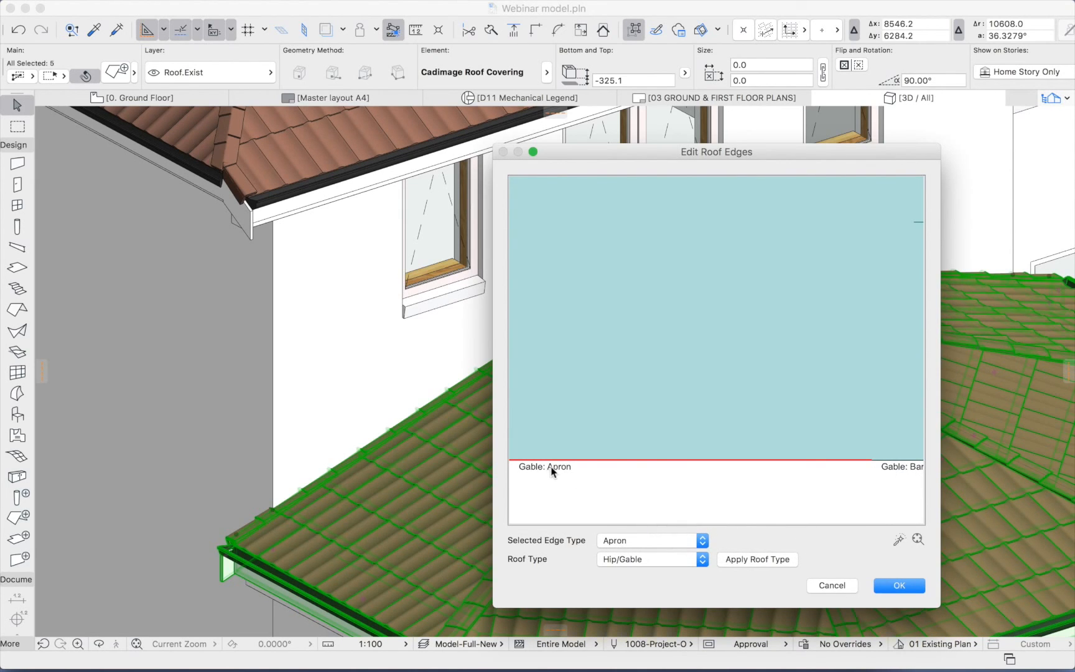
pyautogui.click(898, 585)
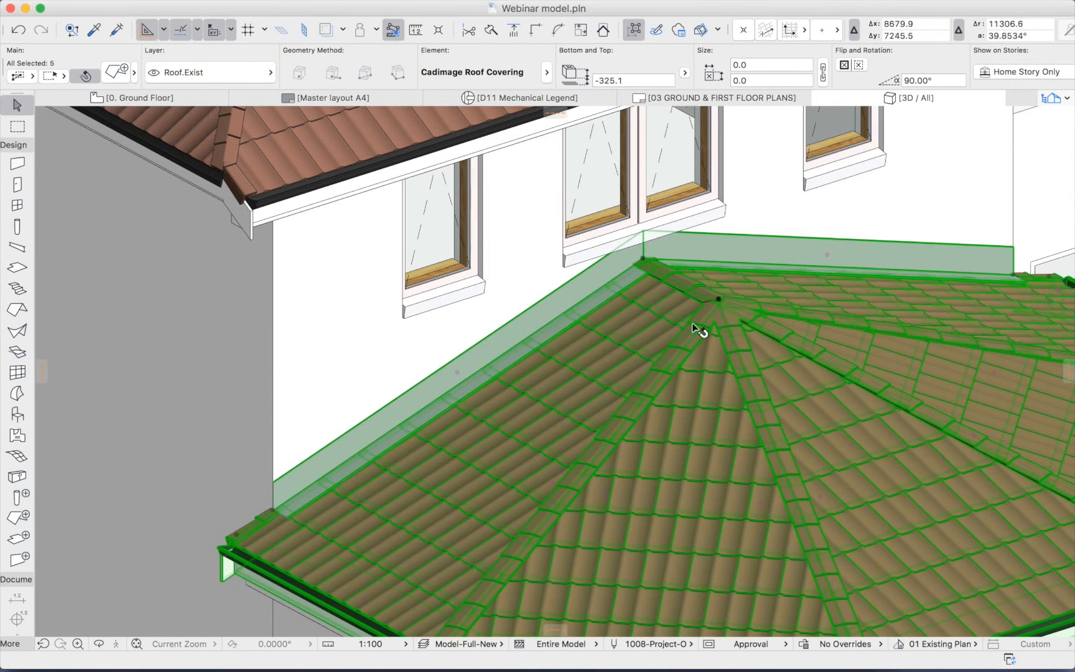
# Deselect the coverings and examine the tiled roofs and the conservatory's wall apron from several sides of the house.
pyautogui.scroll(-10, 698, 384)
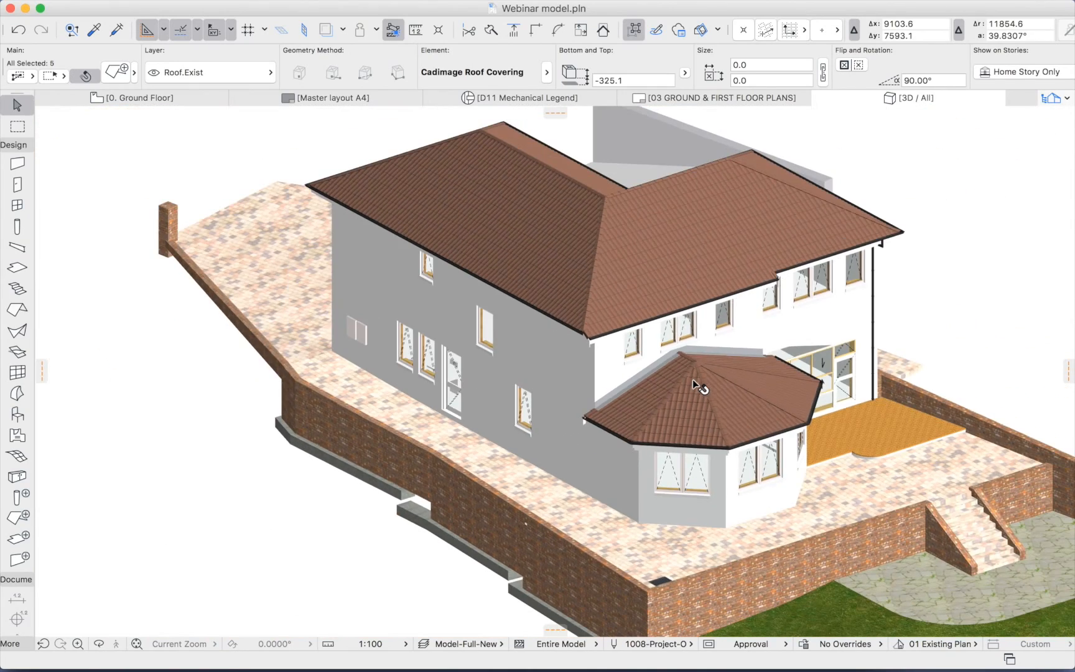
pyautogui.click(953, 299)
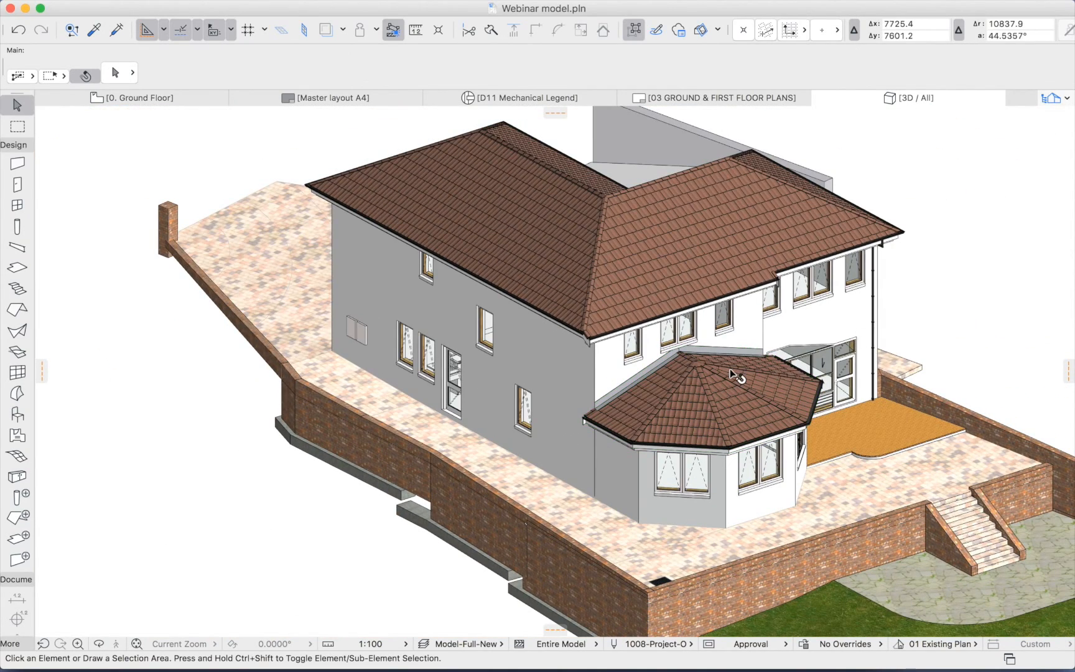
pyautogui.scroll(5, 730, 369)
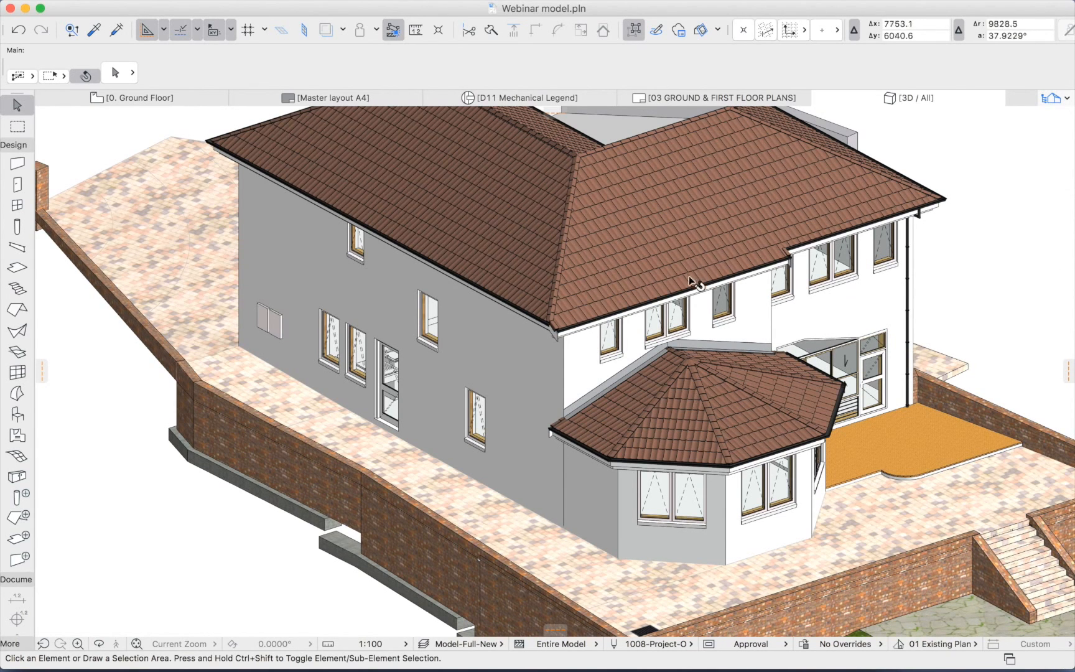
pyautogui.keyDown('shift'); pyautogui.moveTo(747, 377); pyautogui.dragTo(382, 316, button='middle'); pyautogui.keyUp('shift')
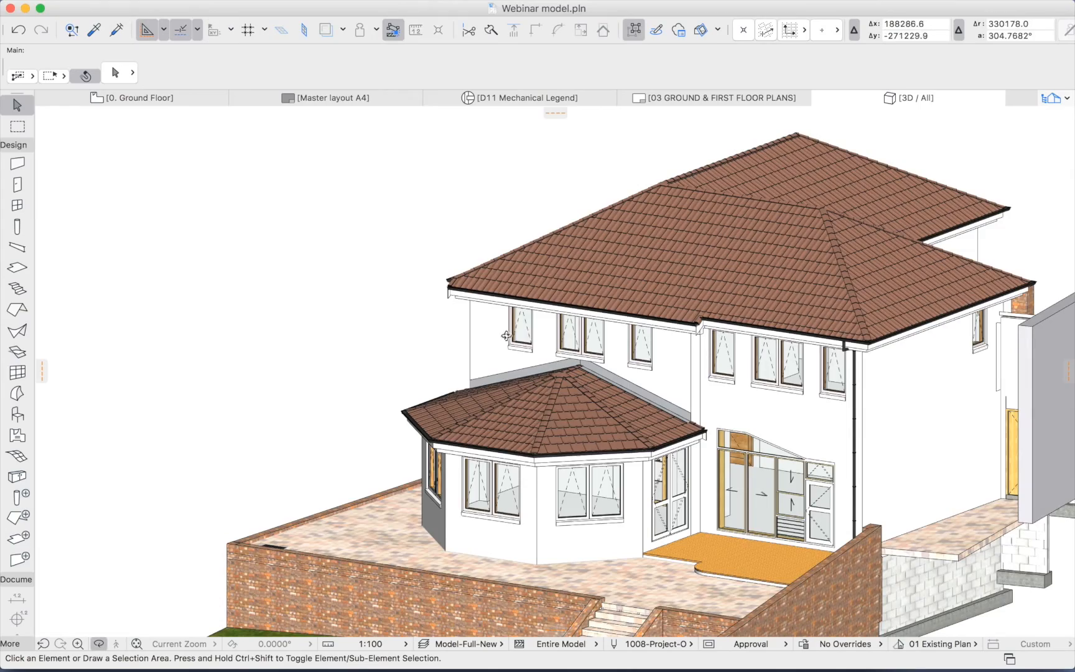
pyautogui.keyDown('shift'); pyautogui.moveTo(531, 330); pyautogui.dragTo(783, 357, button='middle'); pyautogui.keyUp('shift')
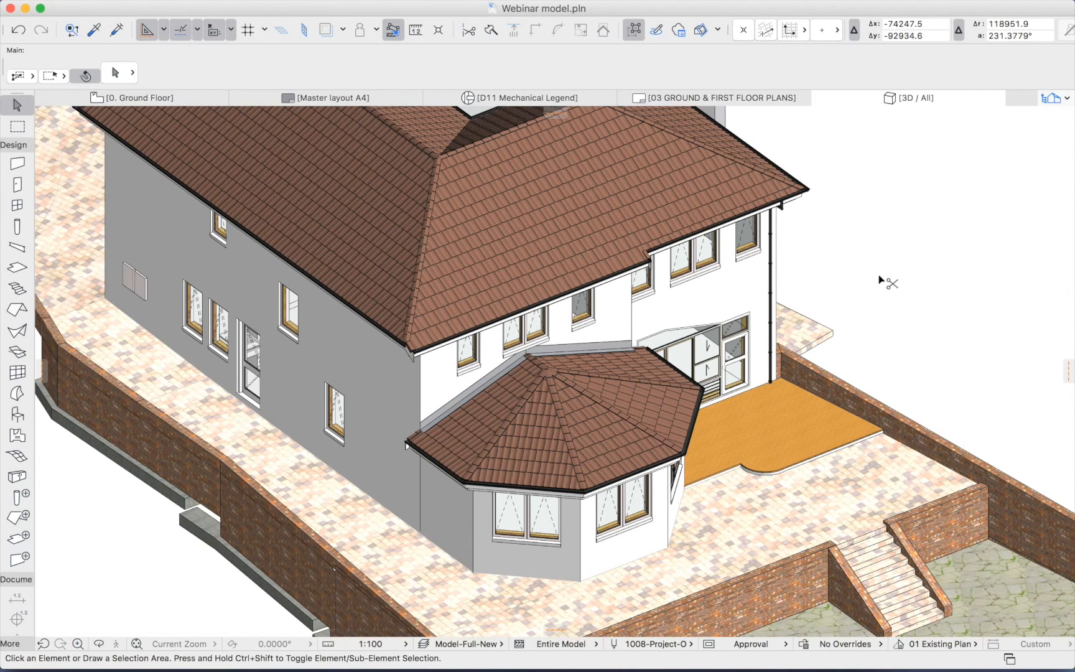
# Switch to the ground floor plan and select the whole group of Double Exterior walls of the house.
pyautogui.press('F2')
pyautogui.scroll(-5, 815, 343)
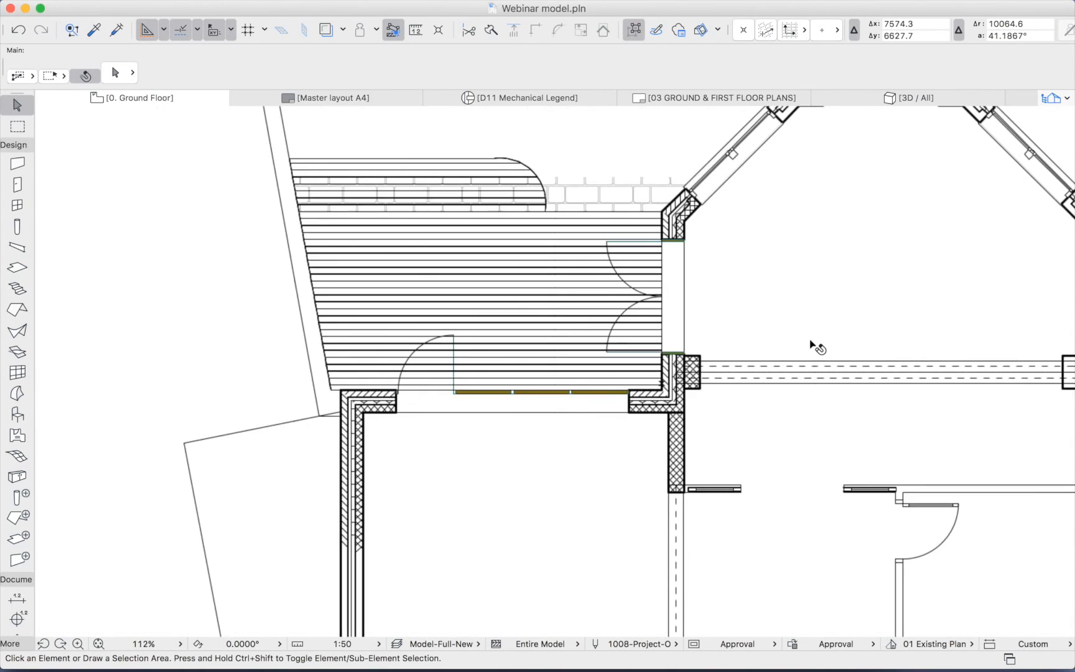
pyautogui.scroll(-2, 816, 345)
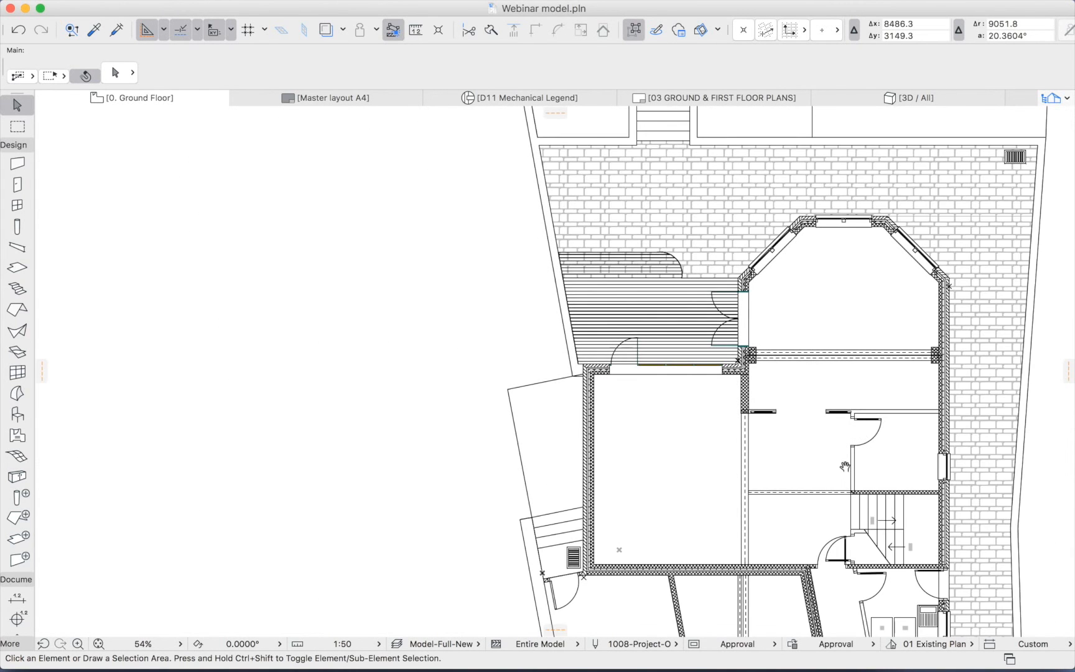
pyautogui.moveTo(828, 459); pyautogui.dragTo(585, 374, button='middle')
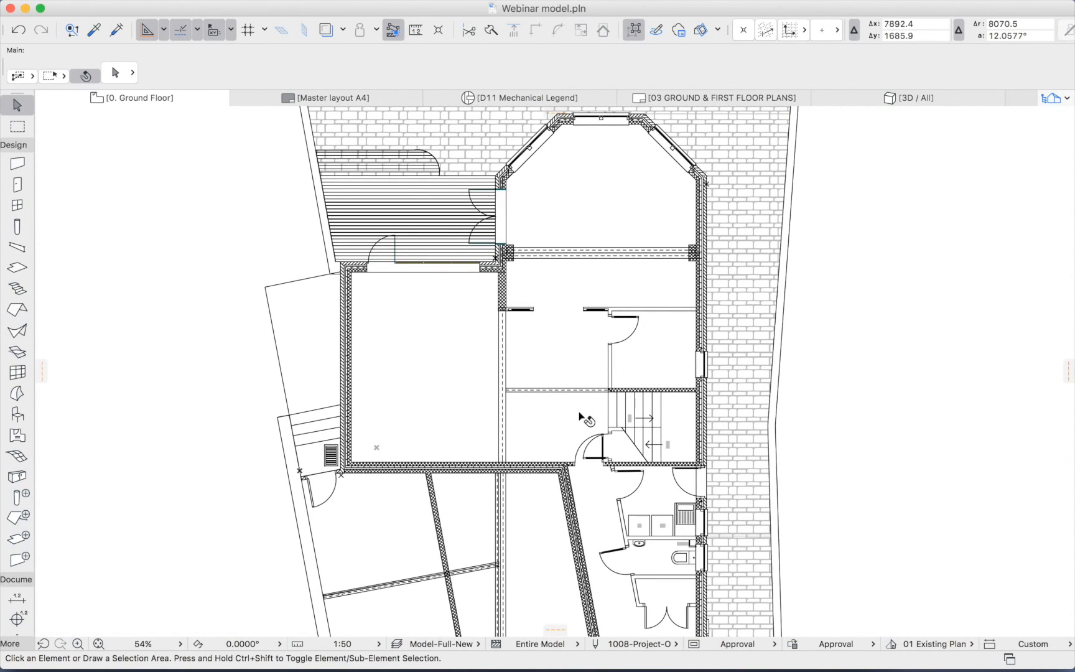
pyautogui.scroll(-2, 579, 411)
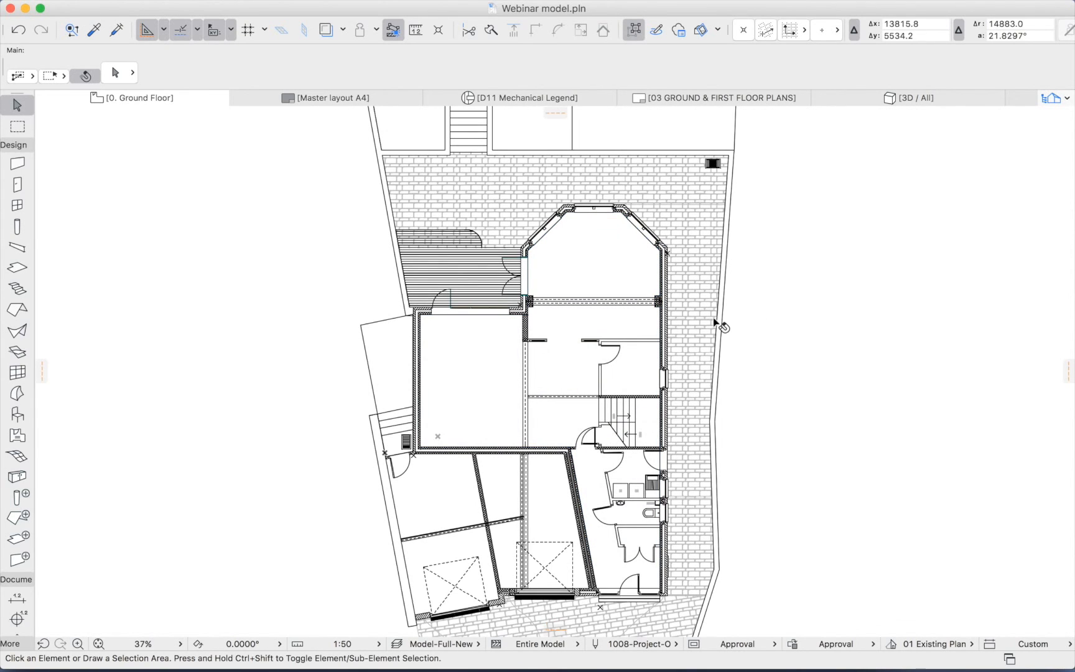
pyautogui.click(664, 332)
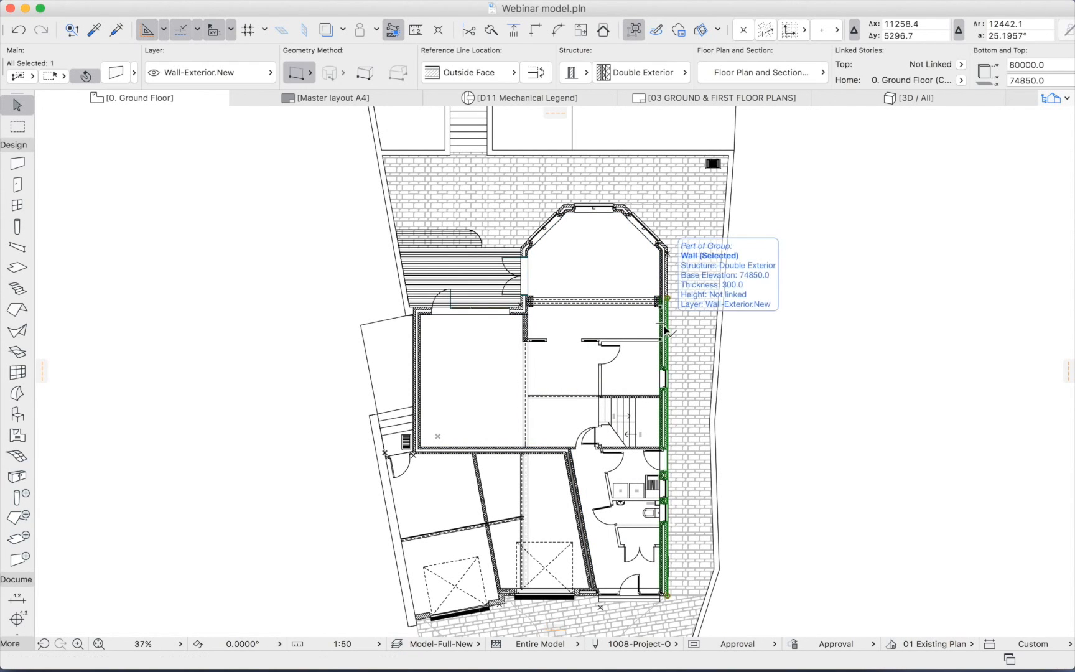
pyautogui.hotkey('alt', 'g')
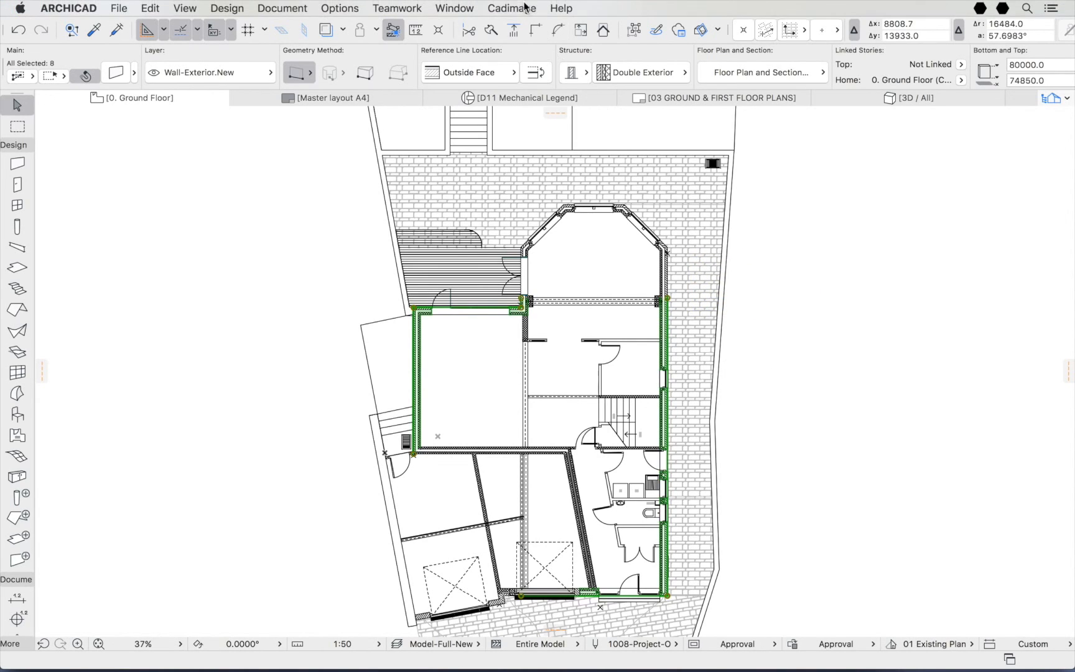
# Start a Cadimage wall covering for the selected exterior walls and display its Configuration settings.
pyautogui.click(524, 9)
pyautogui.moveTo(524, 41)
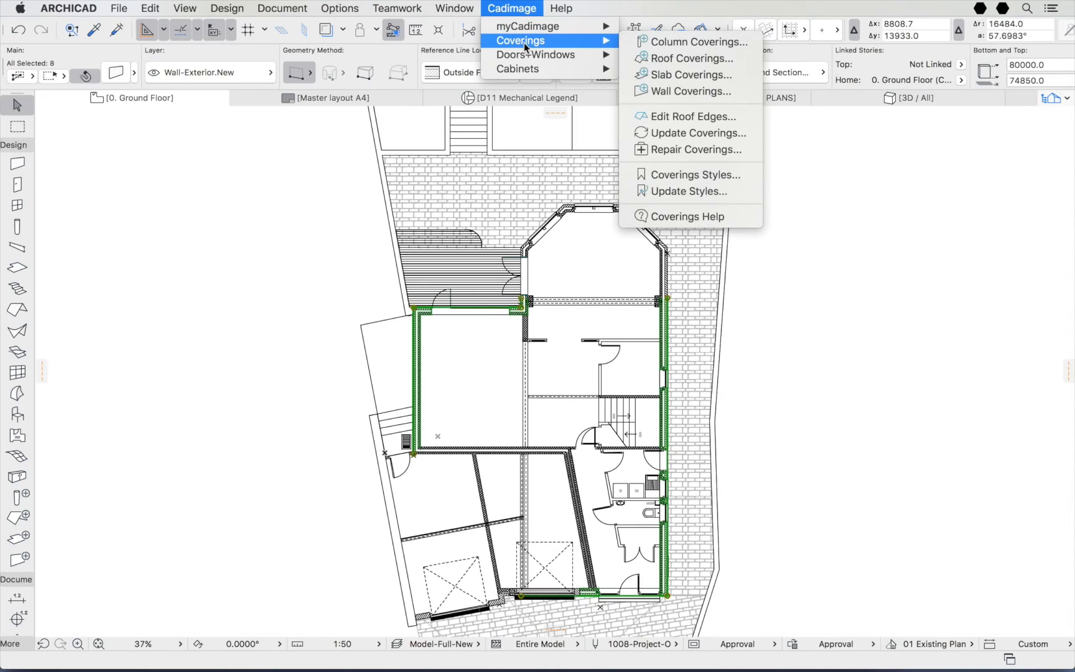
pyautogui.click(675, 96)
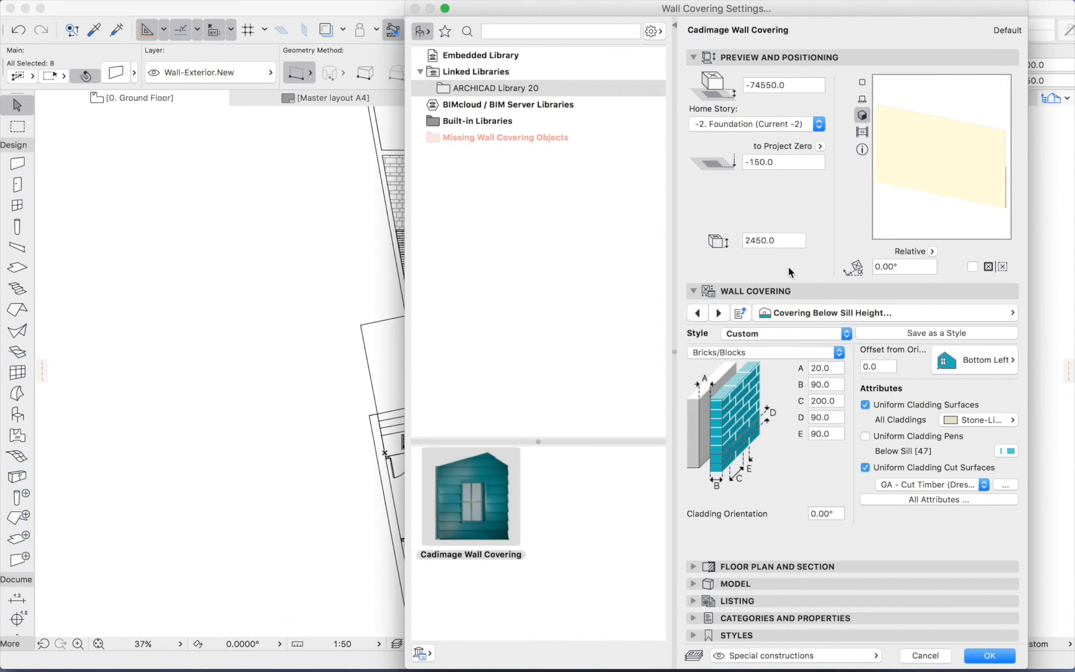
pyautogui.click(788, 312)
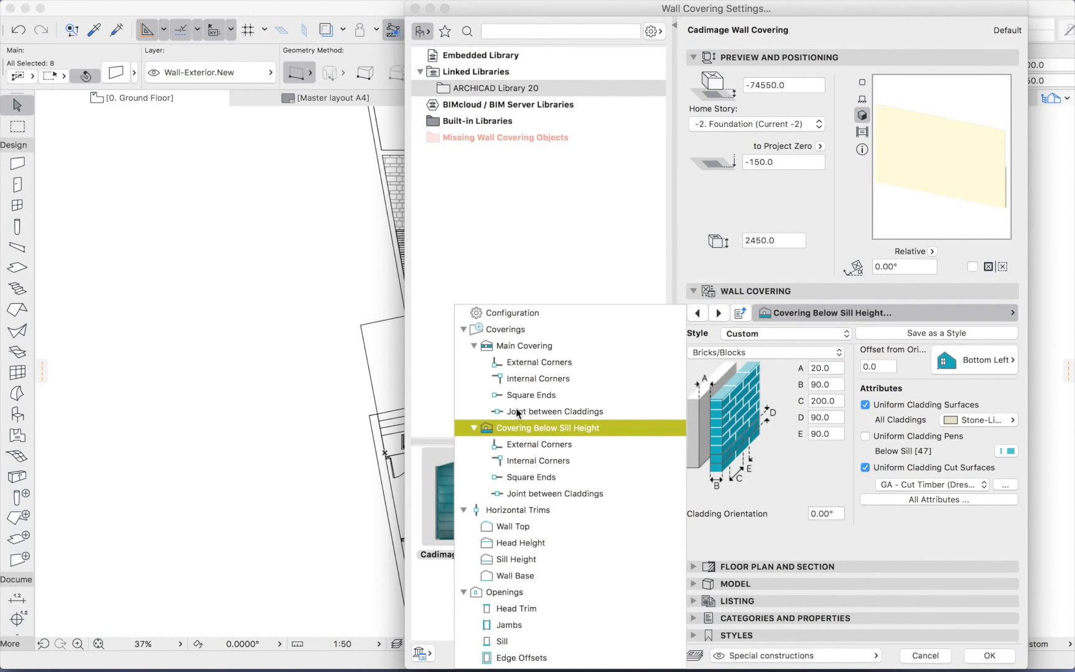
pyautogui.click(518, 314)
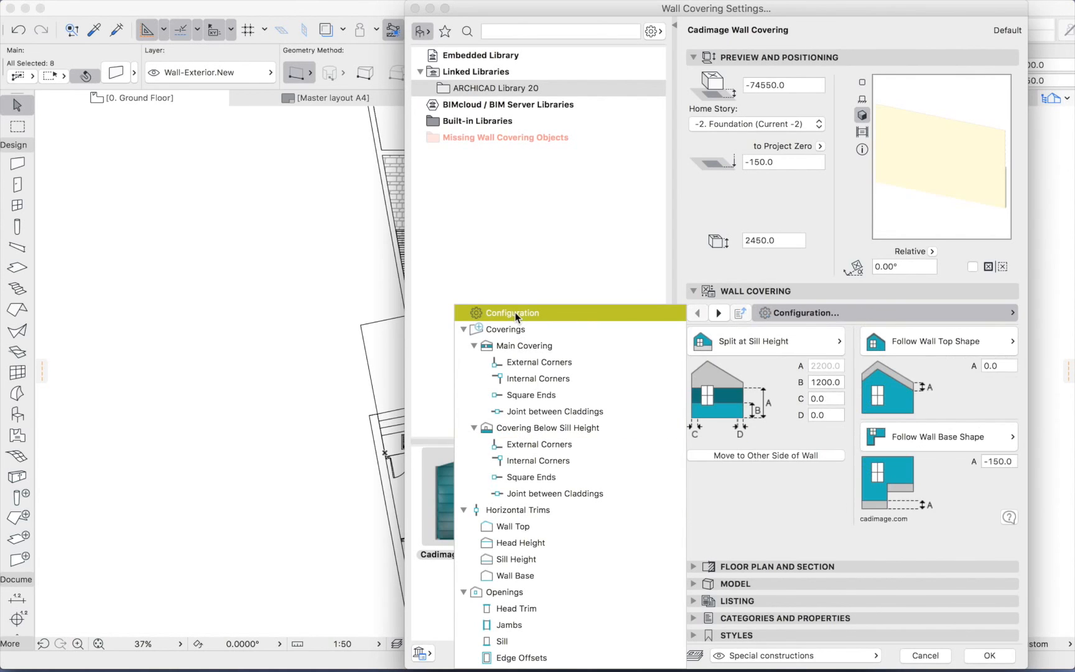
# Try Single Cladding for the wall covering and return the layout to Split at Sill Height.
pyautogui.click(783, 371)
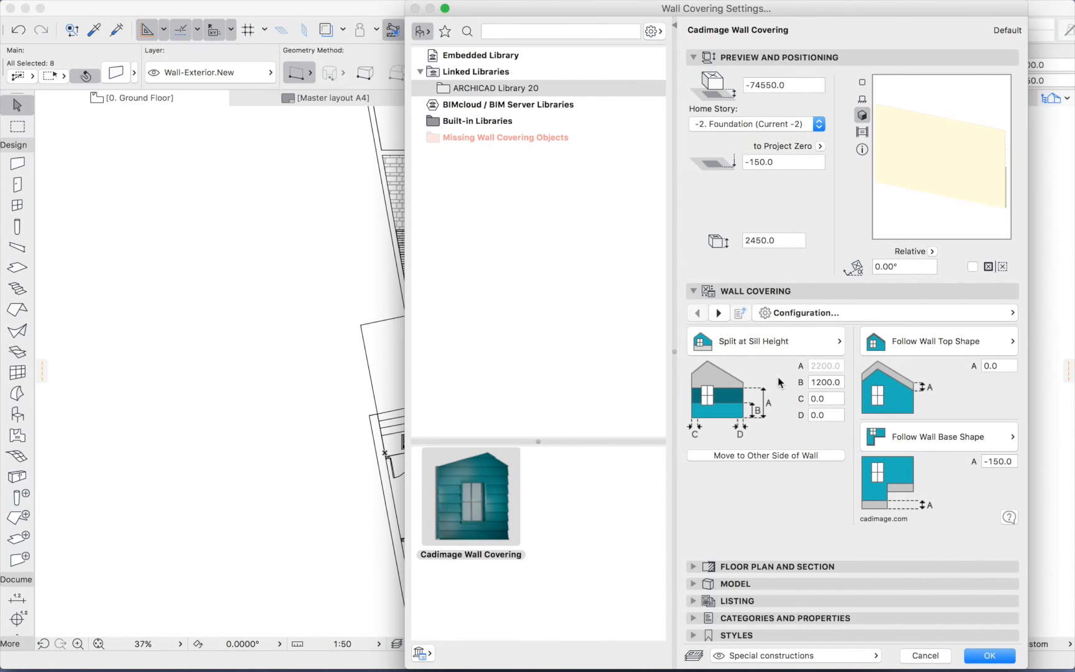
pyautogui.click(789, 335)
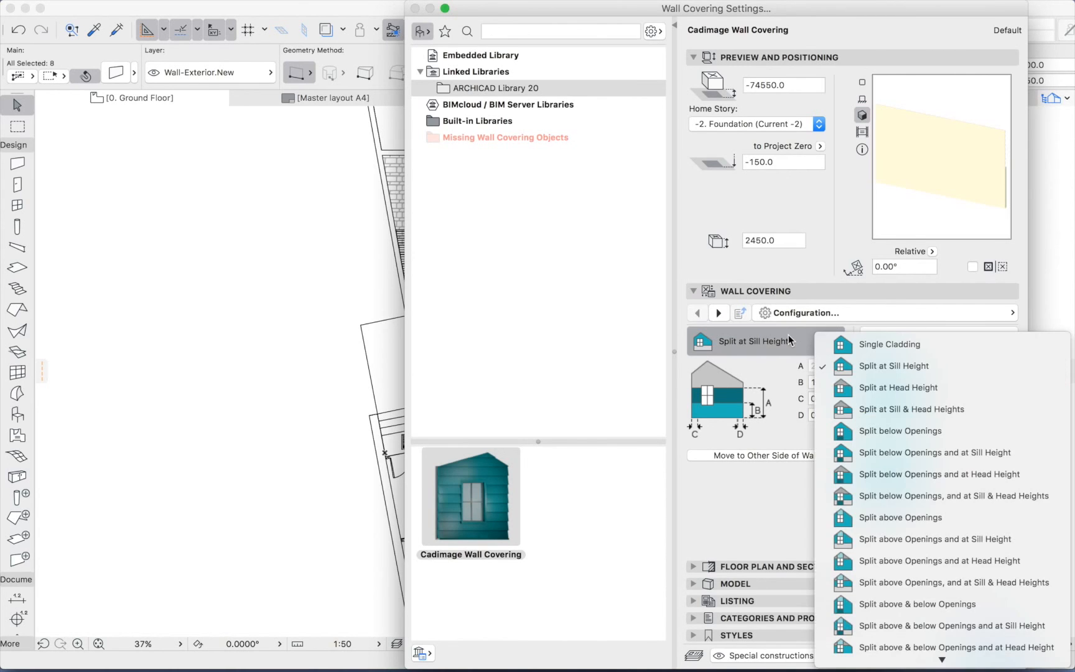
pyautogui.click(868, 347)
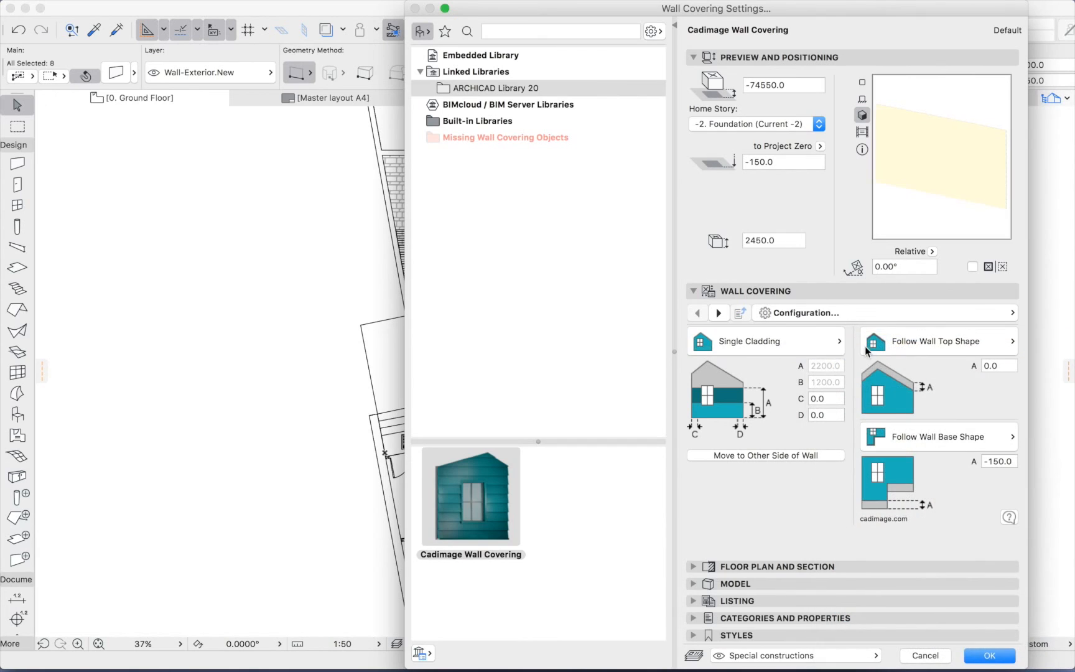
pyautogui.click(804, 346)
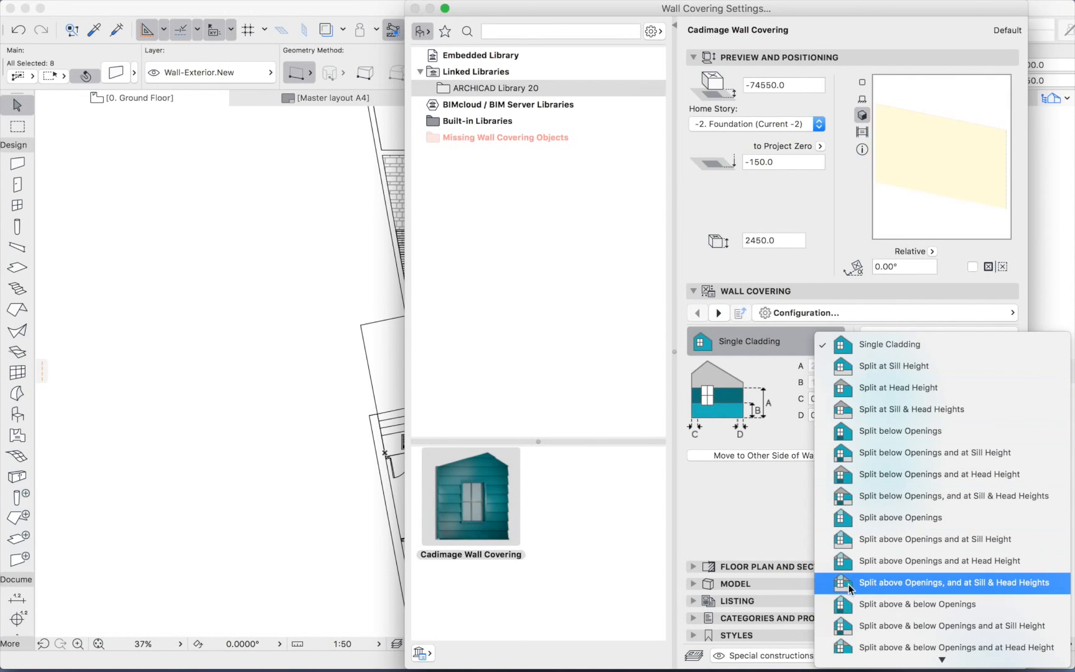
pyautogui.scroll(-1, 885, 588)
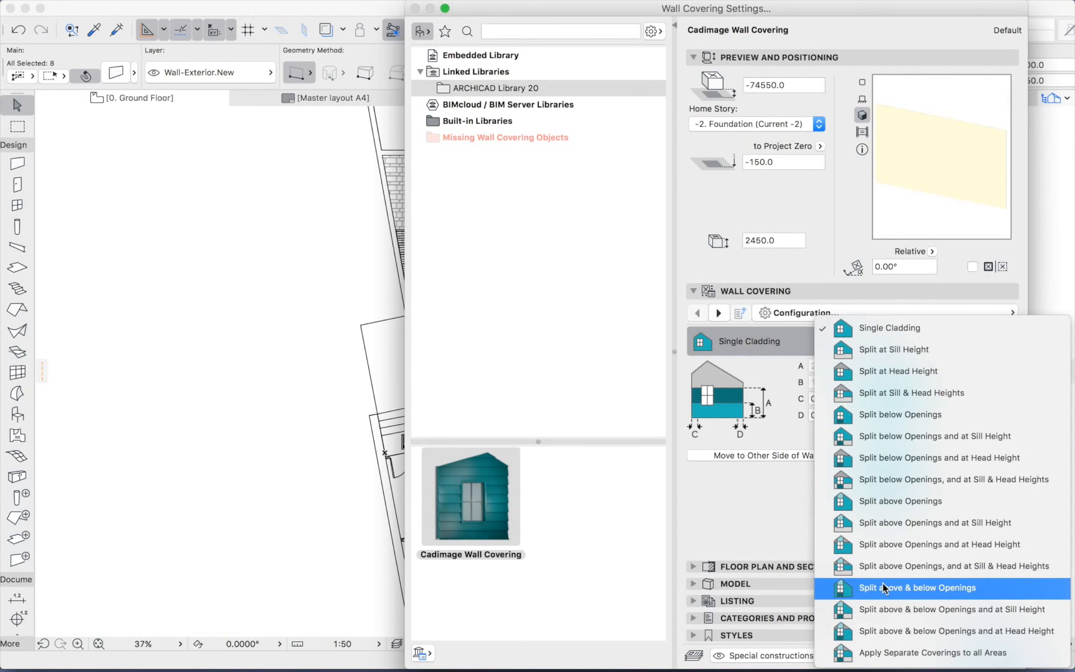
pyautogui.click(883, 350)
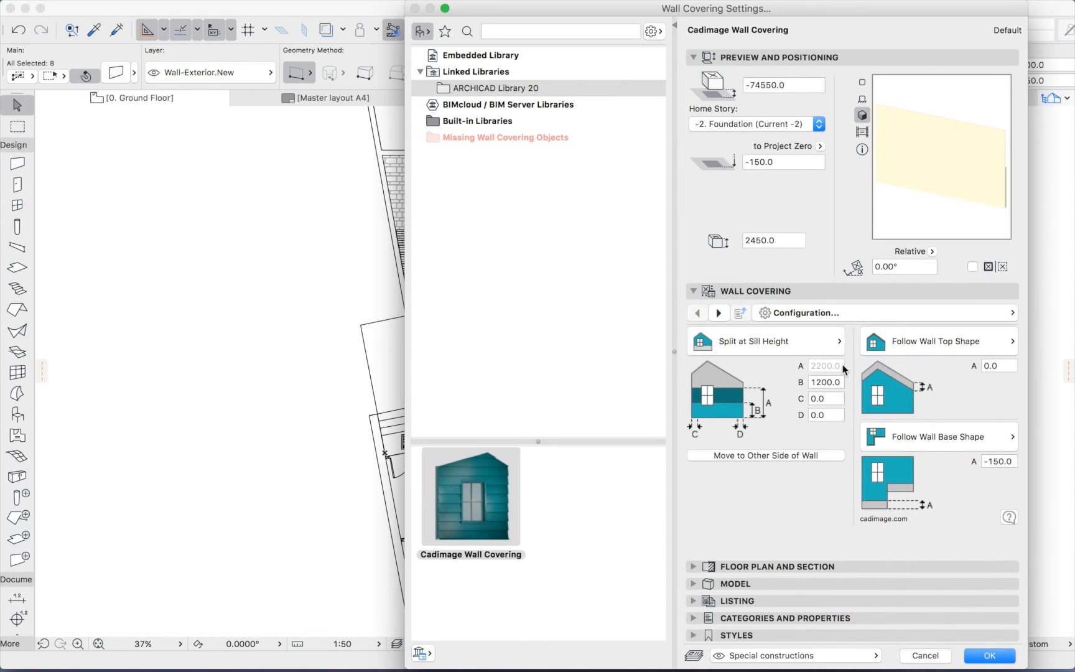
# Check the Main Covering and Covering Below Sill Height settings, and set the configuration's sill split height B to 950.
pyautogui.click(804, 315)
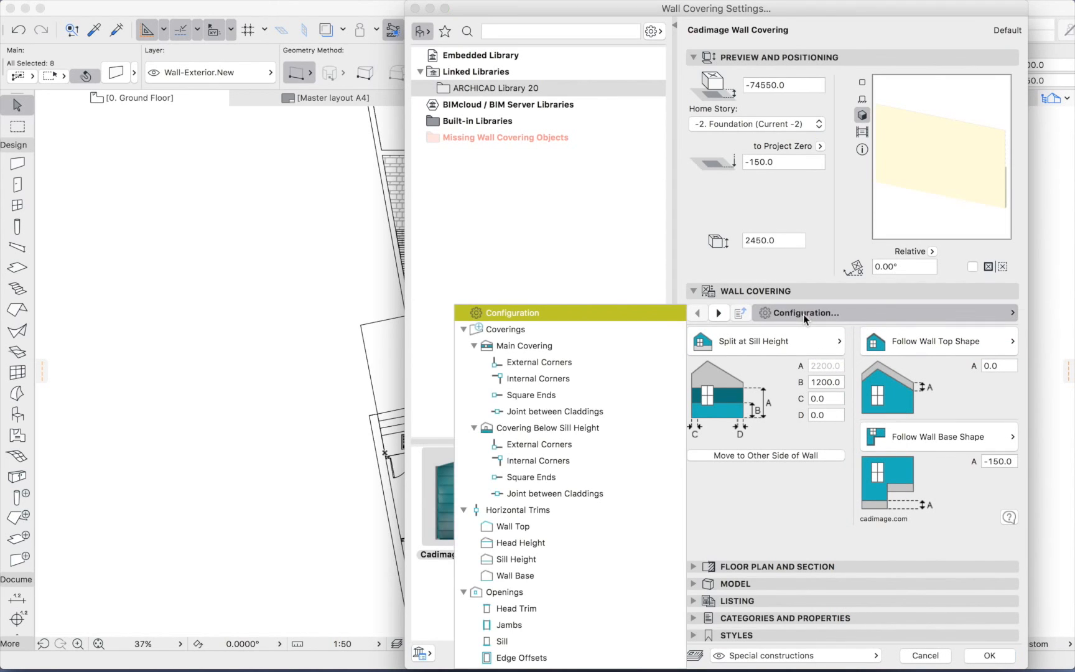
pyautogui.click(510, 346)
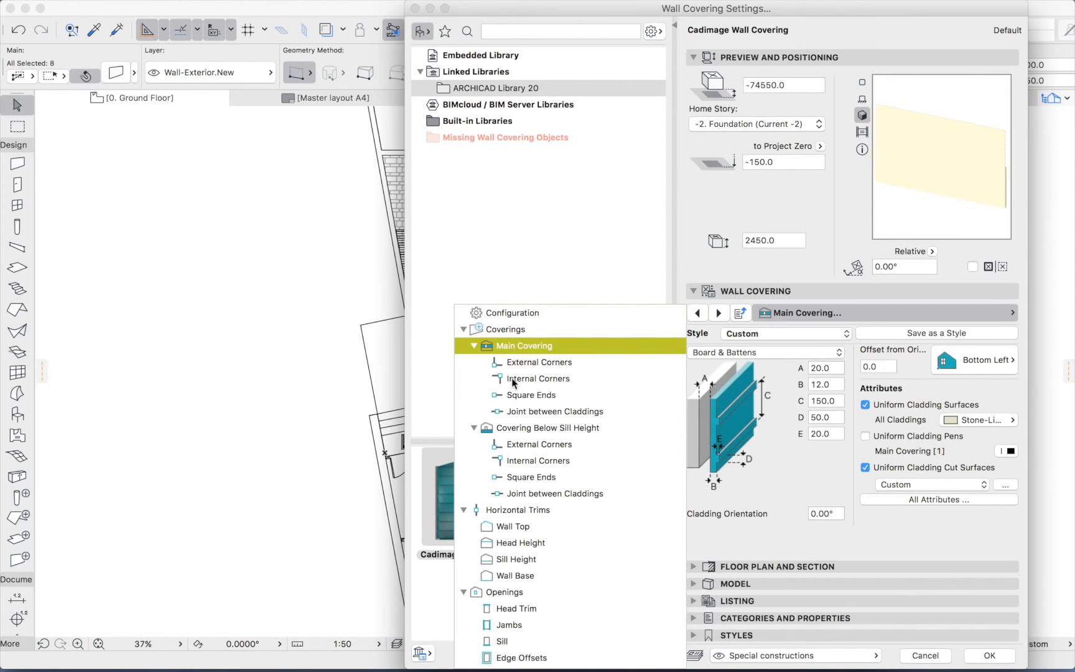
pyautogui.click(510, 430)
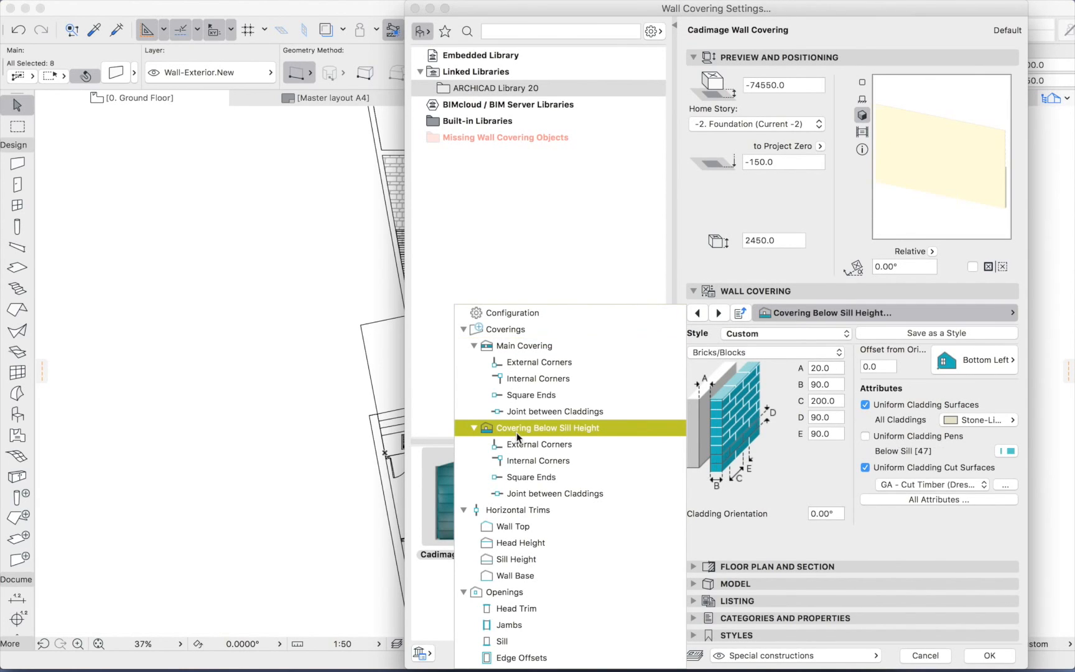
pyautogui.click(513, 313)
pyautogui.click(765, 375)
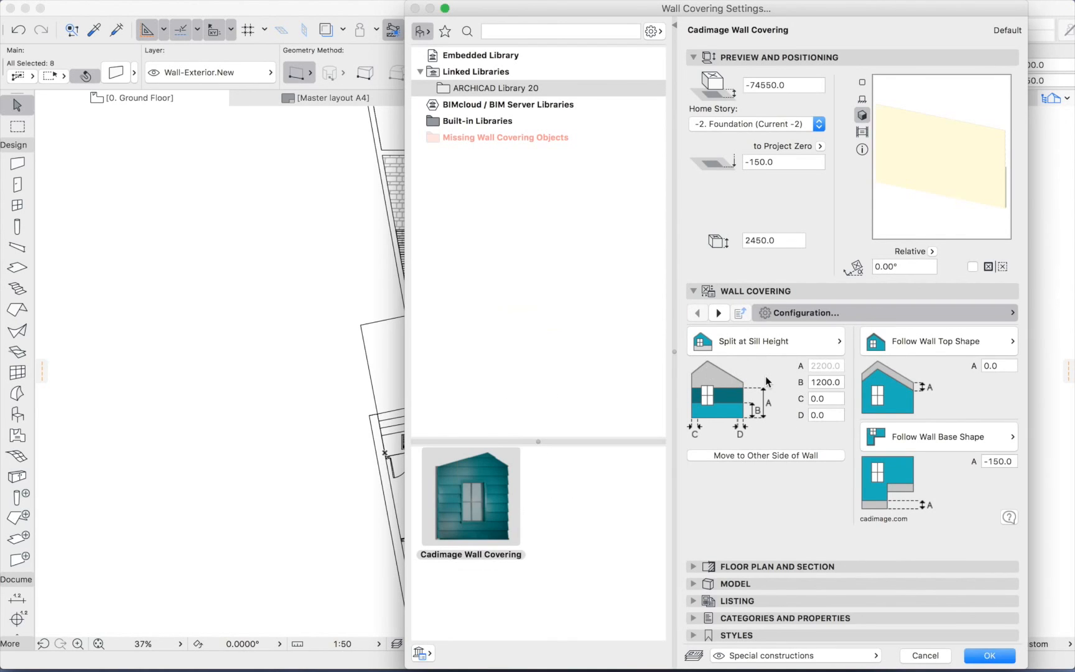
pyautogui.doubleClick(833, 383)
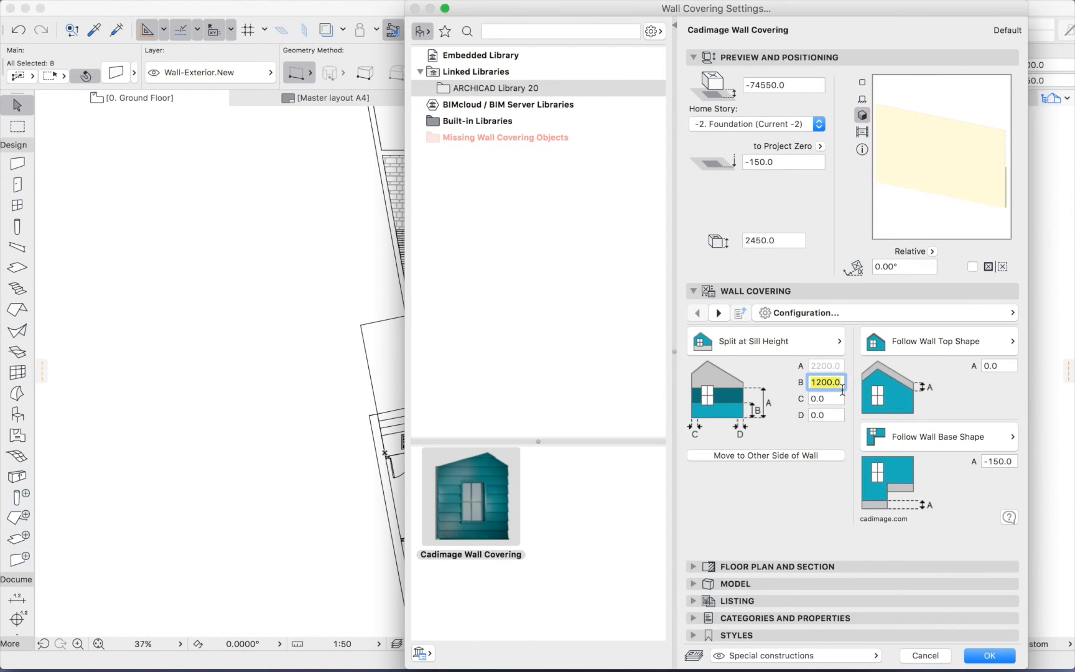
pyautogui.write('950')
pyautogui.press('Return')
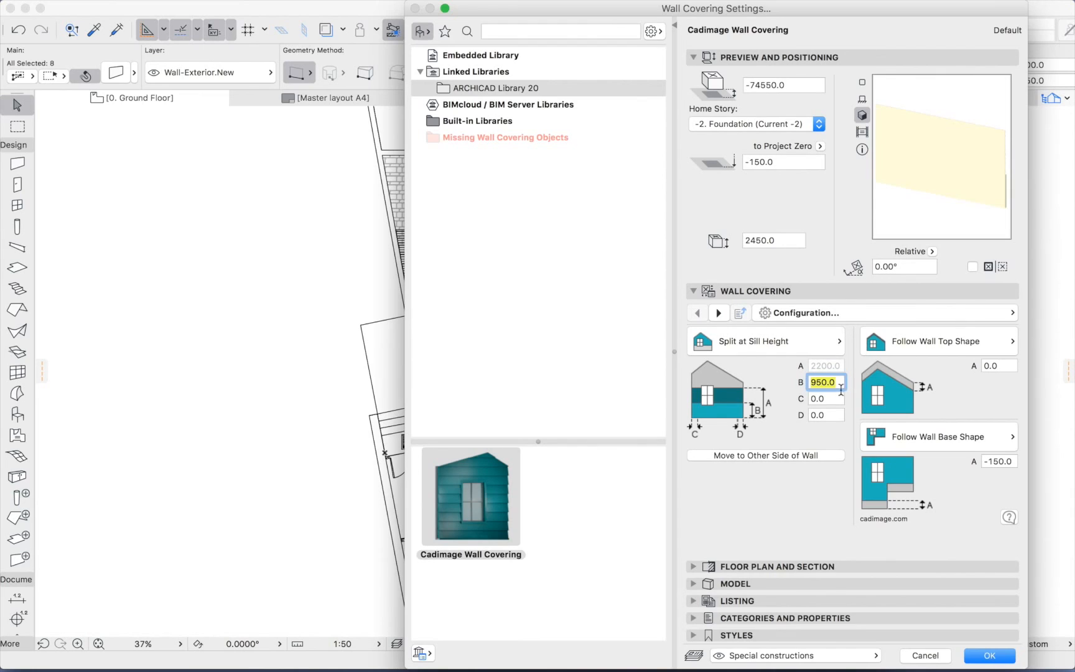
# Display the Main Covering settings of the wall covering.
pyautogui.click(801, 315)
pyautogui.click(527, 349)
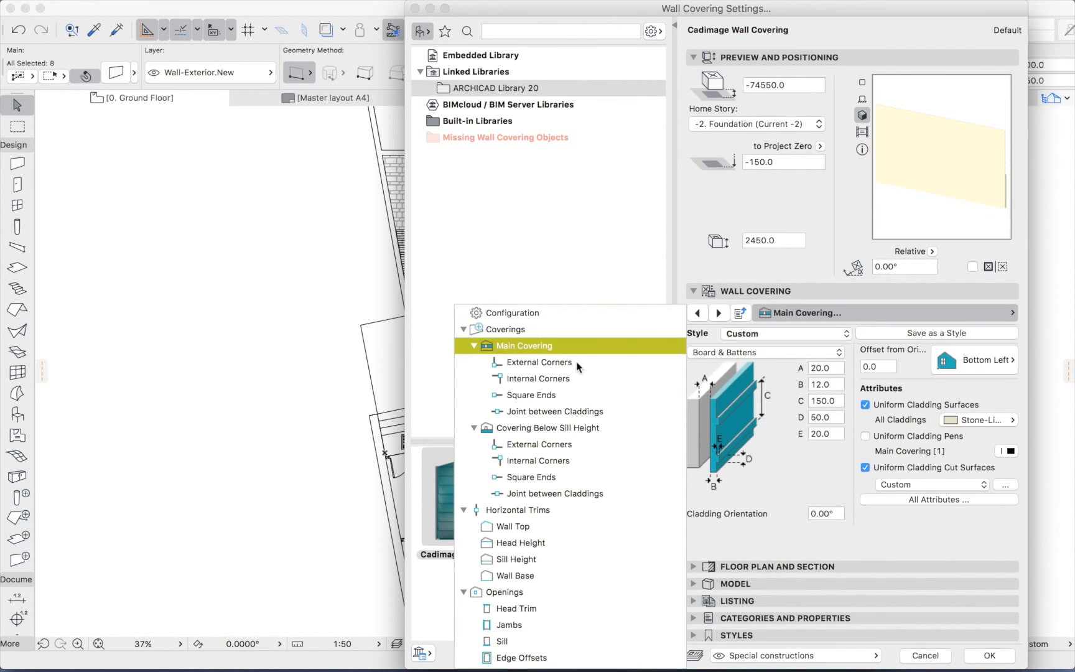
pyautogui.click(824, 466)
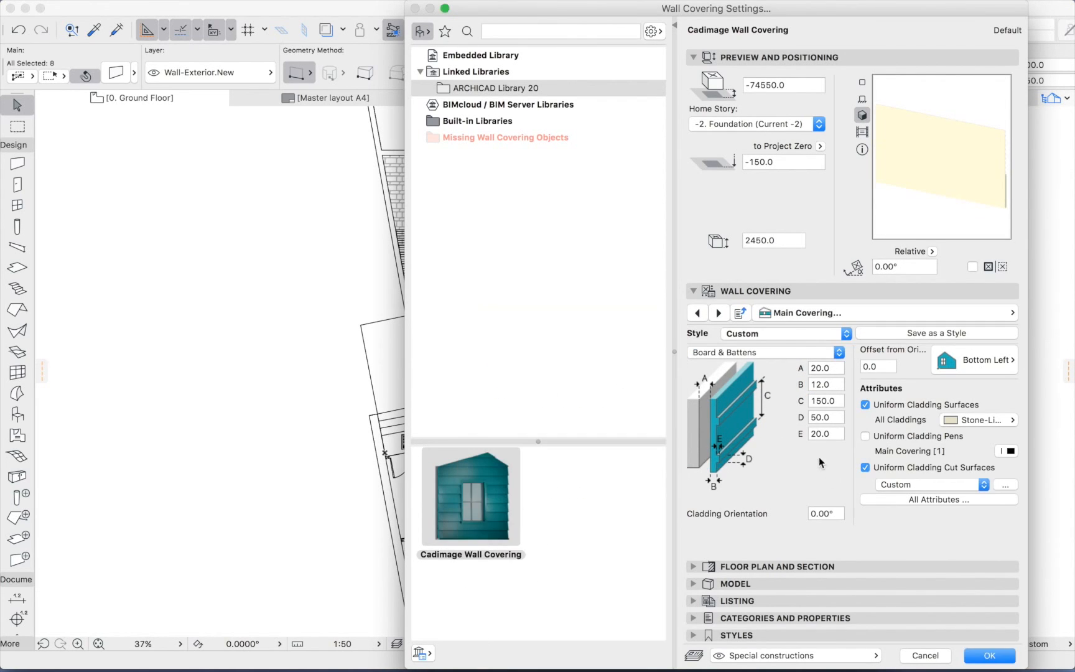
# Try Bricks/Blocks, Weatherboards, both Shiplap types and Panels for the main covering, and return it to Board & Battens.
pyautogui.click(796, 352)
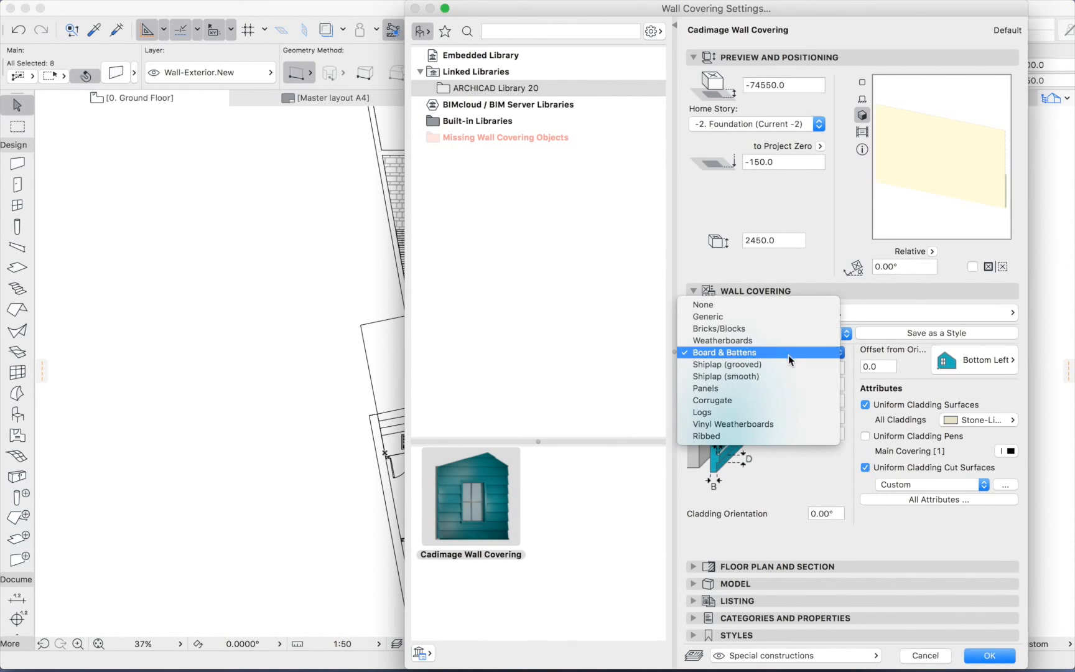
pyautogui.click(726, 327)
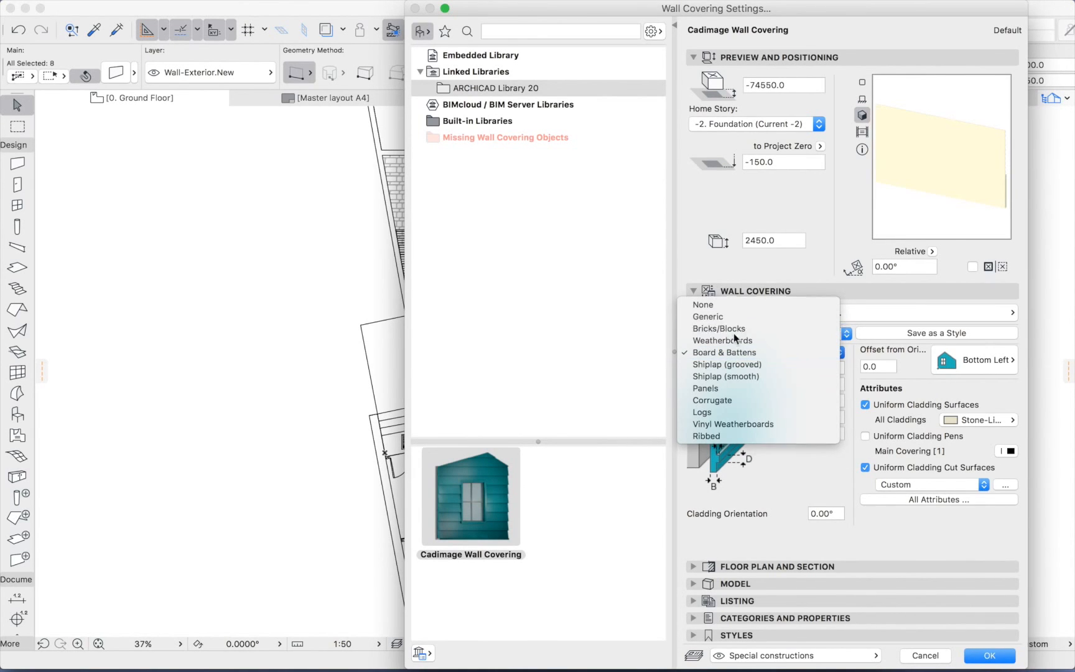
pyautogui.click(755, 354)
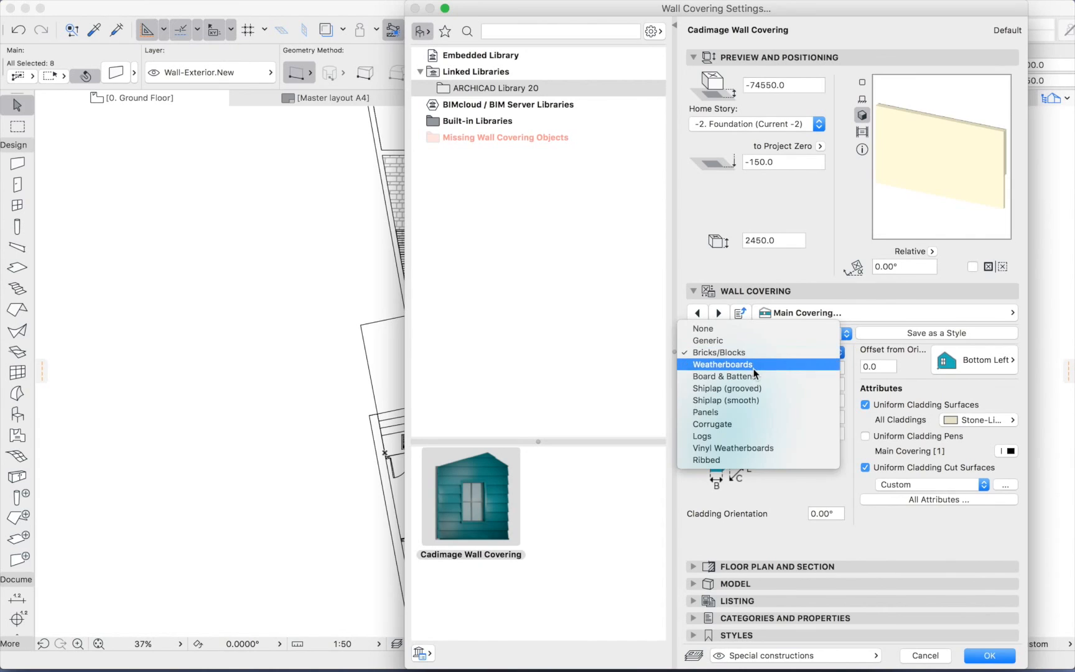
pyautogui.click(756, 364)
pyautogui.click(757, 353)
pyautogui.click(757, 364)
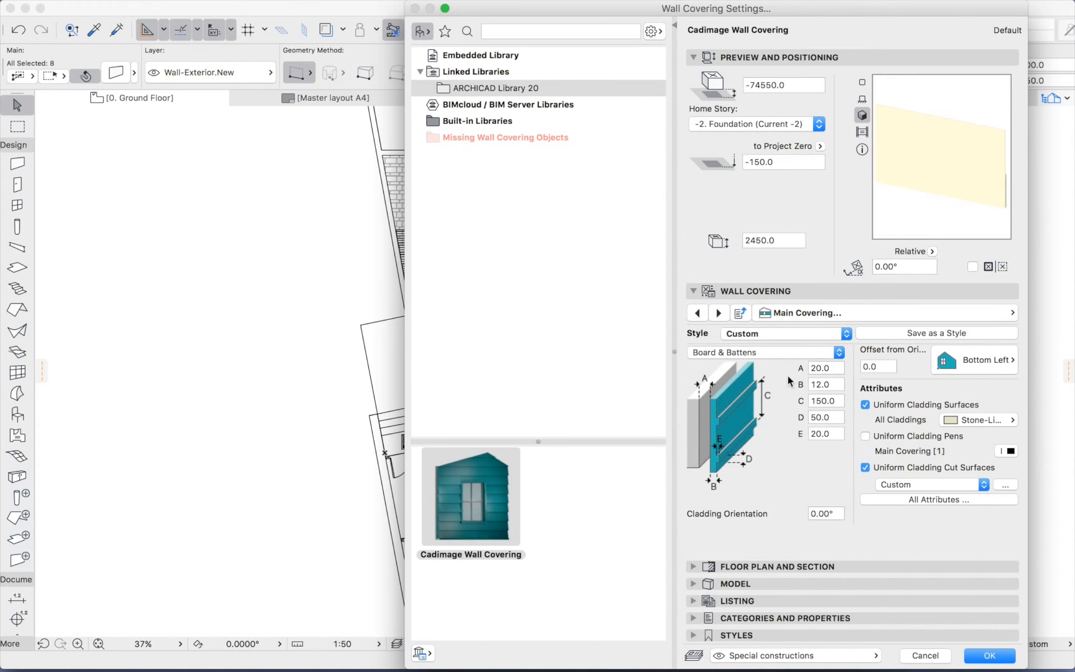
pyautogui.click(759, 353)
pyautogui.click(767, 367)
pyautogui.click(757, 353)
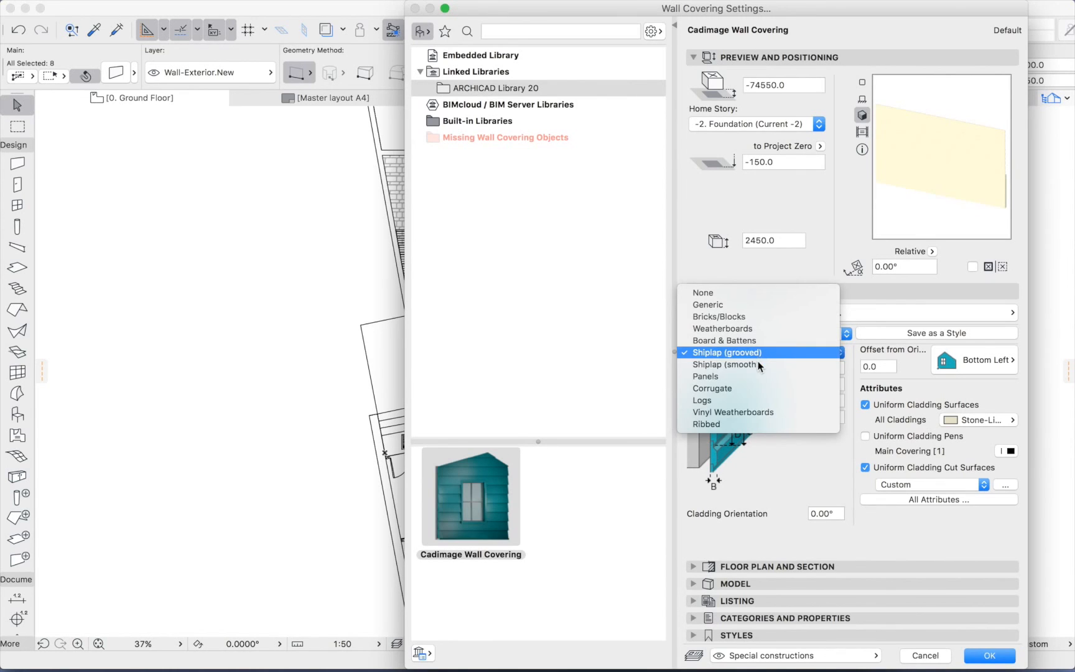
pyautogui.click(760, 362)
pyautogui.click(760, 353)
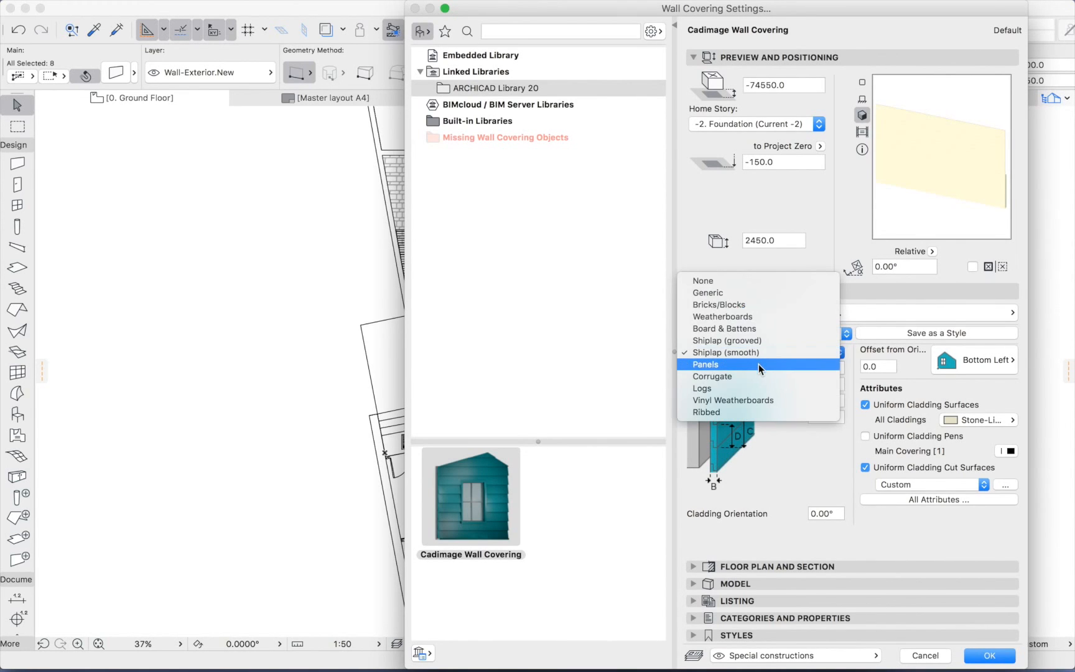
pyautogui.click(759, 364)
pyautogui.click(762, 352)
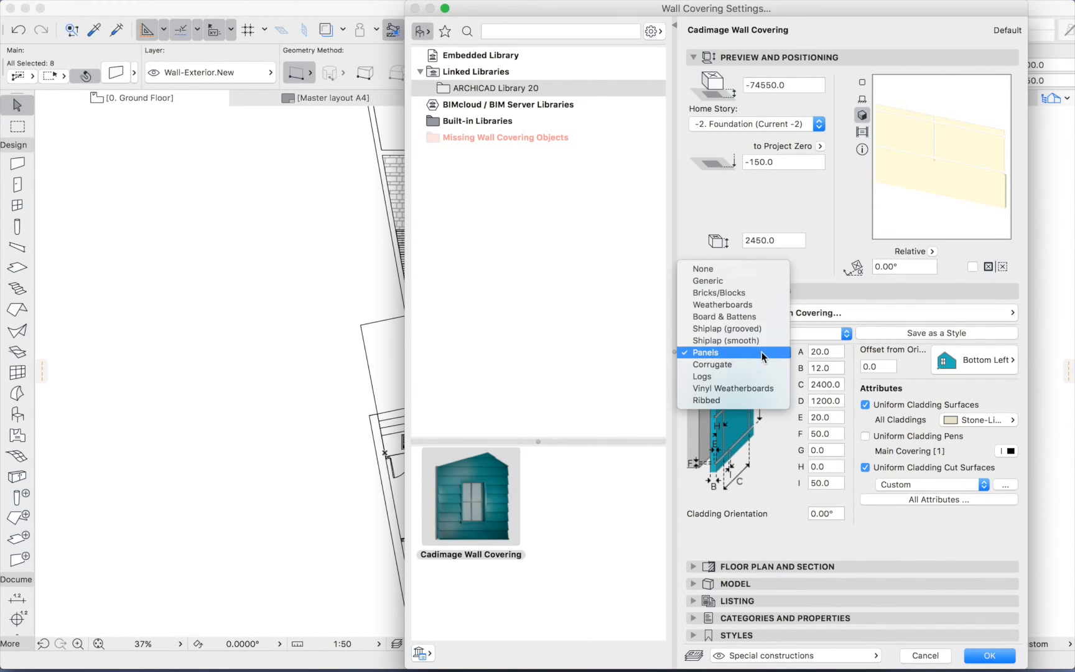
pyautogui.click(724, 317)
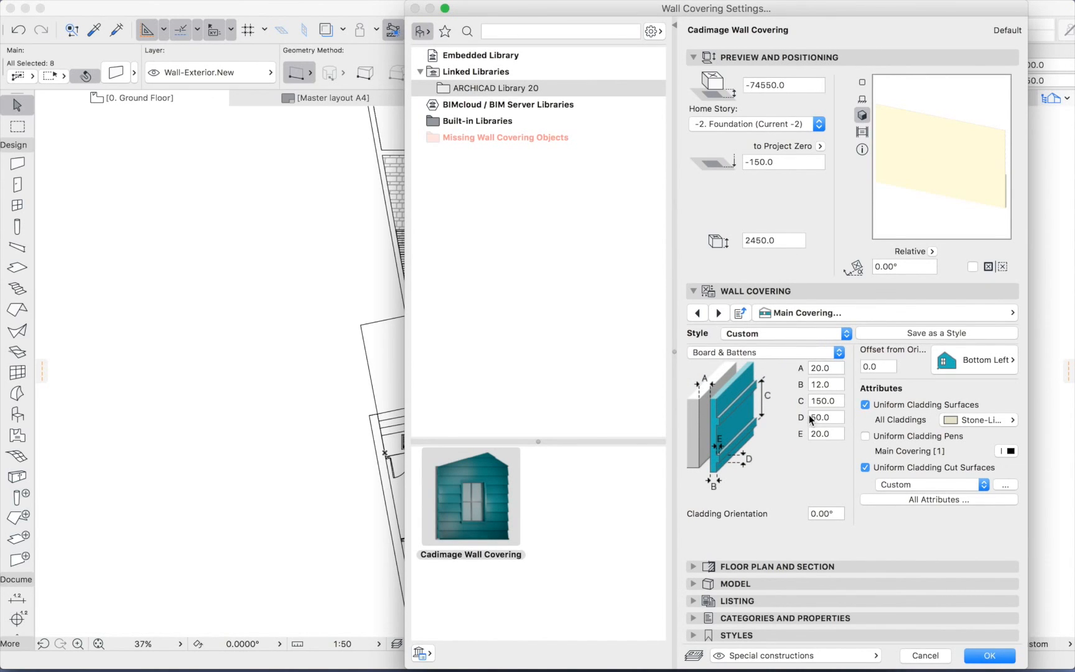
# Turn off uniform cladding surfaces and assign a Wall-Exterior surface to both the main covering and its battens.
pyautogui.click(865, 404)
pyautogui.click(1009, 423)
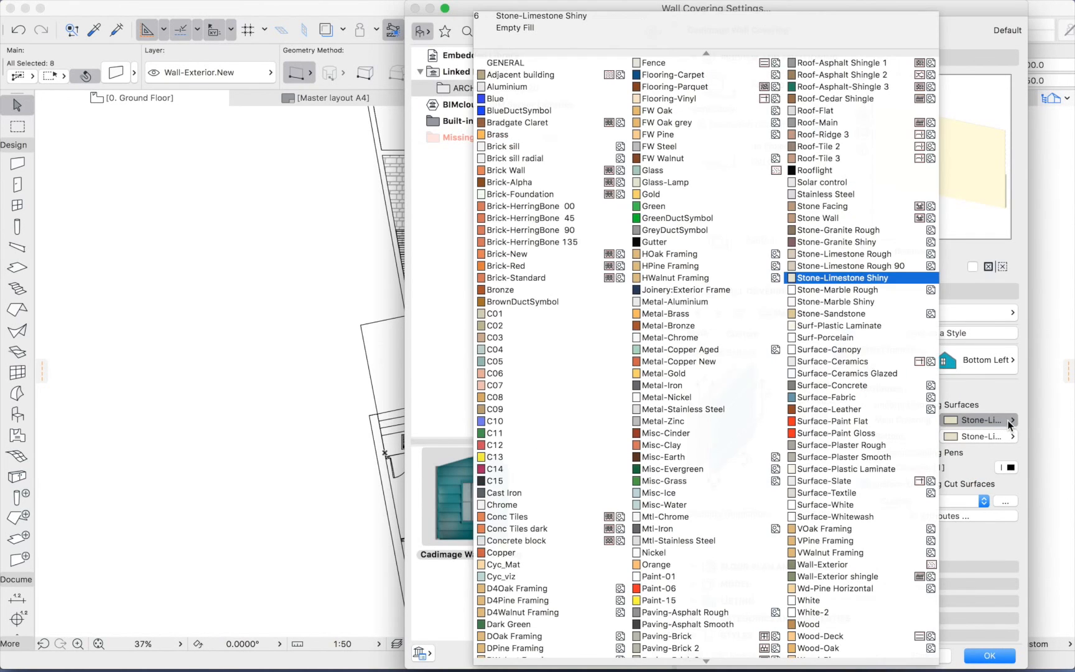
pyautogui.scroll(-3, 903, 408)
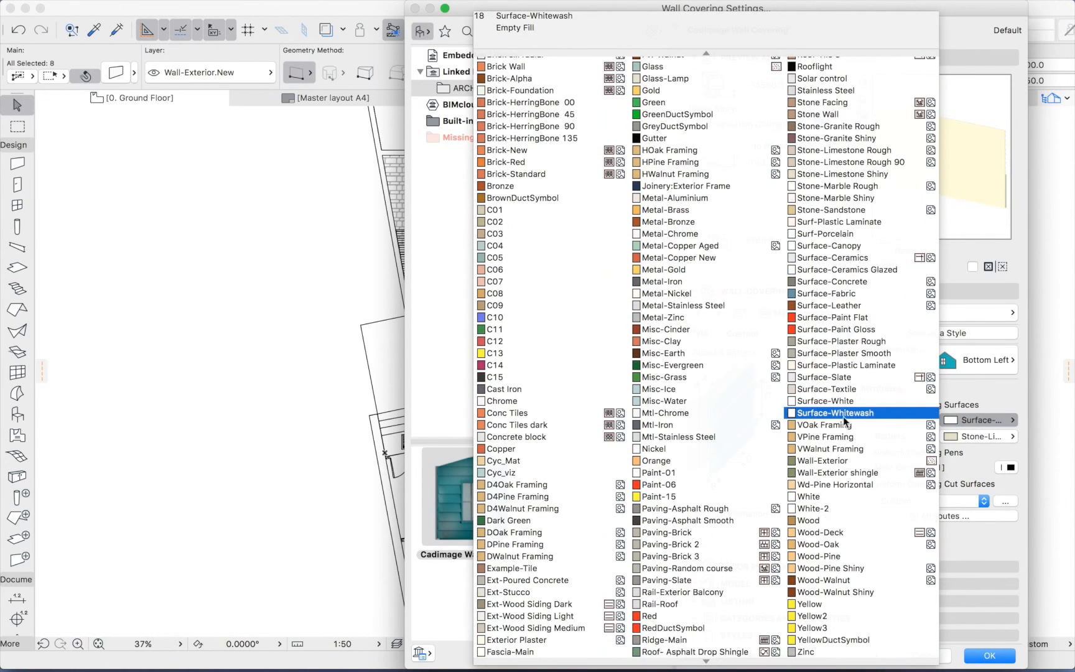
pyautogui.click(817, 472)
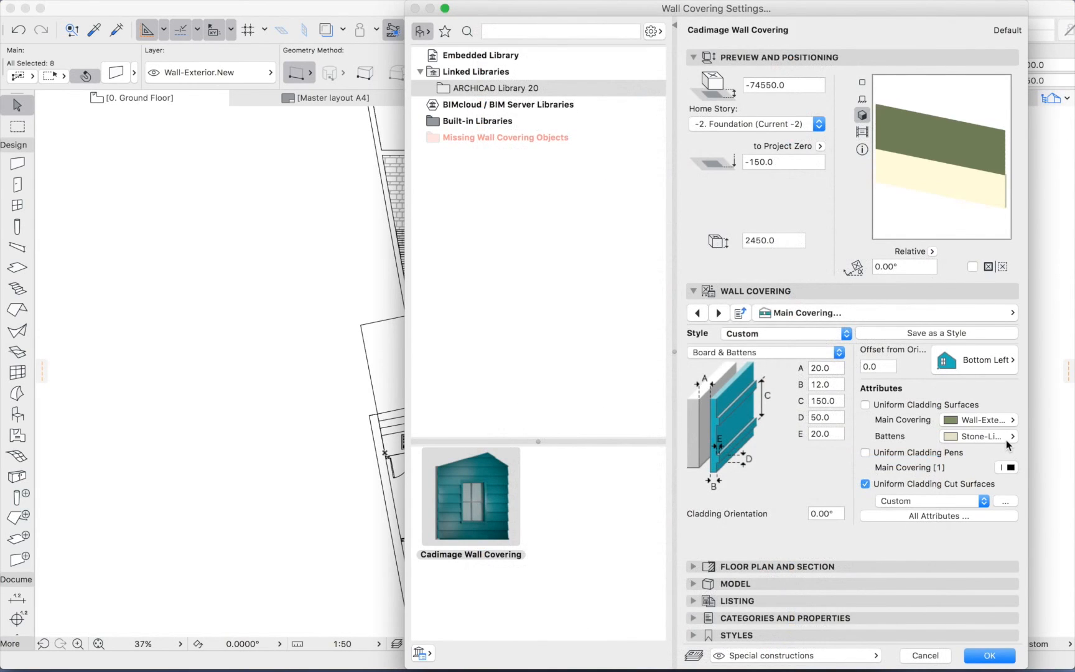
pyautogui.click(1006, 438)
pyautogui.scroll(-2, 887, 440)
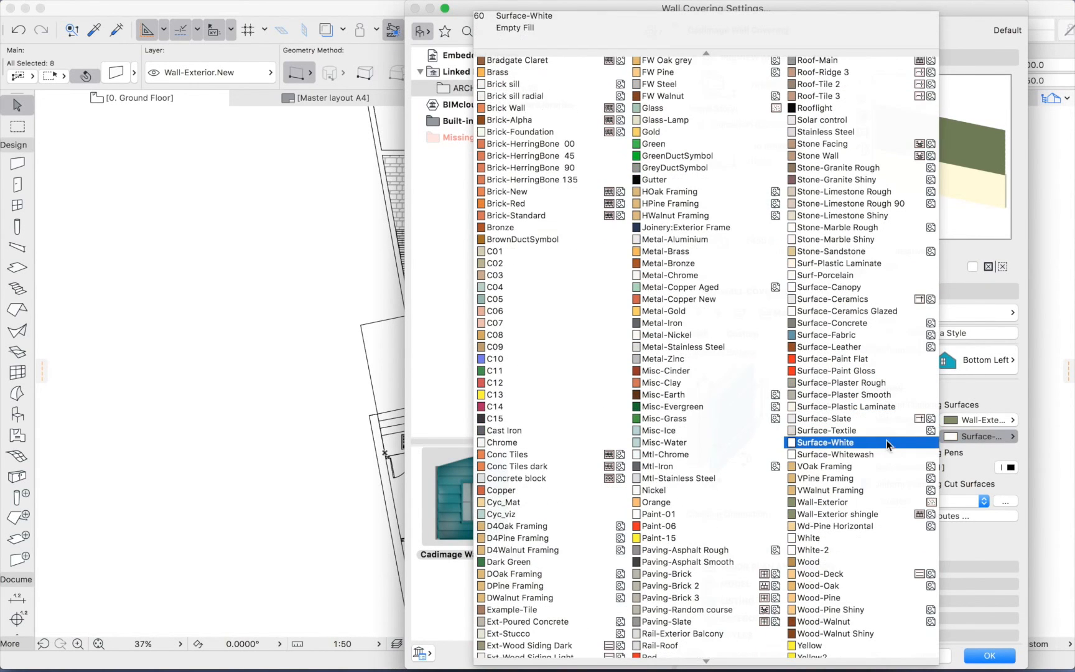
pyautogui.click(845, 503)
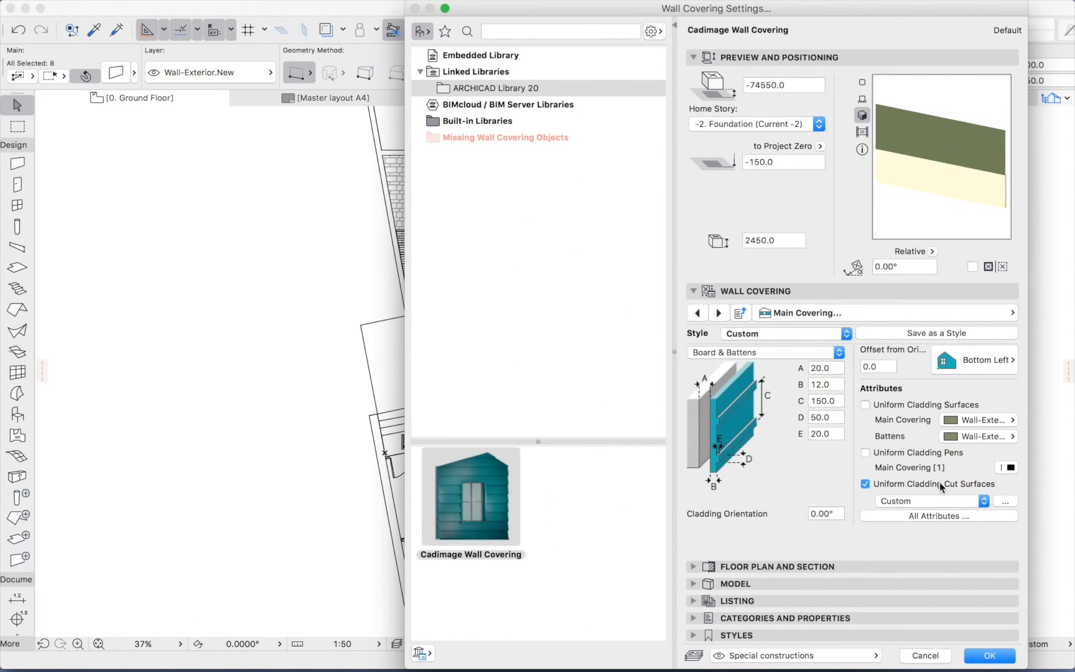
# Set the main covering's cladding orientation to 90°.
pyautogui.click(1010, 468)
pyautogui.click(1014, 472)
pyautogui.click(842, 514)
pyautogui.write('90')
pyautogui.press('Tab')
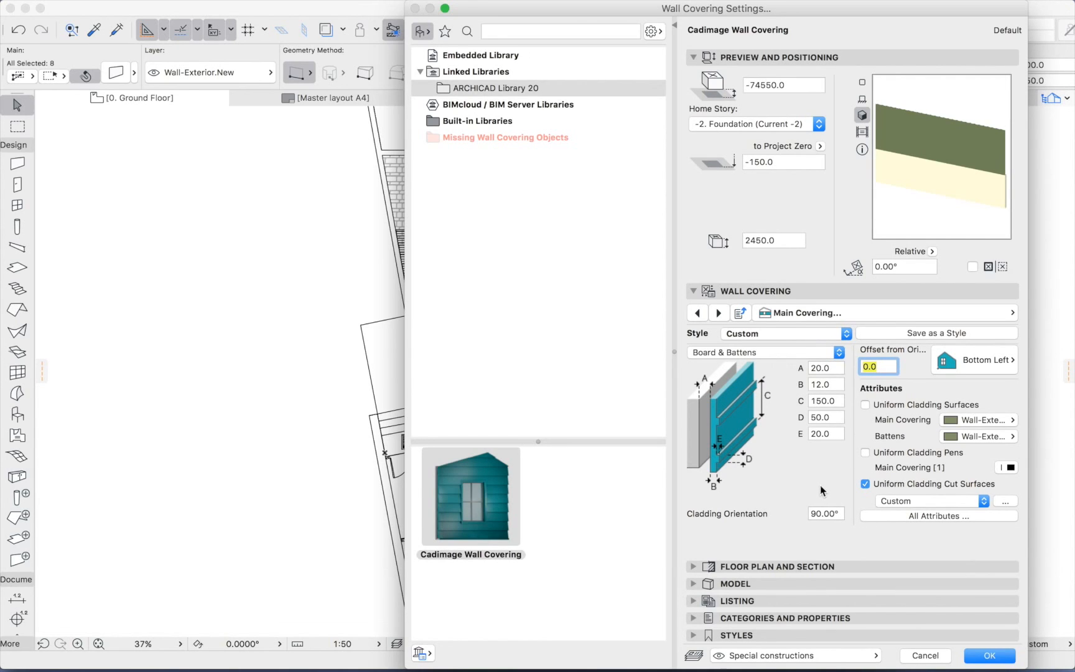
# Examine the main covering's settings for external corners, internal corners, square ends and the joint between claddings.
pyautogui.click(804, 315)
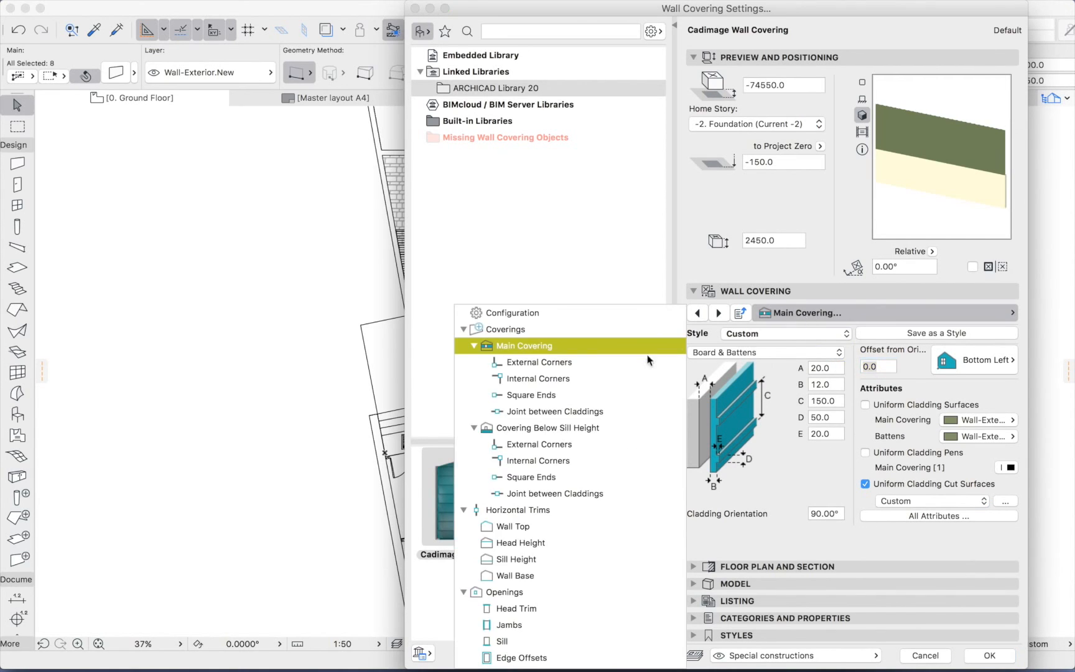
pyautogui.click(529, 429)
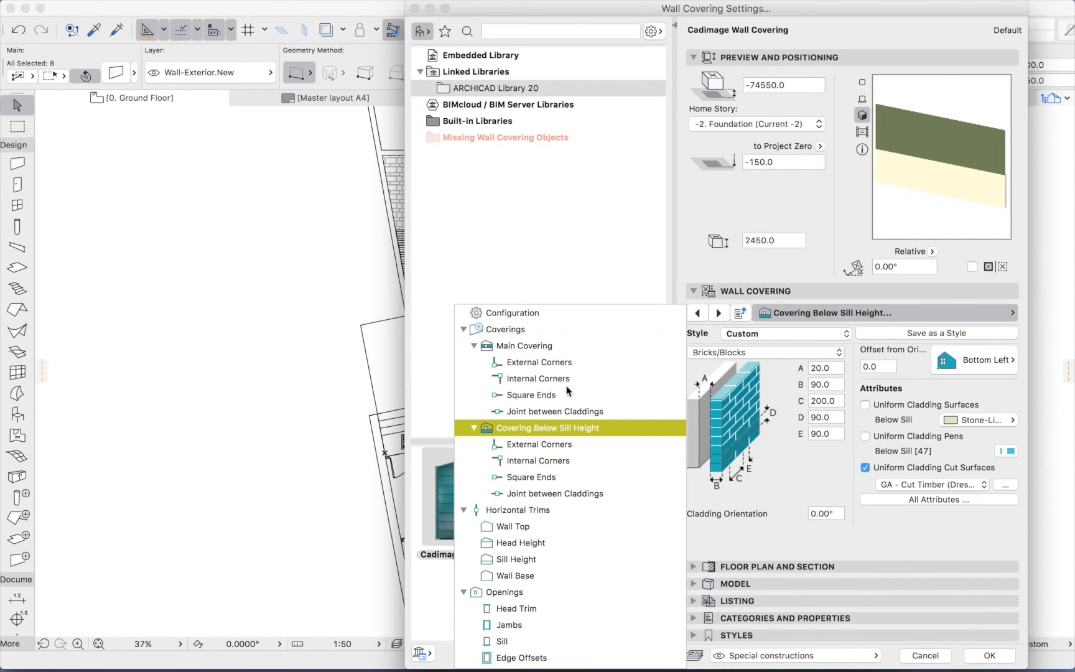
pyautogui.click(559, 363)
pyautogui.click(547, 379)
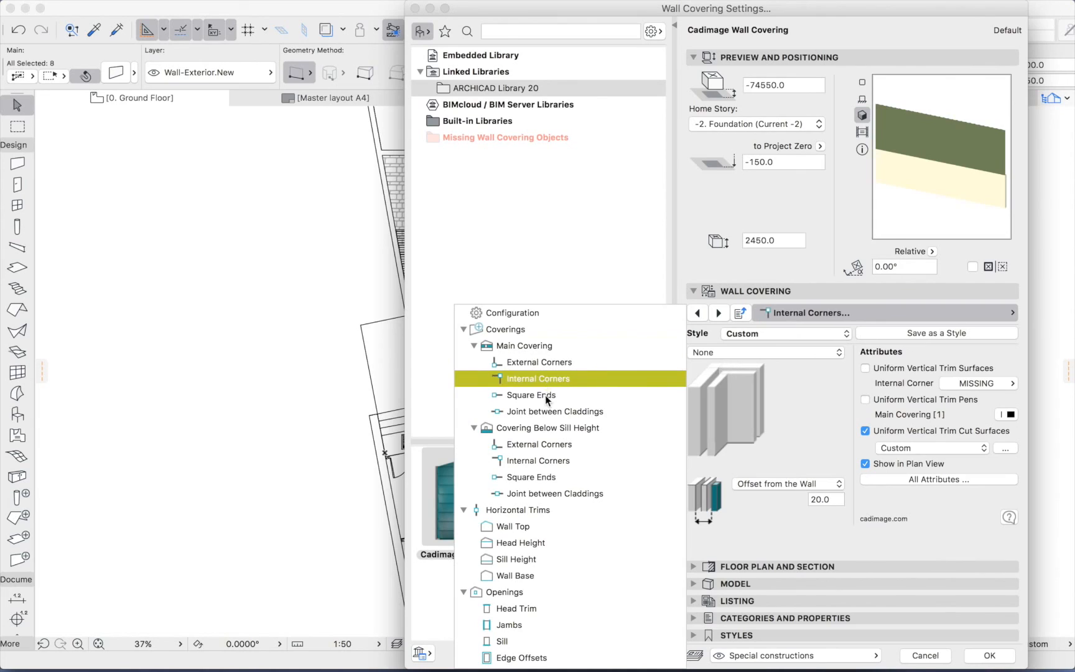
pyautogui.click(548, 397)
pyautogui.click(544, 412)
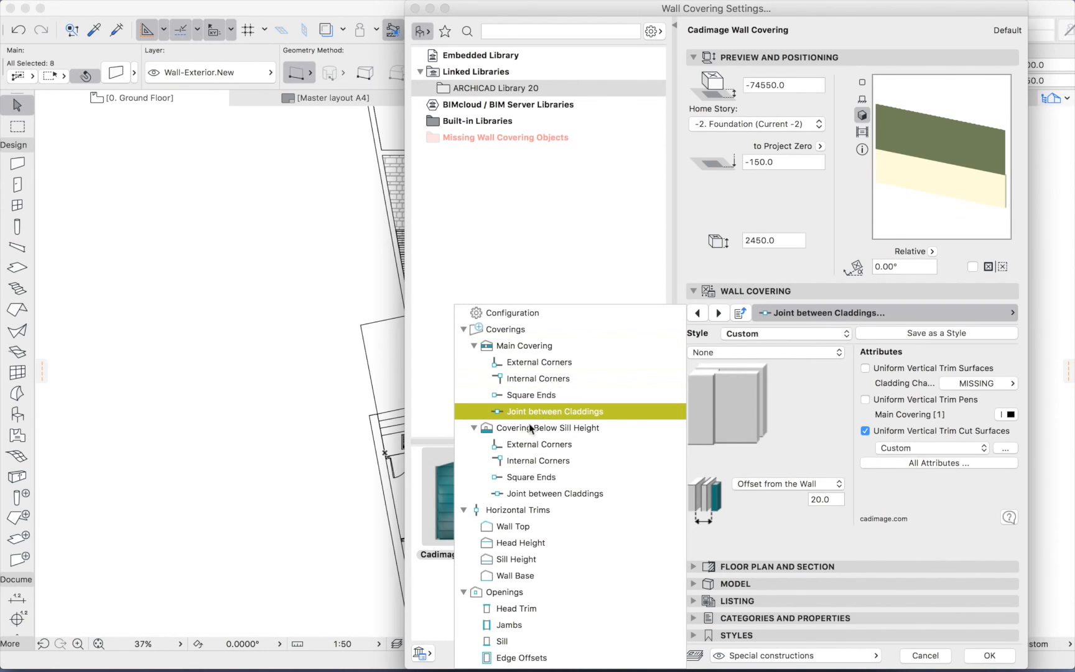
# Keep Bricks/Blocks for the covering below sill height and set its dimensions C to 400 and D to 200.
pyautogui.click(528, 428)
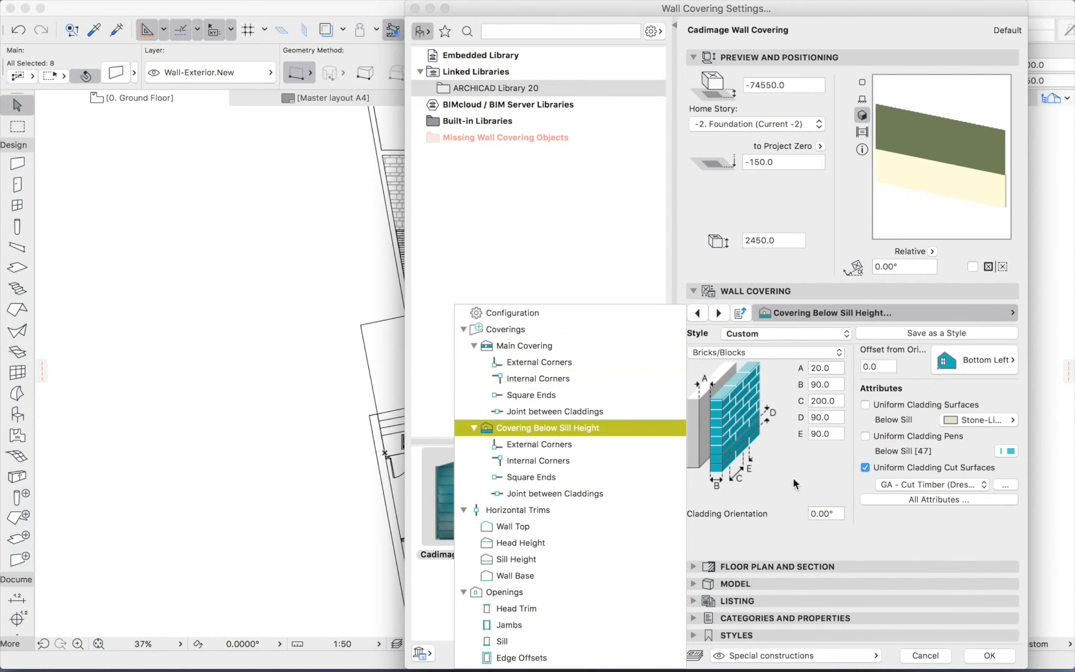
pyautogui.click(794, 479)
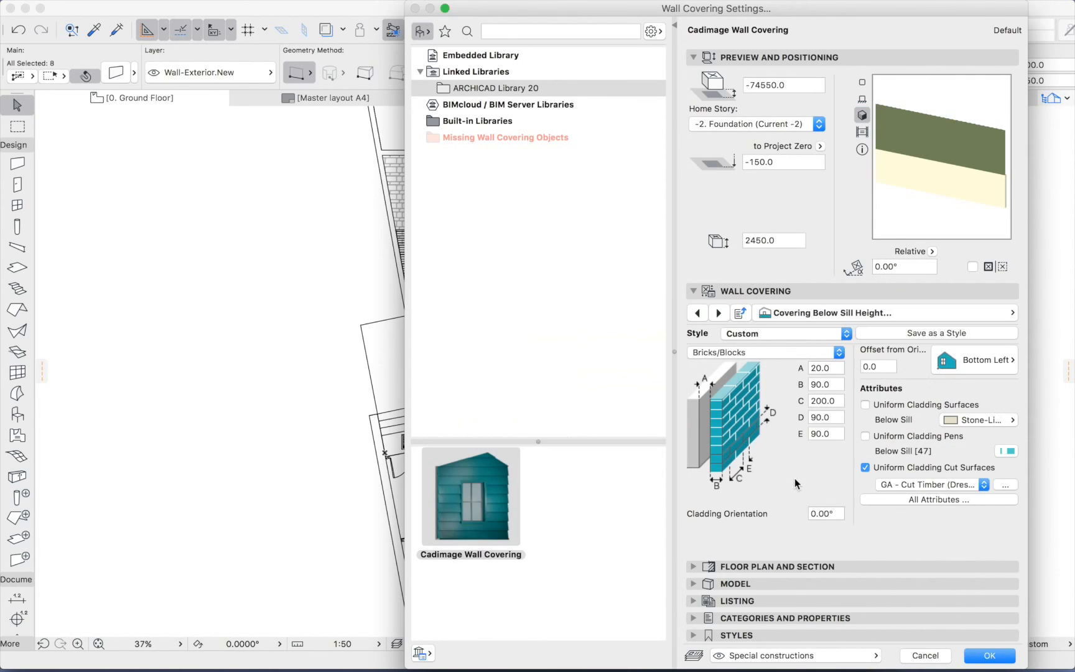
pyautogui.click(788, 354)
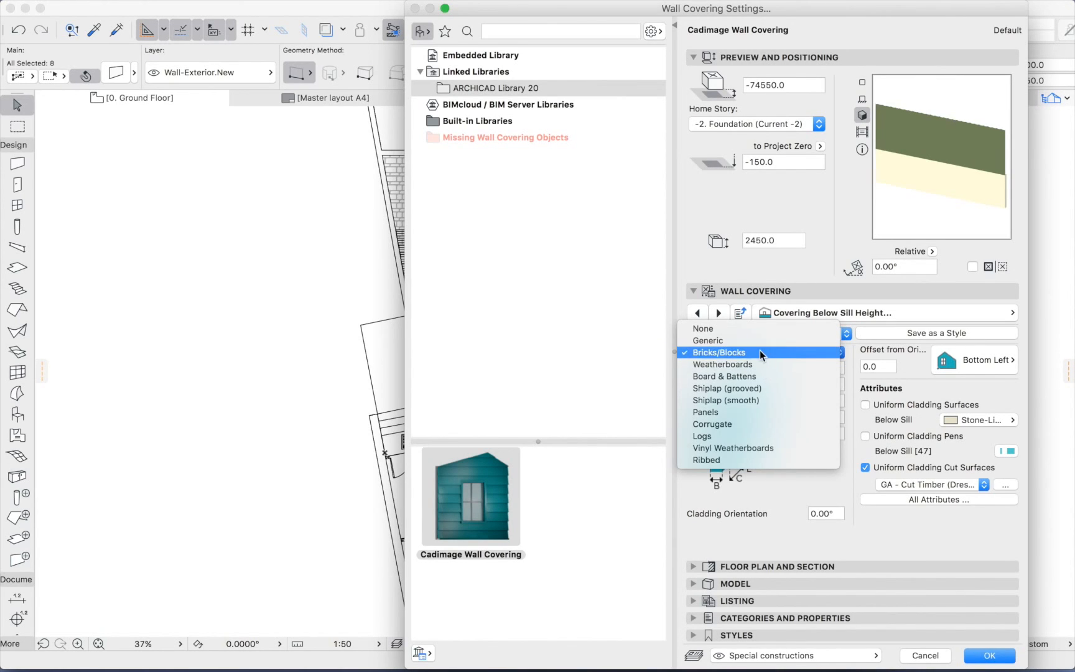
pyautogui.click(760, 355)
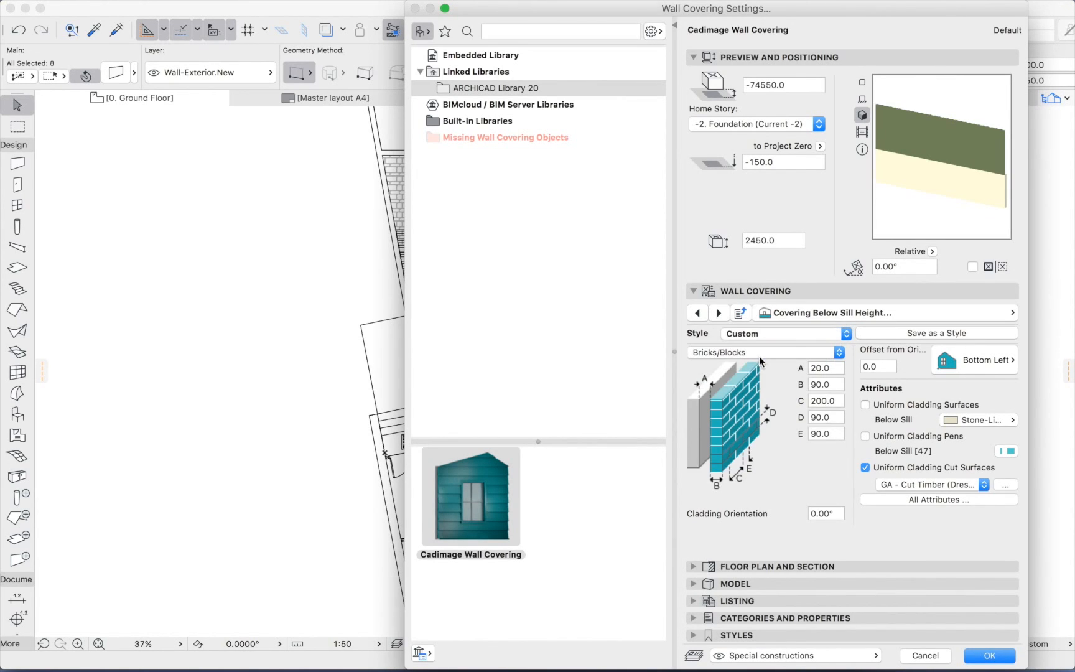
pyautogui.click(832, 401)
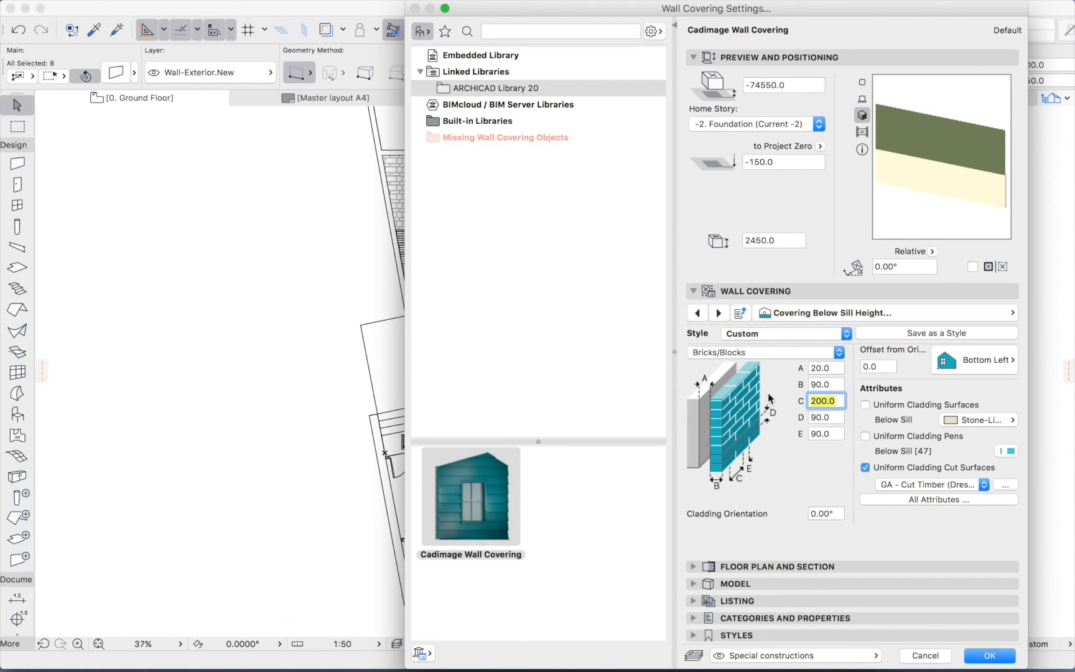
pyautogui.write('400')
pyautogui.press('Tab')
pyautogui.write('200')
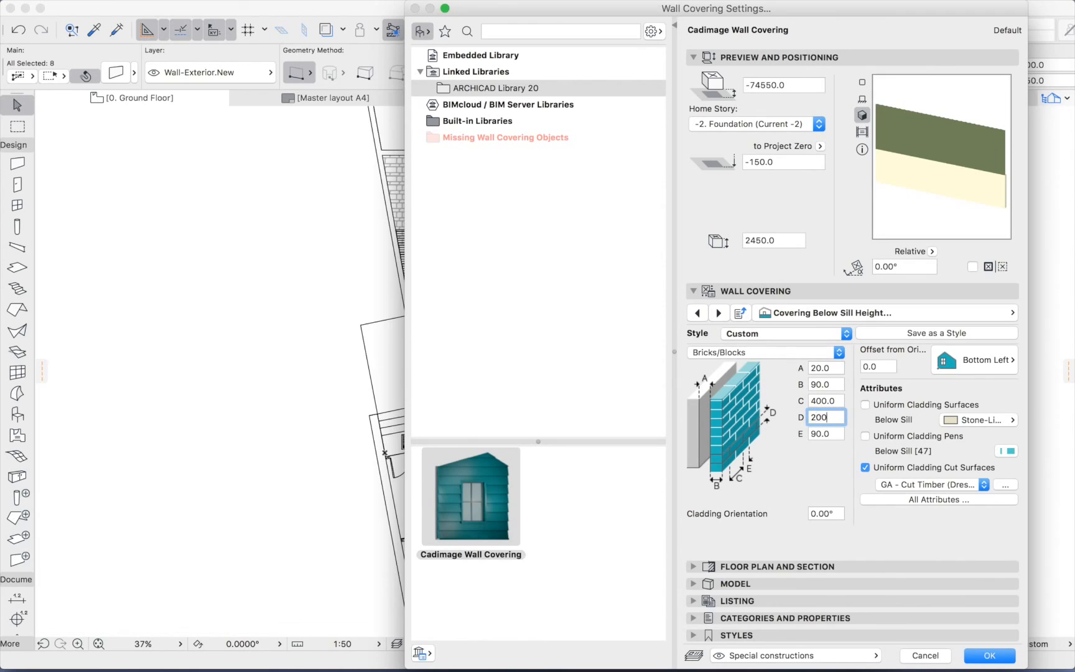
pyautogui.press('Tab')
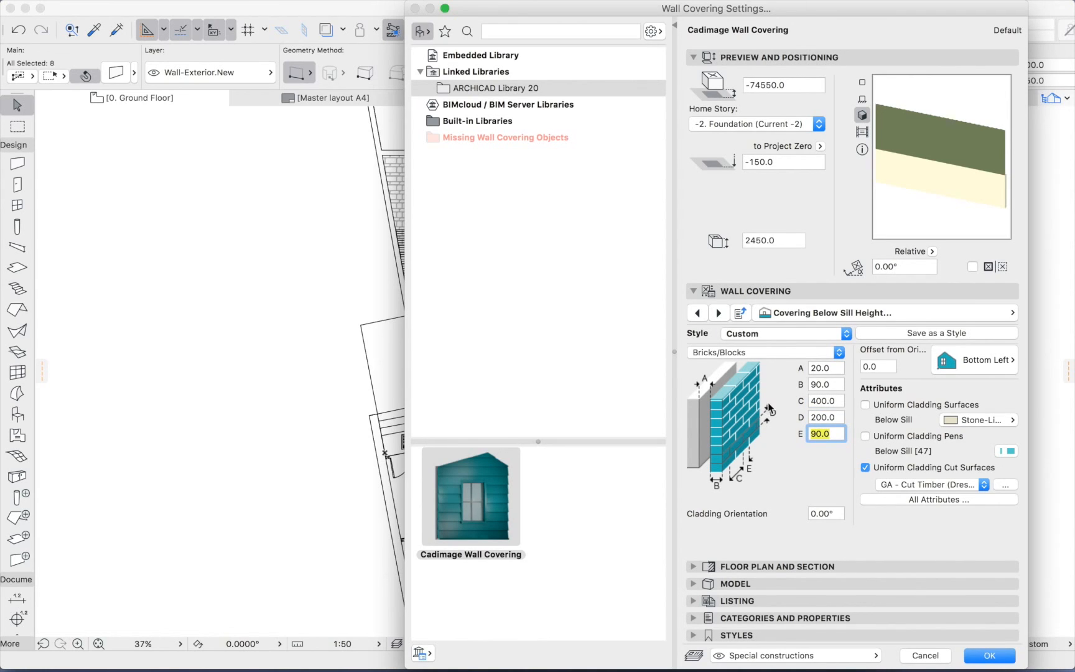
# Set the cladding pen of the covering below sill height to pen 1.
pyautogui.click(1005, 419)
pyautogui.click(1005, 417)
pyautogui.click(1009, 452)
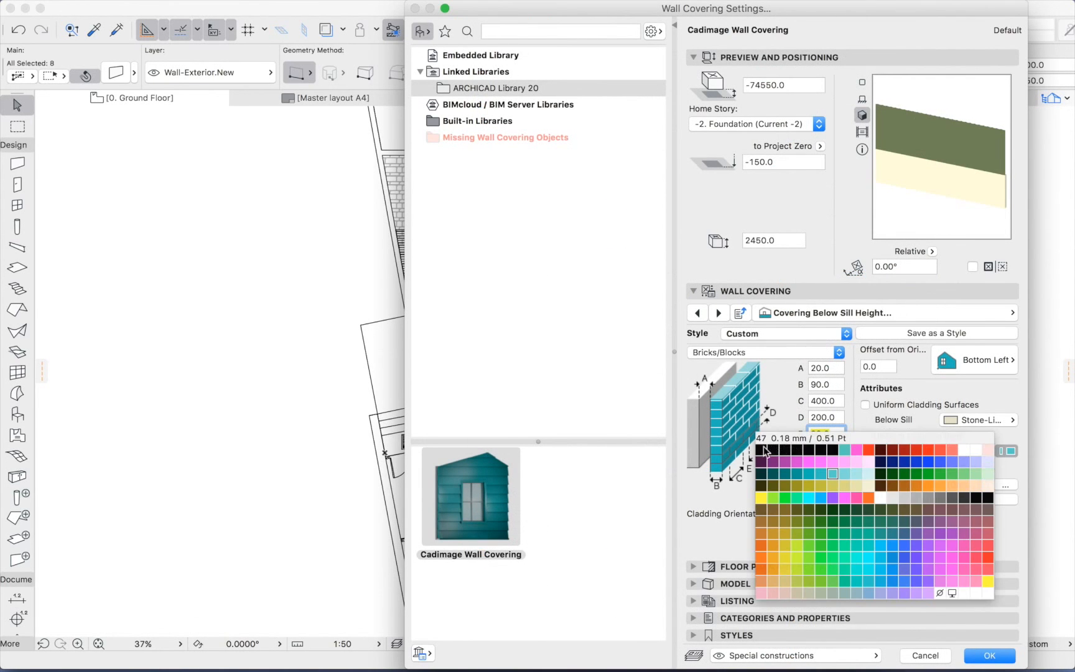
pyautogui.click(804, 449)
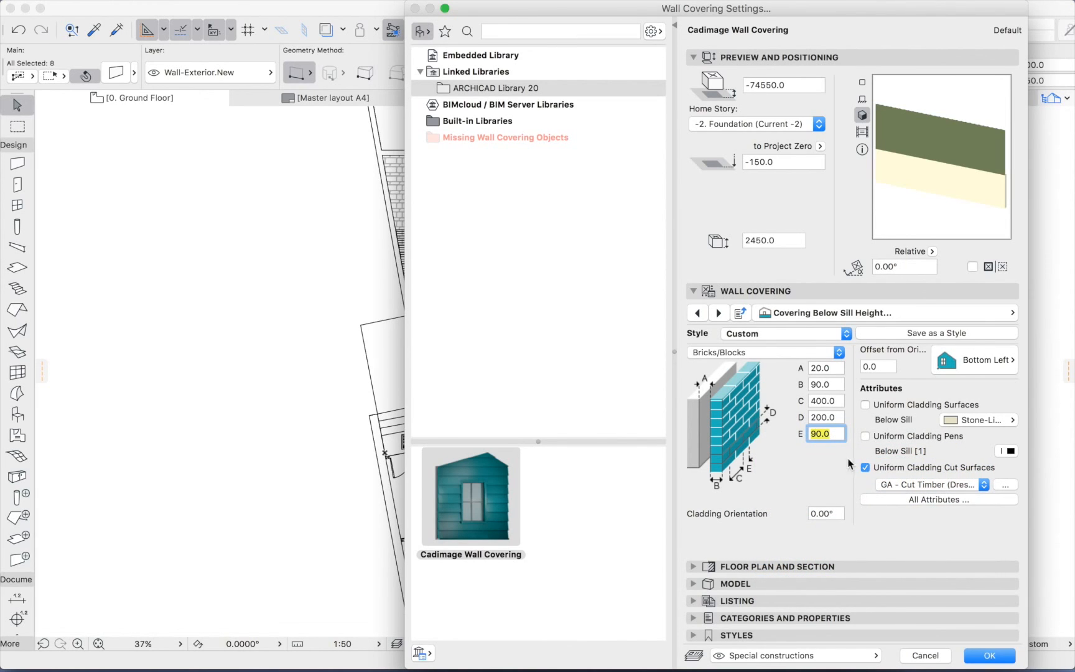
# Examine the horizontal trim settings from wall top to wall base and the opening settings for head trim, jambs, sill and edge offsets.
pyautogui.click(828, 313)
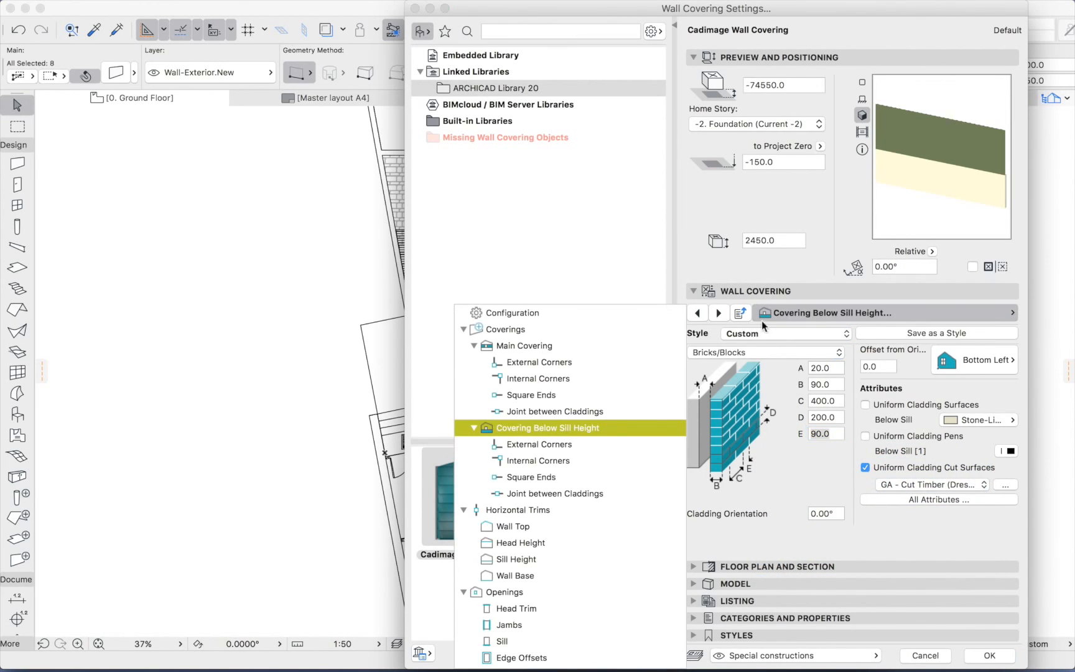
pyautogui.scroll(-3, 614, 447)
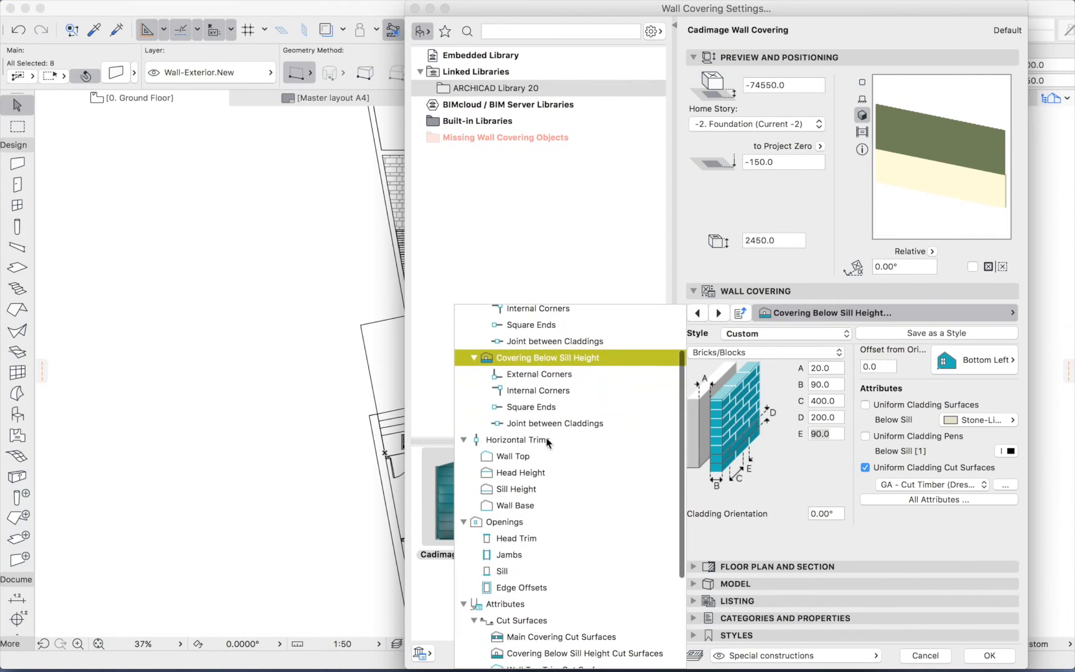
pyautogui.click(535, 442)
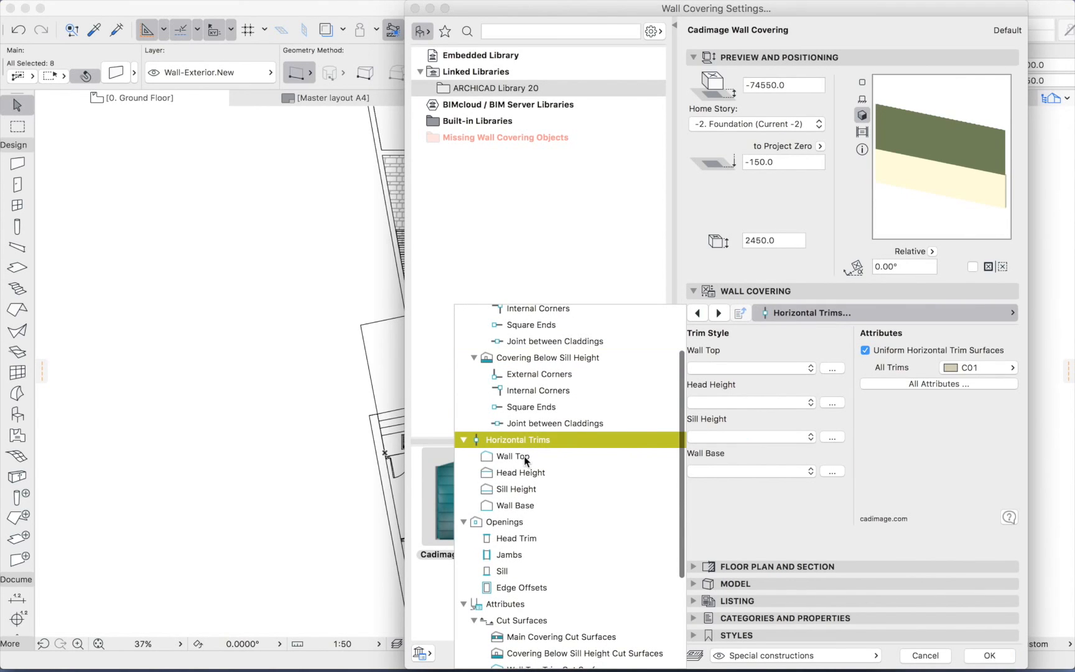
pyautogui.click(524, 456)
pyautogui.click(526, 472)
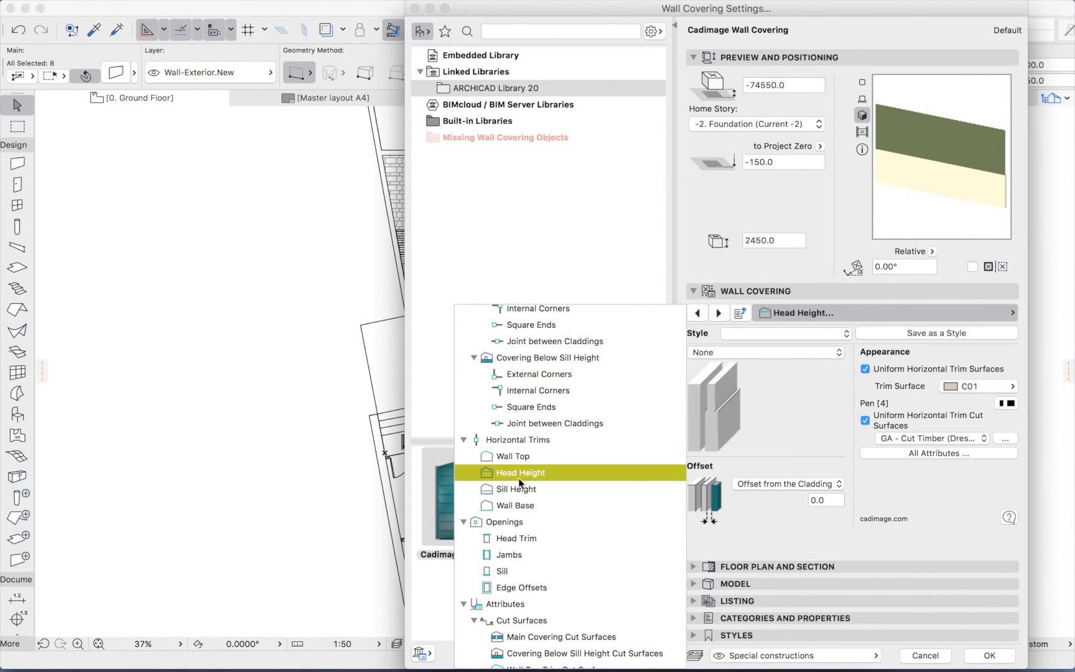
pyautogui.click(530, 491)
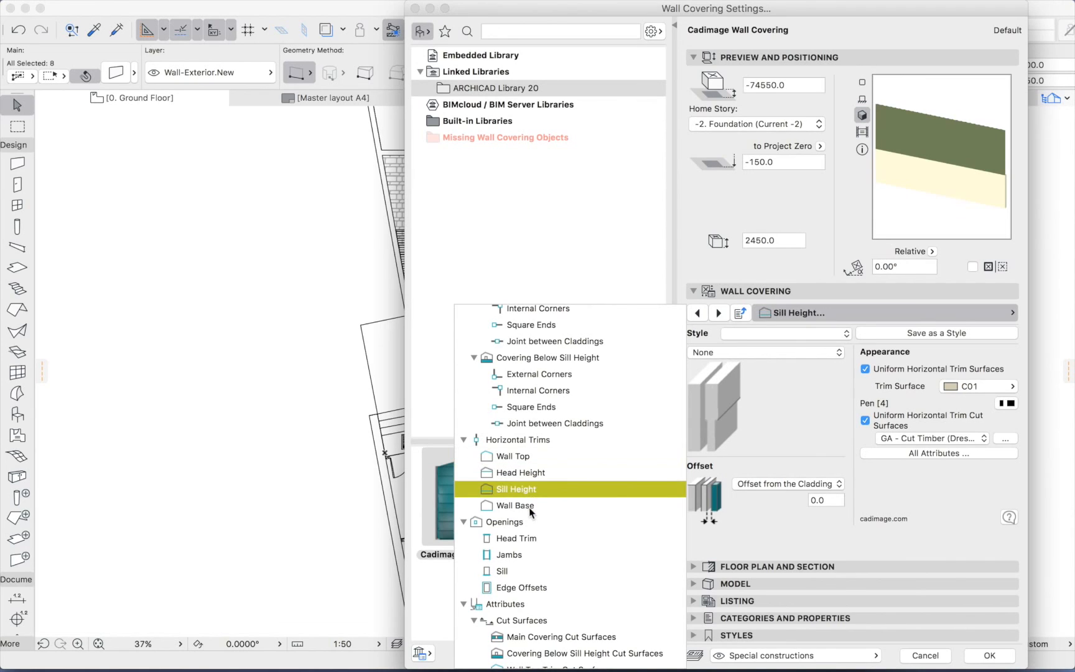
pyautogui.click(529, 506)
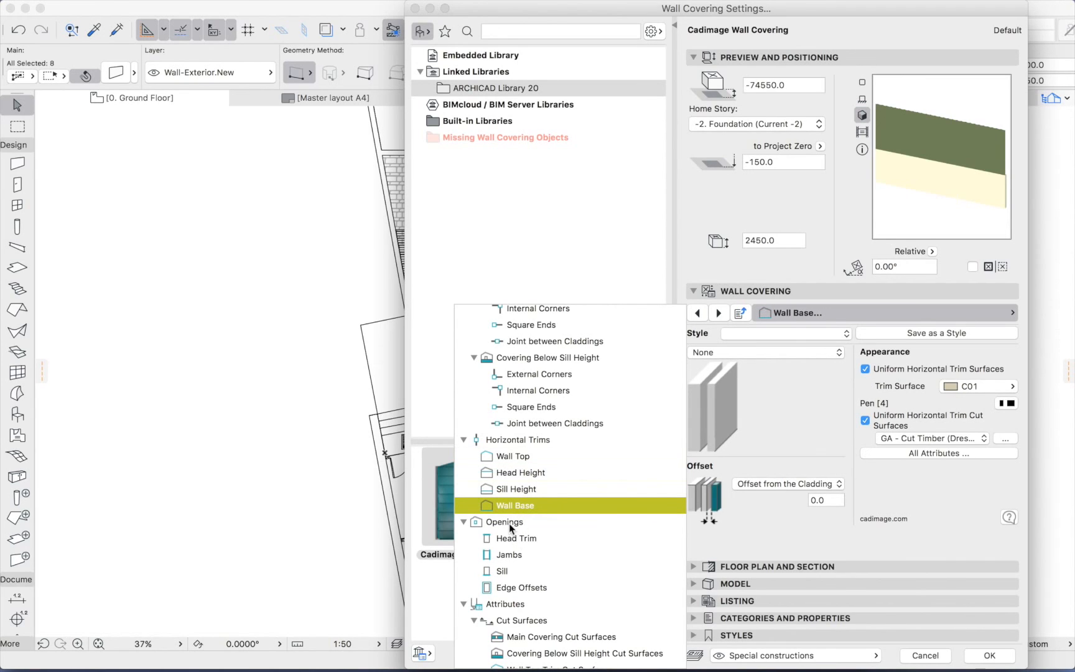
pyautogui.click(512, 539)
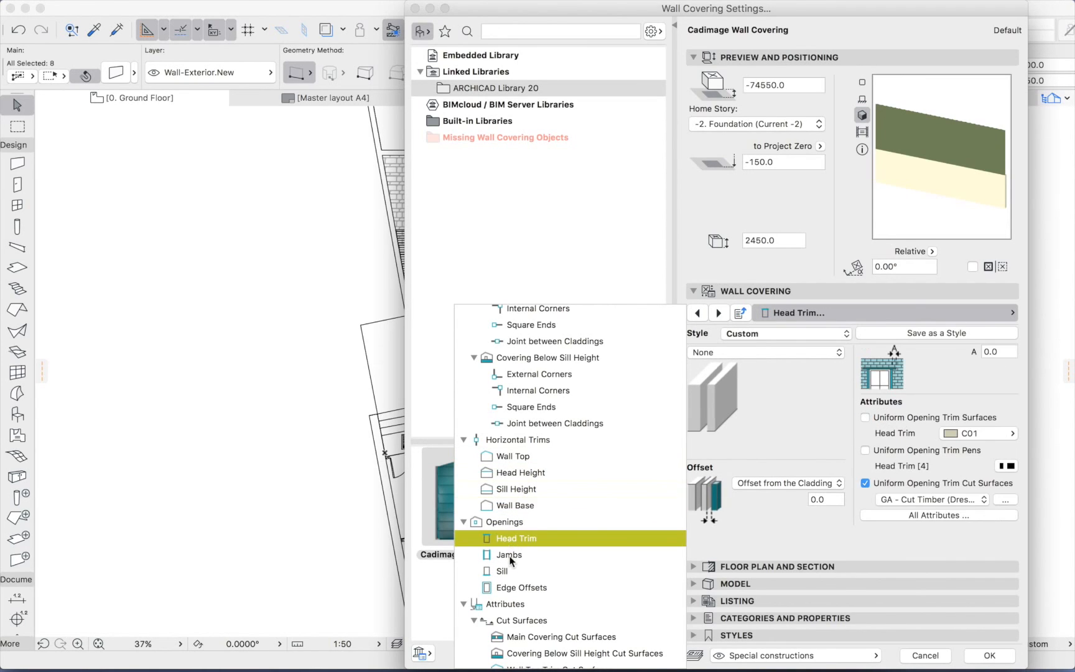
pyautogui.click(510, 555)
pyautogui.click(510, 572)
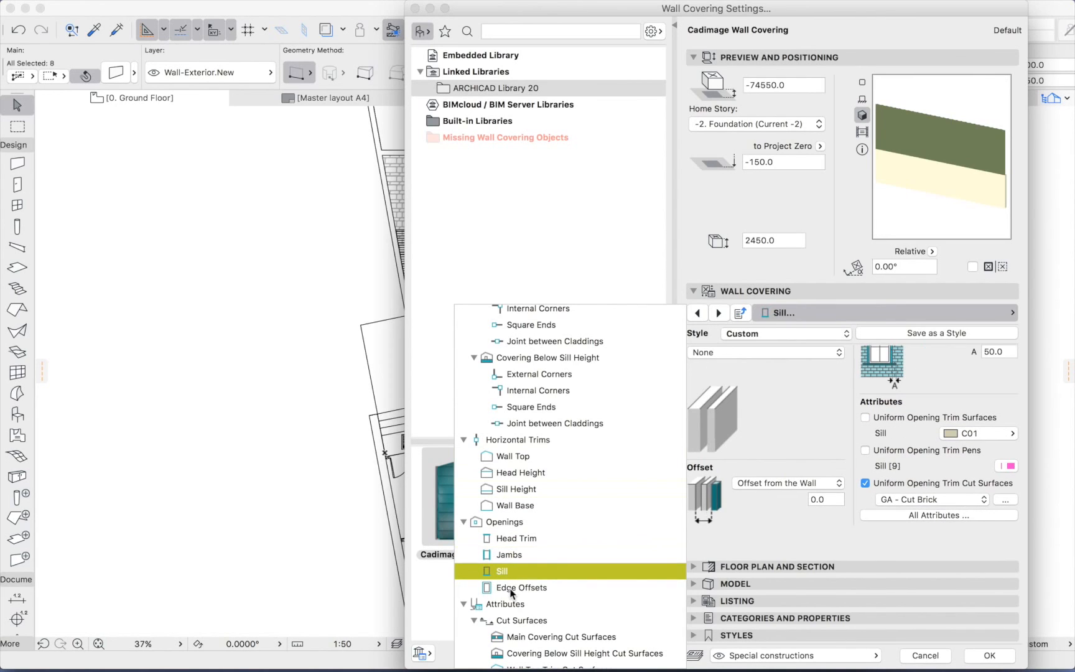
pyautogui.click(515, 589)
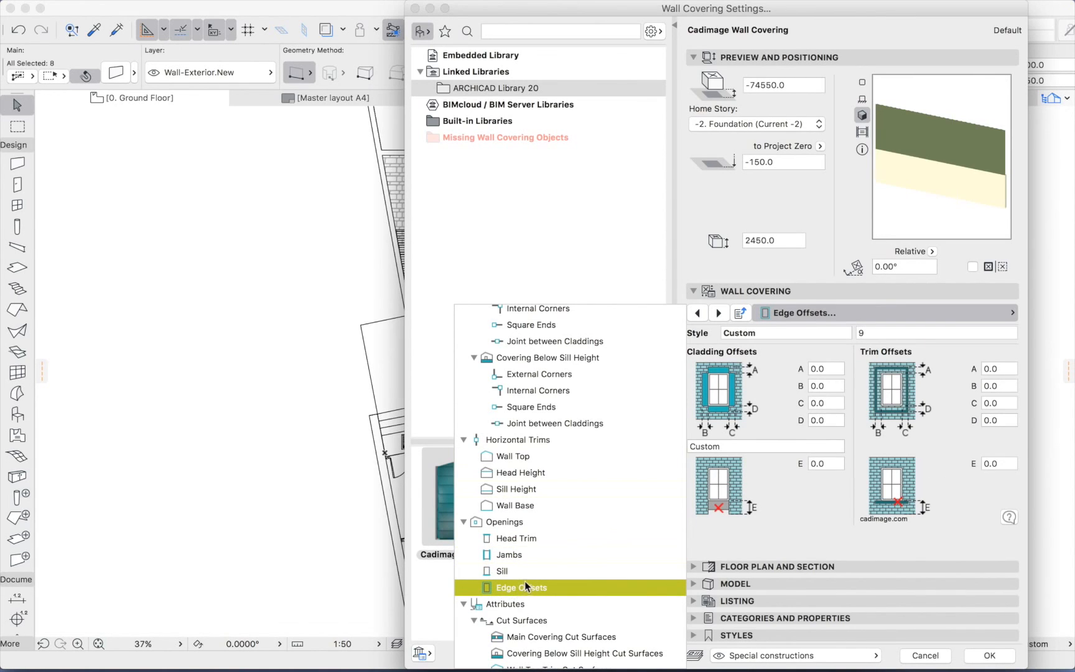
# Give the sill height horizontal trim a Sill Profile and review the surfaces assigned to all claddings and trims.
pyautogui.click(528, 489)
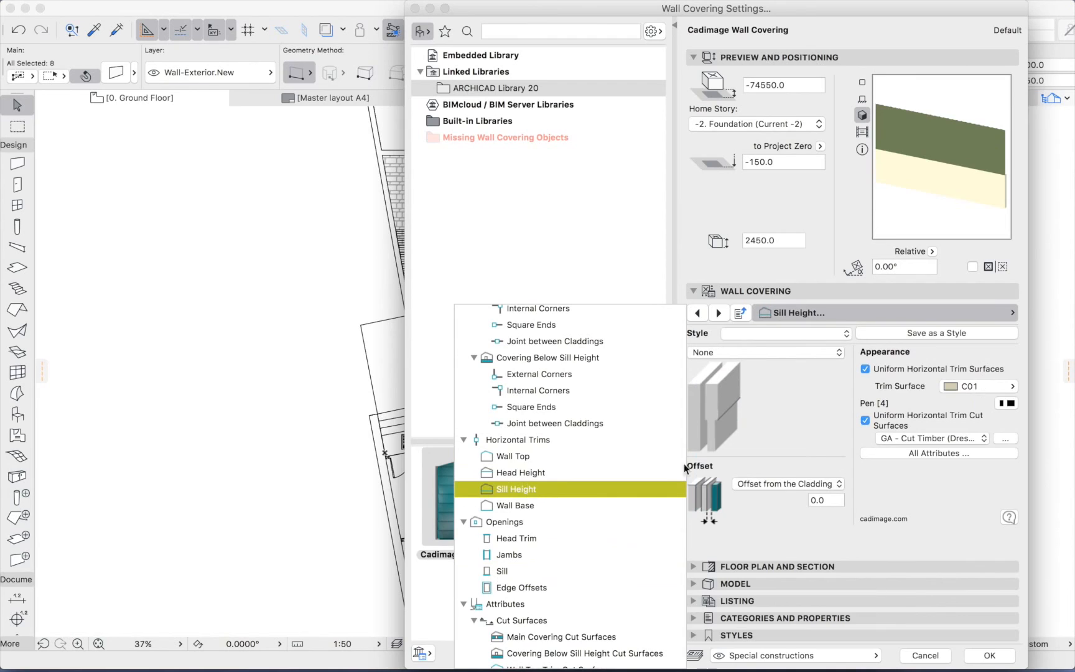
pyautogui.click(794, 359)
pyautogui.click(793, 355)
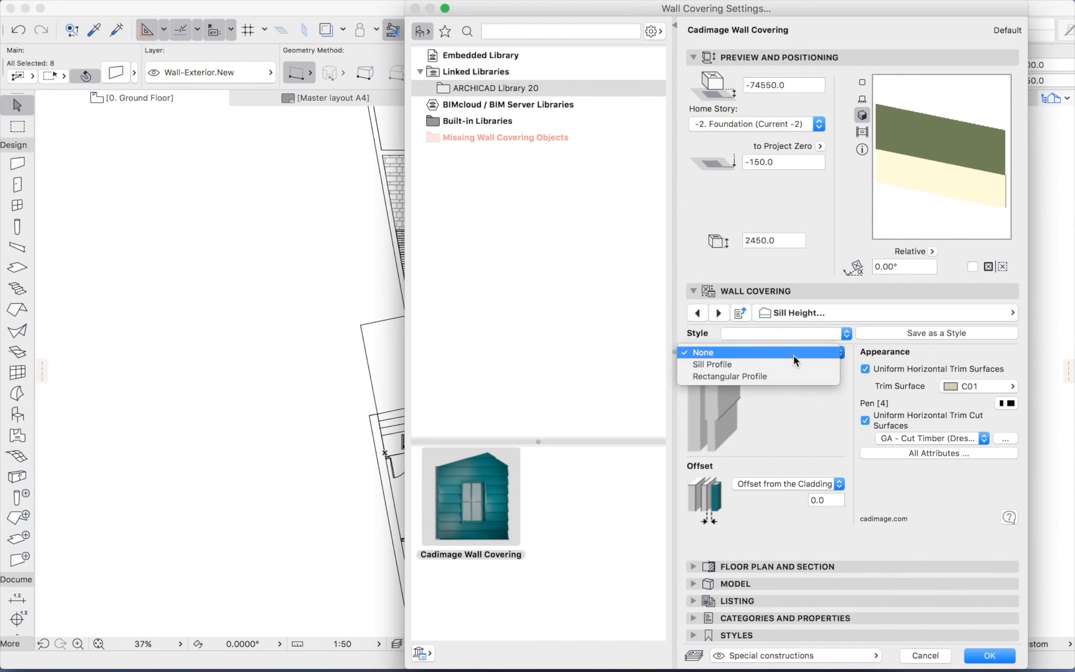
pyautogui.click(789, 367)
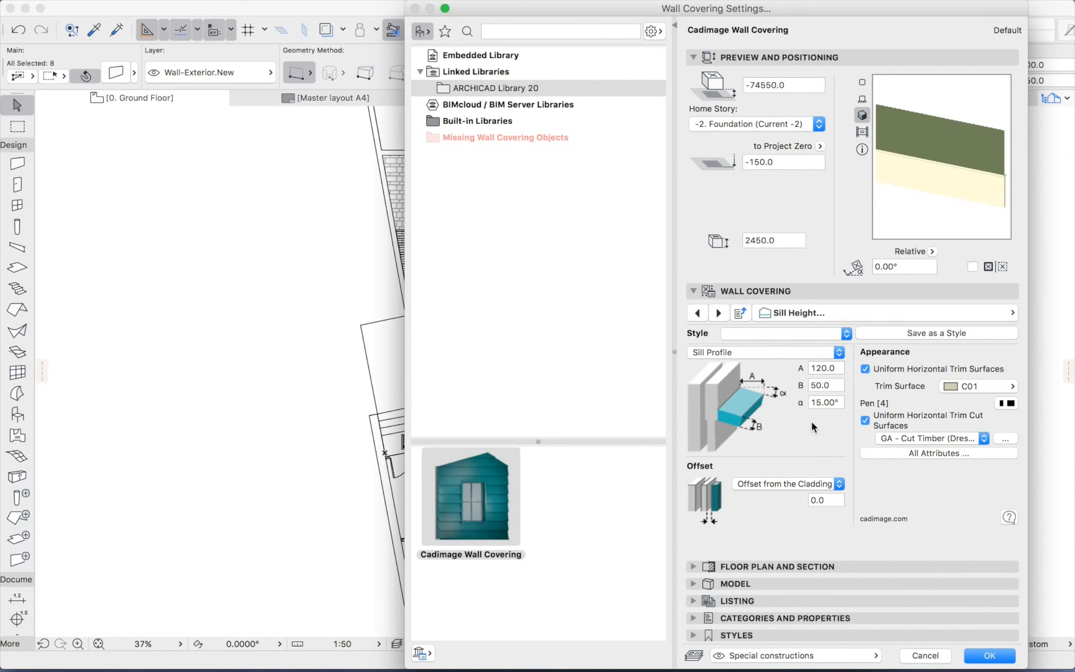
pyautogui.click(945, 454)
pyautogui.scroll(-2, 936, 458)
pyautogui.scroll(5, 936, 458)
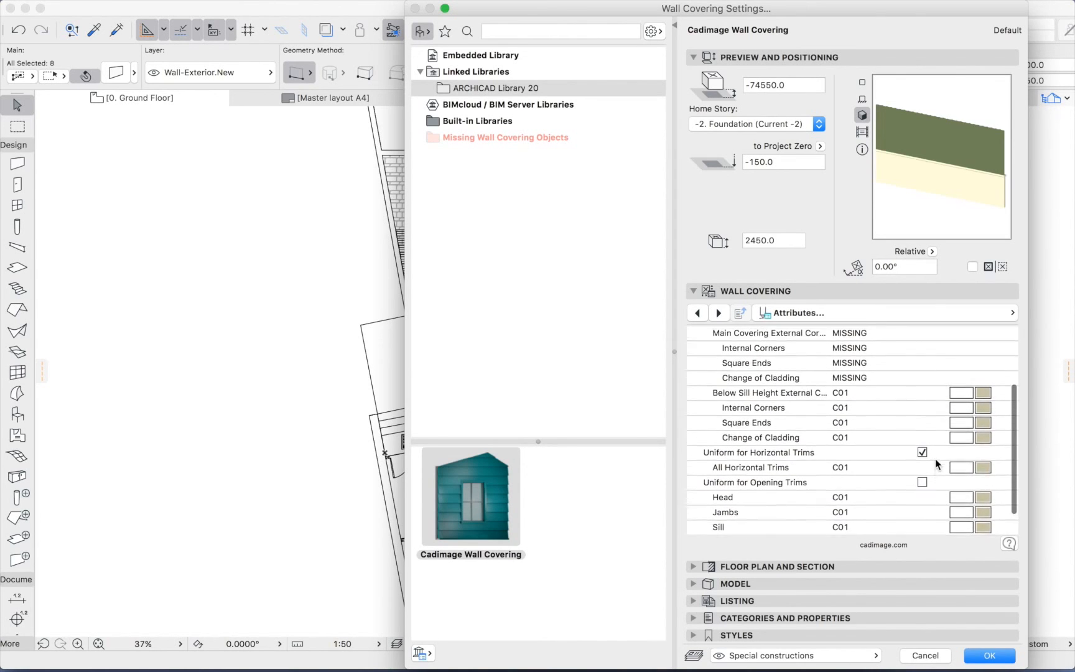
pyautogui.scroll(-5, 936, 459)
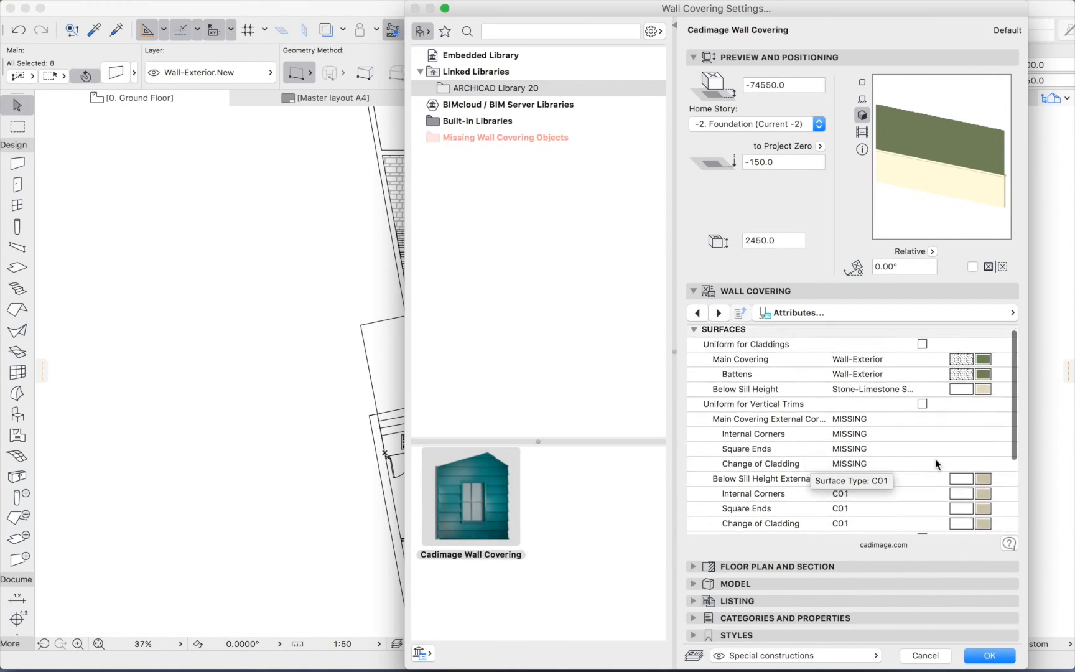
# Accept the covering settings, place the coverings on the outer side of the selected walls and show the model in 3D.
pyautogui.click(991, 656)
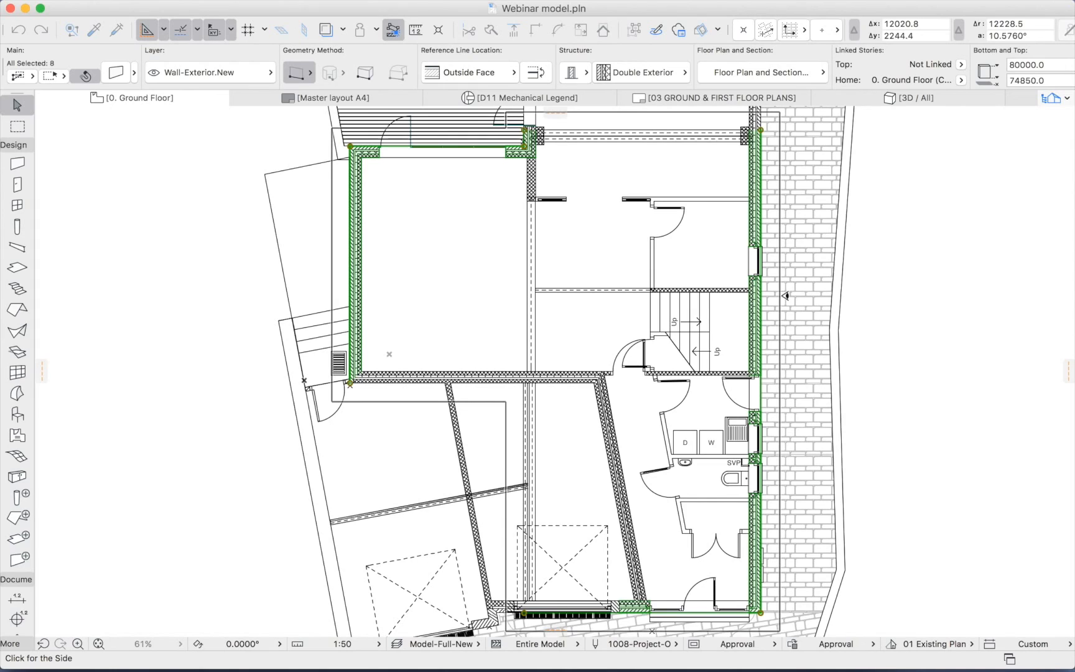
pyautogui.click(858, 298)
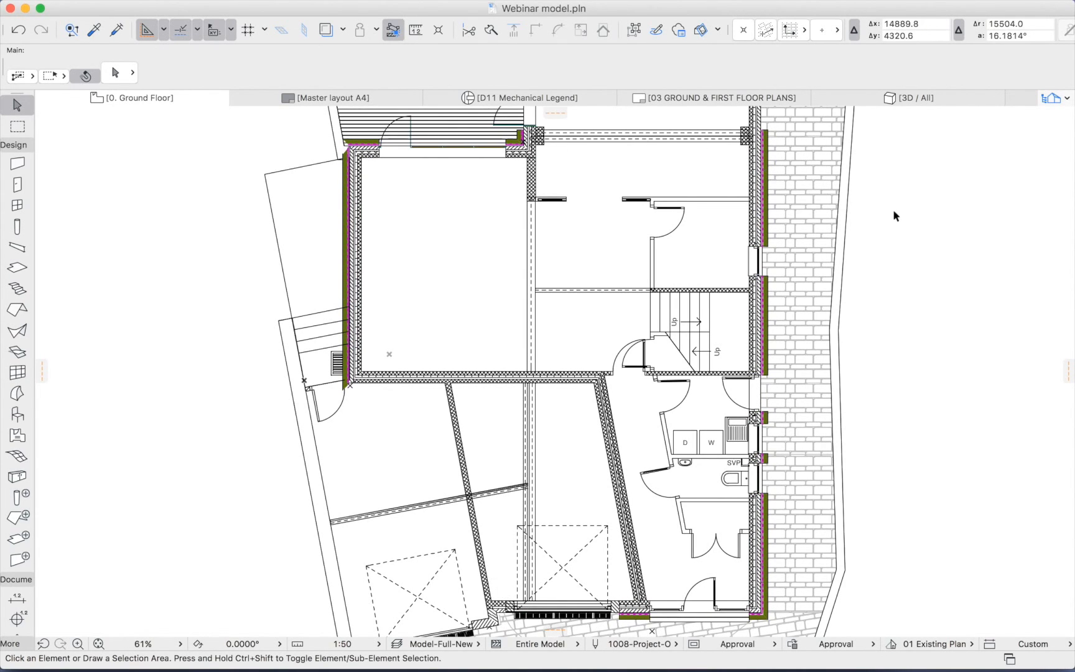
pyautogui.press('F3')
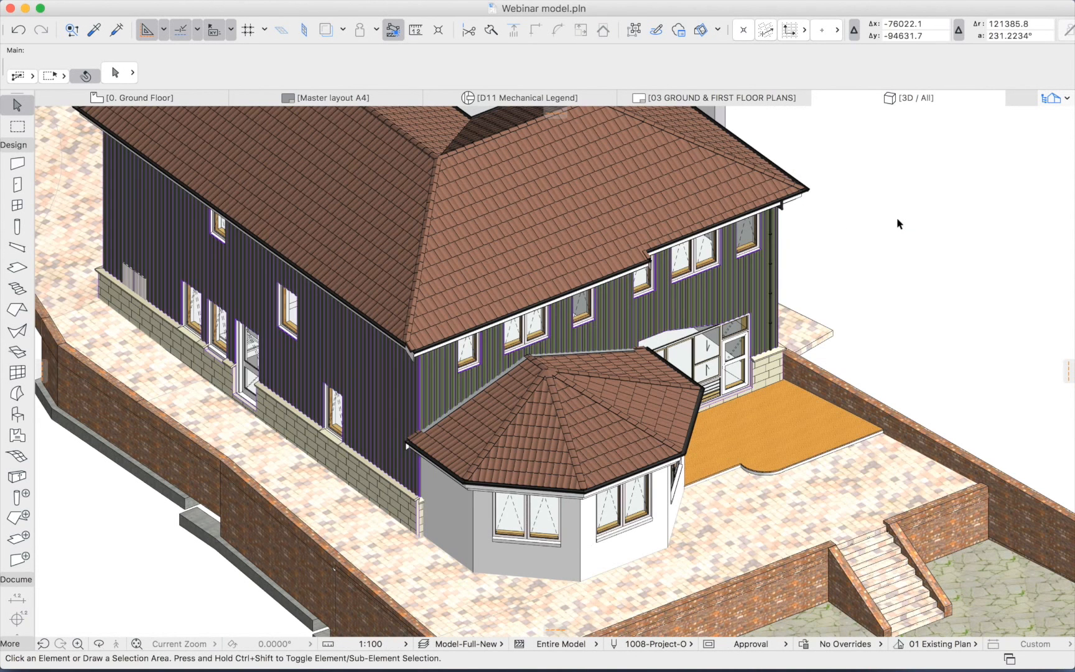
pyautogui.click(915, 256)
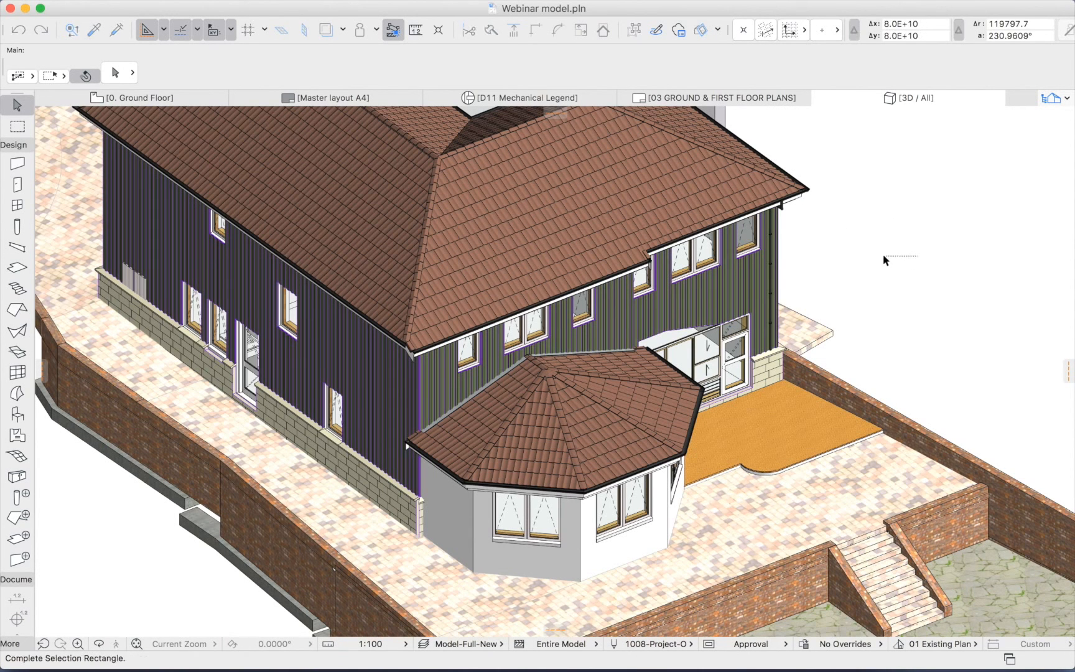
pyautogui.click(884, 256)
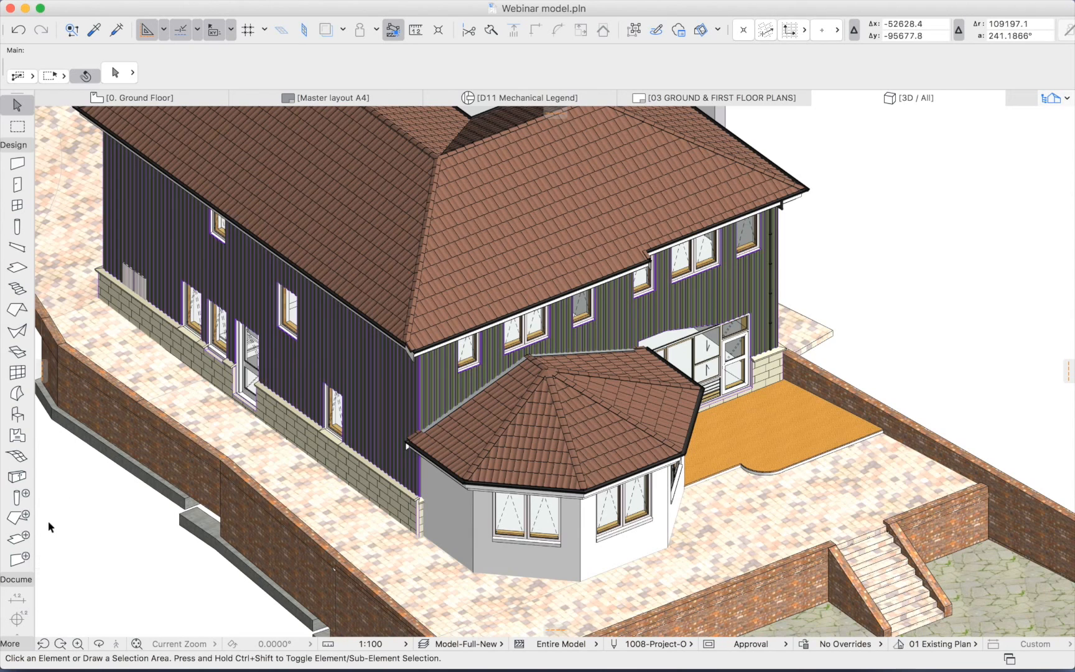
# Select all the wall coverings and set their wall outline pen to pen 1.
pyautogui.click(13, 564)
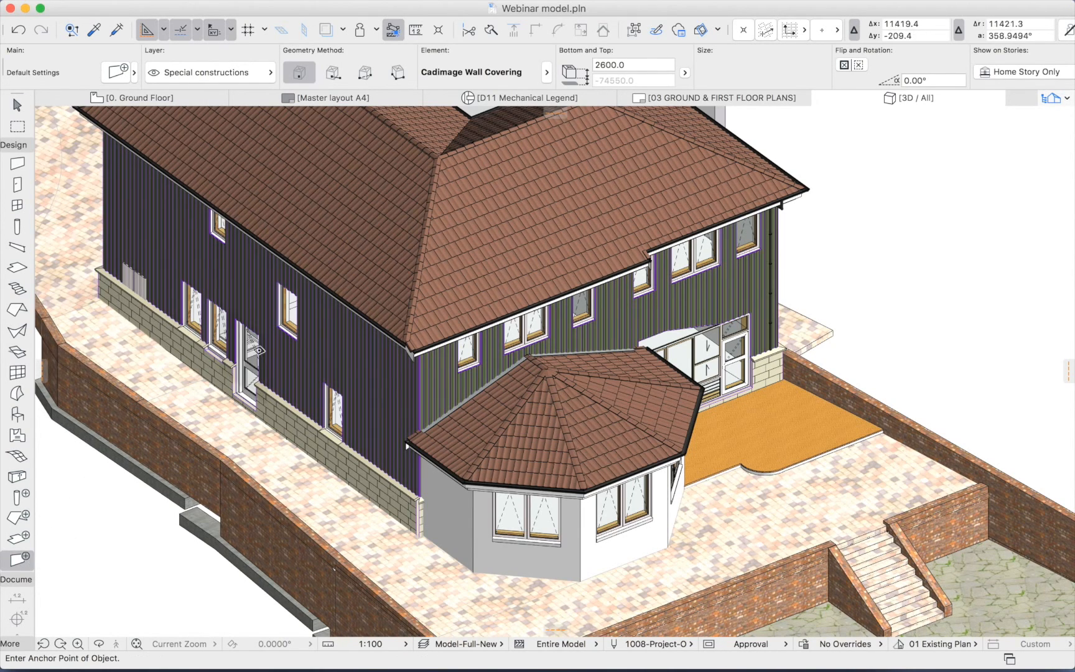
pyautogui.press('super+a')
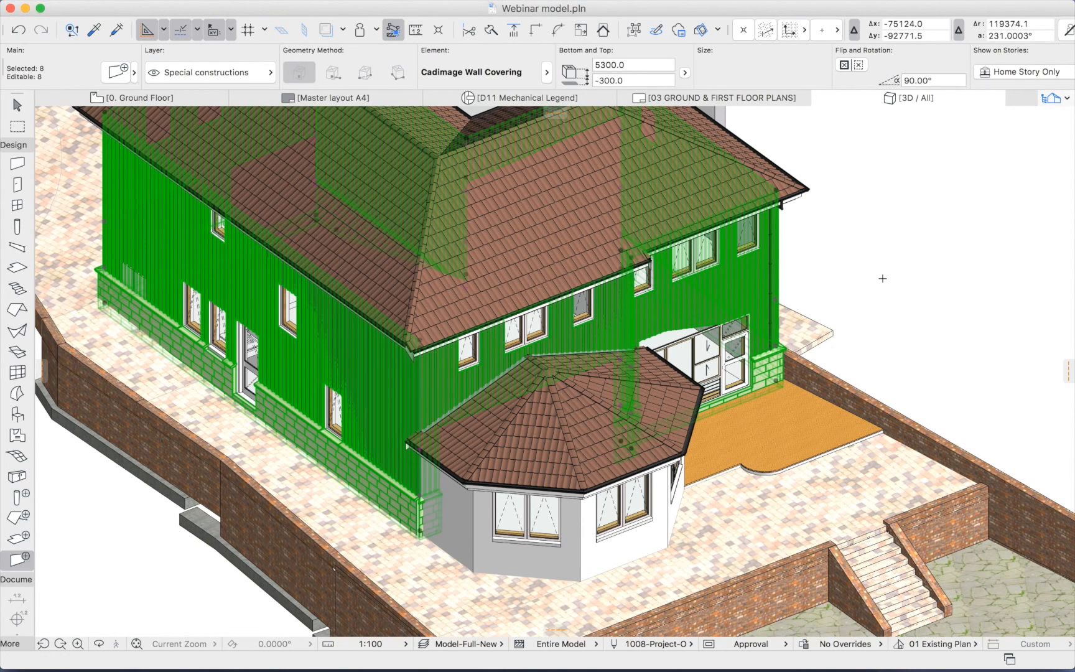
pyautogui.press('super+t')
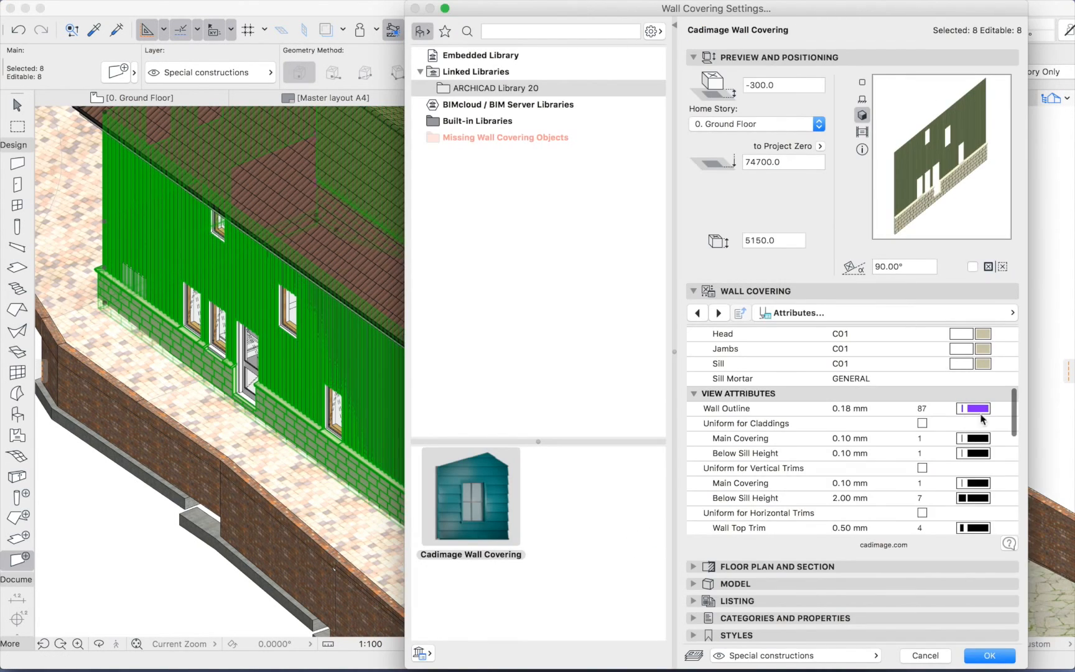
pyautogui.click(980, 410)
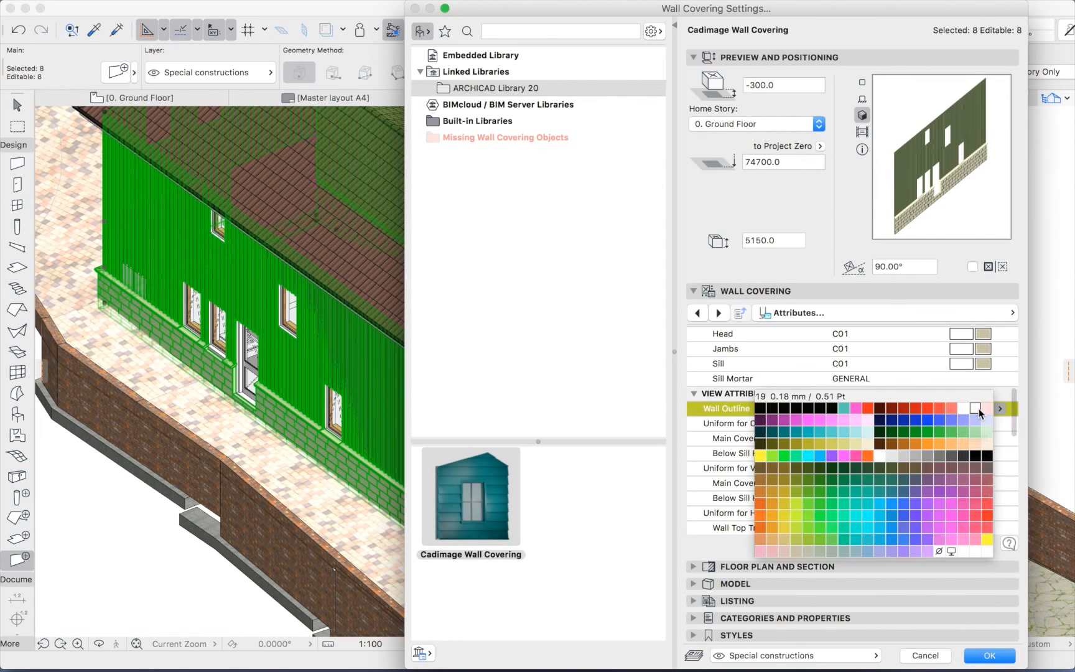
pyautogui.click(761, 411)
pyautogui.scroll(-3, 903, 485)
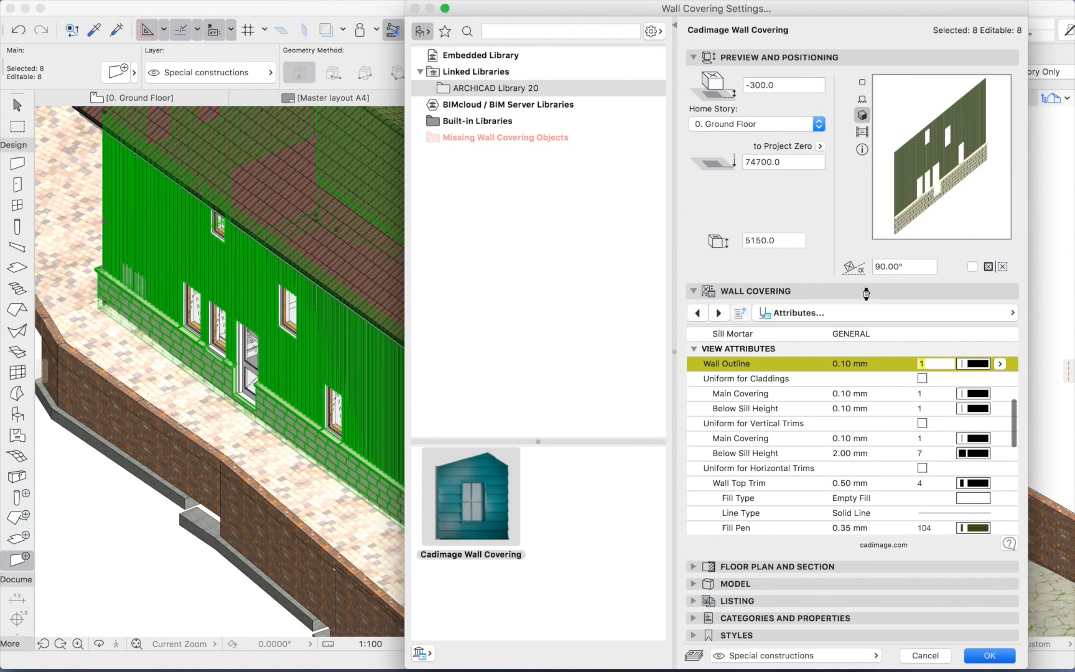
pyautogui.press('Return')
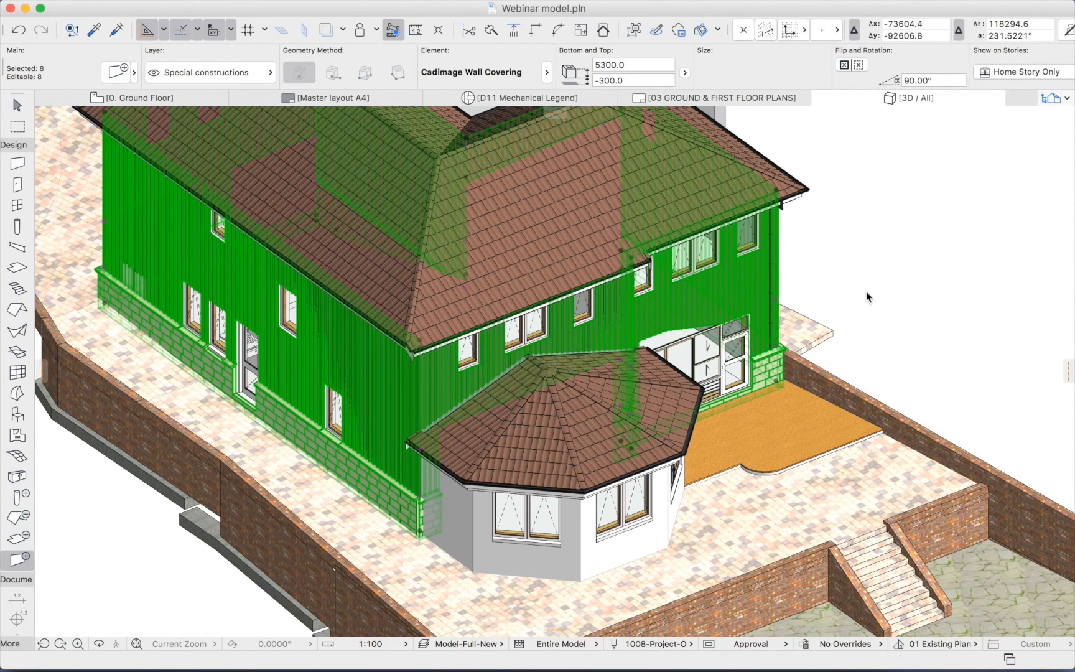
pyautogui.press('Escape')
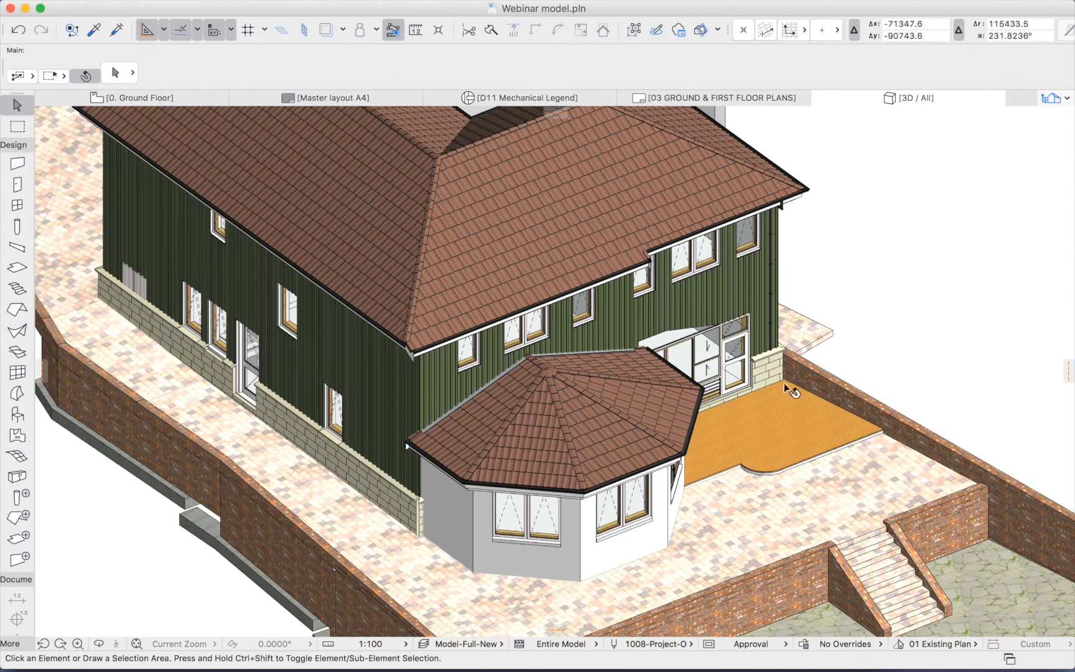
# Select the five exterior walls of the angled bay and display them on the ground floor plan.
pyautogui.click(646, 550)
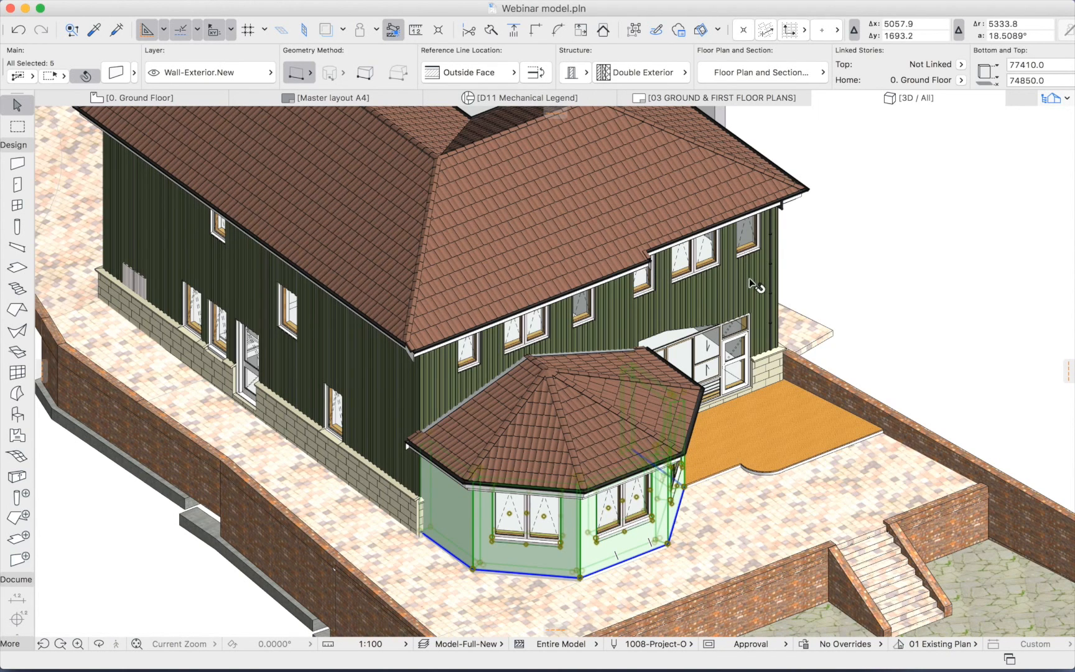
pyautogui.press('F2')
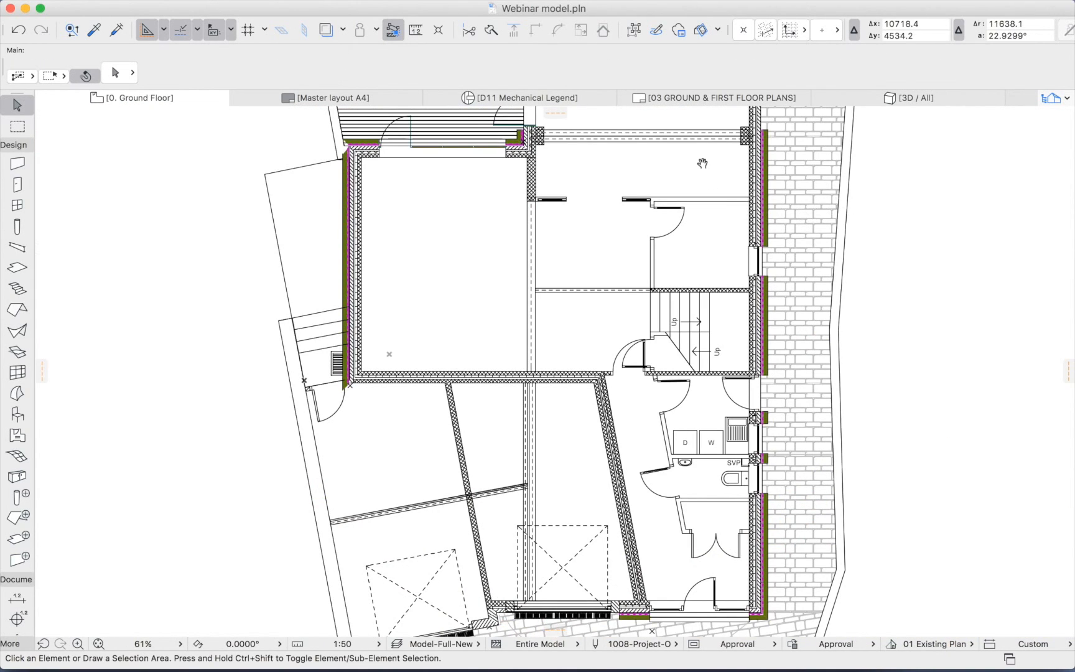
pyautogui.moveTo(703, 235); pyautogui.dragTo(688, 388, button='middle')
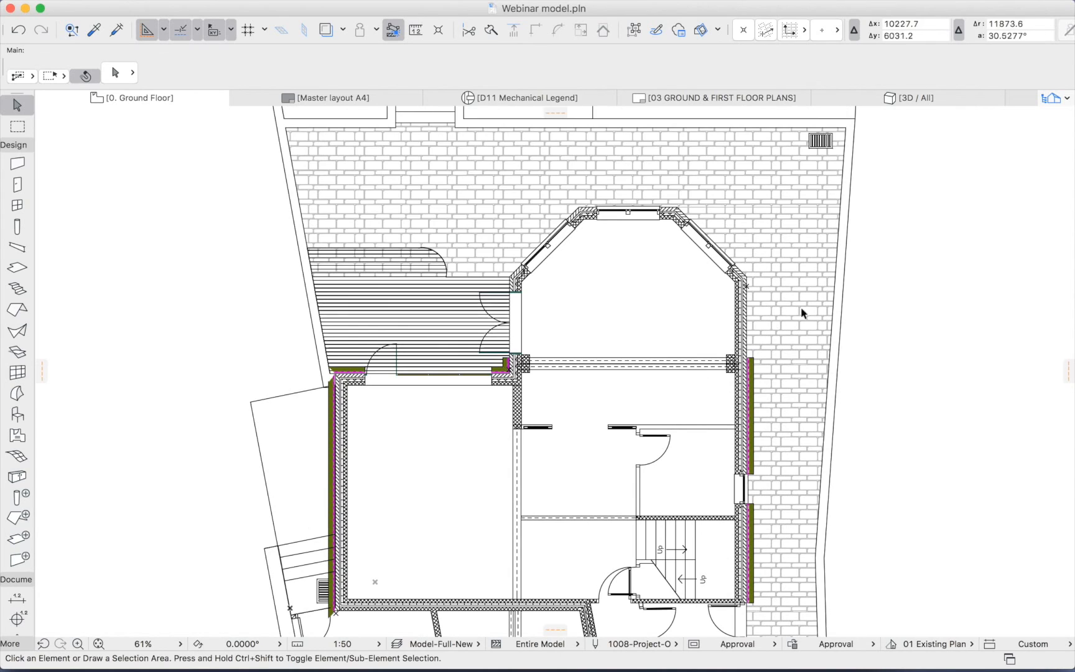
pyautogui.click(877, 290)
pyautogui.click(879, 302)
pyautogui.click(743, 284)
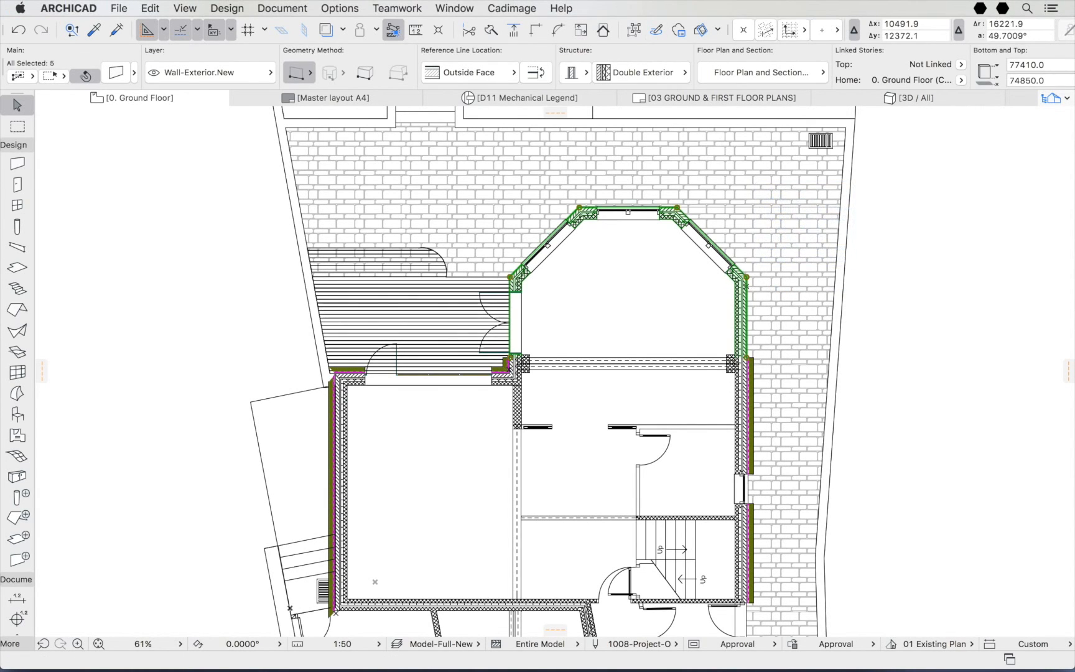
# Apply a Cadimage wall covering with wall outline pen 1 to the outer side of the selected bay walls, then clear the selection.
pyautogui.click(512, 8)
pyautogui.moveTo(548, 41)
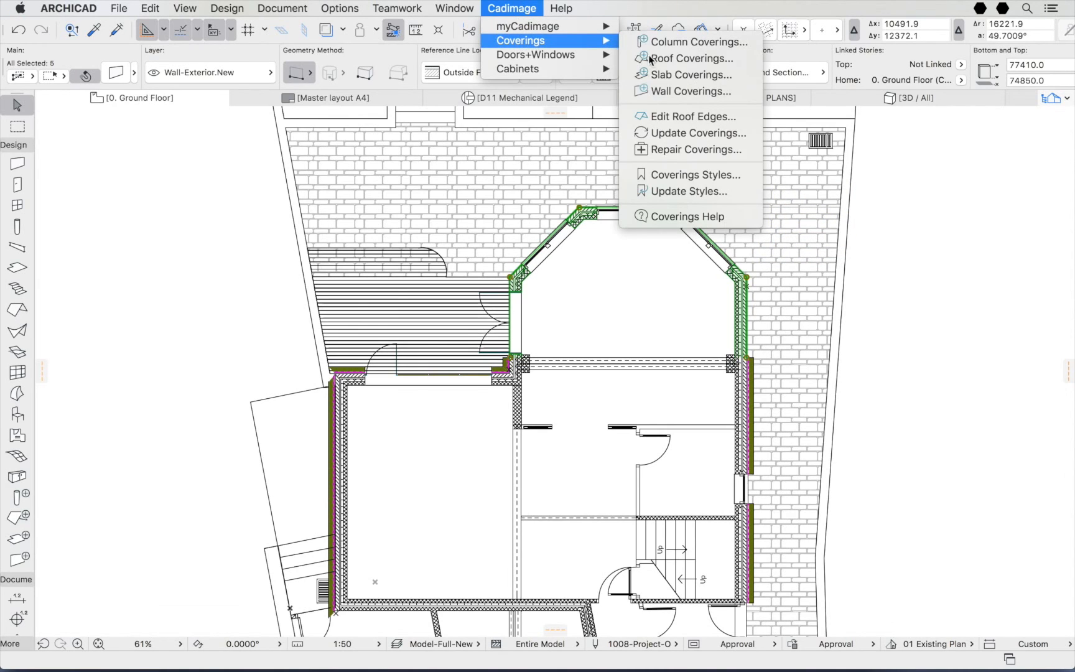
pyautogui.click(667, 90)
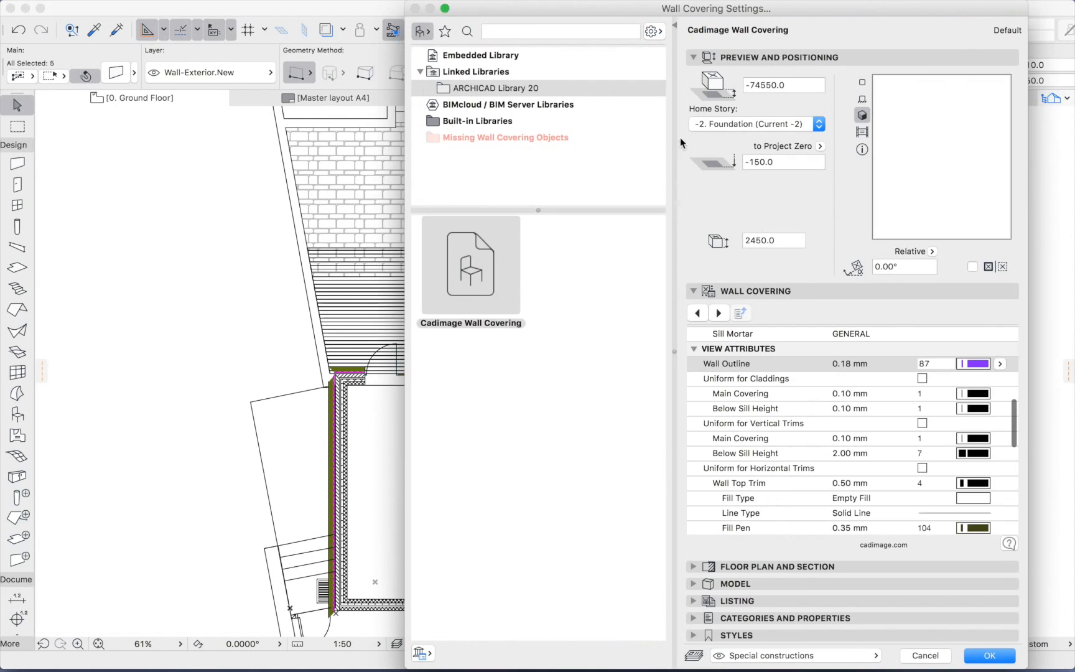
pyautogui.click(1002, 366)
pyautogui.click(767, 366)
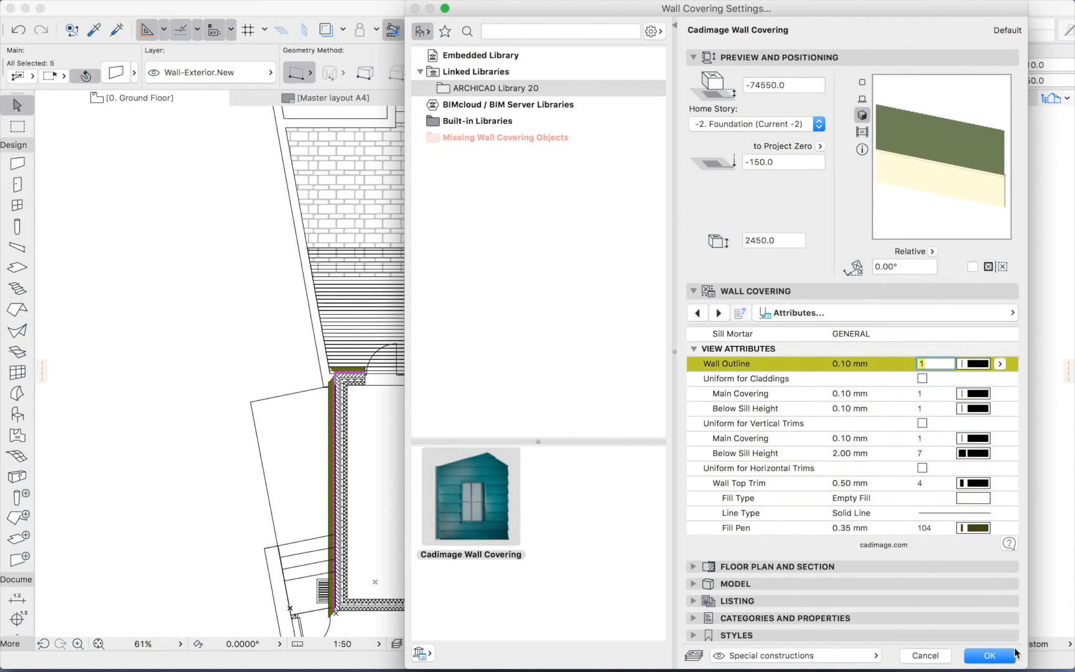
pyautogui.click(1014, 654)
pyautogui.scroll(5, 770, 222)
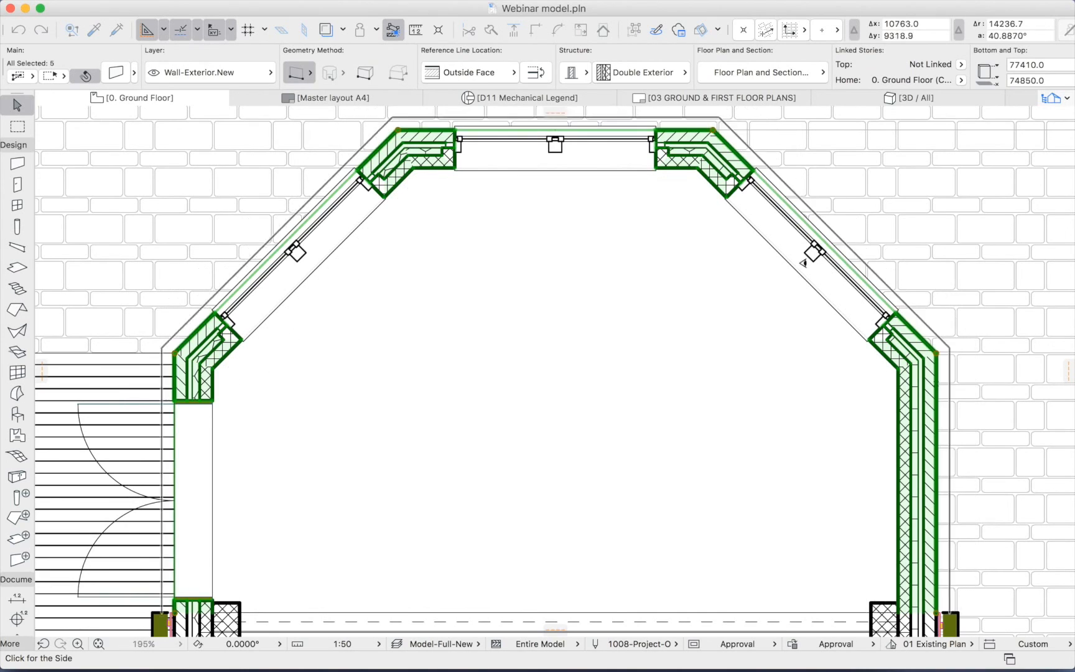
pyautogui.click(876, 247)
pyautogui.scroll(-4, 736, 276)
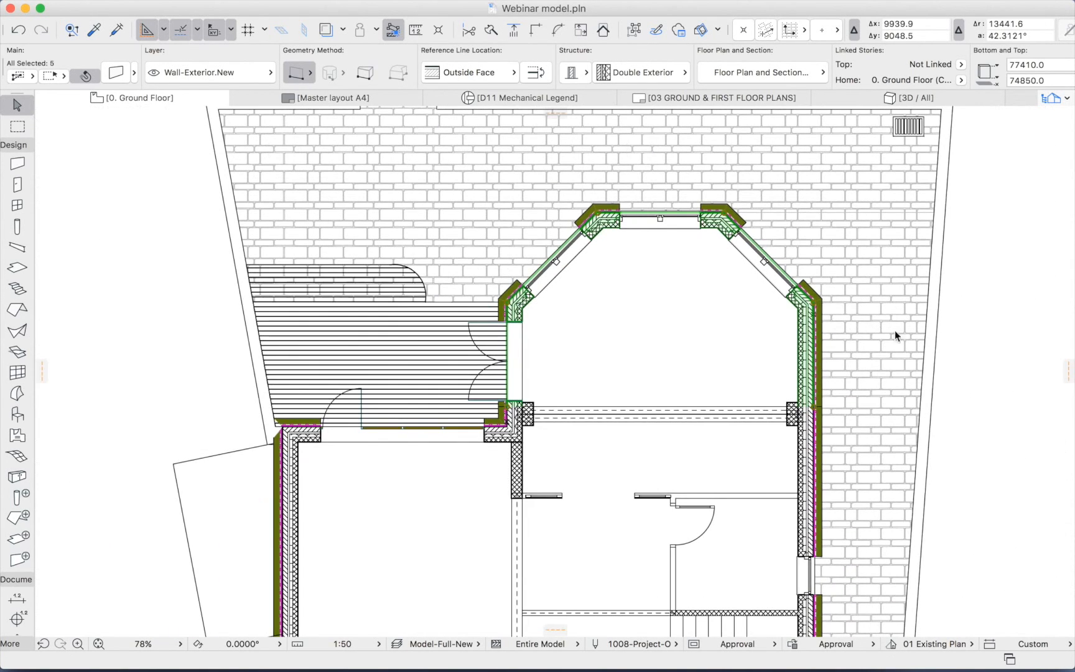
pyautogui.click(963, 353)
pyautogui.scroll(-2, 792, 355)
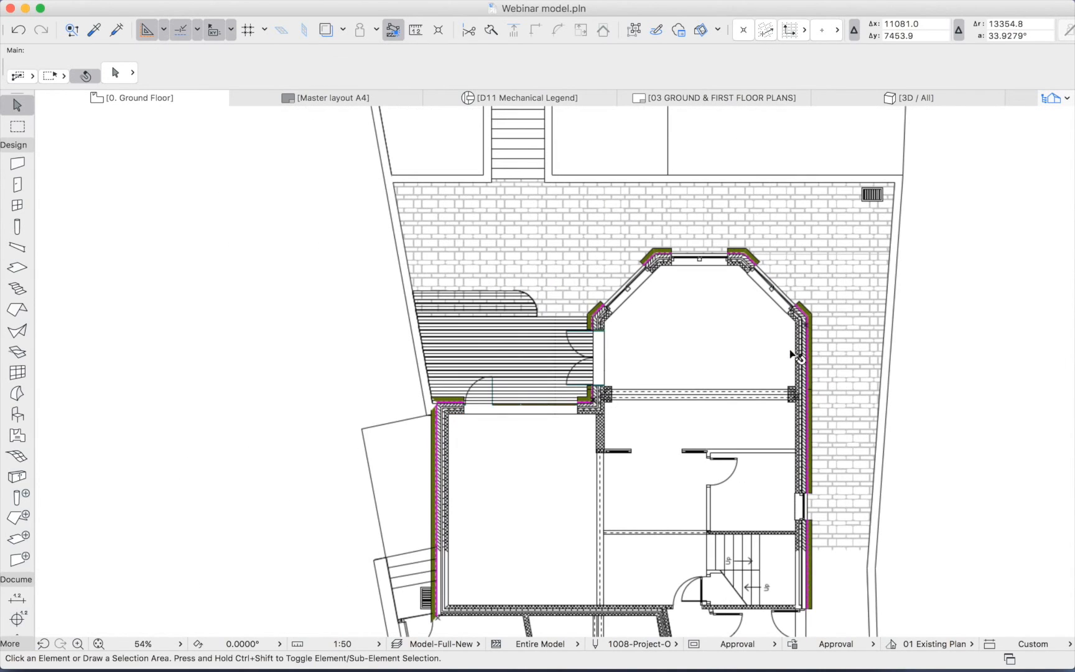
# Show the model in 3D and examine the roof and wall coverings across the house and bay from a wider angle.
pyautogui.press('F3')
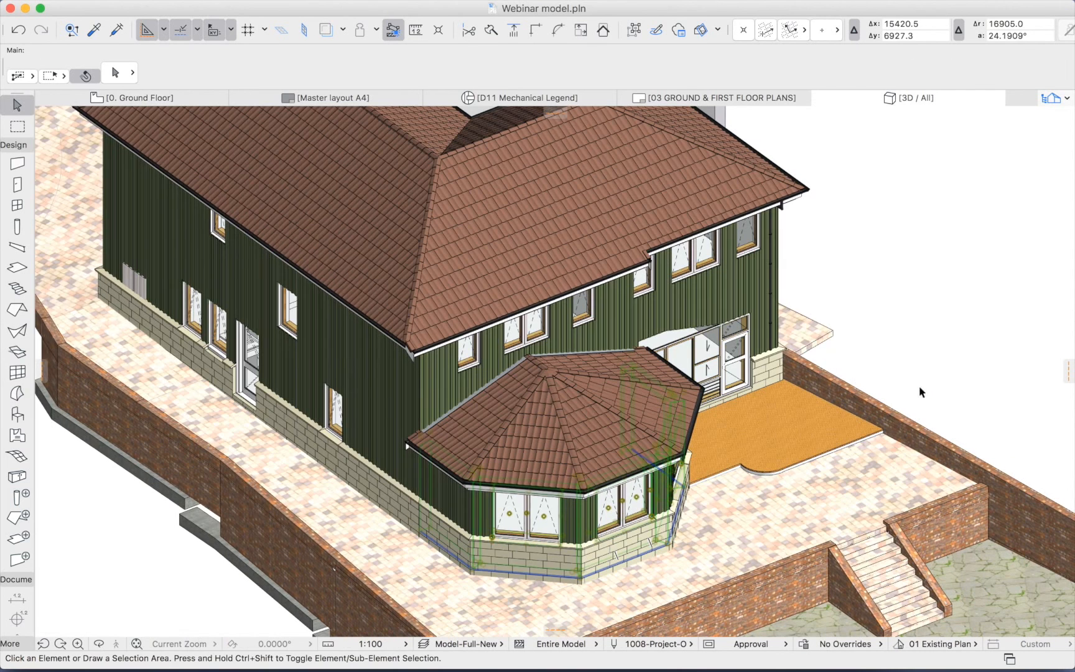
pyautogui.click(920, 387)
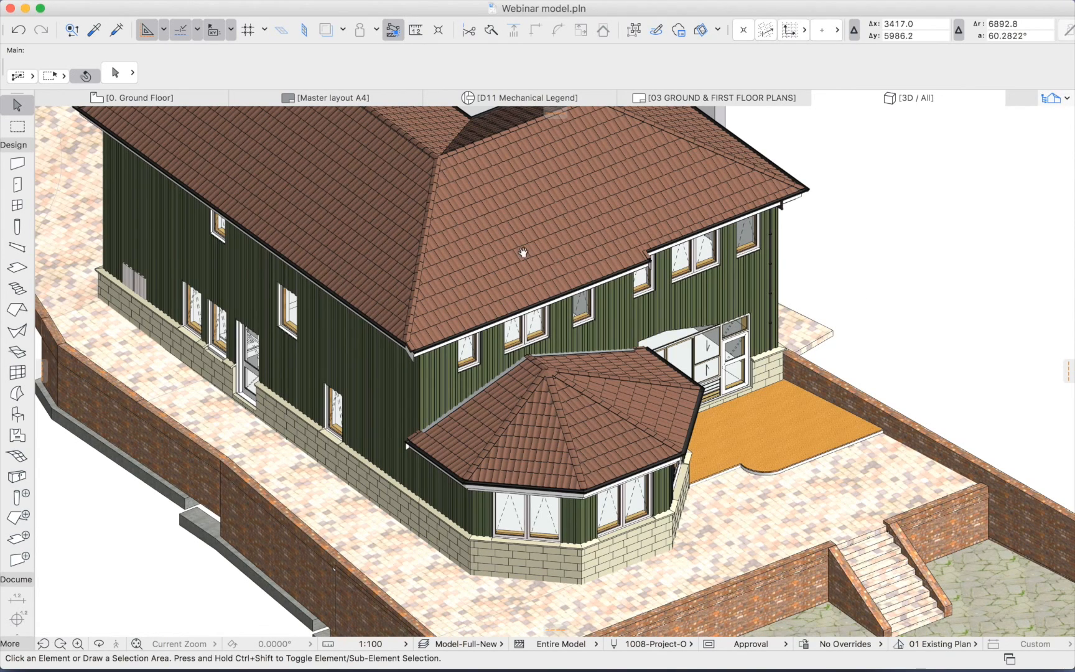
pyautogui.moveTo(523, 253); pyautogui.dragTo(612, 330, button='middle')
pyautogui.scroll(-1, 610, 331)
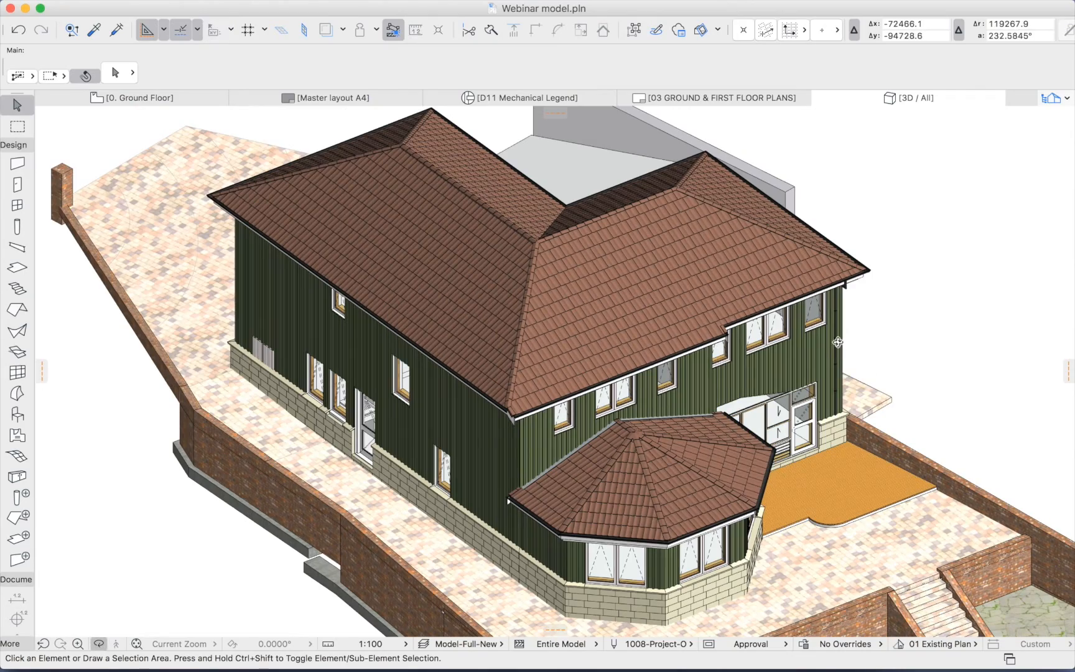
pyautogui.moveTo(838, 342); pyautogui.dragTo(908, 351)
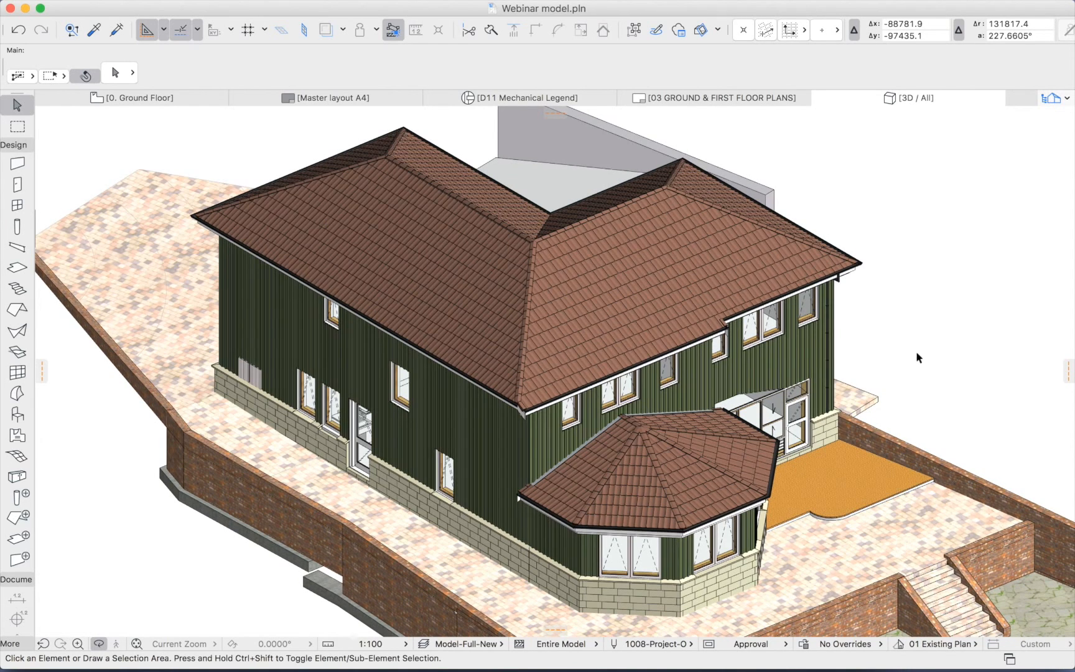
pyautogui.click(764, 269)
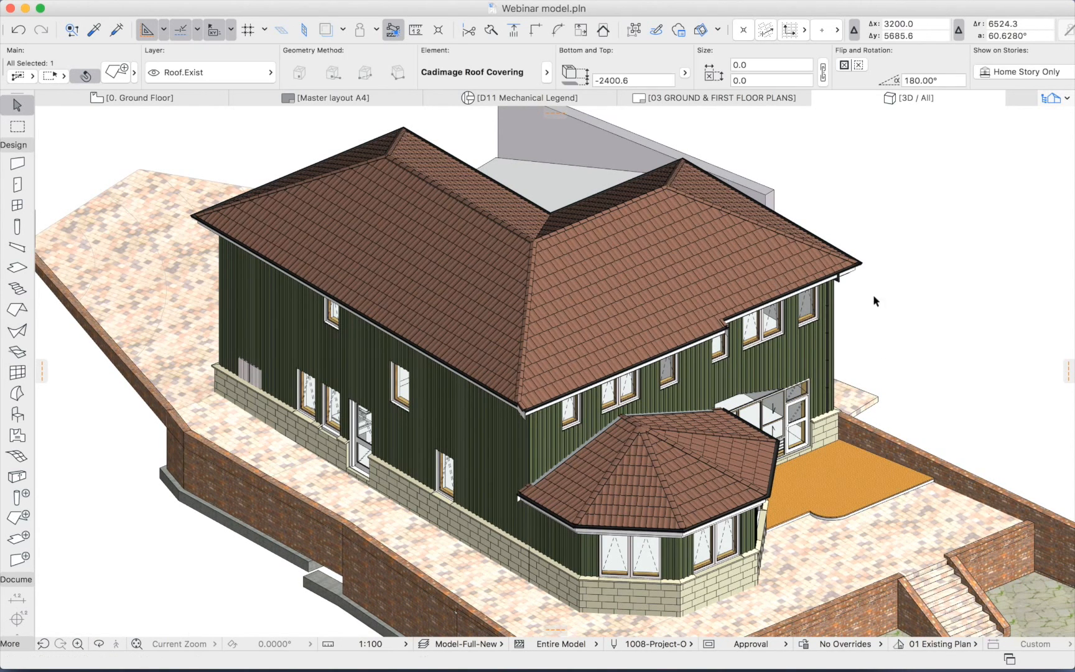
pyautogui.click(887, 300)
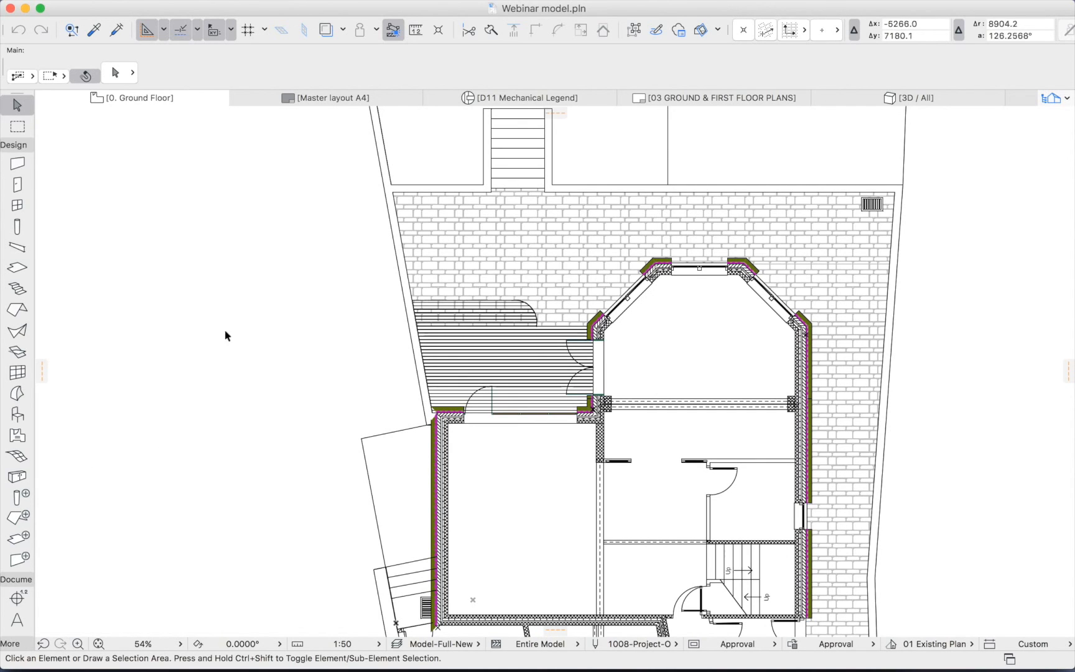
# Examine the toolbox customization for the Column, Roof, Slab and Wall Covering and Cabinet tools with the Design group, and accept the dialog.
pyautogui.click(340, 8)
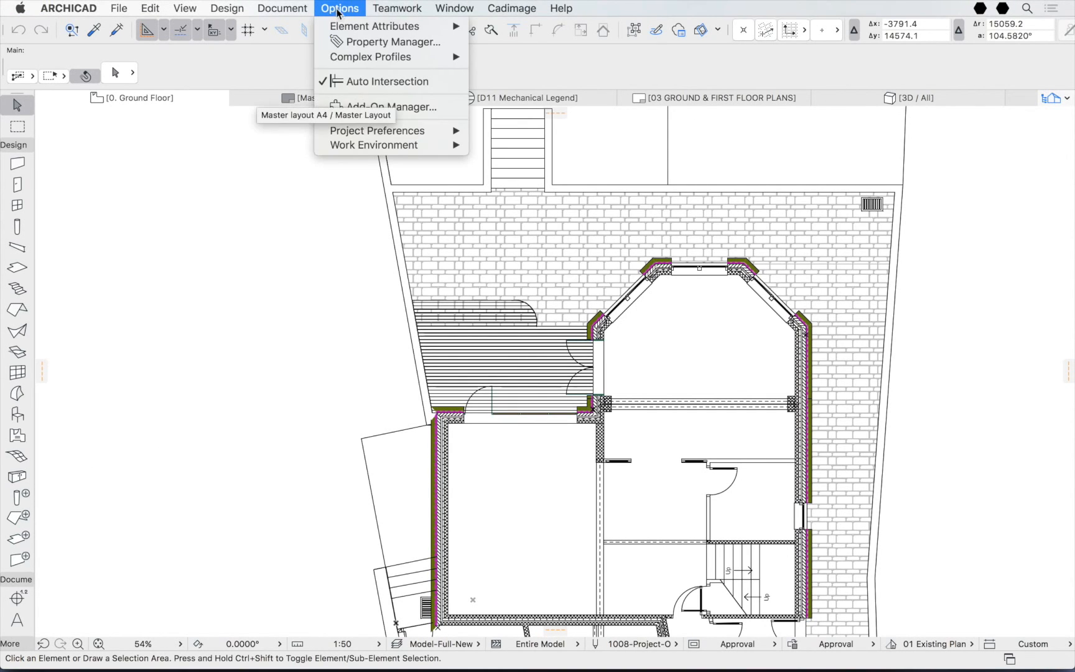
pyautogui.moveTo(360, 145)
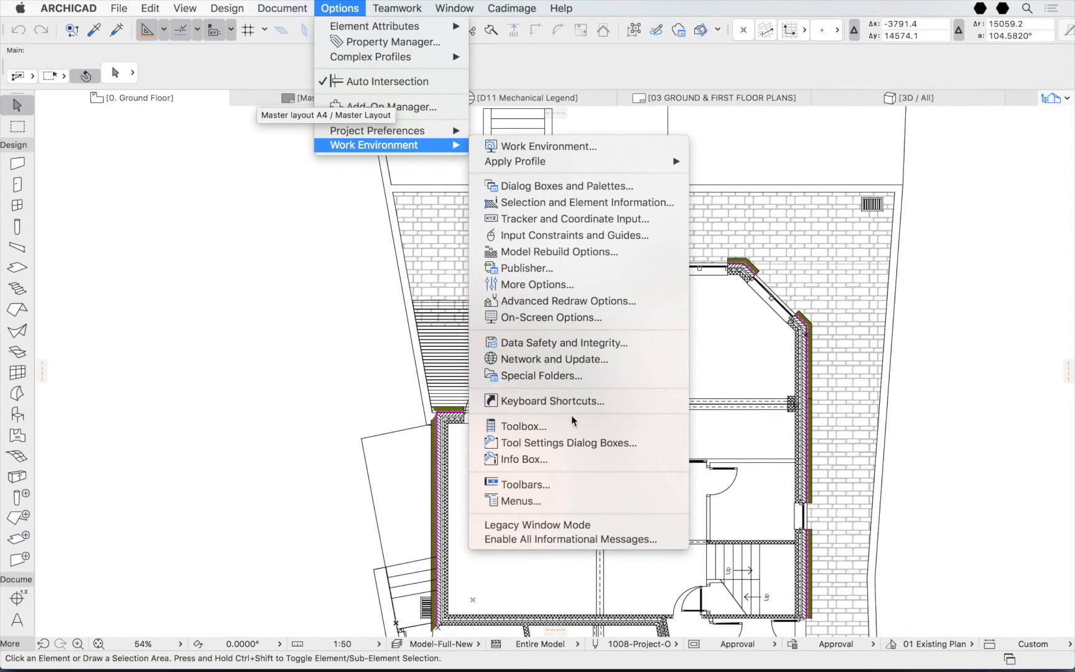
pyautogui.click(515, 425)
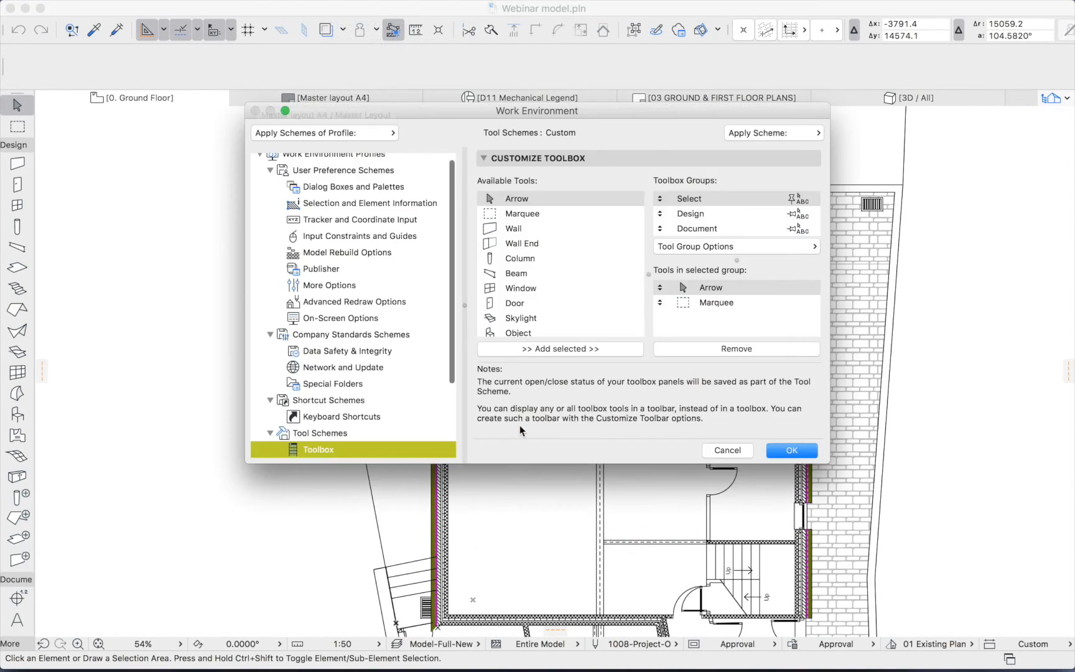
pyautogui.scroll(-5, 595, 268)
pyautogui.scroll(-10, 591, 272)
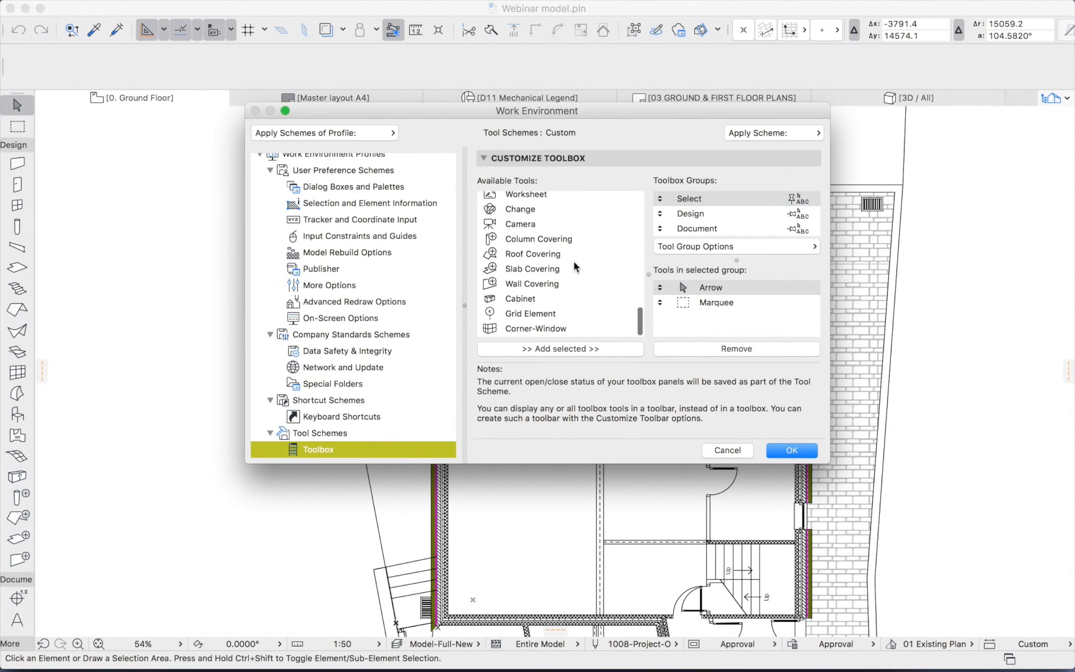
pyautogui.keyDown('shift'); pyautogui.click(533, 303); pyautogui.keyUp('shift')
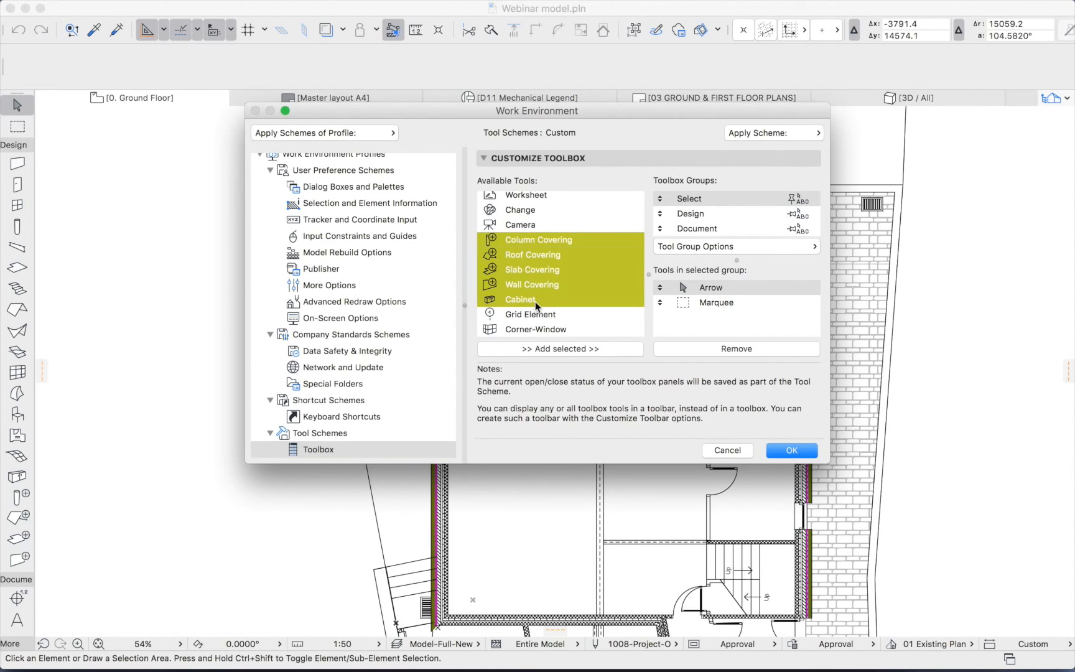
pyautogui.click(702, 214)
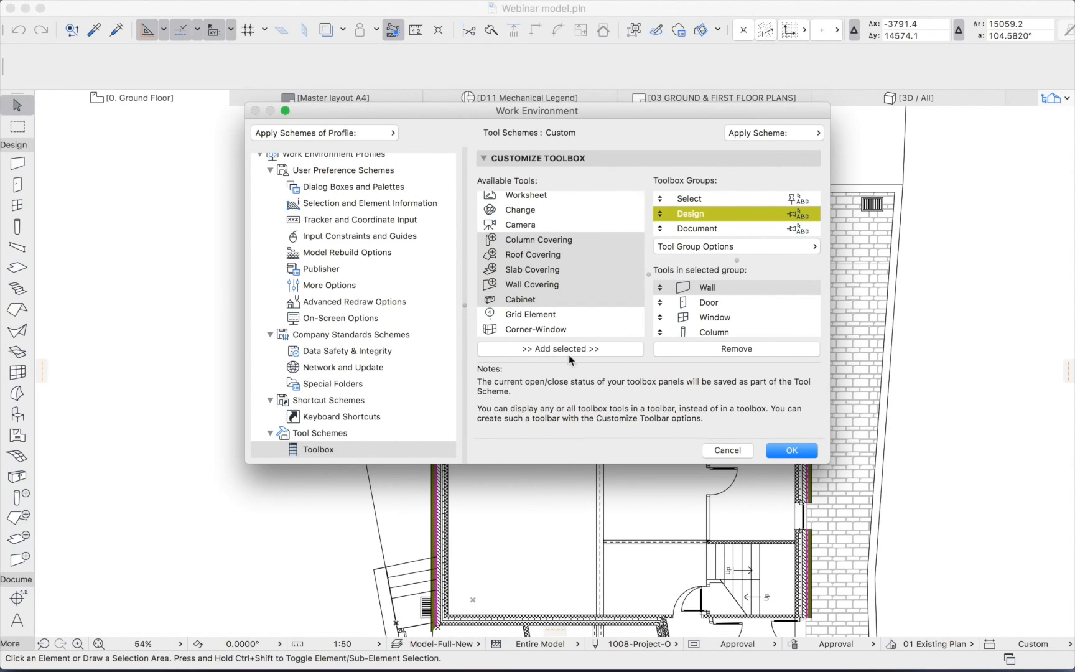
pyautogui.click(809, 455)
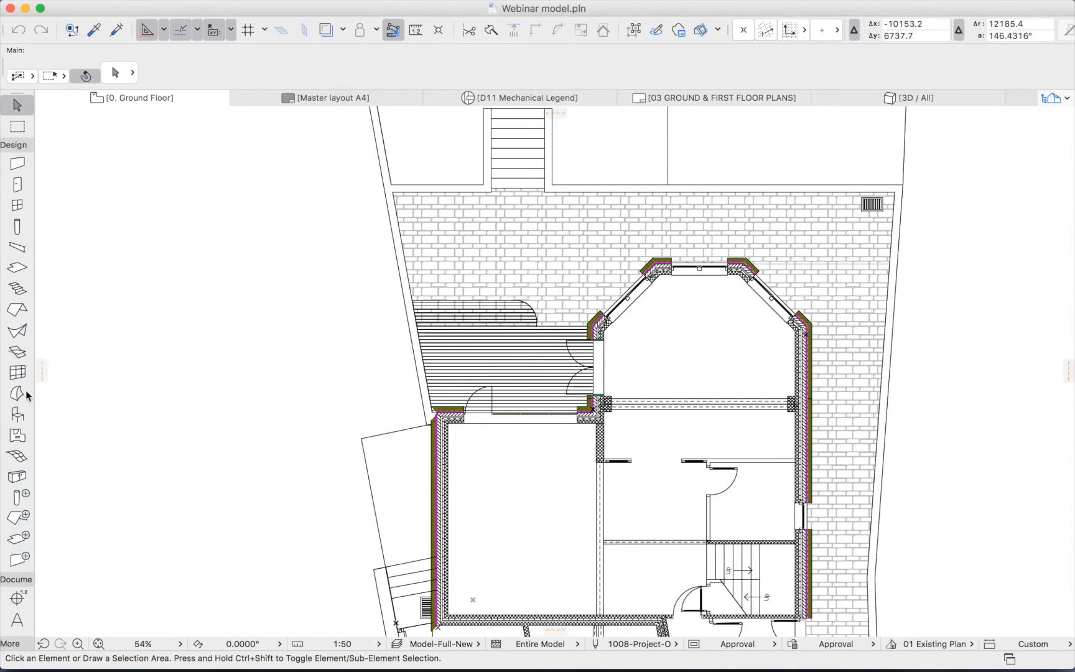
# Look through the Cabinets and Shelves 20 objects in the Object tool's default settings and accept the dialog without choosing another object.
pyautogui.doubleClick(18, 413)
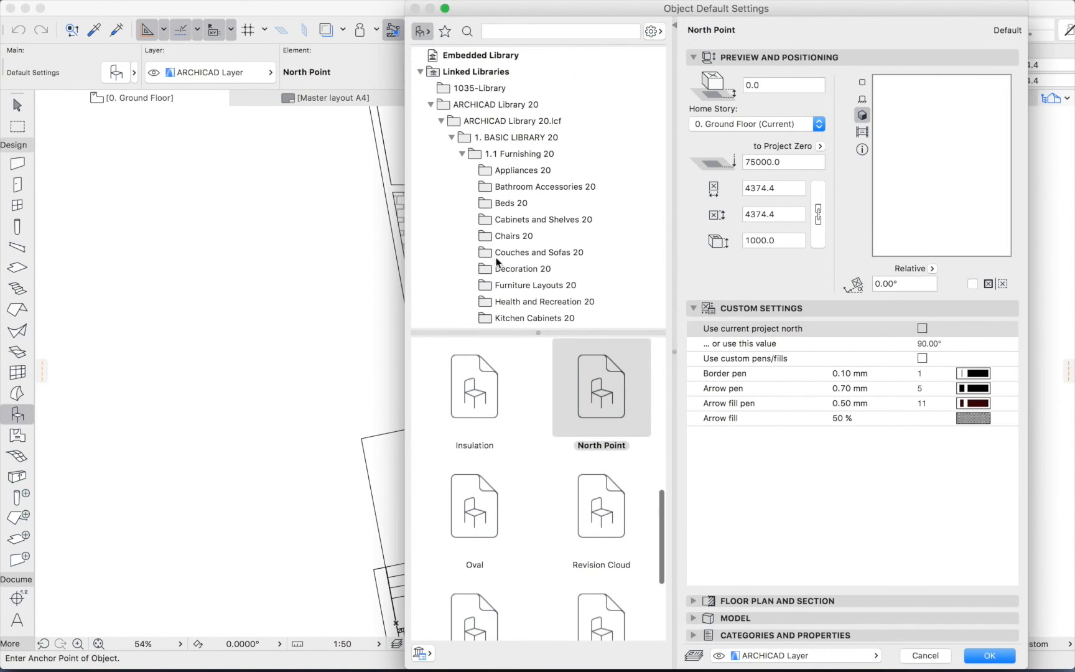
pyautogui.click(551, 221)
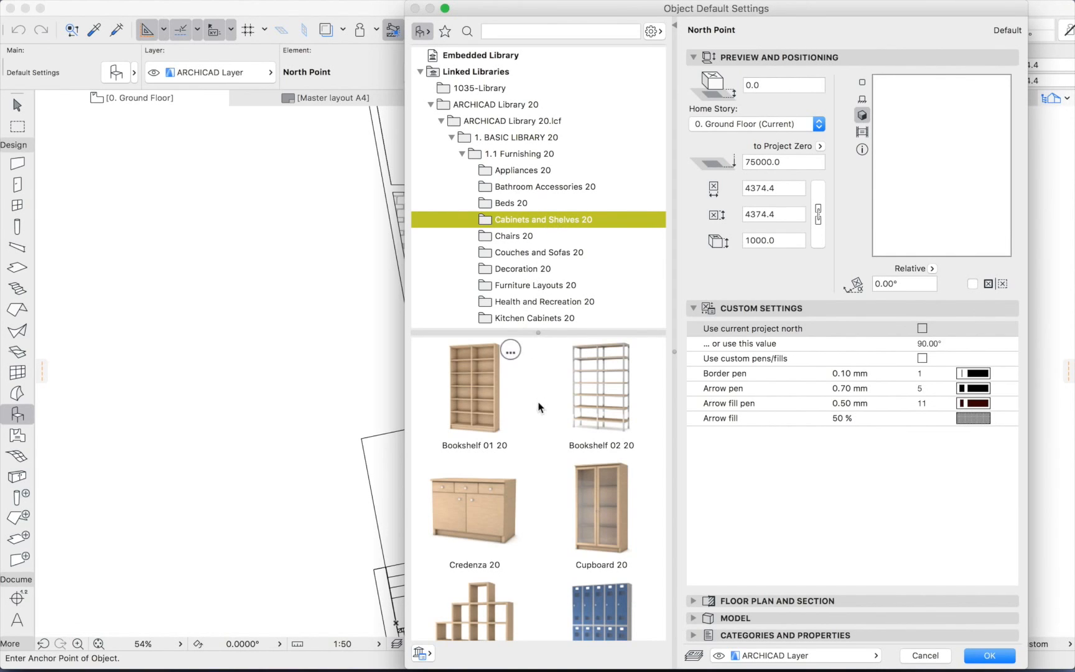
pyautogui.scroll(-4, 540, 407)
pyautogui.scroll(-2, 539, 407)
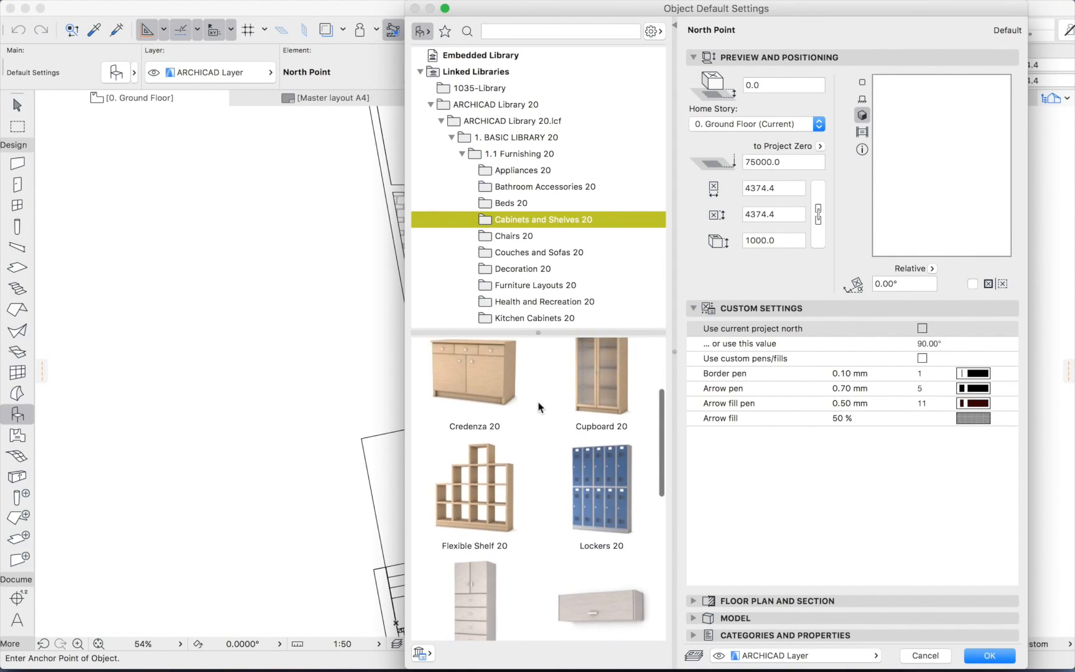
pyautogui.scroll(-2, 539, 407)
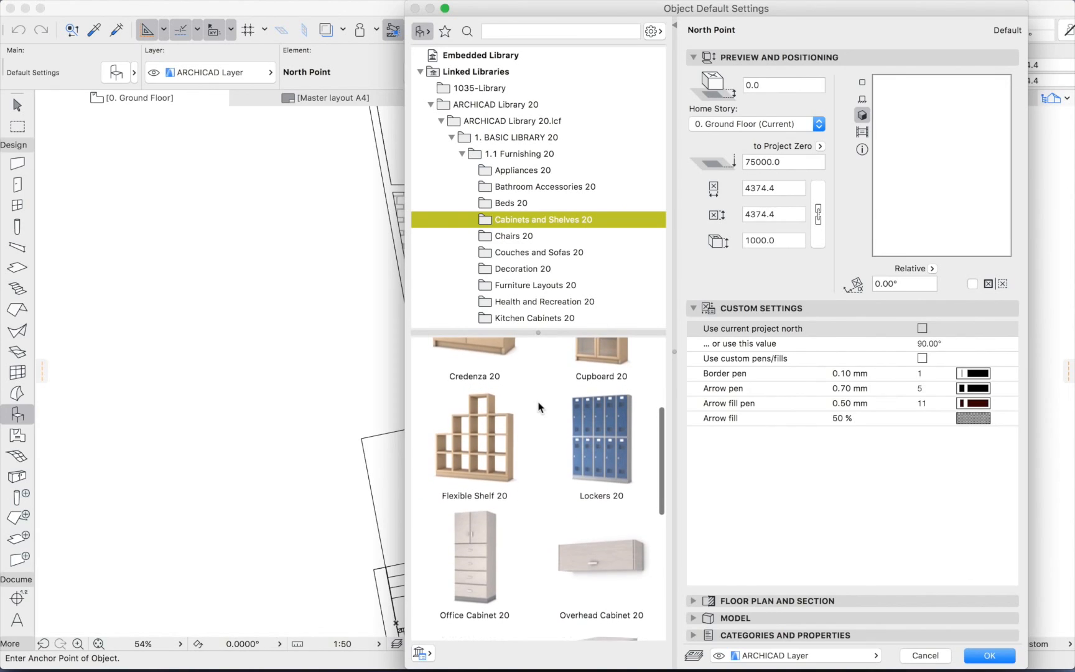
pyautogui.moveTo(539, 407)
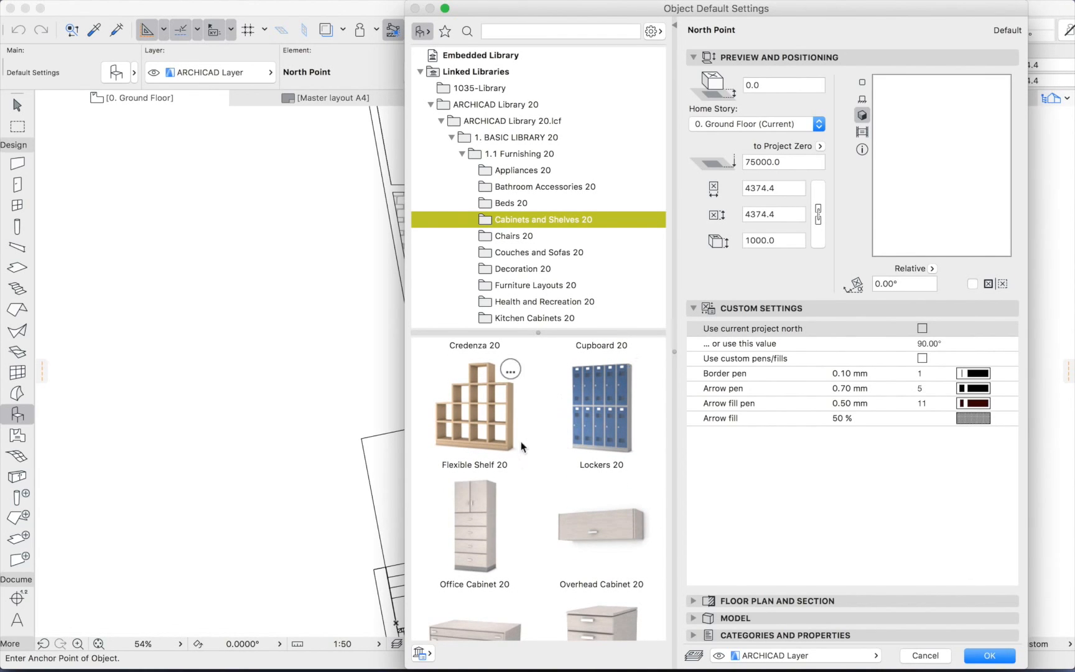
pyautogui.scroll(-1, 559, 462)
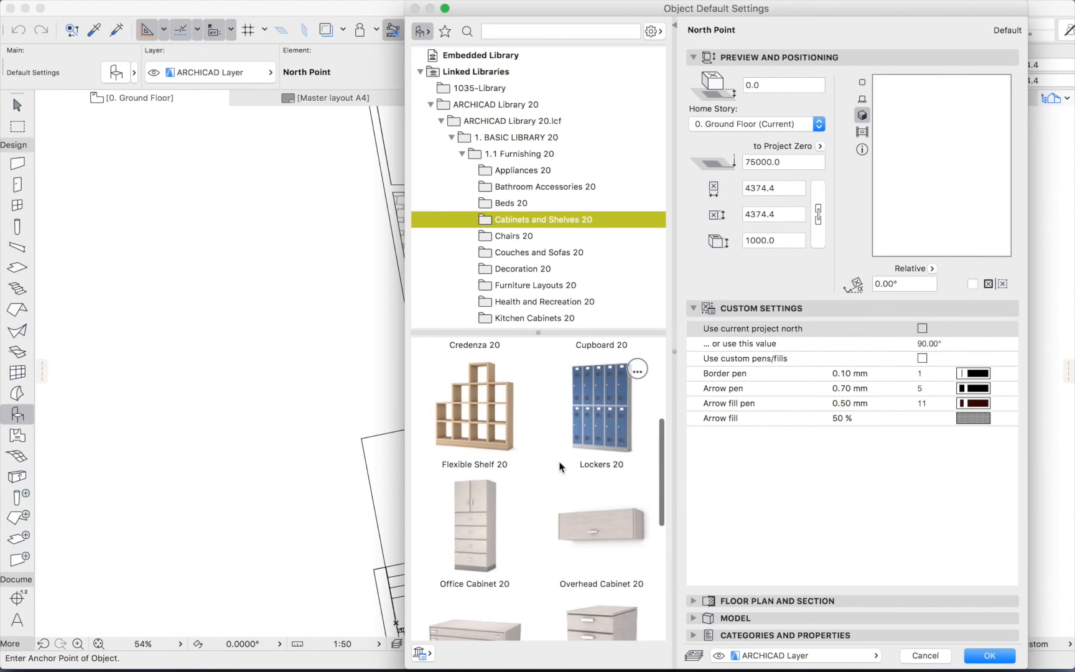
pyautogui.scroll(-3, 559, 467)
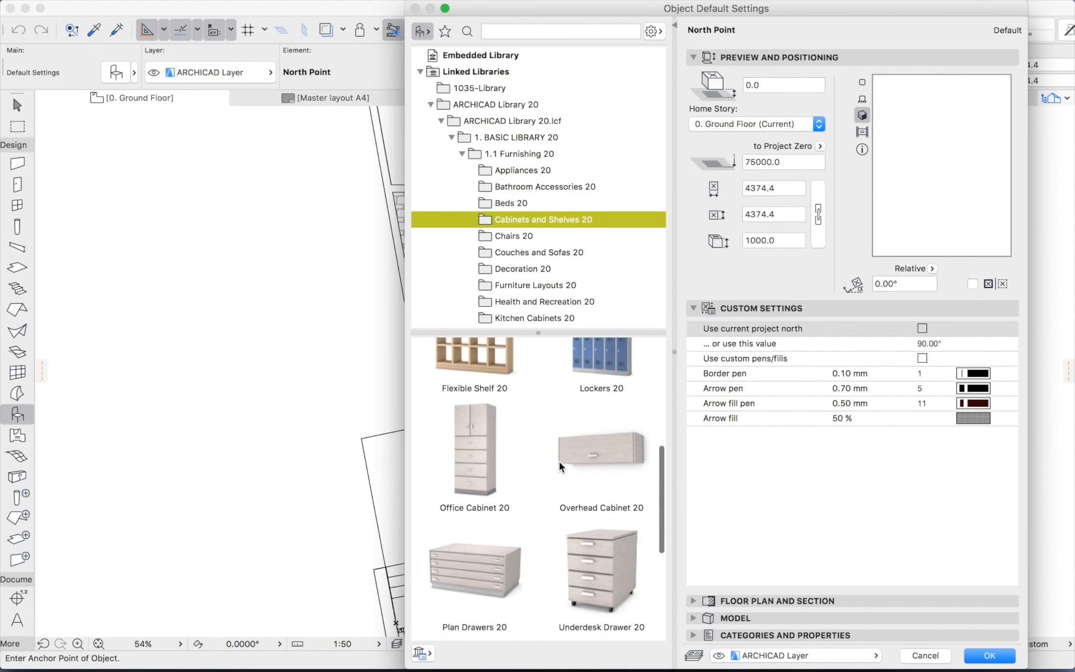
pyautogui.scroll(-1, 559, 467)
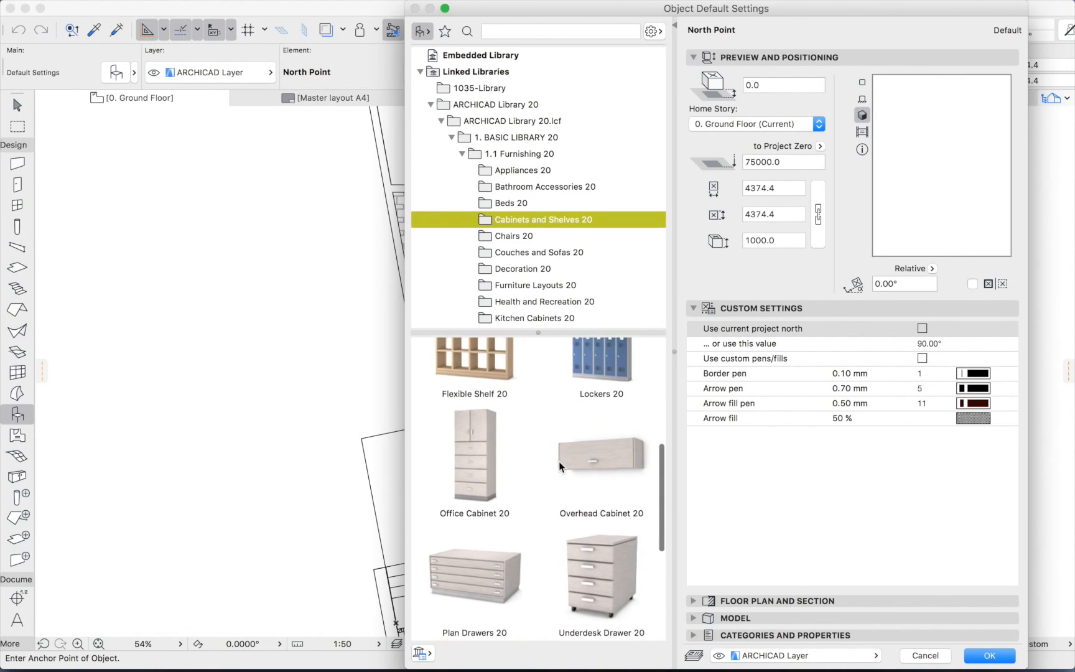
pyautogui.scroll(8, 559, 463)
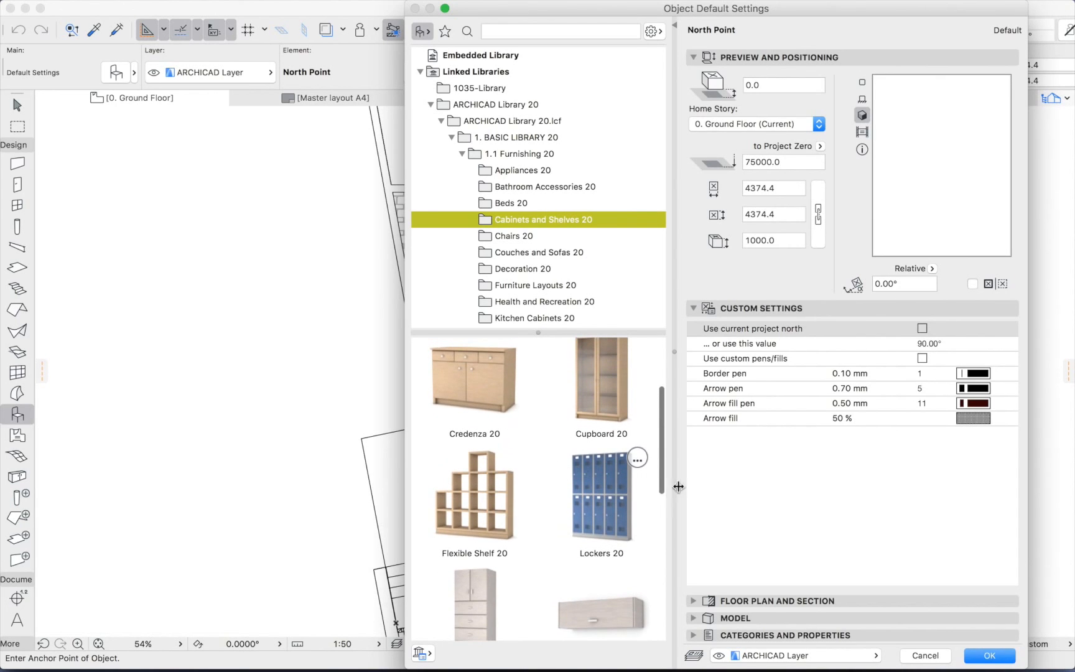
pyautogui.scroll(2, 522, 400)
pyautogui.scroll(2, 536, 405)
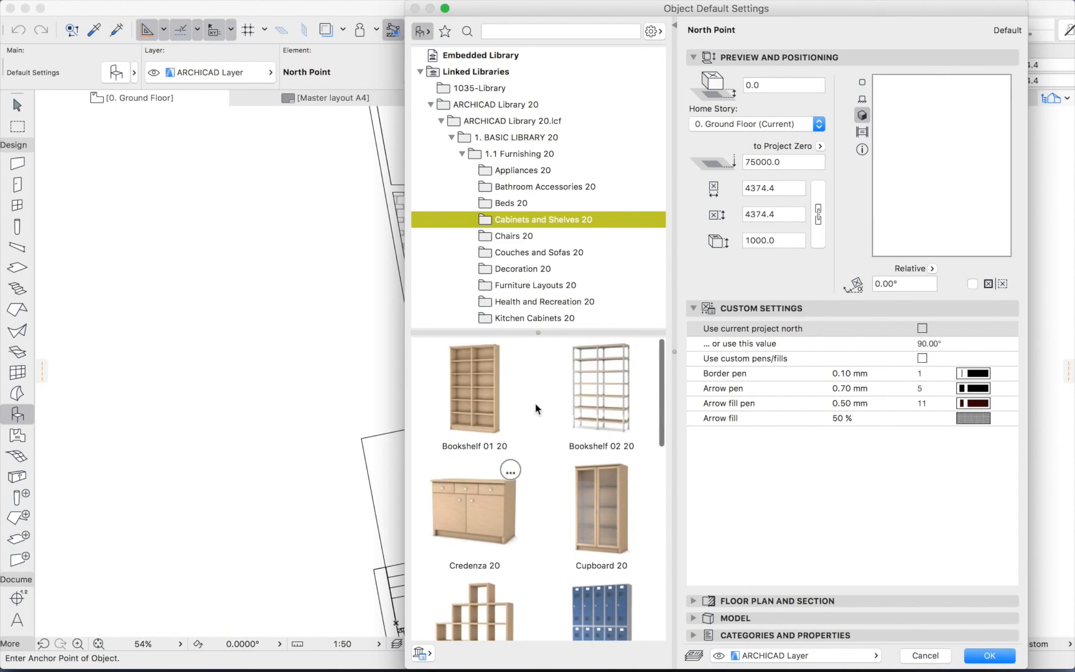
pyautogui.scroll(-10, 537, 407)
pyautogui.scroll(-5, 538, 408)
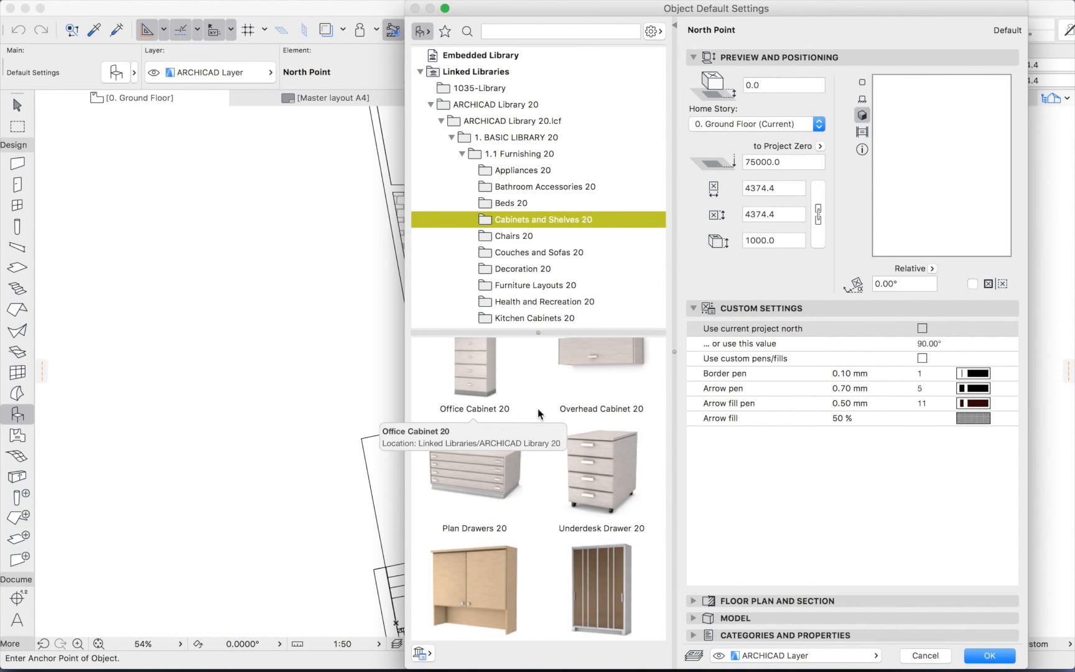
pyautogui.click(1003, 658)
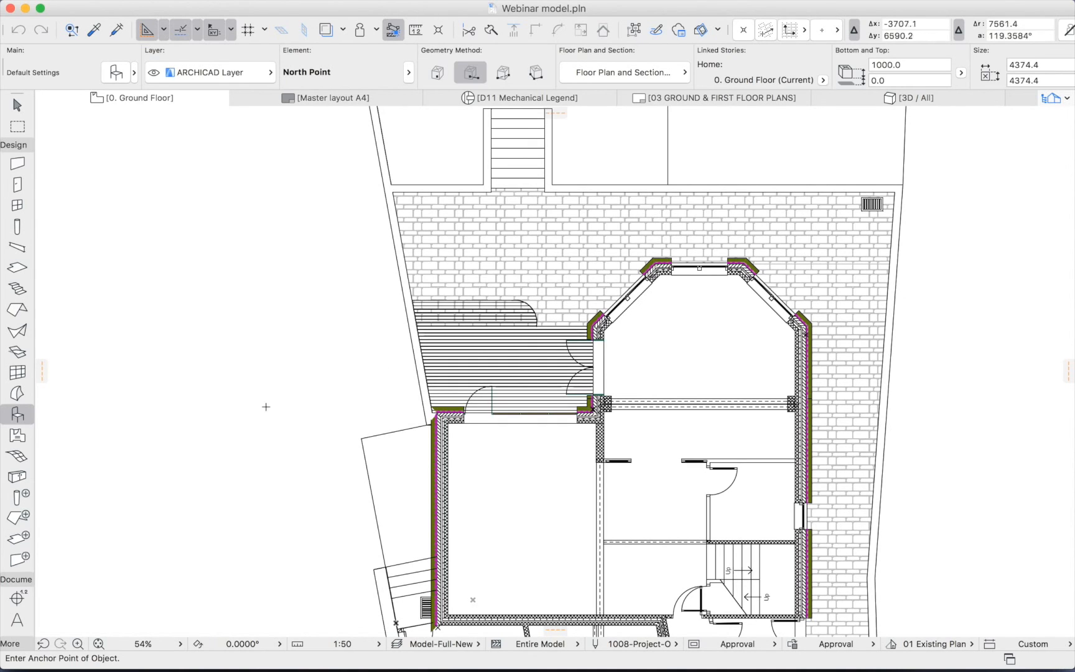
# Open the Cabinet tool's default settings, look through the doors and drawers, end panel and pelmet objects, and choose Cadimage Cabinet.
pyautogui.click(19, 477)
pyautogui.doubleClick(19, 476)
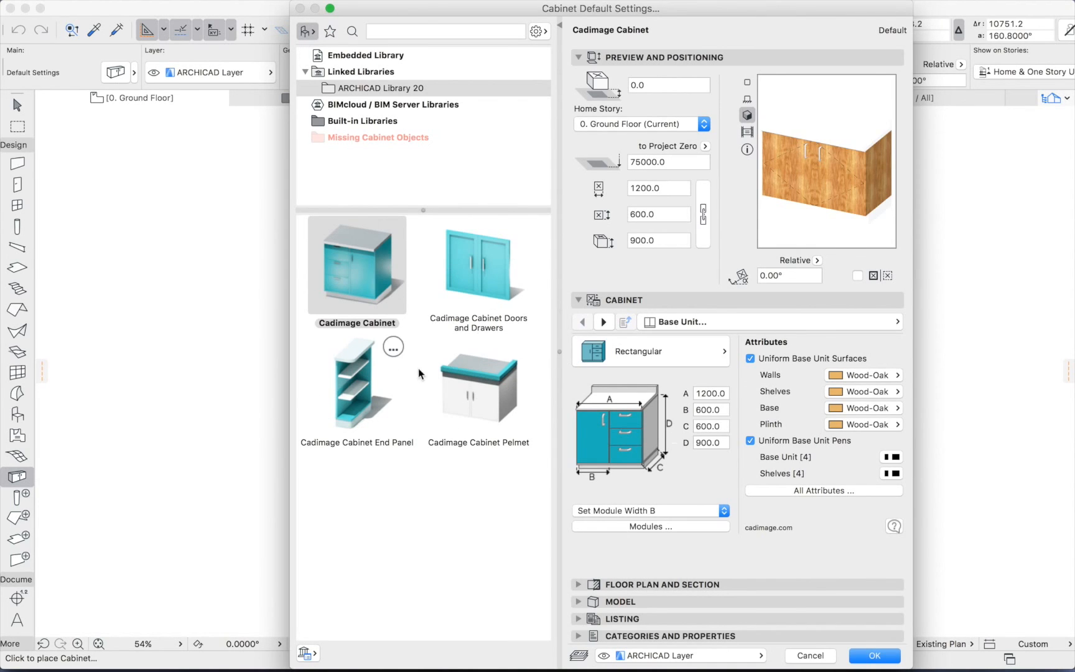
pyautogui.click(366, 264)
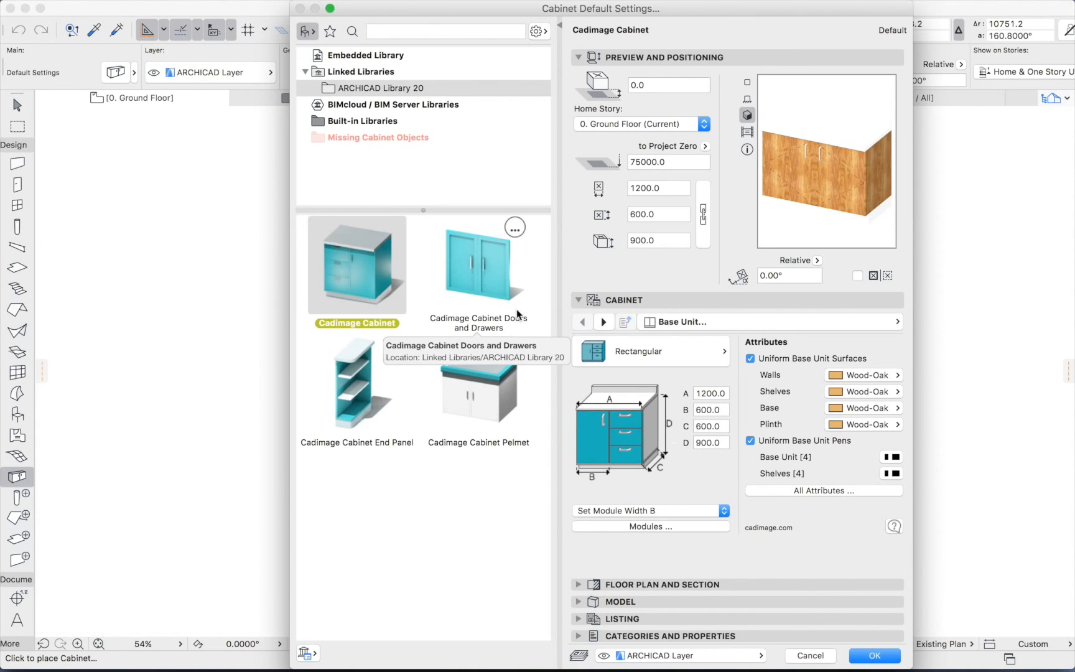
pyautogui.click(501, 277)
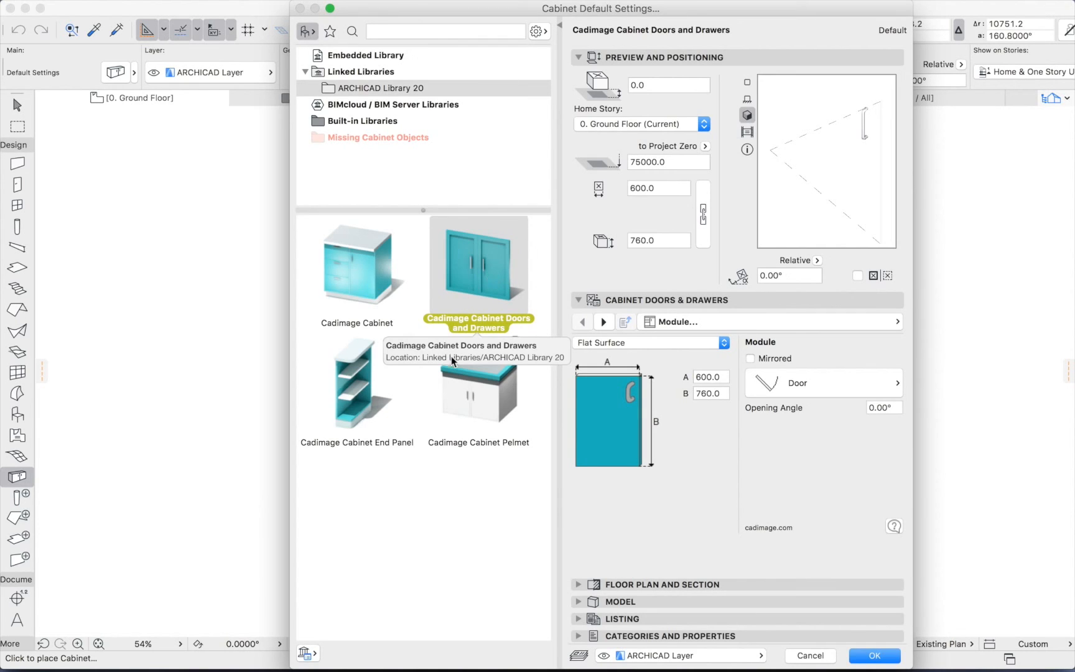
pyautogui.click(349, 381)
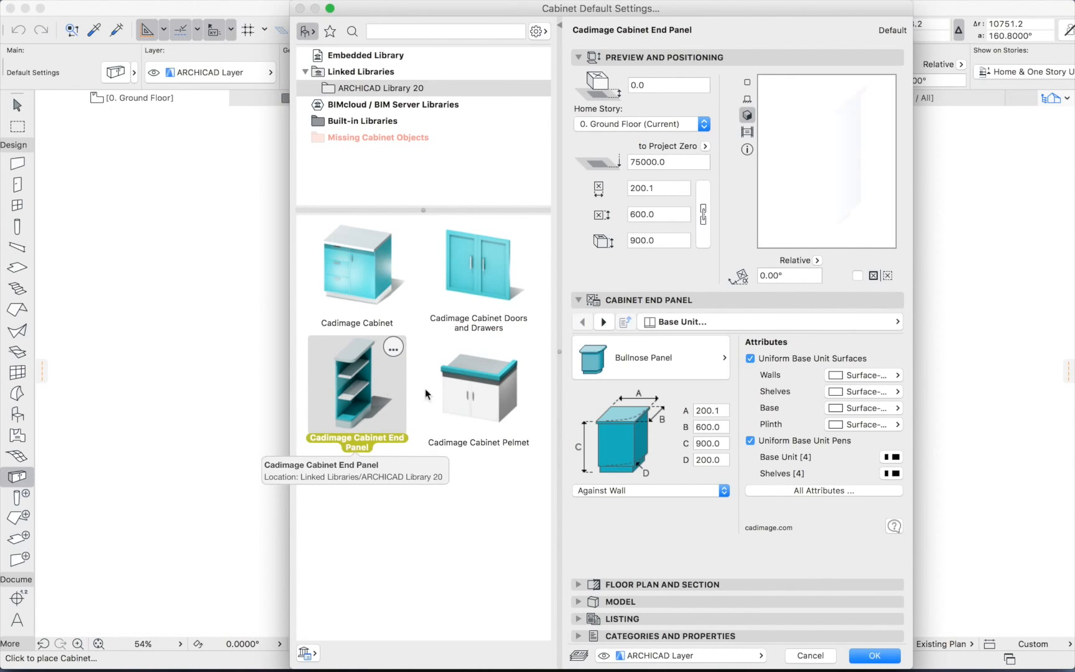
pyautogui.click(472, 378)
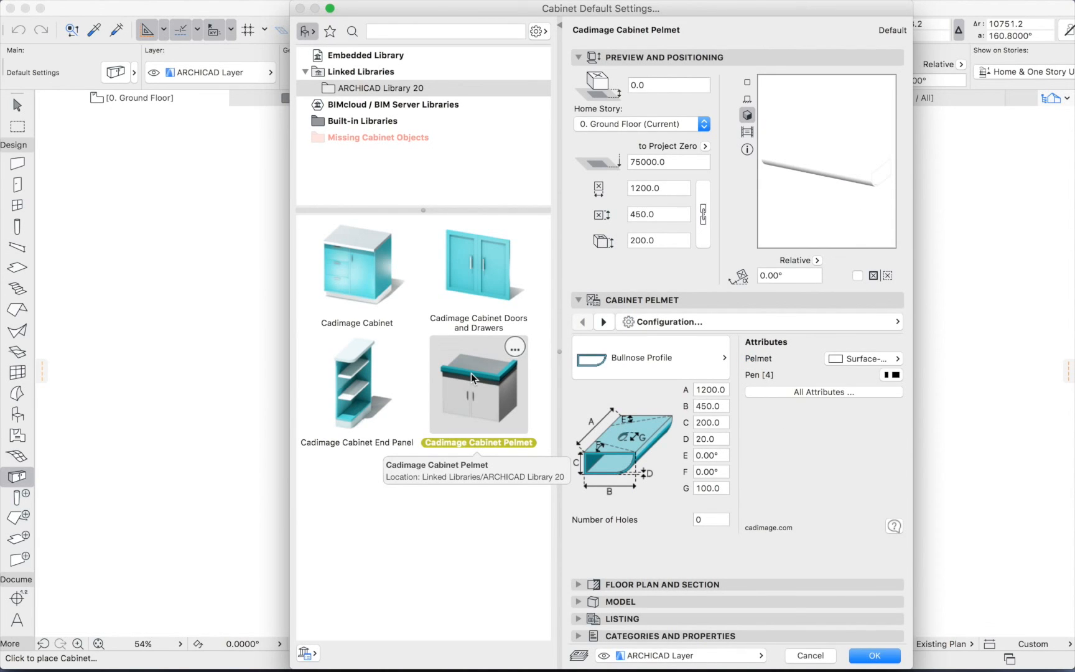
pyautogui.click(369, 260)
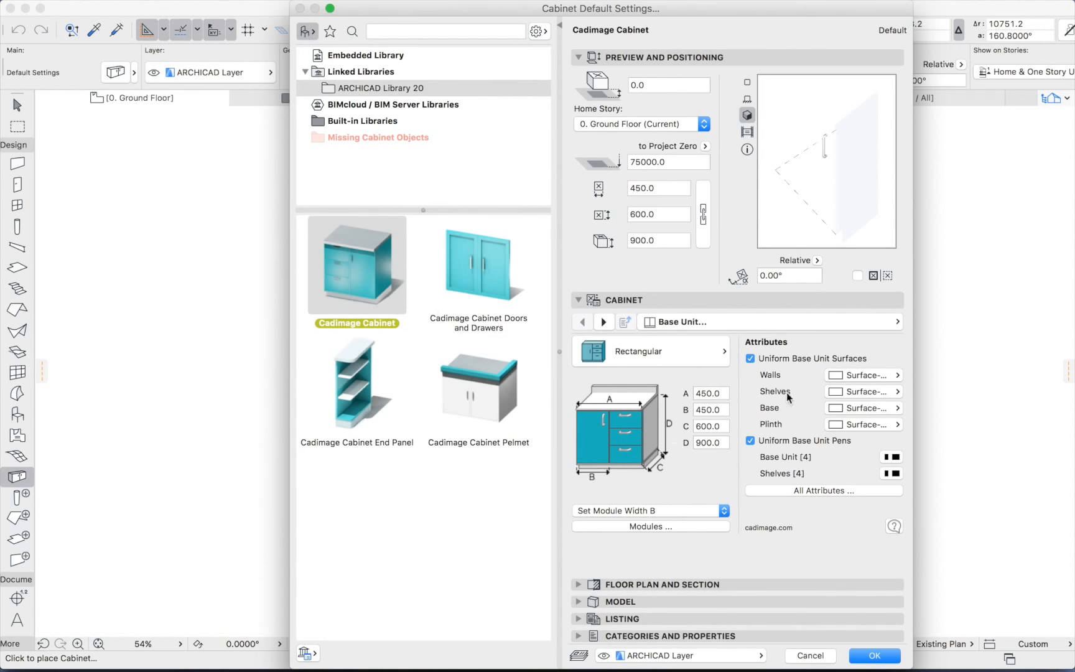
# Look through the cabinet's settings pages and the base unit shape options, keeping the Rectangular shape.
pyautogui.click(689, 322)
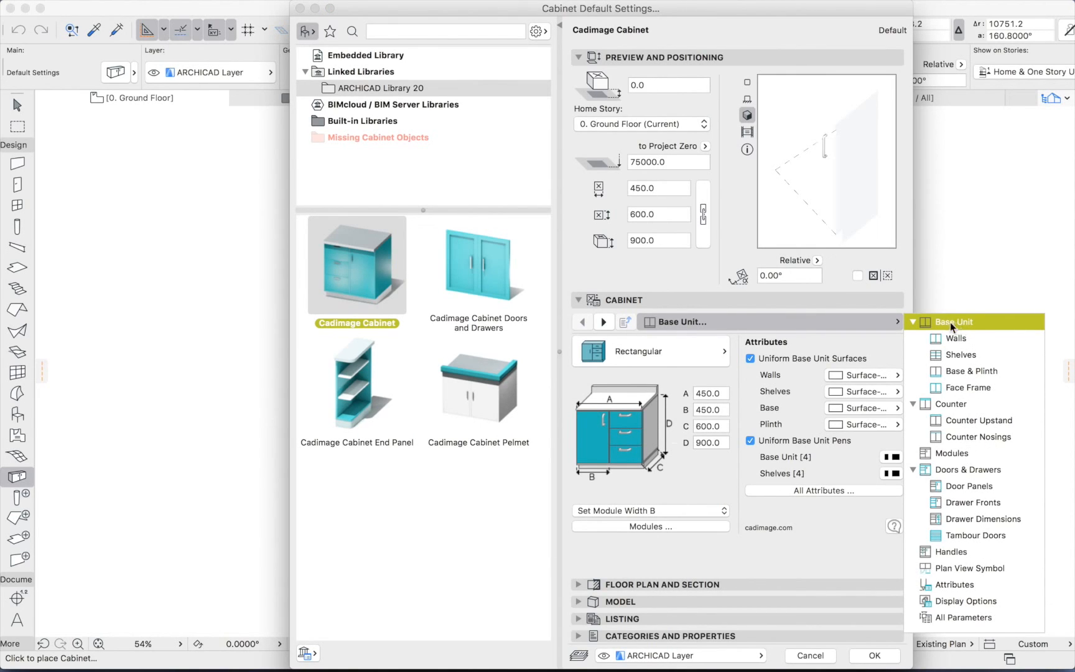
pyautogui.click(883, 321)
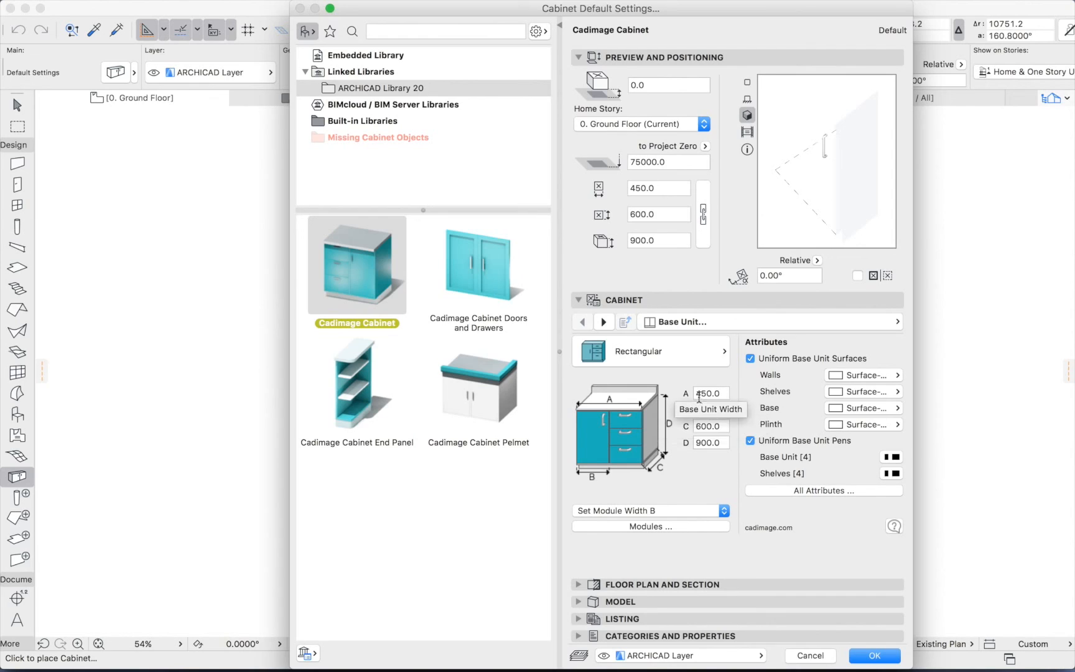
pyautogui.click(685, 364)
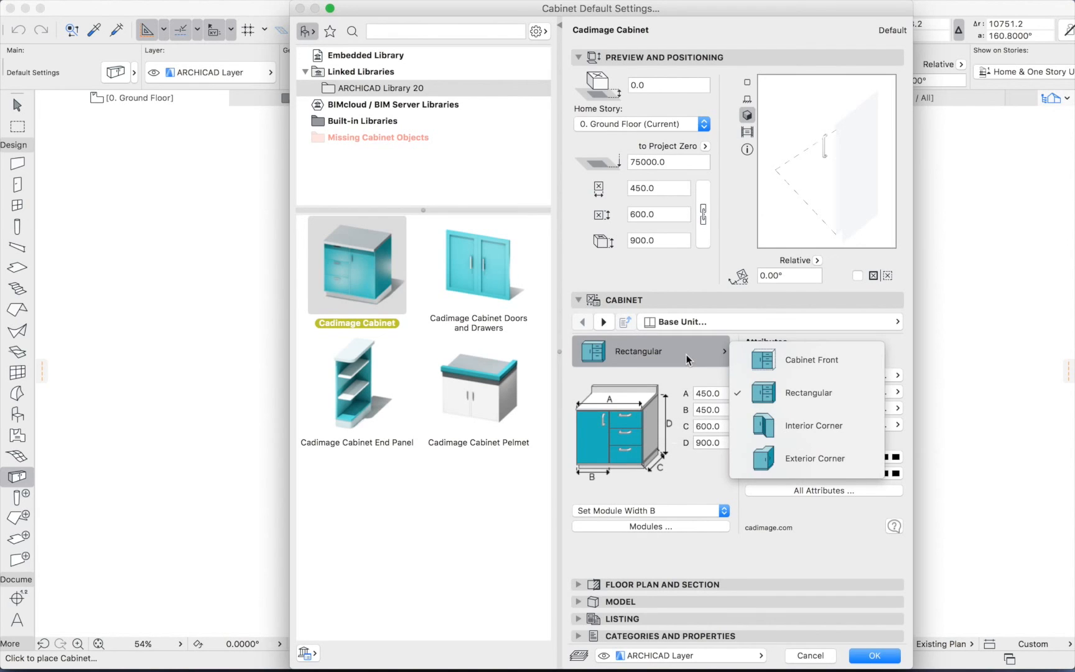
pyautogui.click(774, 392)
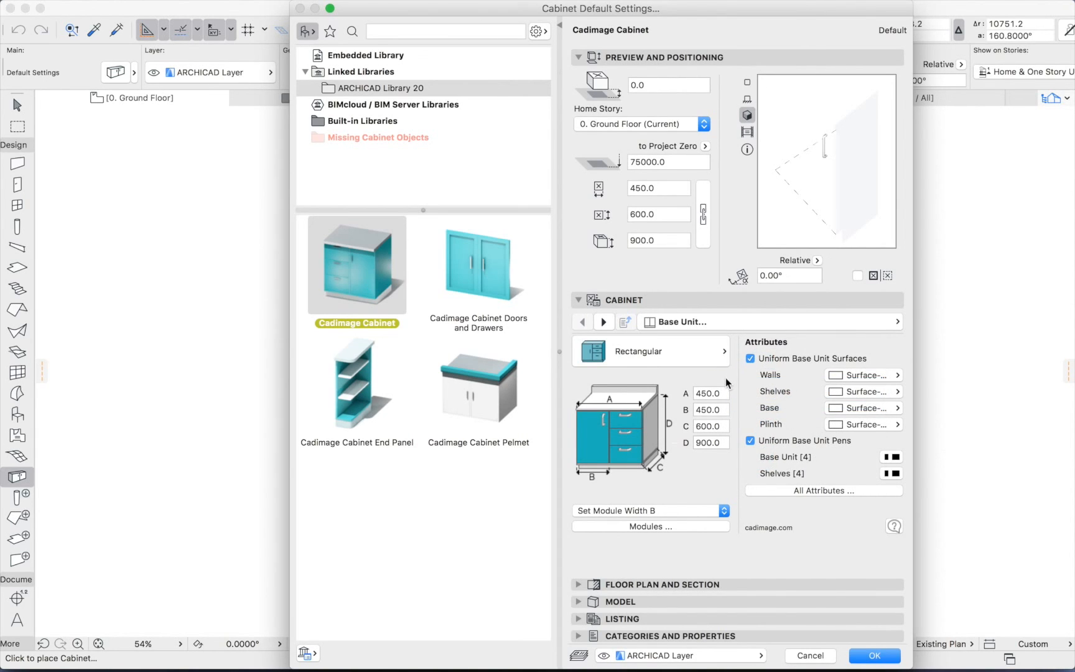
# Set the uniform base unit surfaces to Wood, then turn off uniform surfaces and give the plinth surface C15.
pyautogui.click(868, 375)
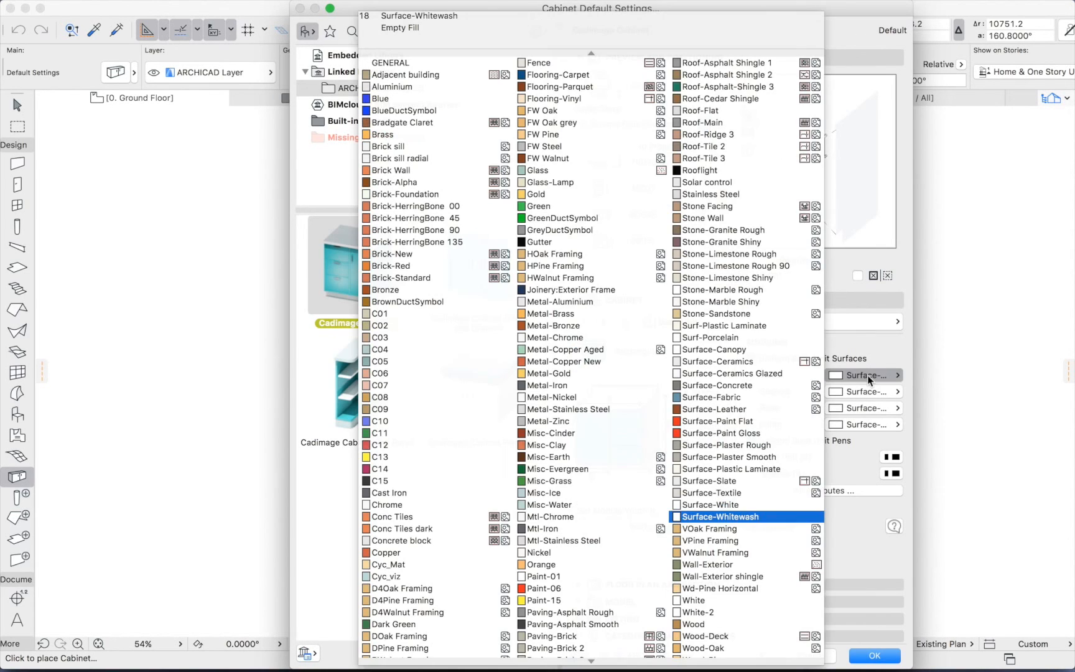
pyautogui.click(728, 623)
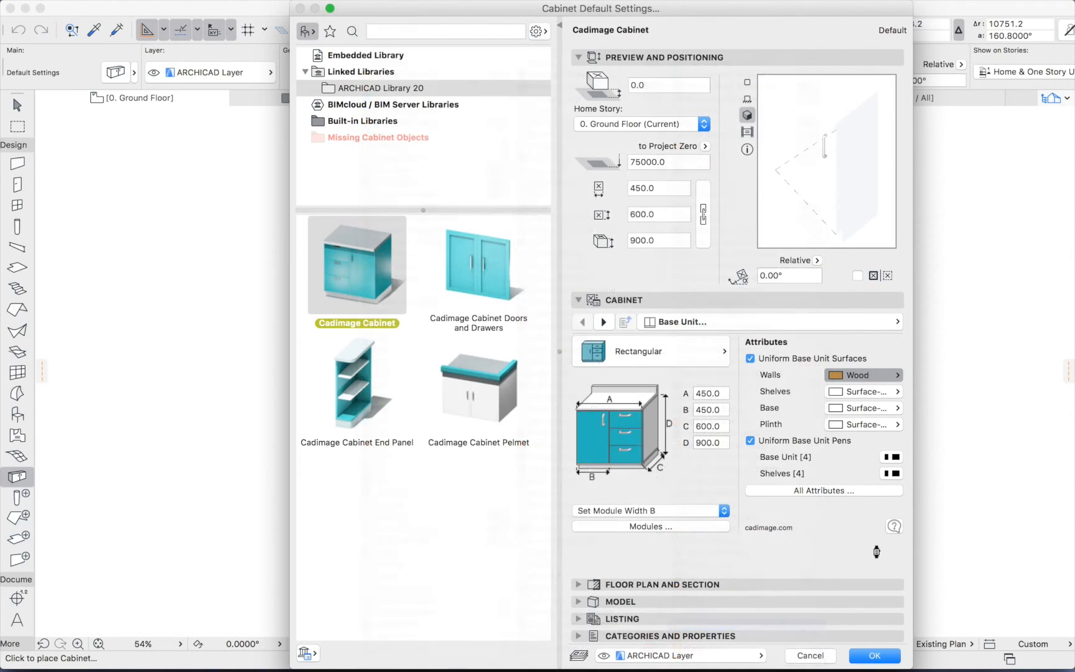
pyautogui.click(751, 360)
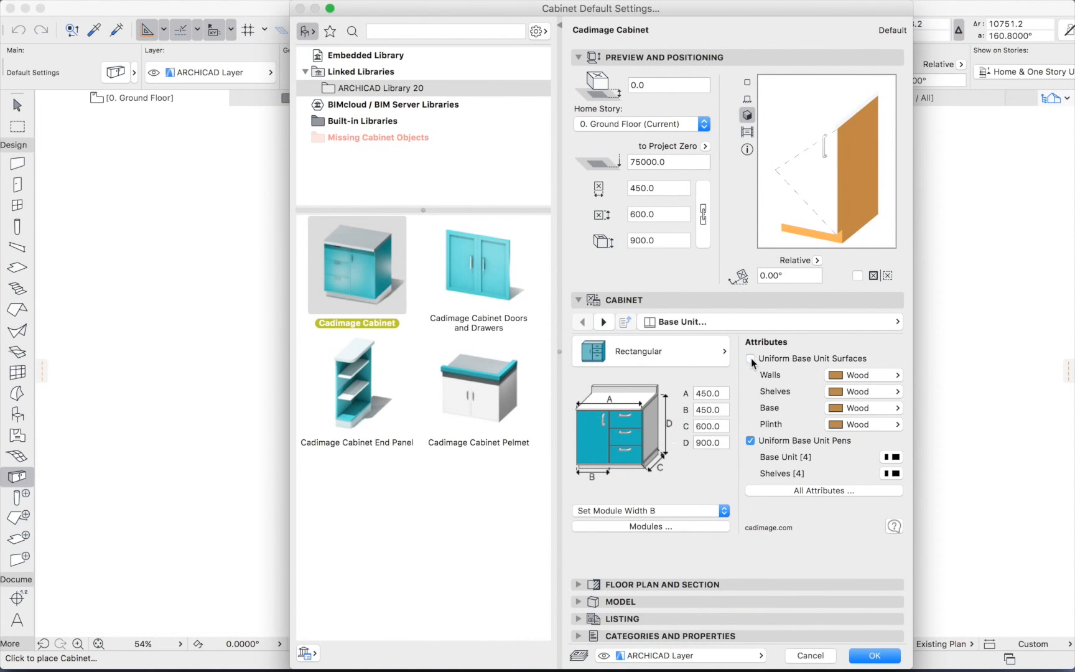
pyautogui.click(892, 427)
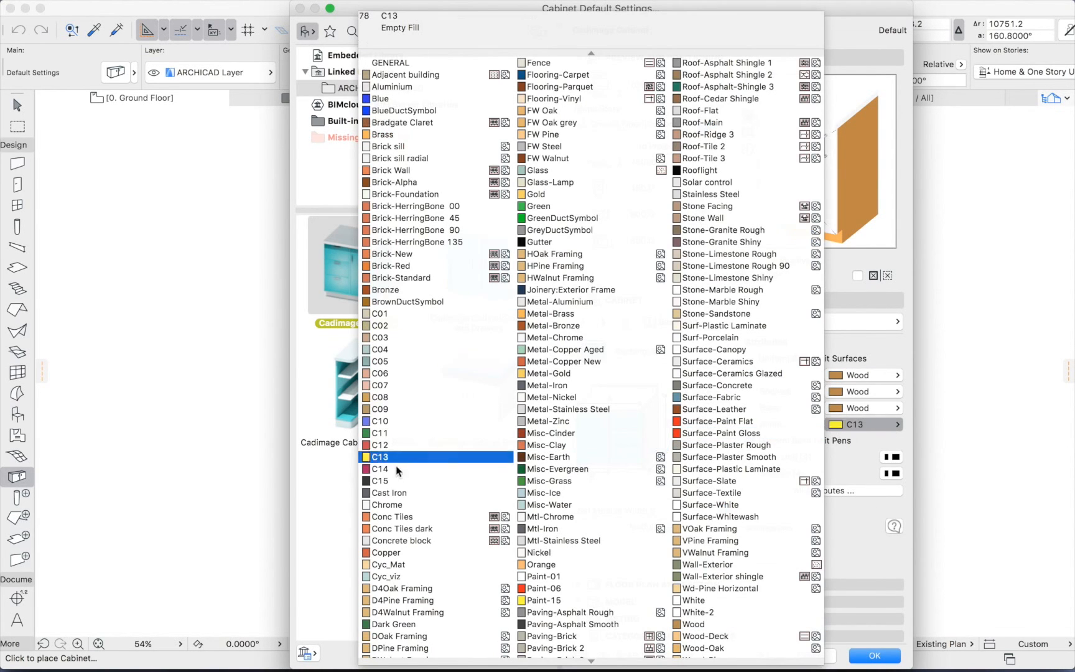
pyautogui.click(383, 481)
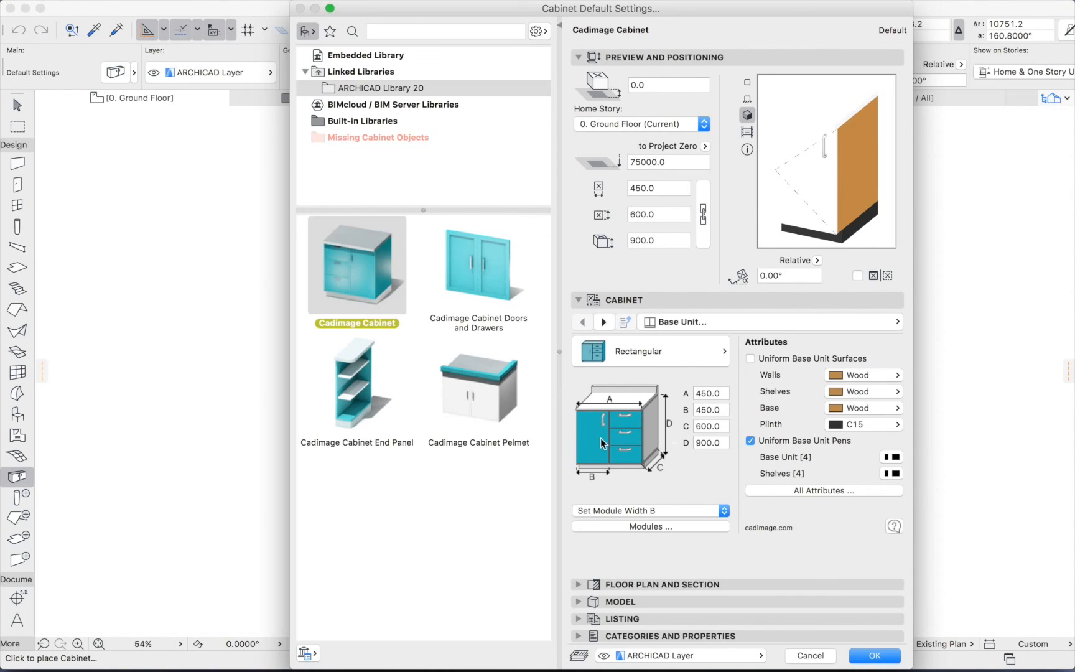
# Switch the base unit to Set Number of Modules and set the number to 3.
pyautogui.click(631, 511)
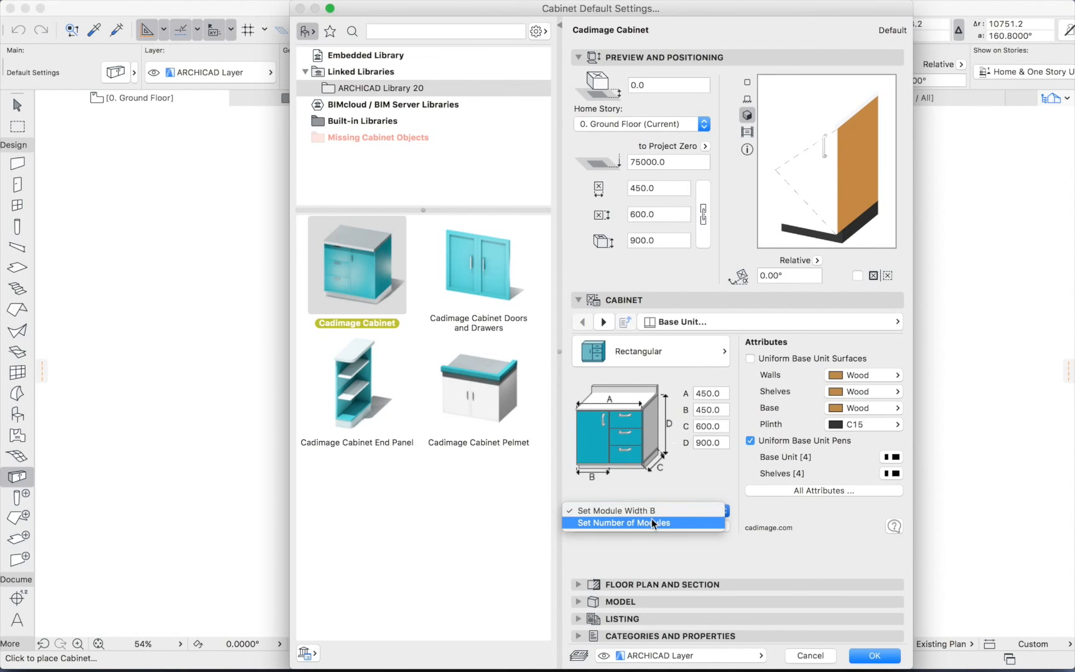
pyautogui.click(651, 523)
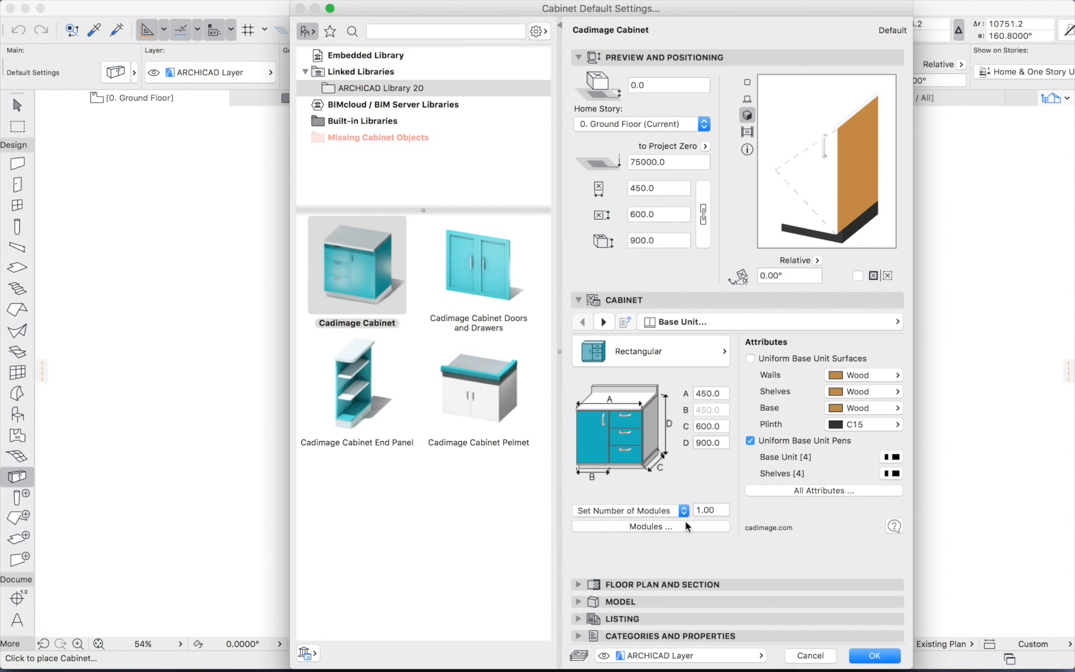
pyautogui.click(722, 509)
pyautogui.write('3')
pyautogui.press('Tab')
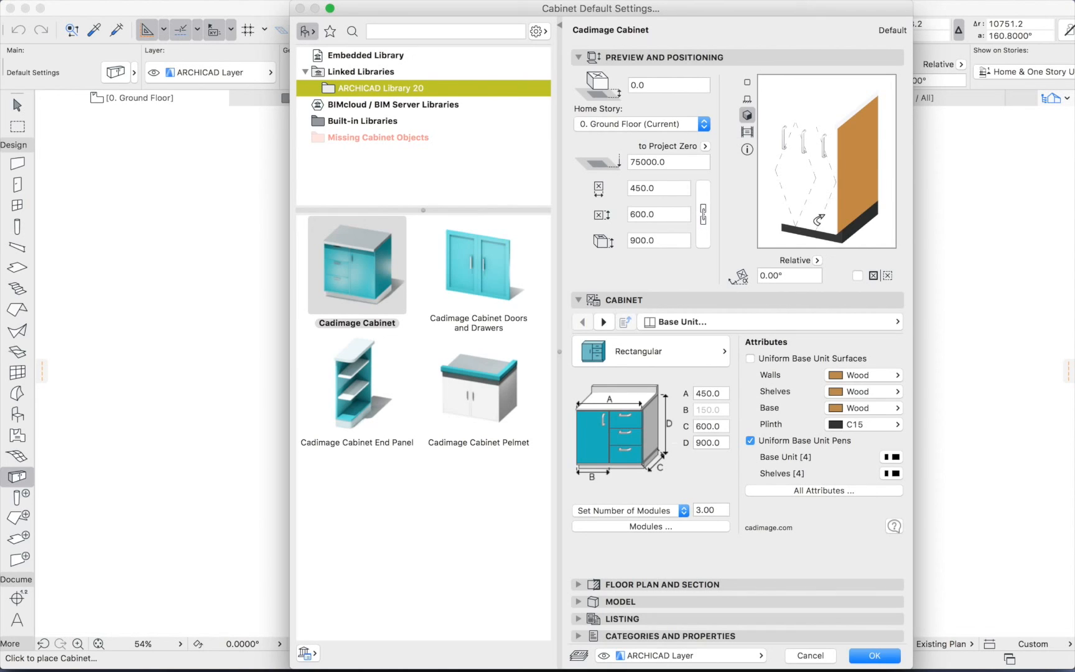
# Set the height of the repeating modules' upper drawer module to 185.
pyautogui.click(655, 526)
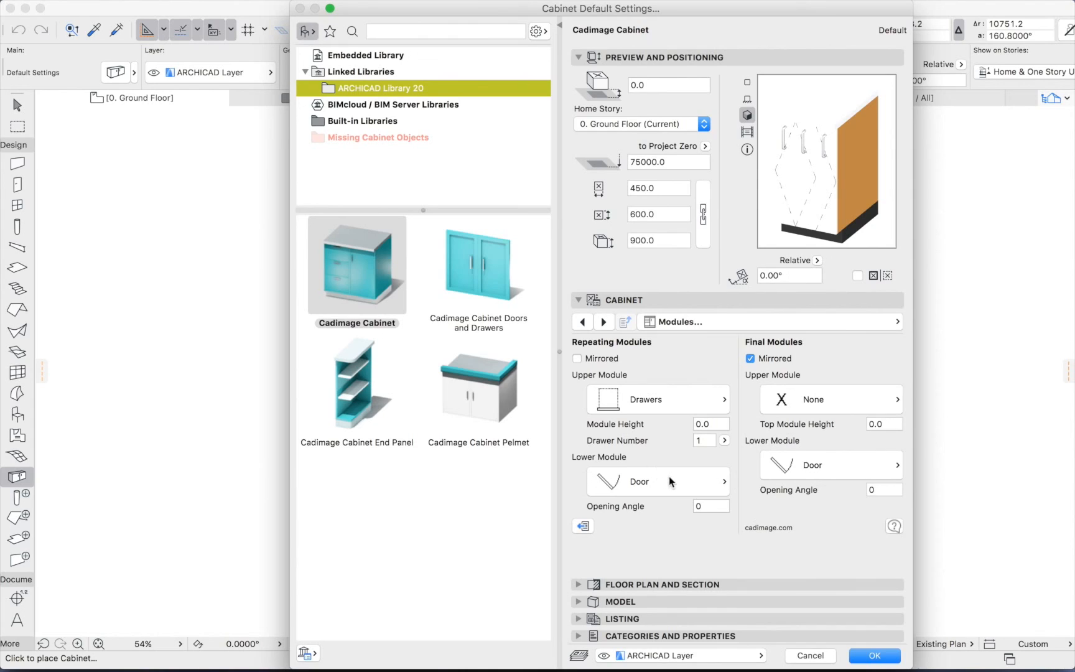
pyautogui.click(709, 424)
pyautogui.write('185')
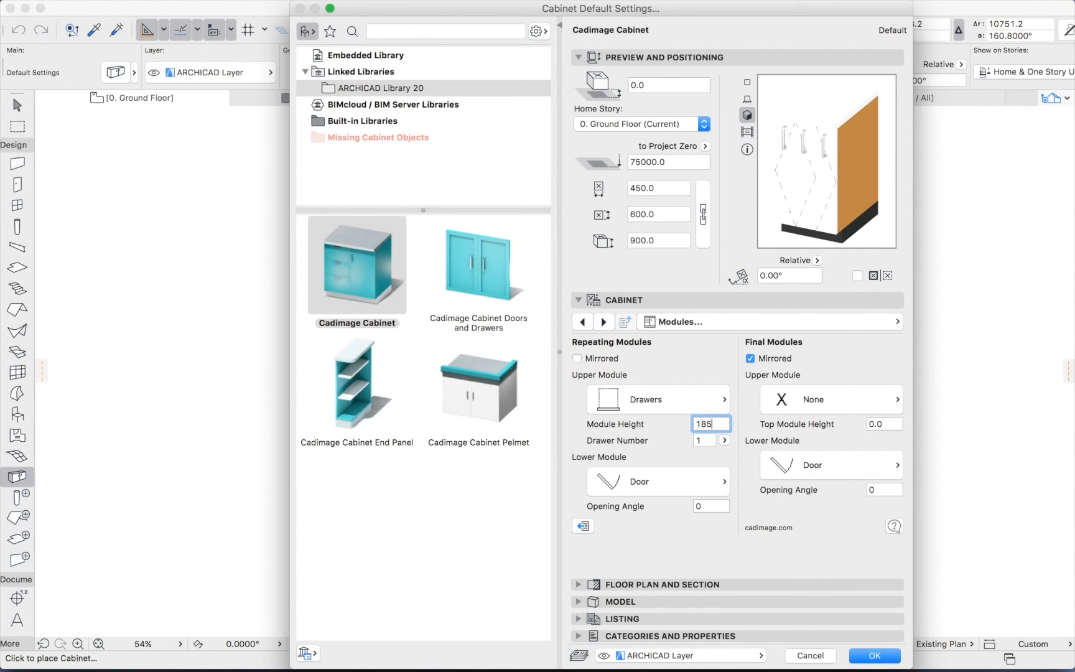
pyautogui.press('Tab')
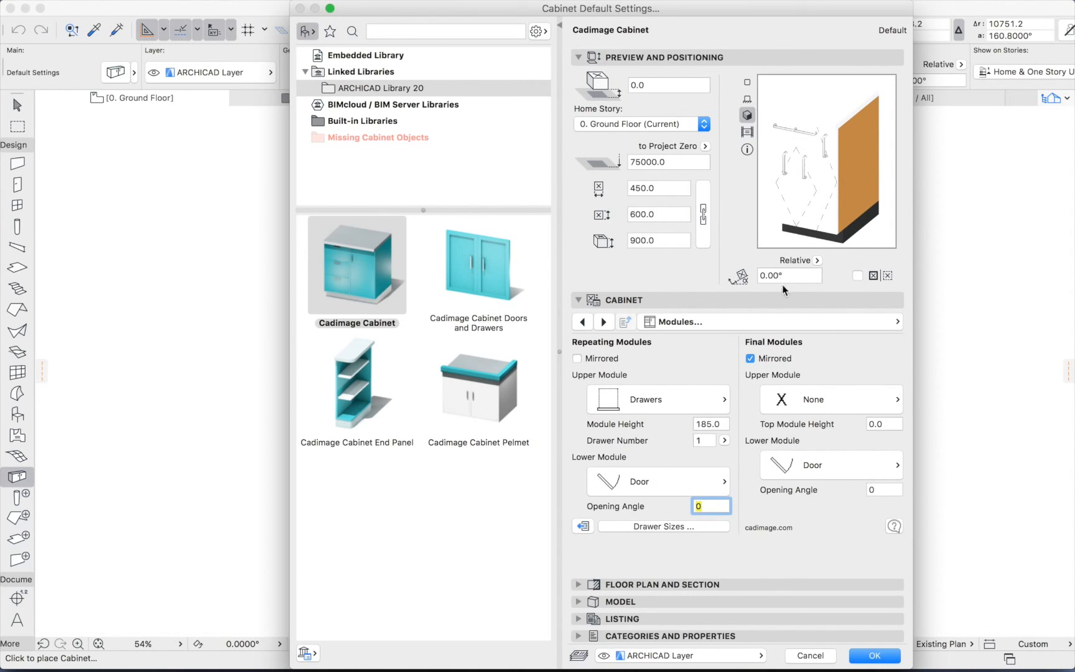
# Set the main surface of the cabinet's doors and drawers to Wood, keeping uniform door and drawer surfaces on.
pyautogui.click(891, 320)
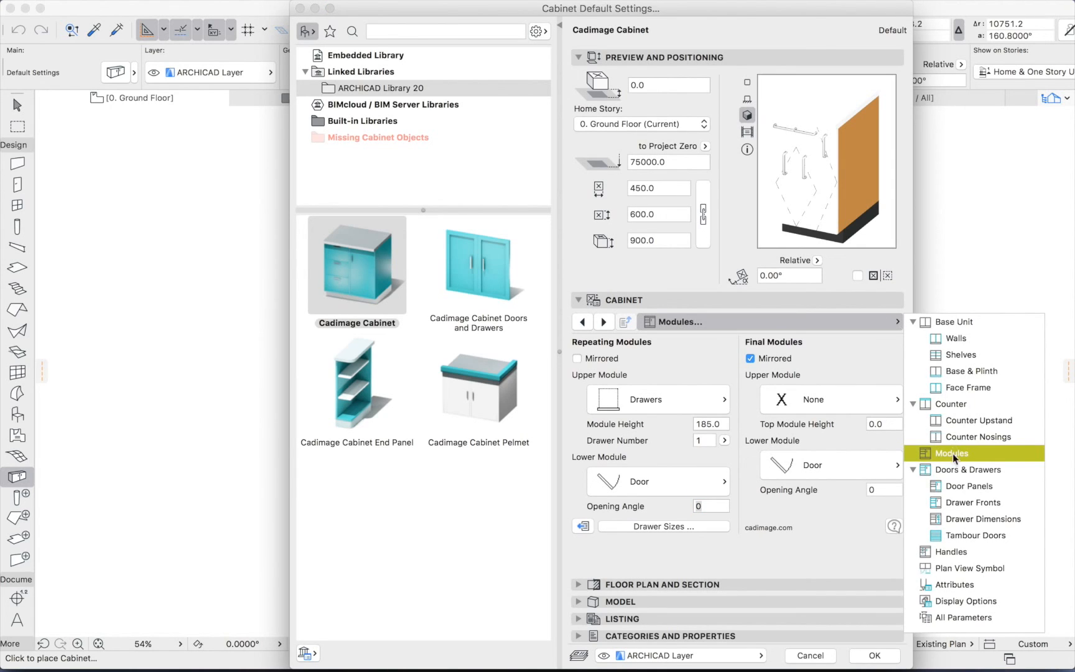
pyautogui.click(955, 472)
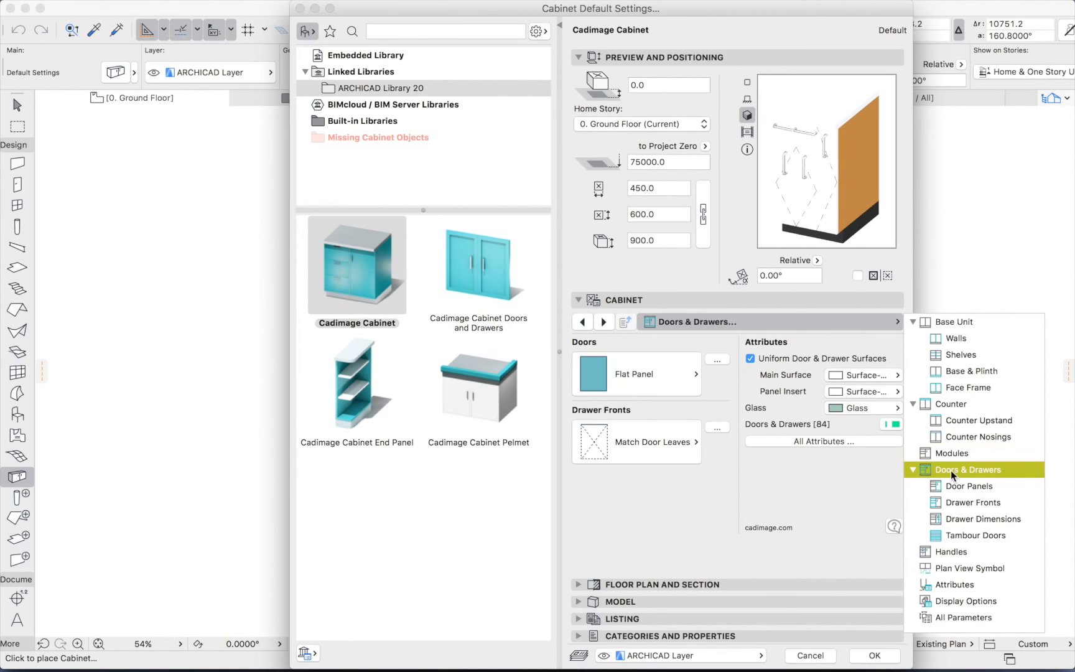
pyautogui.click(897, 376)
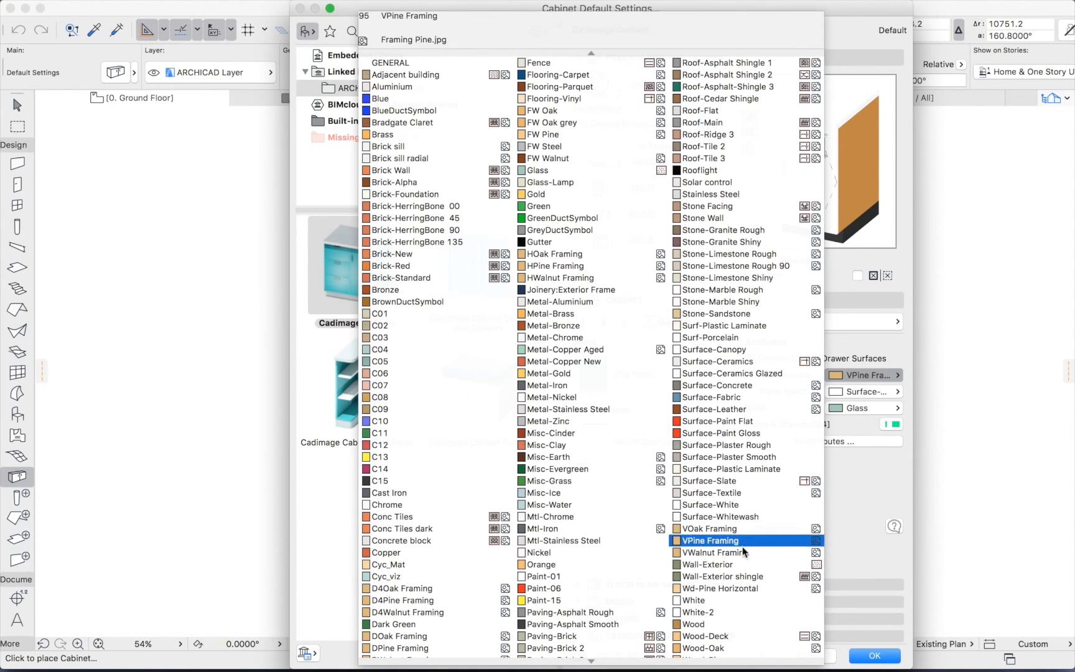
pyautogui.click(726, 622)
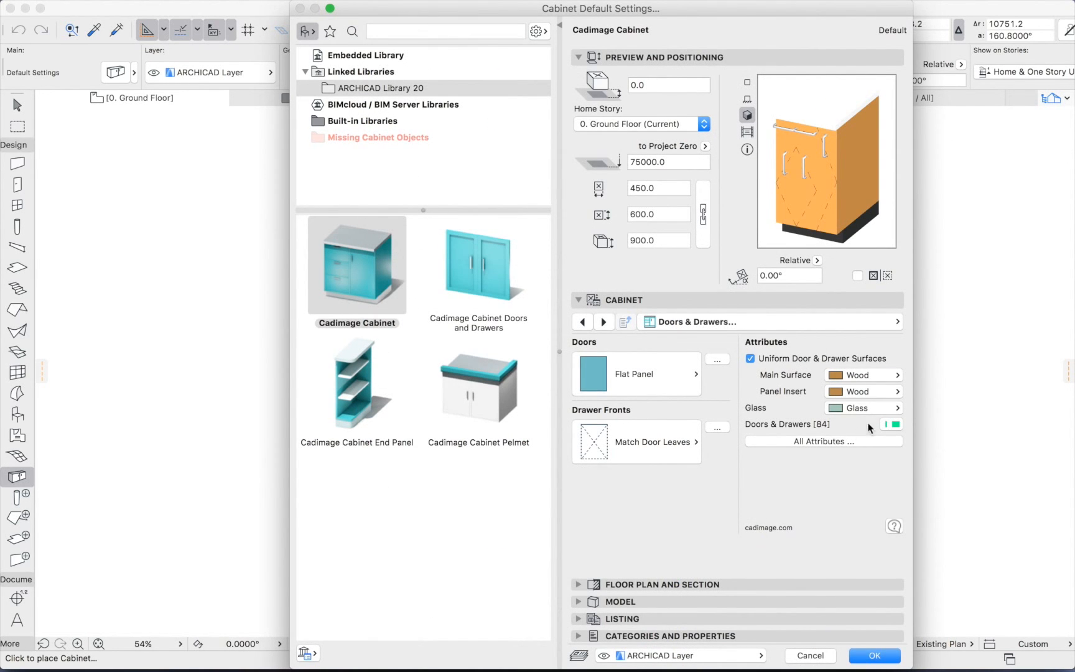
# Set the opening angle of the repeating modules' lower doors to 90 degrees.
pyautogui.click(852, 327)
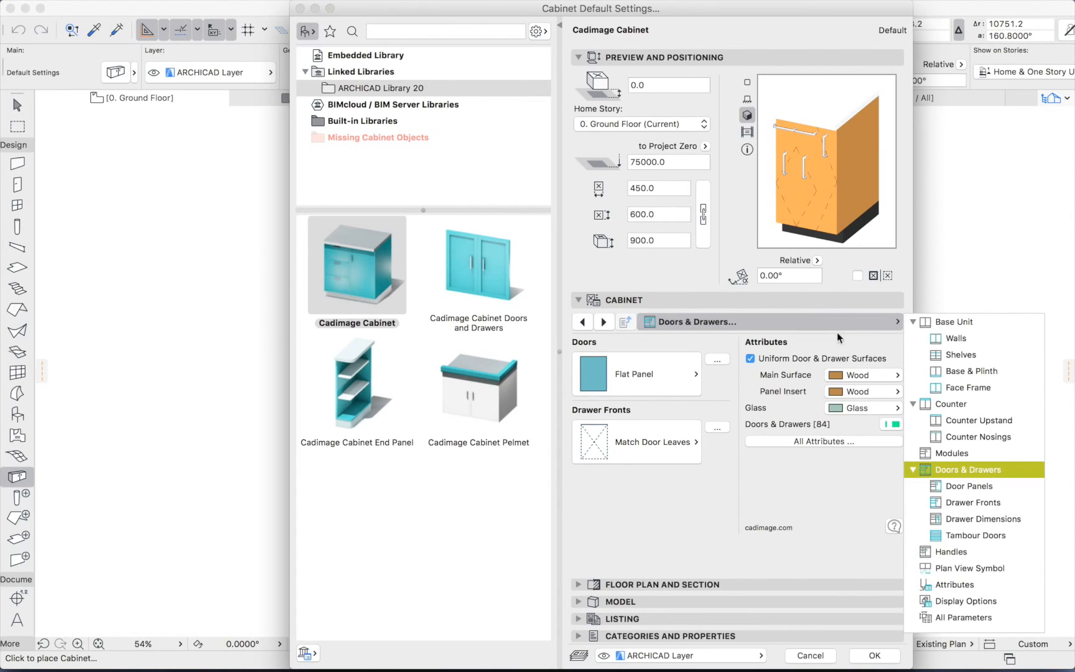
pyautogui.click(958, 454)
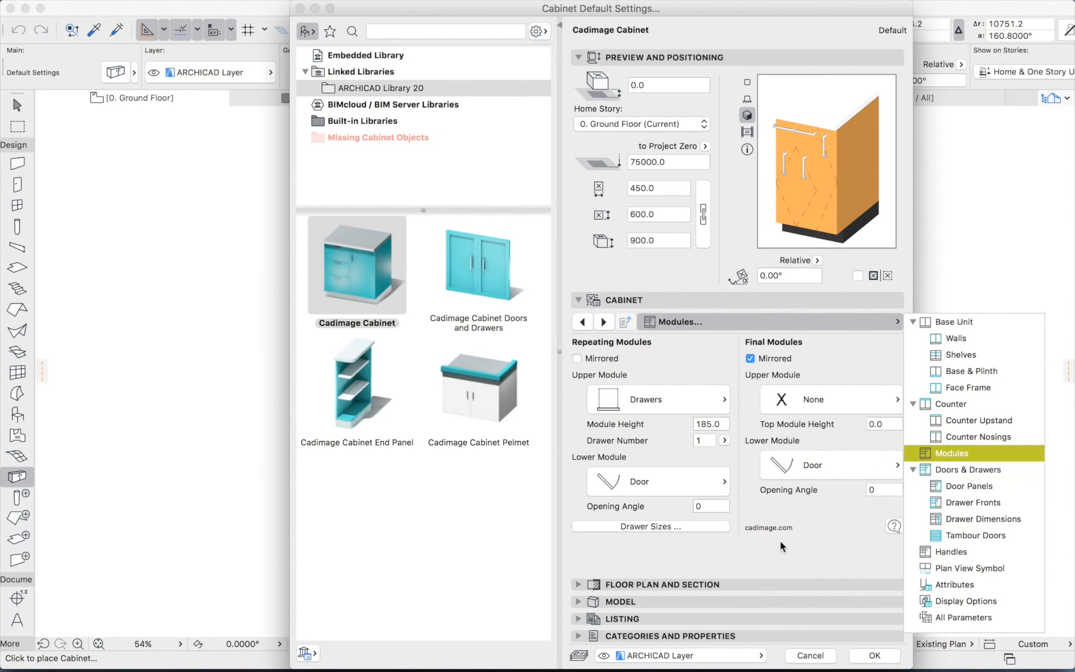
pyautogui.click(709, 505)
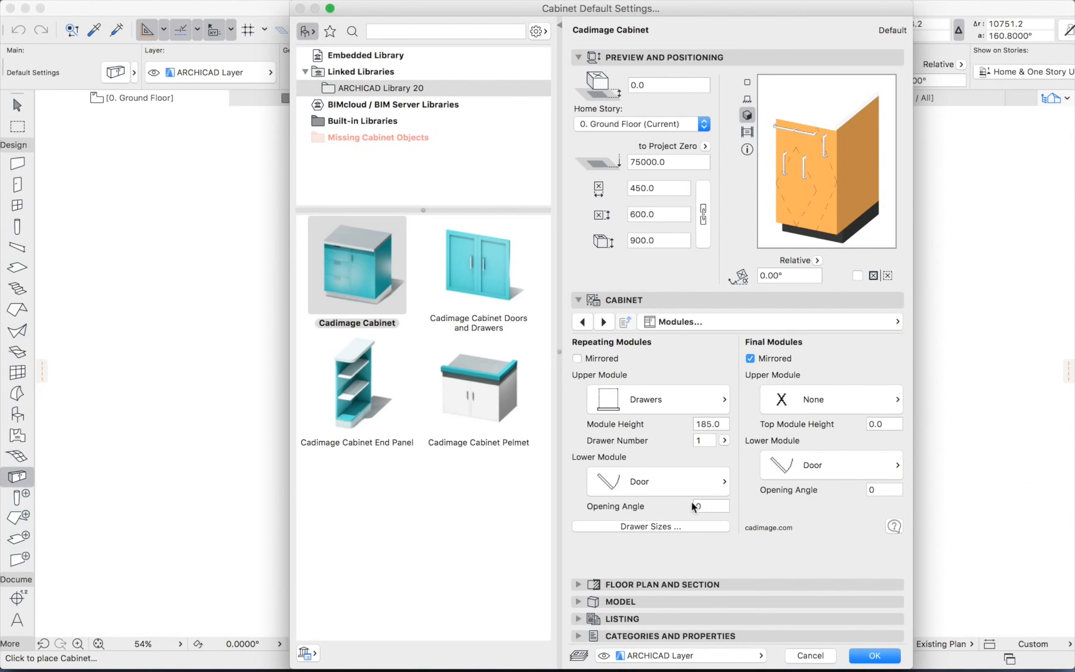
pyautogui.click(699, 506)
pyautogui.write('90')
pyautogui.press('Tab')
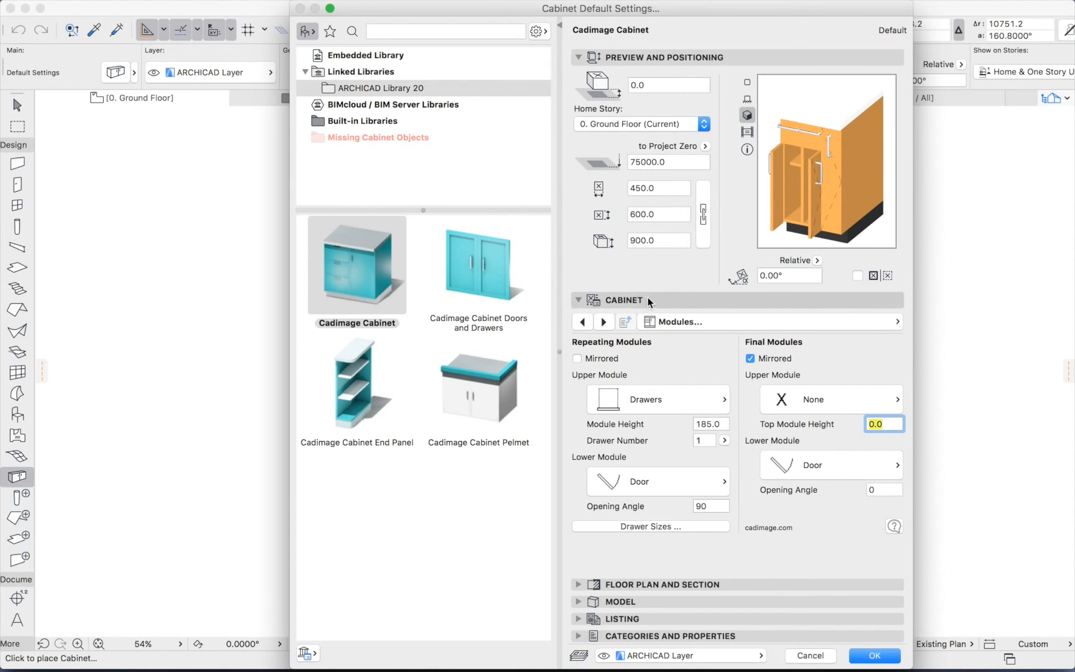
# Set the cabinet's overall width to 1200.
pyautogui.click(626, 190)
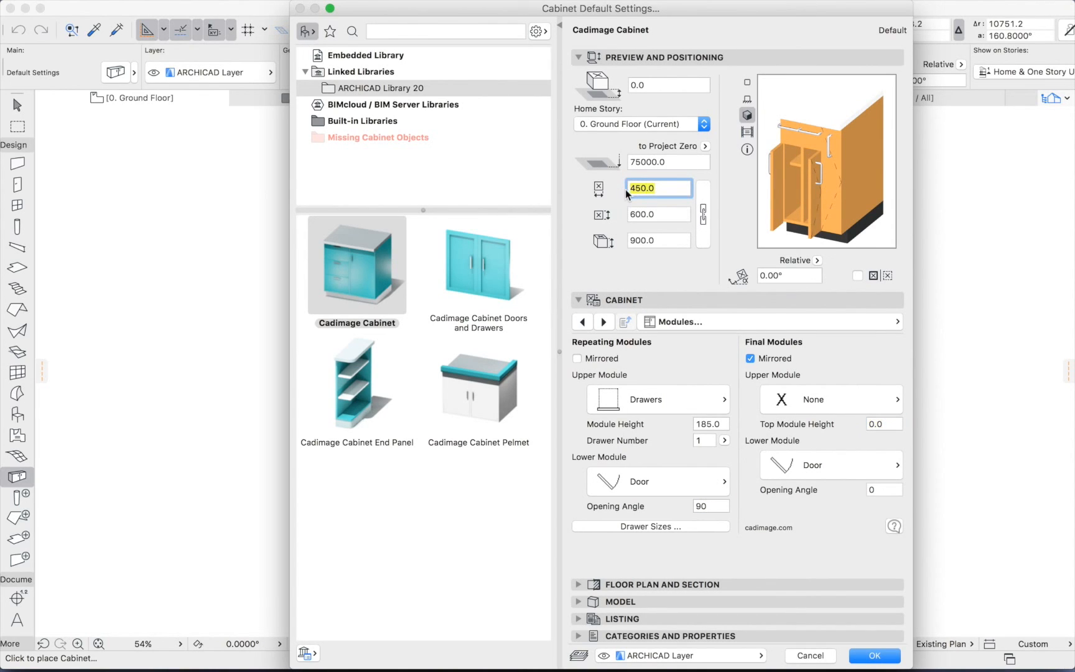
pyautogui.write('1200')
pyautogui.press('Tab')
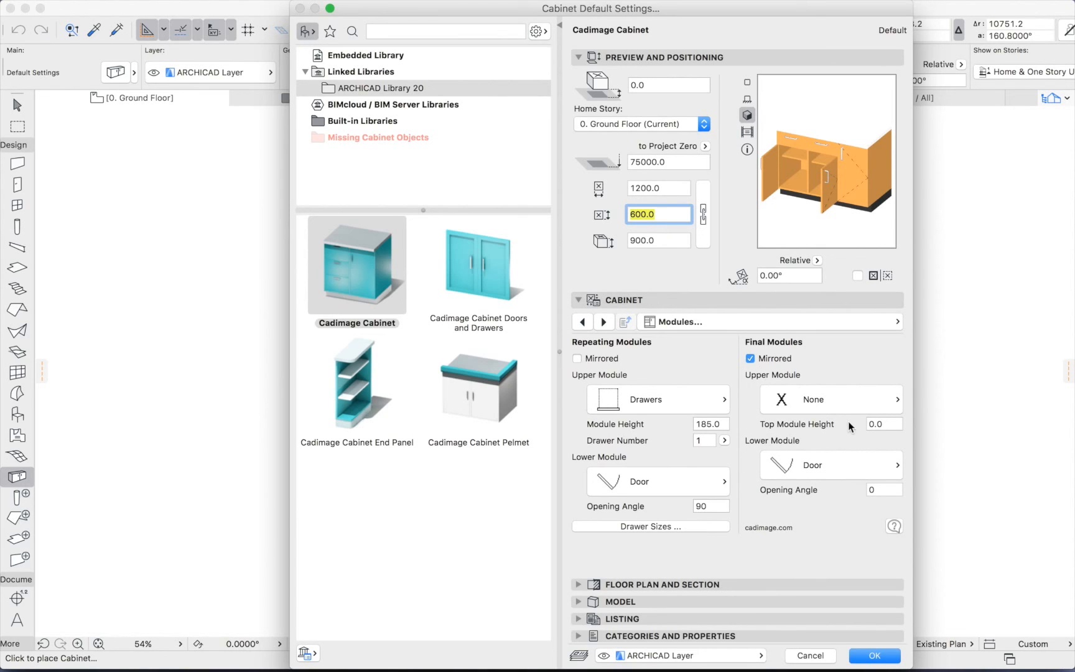
# Change the final module's lower module to Drawers with a drawer number of 4.
pyautogui.click(877, 466)
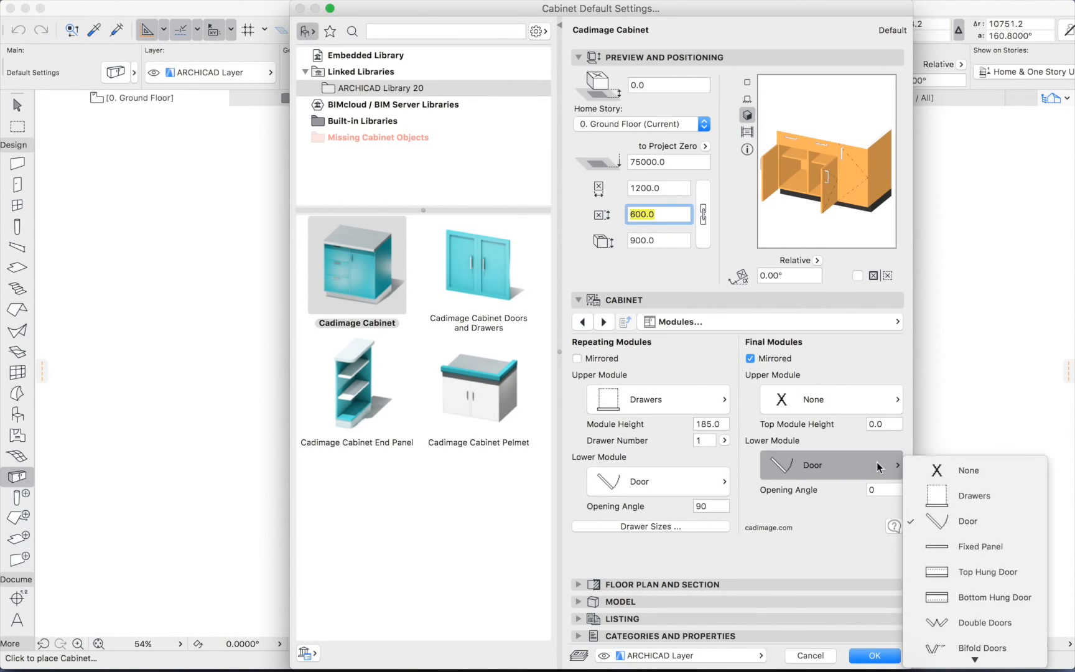
pyautogui.click(938, 496)
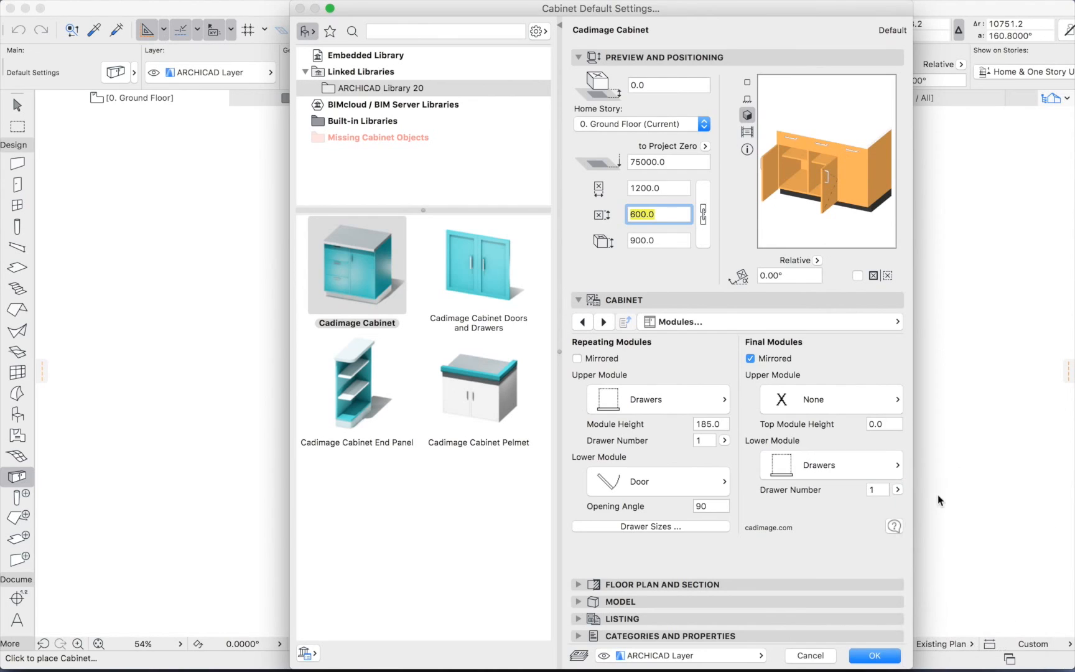
pyautogui.click(899, 490)
pyautogui.click(865, 498)
# Remove the right end wall from the cabinet's base unit, keeping the walls standing on the base.
pyautogui.click(818, 321)
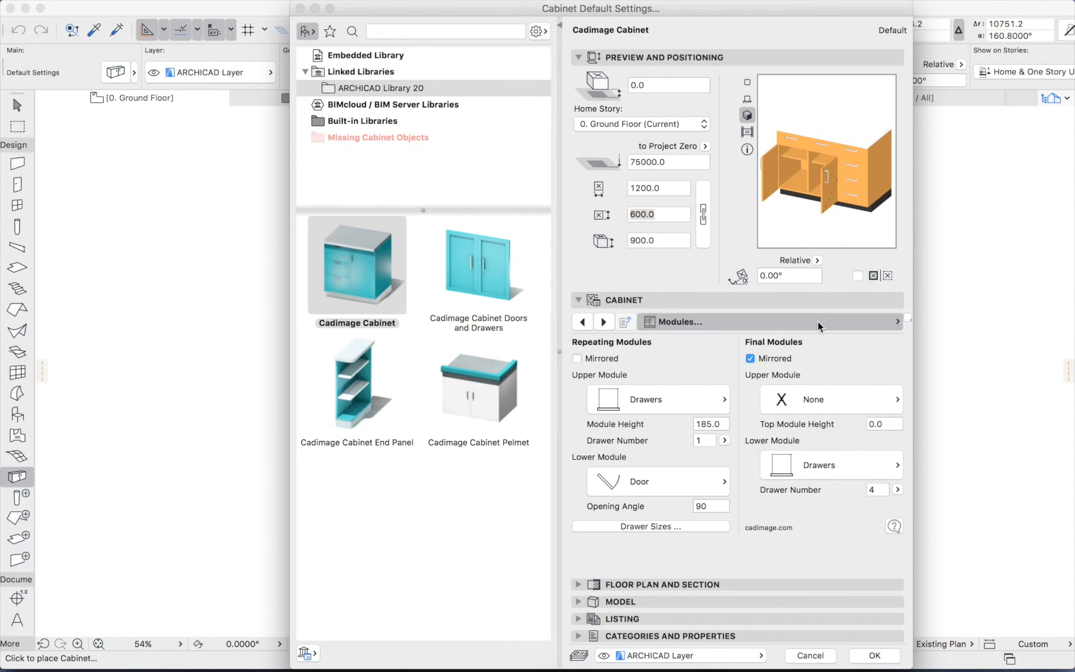
pyautogui.click(966, 341)
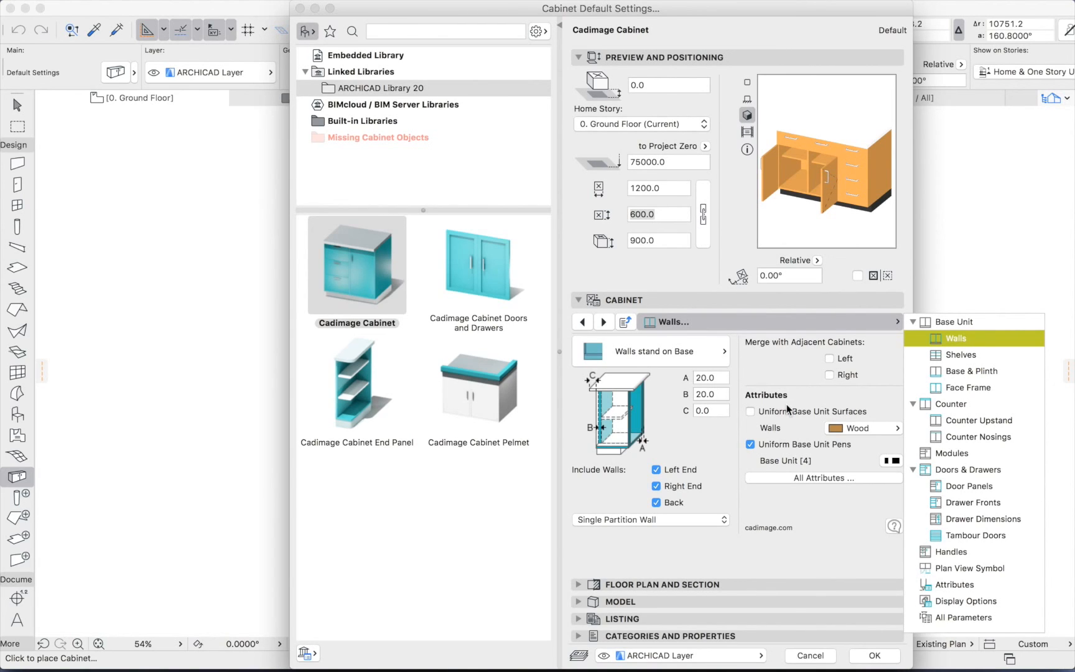
pyautogui.click(717, 353)
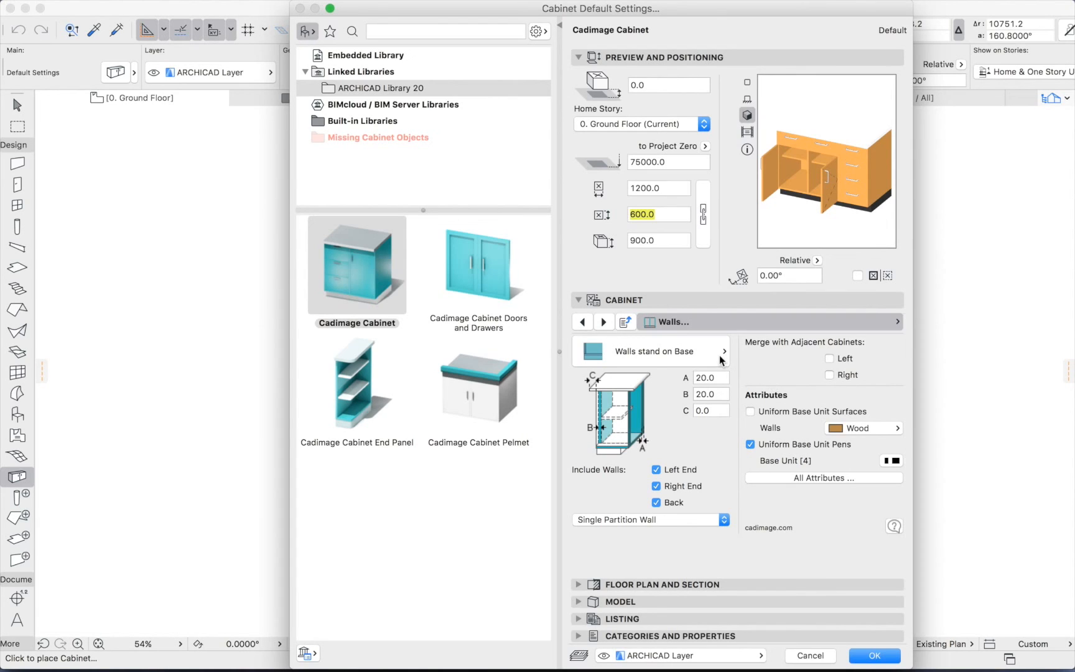
pyautogui.click(716, 353)
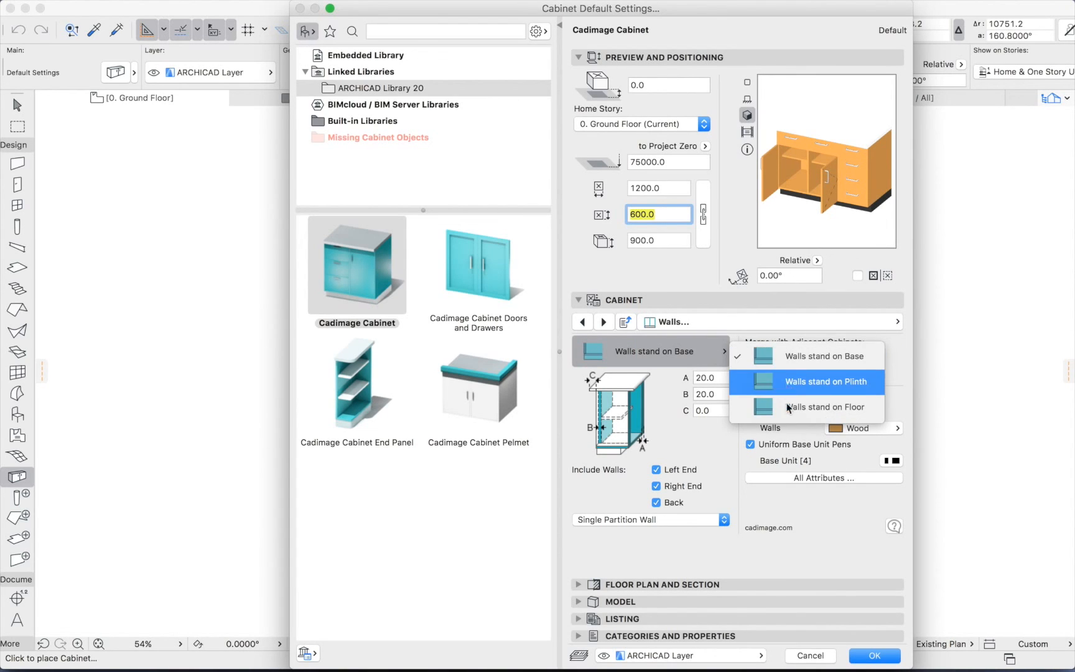
pyautogui.click(691, 353)
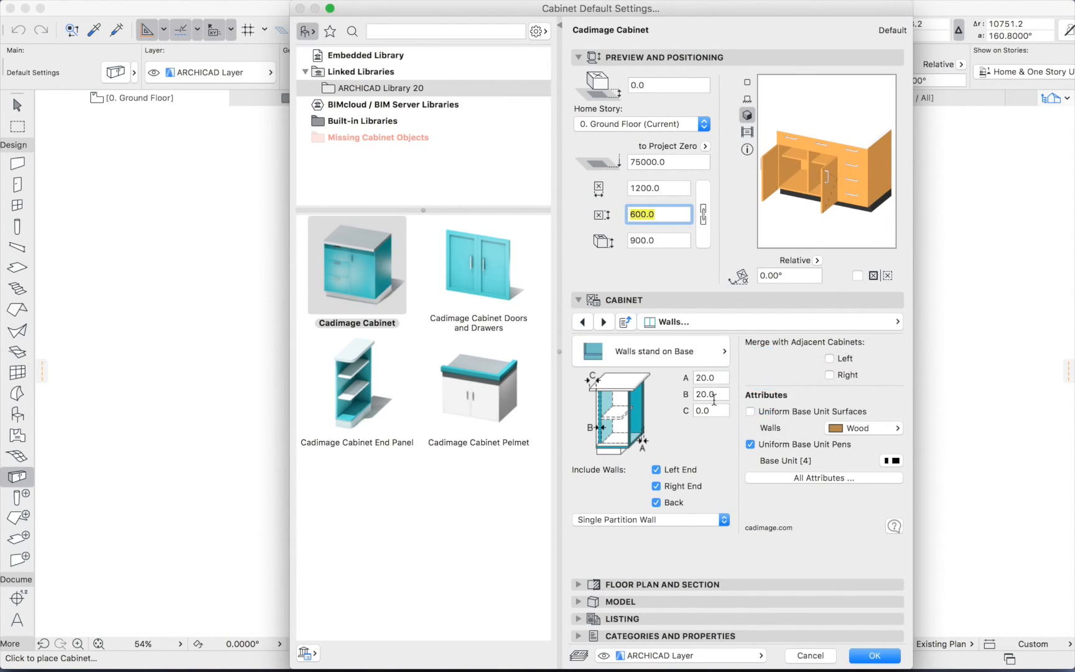
pyautogui.click(656, 488)
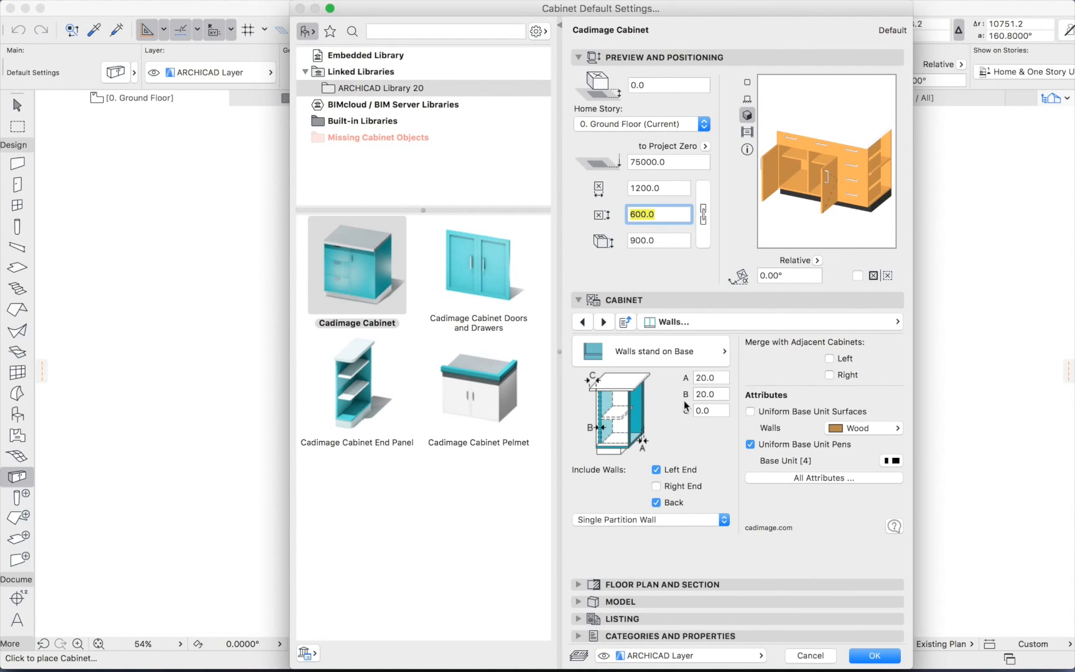
# Set the cabinet's number of shelves to 2, keeping equal spacing.
pyautogui.click(689, 345)
pyautogui.click(692, 342)
pyautogui.click(715, 323)
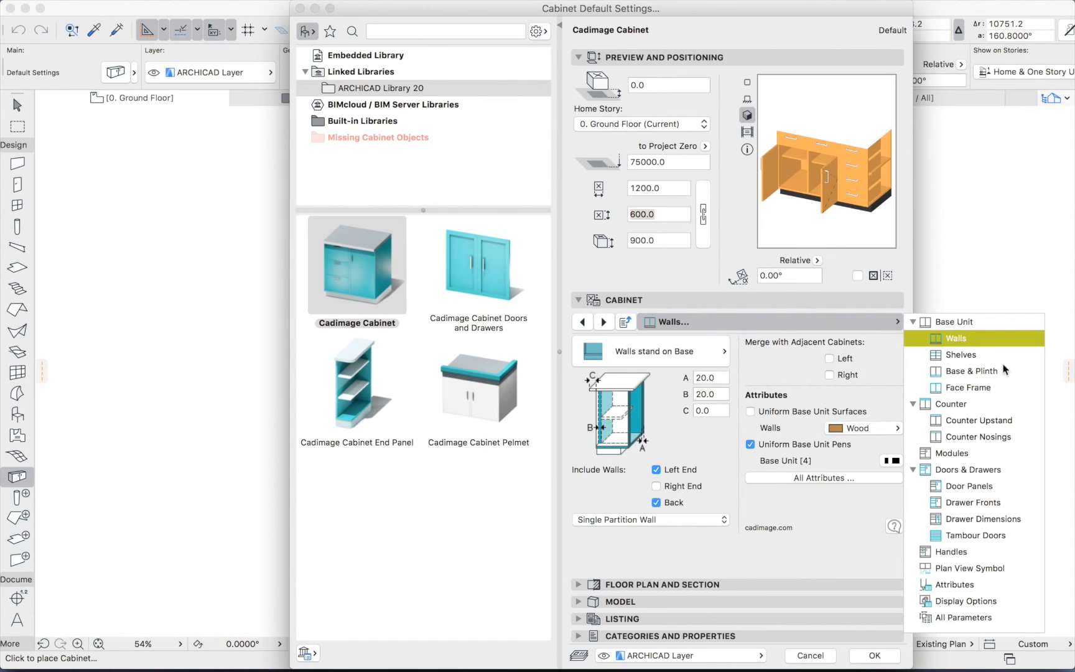
pyautogui.click(969, 355)
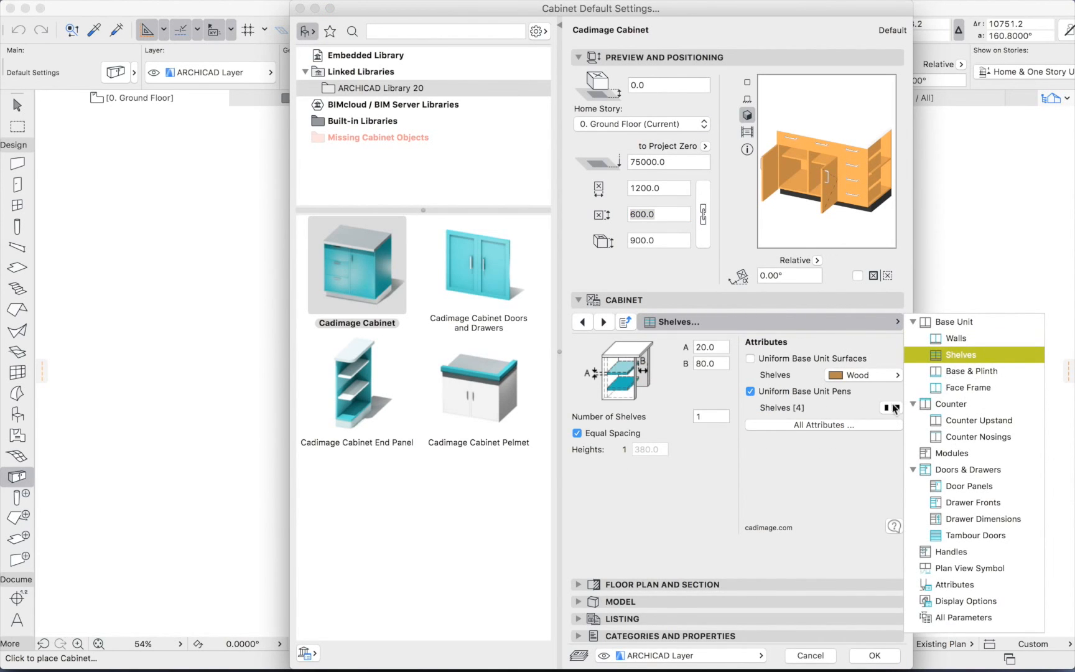
pyautogui.click(744, 413)
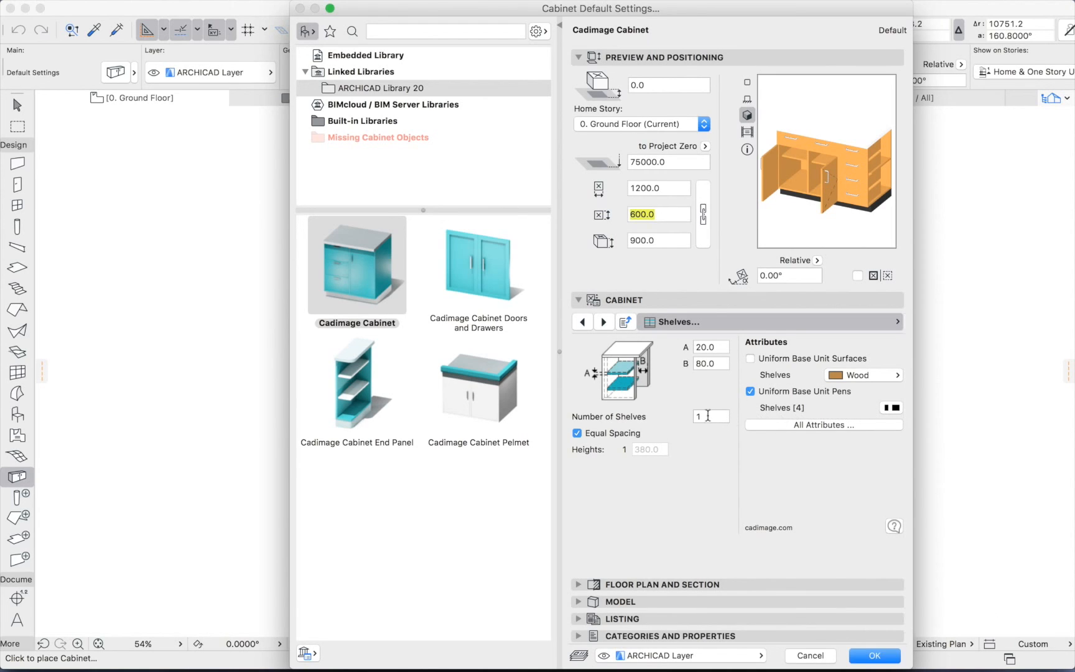
pyautogui.click(704, 417)
pyautogui.write('2')
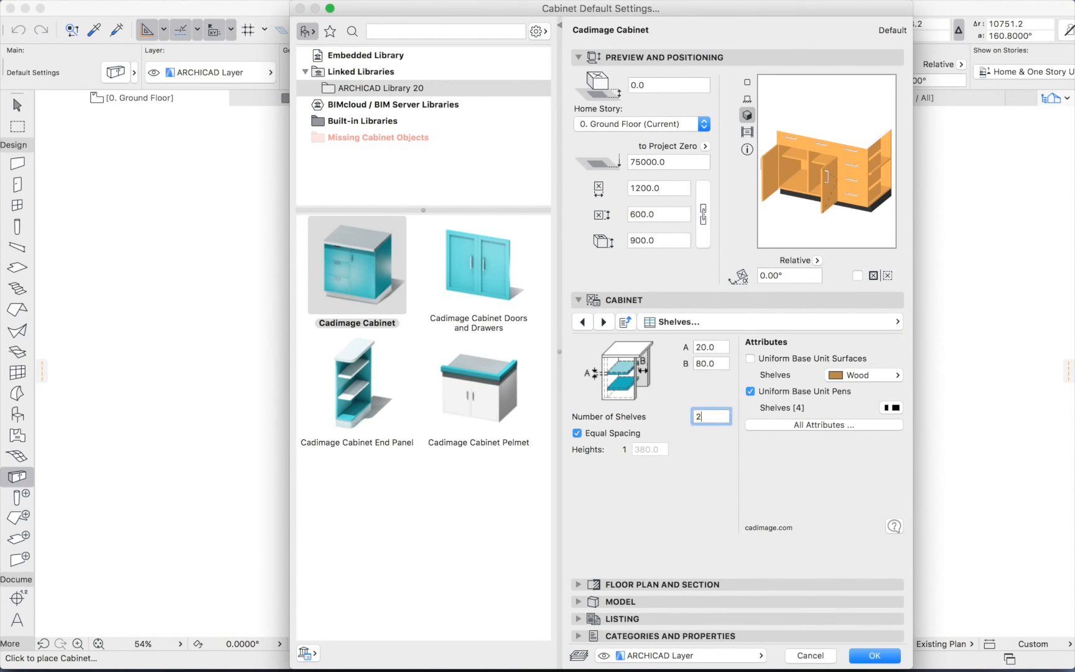
pyautogui.press('Tab')
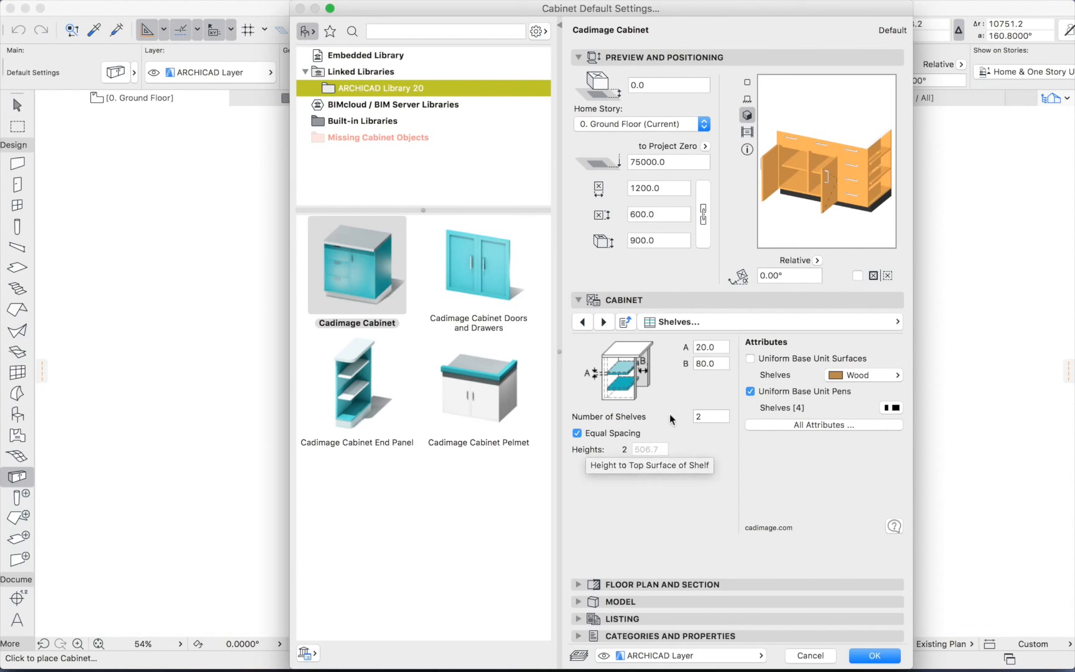
# Review the base and plinth settings and the face frame mounting options, keeping Surface Mount directly onto Base Unit.
pyautogui.click(703, 319)
pyautogui.click(971, 371)
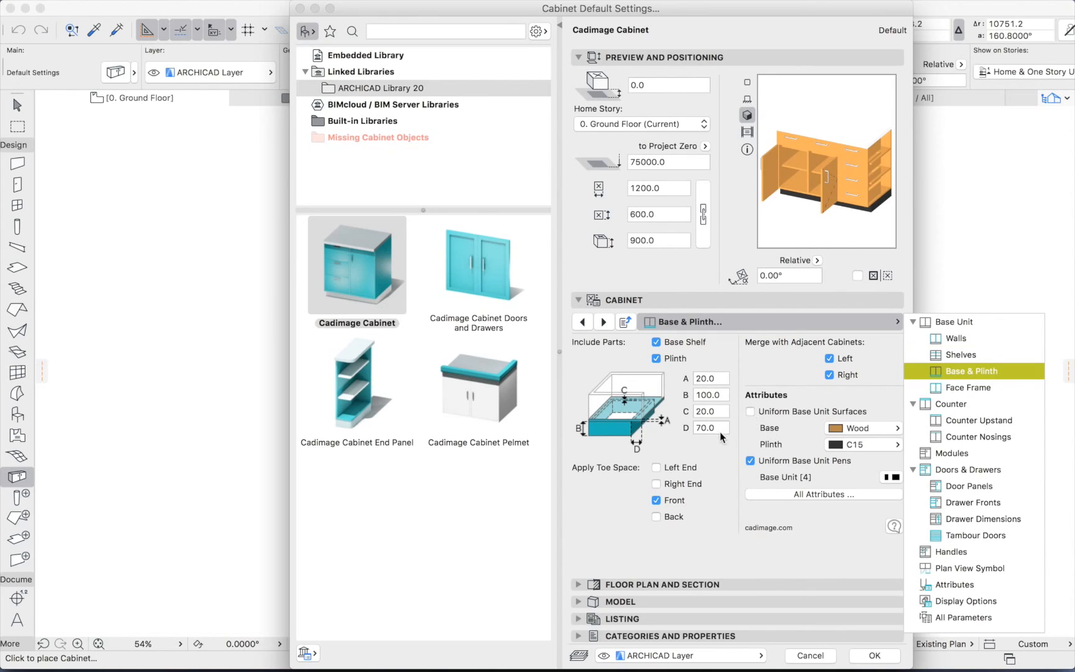
pyautogui.click(961, 390)
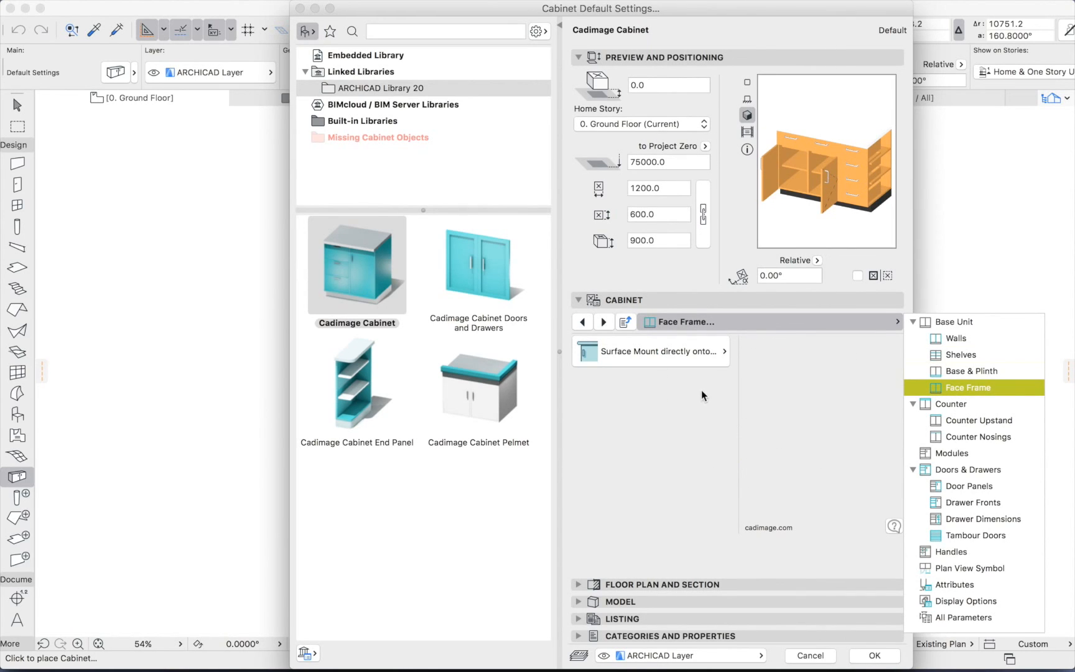
pyautogui.click(689, 353)
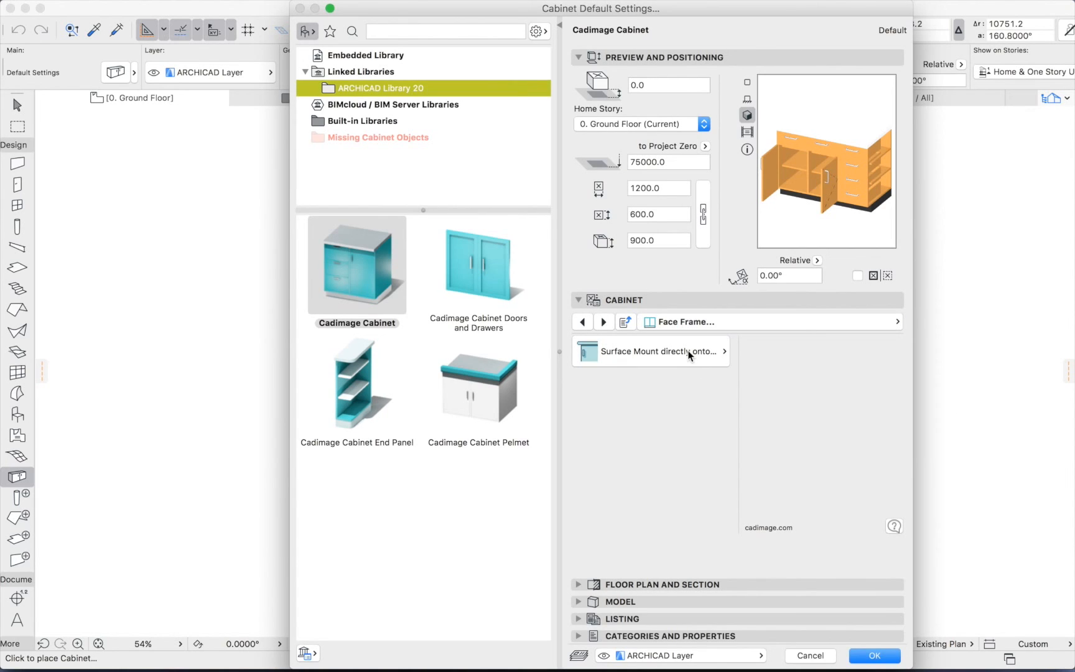
pyautogui.click(689, 352)
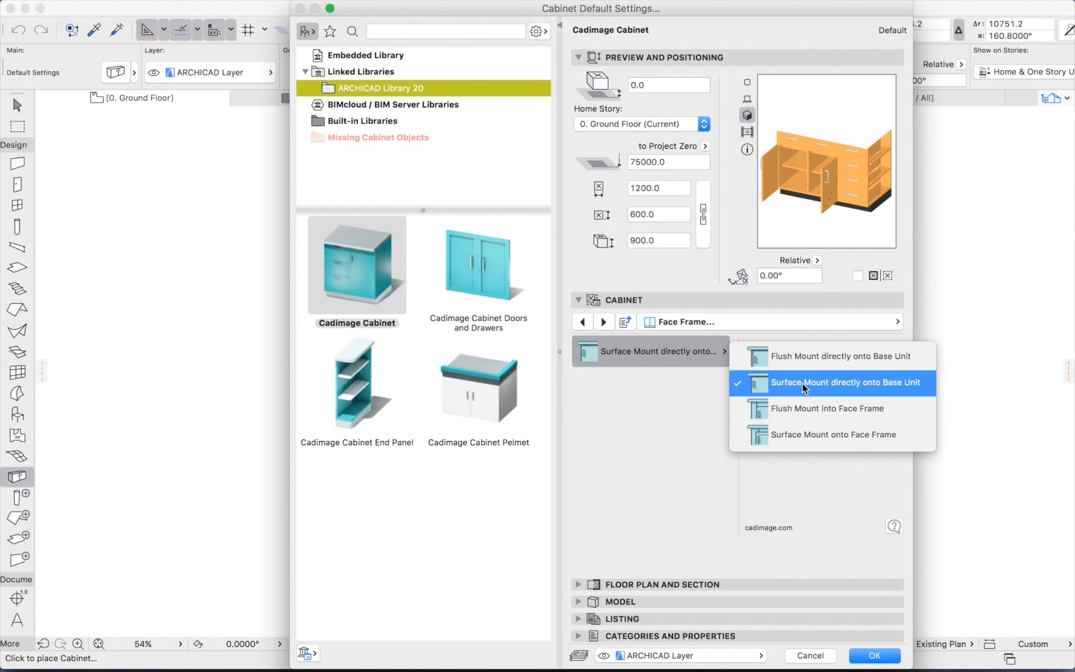
pyautogui.click(781, 384)
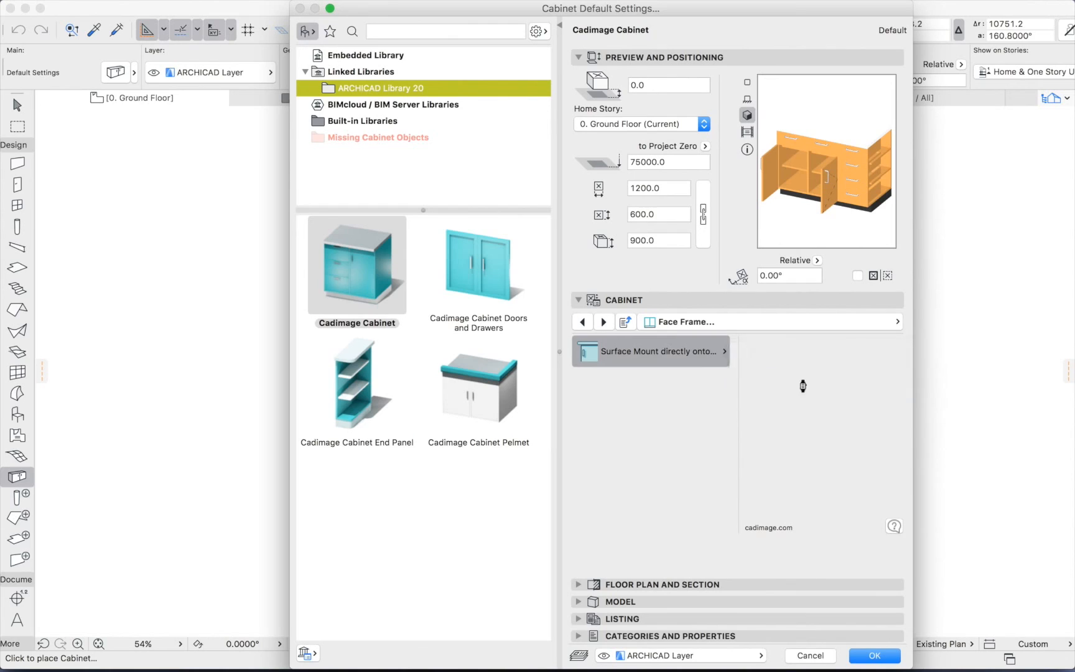
# Set the counter's bench top surface to Mtl-Stainless Steel, keeping uniform counter surfaces on.
pyautogui.click(786, 322)
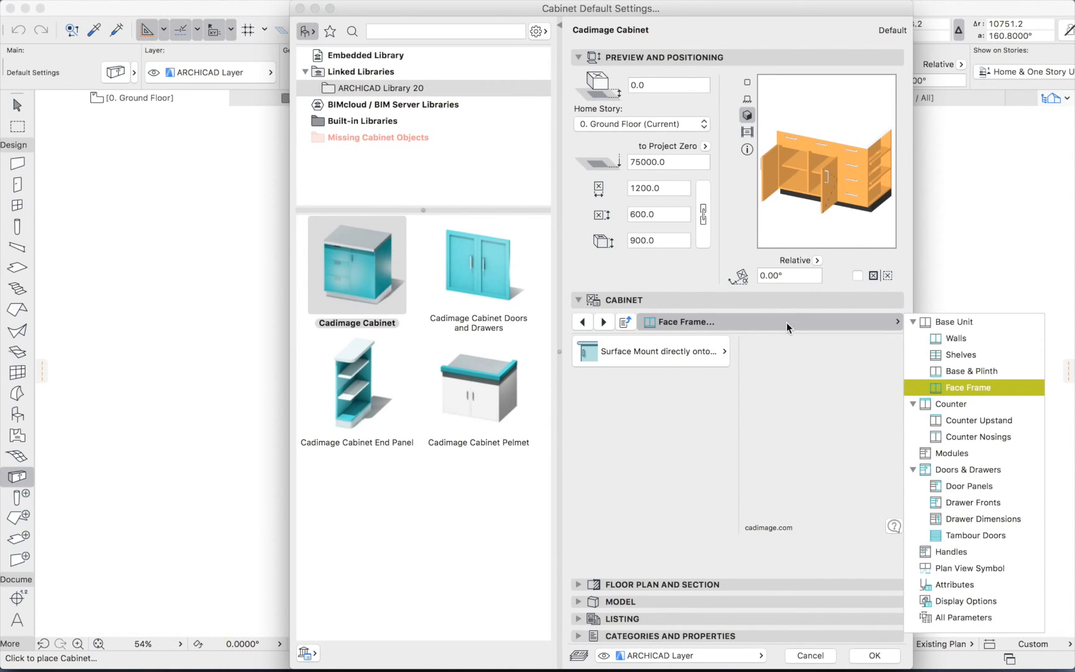
pyautogui.click(968, 406)
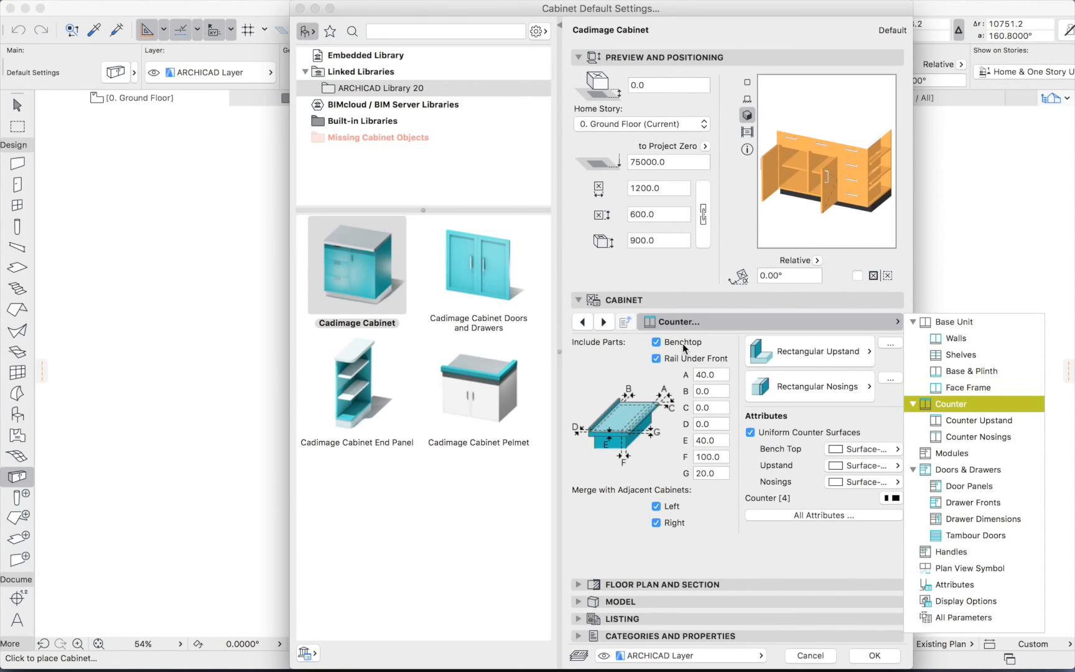
pyautogui.click(731, 378)
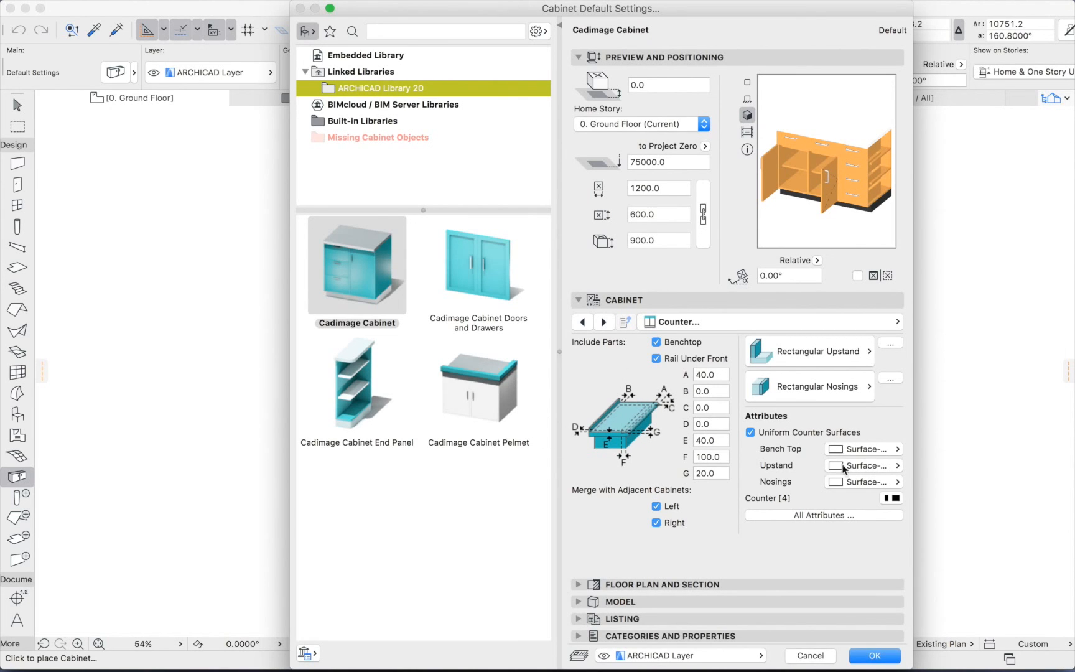
pyautogui.click(886, 449)
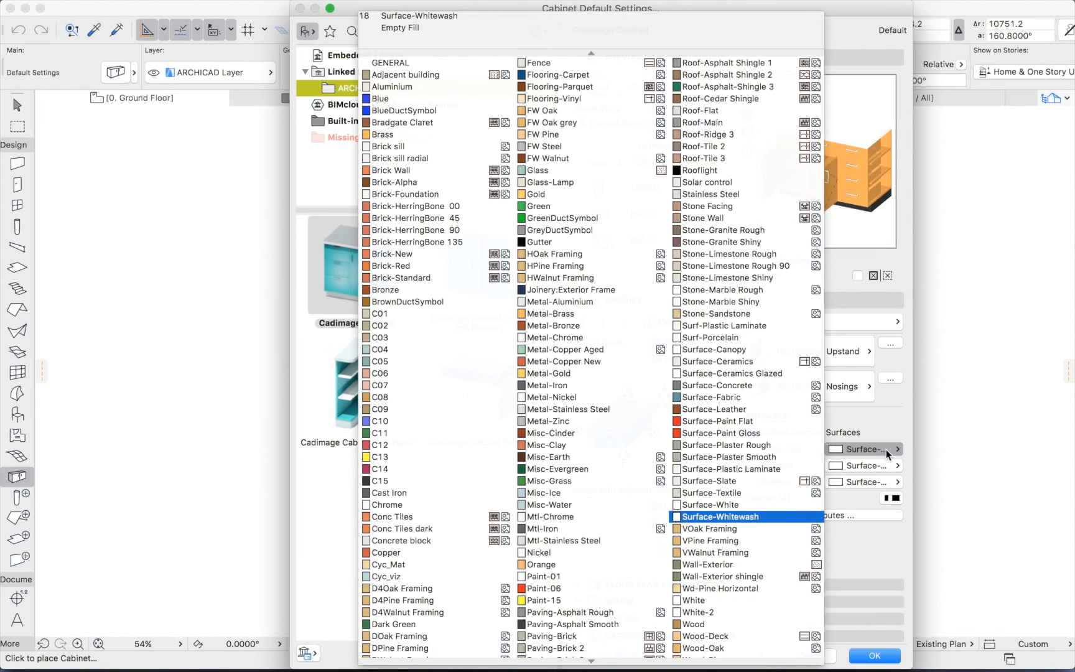
pyautogui.click(555, 540)
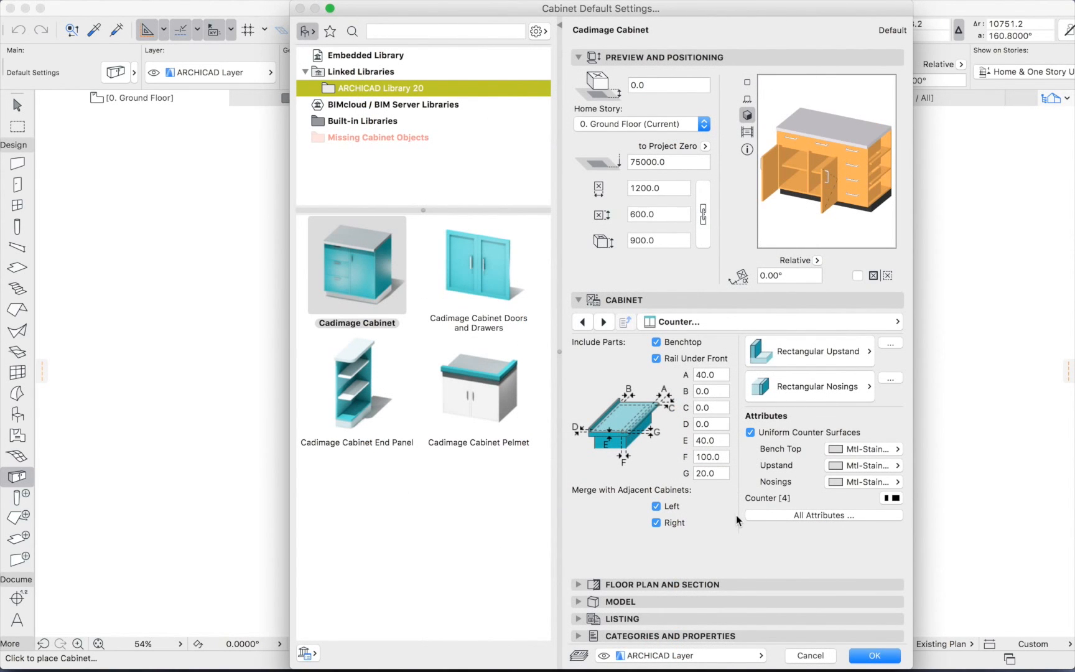
# Apply the rectangular counter upstand to the back edge.
pyautogui.click(780, 321)
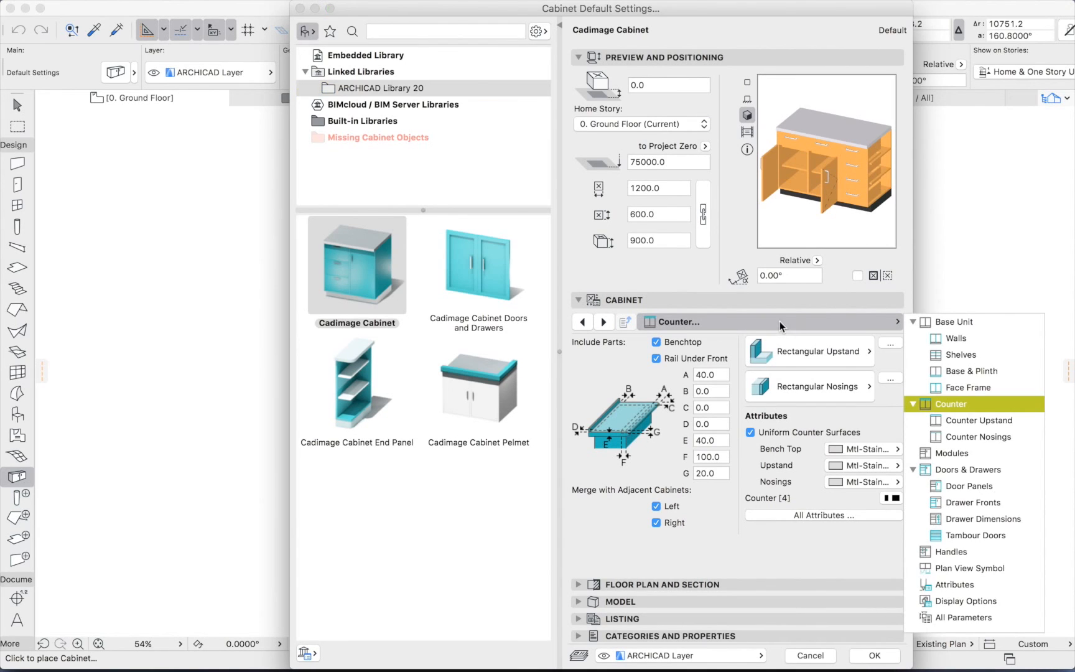
pyautogui.click(990, 420)
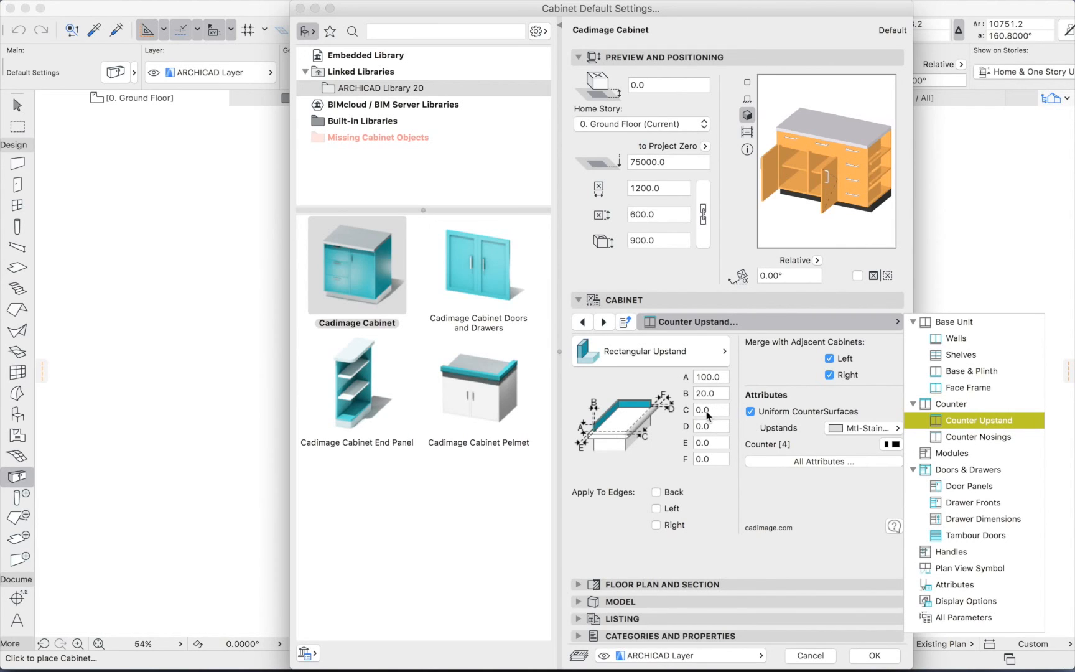
pyautogui.click(657, 492)
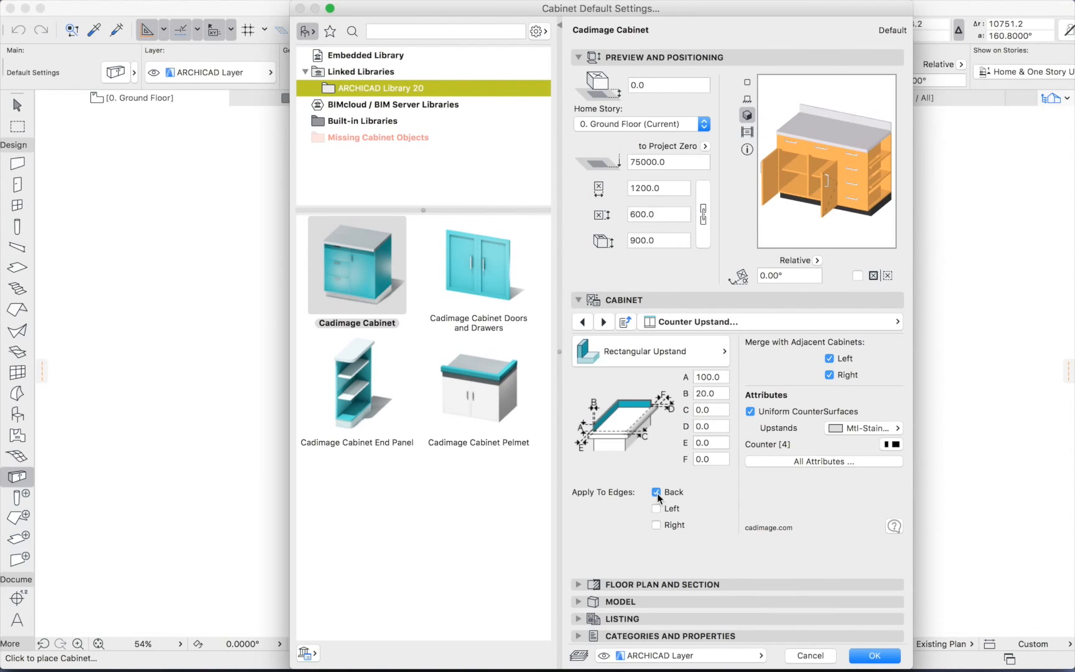
# Change the cabinet's handles to the Loop type and set the handle pen to 1.
pyautogui.click(890, 322)
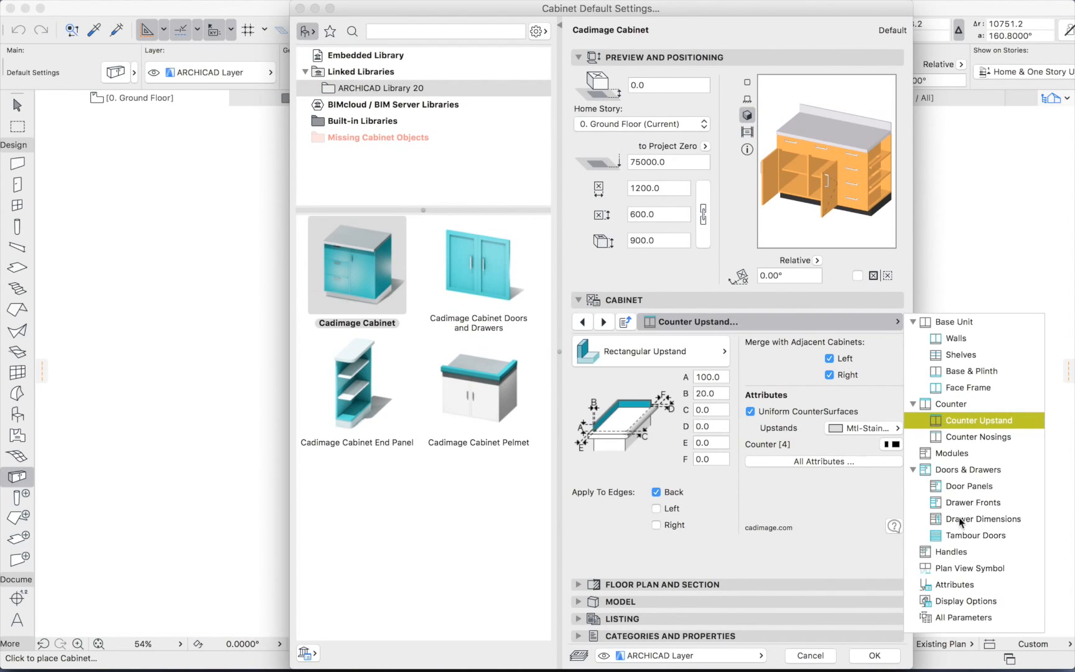
pyautogui.click(952, 552)
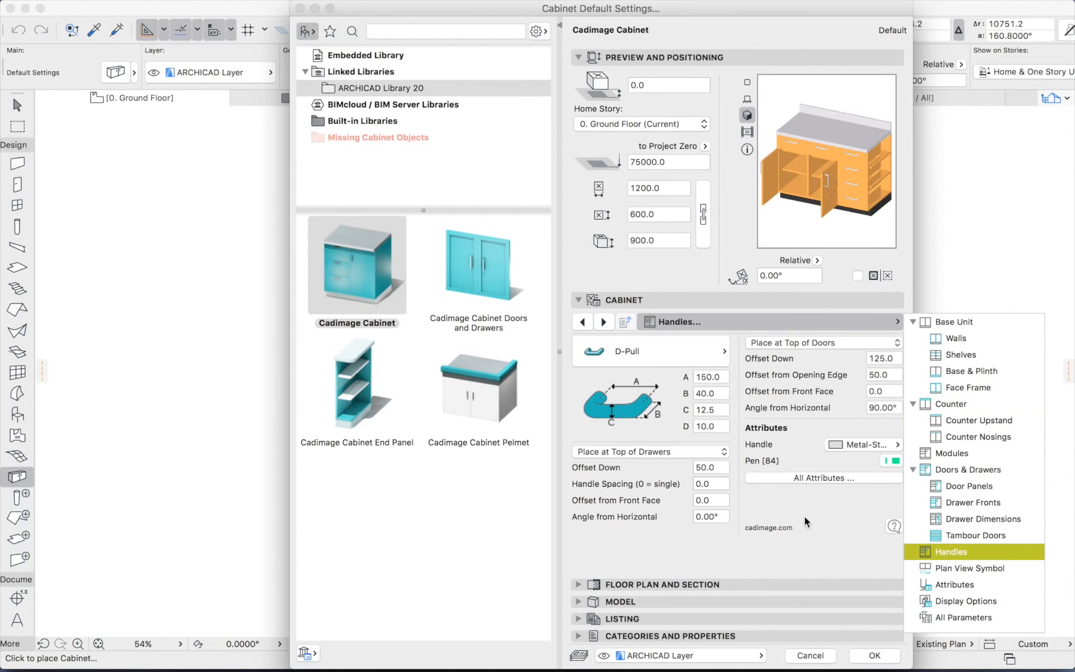
pyautogui.click(738, 386)
pyautogui.click(715, 352)
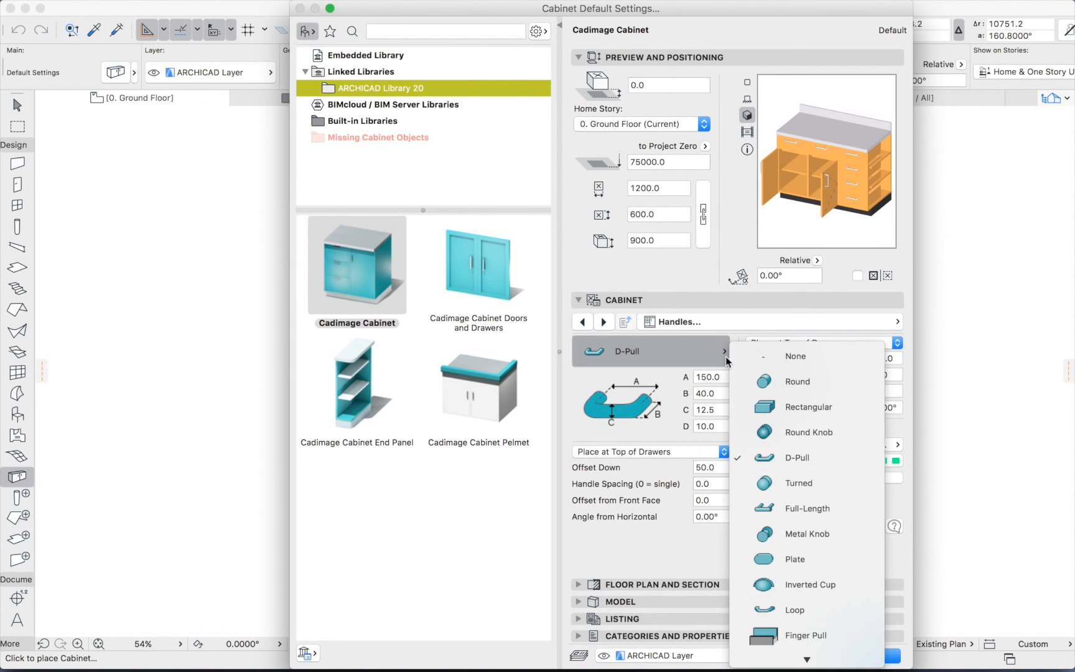
pyautogui.click(774, 606)
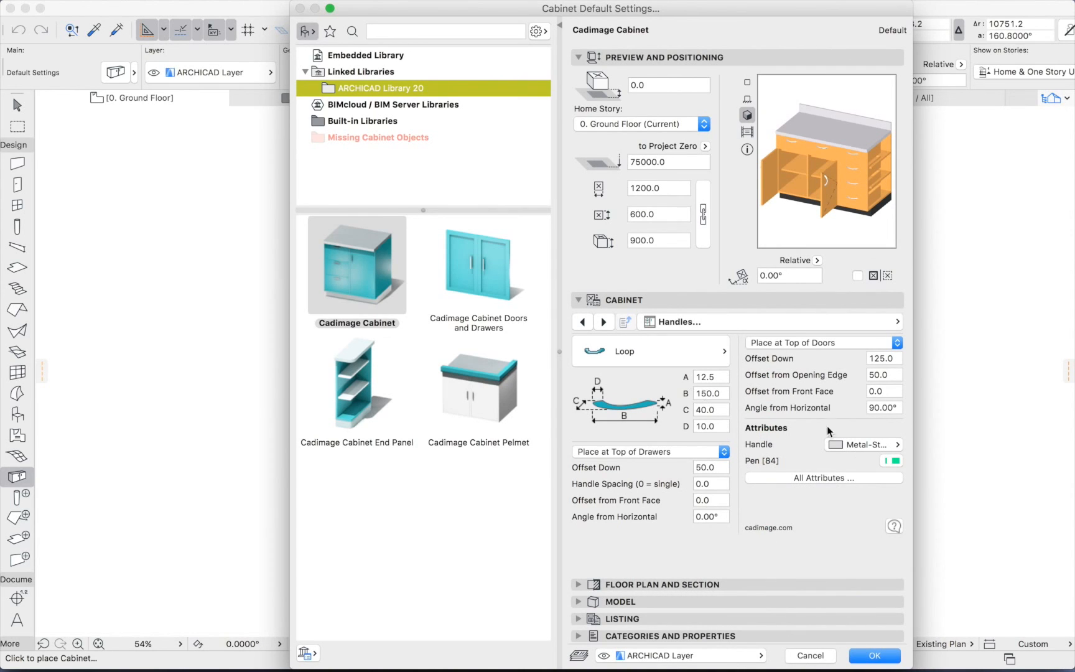
pyautogui.click(895, 461)
pyautogui.click(646, 459)
# Set the label pen of the cabinet's plan view symbol to 1.
pyautogui.click(897, 322)
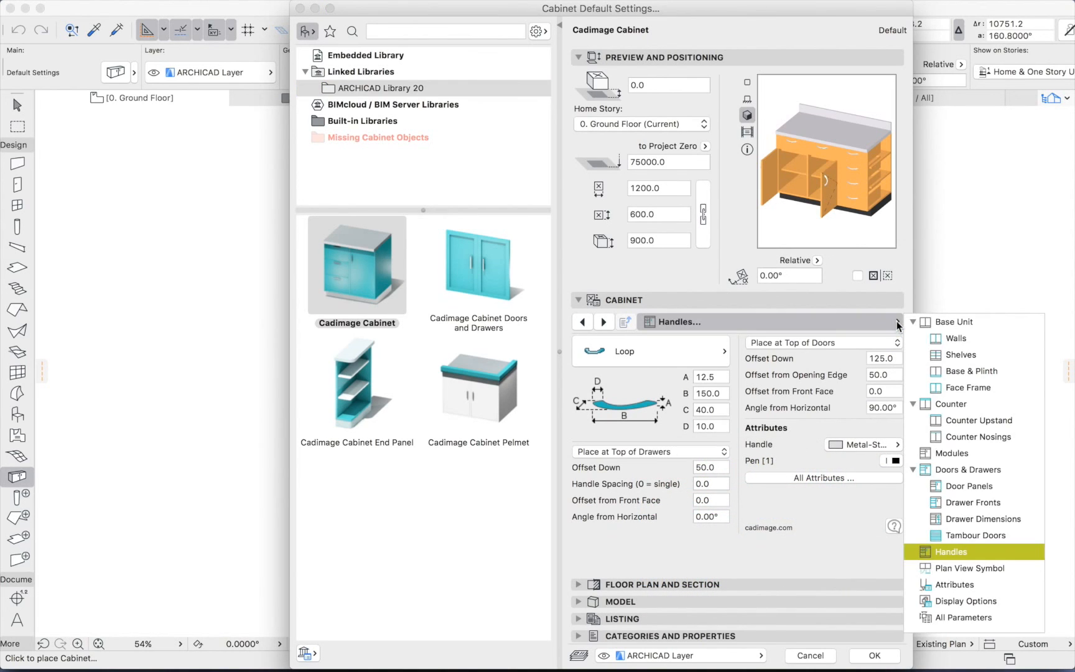
pyautogui.click(963, 570)
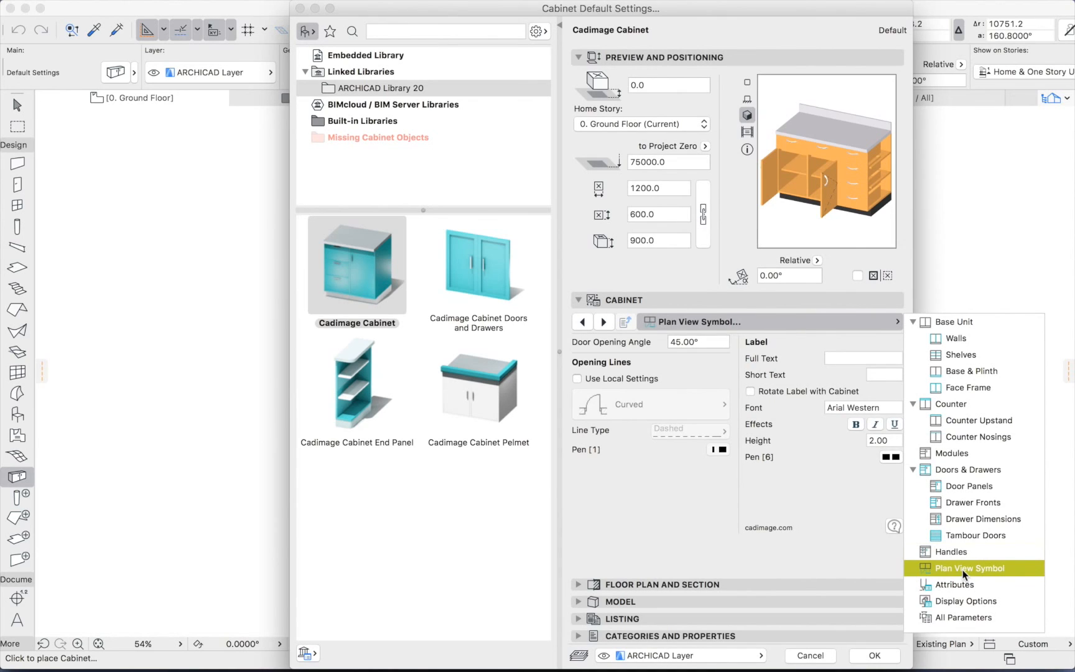
pyautogui.click(864, 538)
pyautogui.click(902, 461)
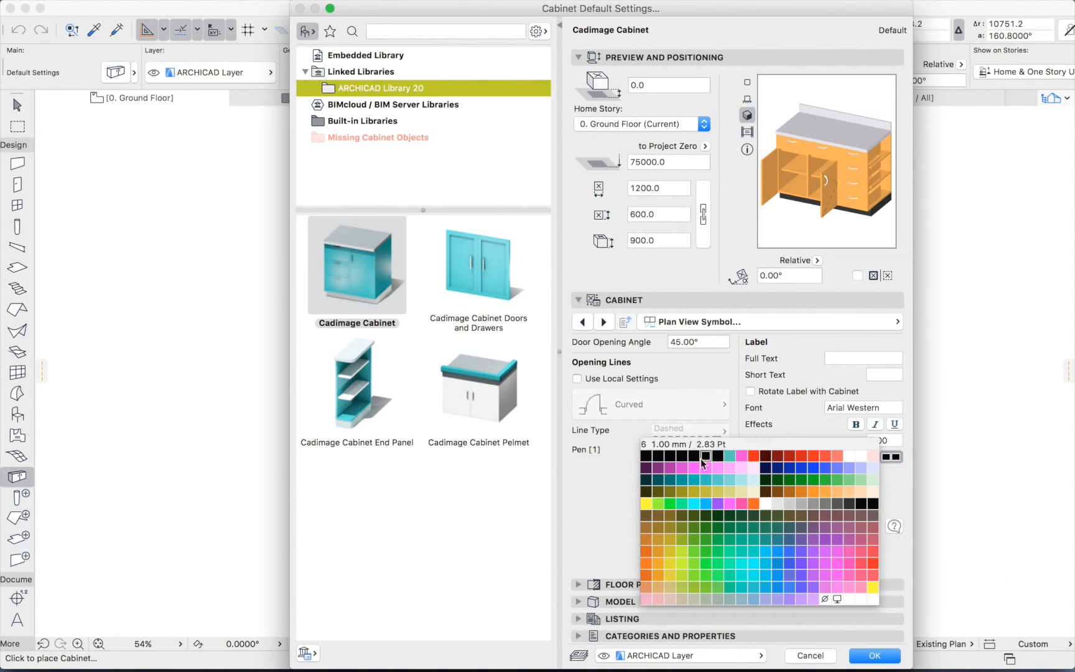
pyautogui.click(644, 460)
# In the cabinet's attributes, set the Doors & Drawer Fronts pen and the Base Unit view pen to 1, previewing the cabinet in plan.
pyautogui.click(889, 319)
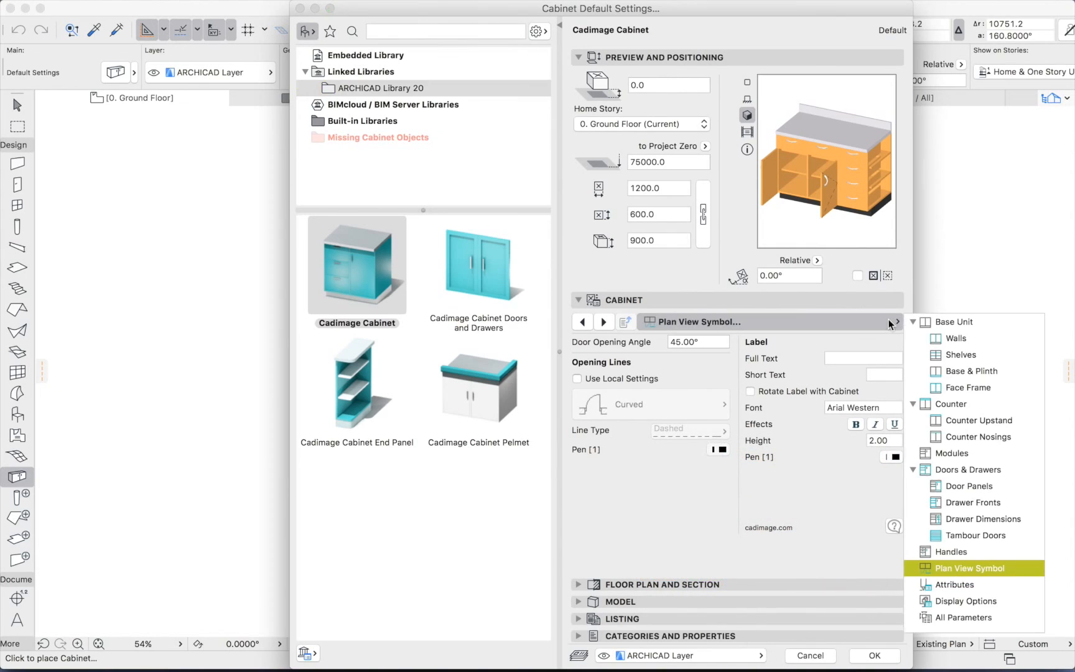
pyautogui.click(958, 584)
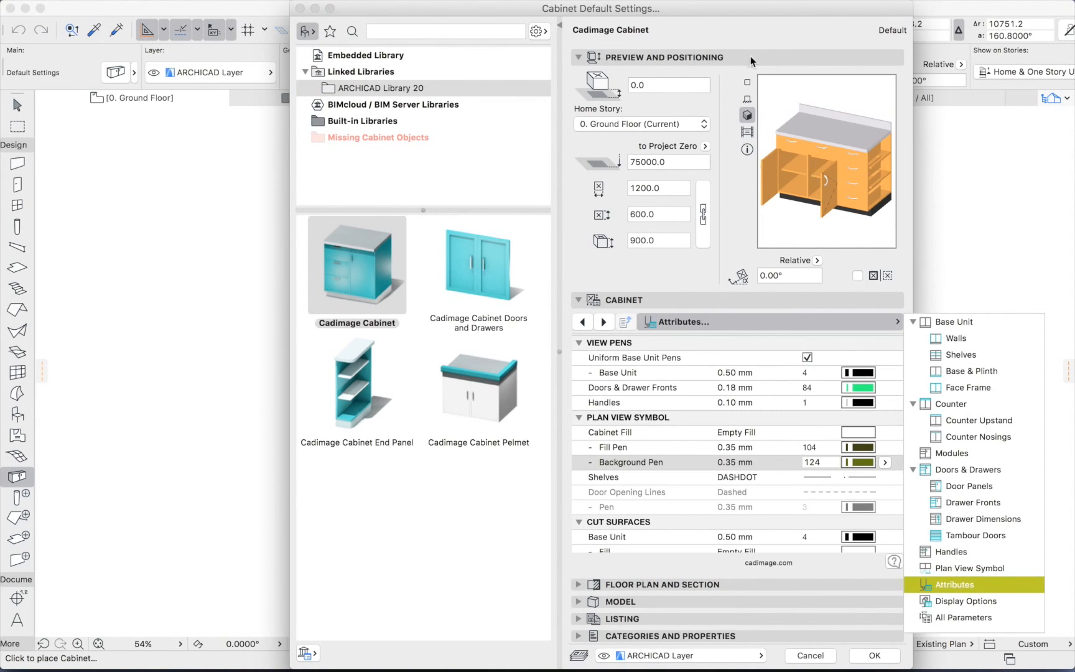
pyautogui.click(748, 81)
pyautogui.click(747, 82)
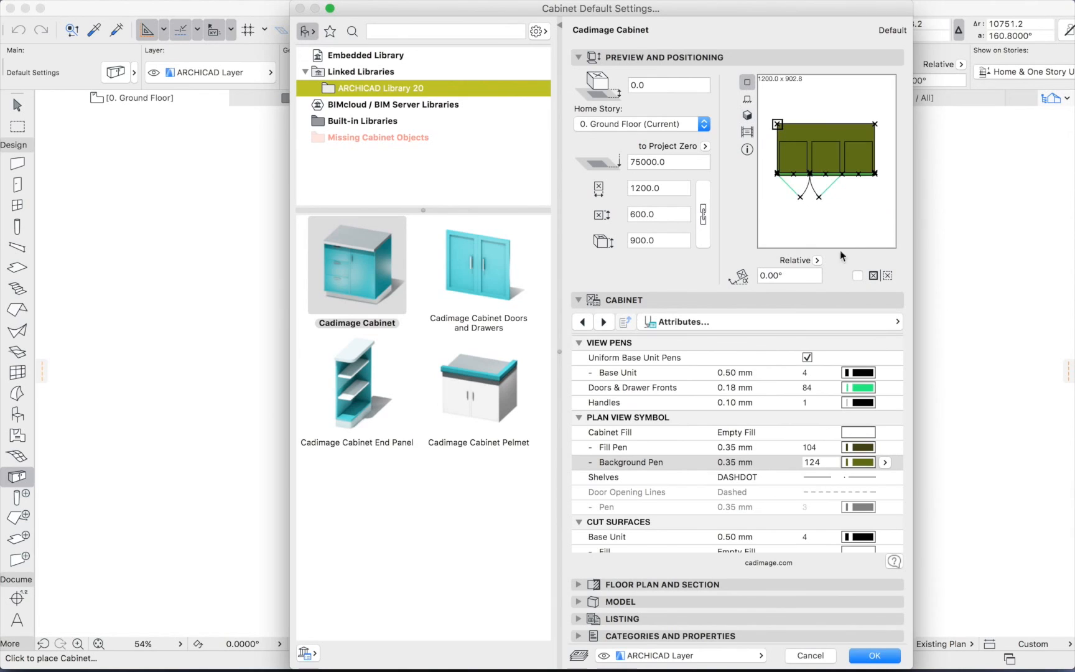
pyautogui.click(876, 392)
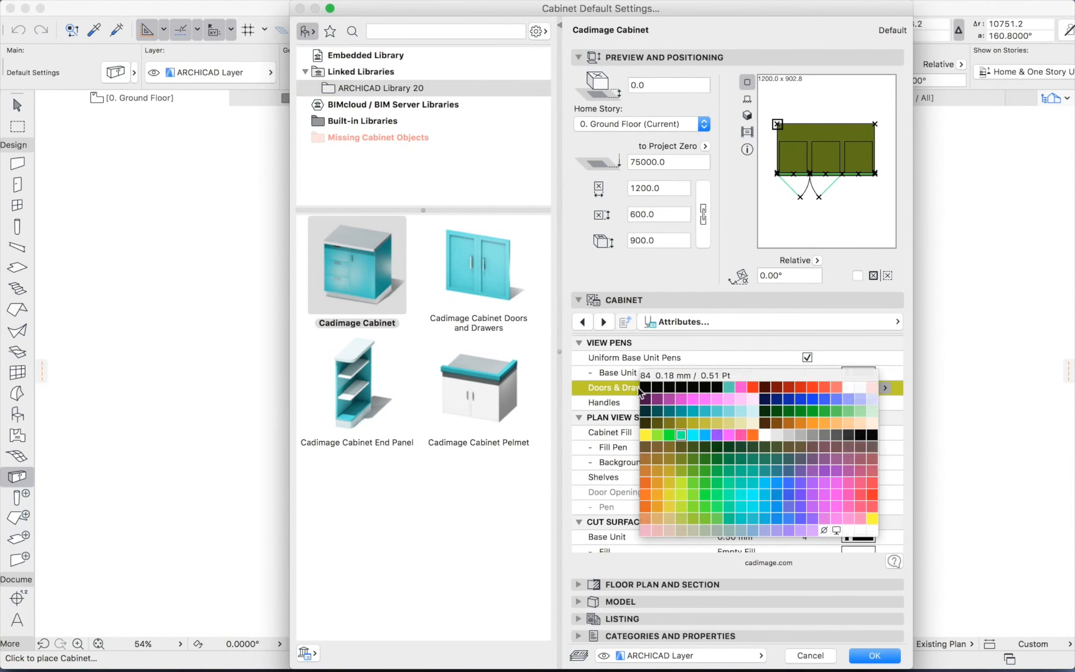
pyautogui.click(642, 394)
pyautogui.click(859, 372)
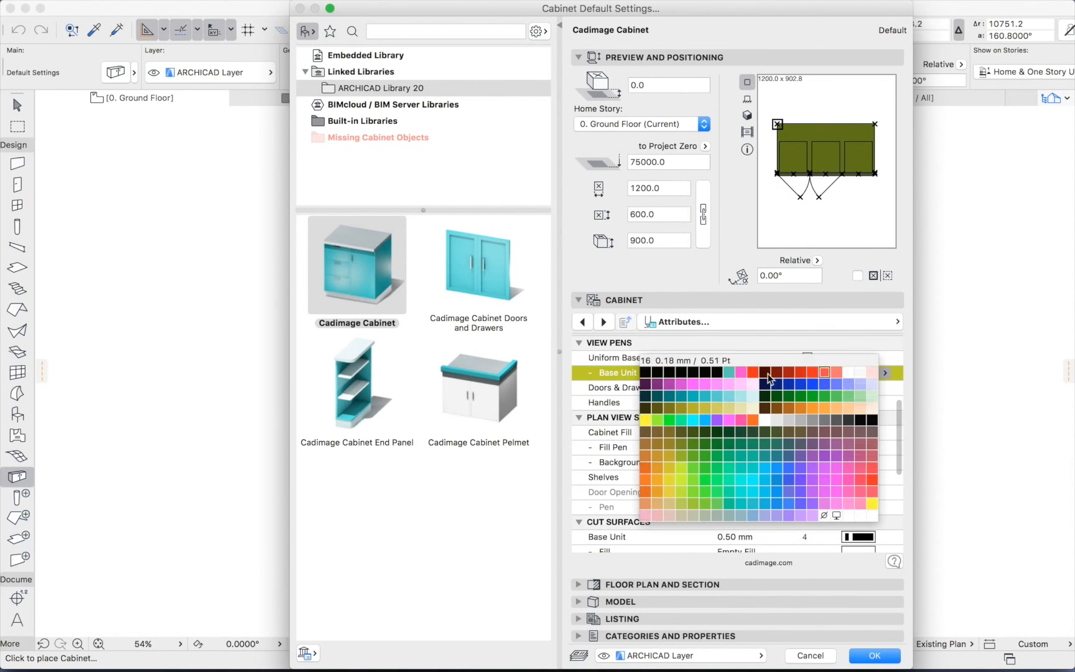
pyautogui.click(647, 375)
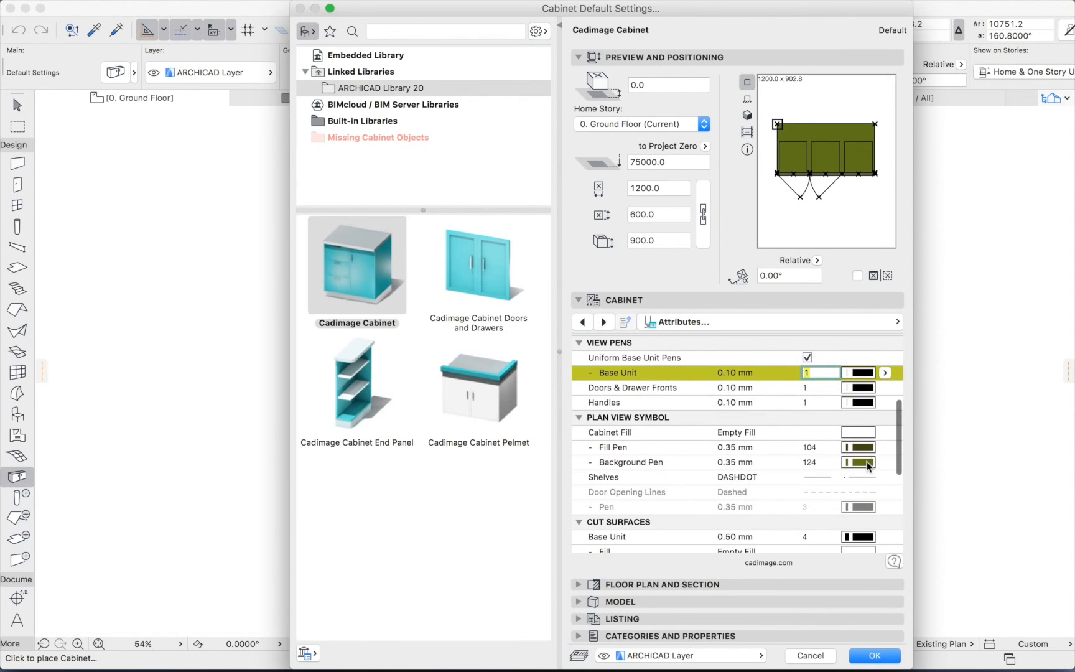
# Set the plan view symbol's background pen to 1.
pyautogui.click(868, 463)
pyautogui.click(647, 464)
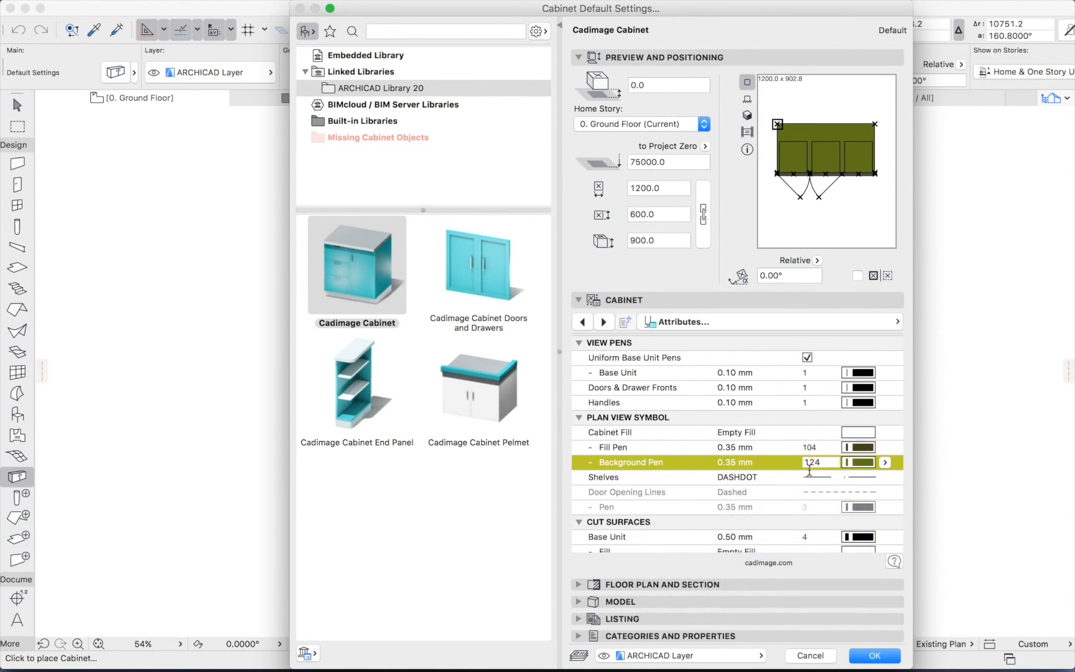
pyautogui.click(886, 462)
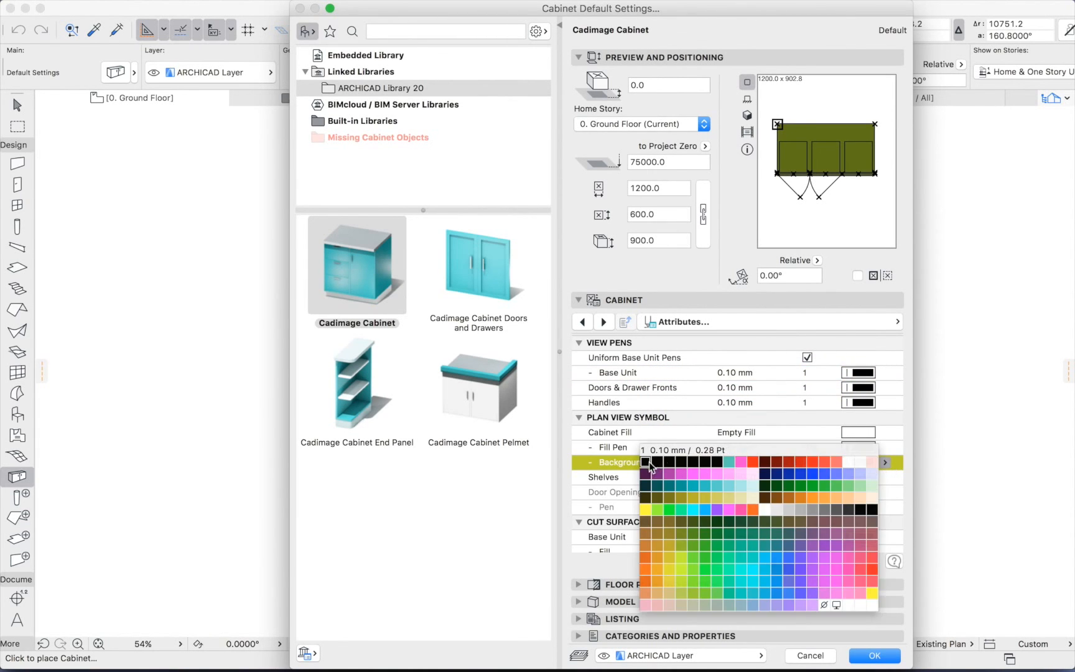
pyautogui.click(649, 465)
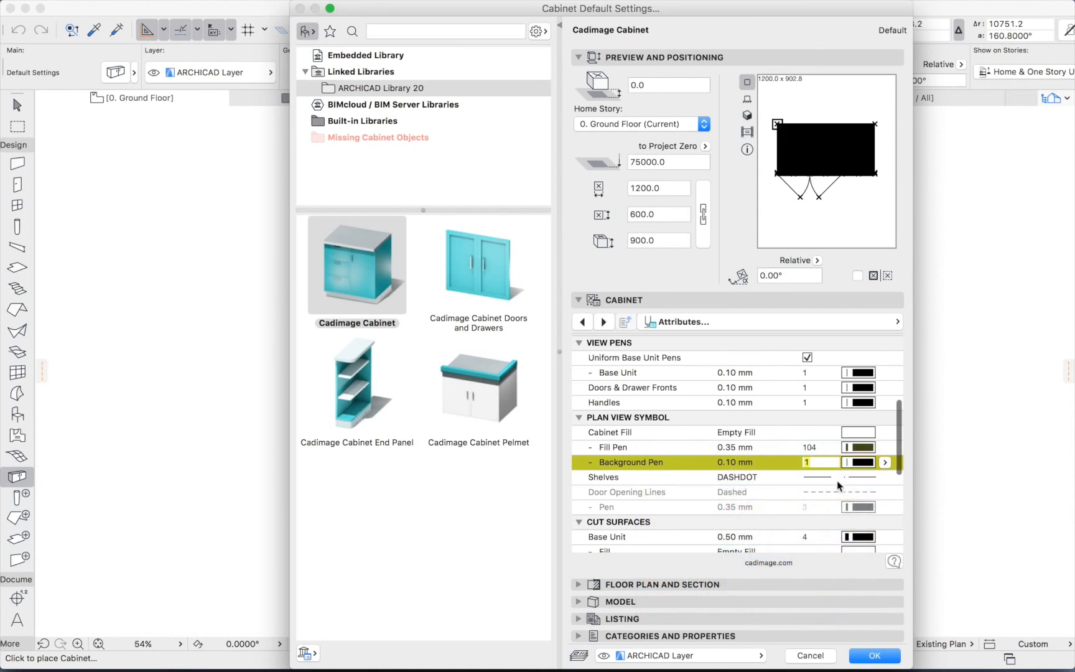
# Set the plan view symbol's background pen to 18 and accept the cabinet settings.
pyautogui.click(886, 463)
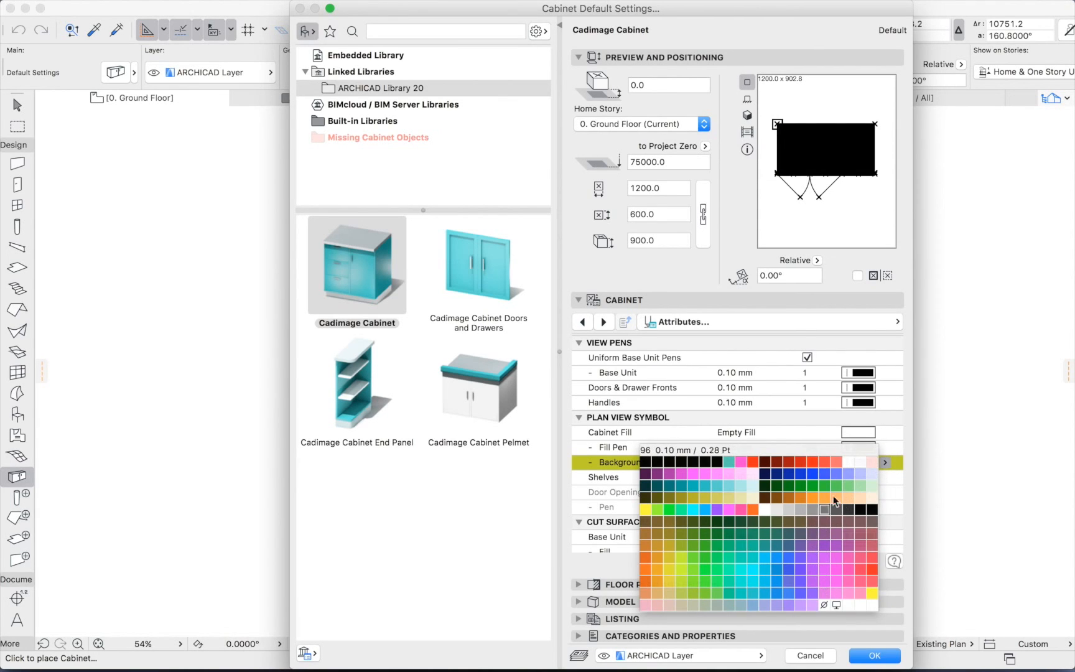
pyautogui.click(852, 462)
pyautogui.scroll(-5, 879, 454)
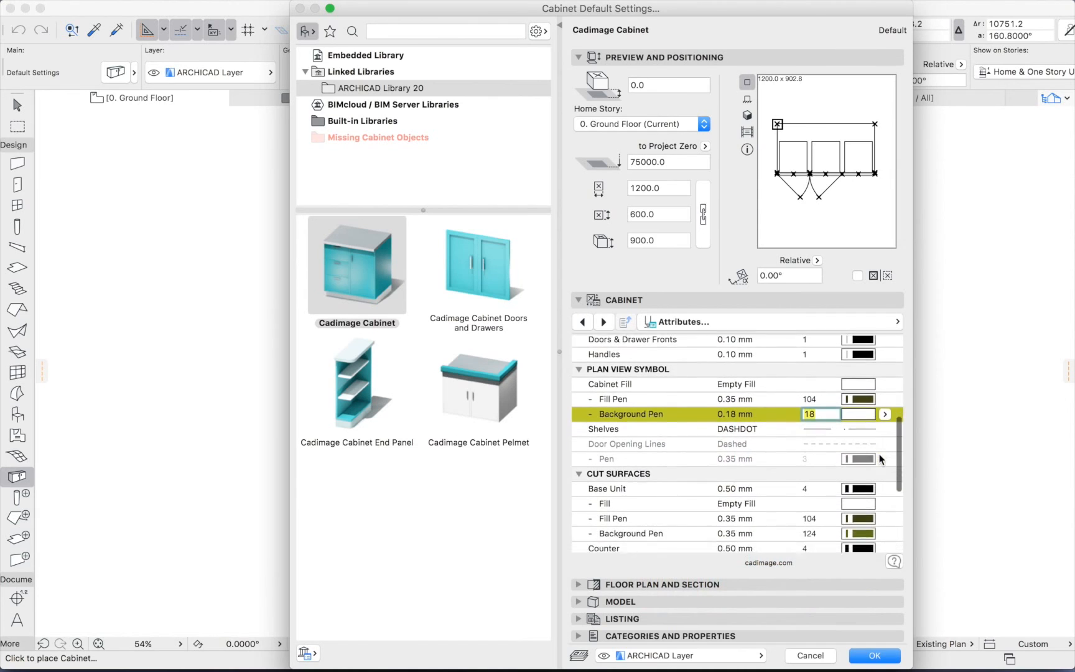
pyautogui.scroll(-5, 880, 459)
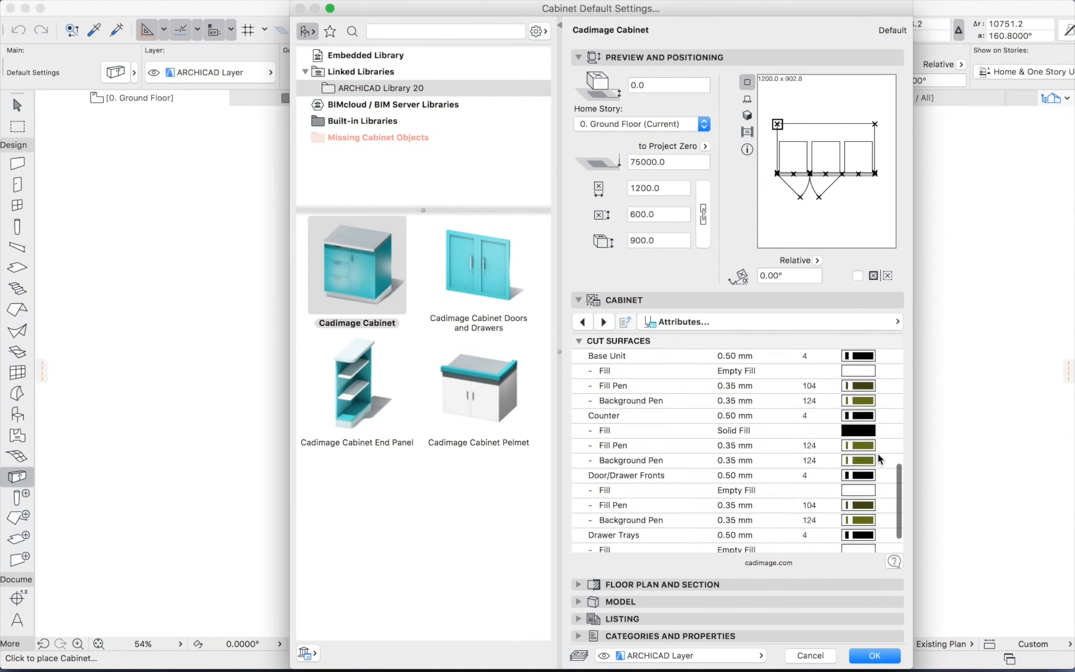
pyautogui.scroll(10, 880, 460)
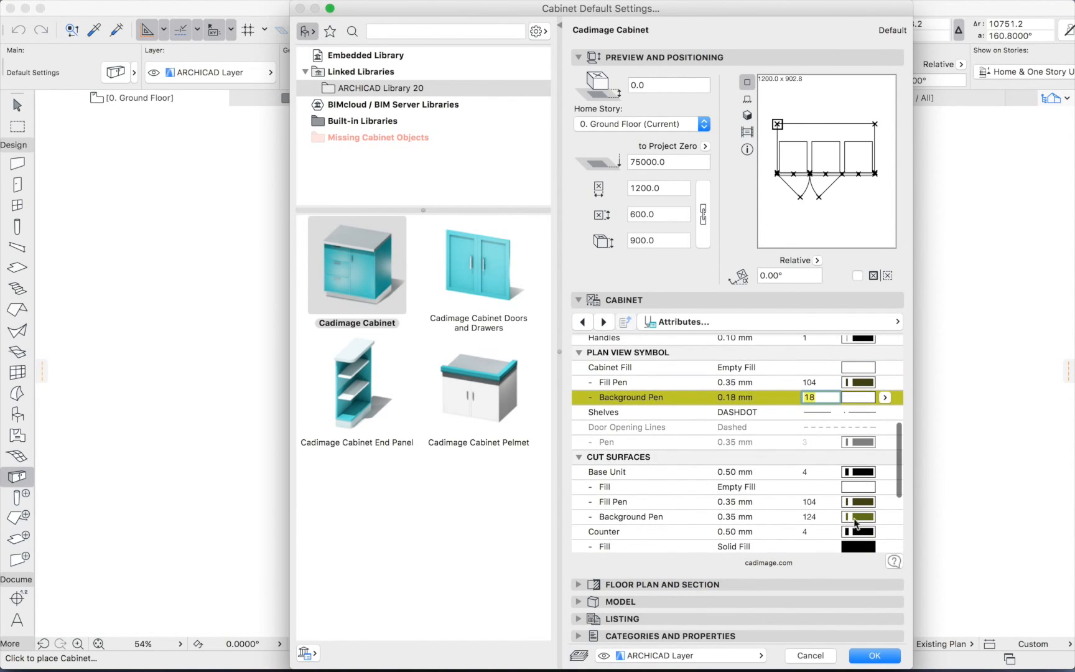
pyautogui.click(878, 656)
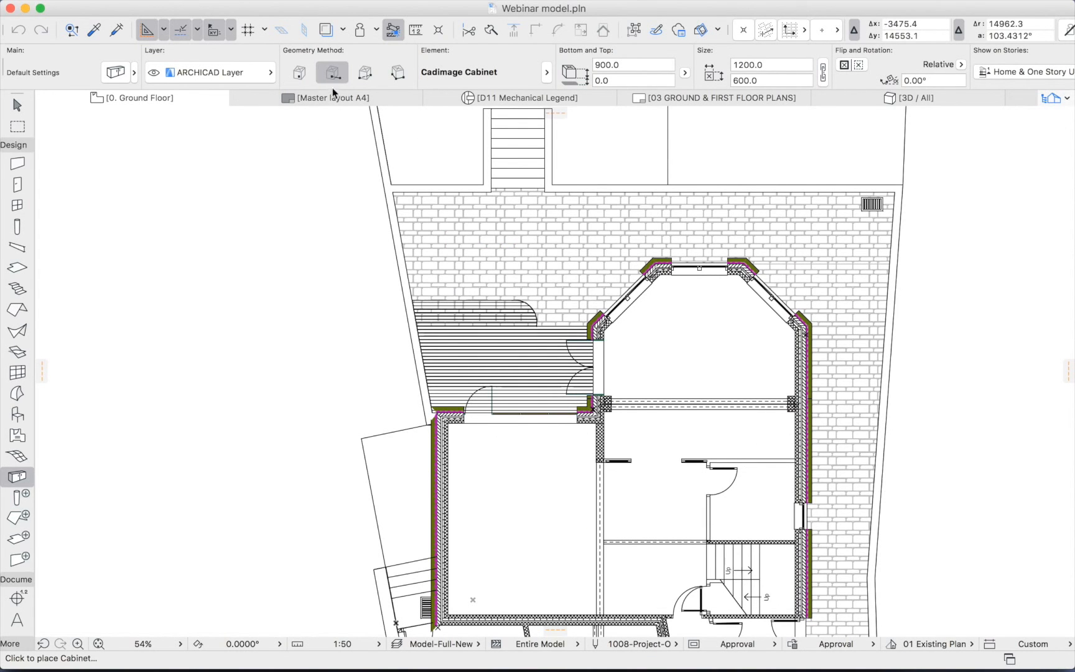
# Place the cabinet near the lower wall of the lower-left room, rotated 180°.
pyautogui.click(549, 603)
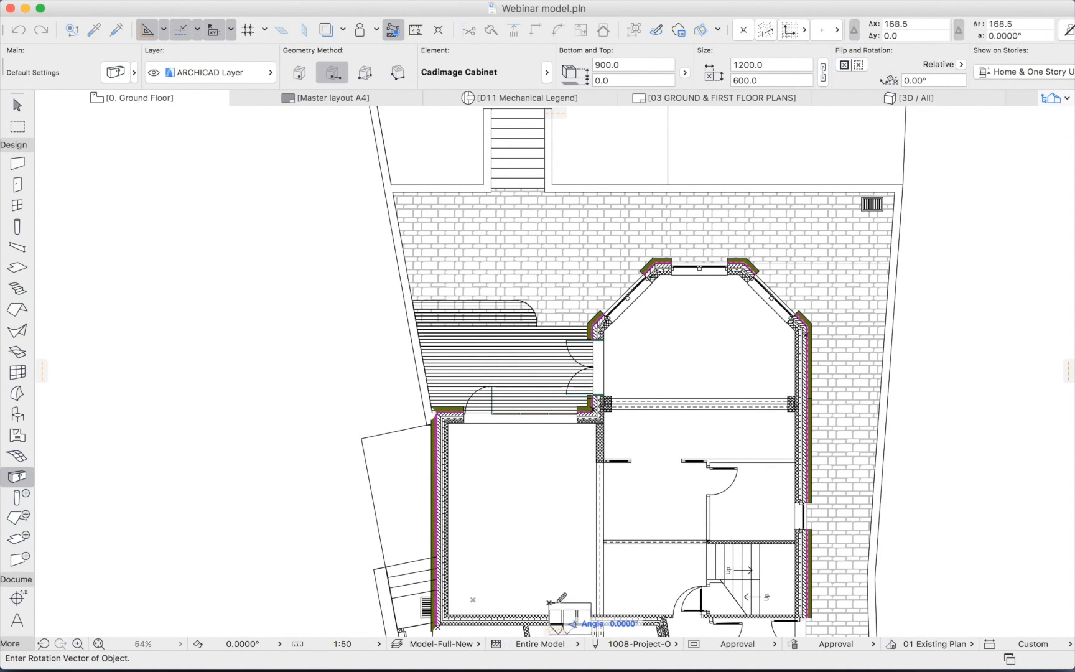
pyautogui.click(508, 603)
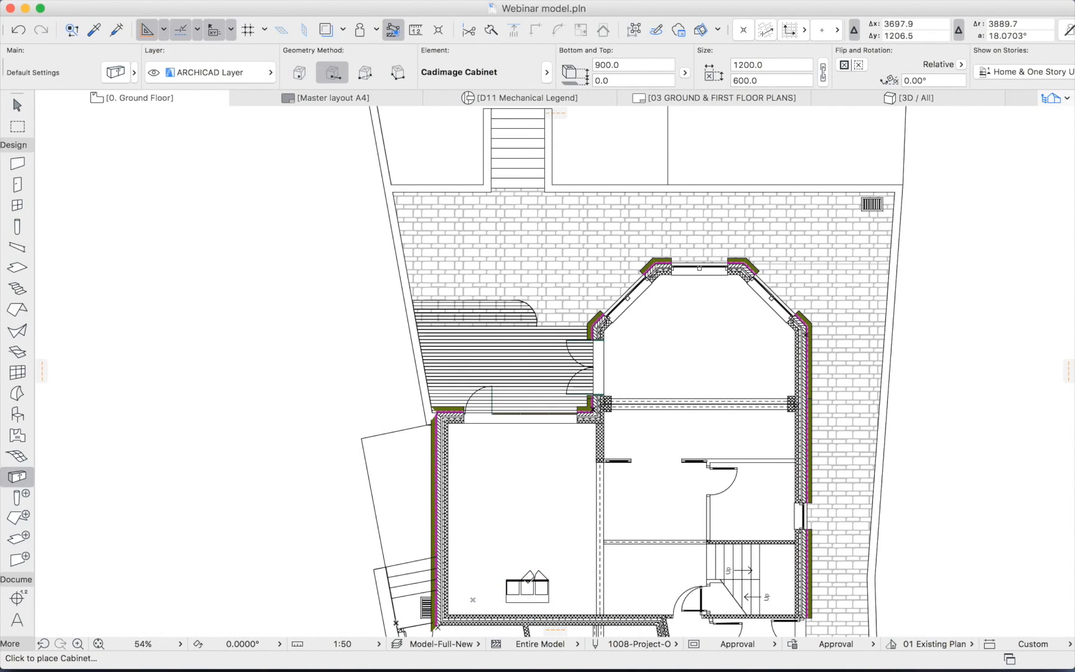
pyautogui.press('Escape')
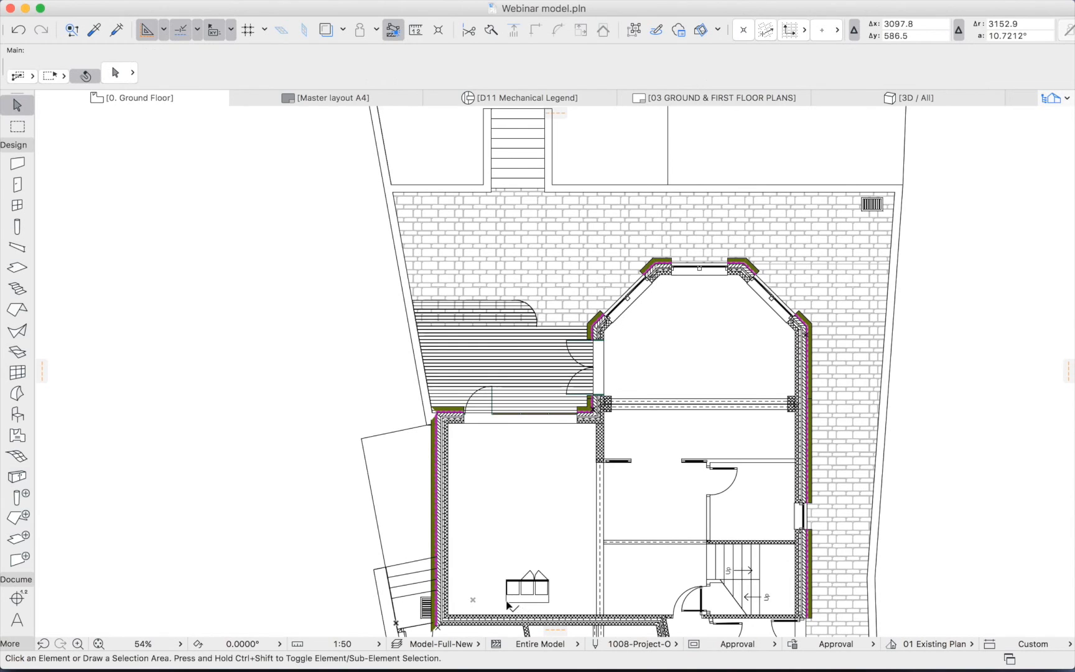
# Move the placed cabinet by its back corner so its back sits against the room's lower wall, and deselect it.
pyautogui.click(507, 603)
pyautogui.press('super+d')
pyautogui.click(506, 603)
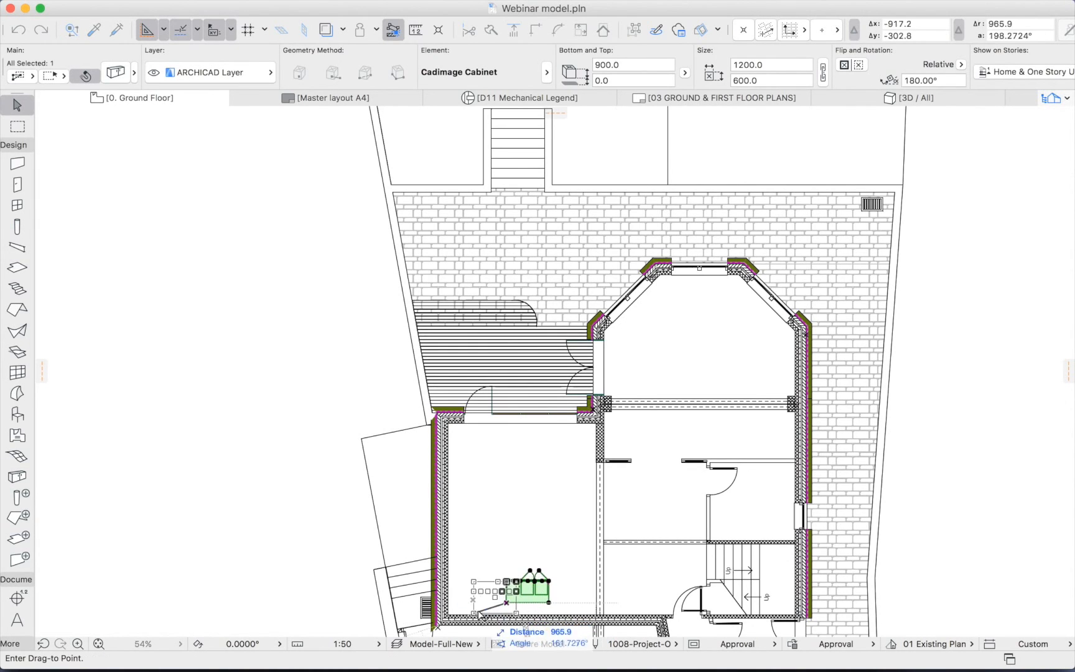
pyautogui.click(490, 617)
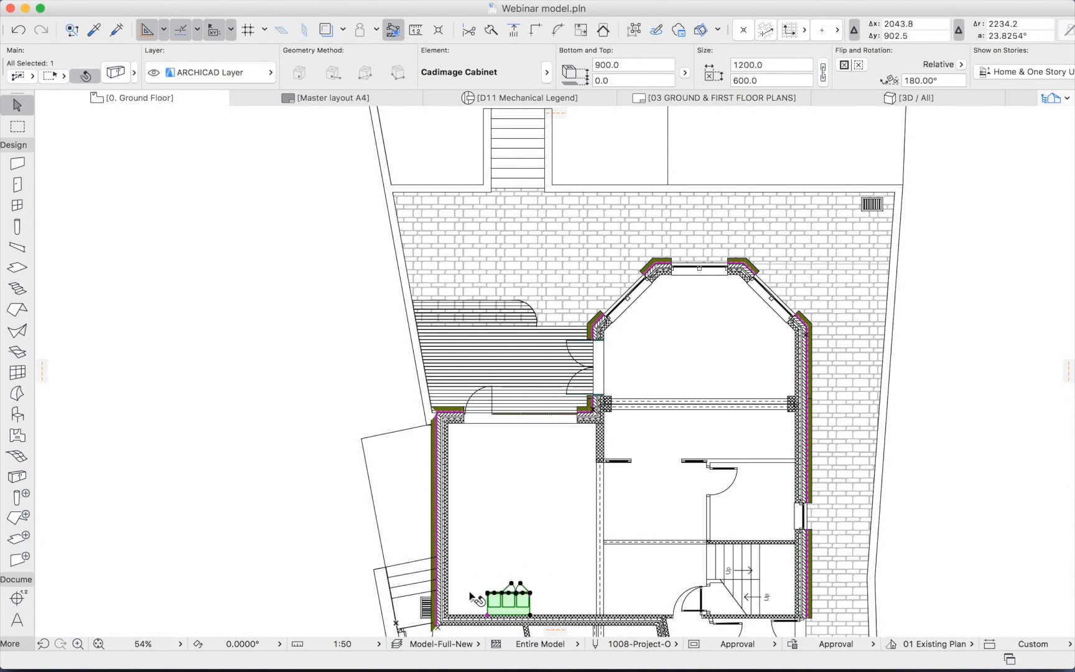
pyautogui.scroll(3, 476, 600)
pyautogui.scroll(4, 471, 599)
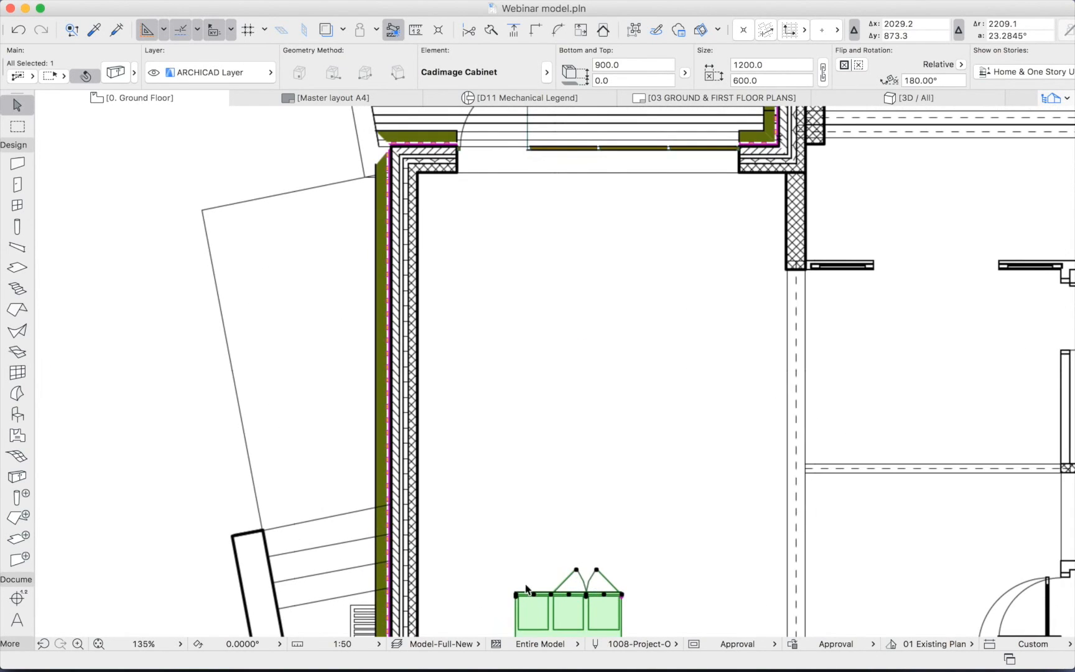
pyautogui.scroll(-5, 567, 492)
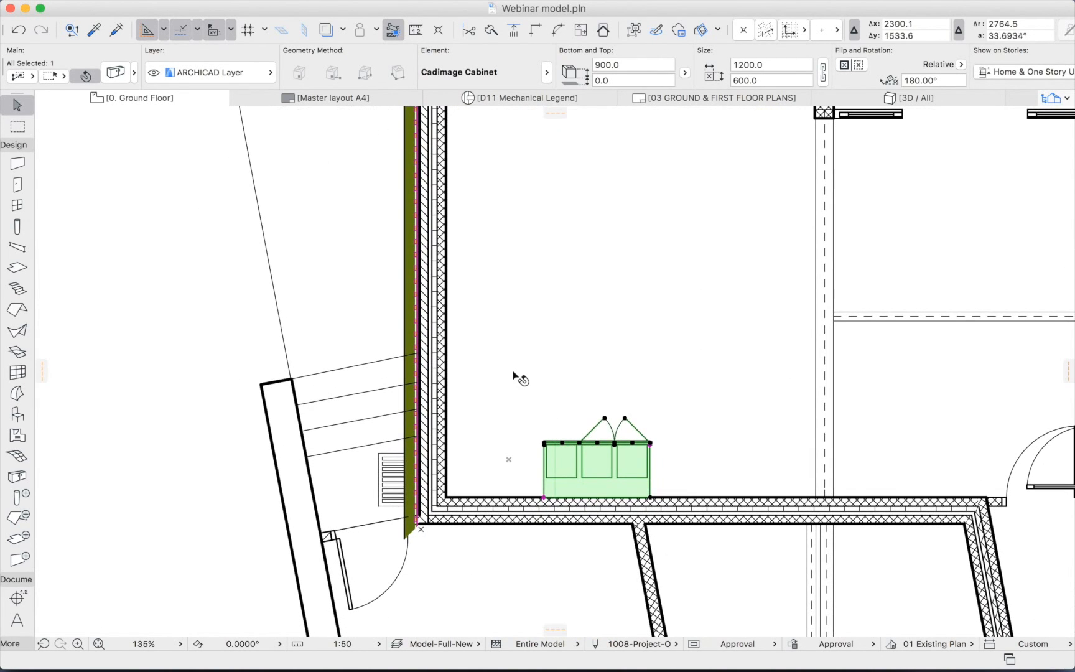
pyautogui.click(255, 338)
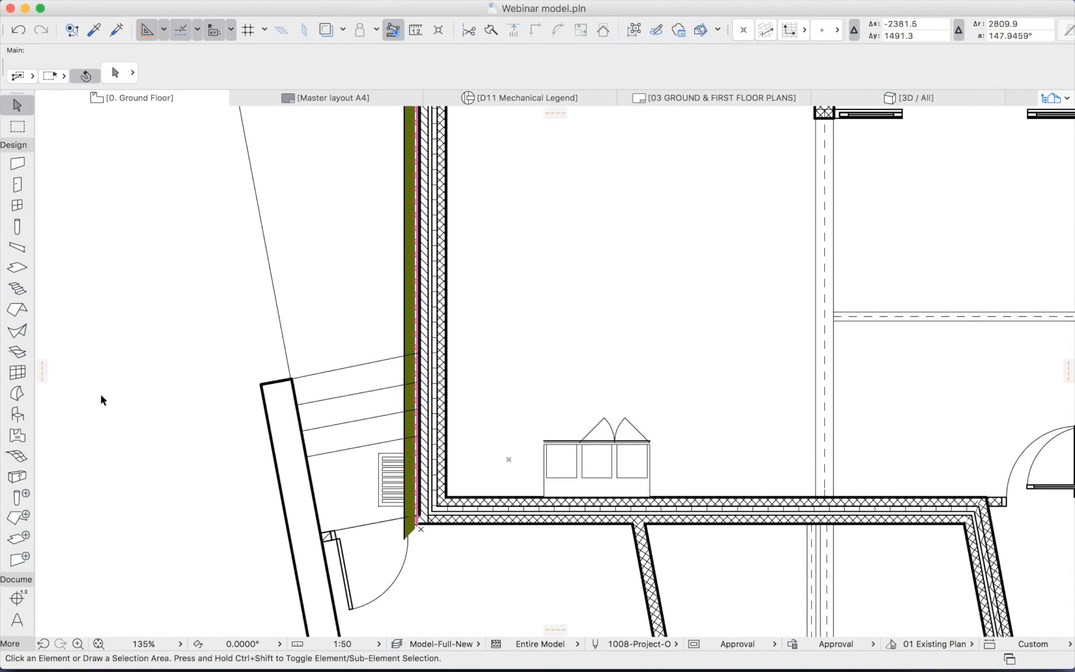
# Change the default cabinet's base unit type to Interior Corner and preview it in 3D.
pyautogui.doubleClick(18, 477)
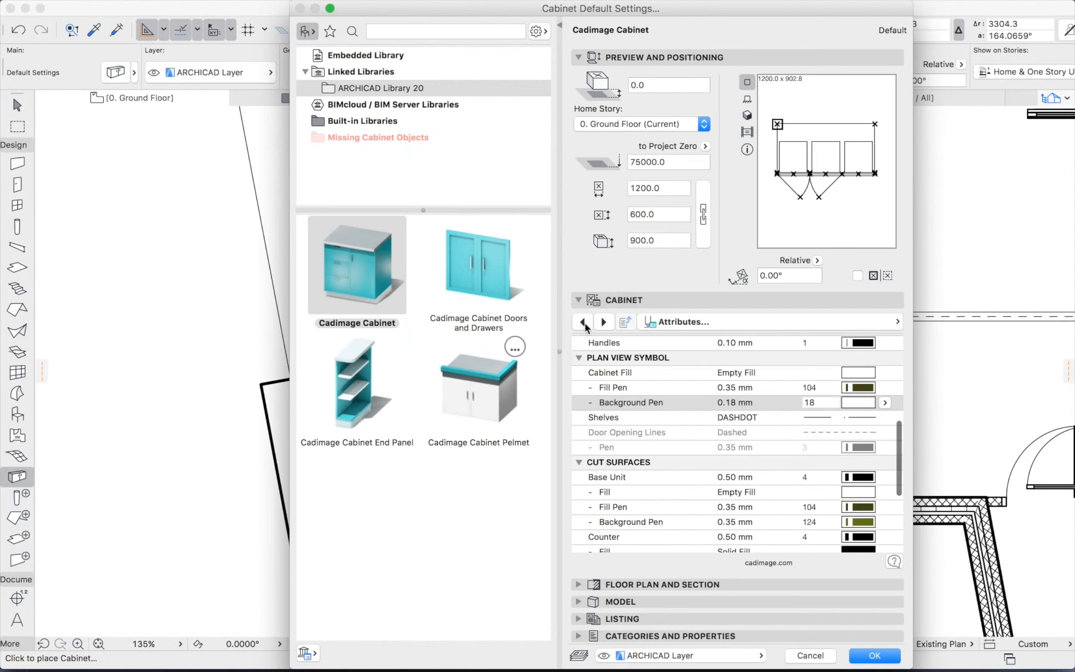
pyautogui.click(763, 321)
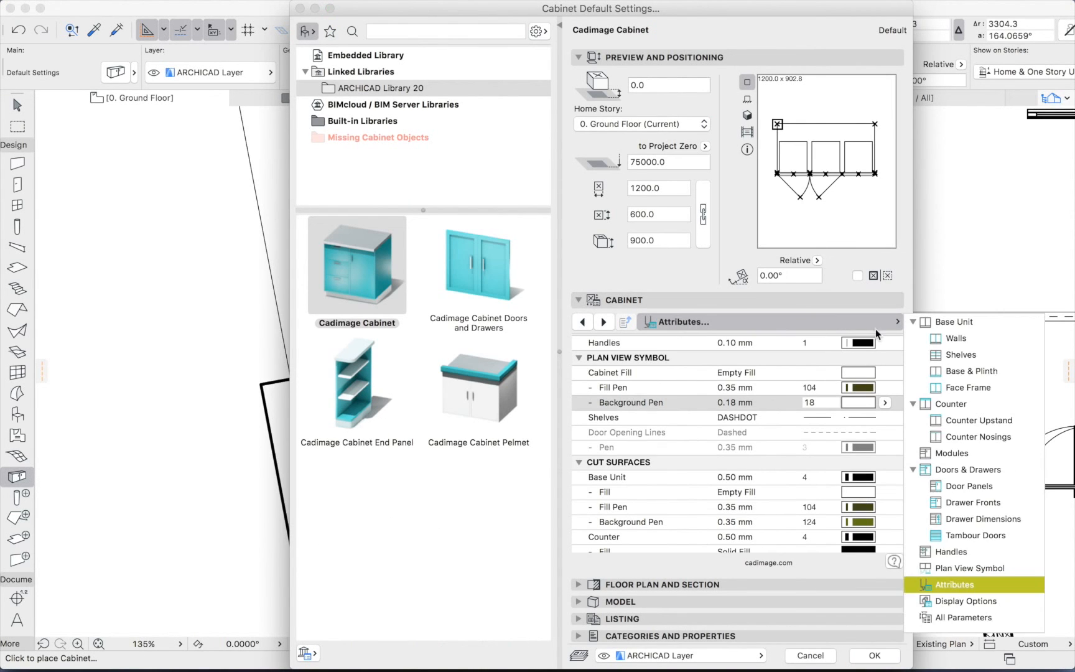
pyautogui.click(951, 321)
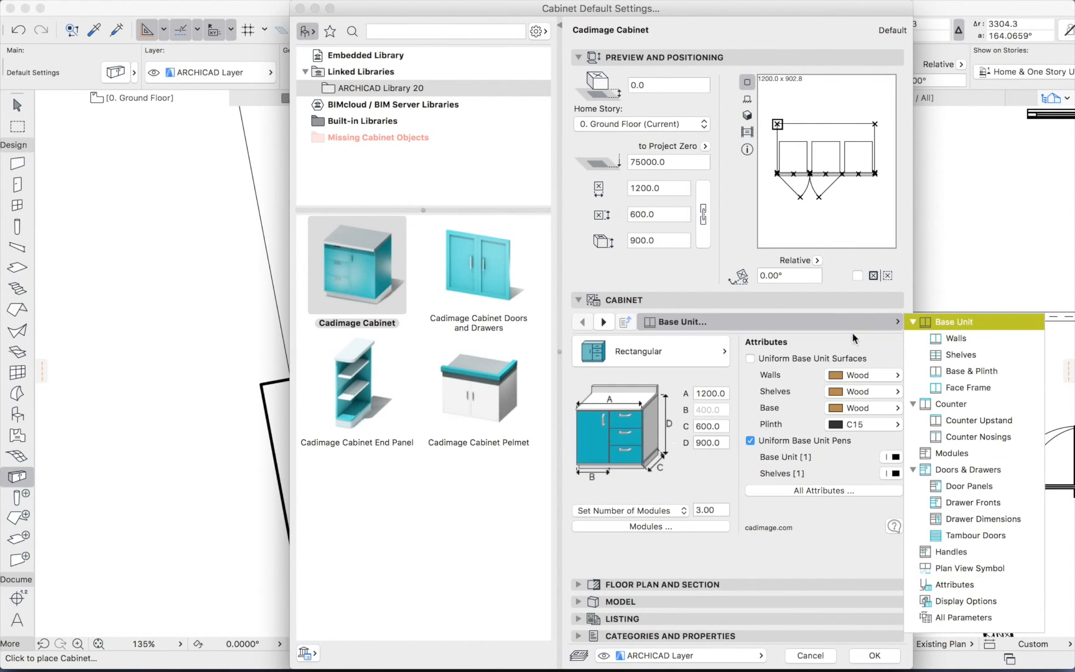
pyautogui.click(672, 359)
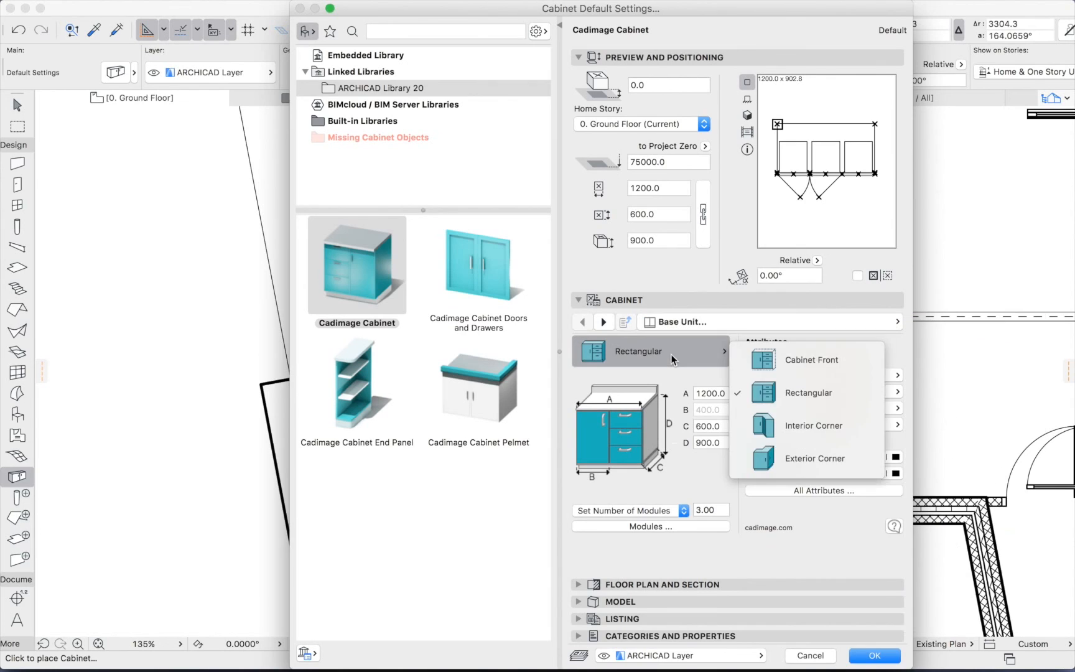
pyautogui.click(790, 427)
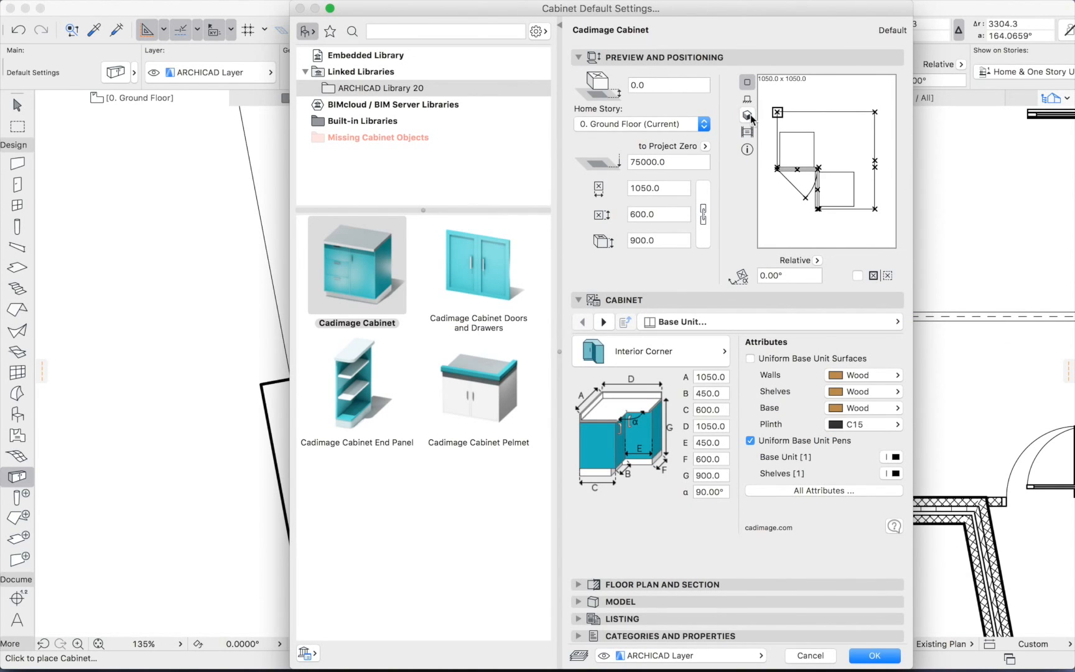
pyautogui.click(749, 116)
pyautogui.click(890, 168)
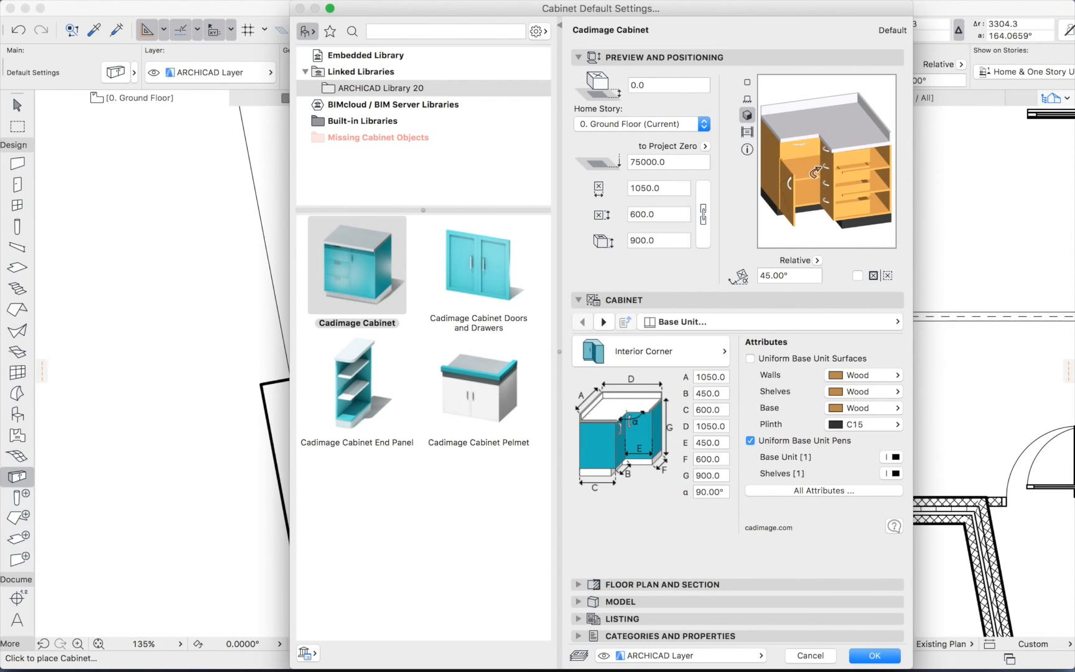
# Exclude the left end wall from the interior corner cabinet and accept the settings.
pyautogui.click(763, 322)
pyautogui.click(967, 343)
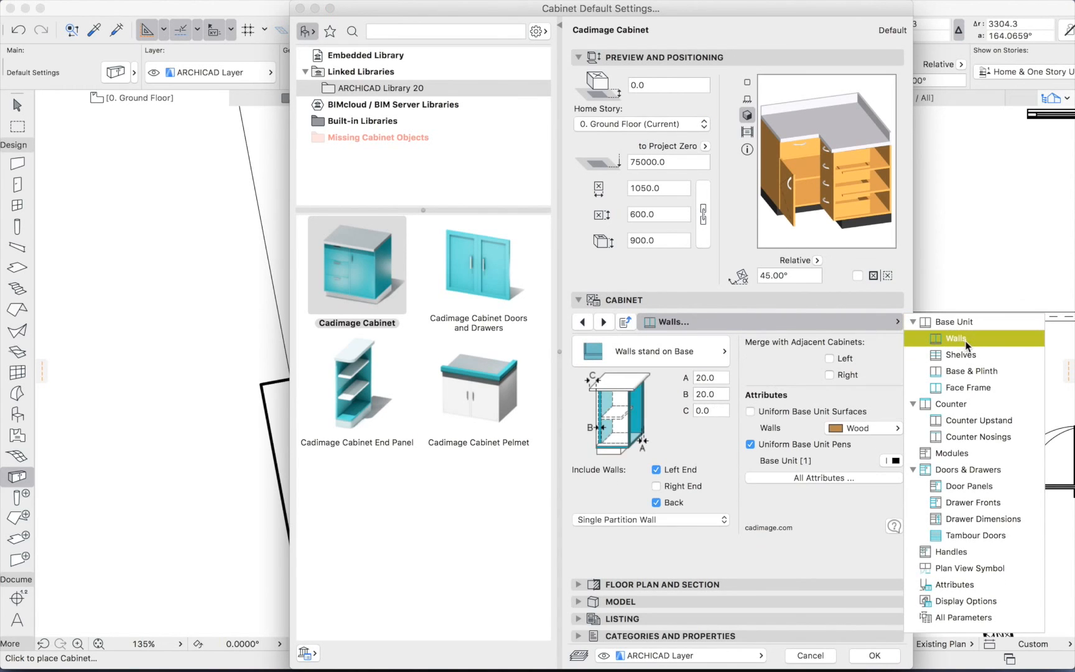
pyautogui.click(657, 473)
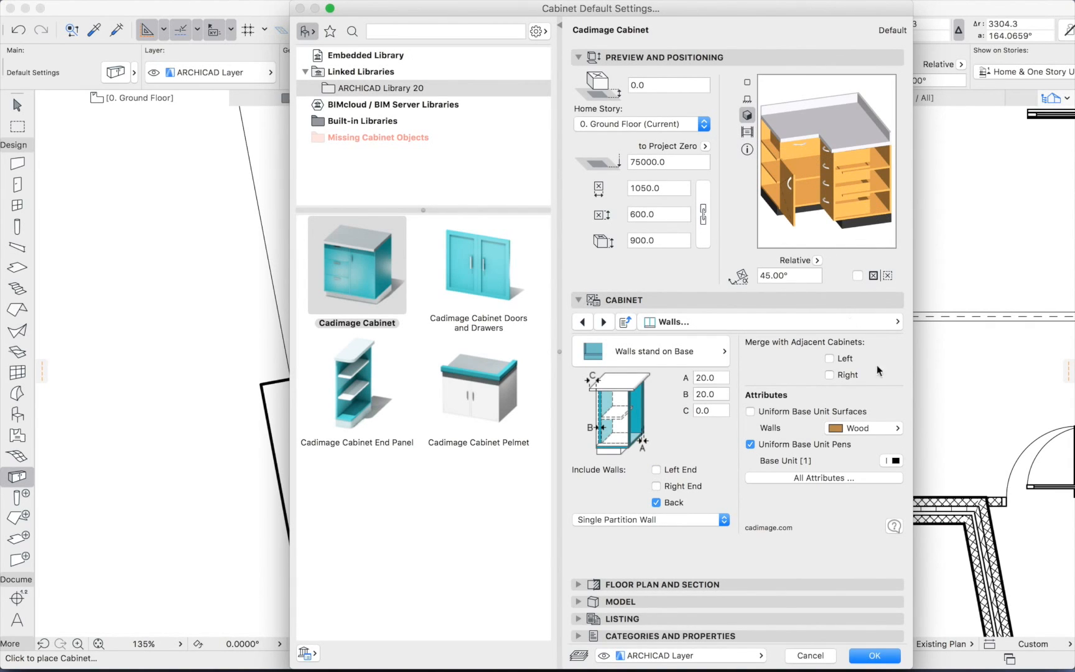
pyautogui.click(892, 658)
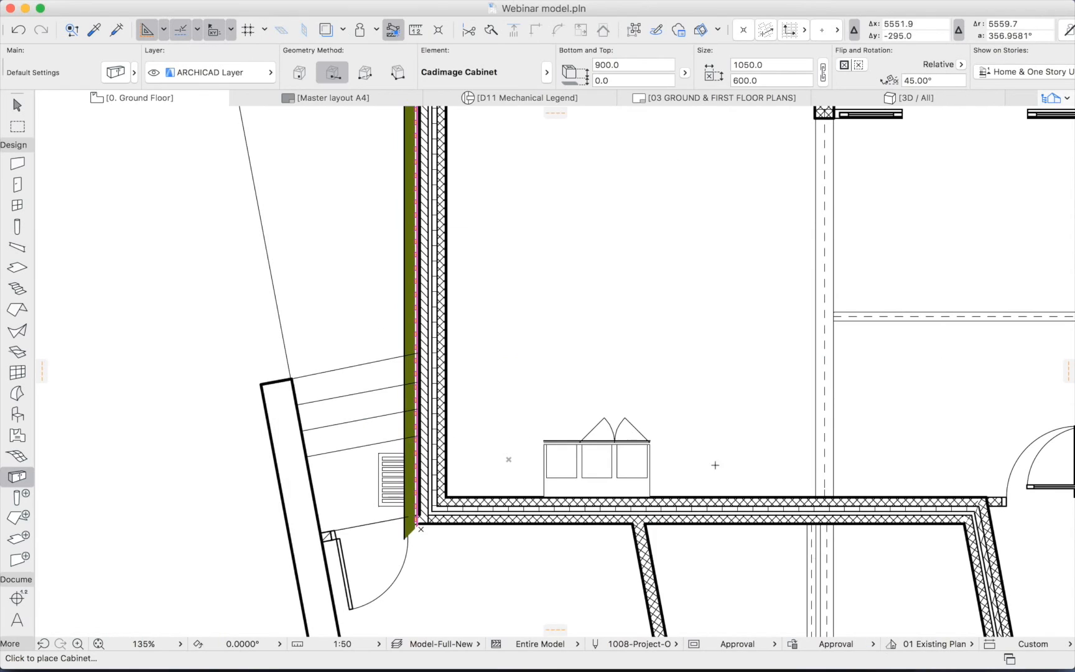
# Place the interior corner cabinet in the room above the straight cabinet, rotated to 90°.
pyautogui.click(549, 363)
pyautogui.scroll(5, 550, 364)
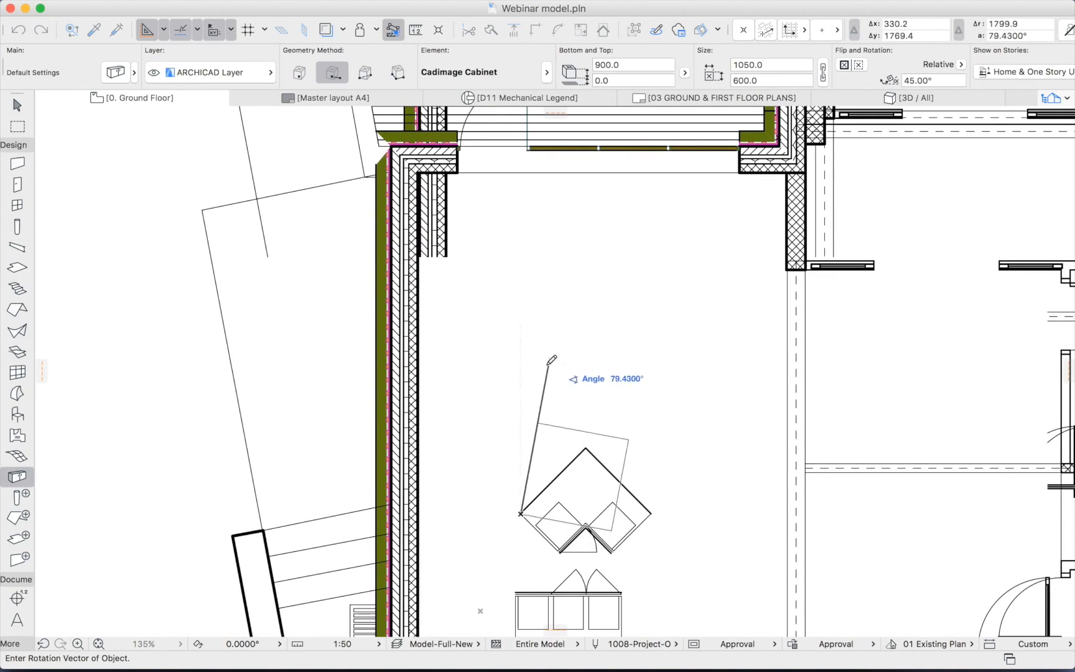
pyautogui.click(522, 367)
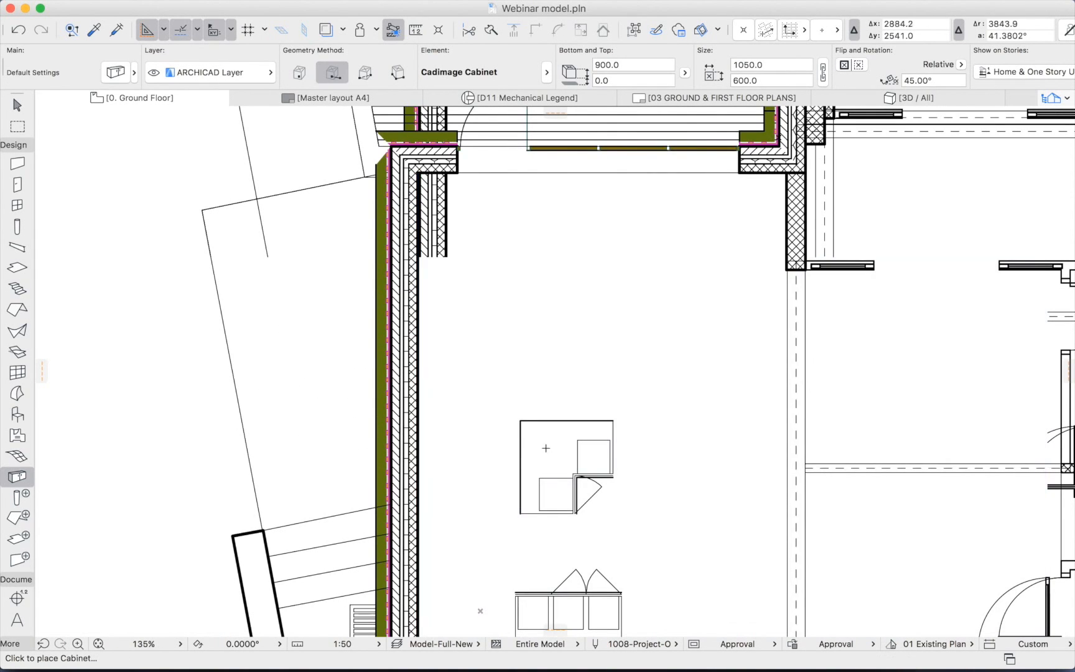
# Rotate the placed corner cabinet a further 90° counterclockwise about a point inside it.
pyautogui.keyDown('shift'); pyautogui.click(544, 448); pyautogui.keyUp('shift')
pyautogui.press('super+e')
pyautogui.click(542, 445)
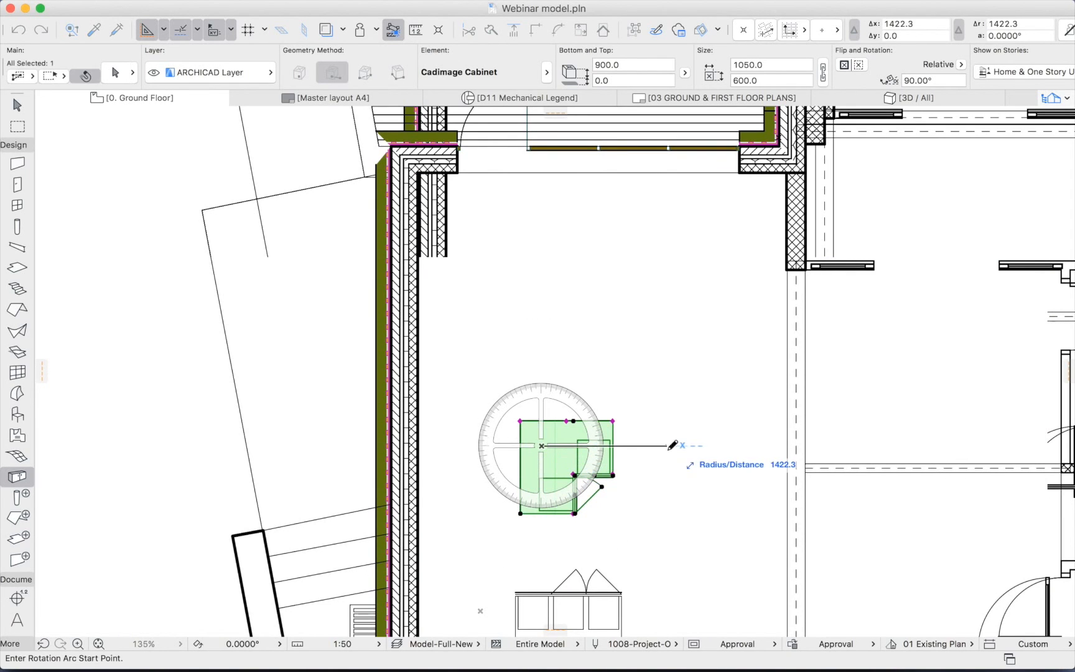
pyautogui.click(667, 446)
pyautogui.click(546, 360)
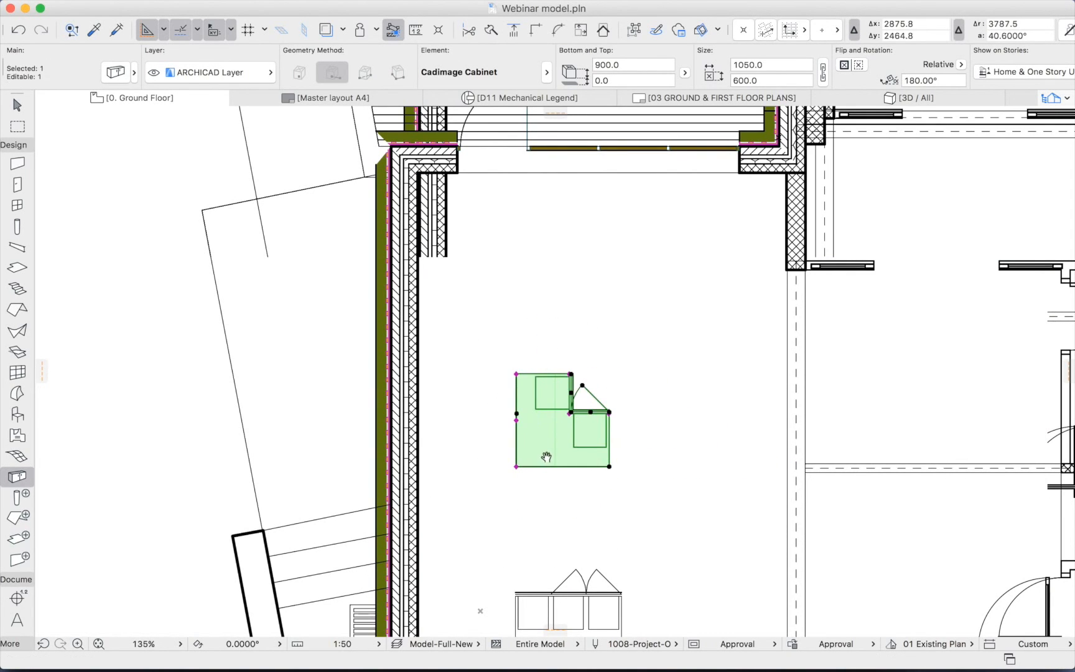
# Move the corner cabinet into the room's lower-left corner, with its back corner on the inner wall corner.
pyautogui.moveTo(546, 457); pyautogui.dragTo(680, 136, button='middle')
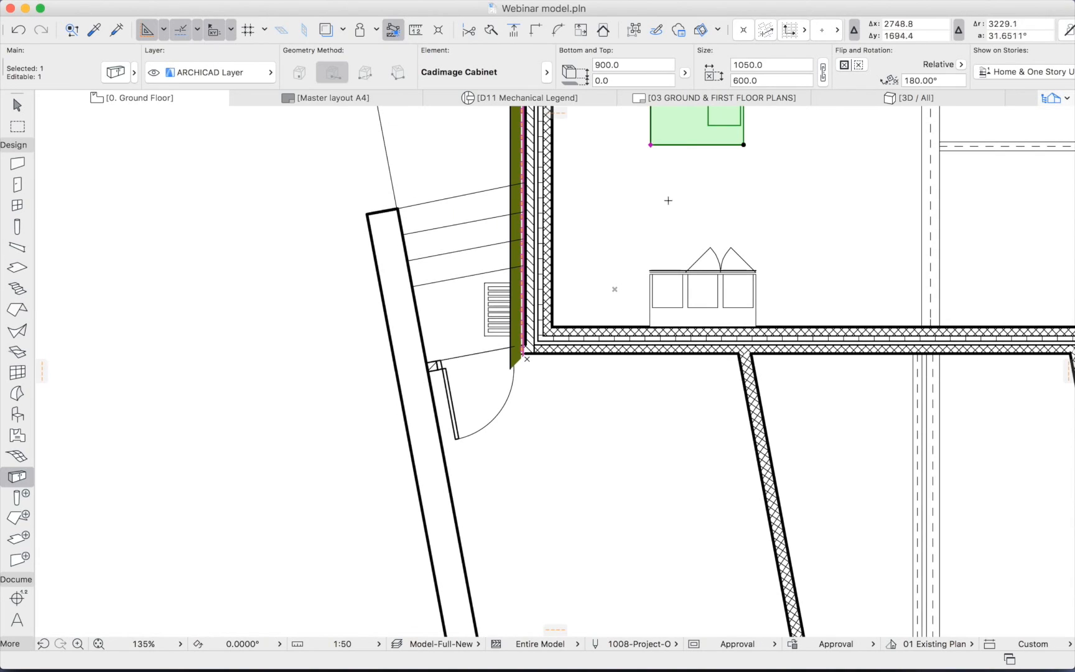
pyautogui.press('super+d')
pyautogui.click(651, 145)
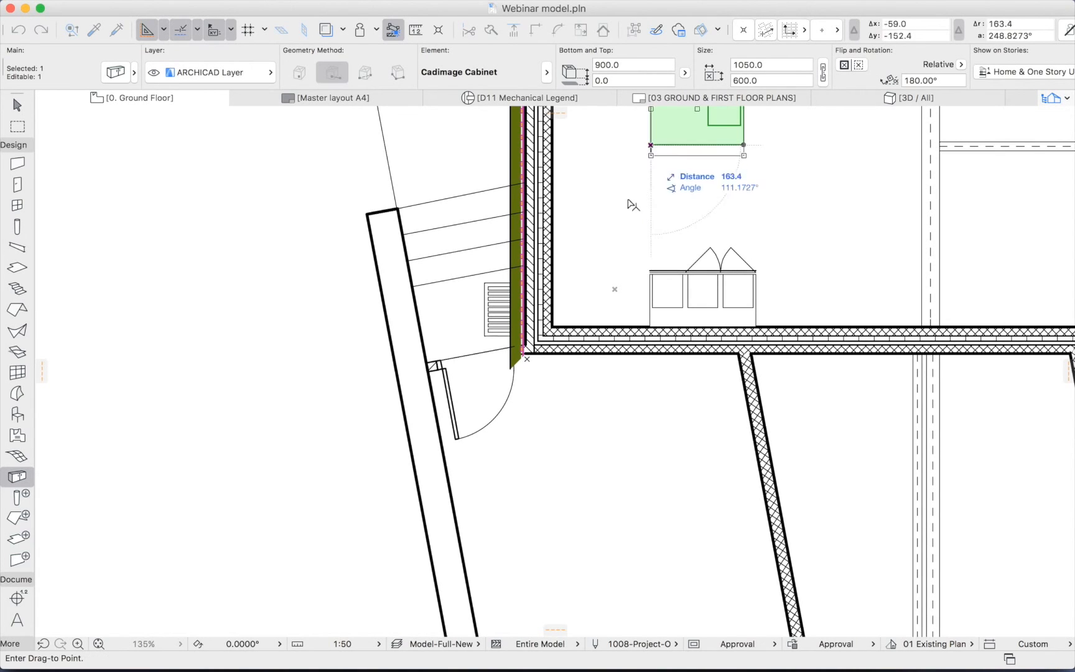
pyautogui.click(554, 328)
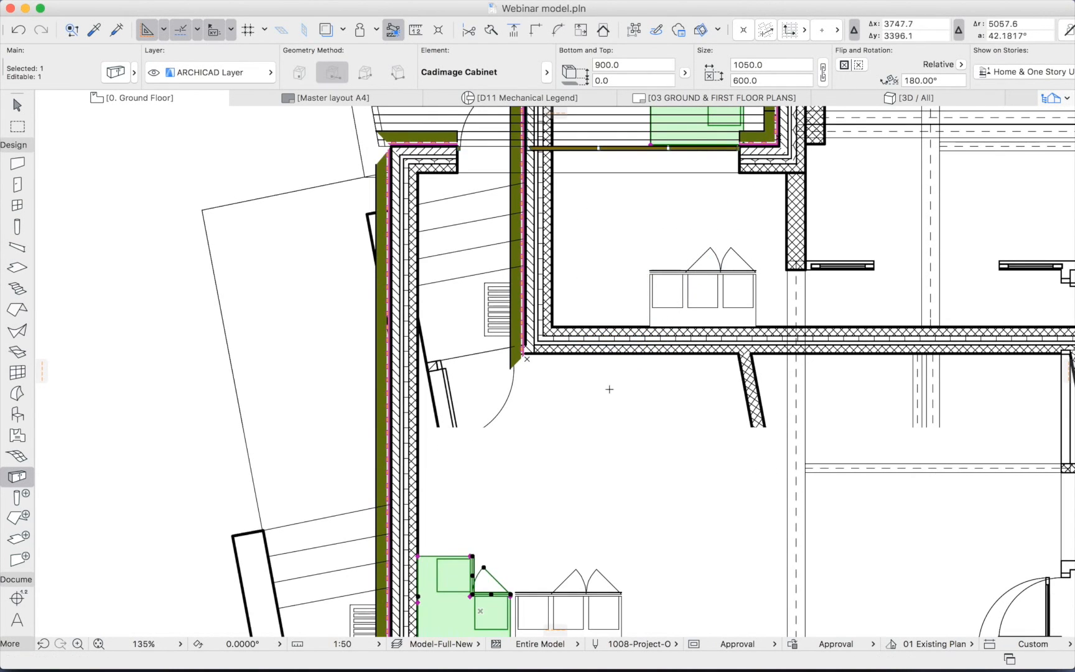
# Move the straight cabinet along the bottom wall until its left end butts against the corner cabinet.
pyautogui.moveTo(540, 456); pyautogui.dragTo(441, 576, button='middle')
pyautogui.press('w')
pyautogui.click(639, 410)
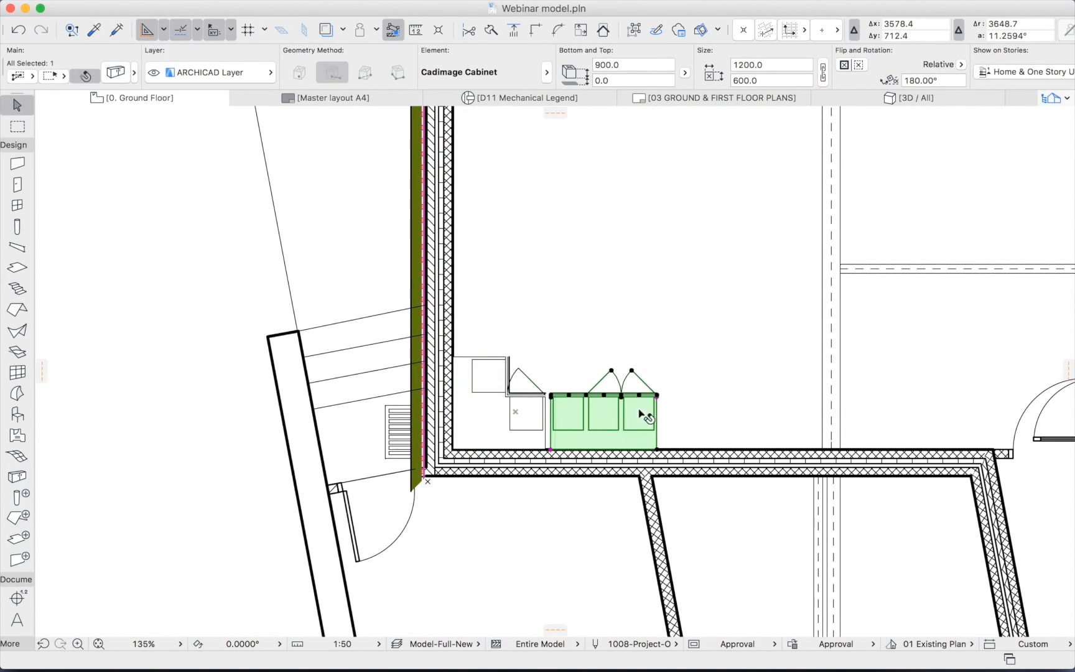
pyautogui.press('super+d')
pyautogui.click(551, 451)
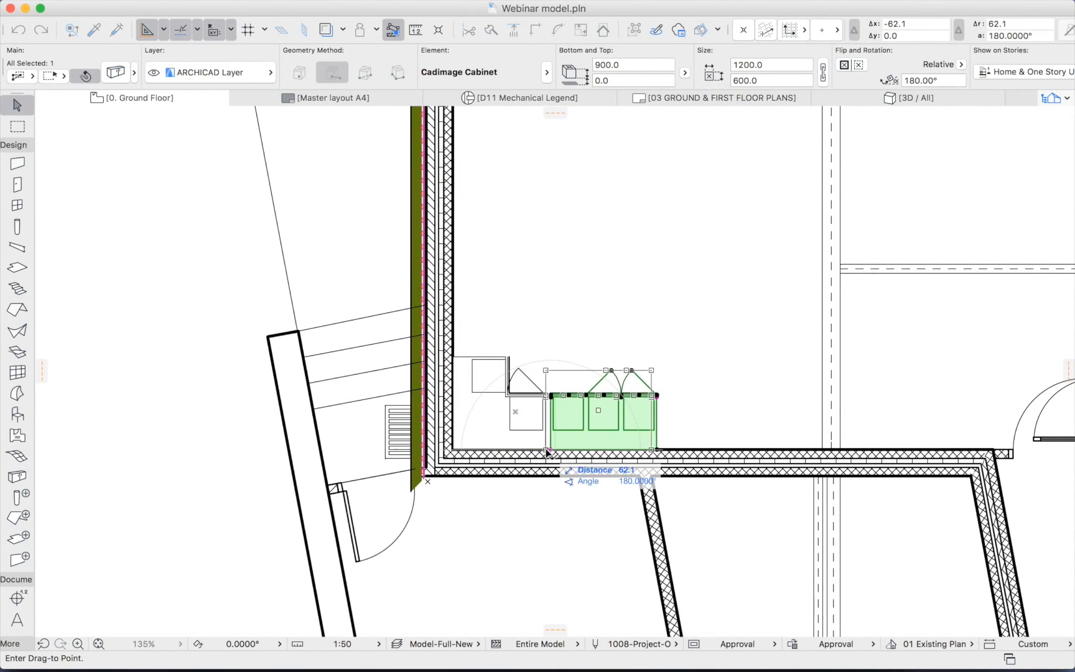
pyautogui.scroll(5, 588, 444)
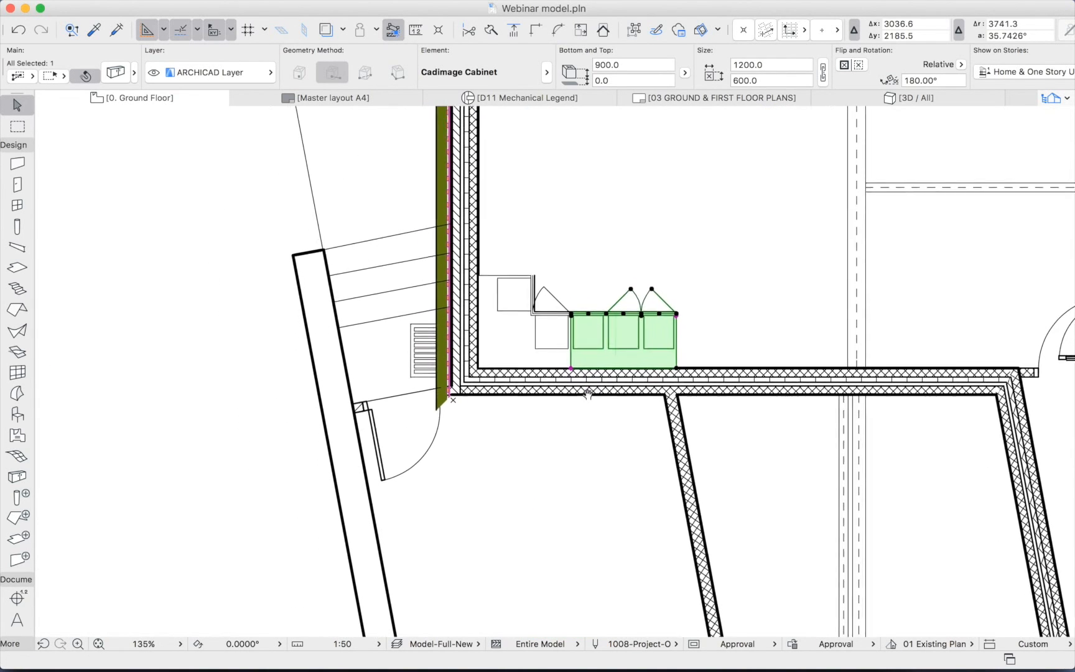
# Mirror a copy of the straight cabinet onto the left wall about a diagonal axis through the inner wall corner, then deselect it.
pyautogui.scroll(-7, 560, 479)
pyautogui.press('super+m')
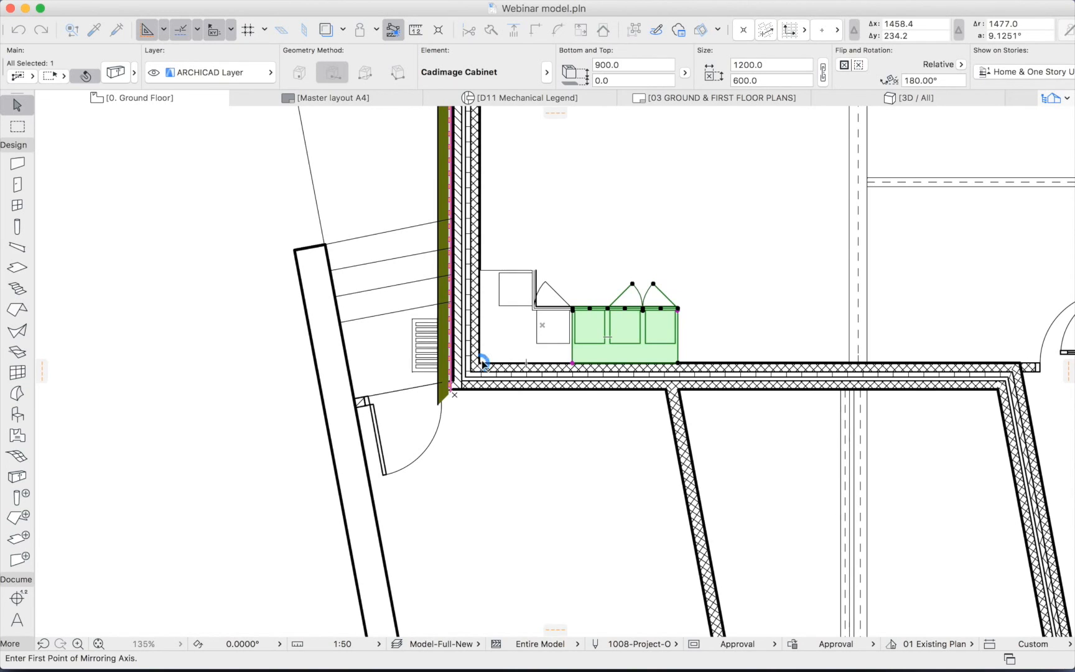
pyautogui.click(481, 366)
pyautogui.click(571, 273)
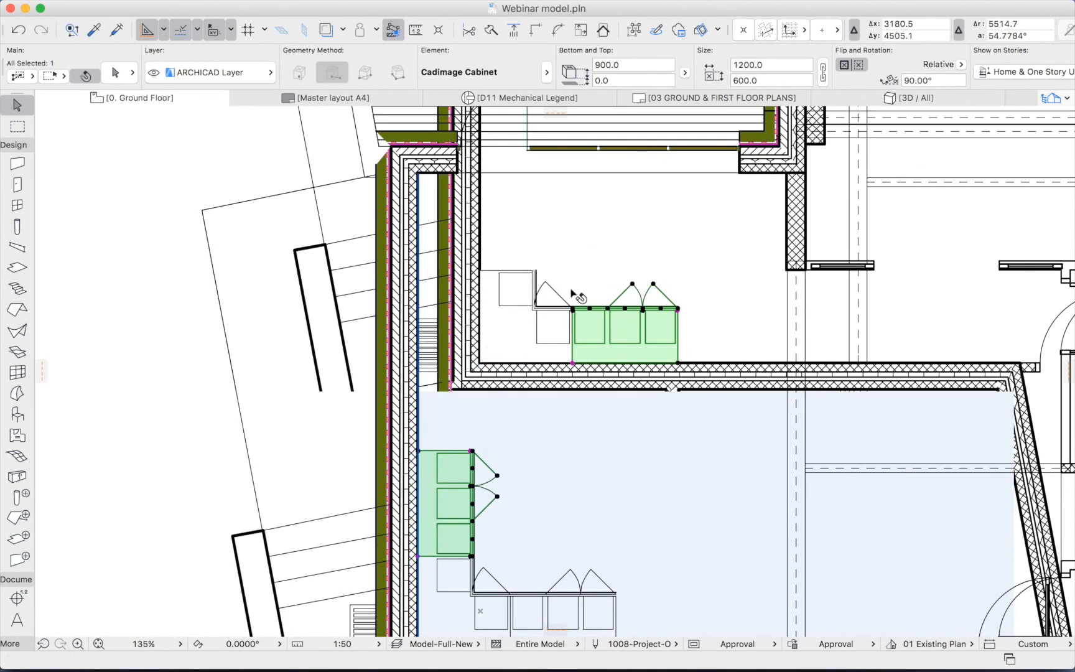
pyautogui.scroll(5, 563, 401)
pyautogui.scroll(-5, 563, 401)
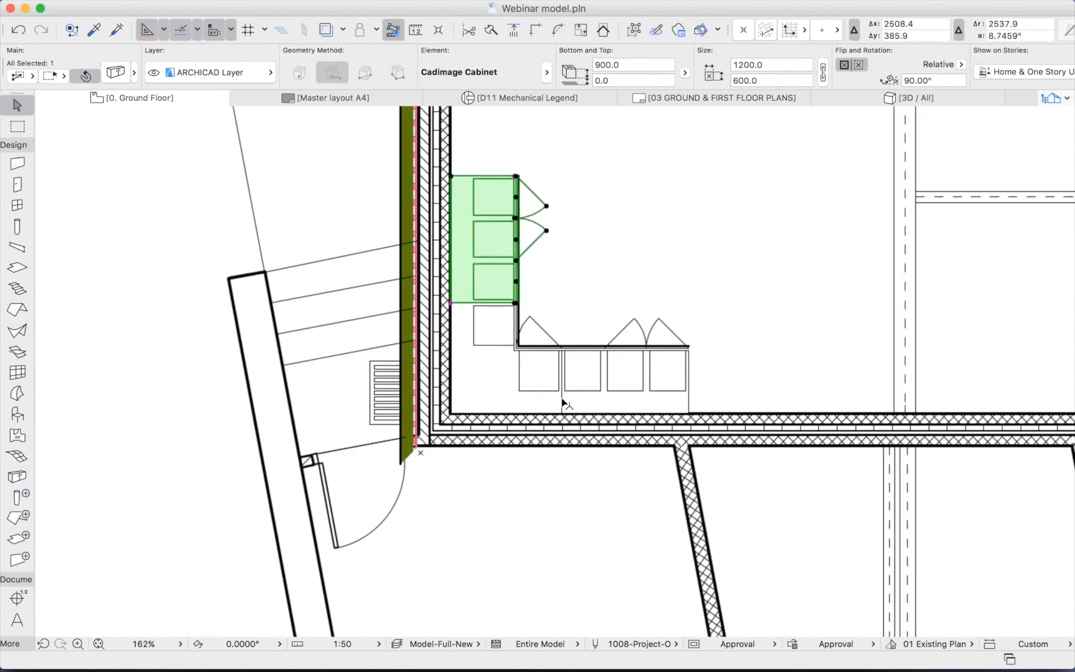
pyautogui.moveTo(665, 269); pyautogui.dragTo(583, 408, button='middle')
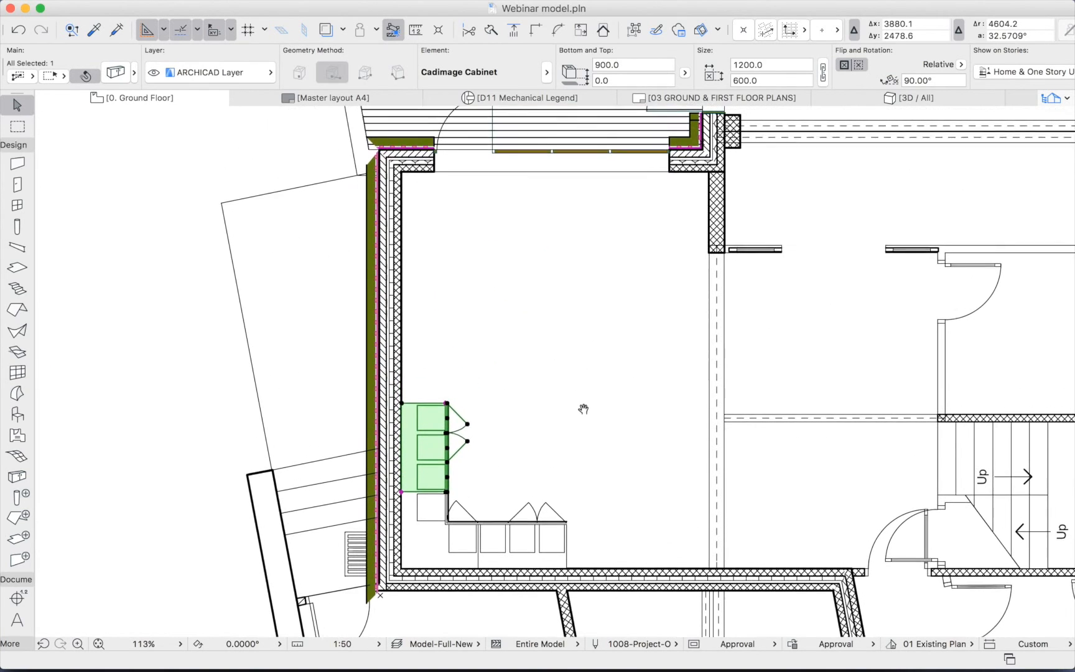
pyautogui.click(198, 374)
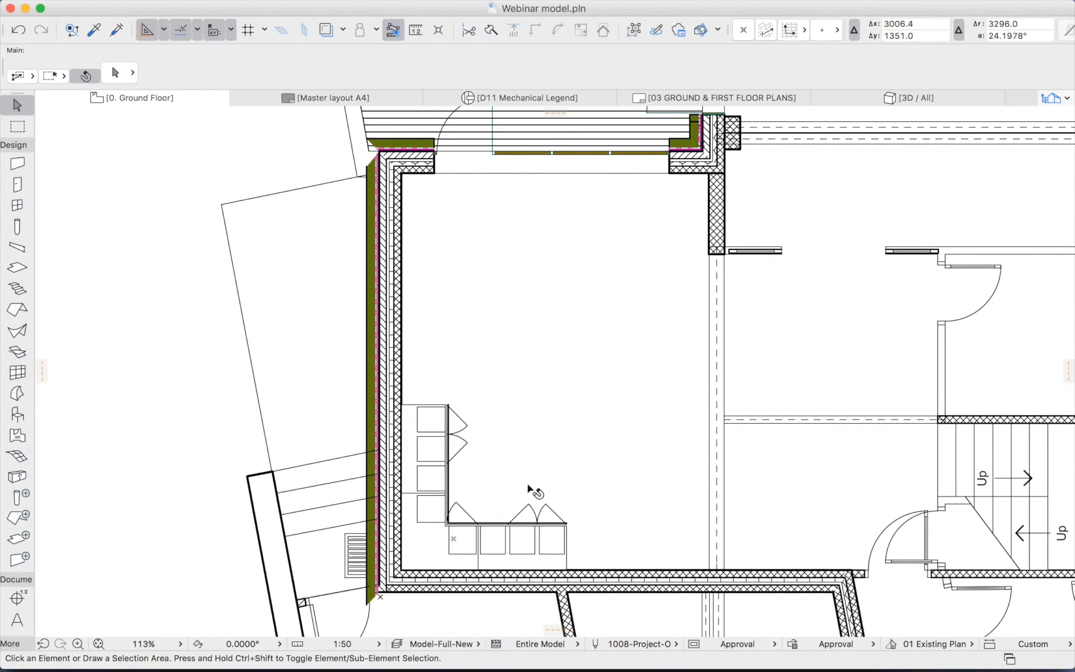
# Enclose the room's cabinet area in a marquee and show it in 3D to examine the L-shaped cabinet run.
pyautogui.hotkey('alt', 'm')
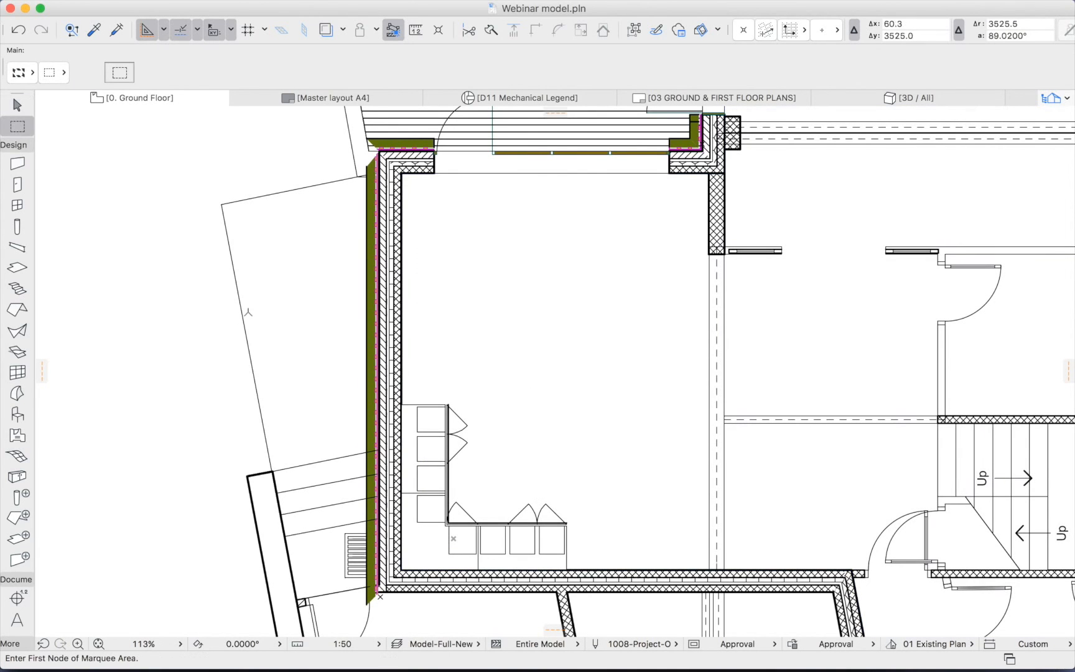
pyautogui.click(188, 275)
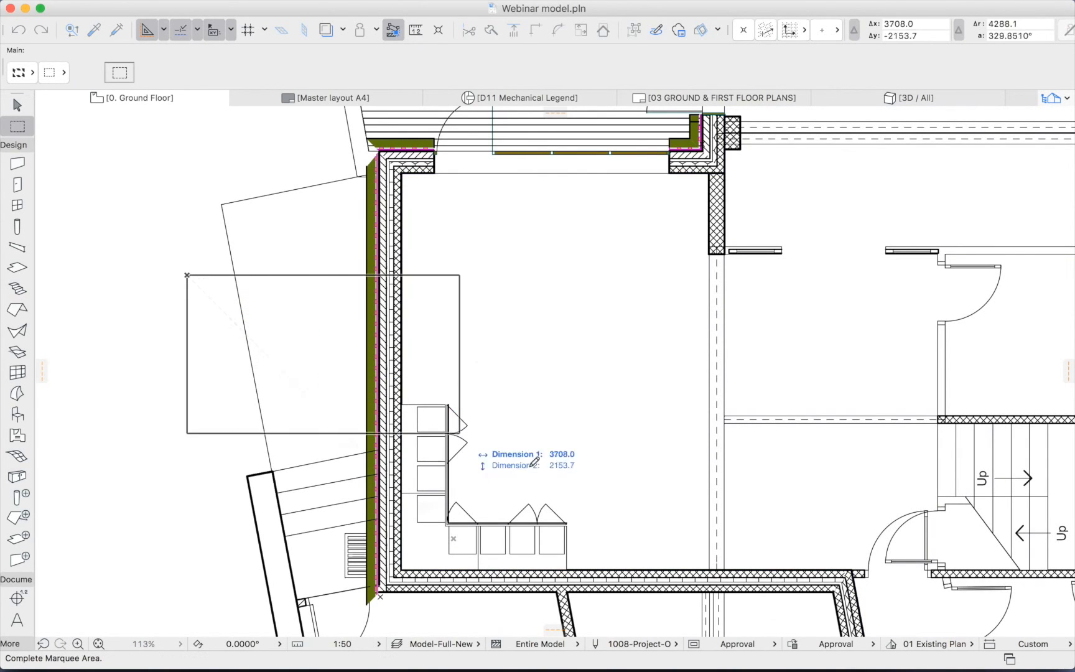
pyautogui.click(826, 620)
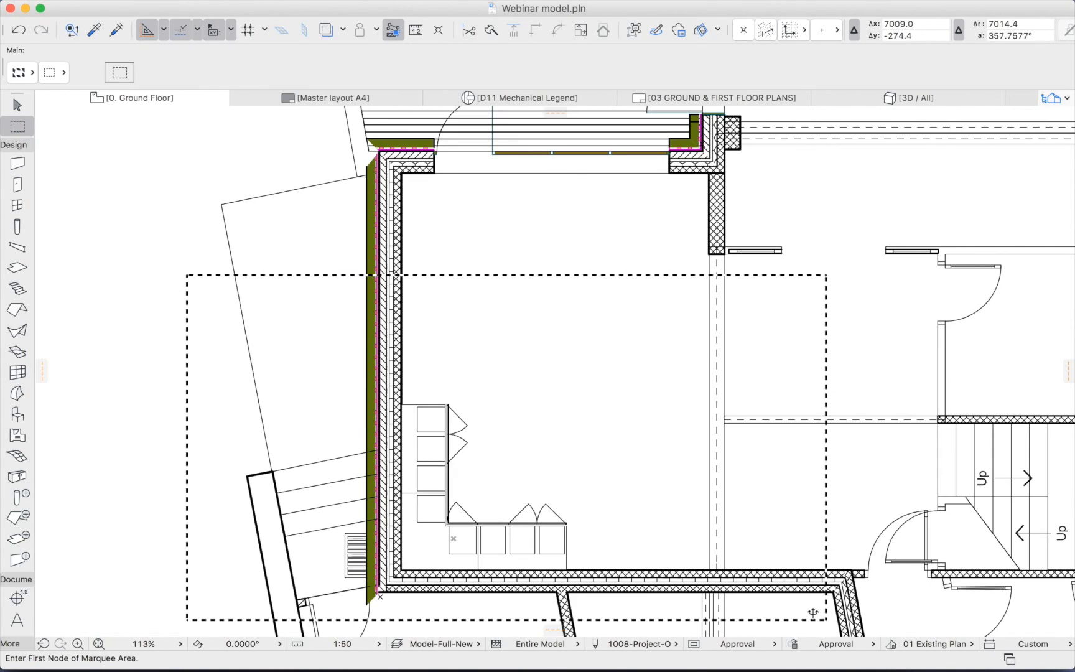
pyautogui.press('F5')
pyautogui.press('super+plus')
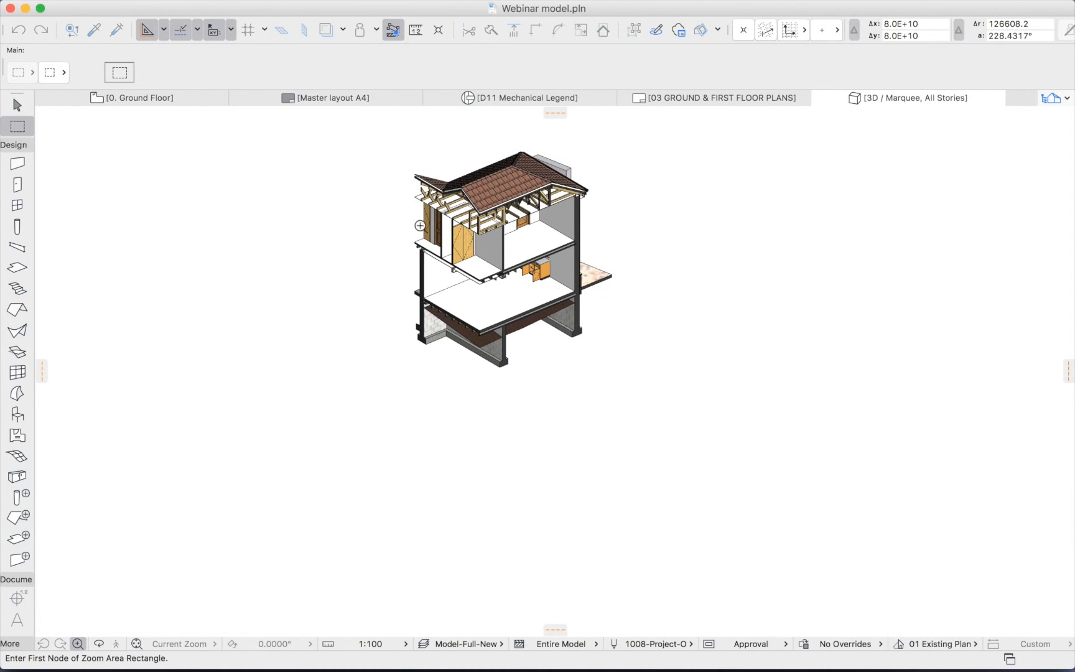
pyautogui.click(420, 226)
pyautogui.click(631, 353)
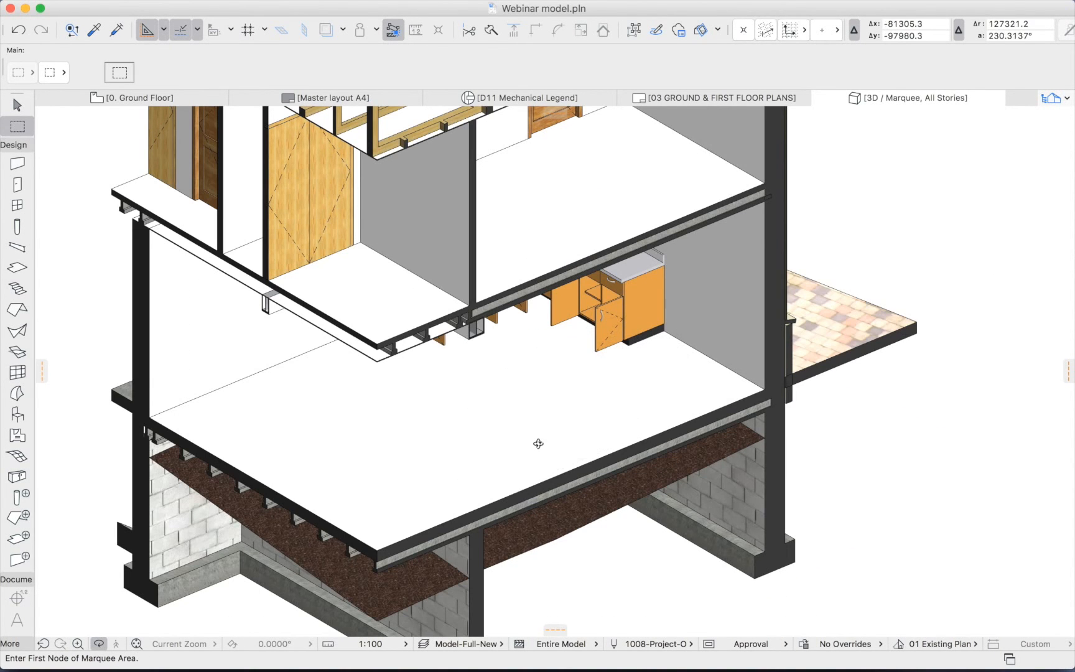
pyautogui.keyDown('shift'); pyautogui.moveTo(538, 444); pyautogui.dragTo(580, 372, button='middle'); pyautogui.keyUp('shift')
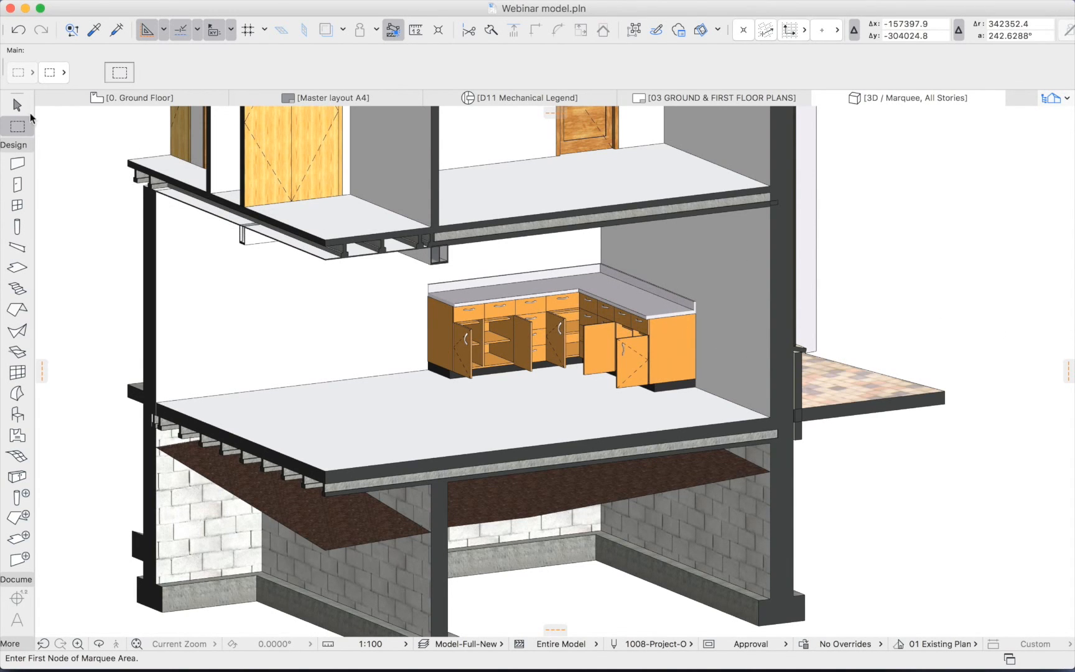
pyautogui.click(30, 114)
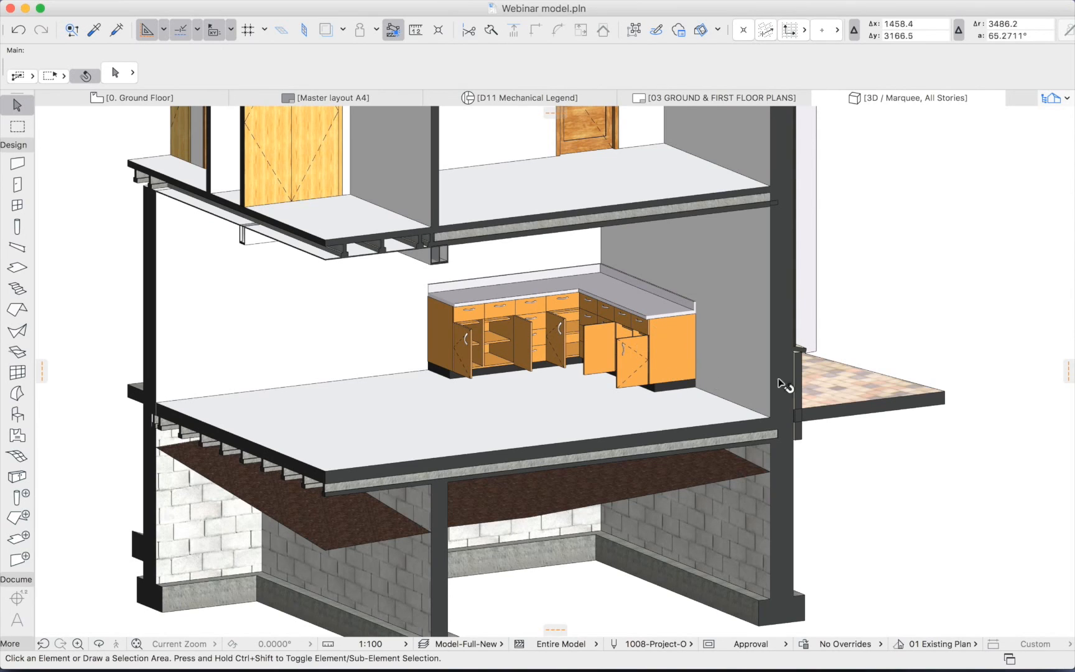